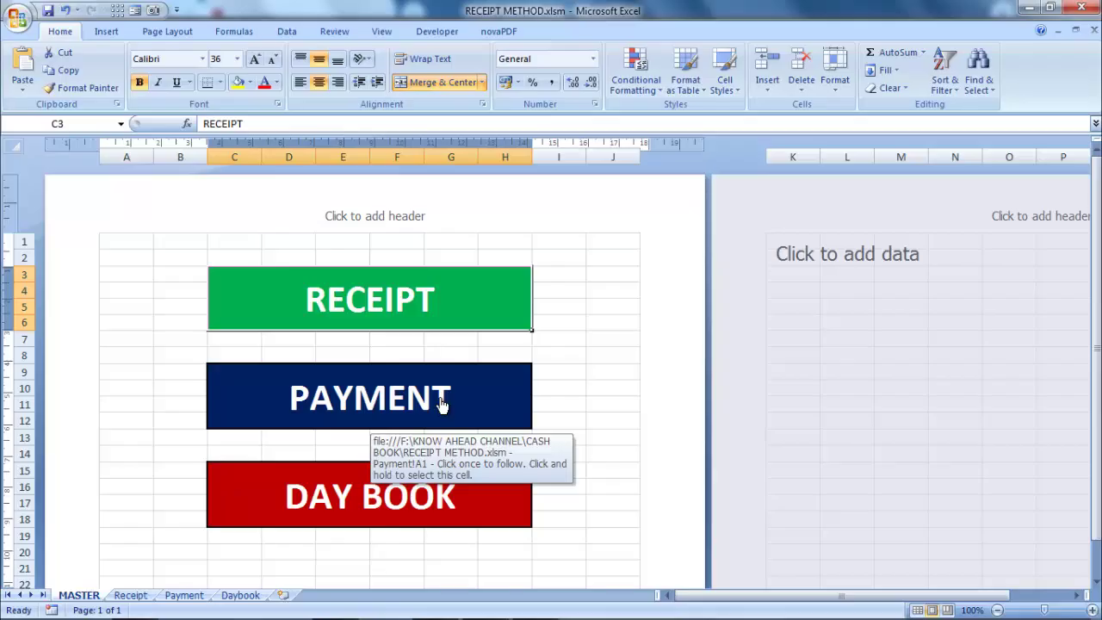
Open the Receipt sheet from MASTER and go through the Cash to Cheque summary entries.
click(379, 308)
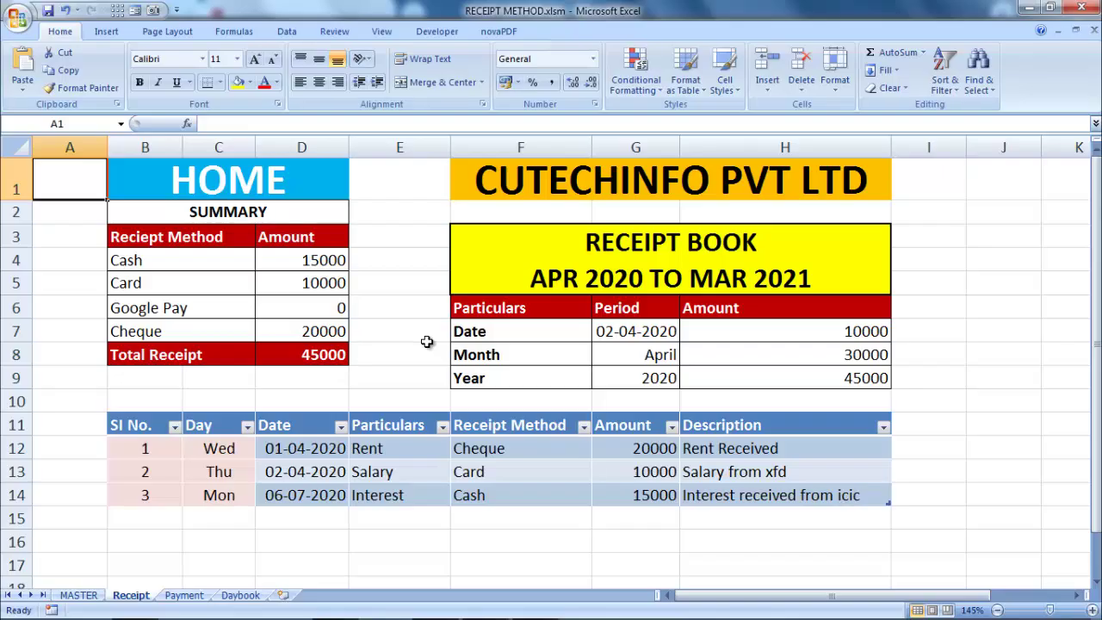
click(186, 259)
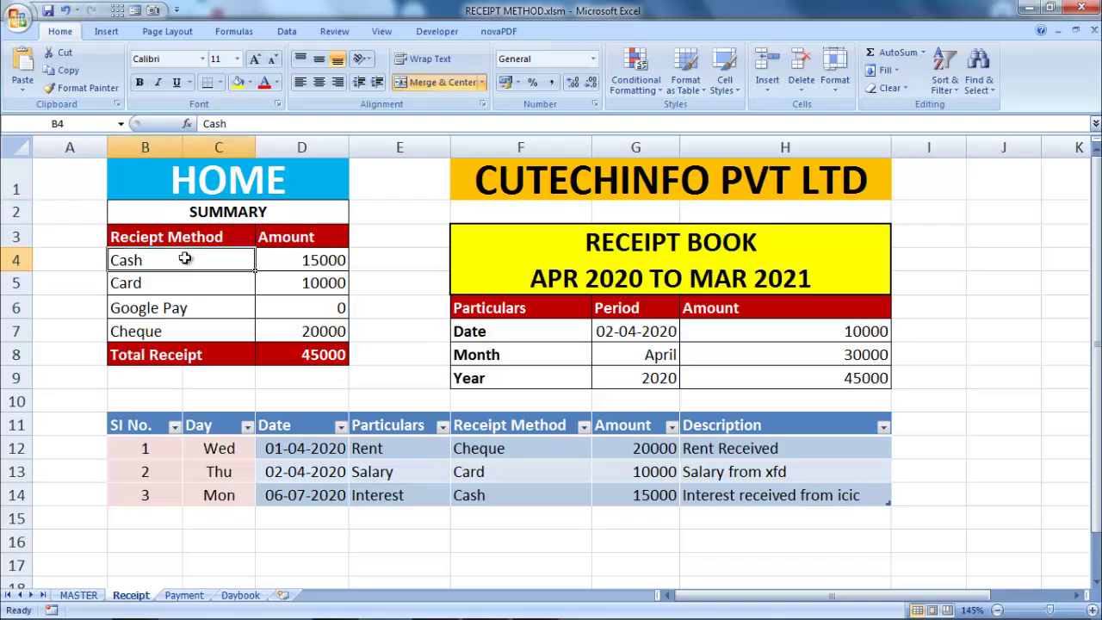
click(189, 279)
click(198, 310)
click(187, 334)
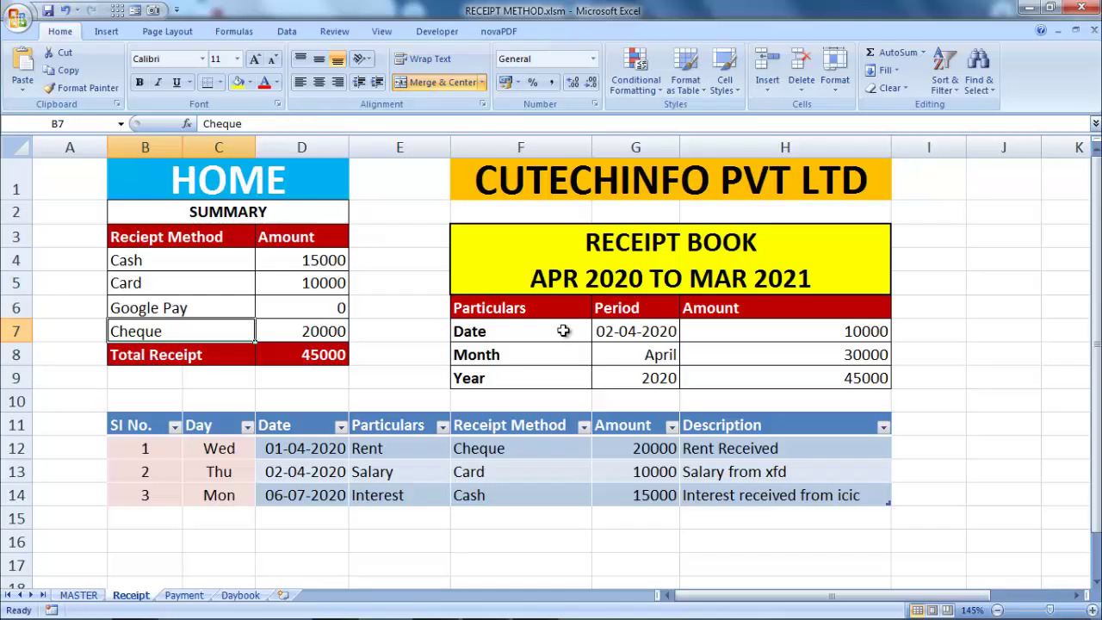
Select the Date, Month and Year period labels to review the period totals.
click(566, 334)
click(553, 360)
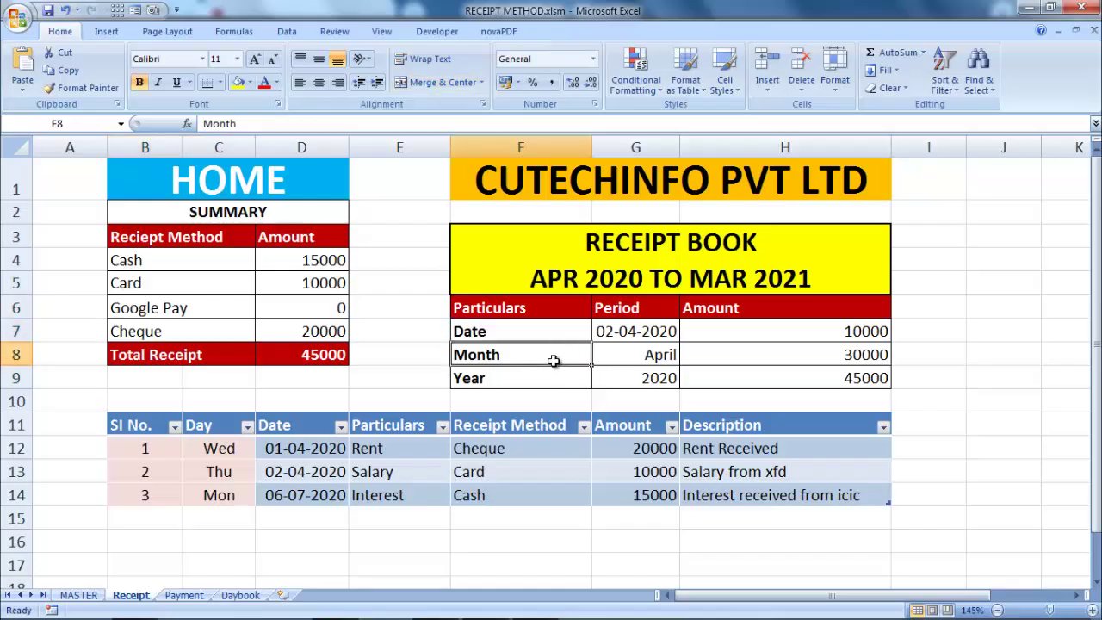
click(534, 379)
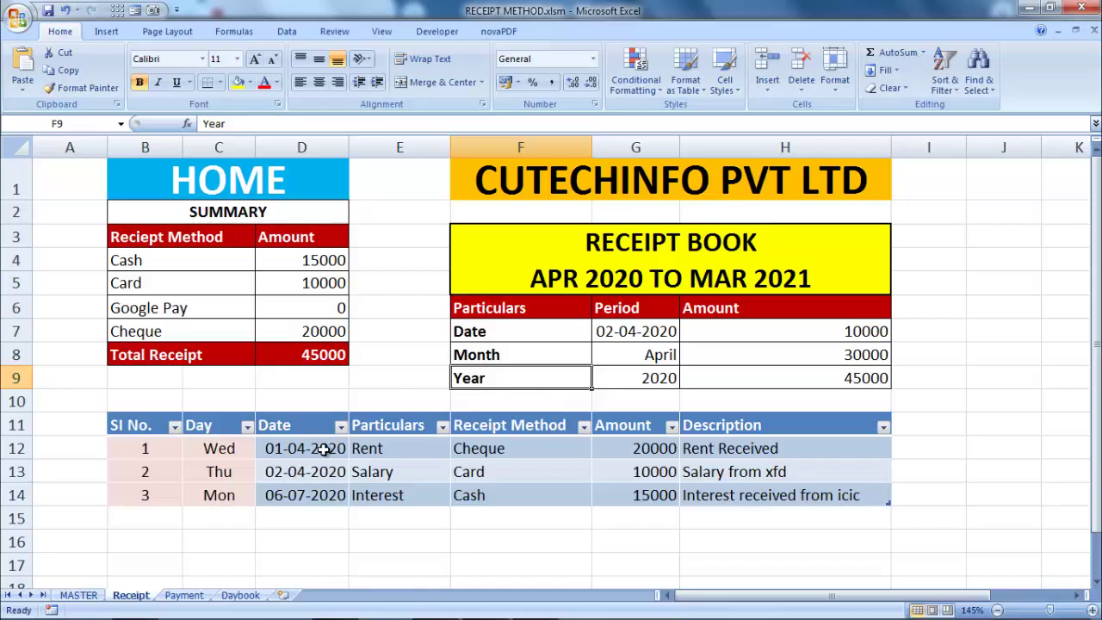
Enter date 04/05/2020 in D15 and Commission as its particulars.
click(309, 515)
text(0)
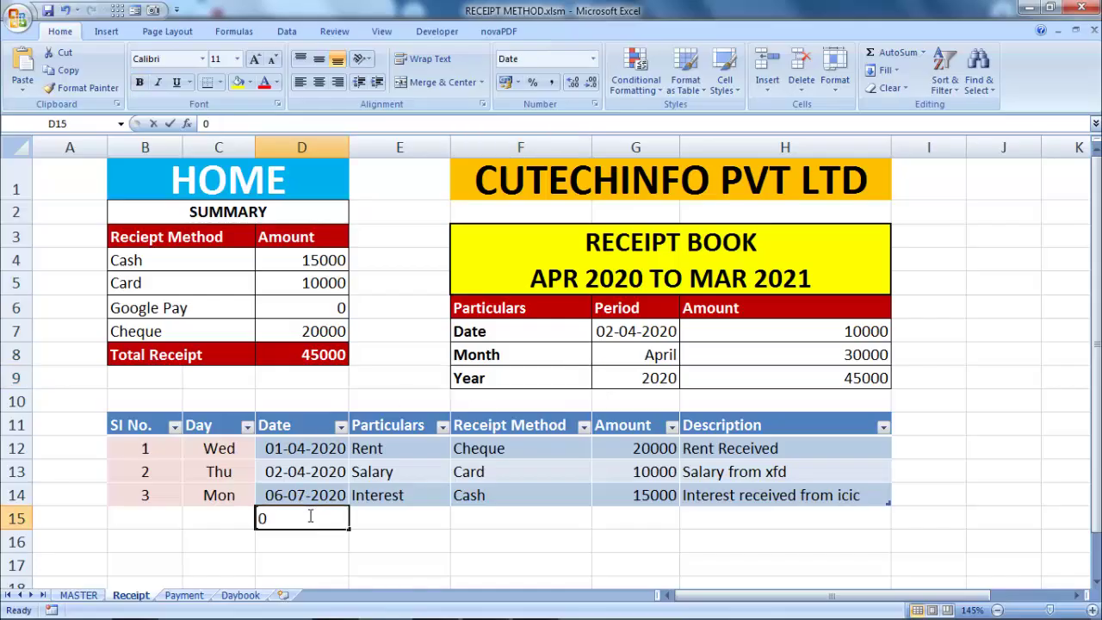
text(4/05/2)
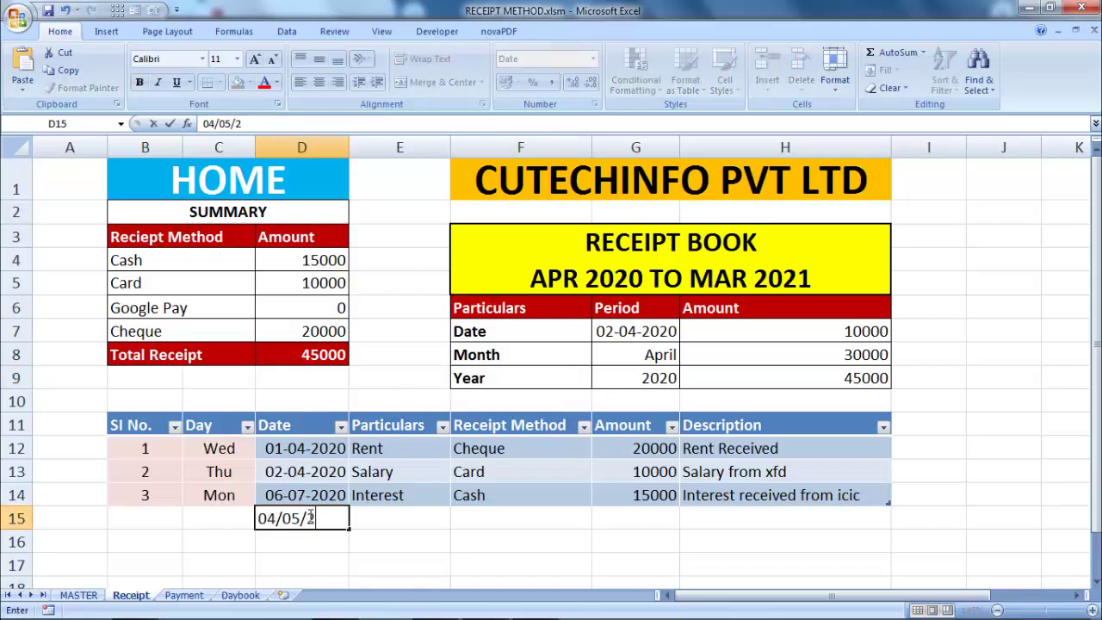
text(020)
key(Return)
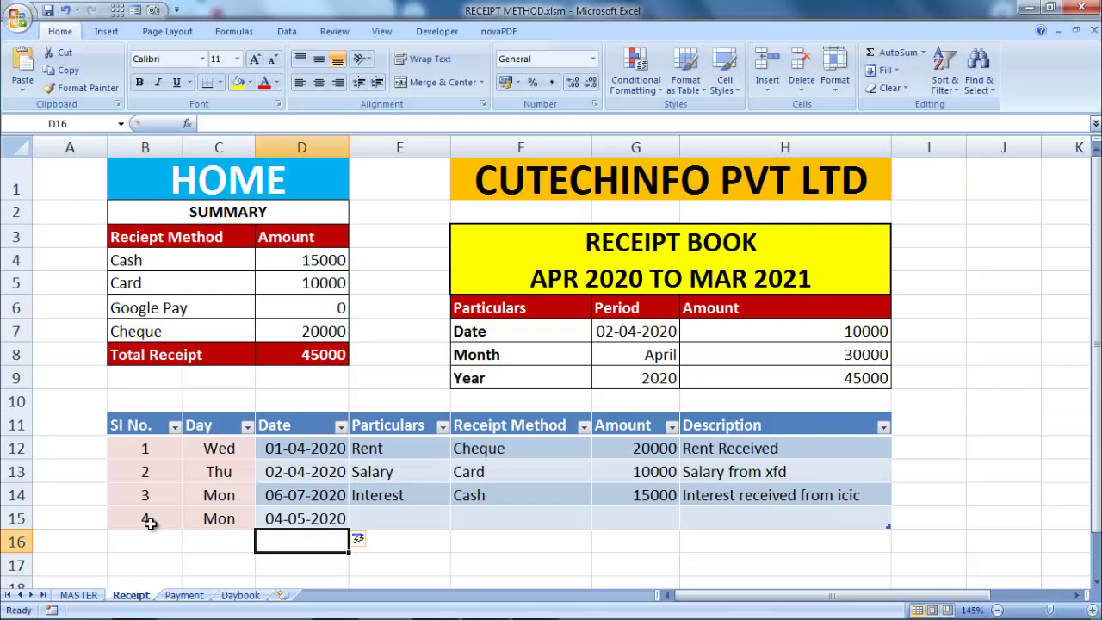
click(403, 525)
text(Co)
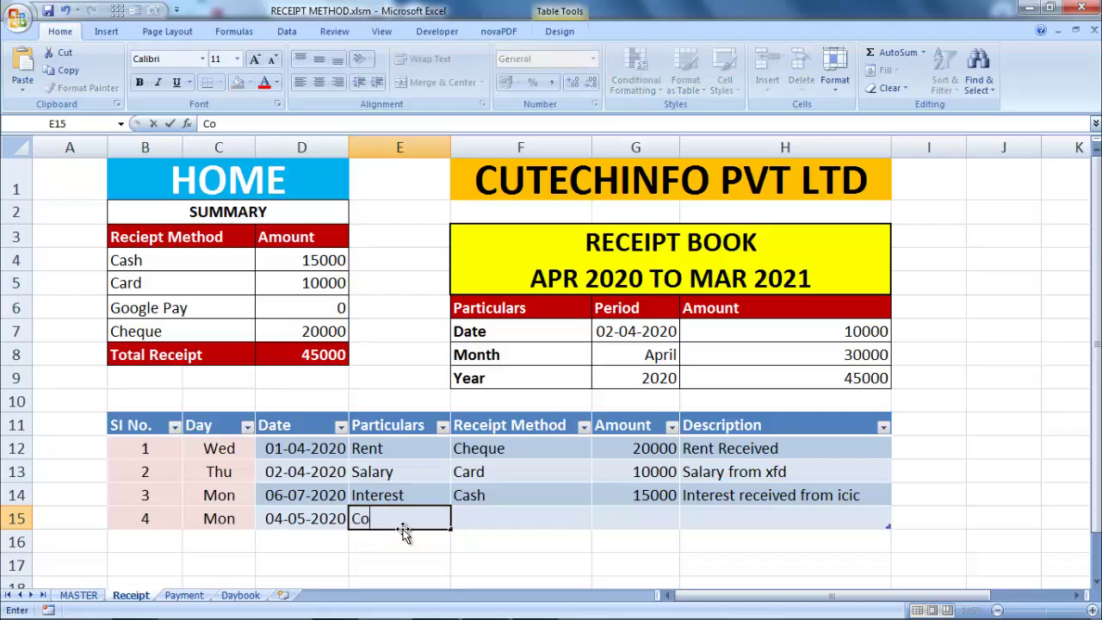
text(mmissio)
text(n)
key(Return)
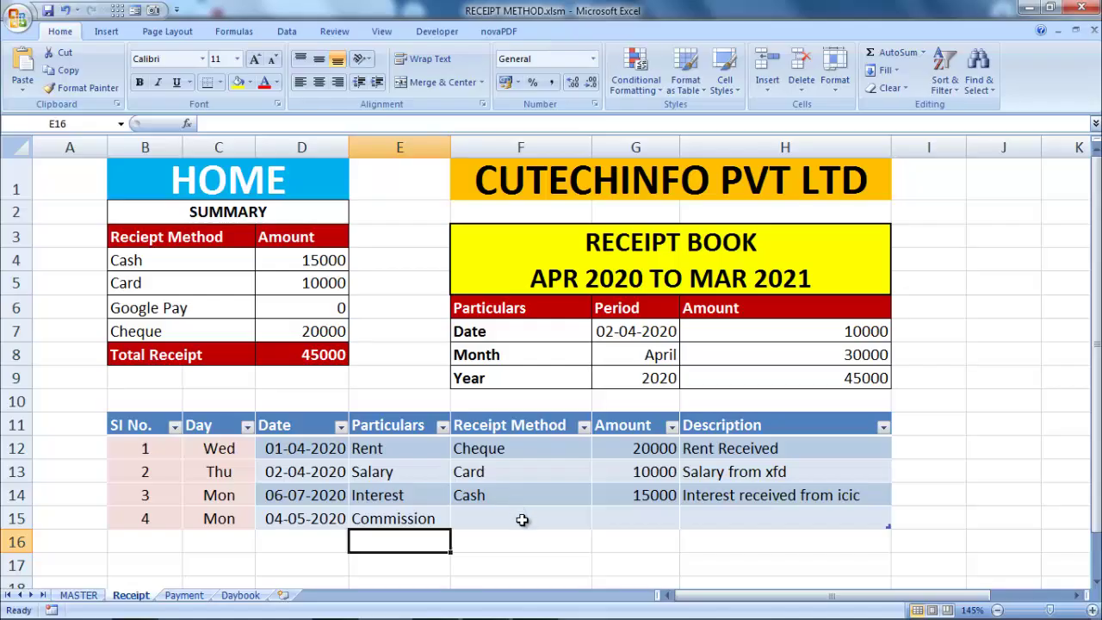
Set the new receipt's method to Cheque and its amount to 10000.
click(521, 519)
click(598, 520)
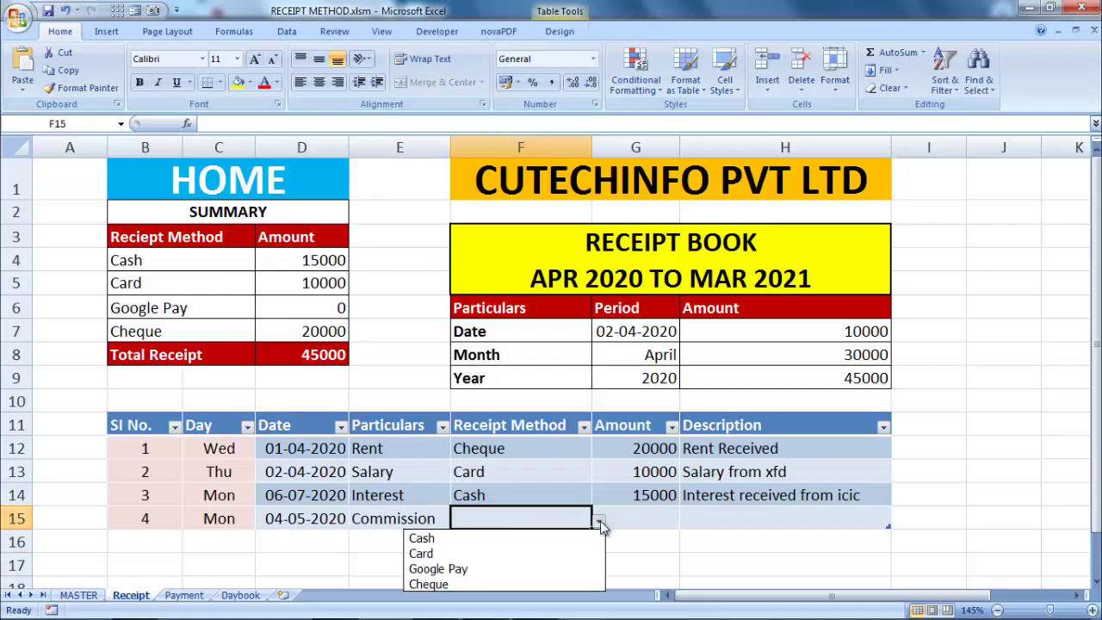
click(467, 586)
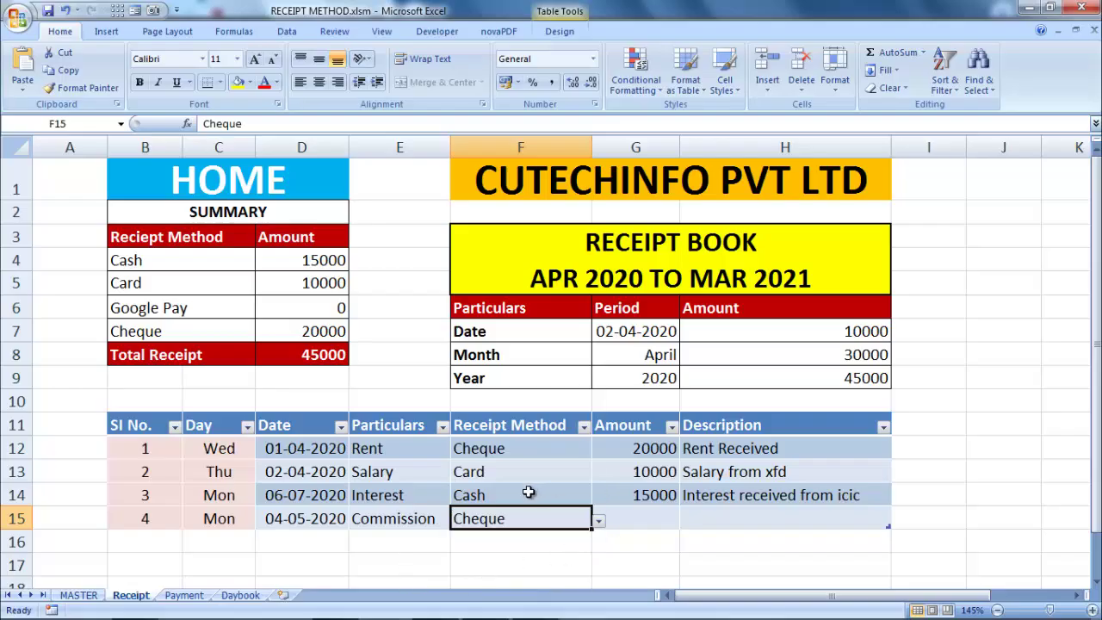
click(631, 523)
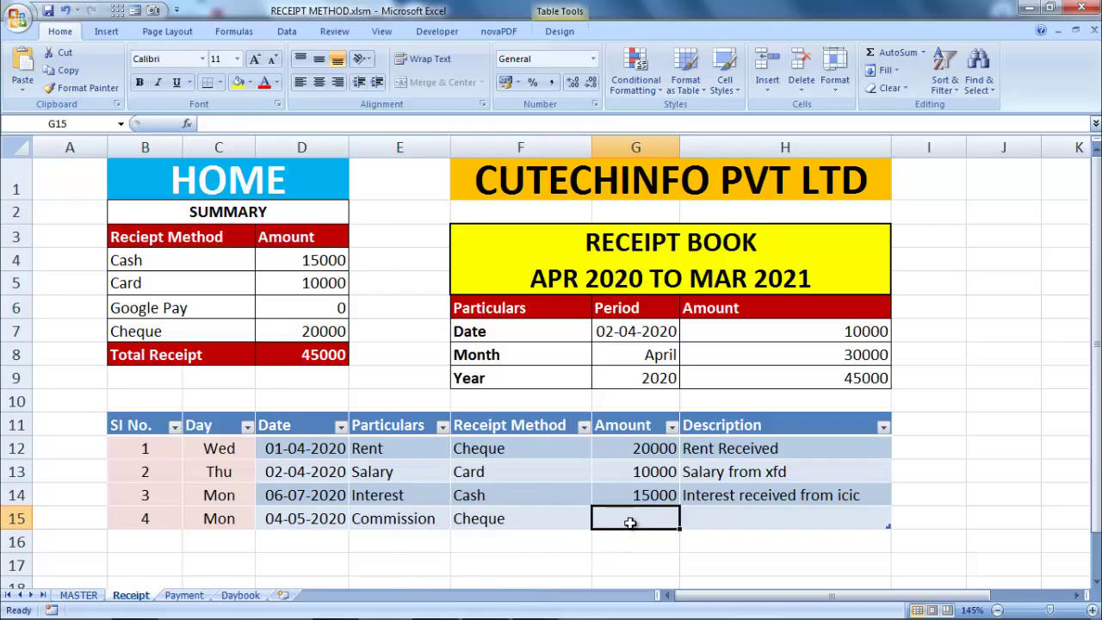
text(100)
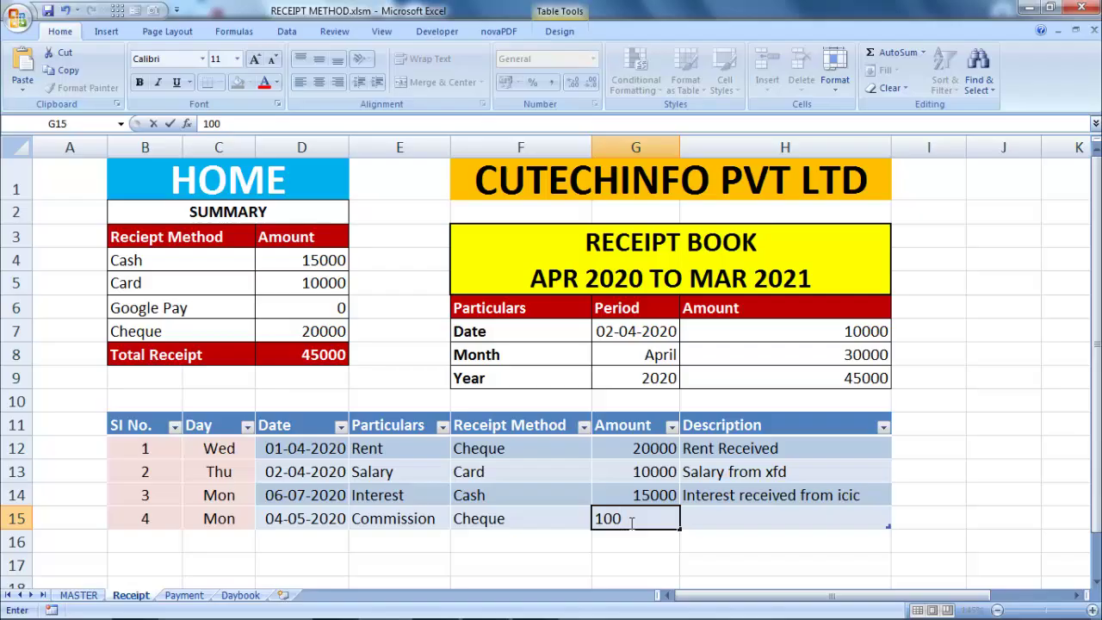
text(00)
key(Return)
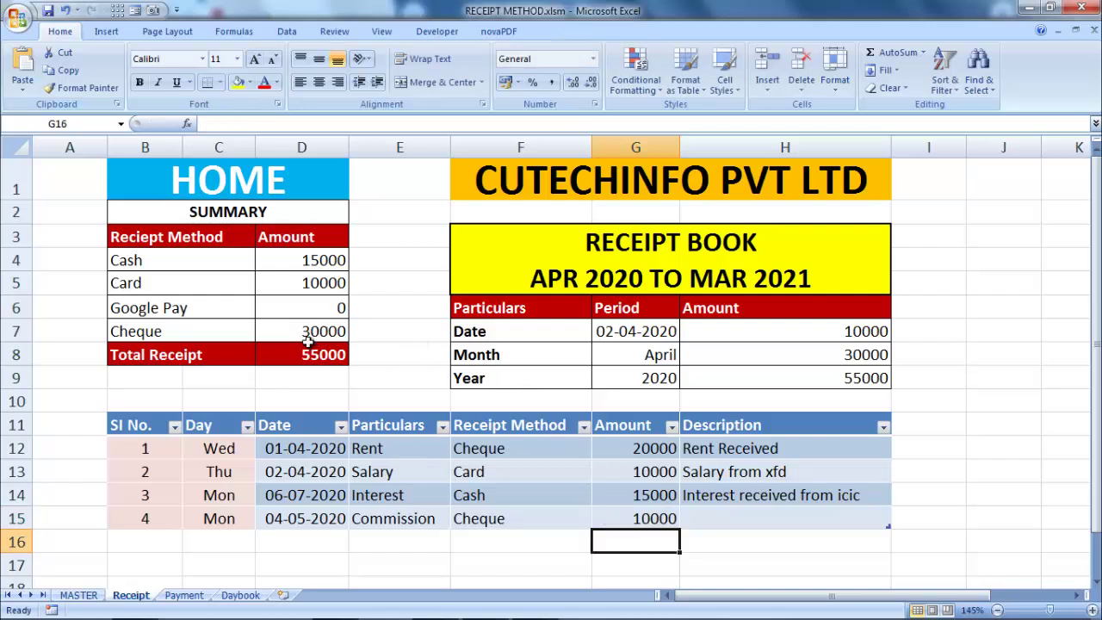
click(772, 519)
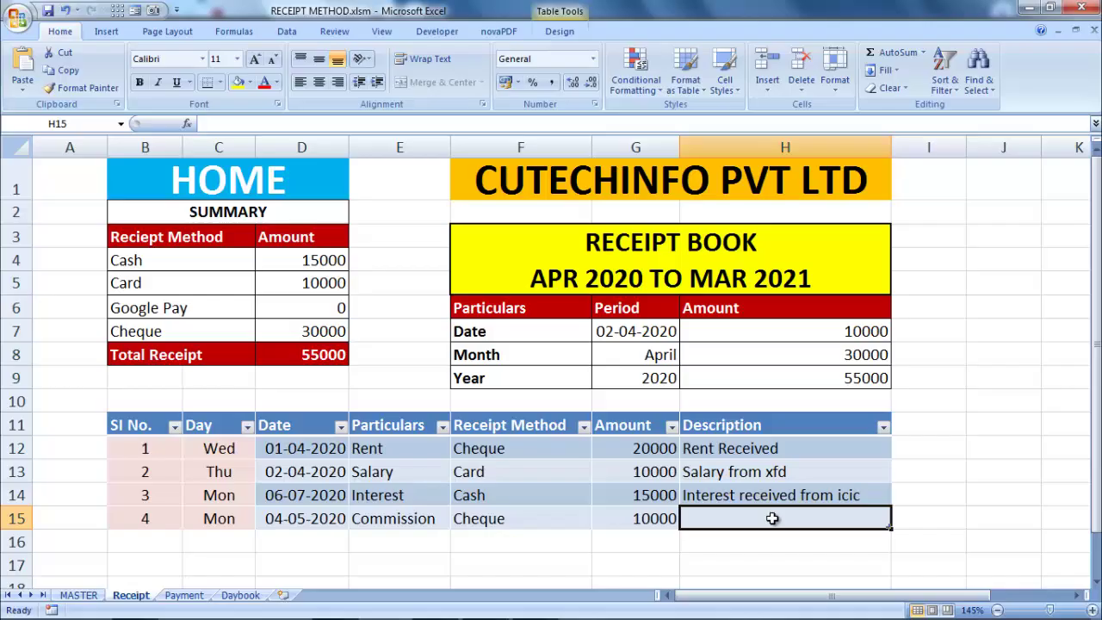
Look over the Payment sheet, then the Daybook sheet.
click(185, 596)
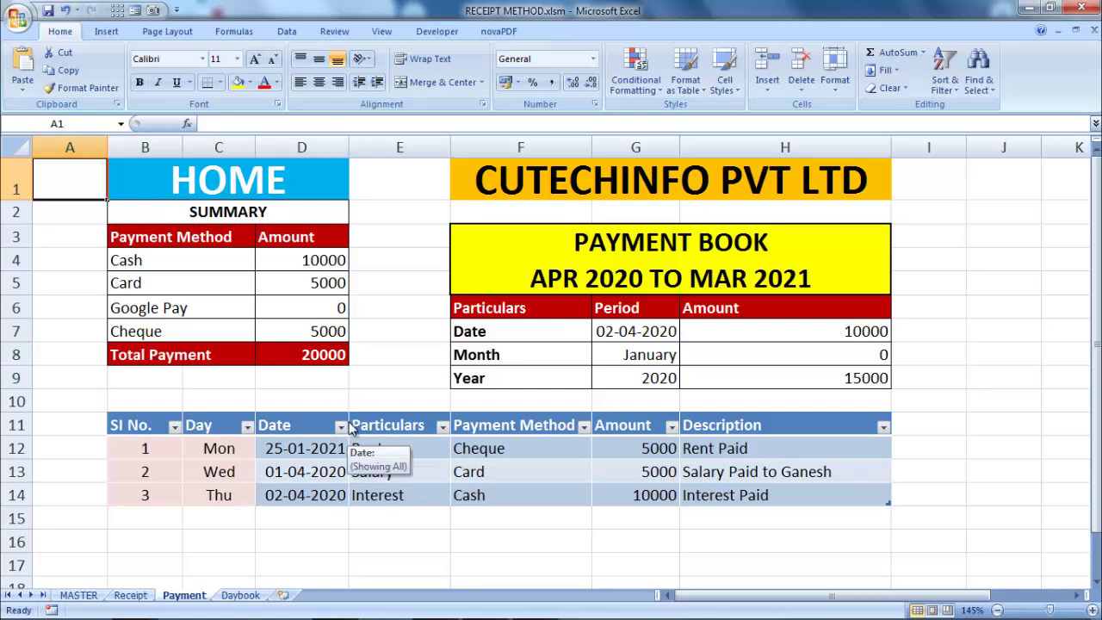
click(243, 595)
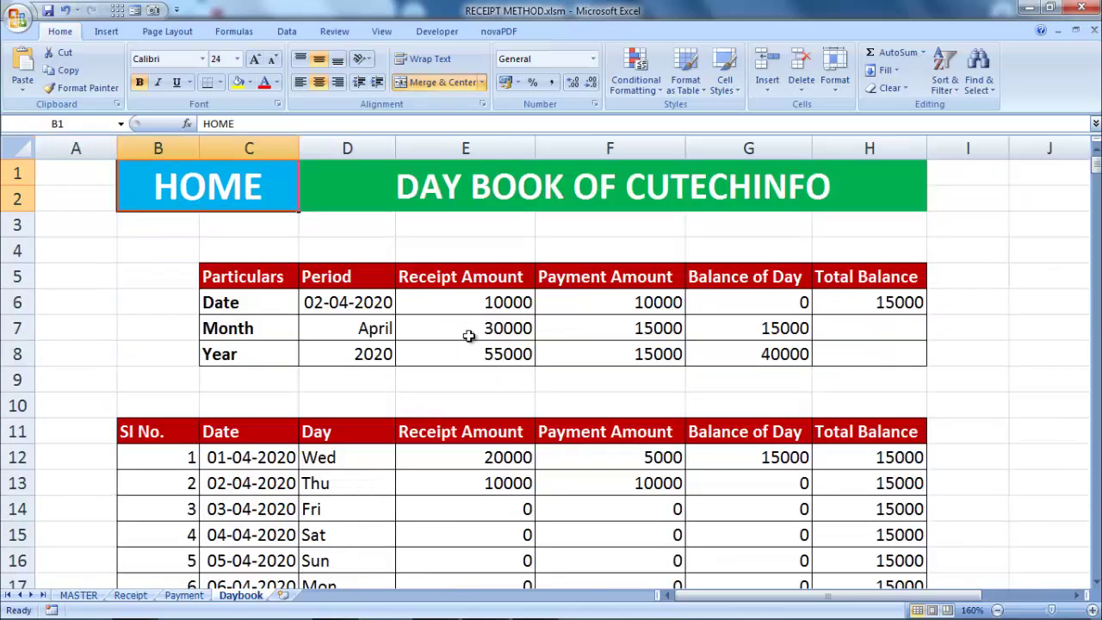
scroll(496, 413, down, 2)
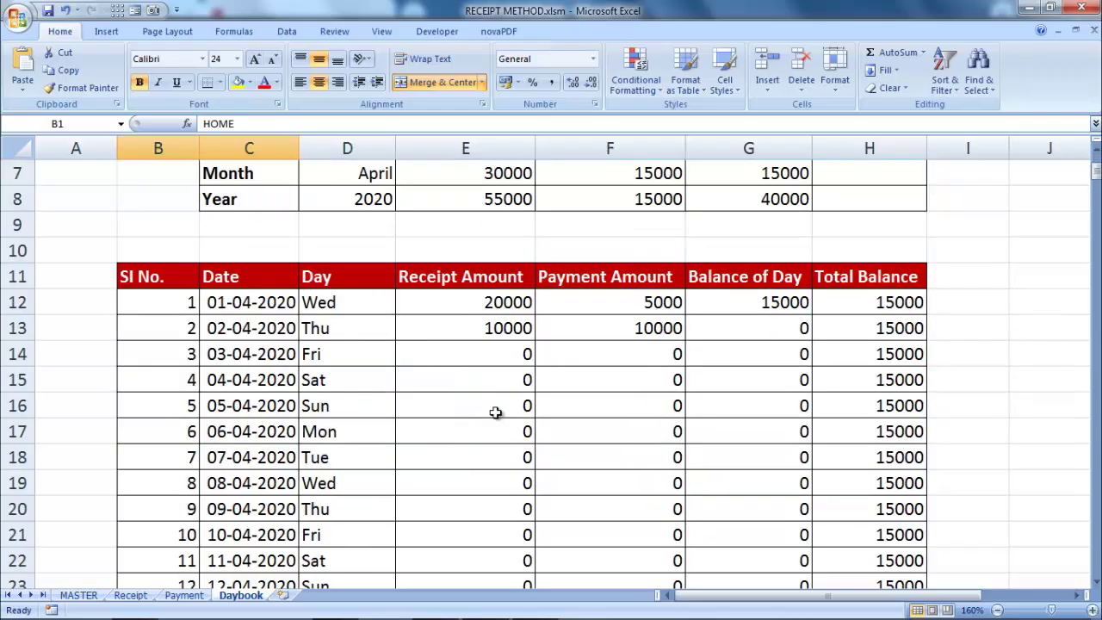
scroll(496, 413, up, 2)
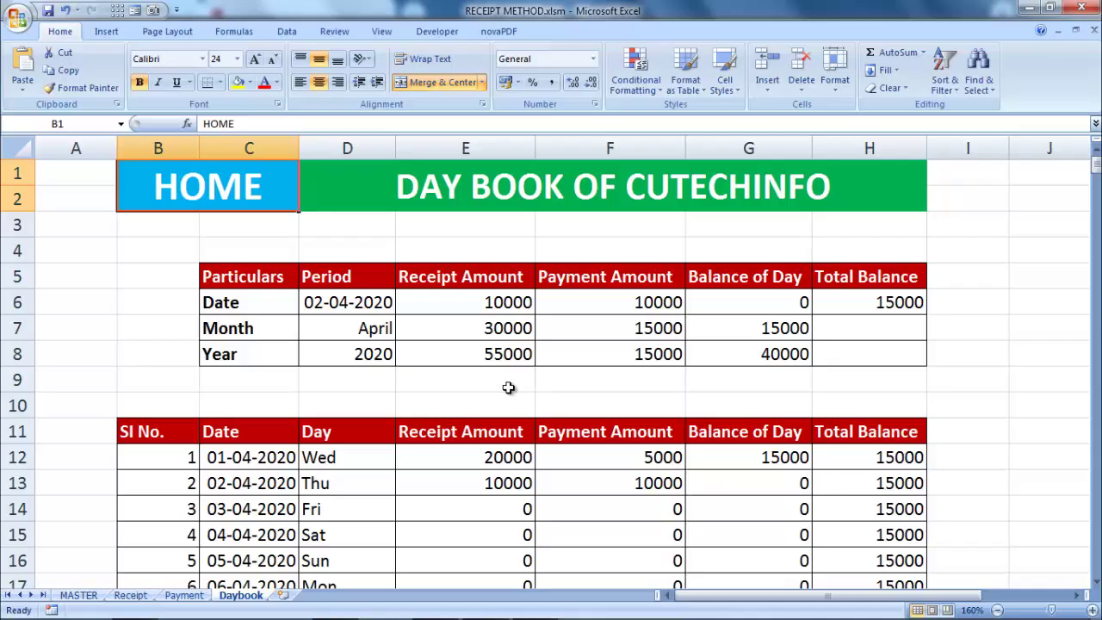
Review the Daybook's Date, Month and Year labels, then return to MASTER via the HOME link.
click(269, 303)
click(271, 338)
click(277, 354)
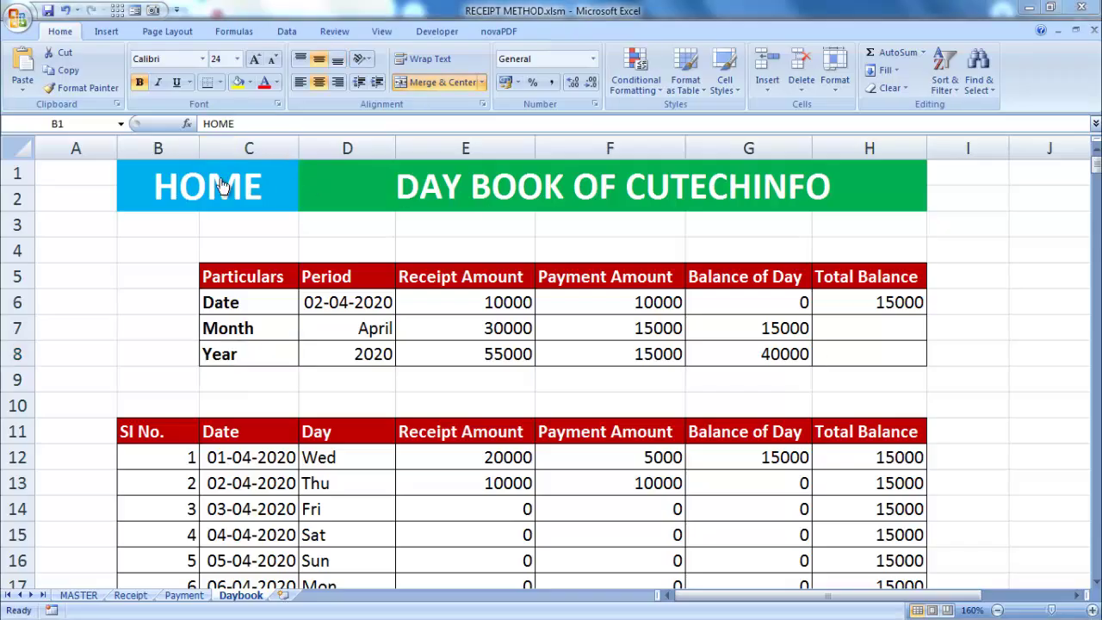
click(222, 185)
click(221, 187)
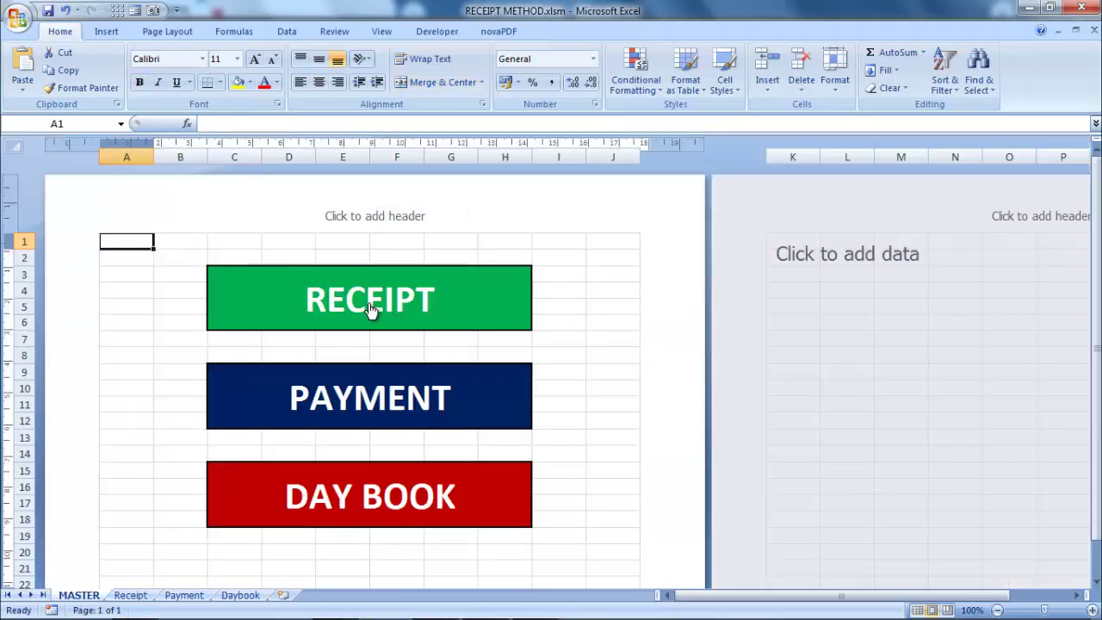
Test the RECEIPT, HOME, PAYMENT and DAY BOOK links, ending on the Daybook sheet.
click(382, 310)
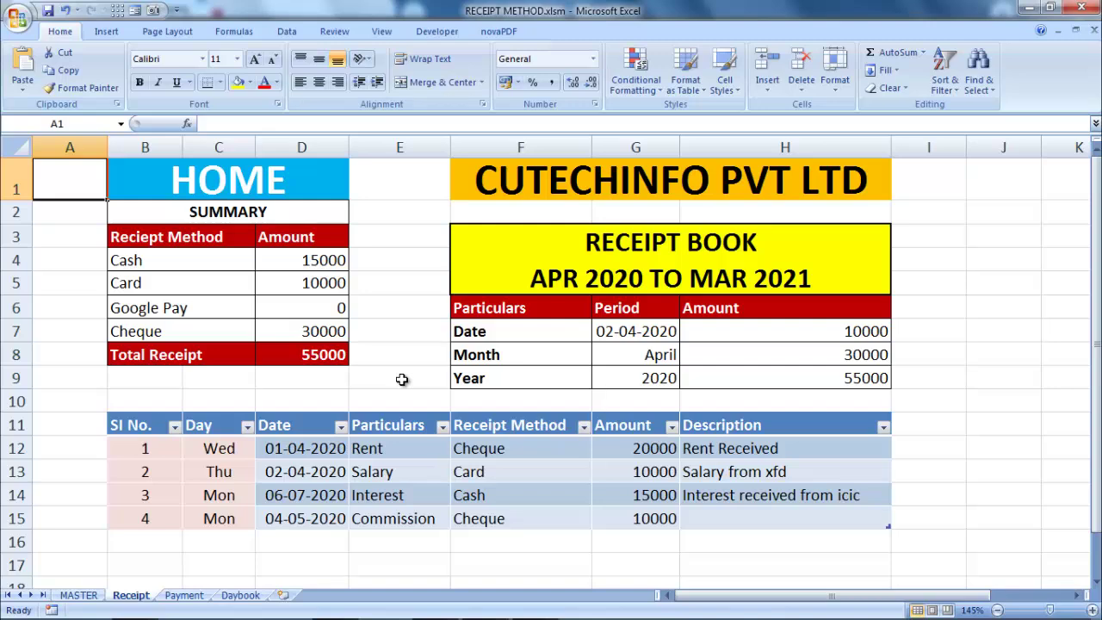
click(236, 187)
click(414, 405)
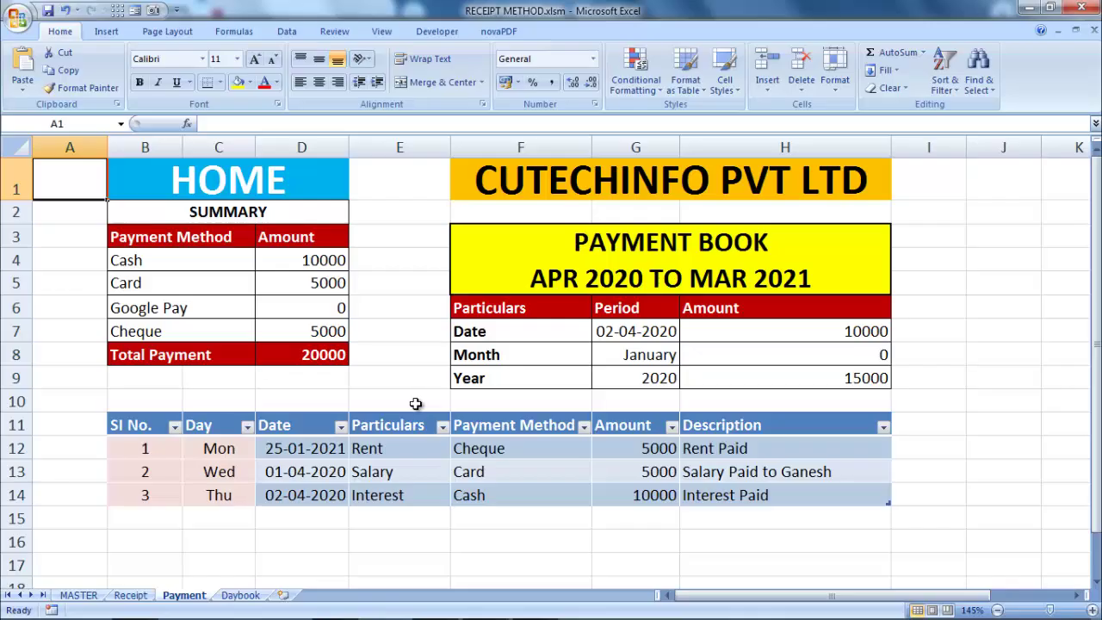
click(246, 594)
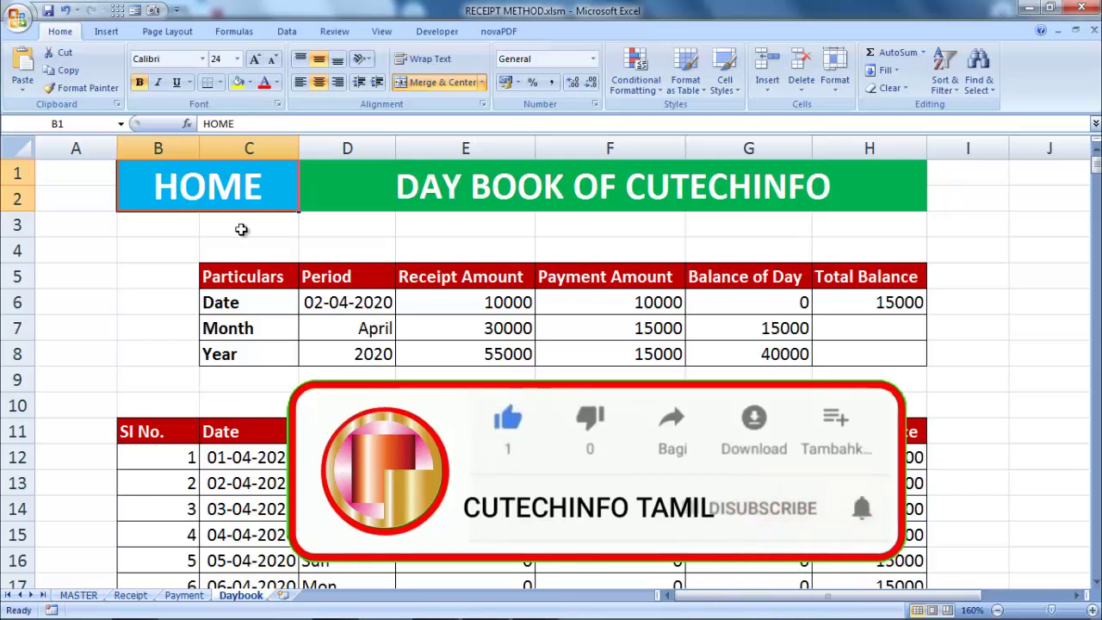
click(243, 195)
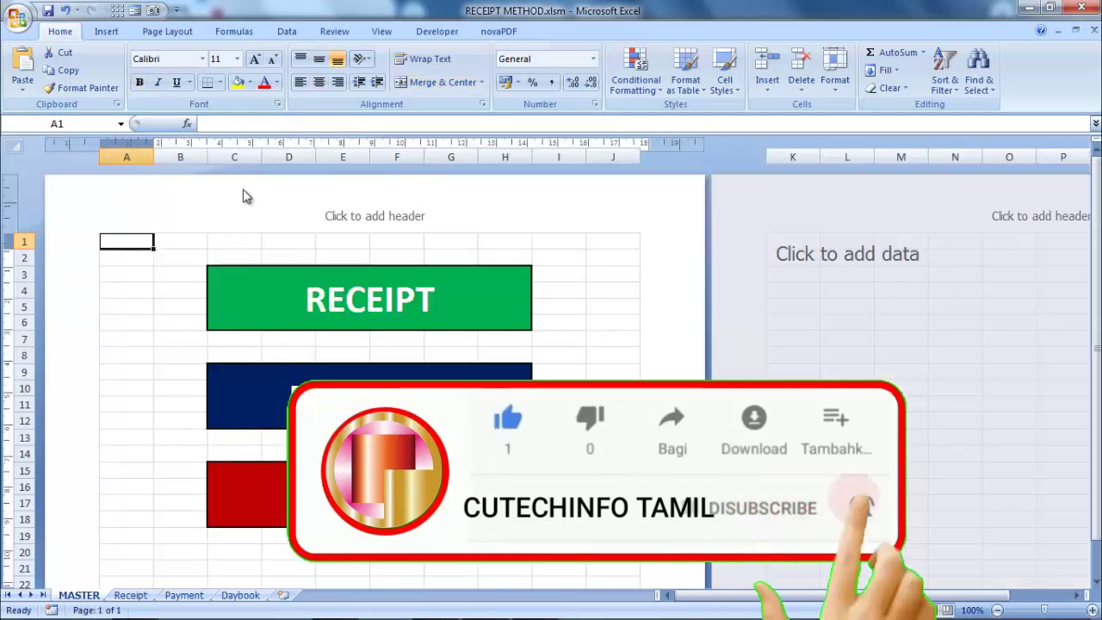
click(433, 267)
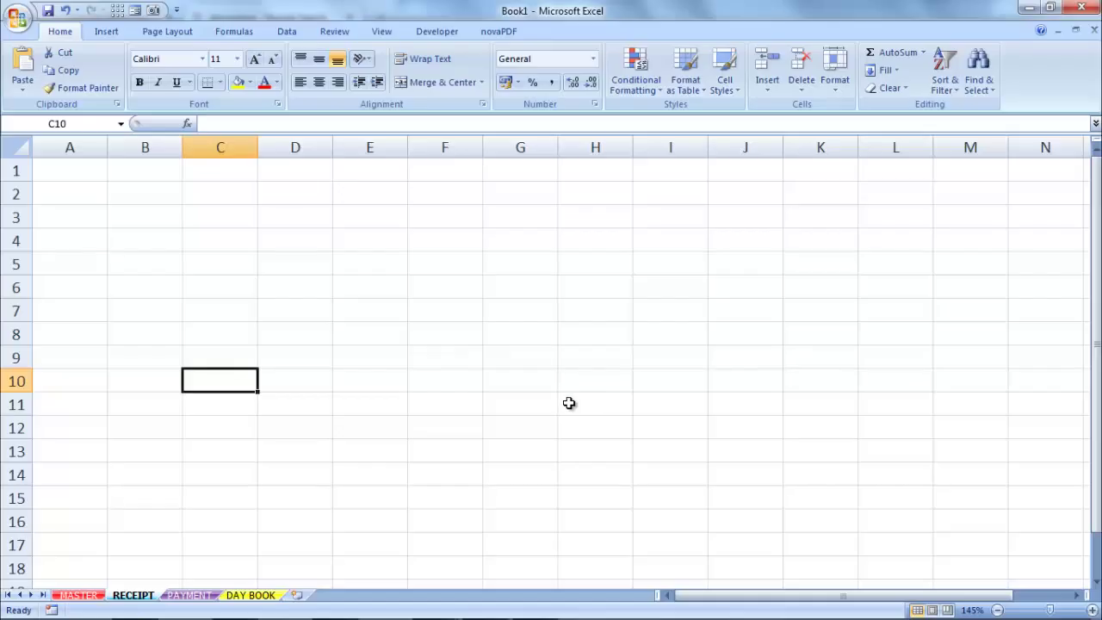
Cycle through the MASTER, RECEIPT, PAYMENT and DAY BOOK sheets, then select B11 on RECEIPT.
click(570, 403)
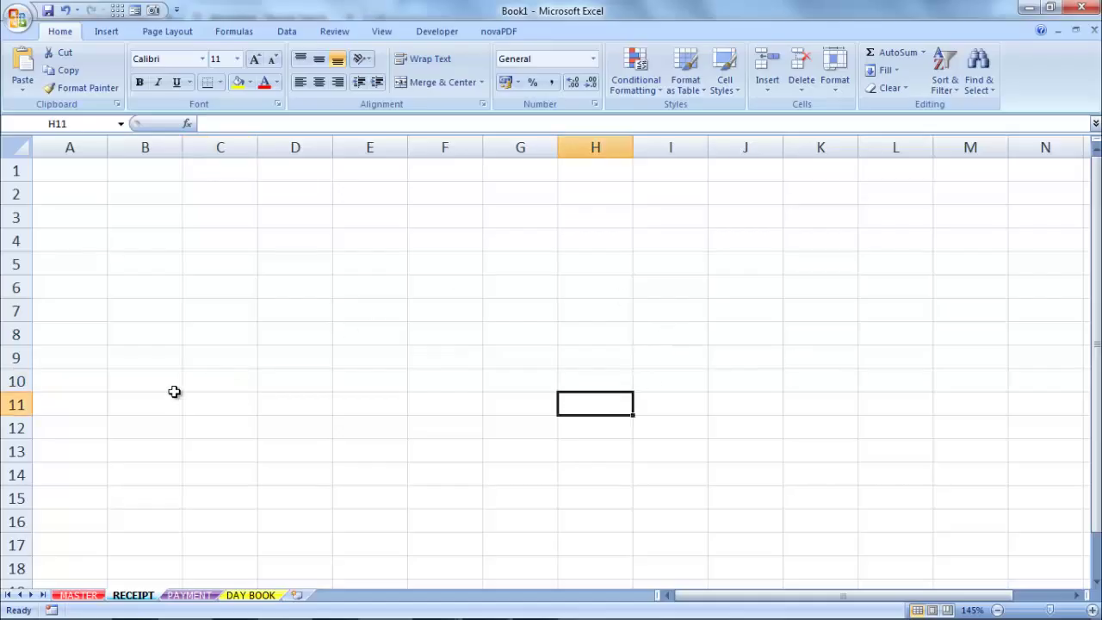
click(89, 596)
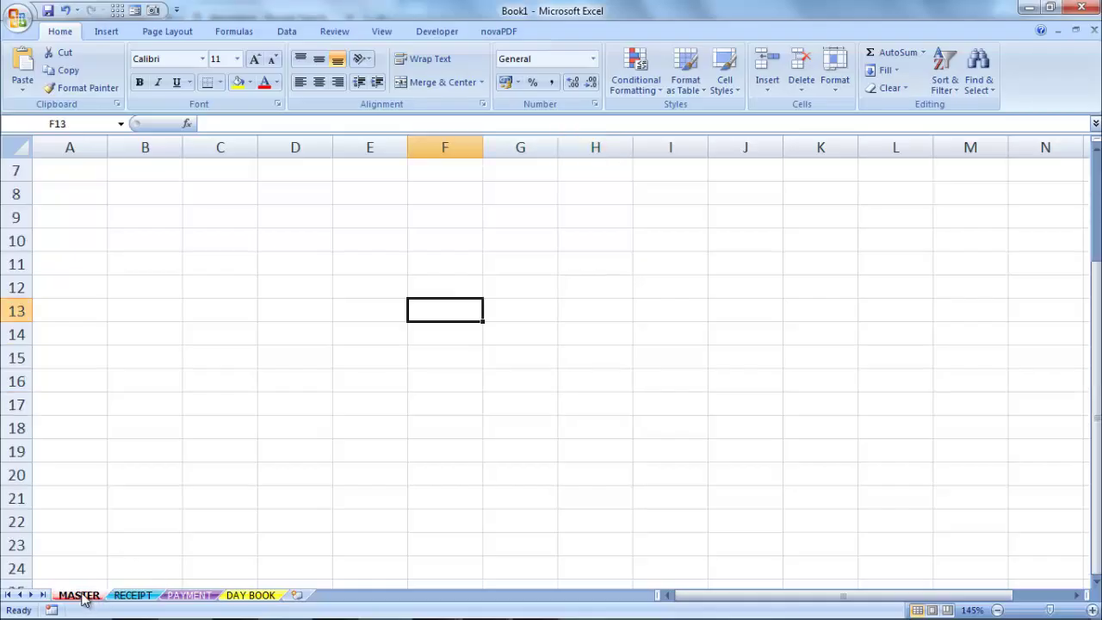
click(136, 596)
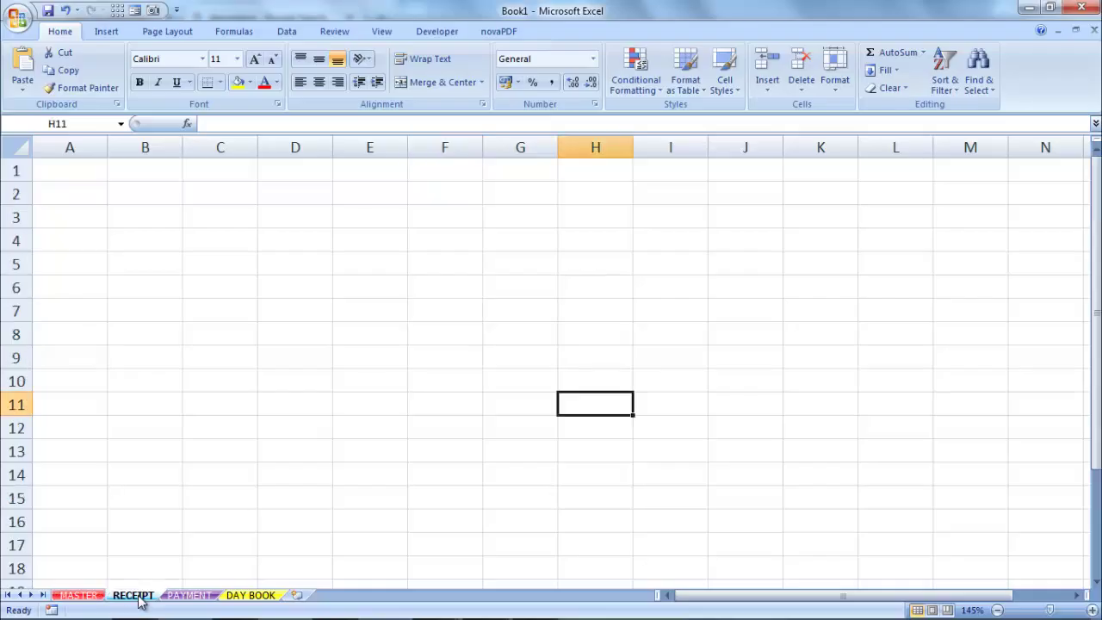
click(189, 596)
click(260, 596)
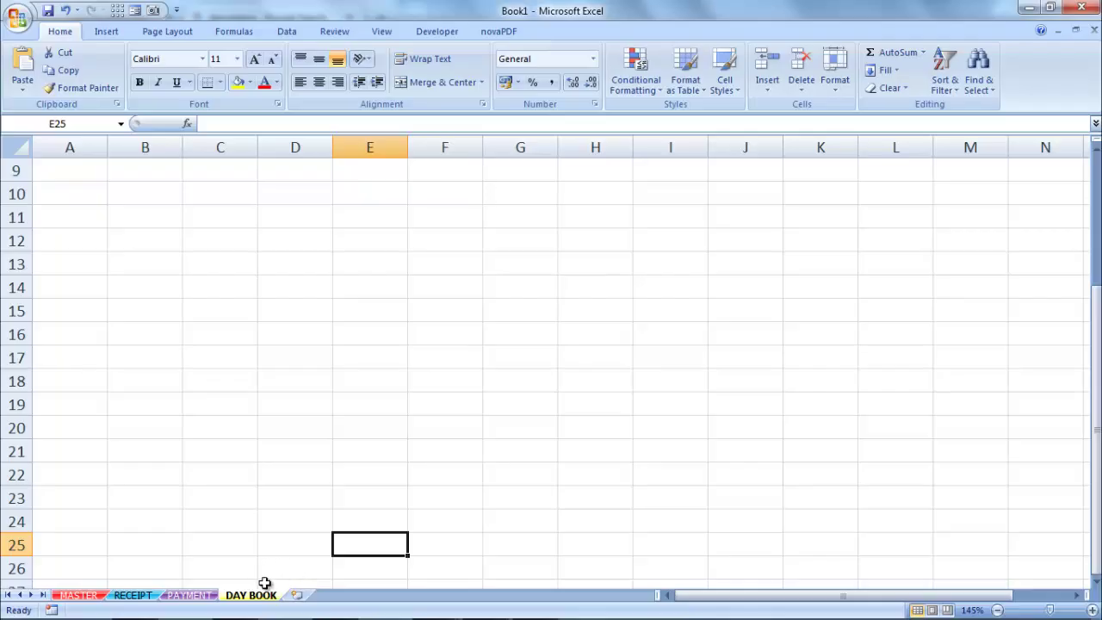
click(134, 596)
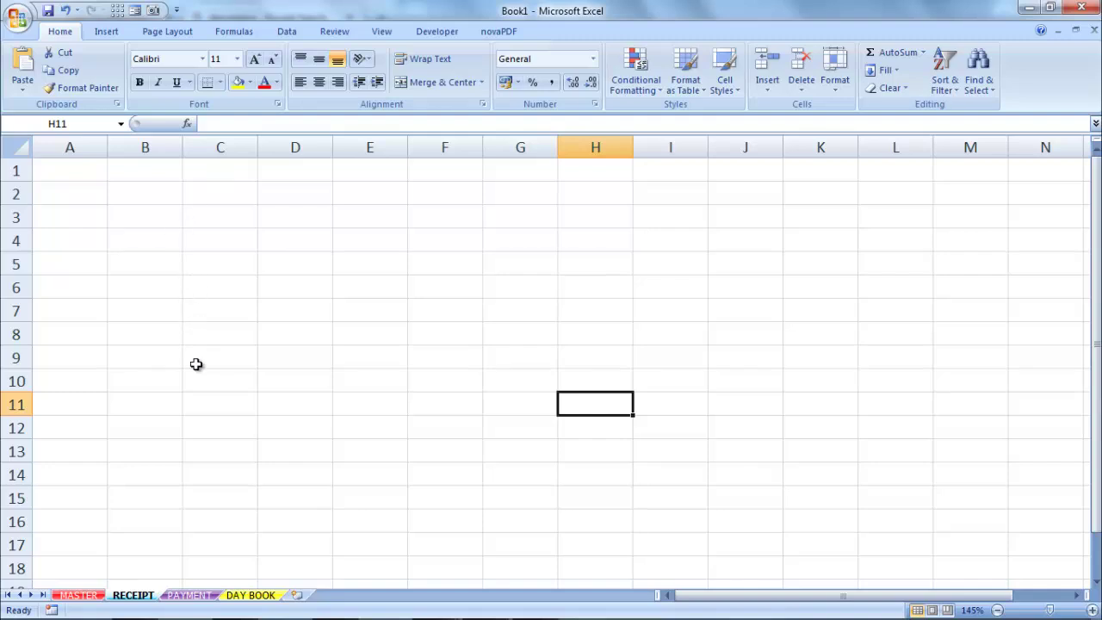
click(124, 404)
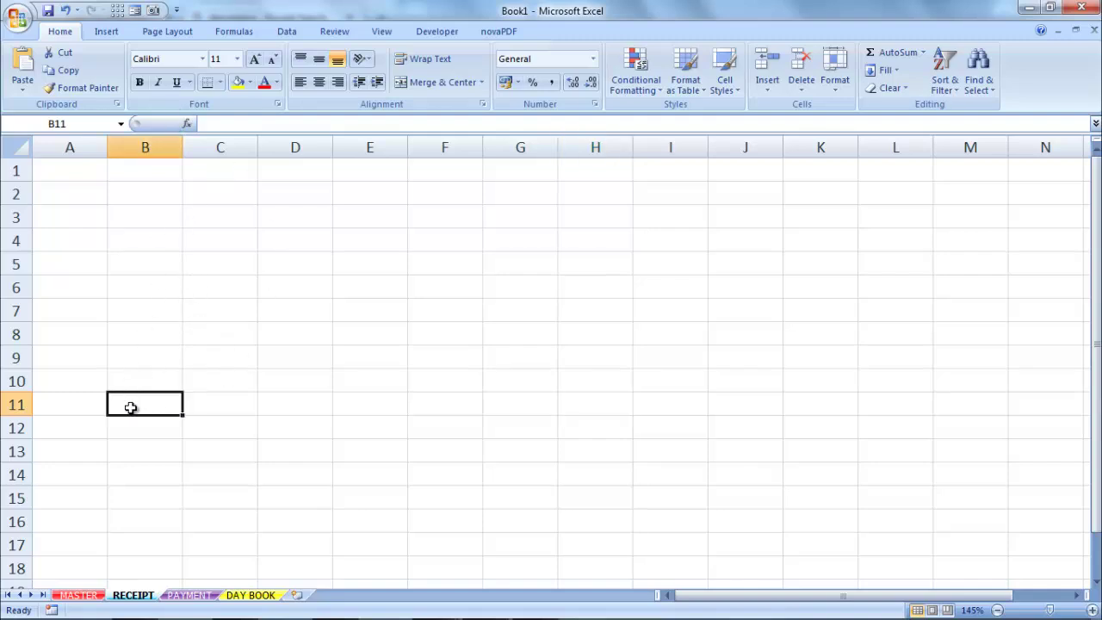
Enter the headers Sl.No, Day and Date in B11 to D11.
text(Sl.)
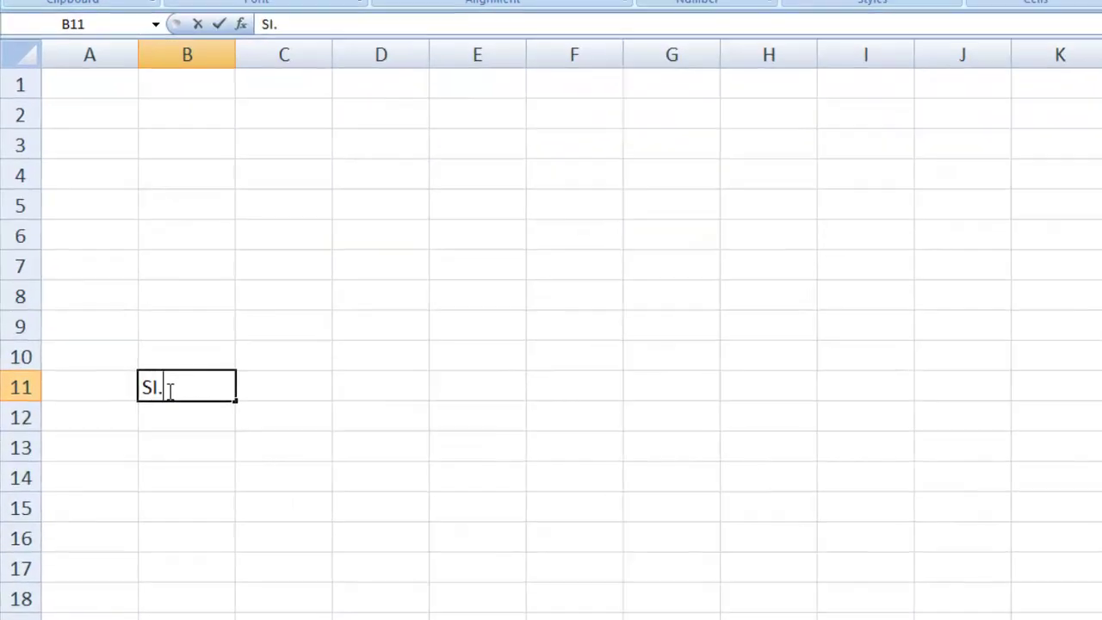
text(No)
key(Tab)
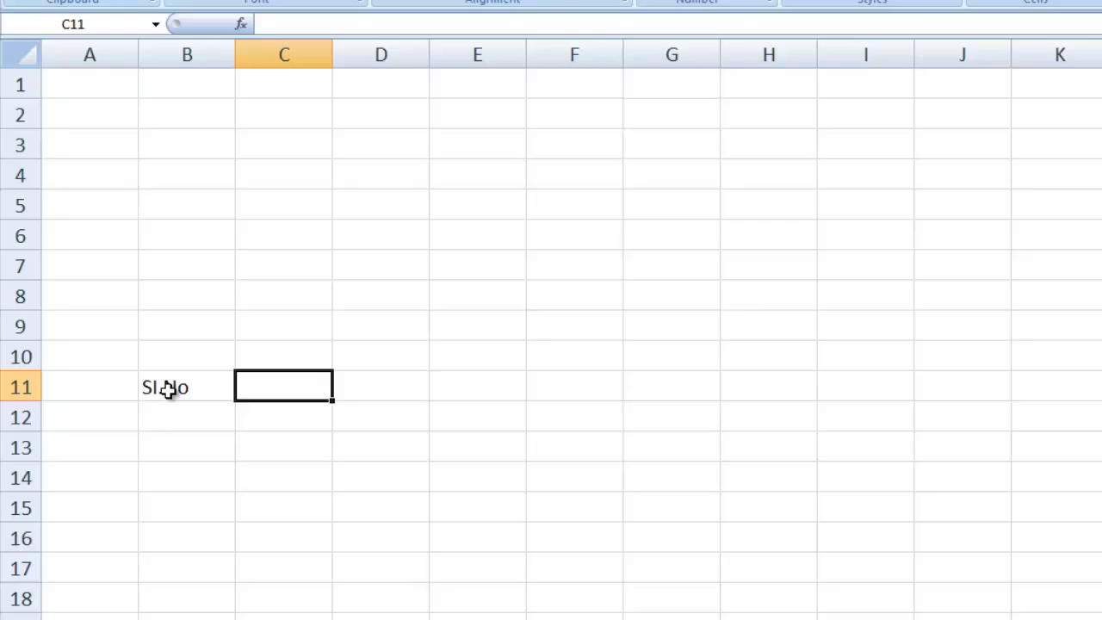
text(Day)
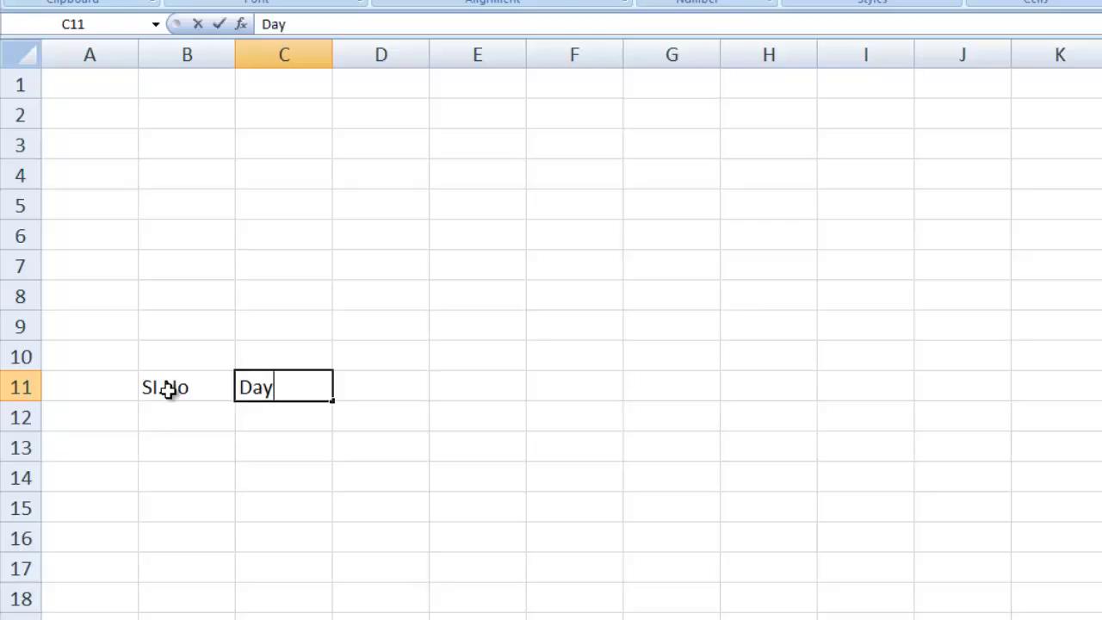
key(Tab)
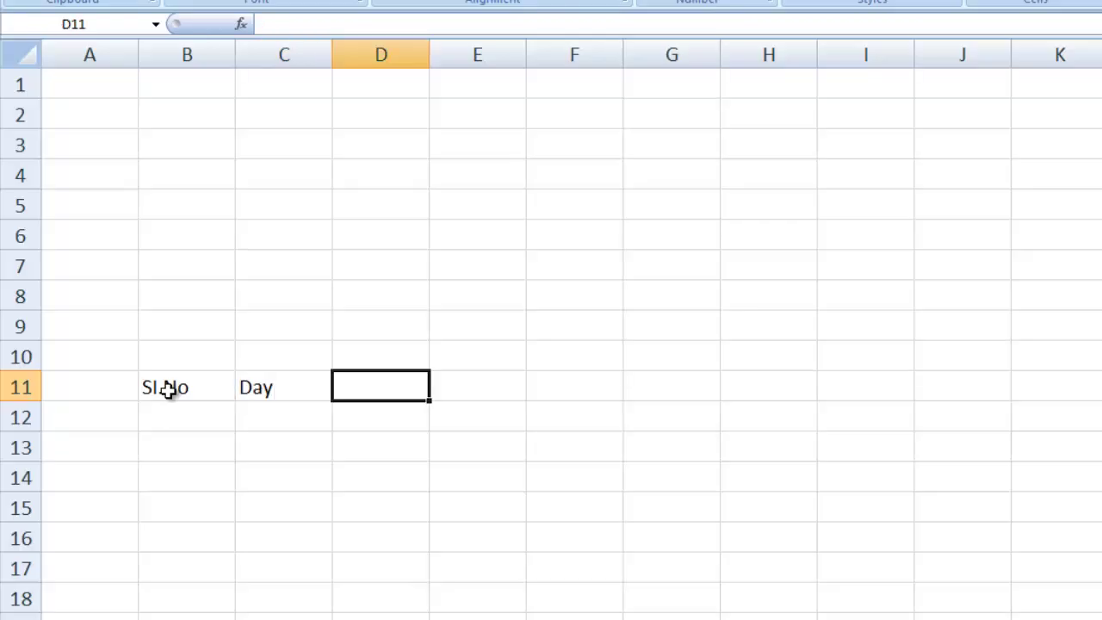
text(Date)
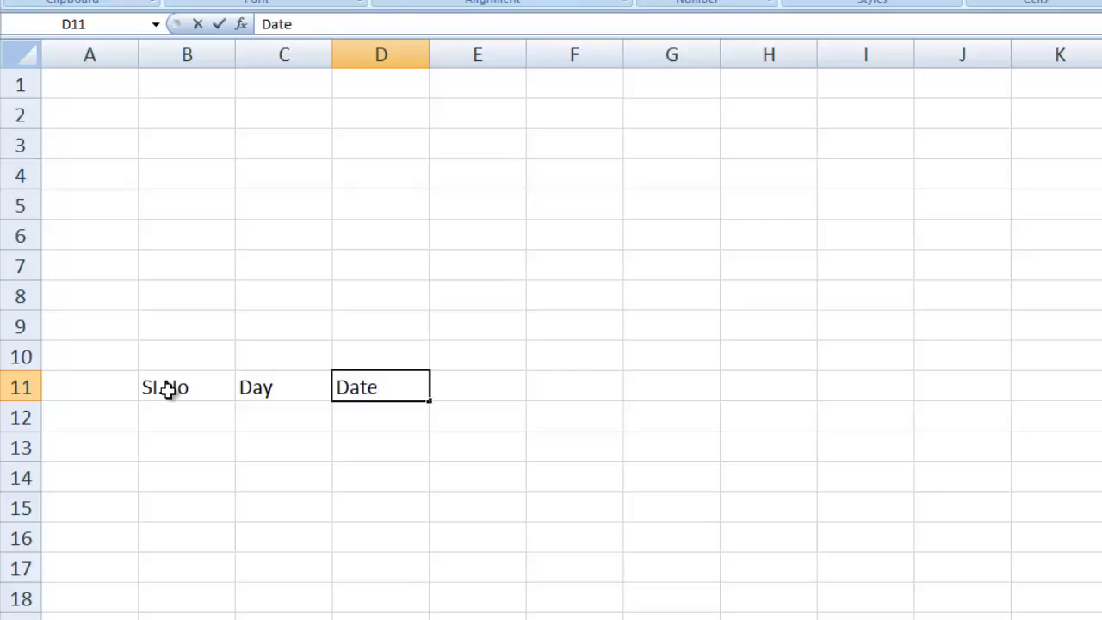
key(Tab)
Add the headers Particulars, Receipt Method, Amount and Description in E11 to H11.
text(P)
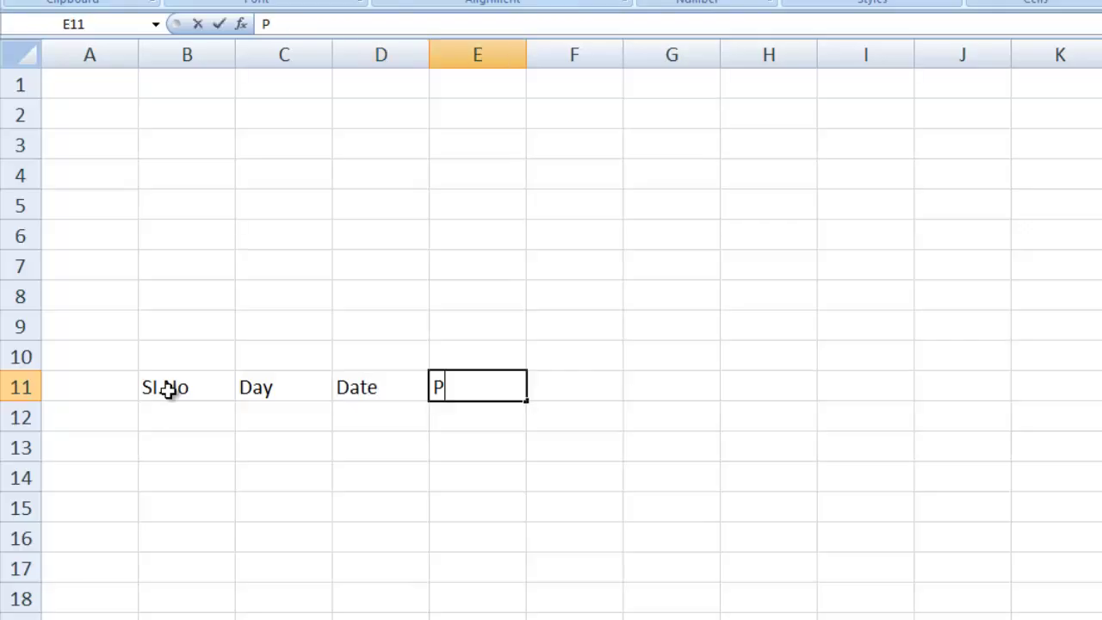
text(ar)
key(BackSpace)
text(art)
text(iculars)
key(Tab)
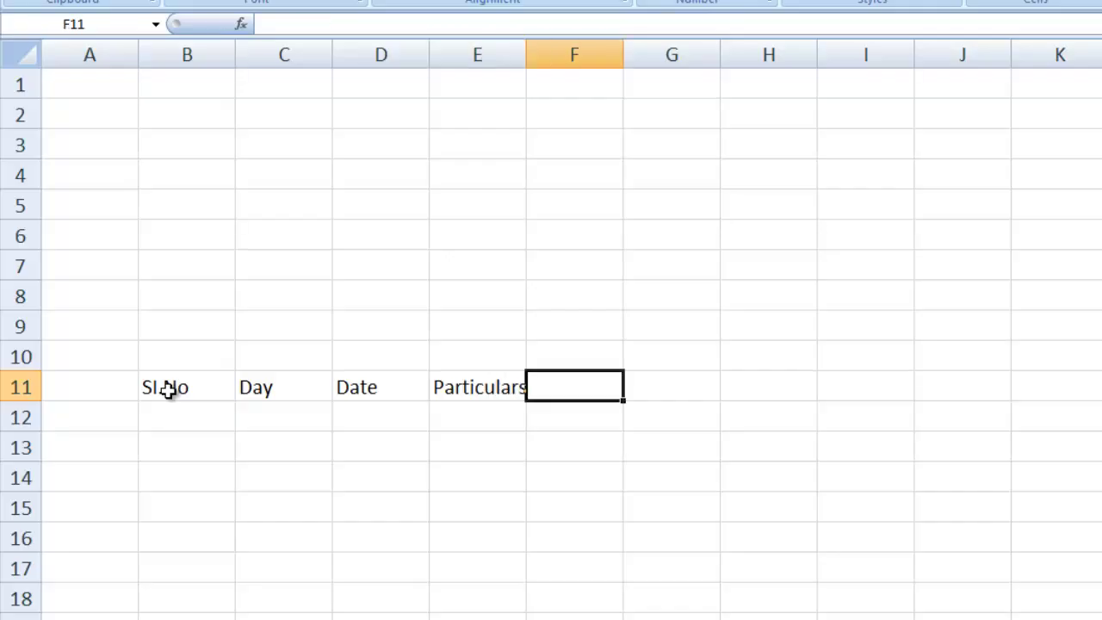
text(R)
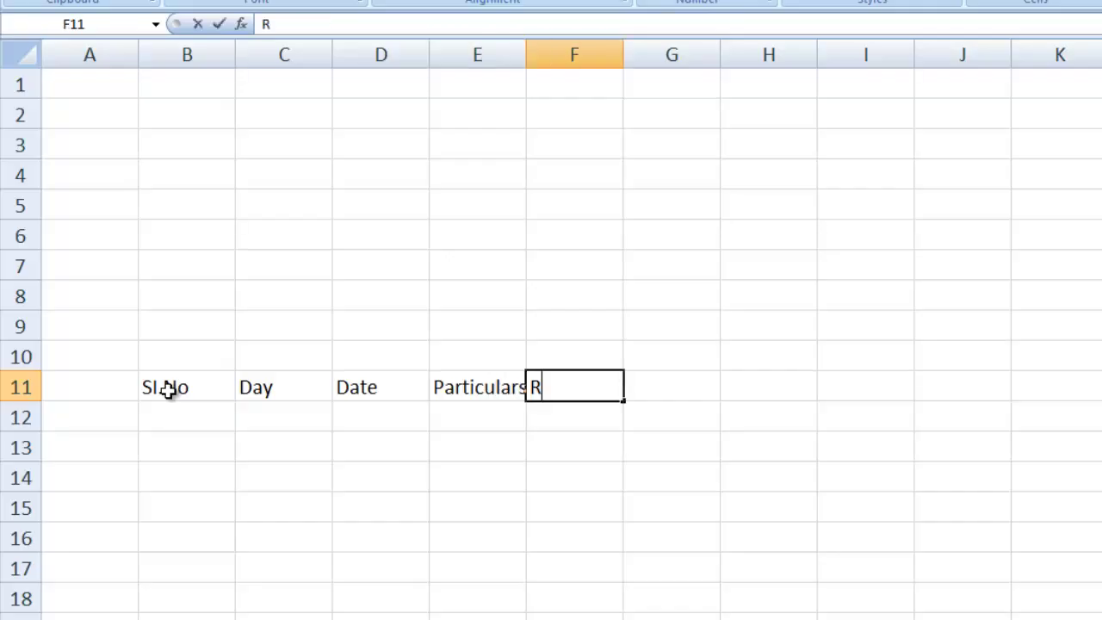
text(eceipt)
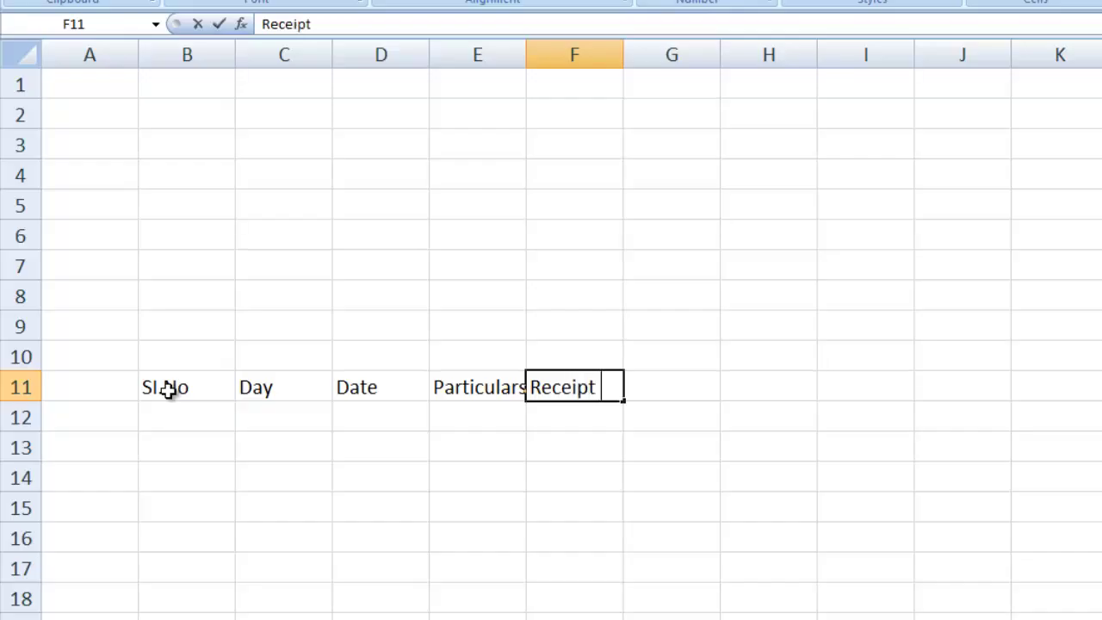
text( Method)
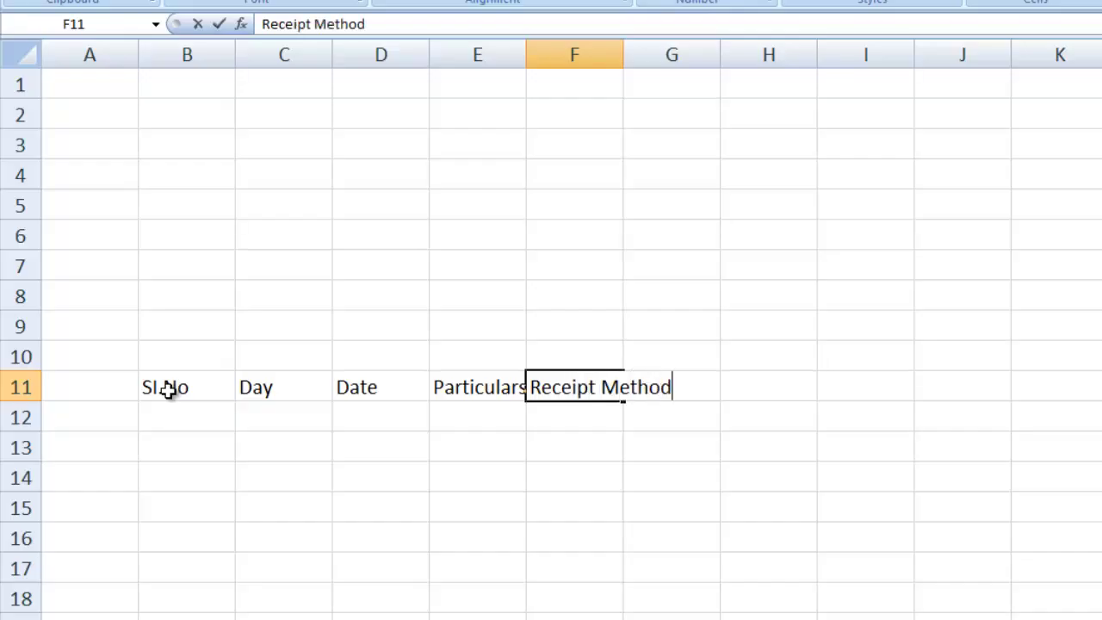
key(Tab)
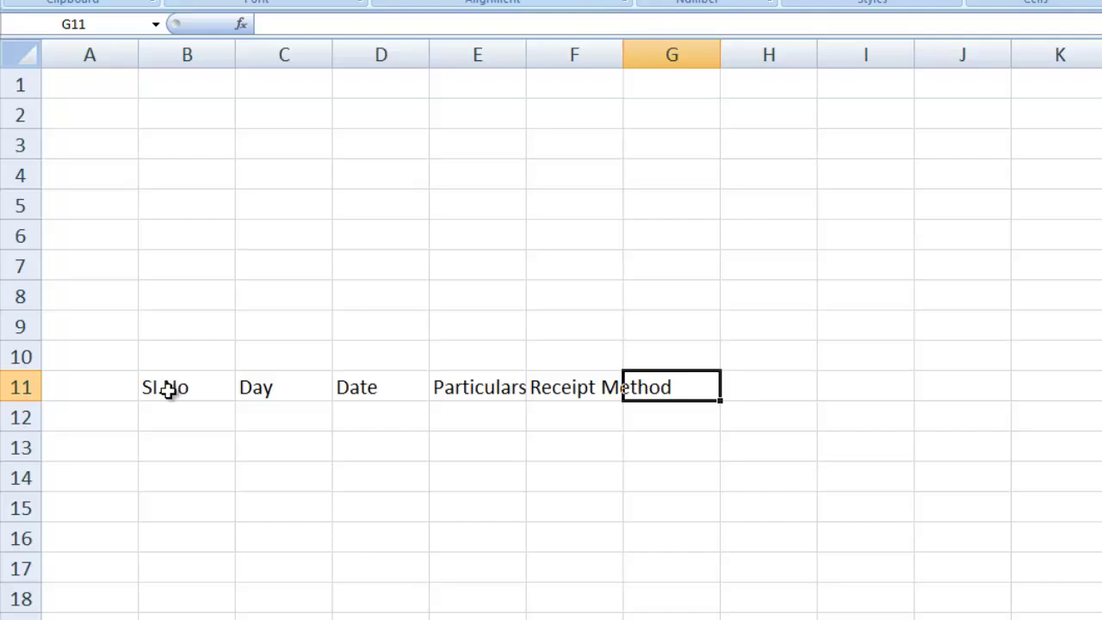
text(Amount)
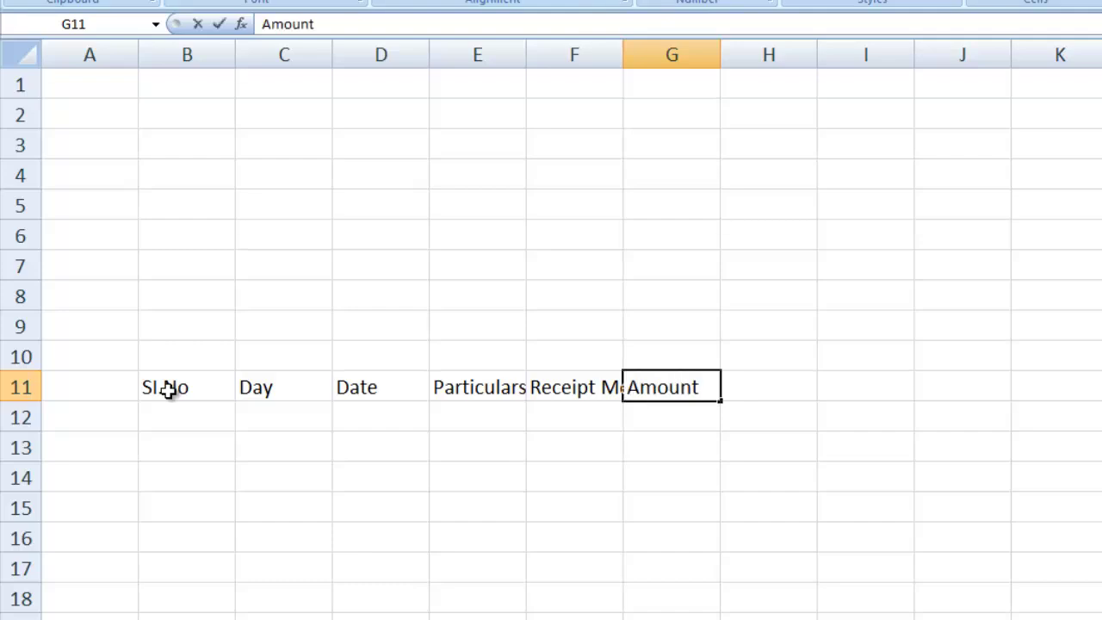
key(Tab)
text(D)
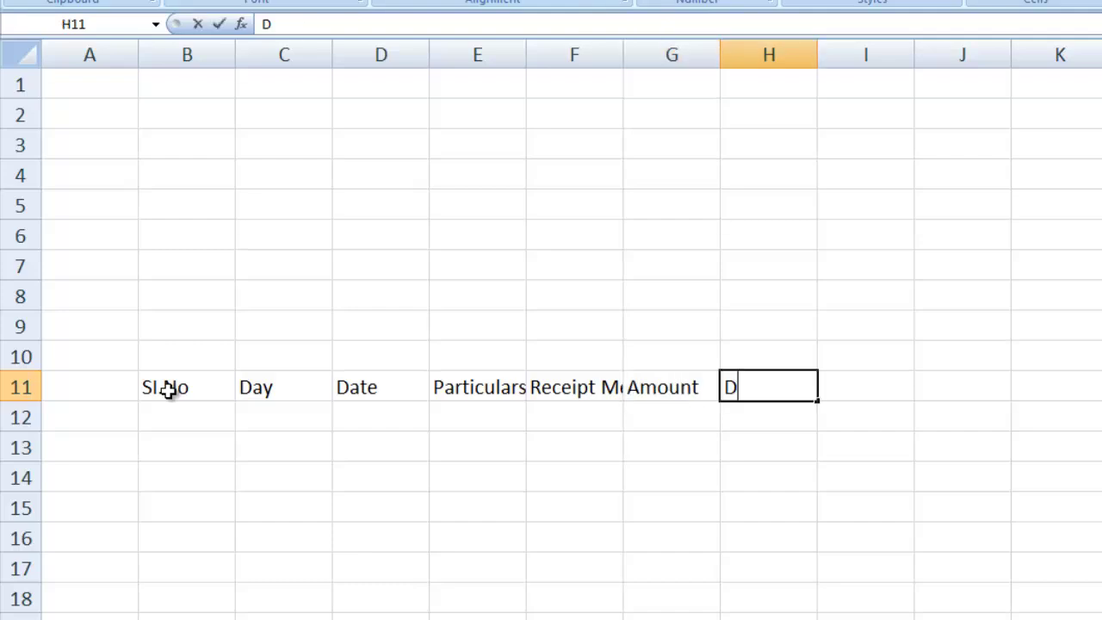
text(escri)
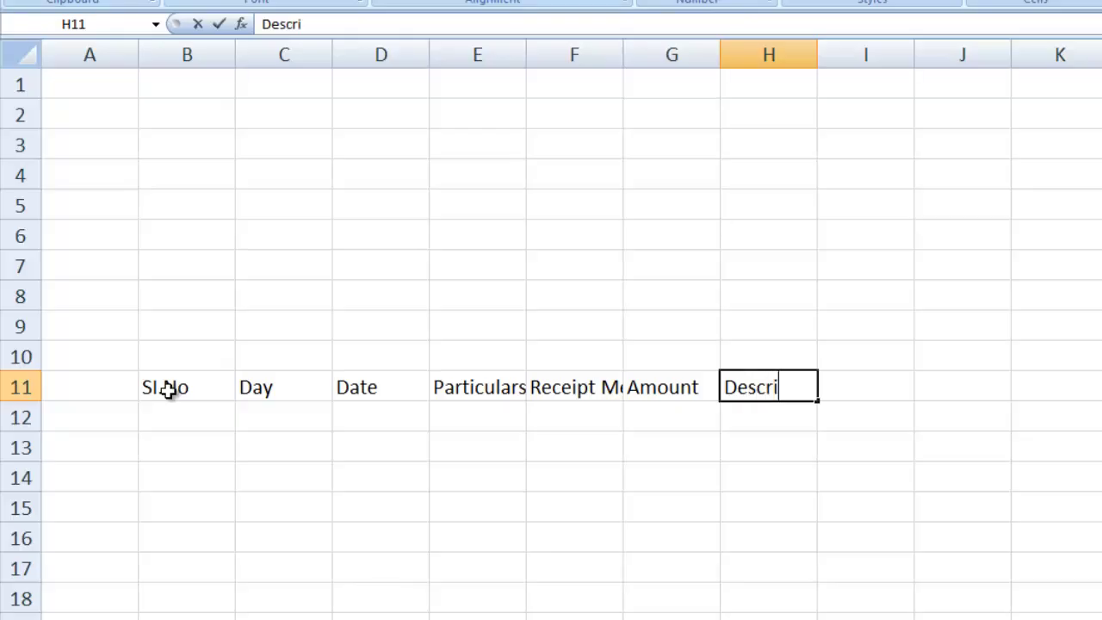
text(ption)
key(Return)
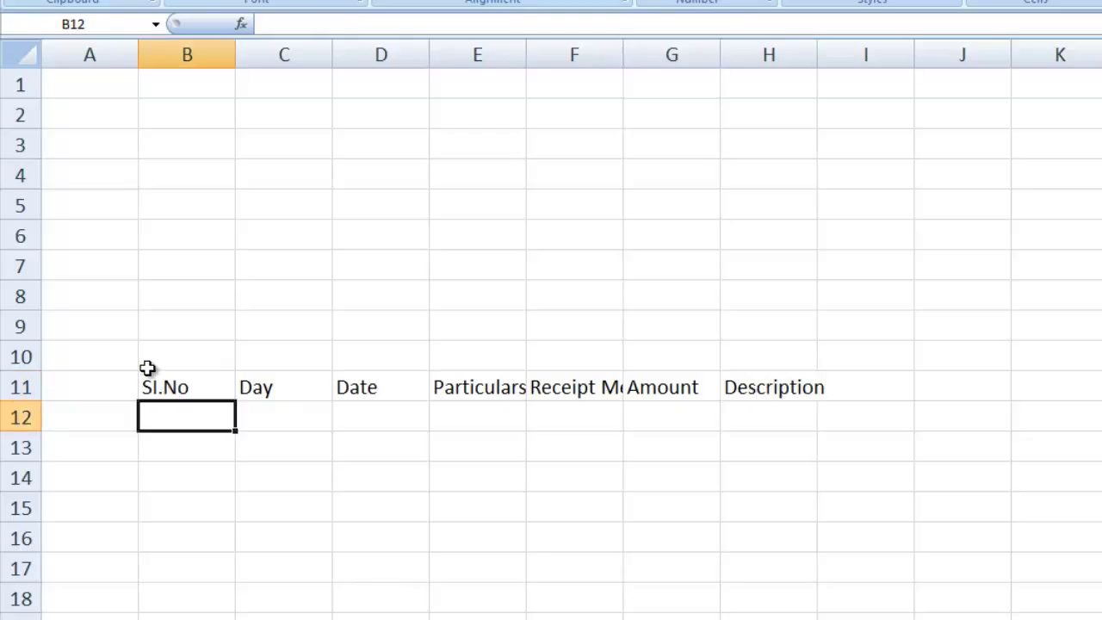
Convert B11:H12 into an Excel table with headers, leaving B12 active.
click(171, 386)
drag(231, 403, 755, 403)
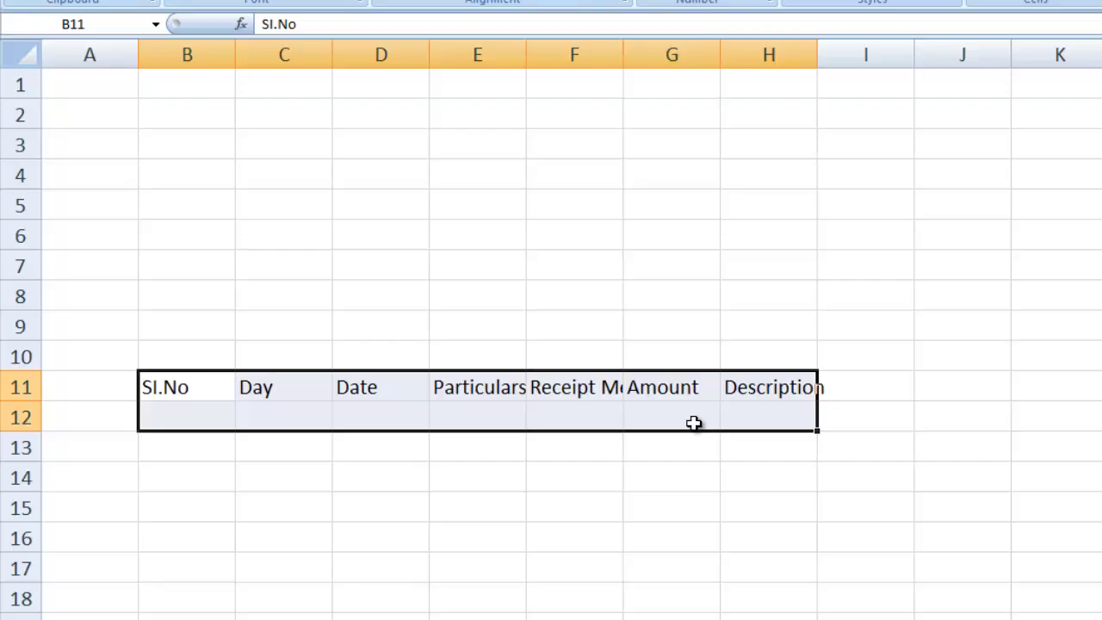
key(ctrl+t)
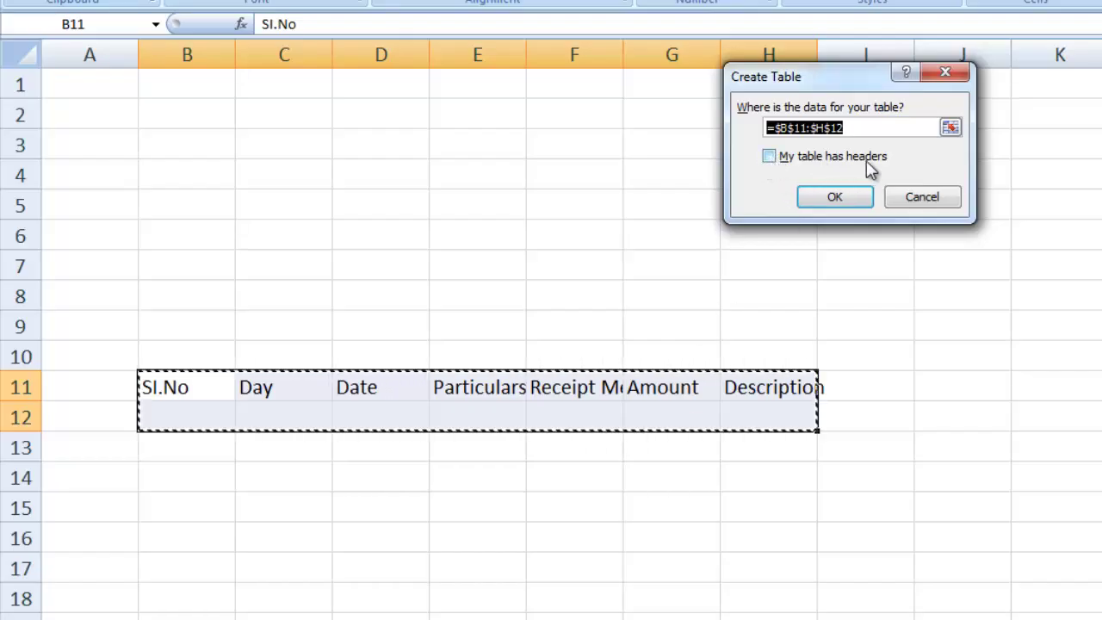
click(770, 157)
click(835, 197)
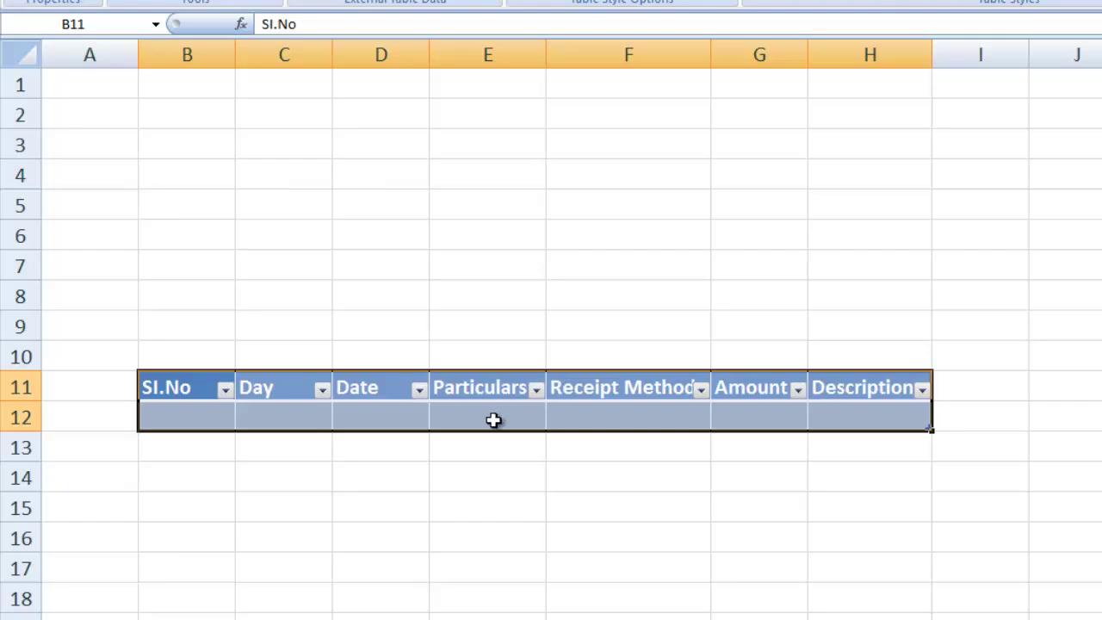
click(228, 417)
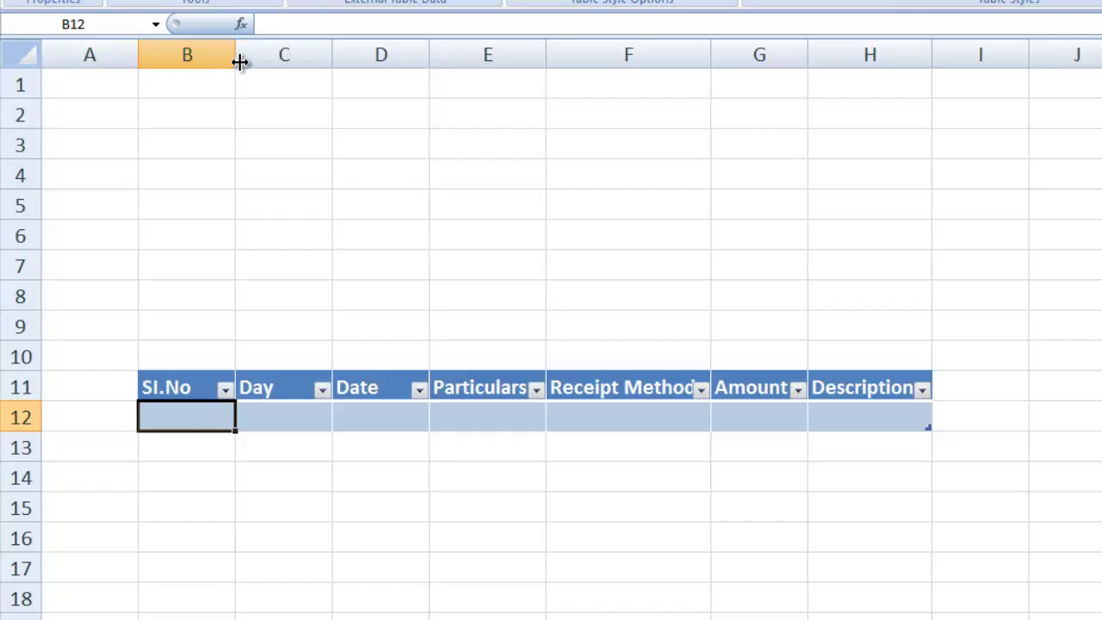
Widen columns B and C, then begin a formula with = in B12.
drag(239, 61, 364, 82)
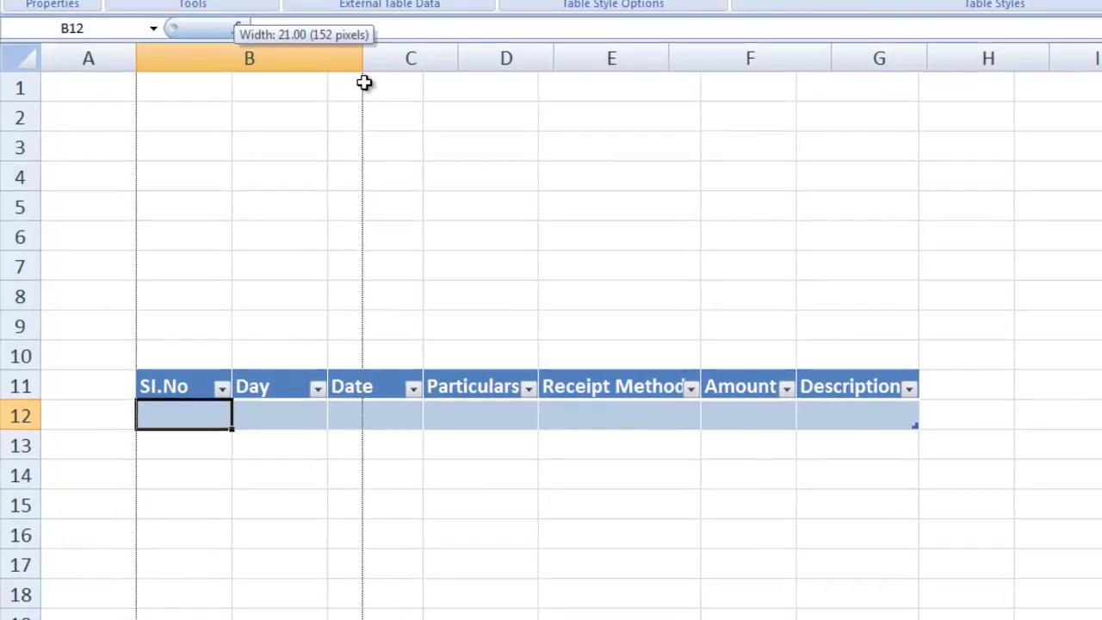
drag(438, 77, 543, 99)
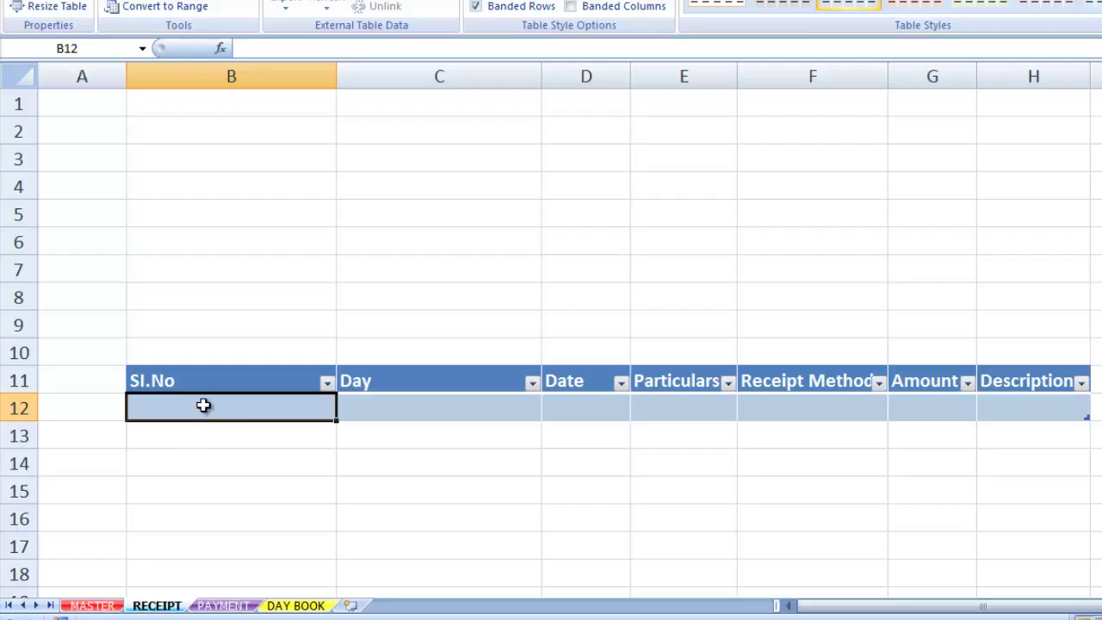
text(=)
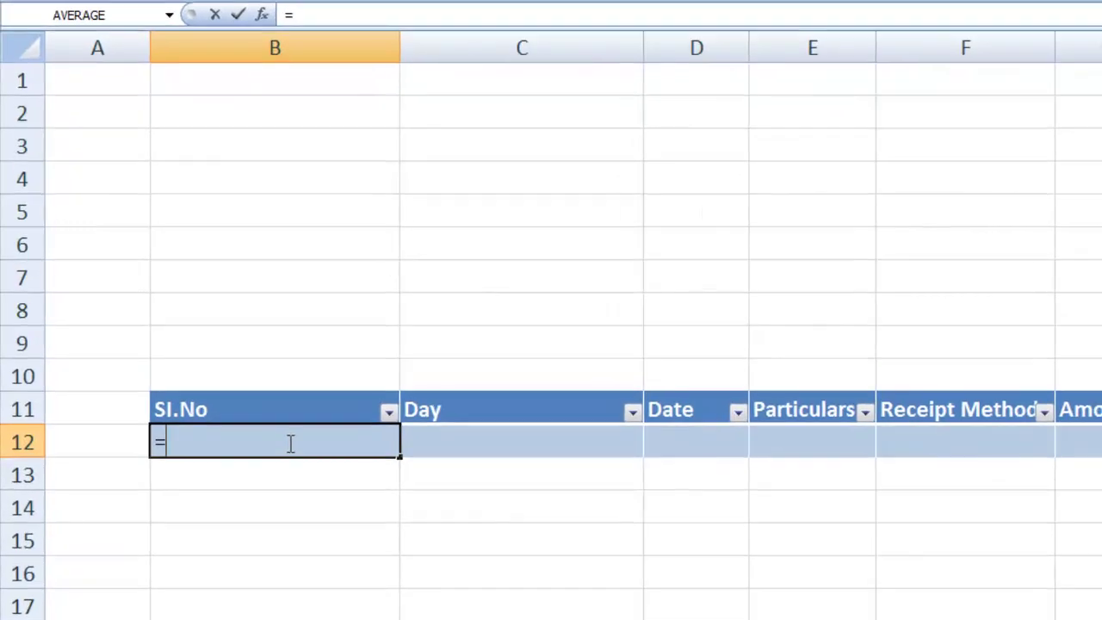
Enter an IF formula in B12 that shows a ROW-based serial number when Day isn't blank.
text(if()
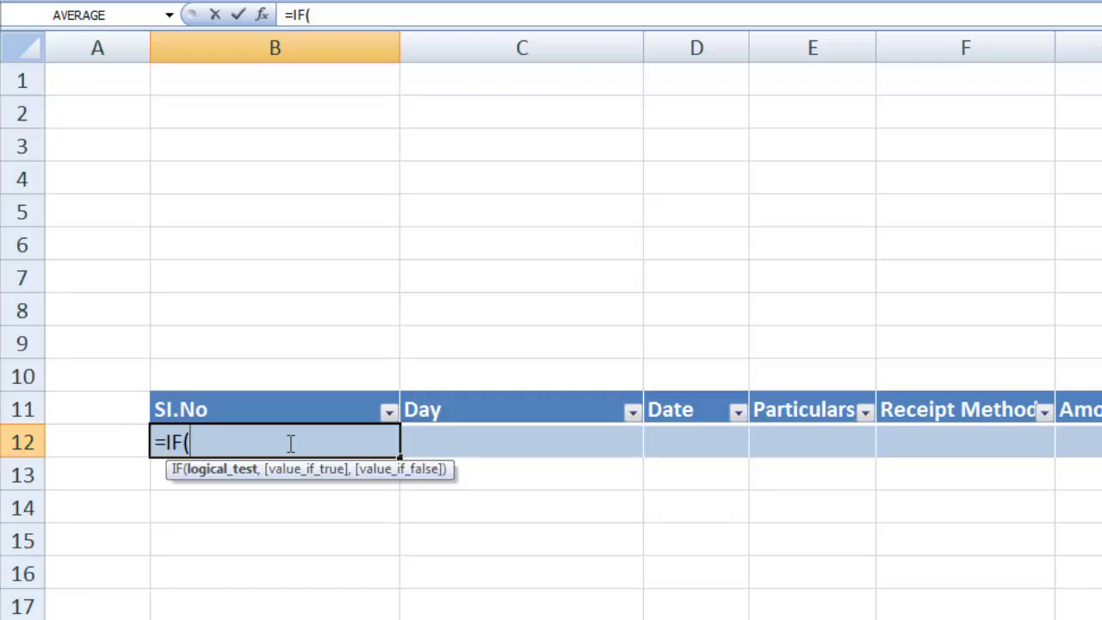
click(510, 445)
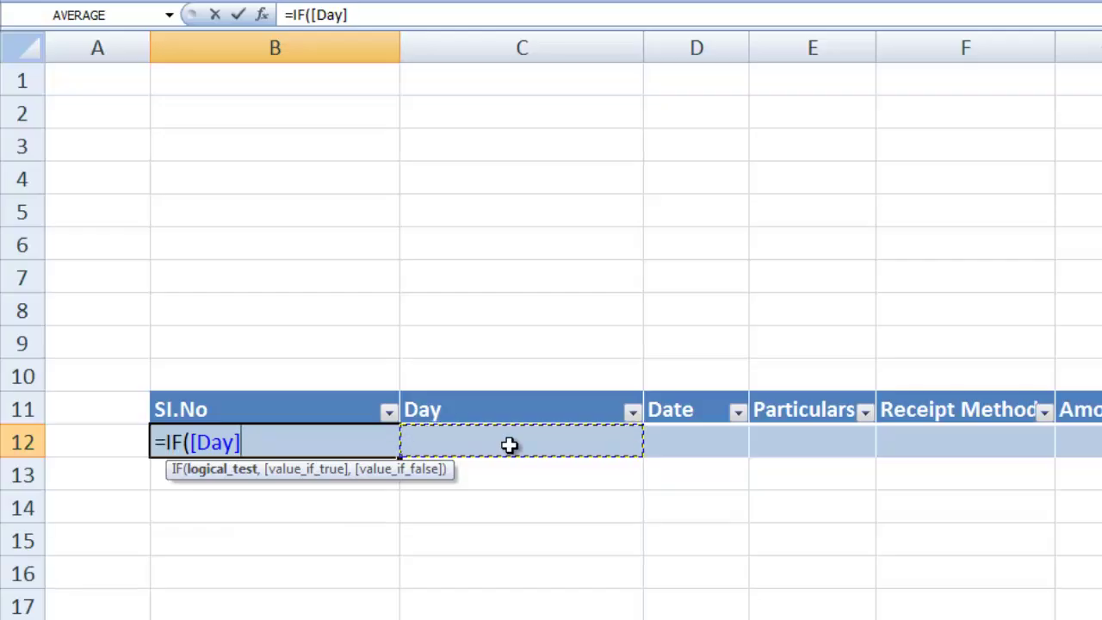
text(=)
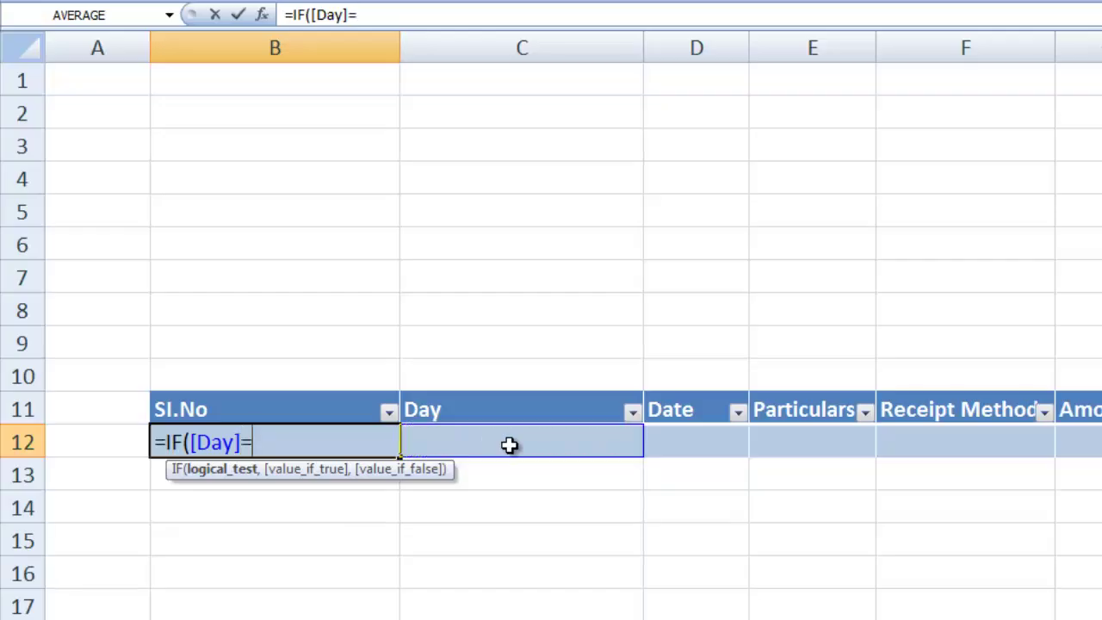
text(")
text(",)
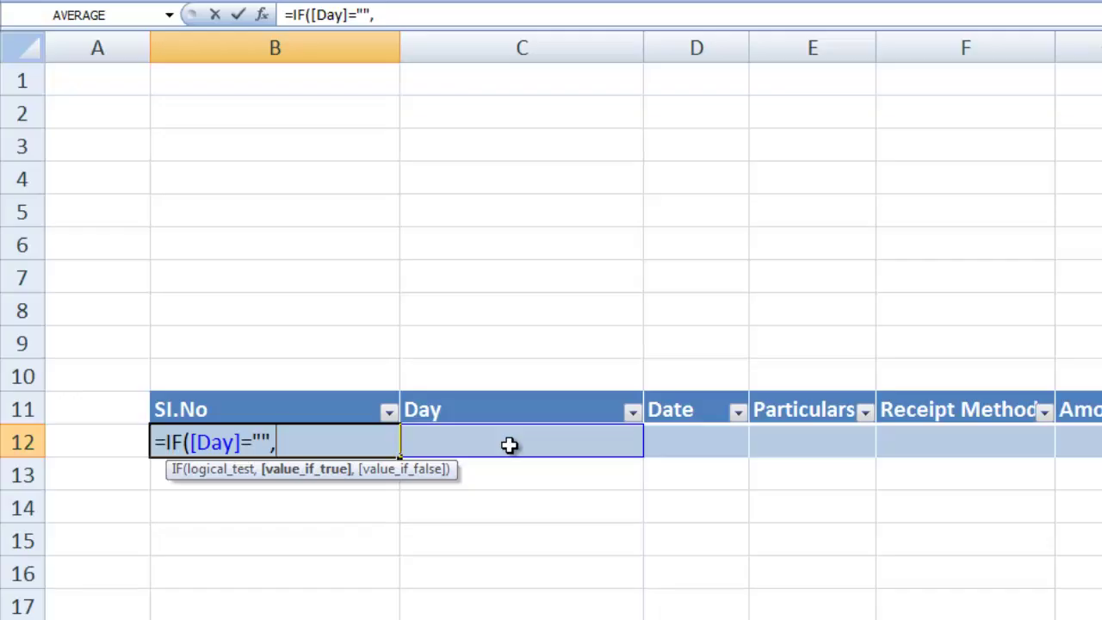
text(")
text(")
text(,ro)
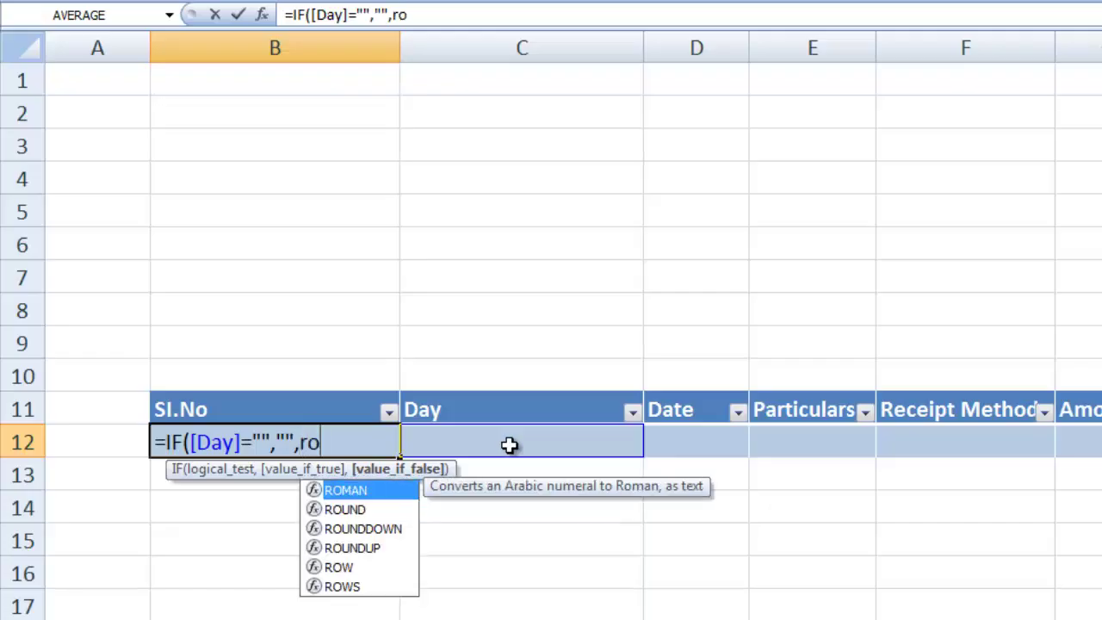
text(w)
key(Tab)
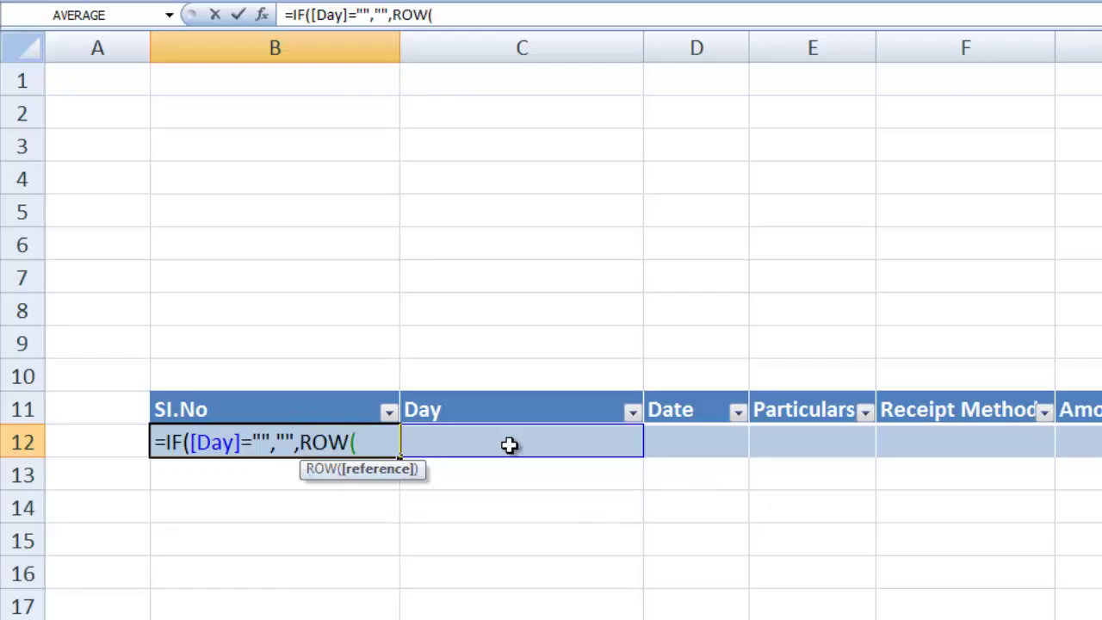
text(1)
text(:1)
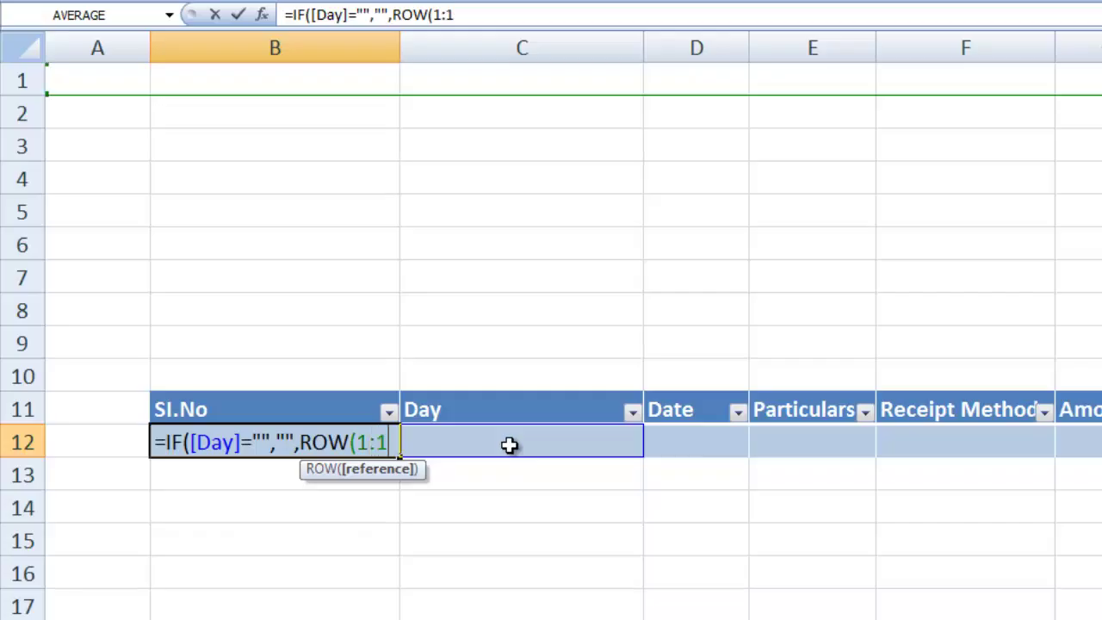
text())
text())
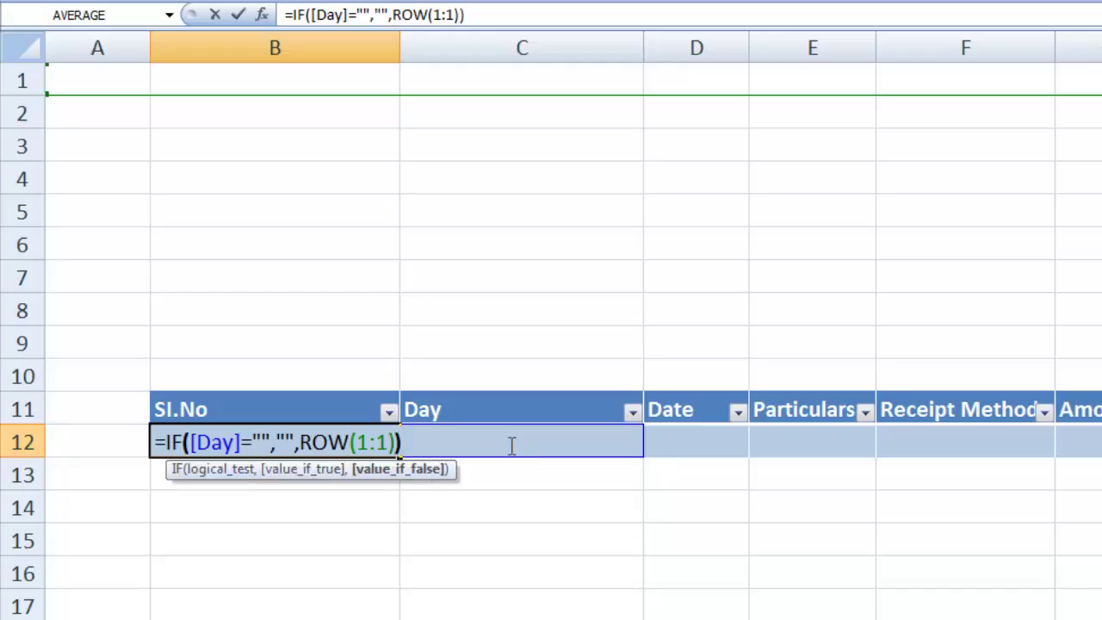
key(Return)
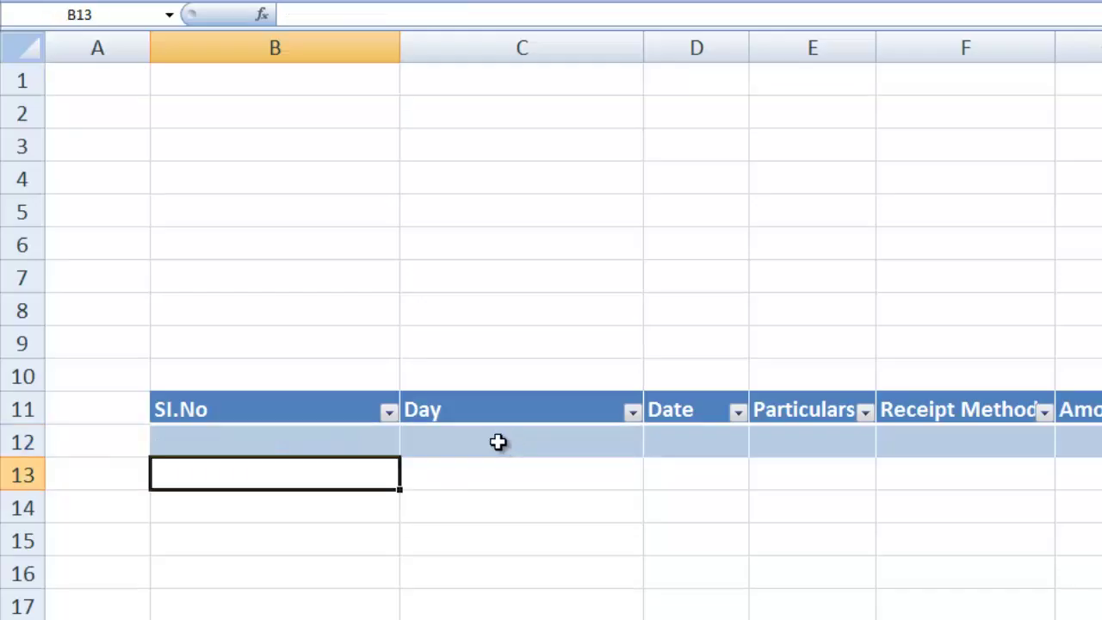
Test the serial number with a trial Day entry, then clear that Day cell.
click(489, 437)
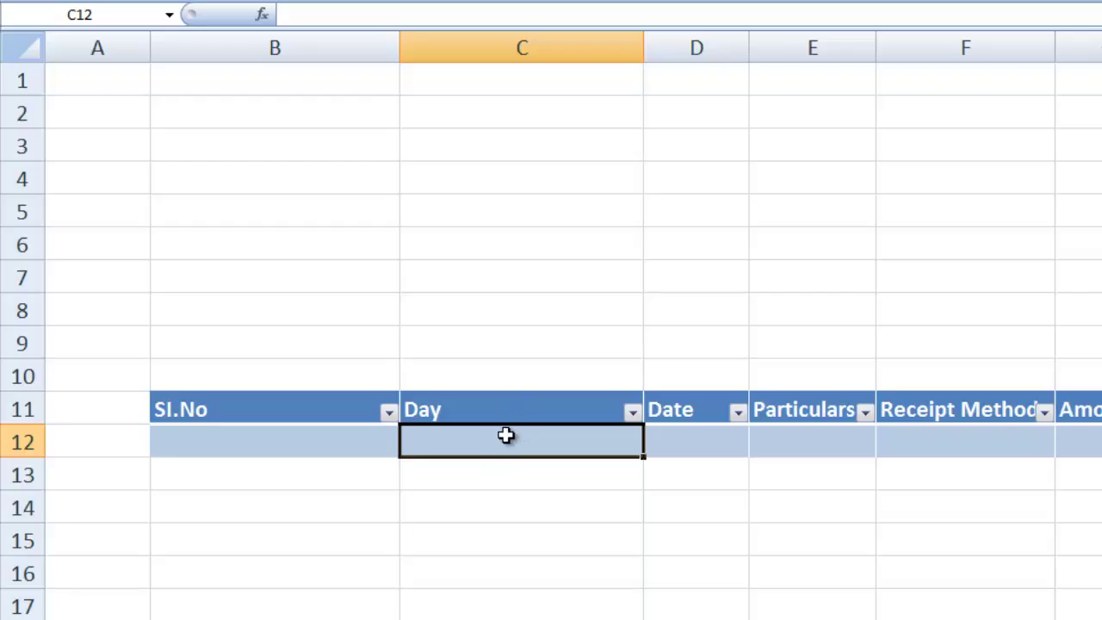
text(d)
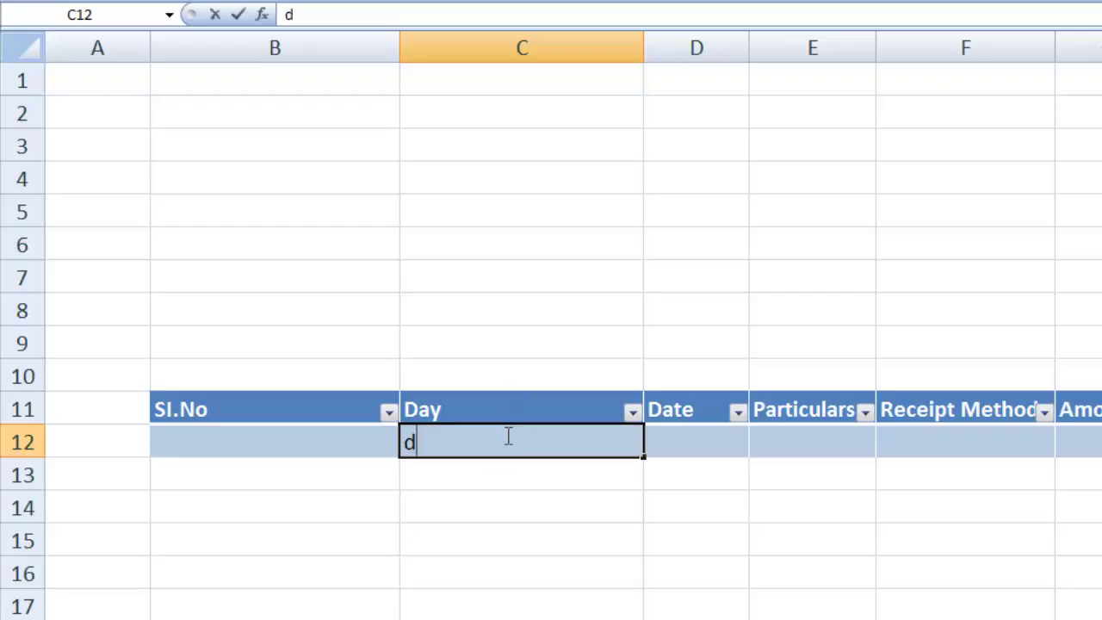
text(gg)
key(BackSpace)
key(BackSpace)
key(BackSpace)
text(daty)
key(Return)
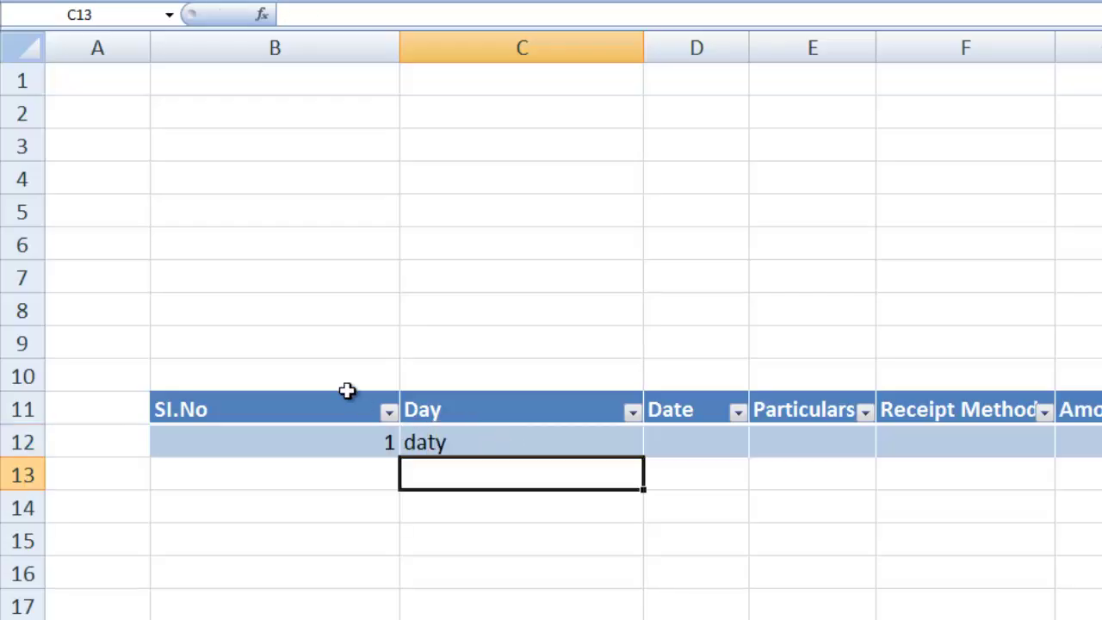
click(451, 440)
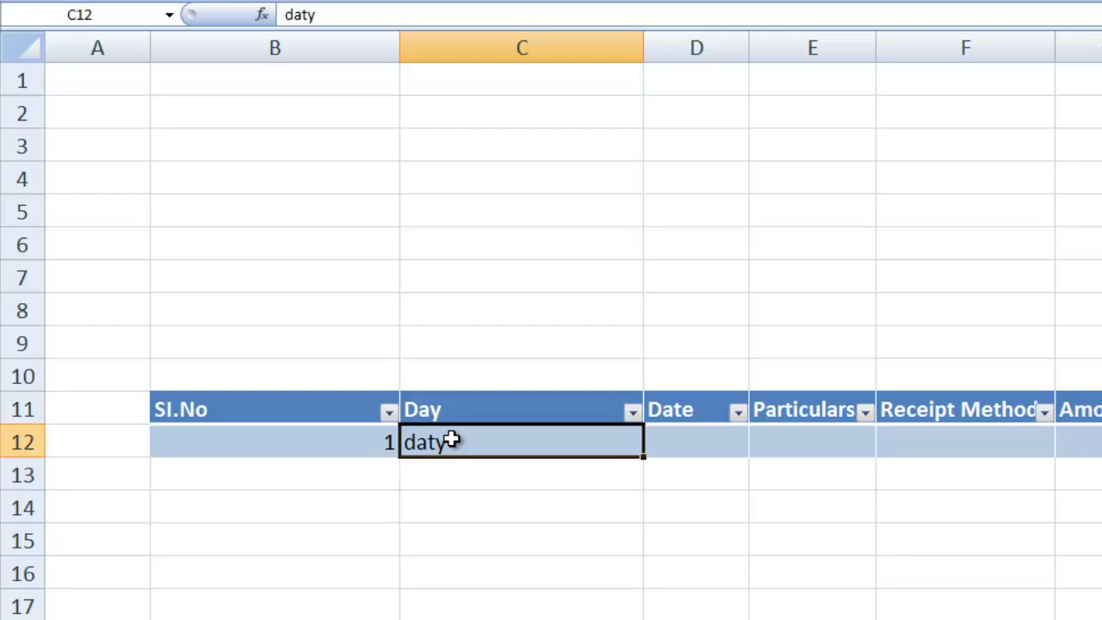
key(Delete)
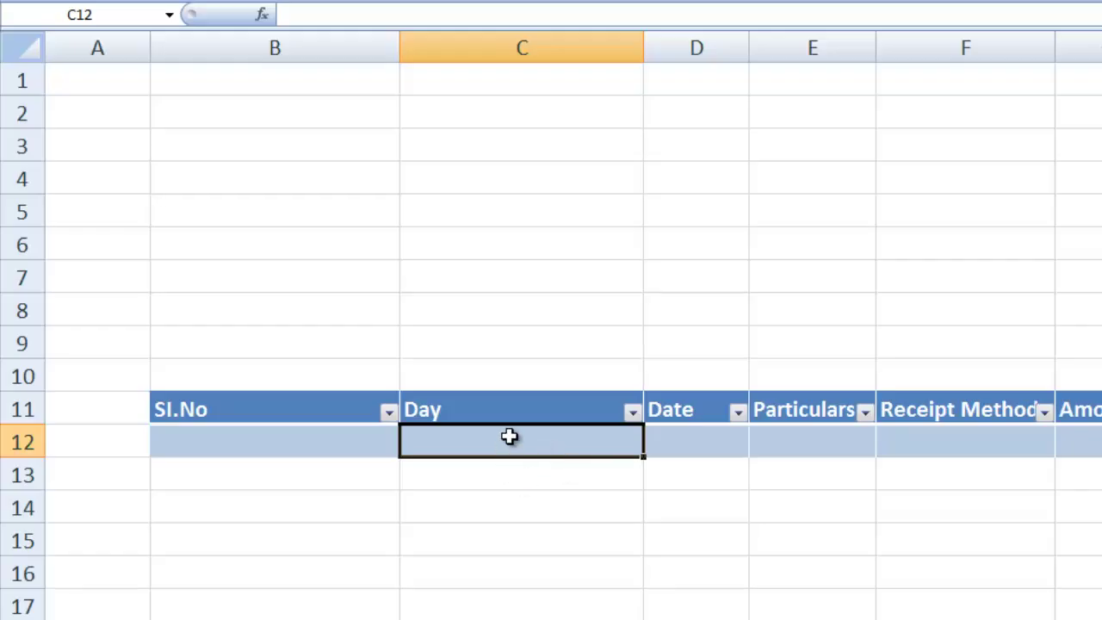
Enter =IF([Date]="","",TEXT([Date],"ddd")) in C12 for weekday abbreviations.
text(=)
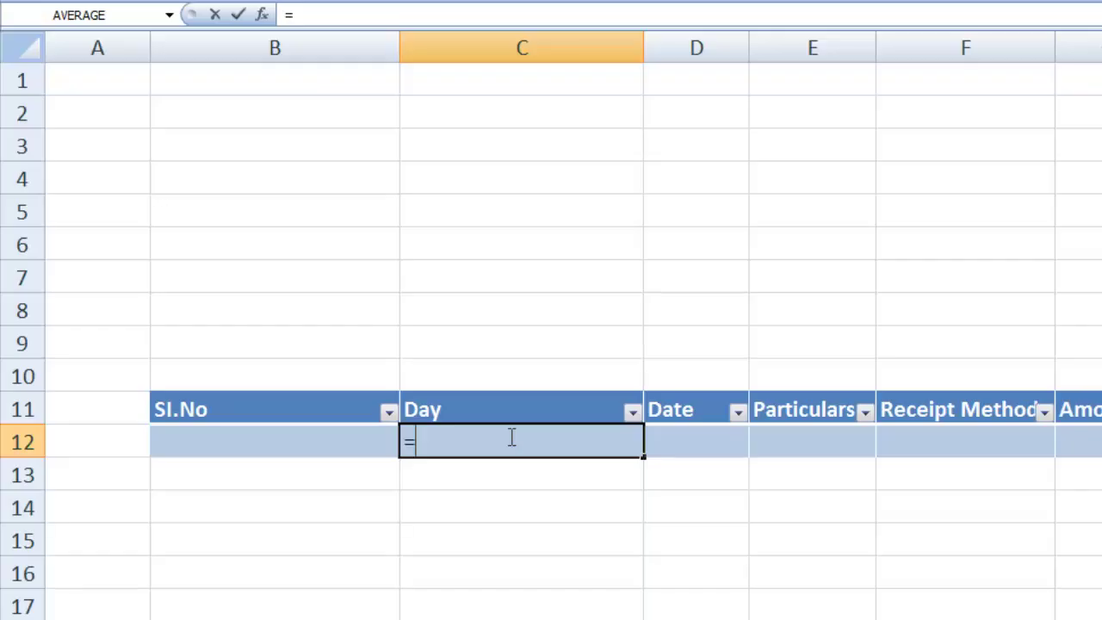
text(if)
key(Tab)
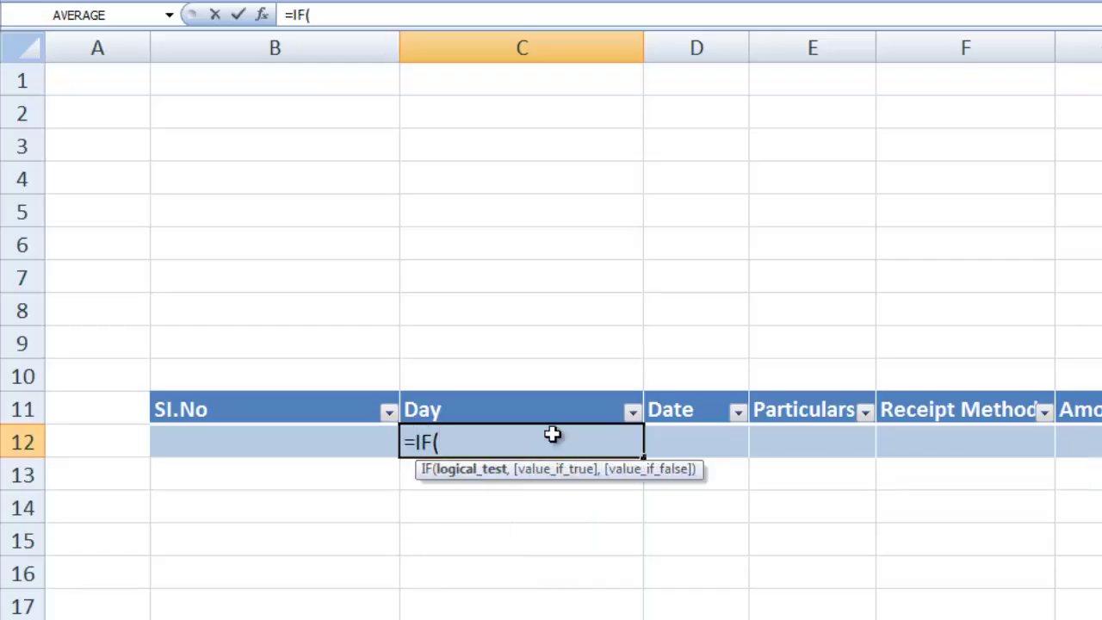
click(703, 438)
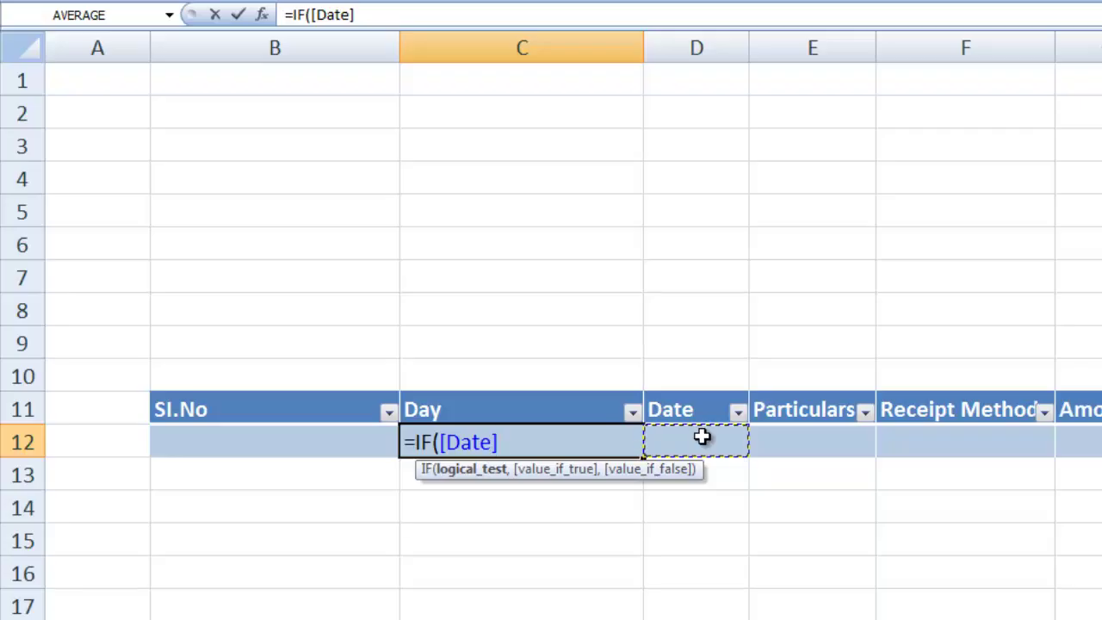
text(=")
text(")
text(,)
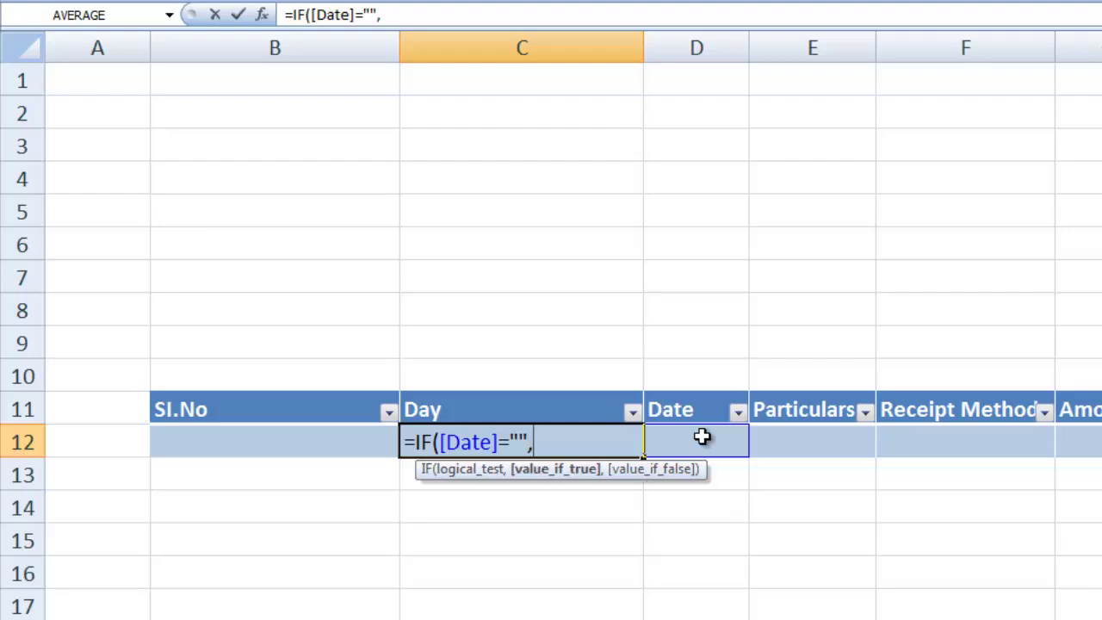
text(")
text(")
text(,)
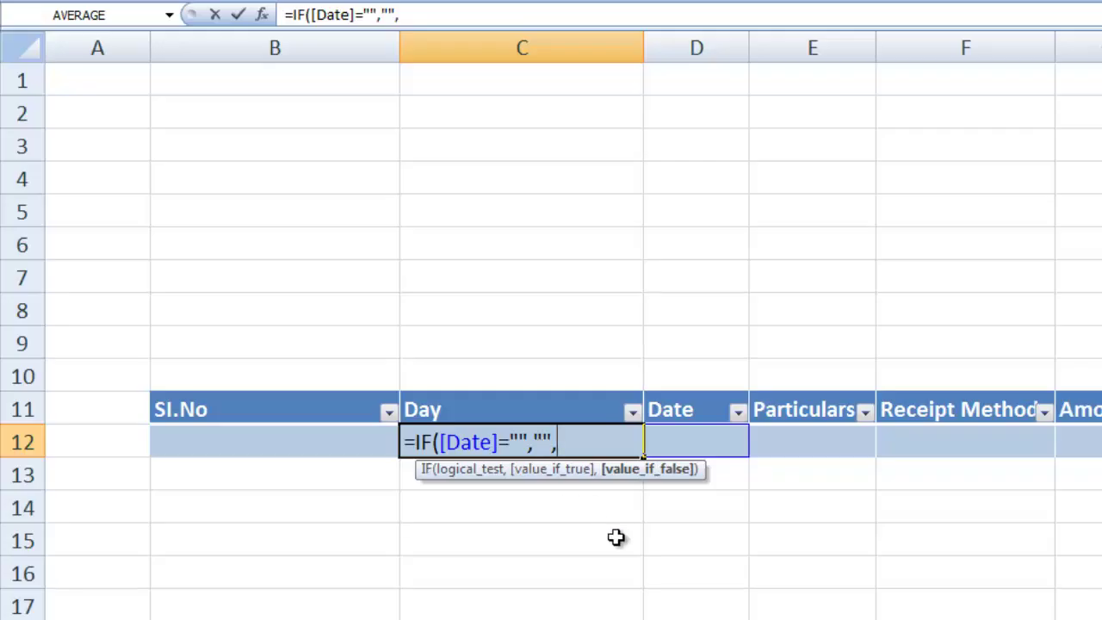
text(text)
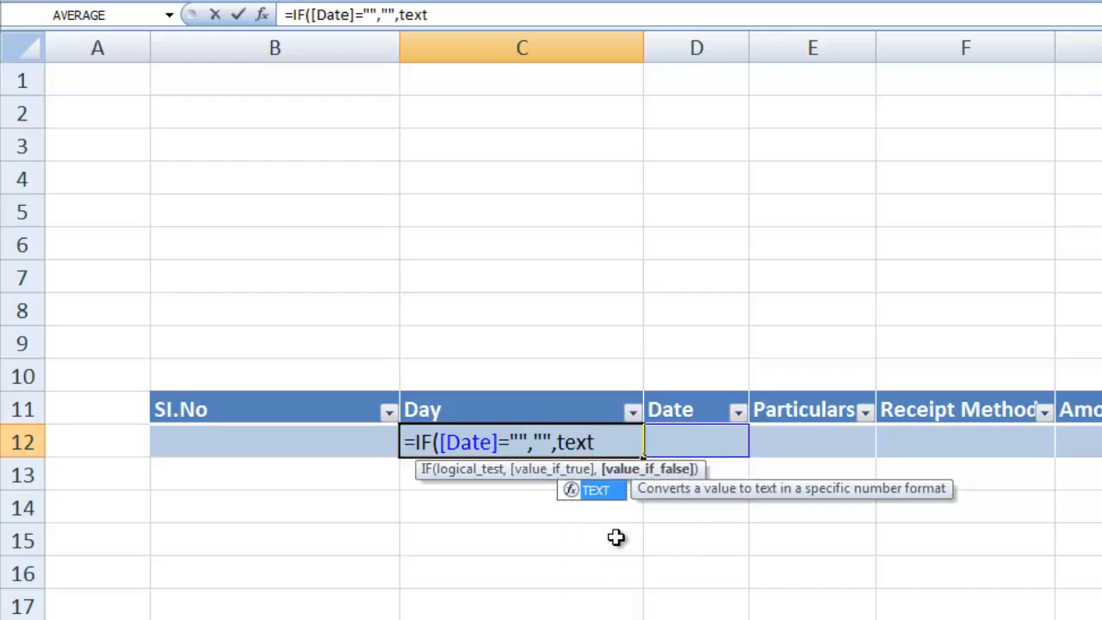
key(Tab)
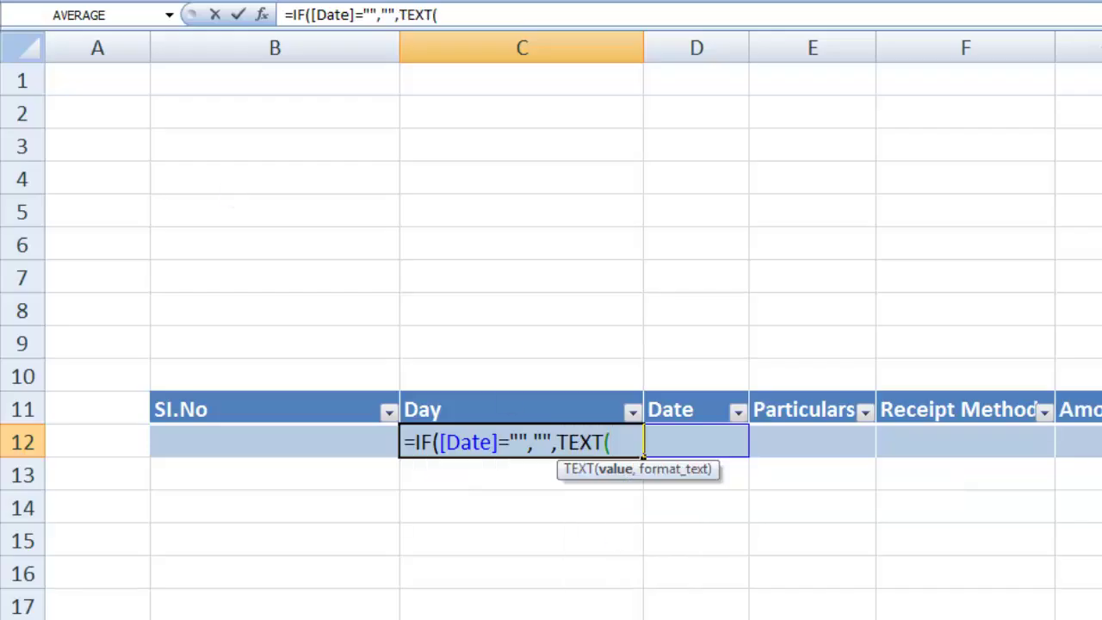
click(702, 447)
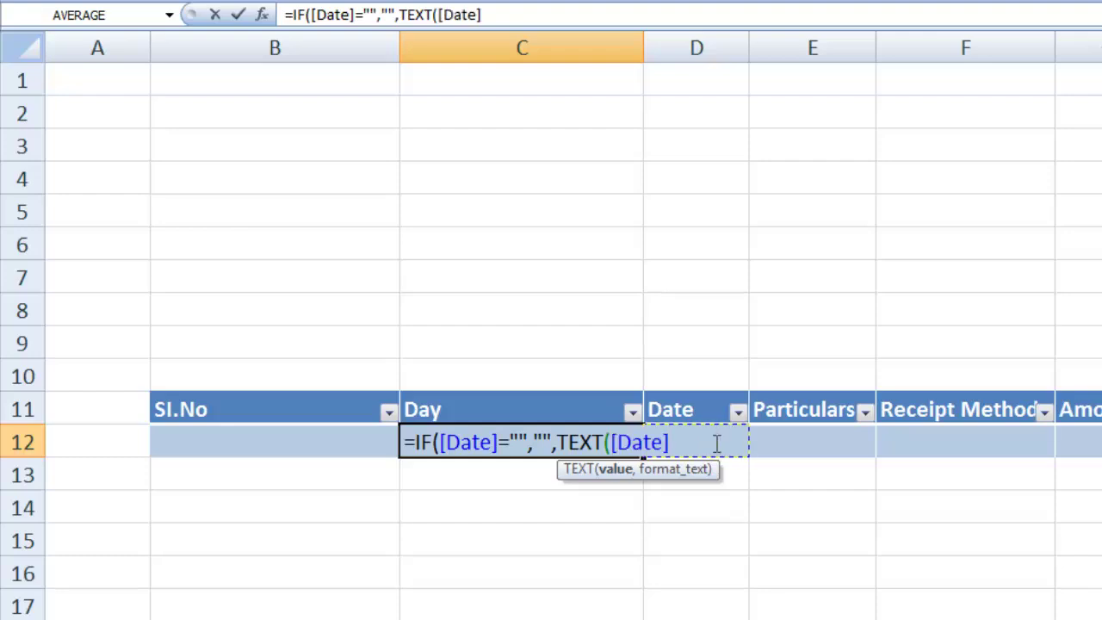
text(,)
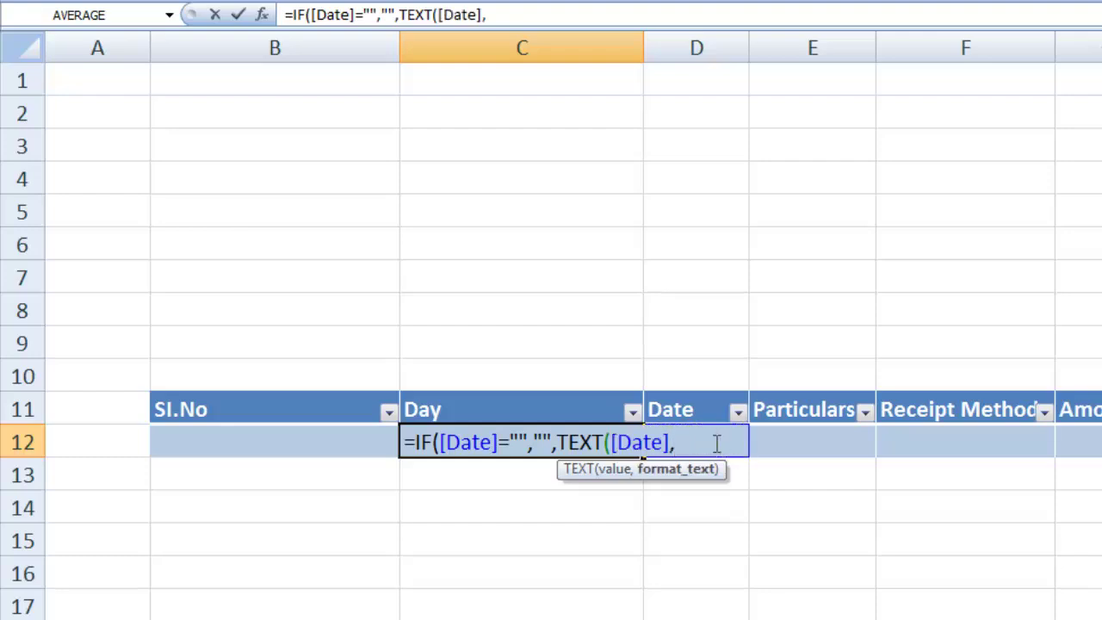
text(")
text(ddd)
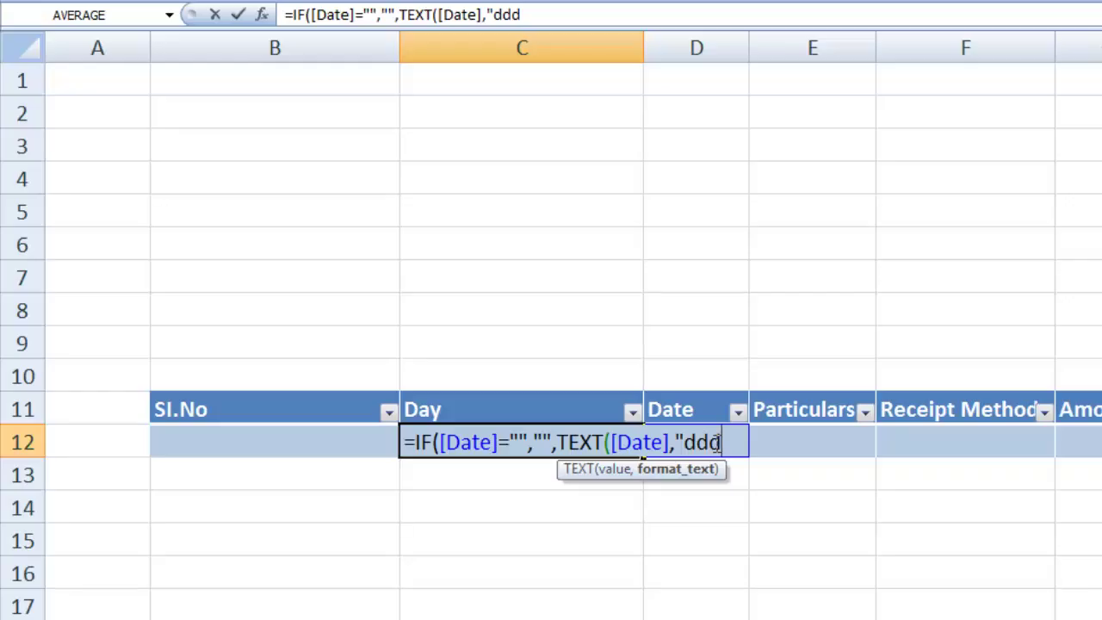
text(")
text()))
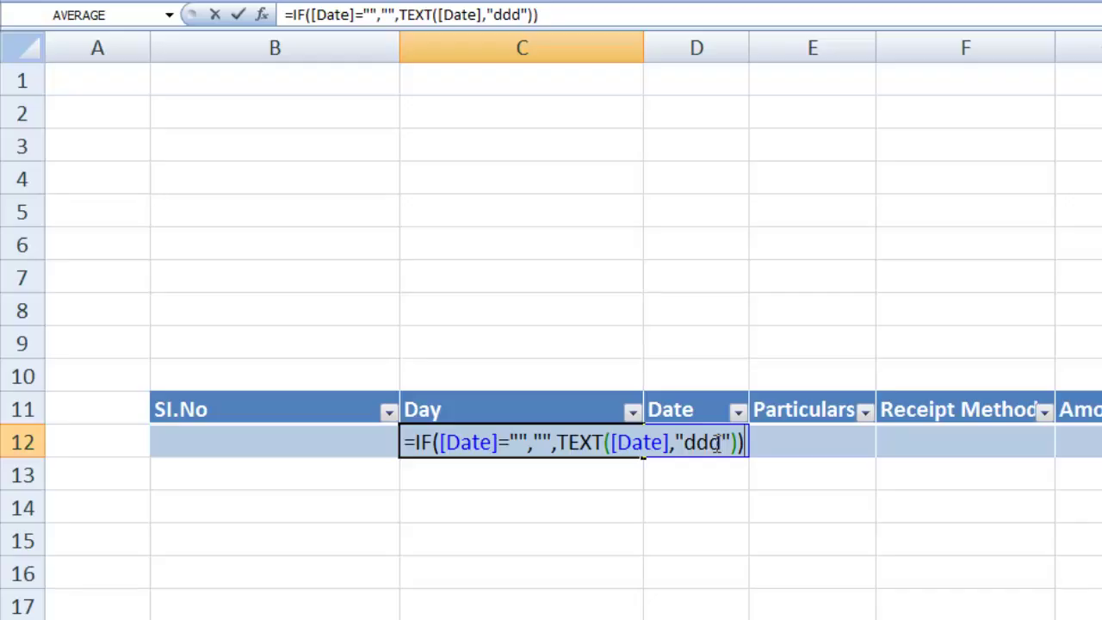
key(Return)
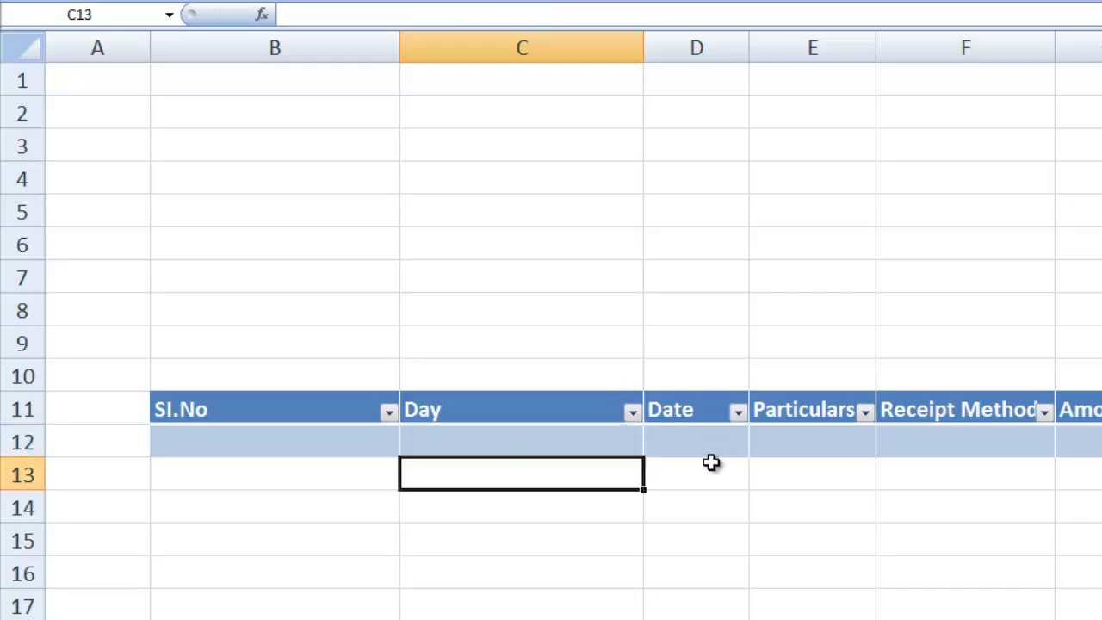
Enter 01/04/2020 in D12 and check that the row shows Wed and SI.No 1.
click(705, 432)
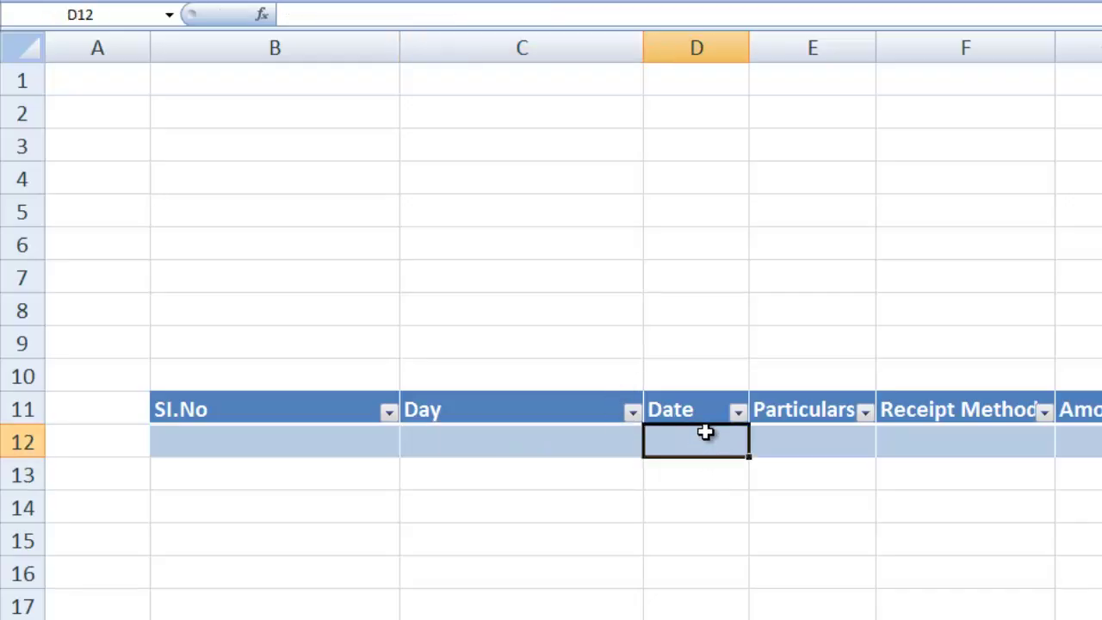
text(01)
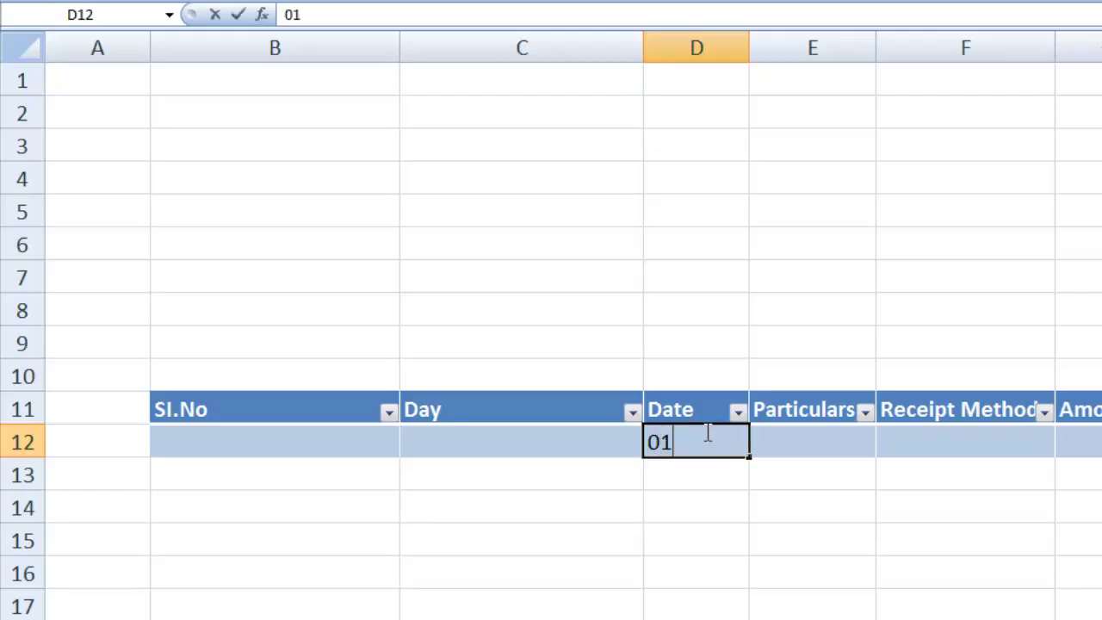
text(/04/)
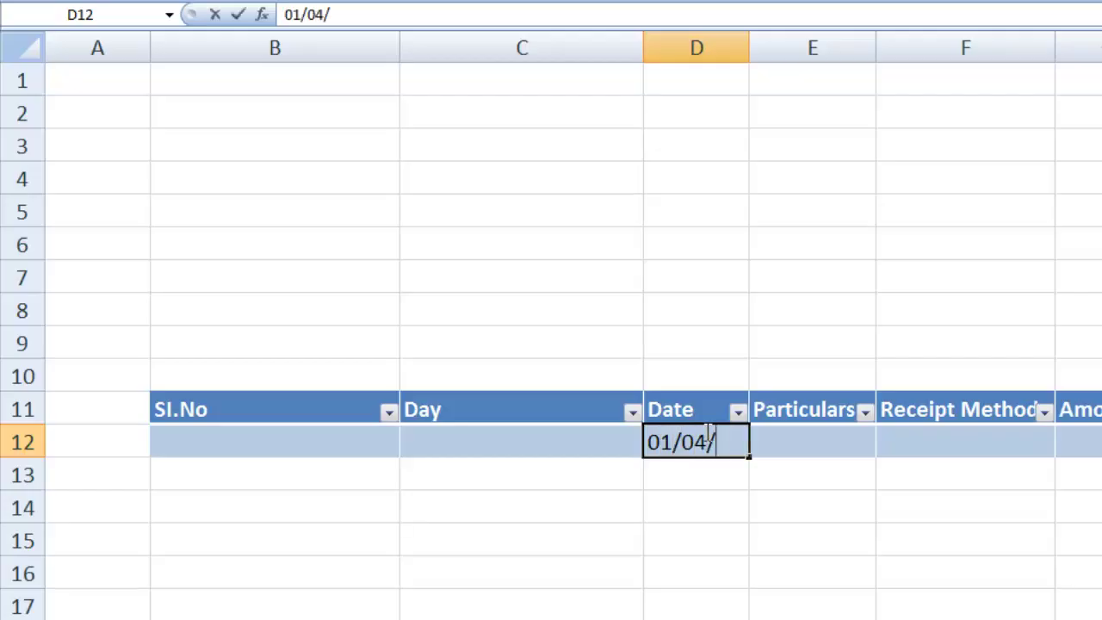
text(2020)
key(Return)
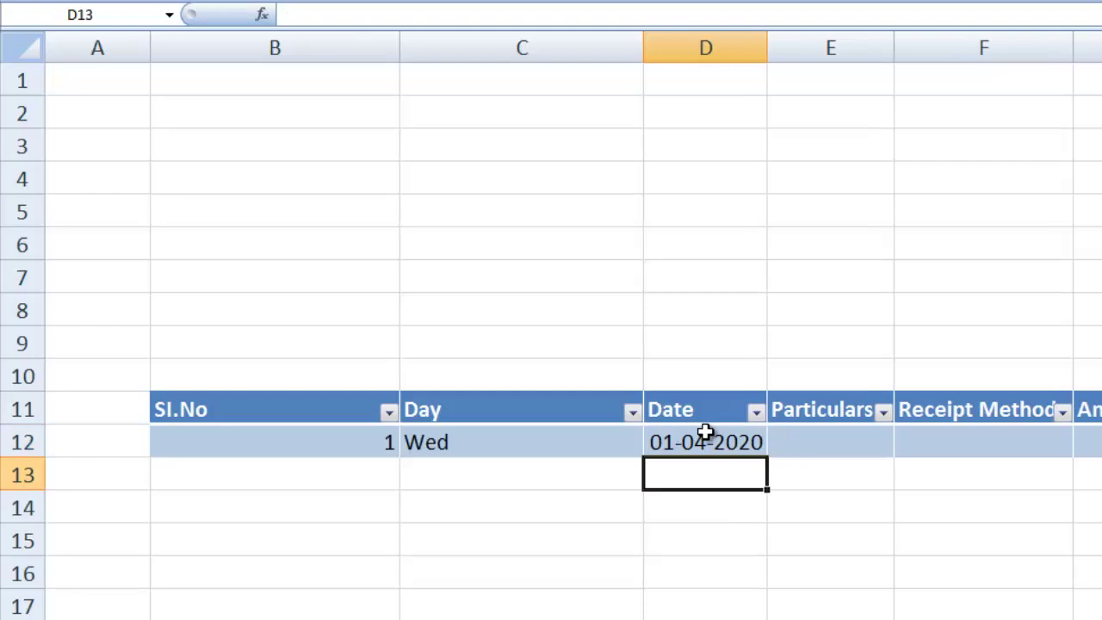
click(510, 449)
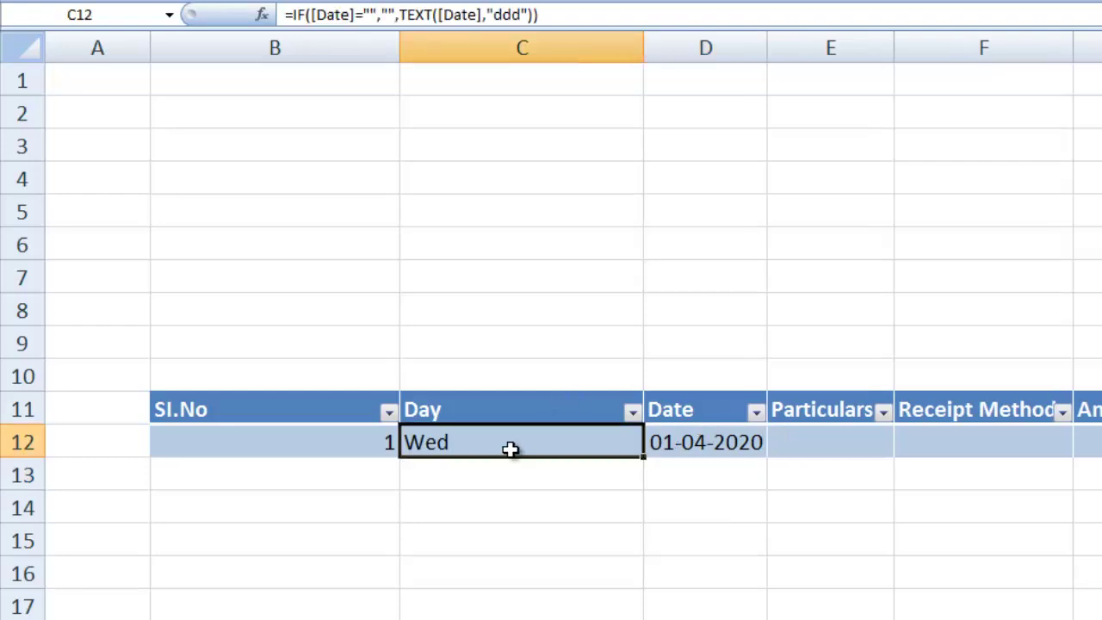
click(336, 435)
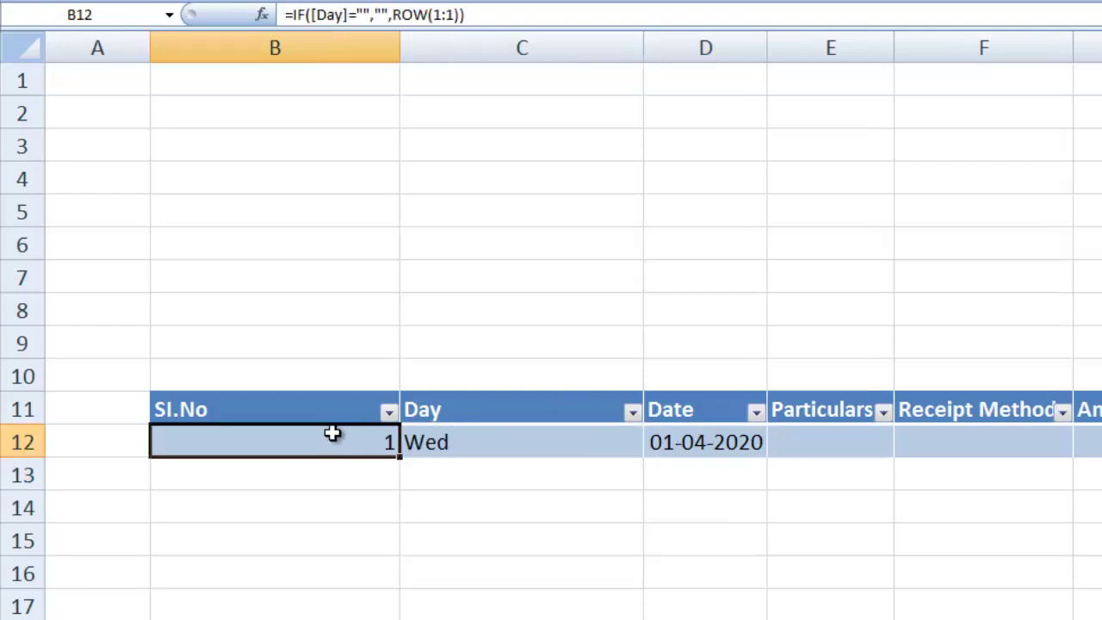
click(728, 456)
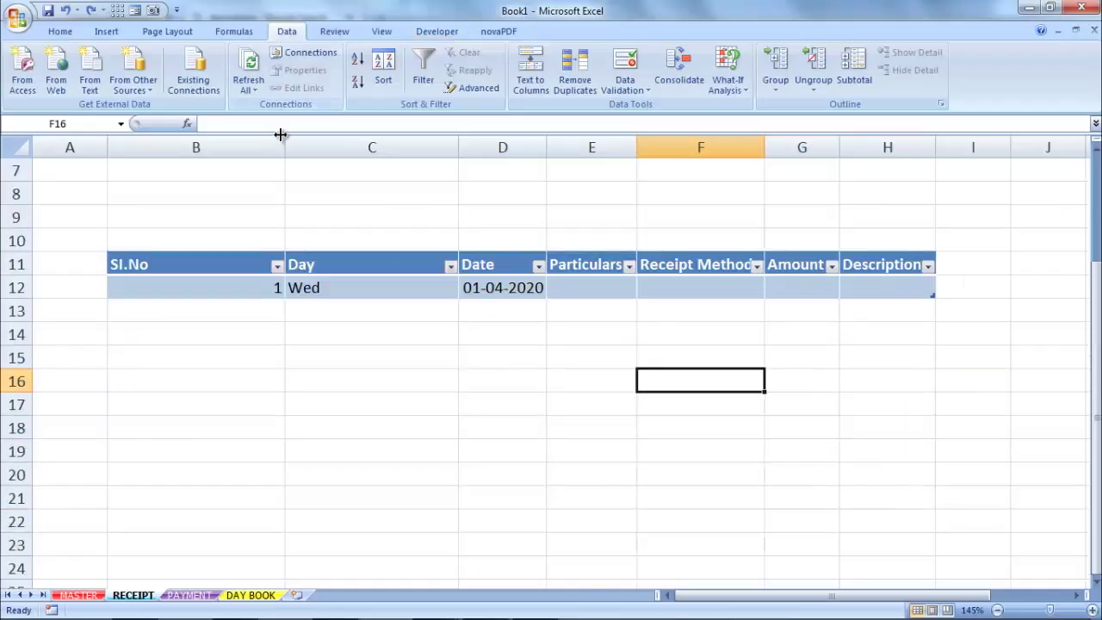
Narrow columns B and C to fit the SI.No numbers and the Wed day name.
drag(284, 147, 176, 152)
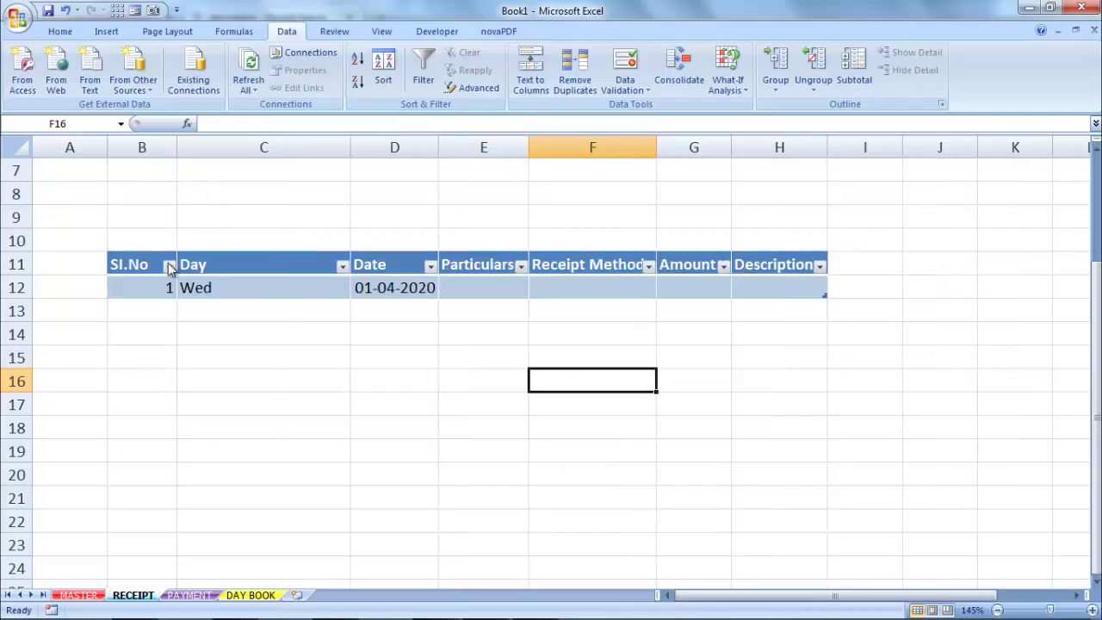
drag(348, 152, 244, 152)
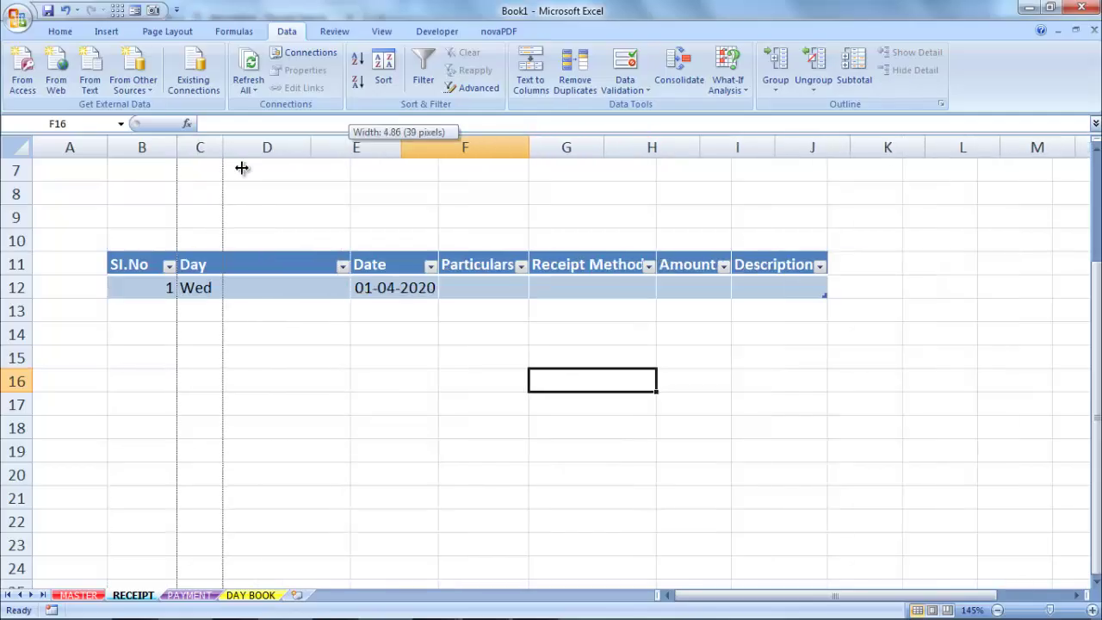
drag(176, 148, 166, 148)
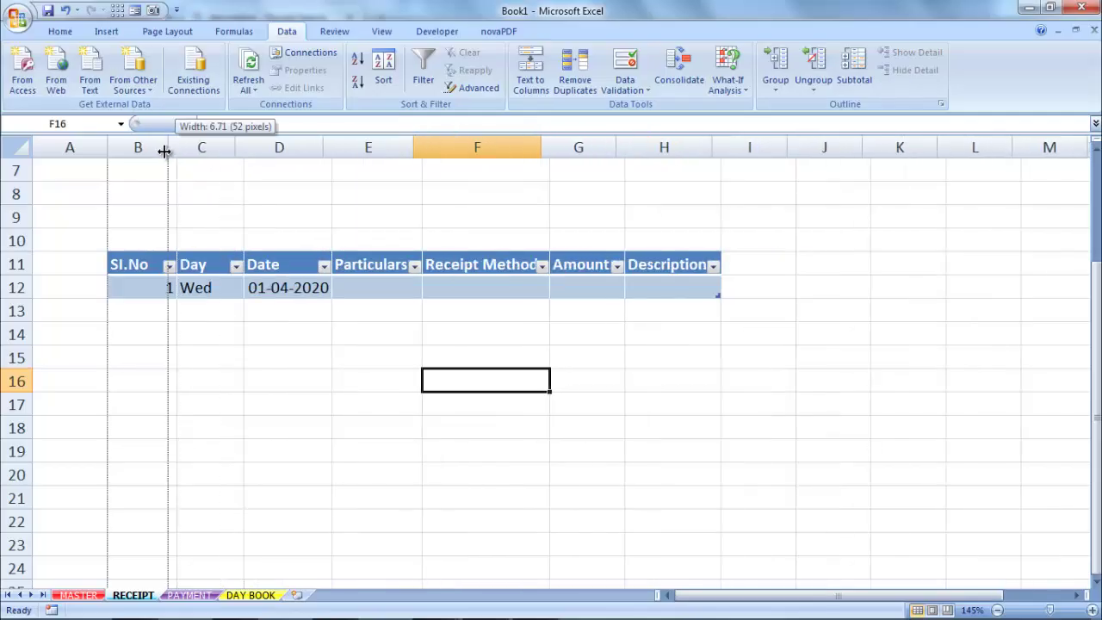
click(385, 287)
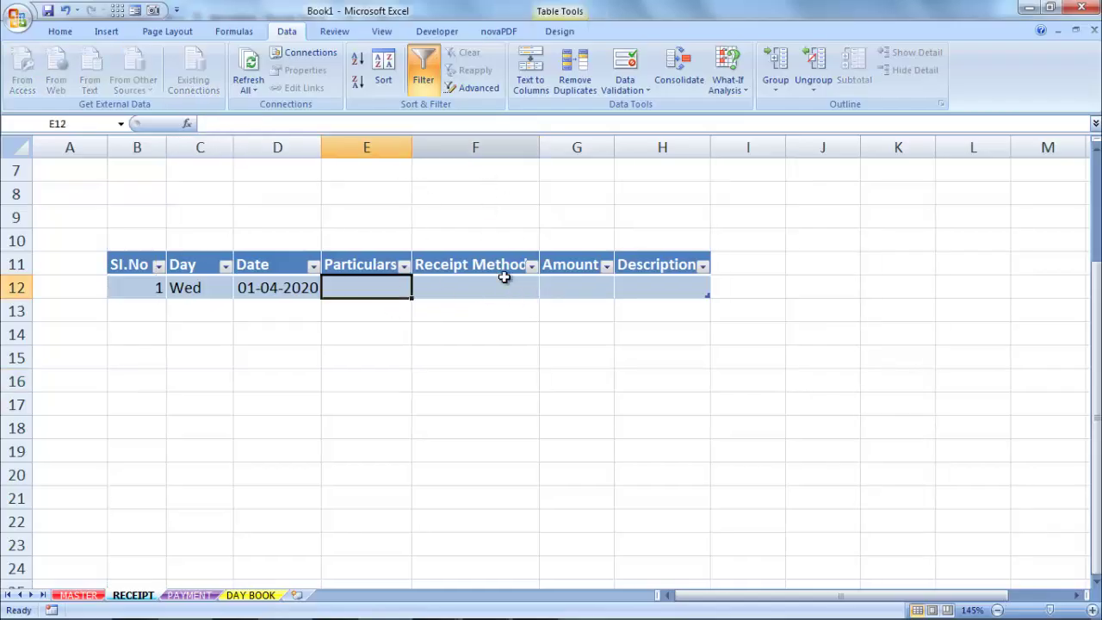
click(477, 288)
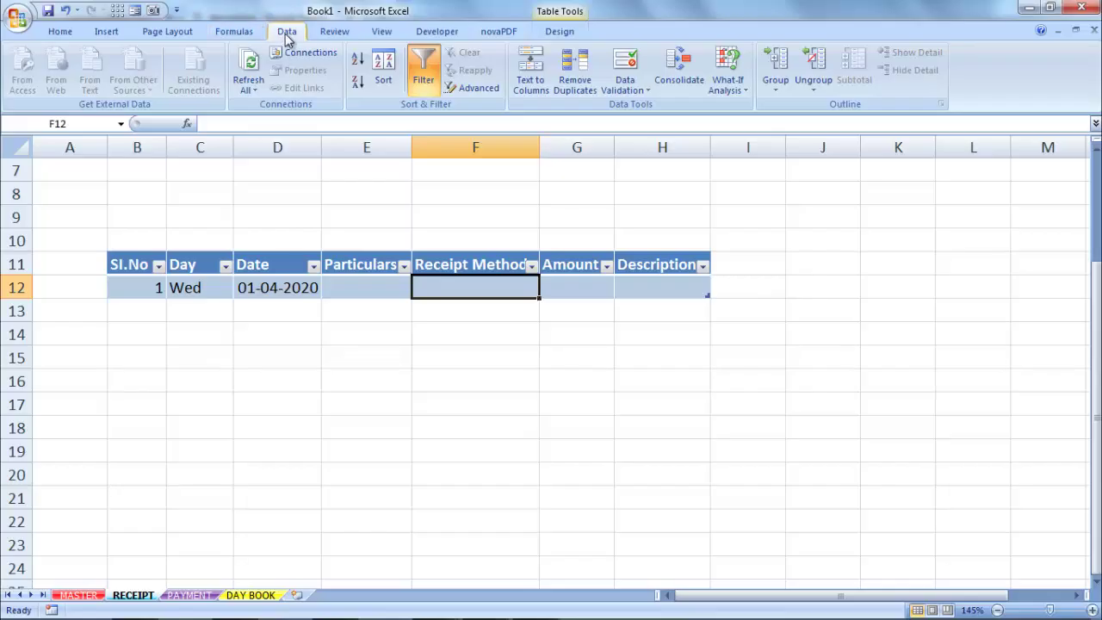
Give F12 a List validation with source Cash,Card,Google Pay,Cheque.
click(637, 89)
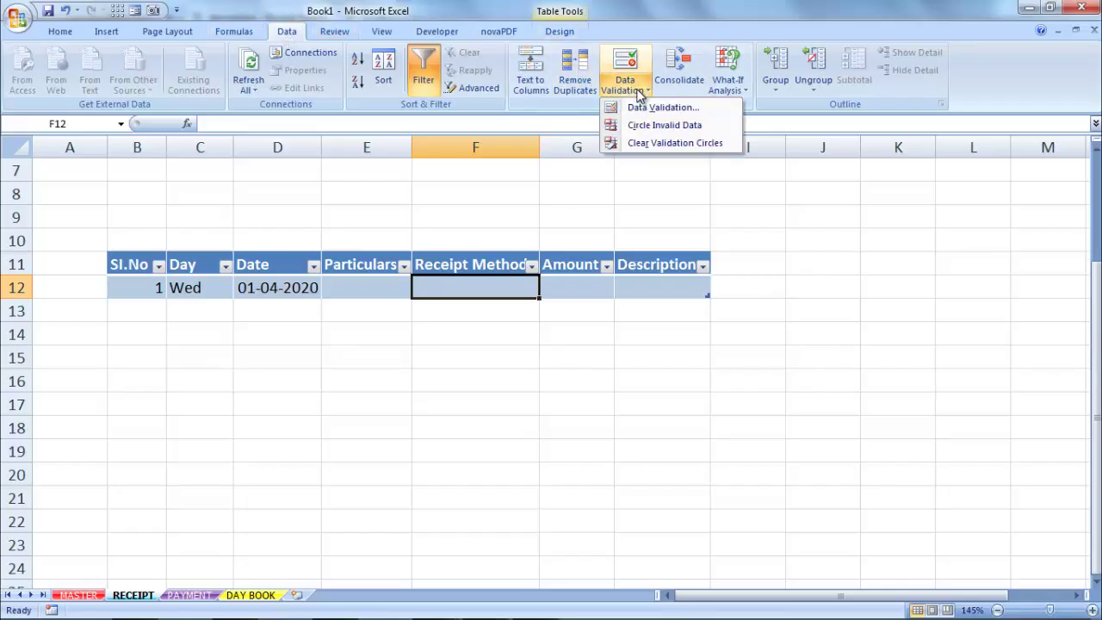
click(666, 110)
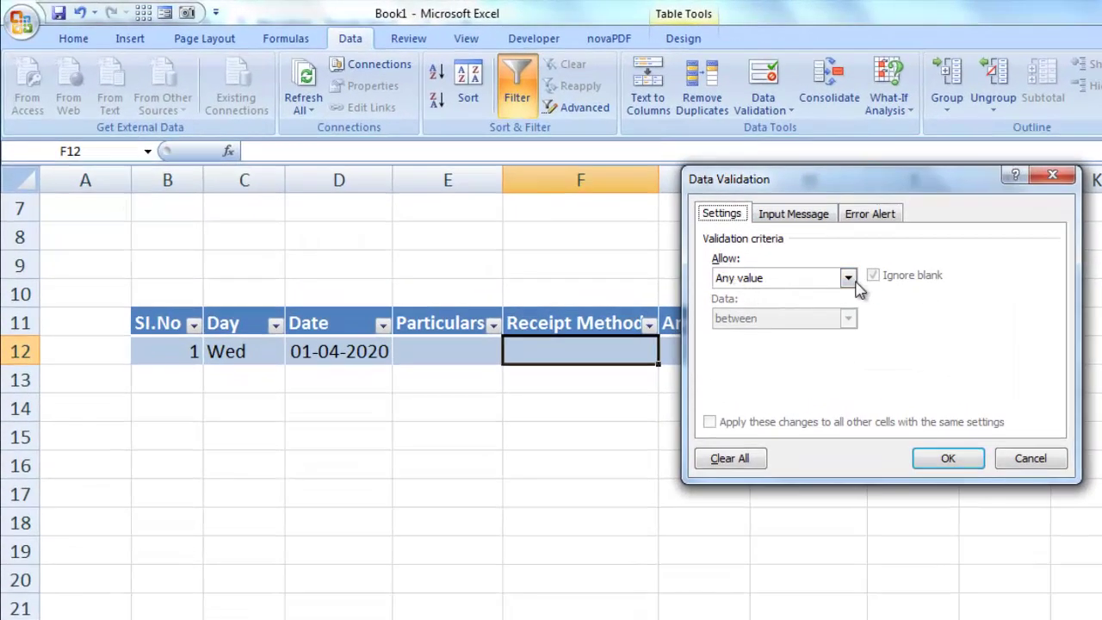
click(848, 277)
click(773, 336)
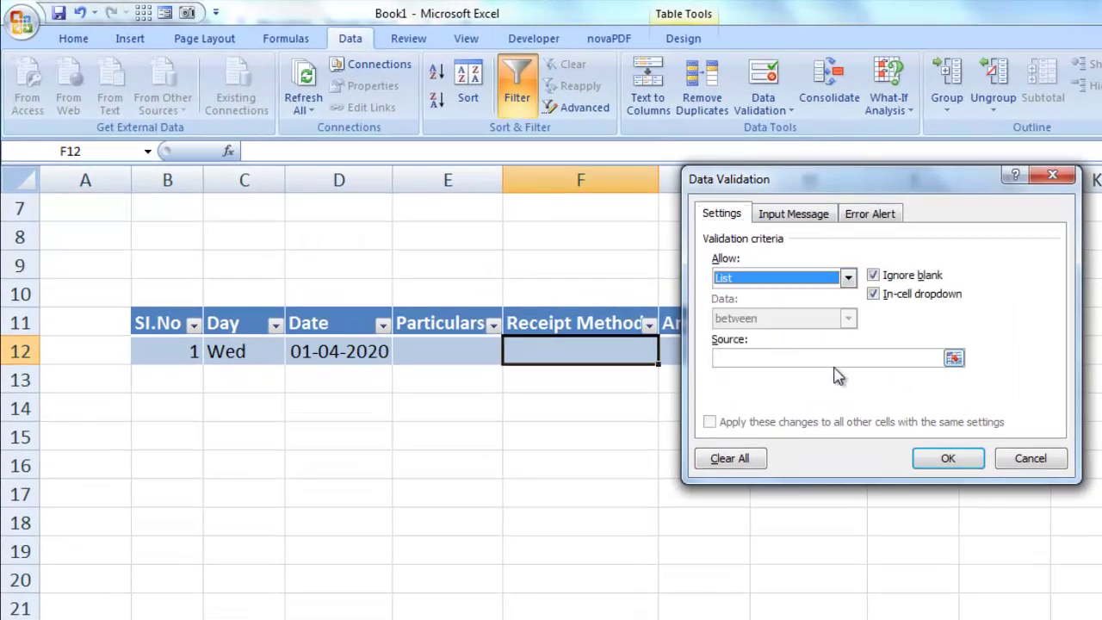
click(769, 358)
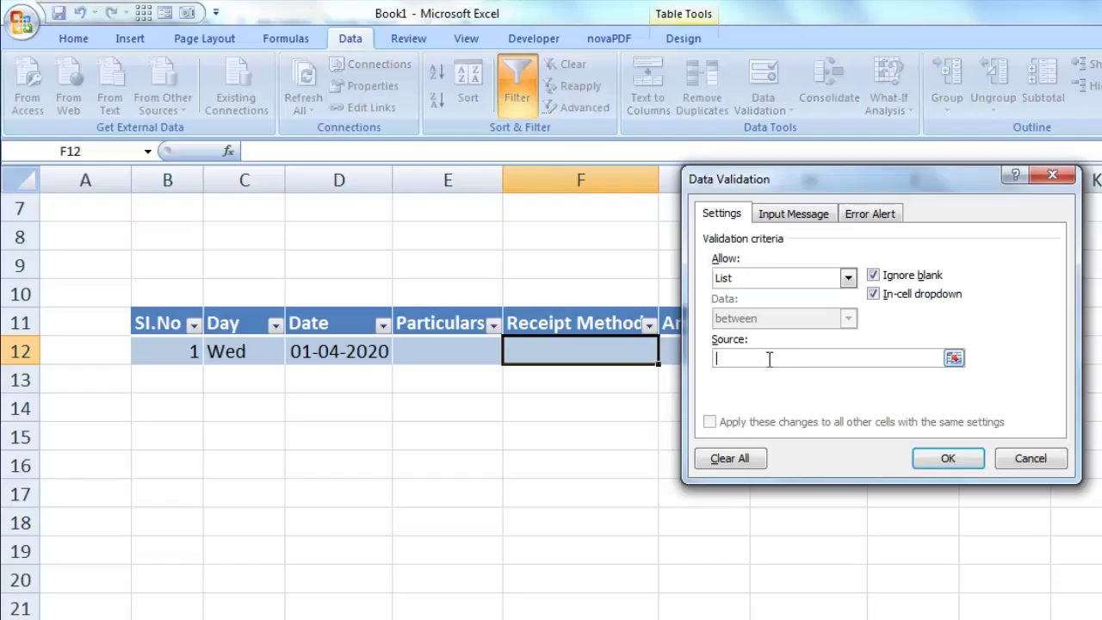
text(c)
key(BackSpace)
text(Cash)
text(,)
text(Card,)
text(Go)
text(ogle )
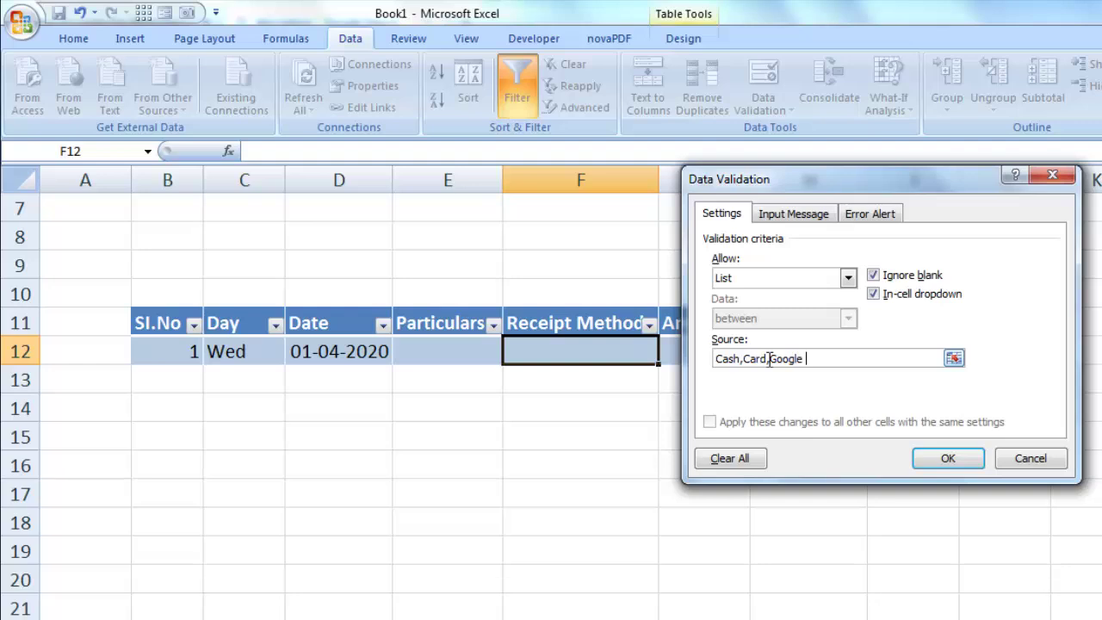
text(Pay,)
text(Chequ)
text(e)
click(948, 457)
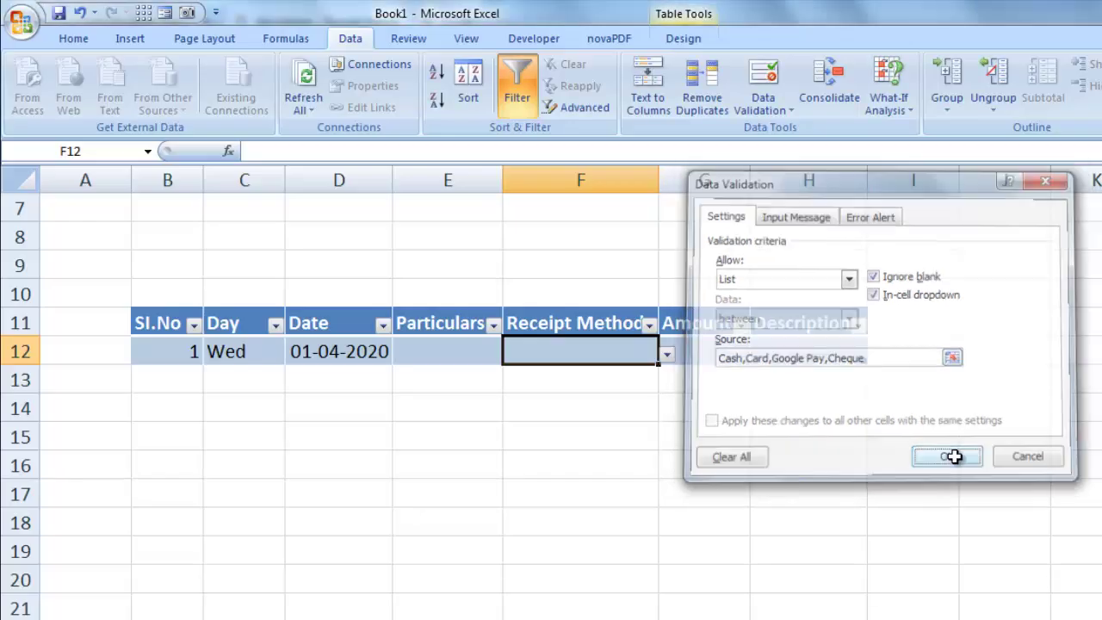
Check the F12 dropdown's choices and close it without picking one.
click(667, 355)
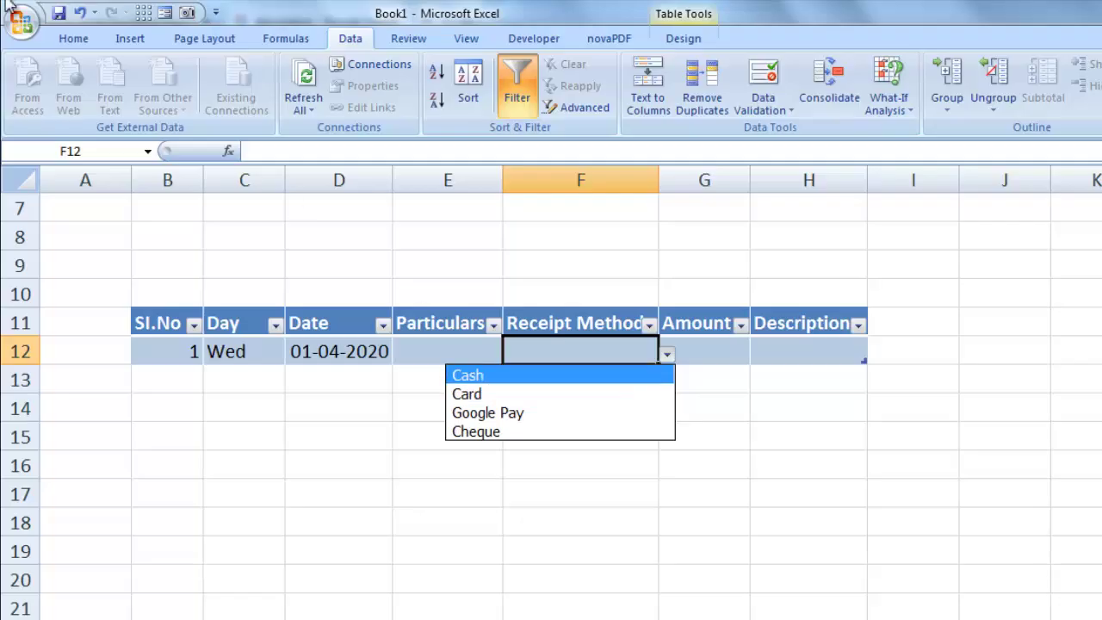
key(Escape)
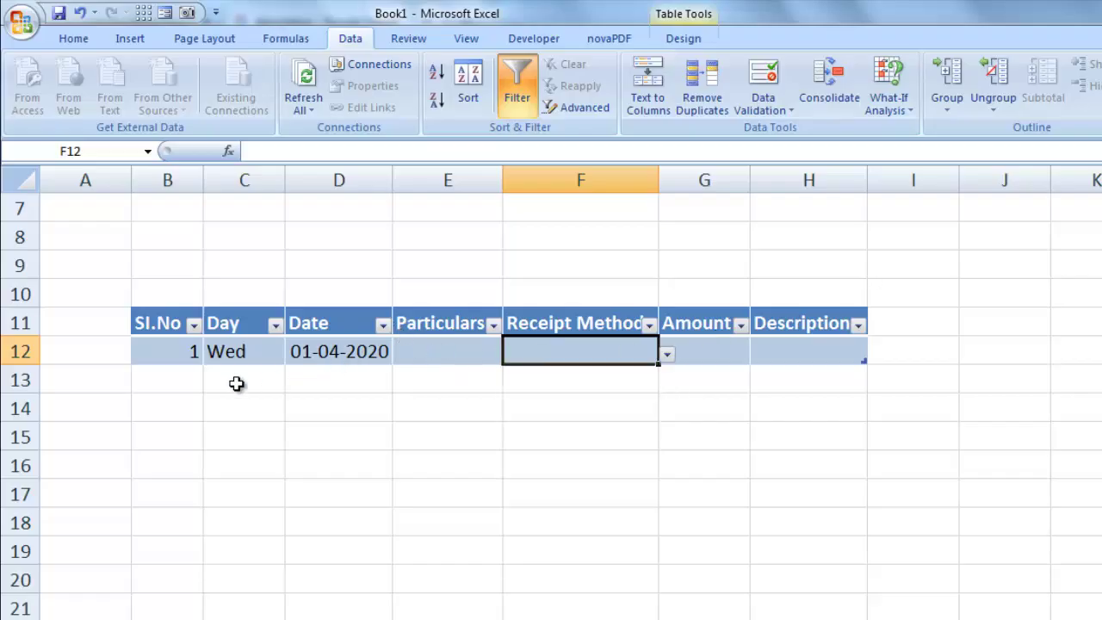
click(293, 392)
Enter Commission as row 12's Particulars and pick Cash from the method dropdown.
click(475, 355)
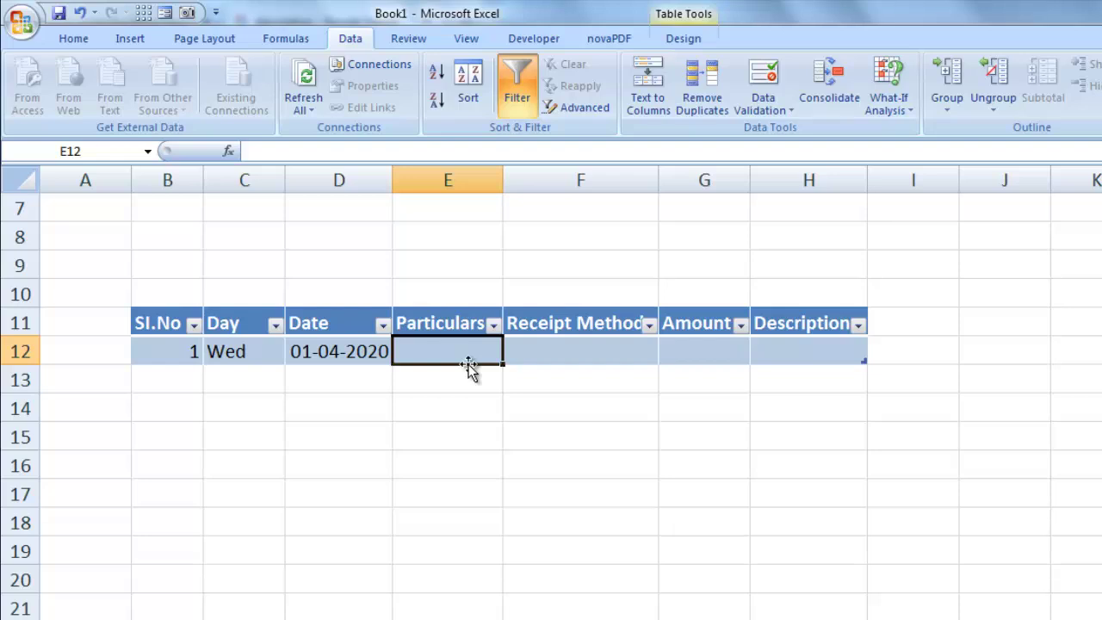
text(Comm)
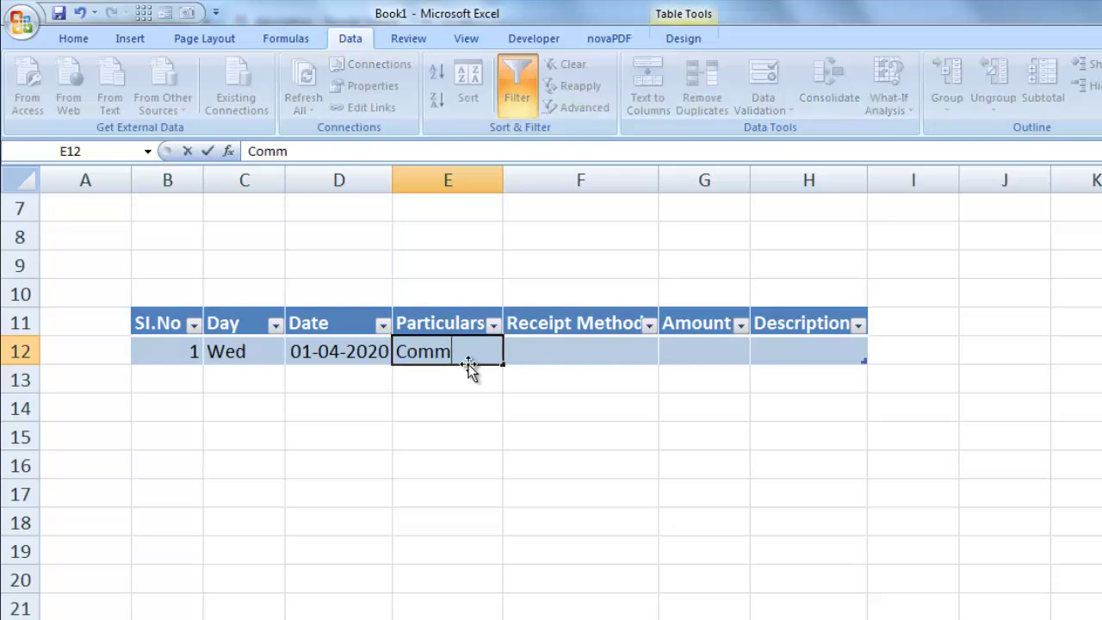
text(ission)
key(Tab)
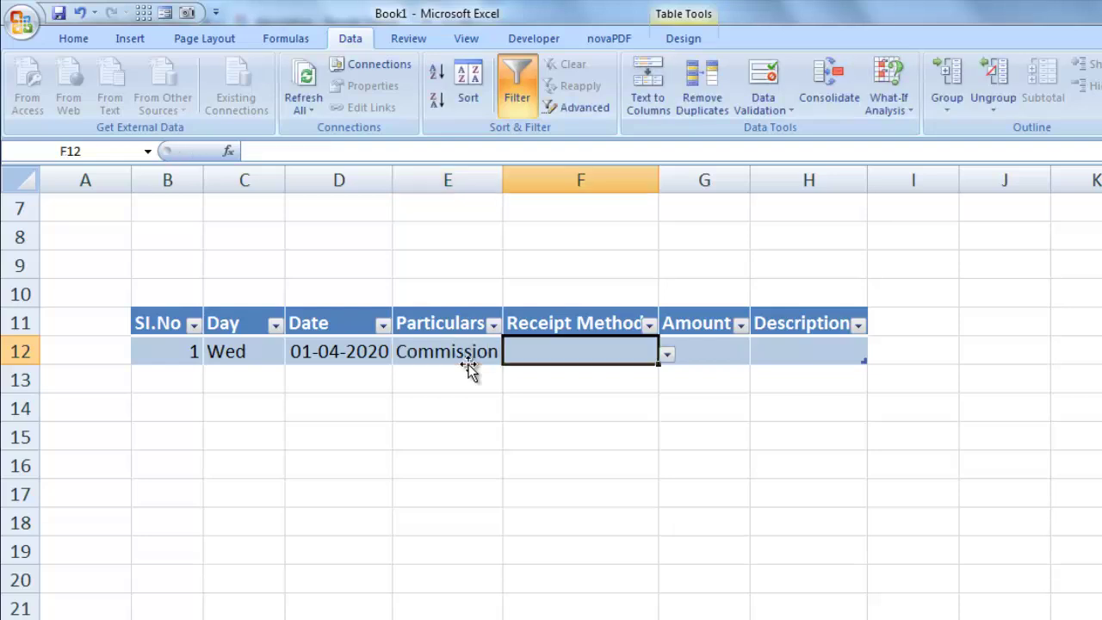
click(668, 355)
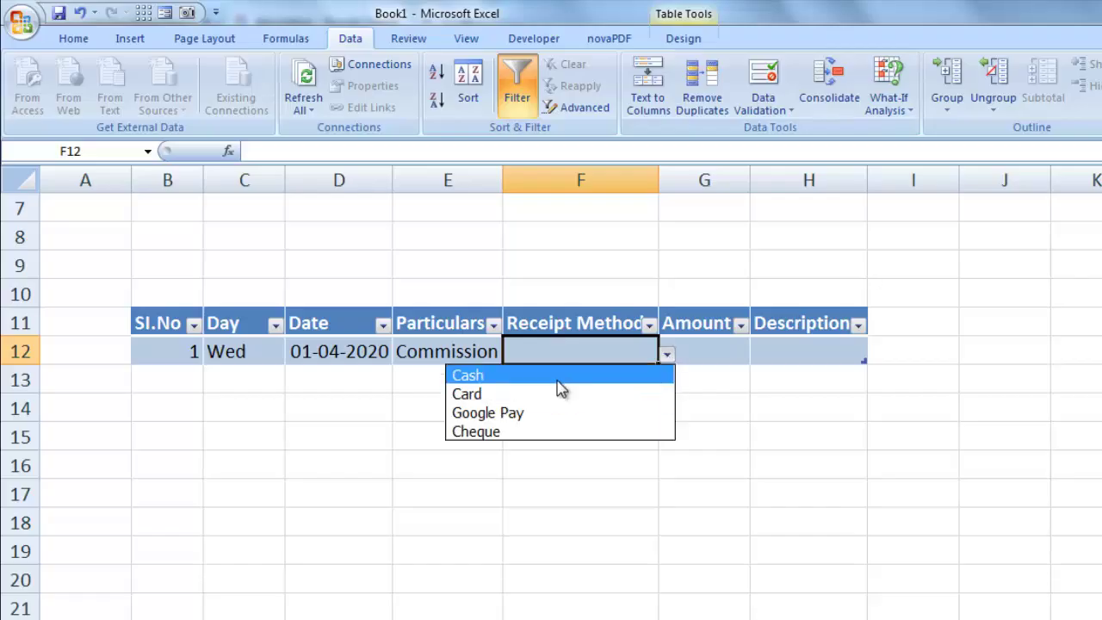
click(558, 379)
click(706, 354)
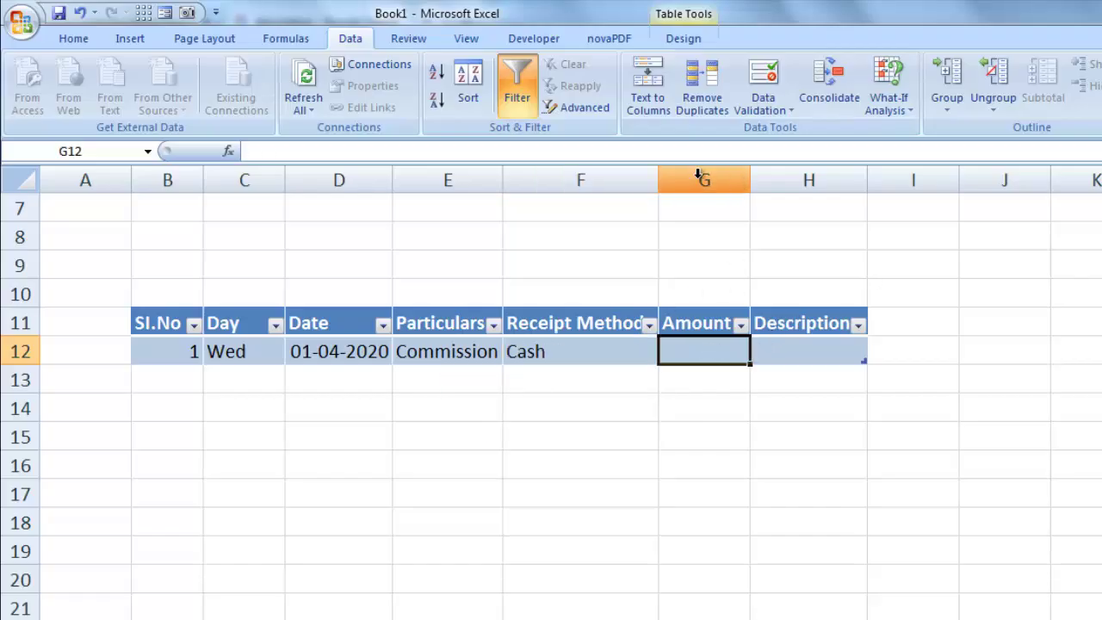
Widen columns F and G and enter amount 20000 in G12.
drag(662, 180, 679, 191)
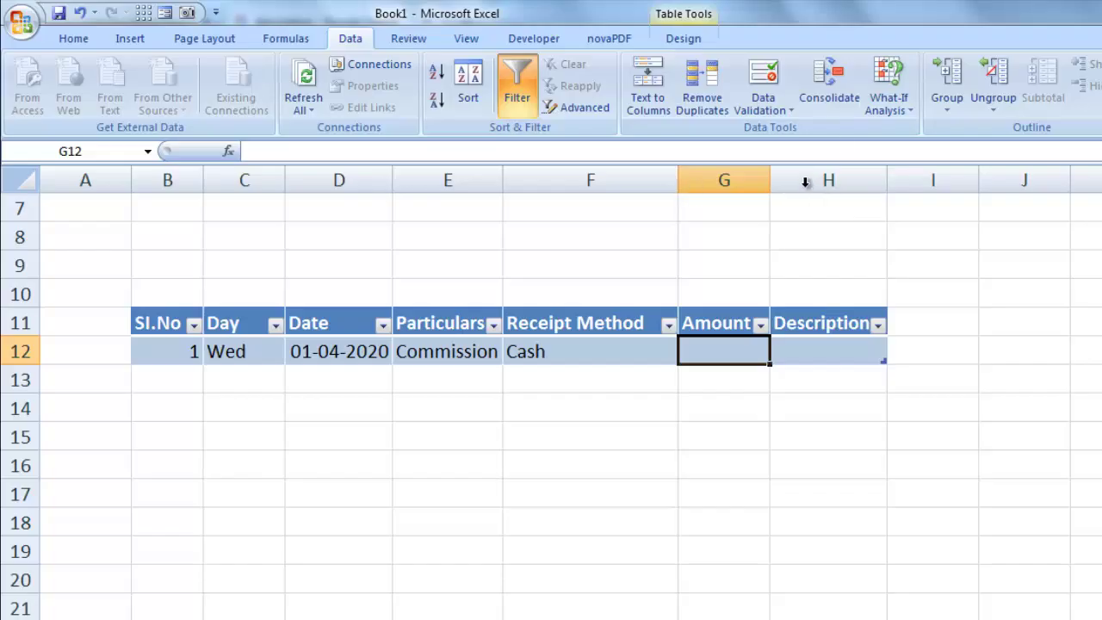
drag(770, 180, 797, 189)
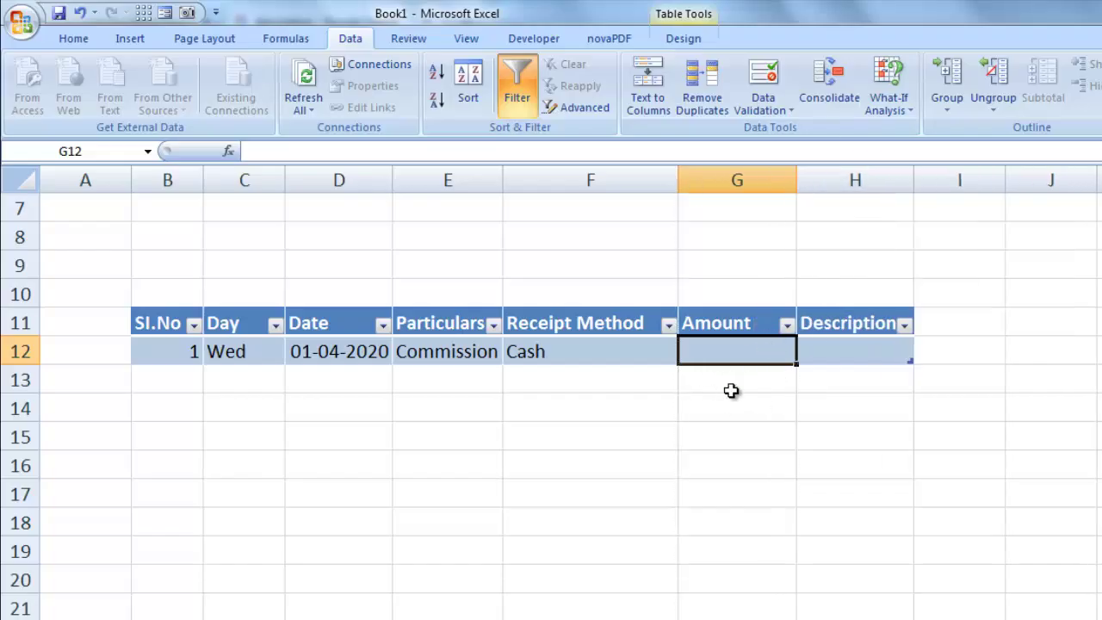
text(2)
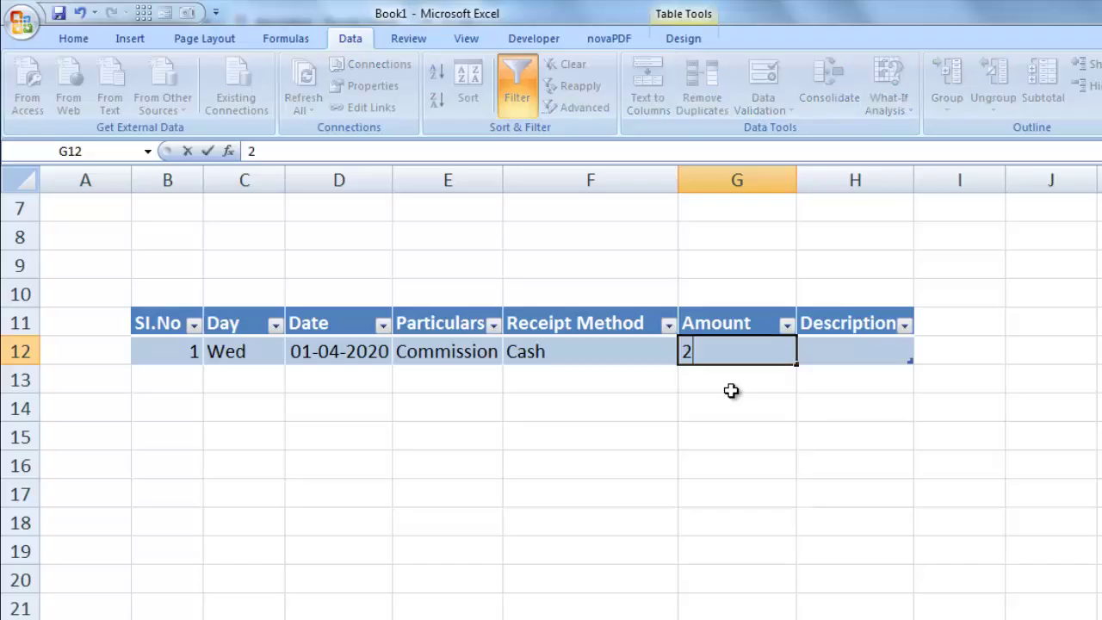
text(0000)
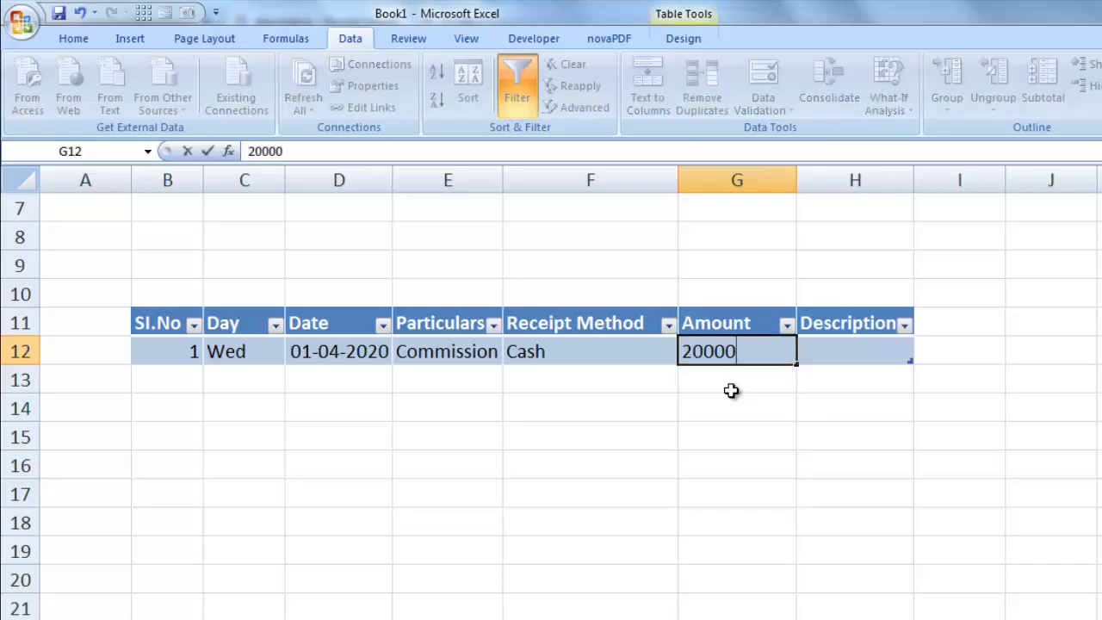
key(Return)
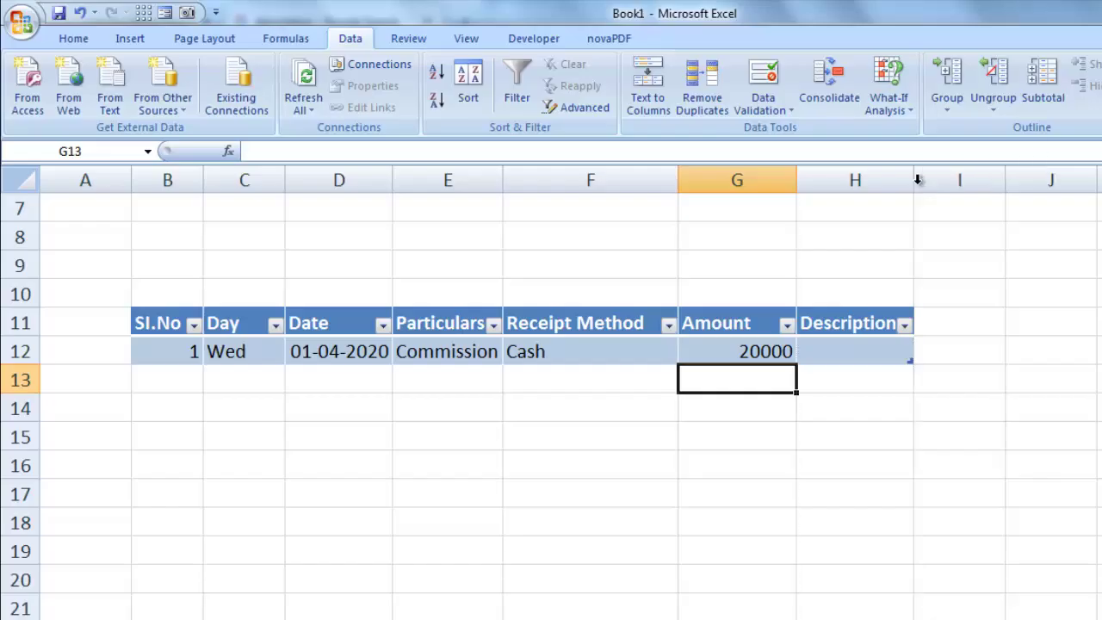
Type a commission-received description naming the payer in H12 and autofit column H.
drag(914, 183, 932, 183)
click(856, 355)
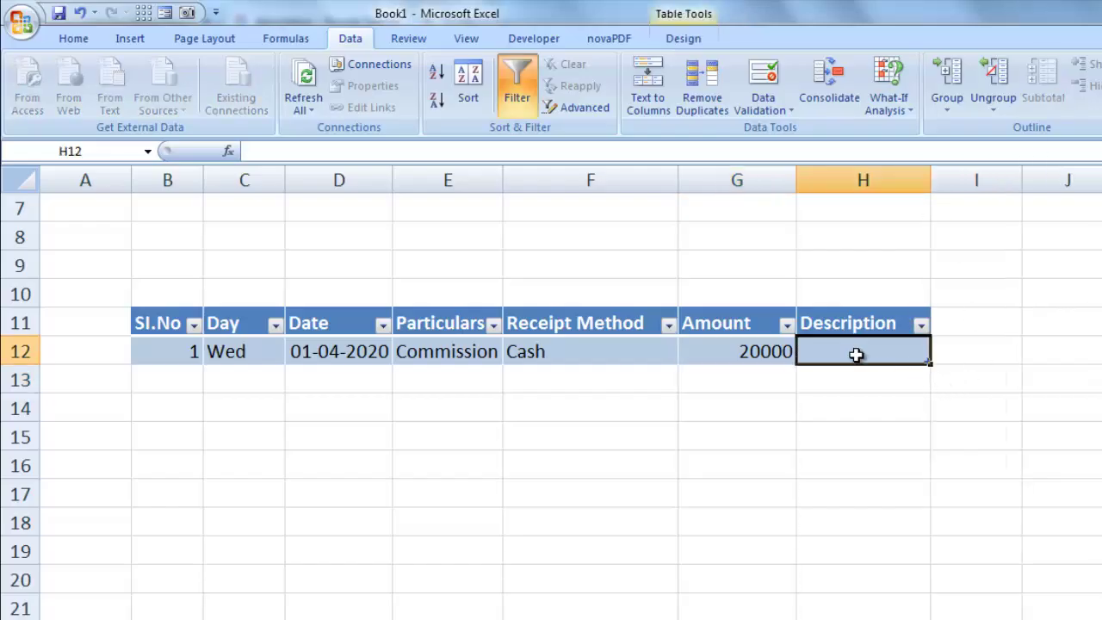
text(c)
key(BackSpace)
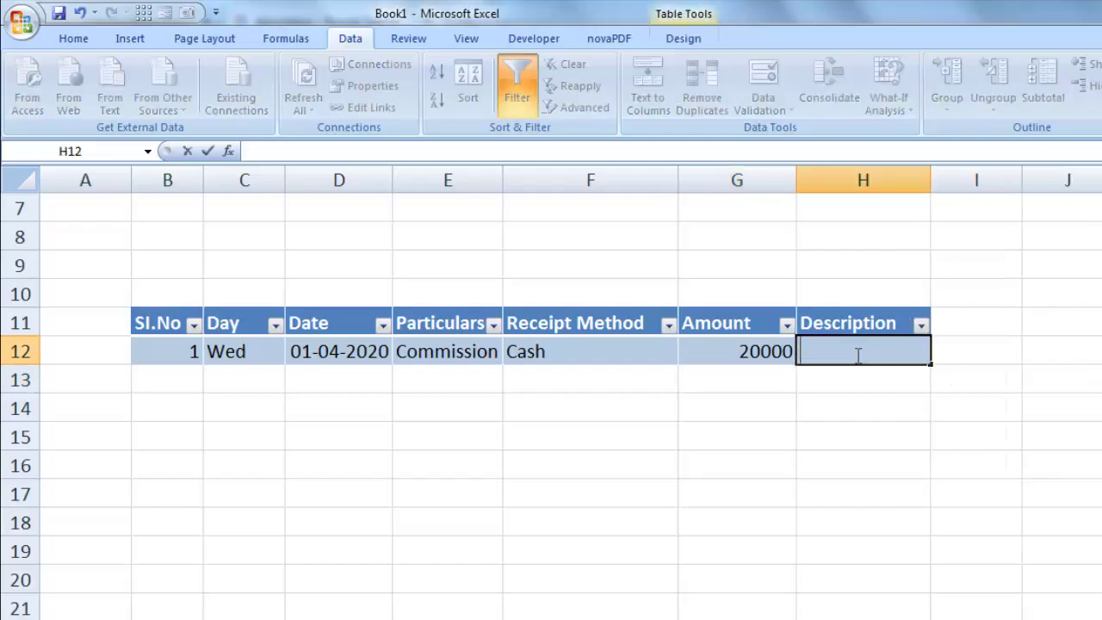
text(Comi)
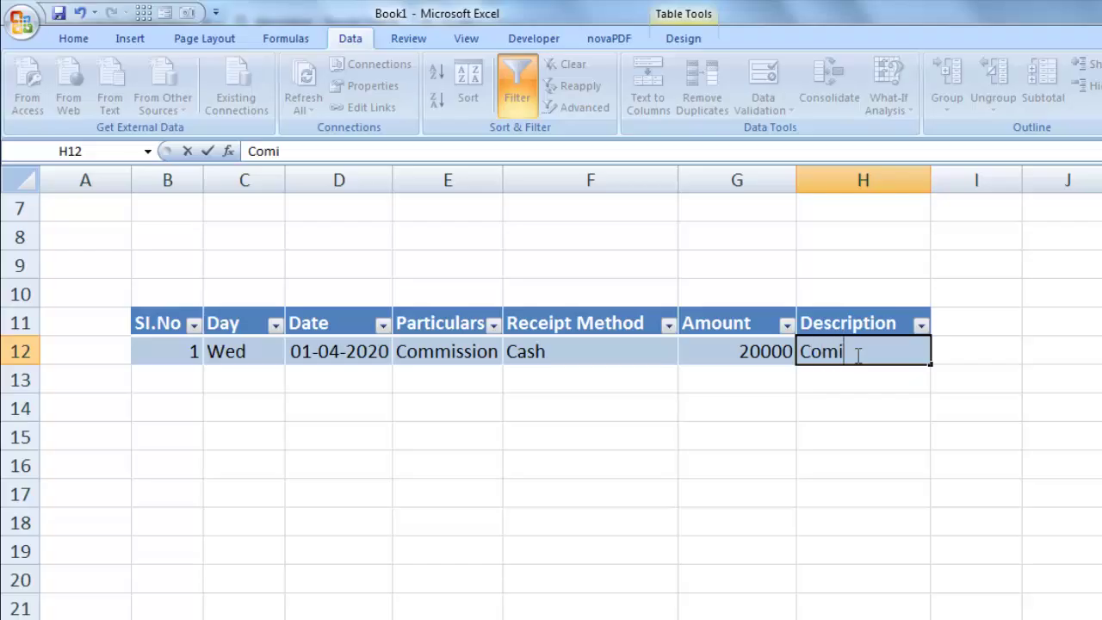
text(ssionR)
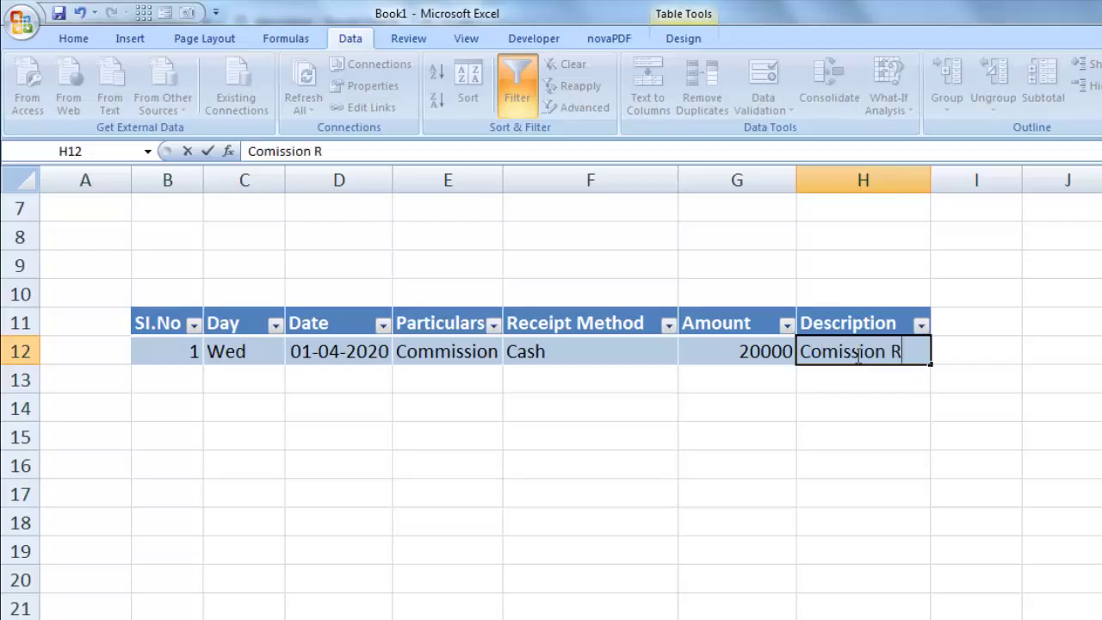
text(eci)
text(ved )
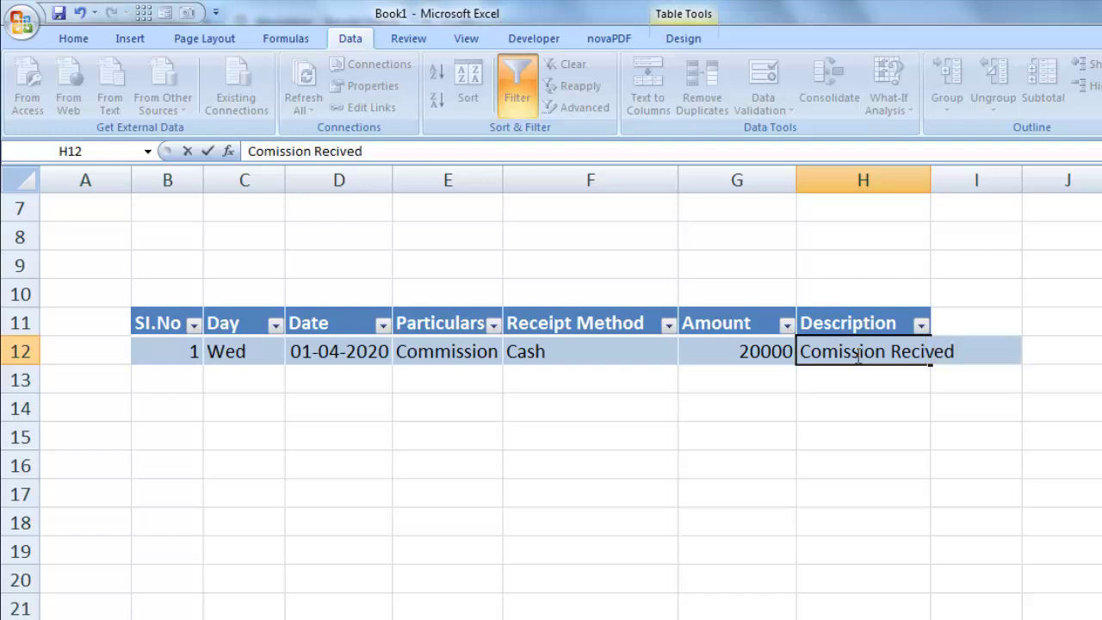
text(F)
key(BackSpace)
text(from )
text(Anu)
key(Return)
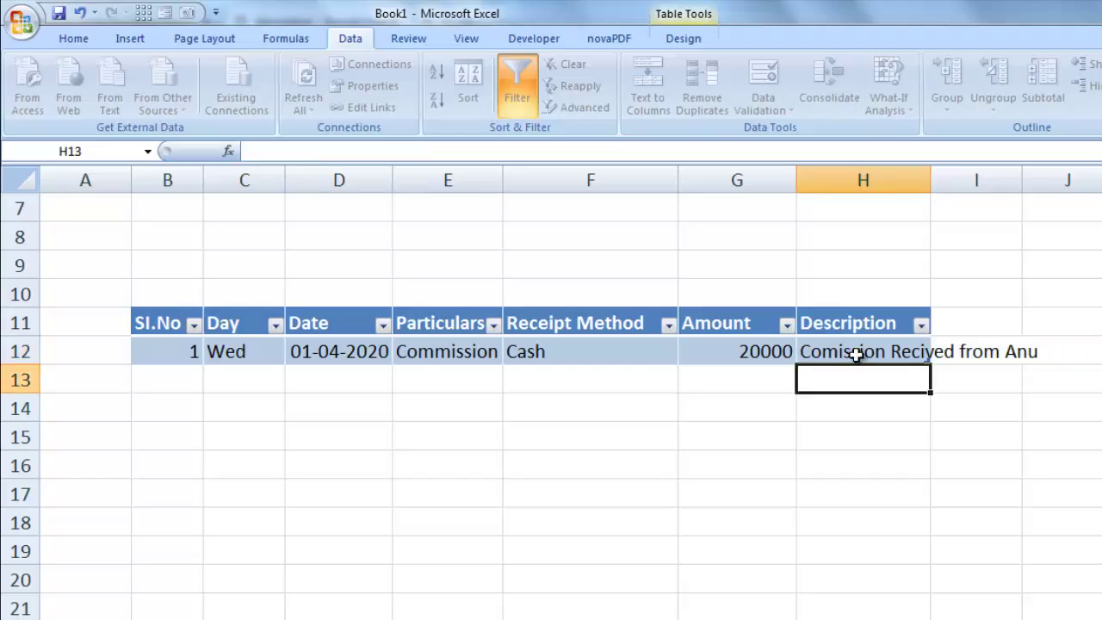
drag(931, 180, 931, 180)
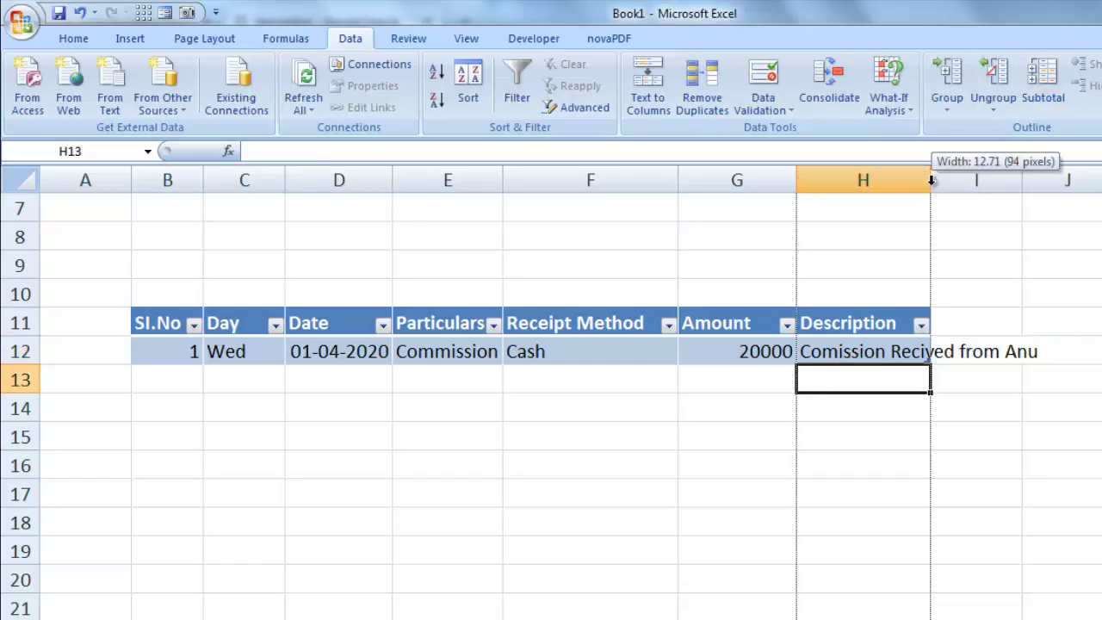
double_click(931, 180)
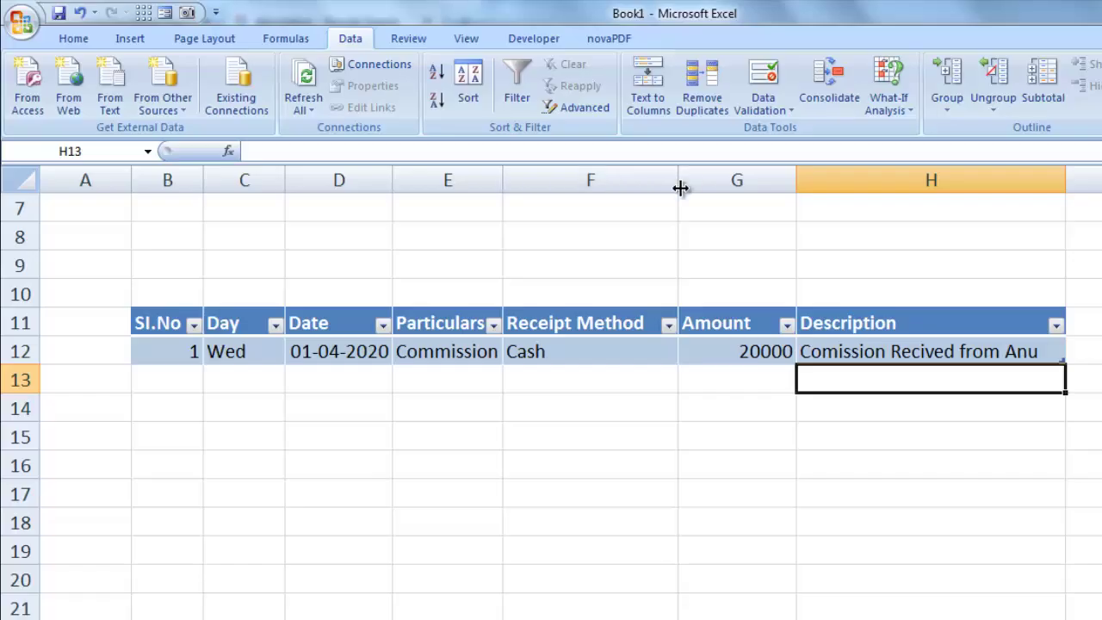
click(896, 406)
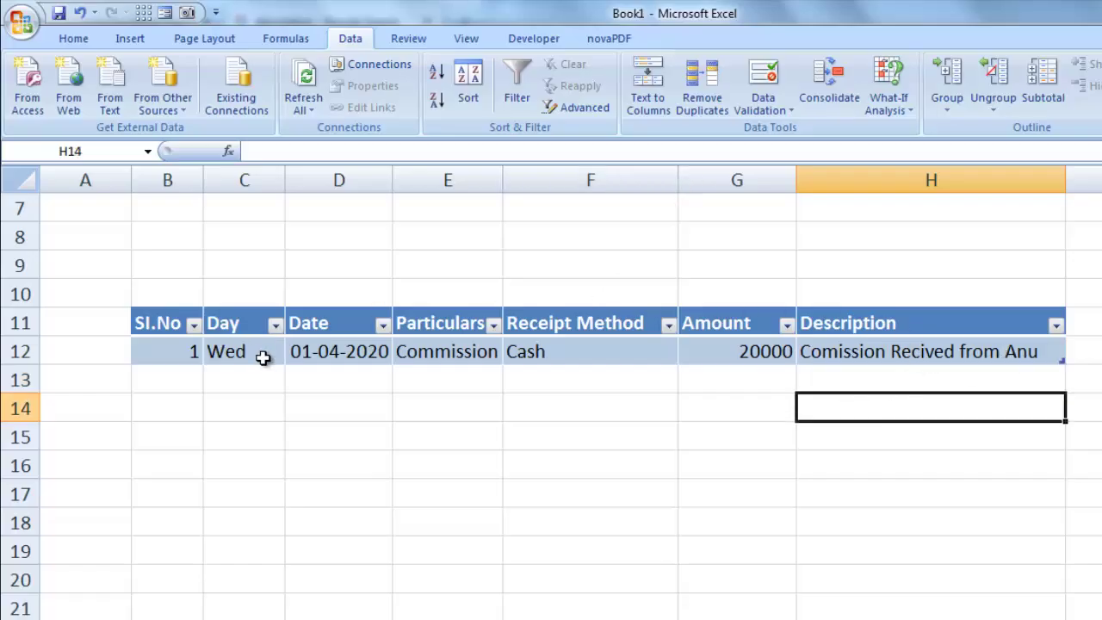
Enter 02/04/2020 as the second receipt date and check its Day result.
click(343, 371)
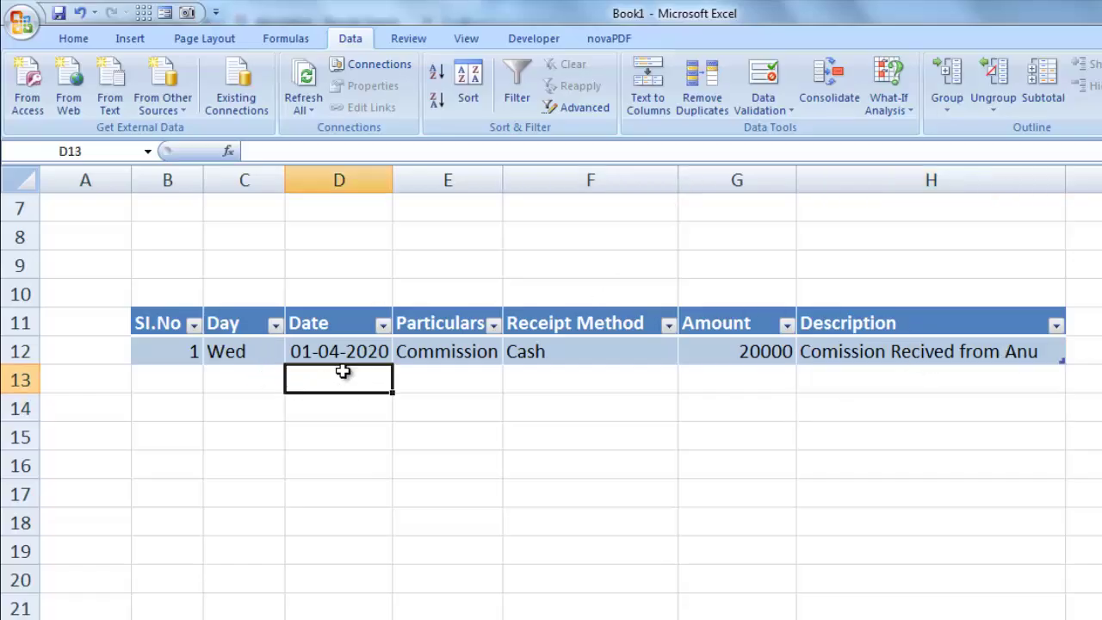
text(02)
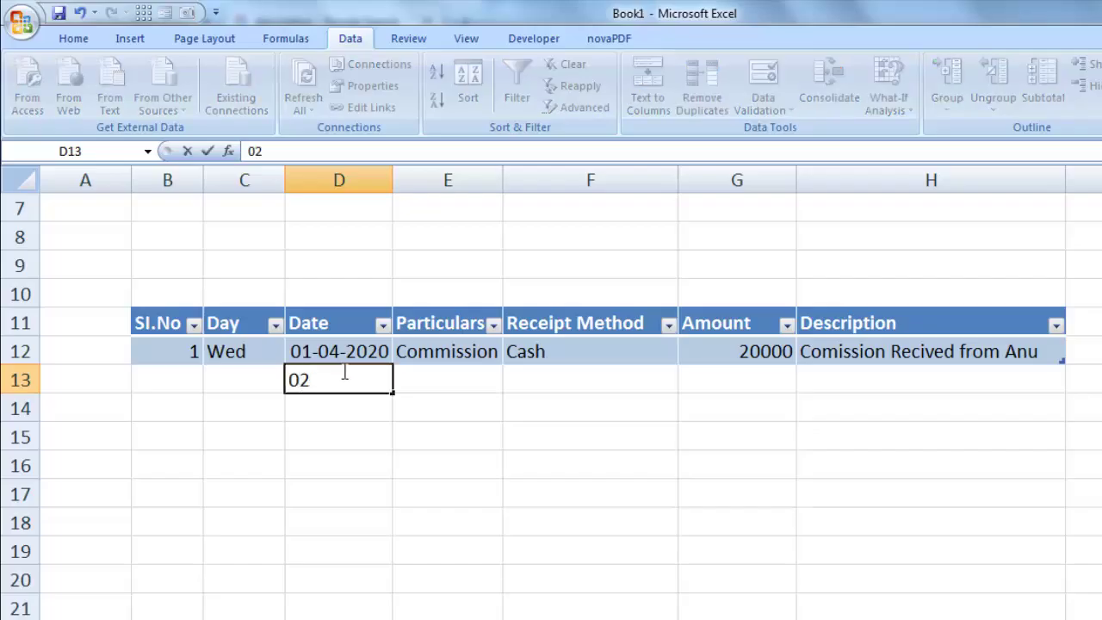
text(/04/20)
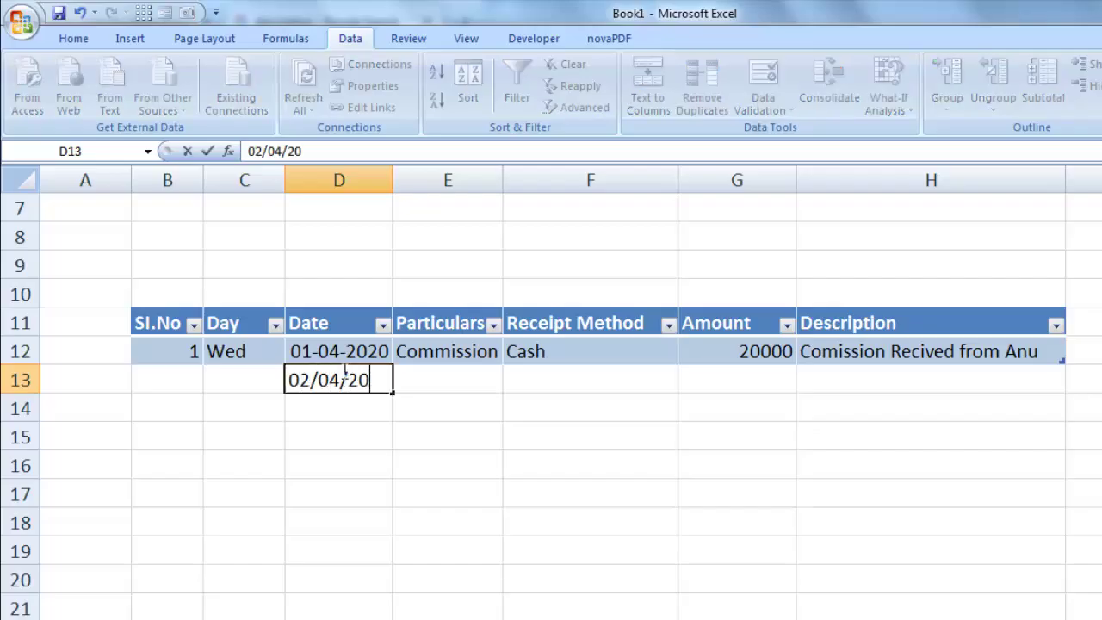
text(20)
key(Return)
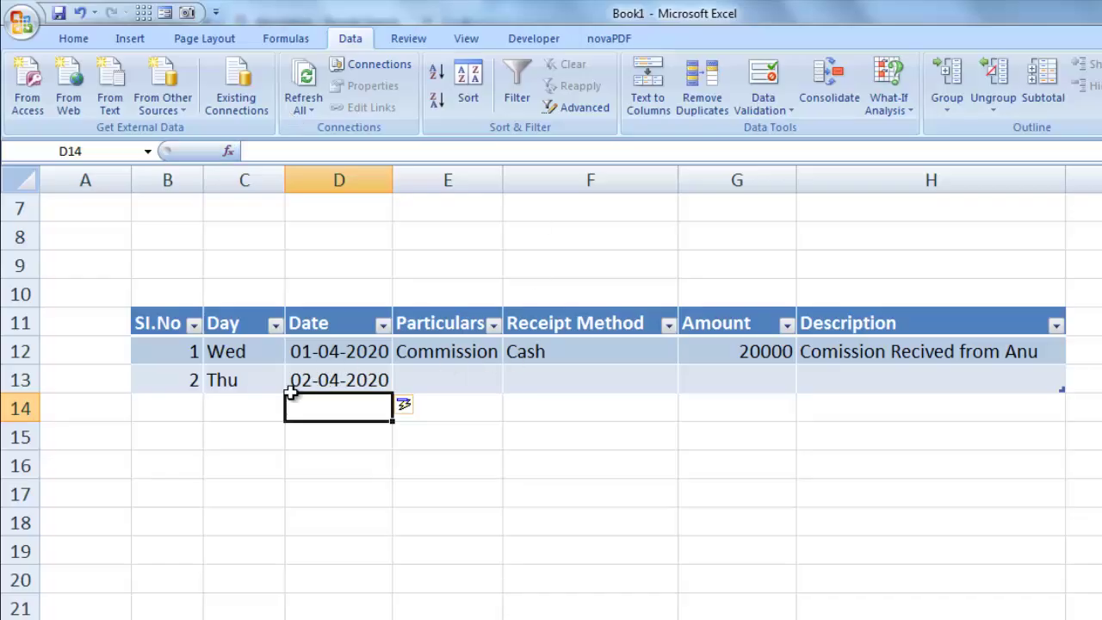
click(240, 381)
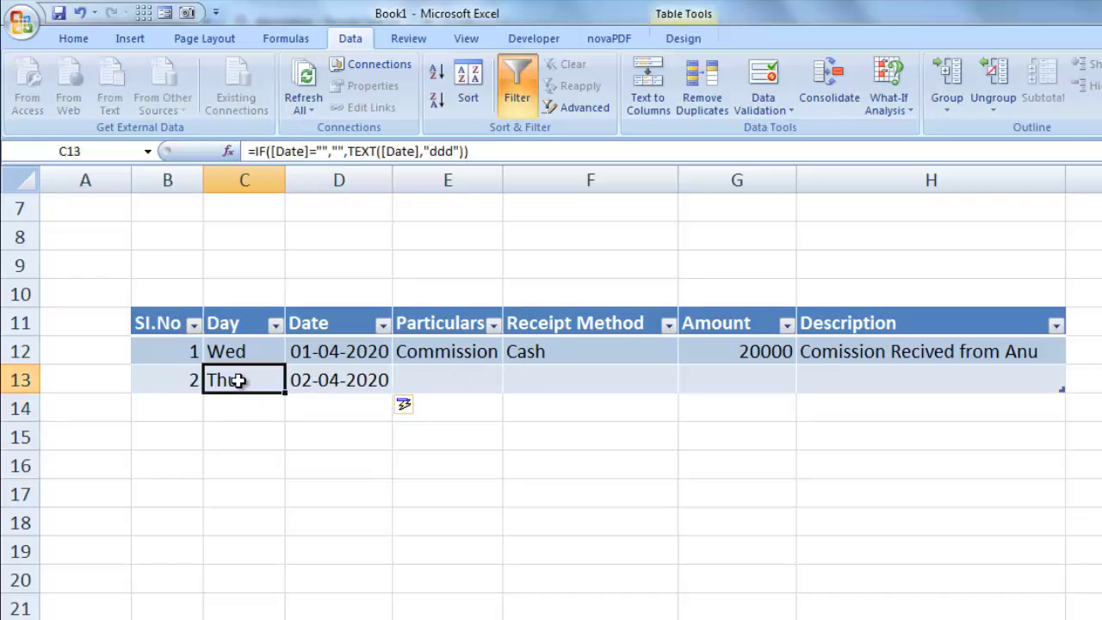
click(188, 382)
Fill row 13 with Rent, Card, 25000 and 'Rent received from XYZ'.
click(461, 385)
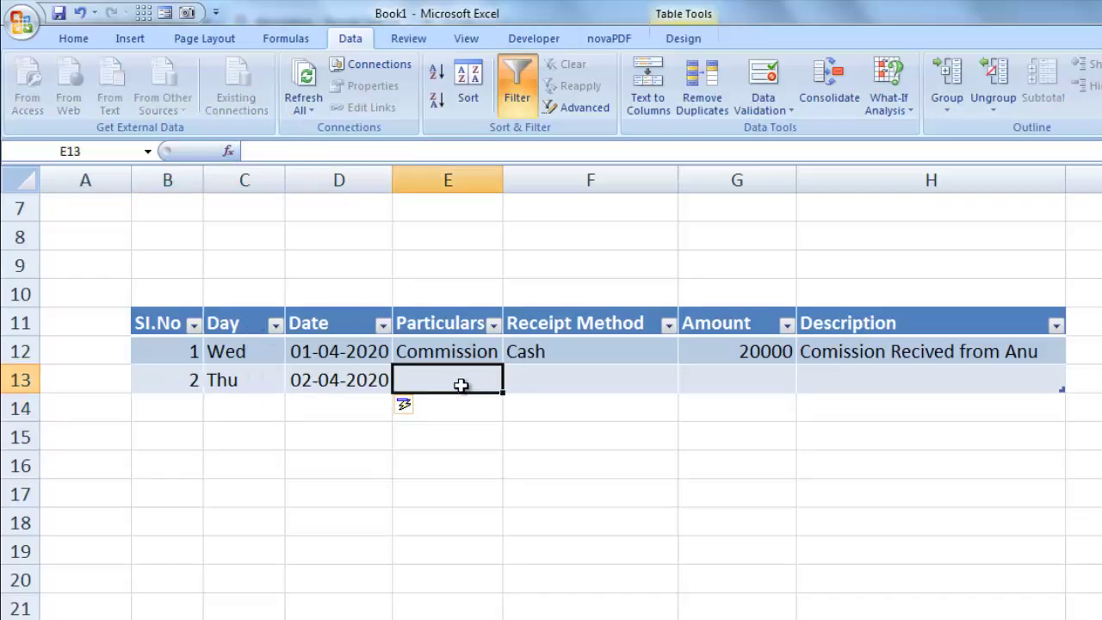
text(R)
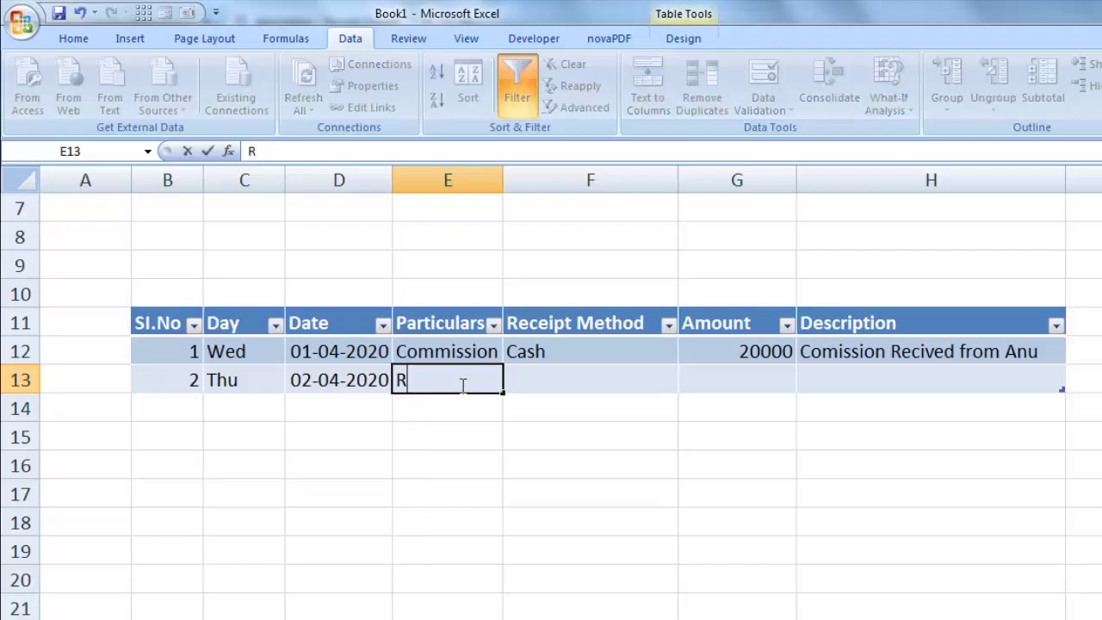
text(ent)
key(Tab)
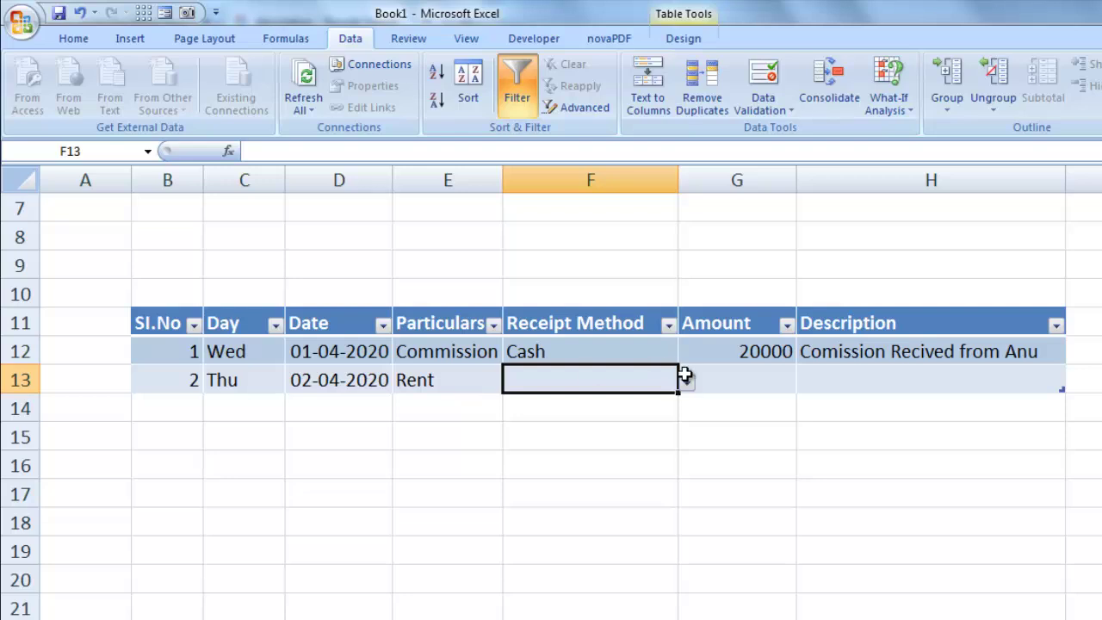
click(688, 383)
click(554, 428)
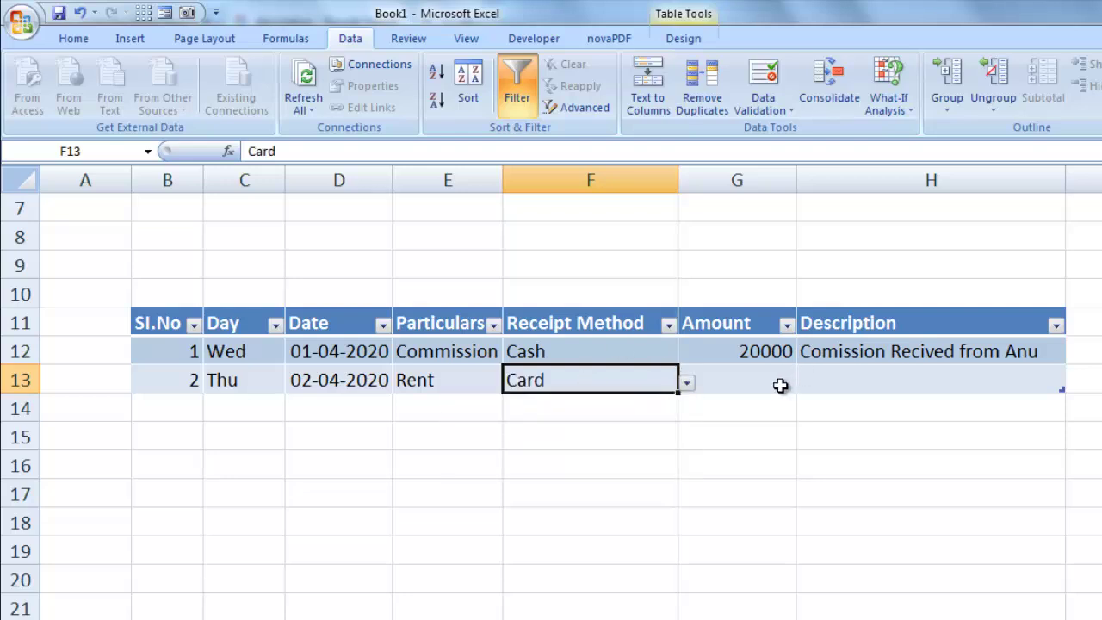
click(751, 385)
text(2)
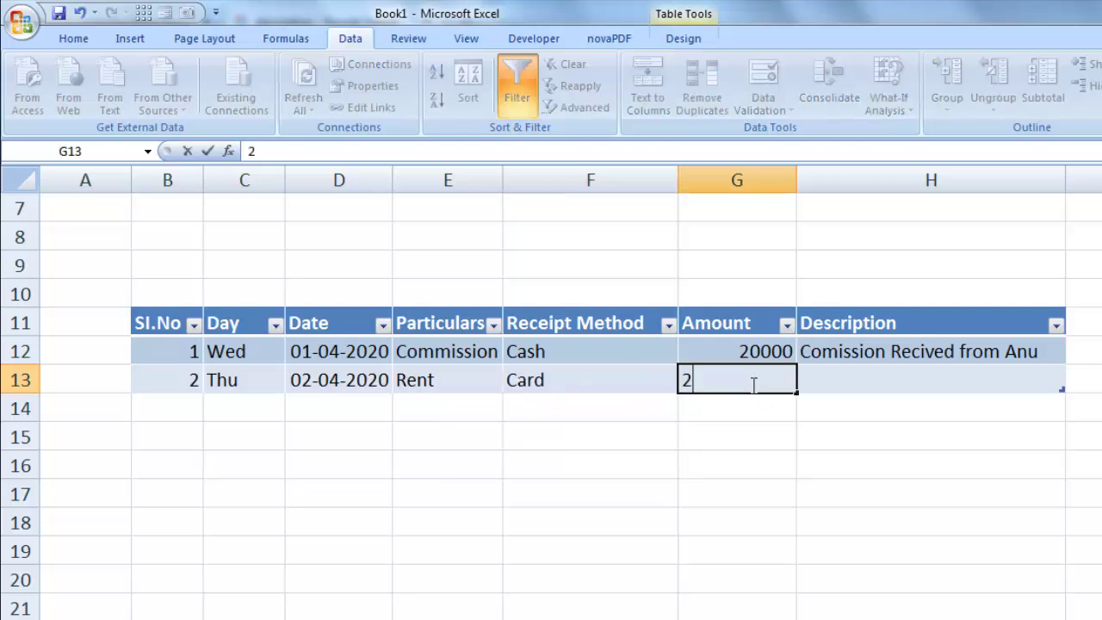
text(5000)
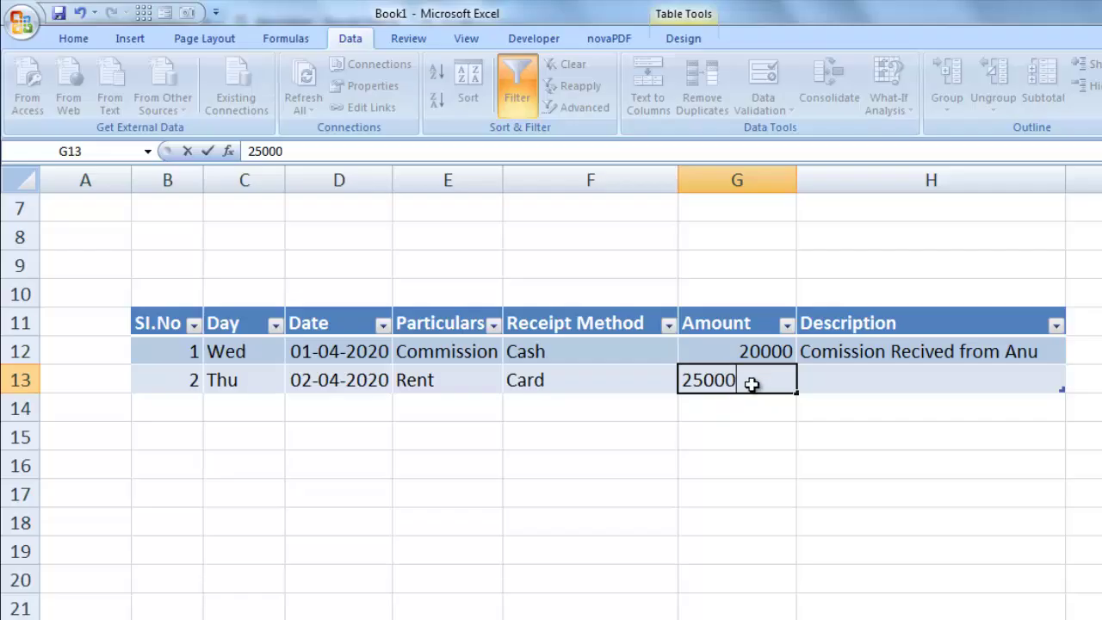
key(Return)
click(898, 370)
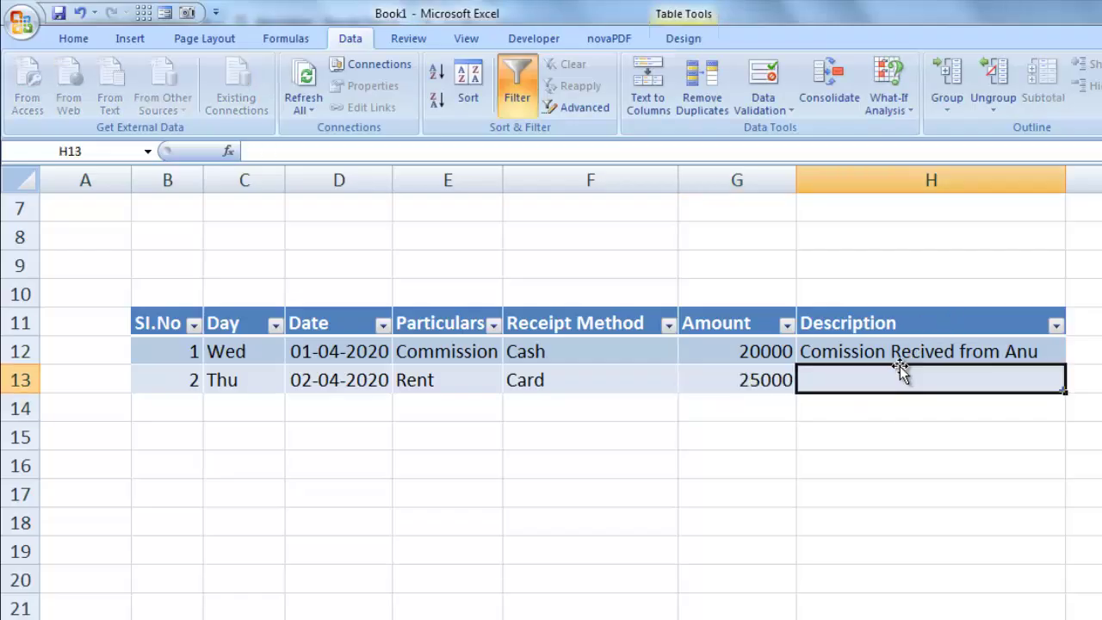
text(Rent)
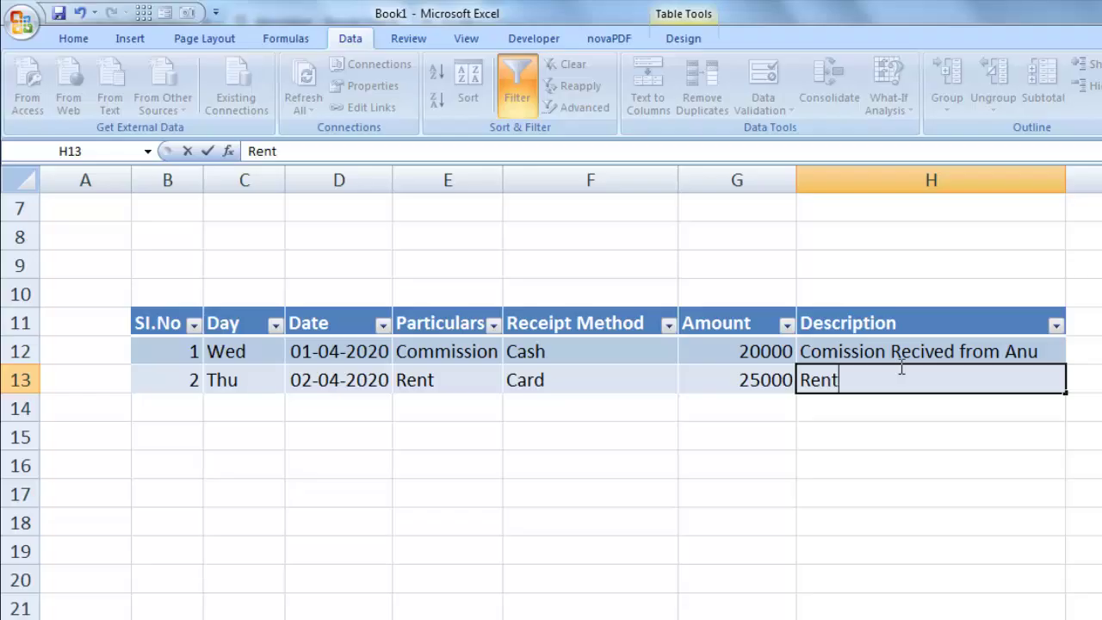
text( received)
text( fr)
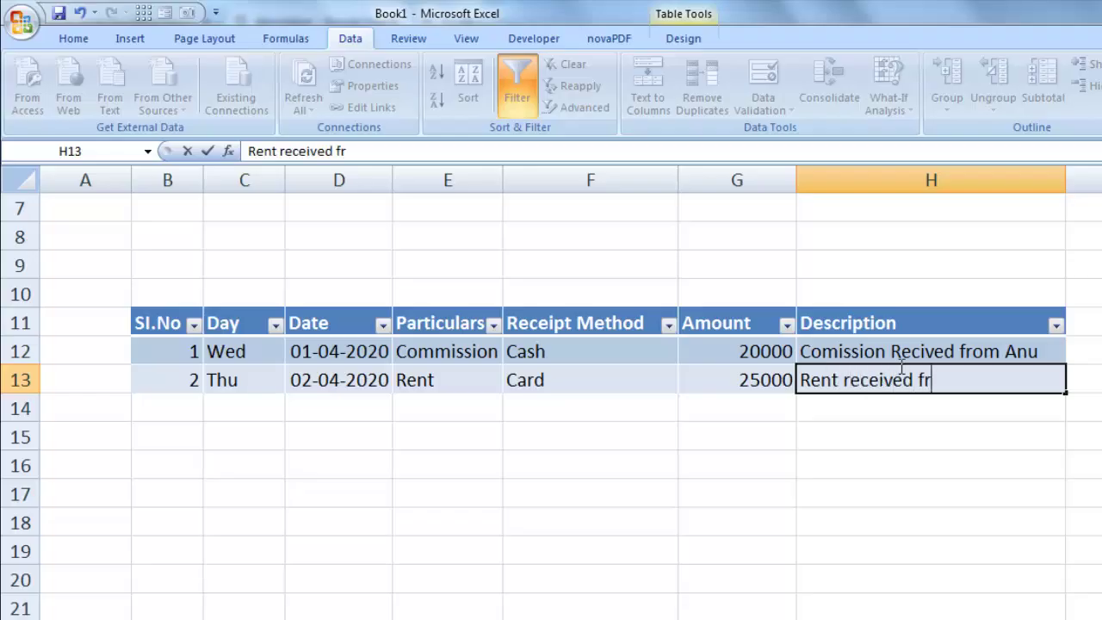
text(om X)
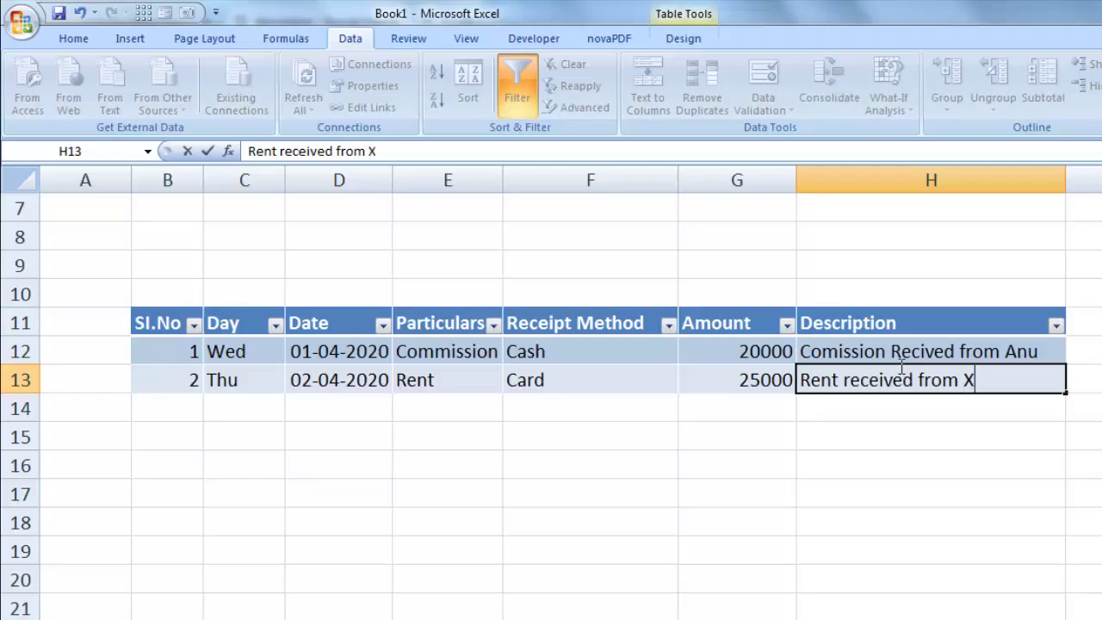
text(YZ)
Start a third receipt dated 03-05-2020 with Particulars Interest.
click(368, 402)
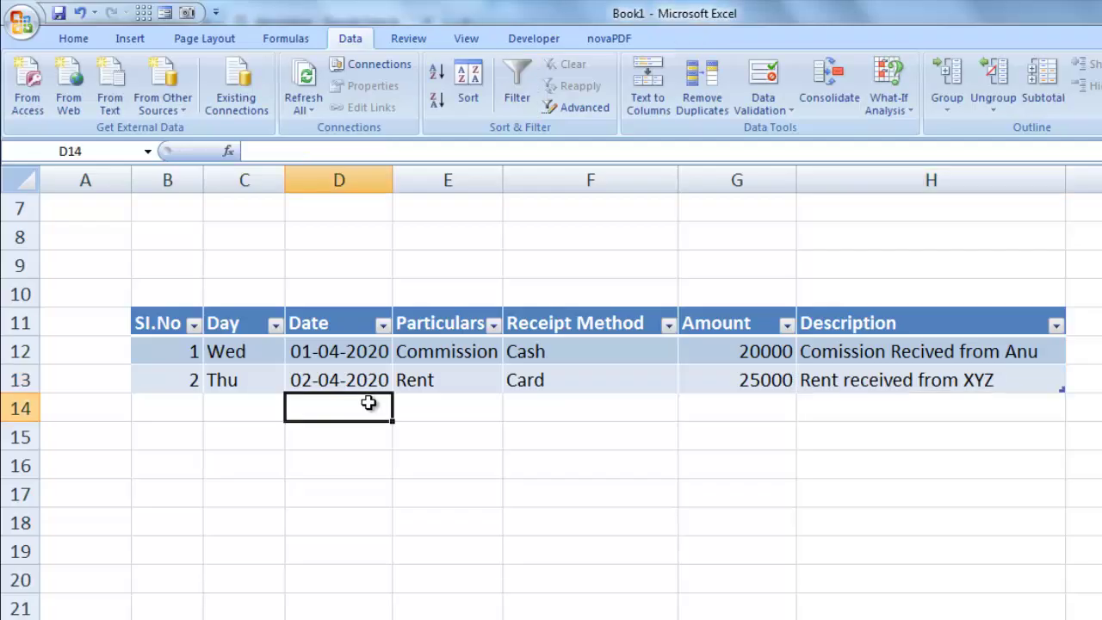
text(03)
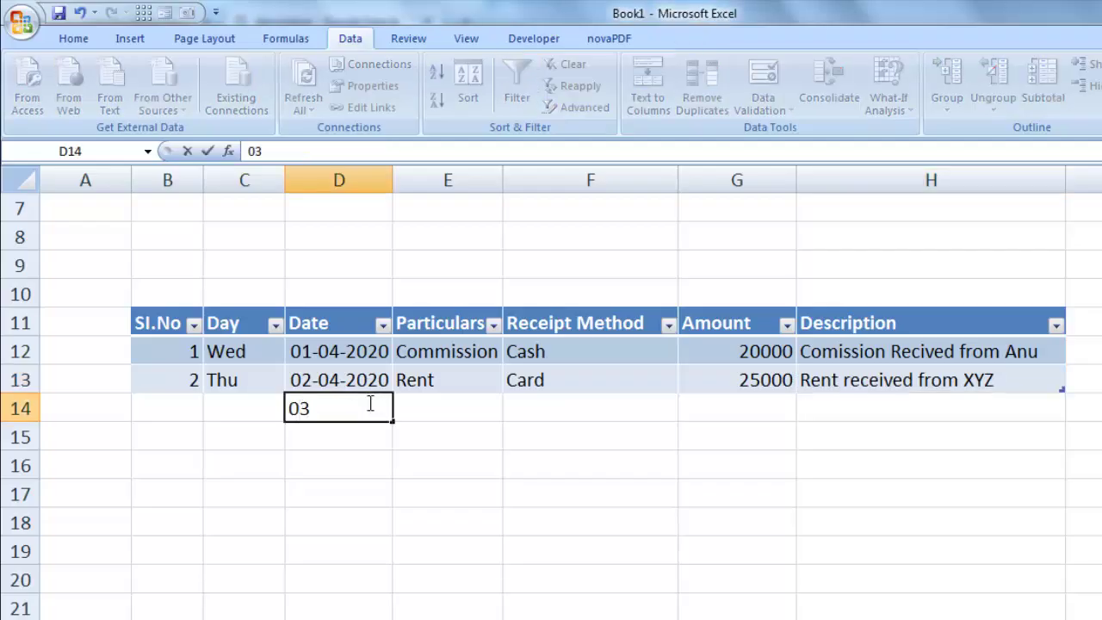
text(-0)
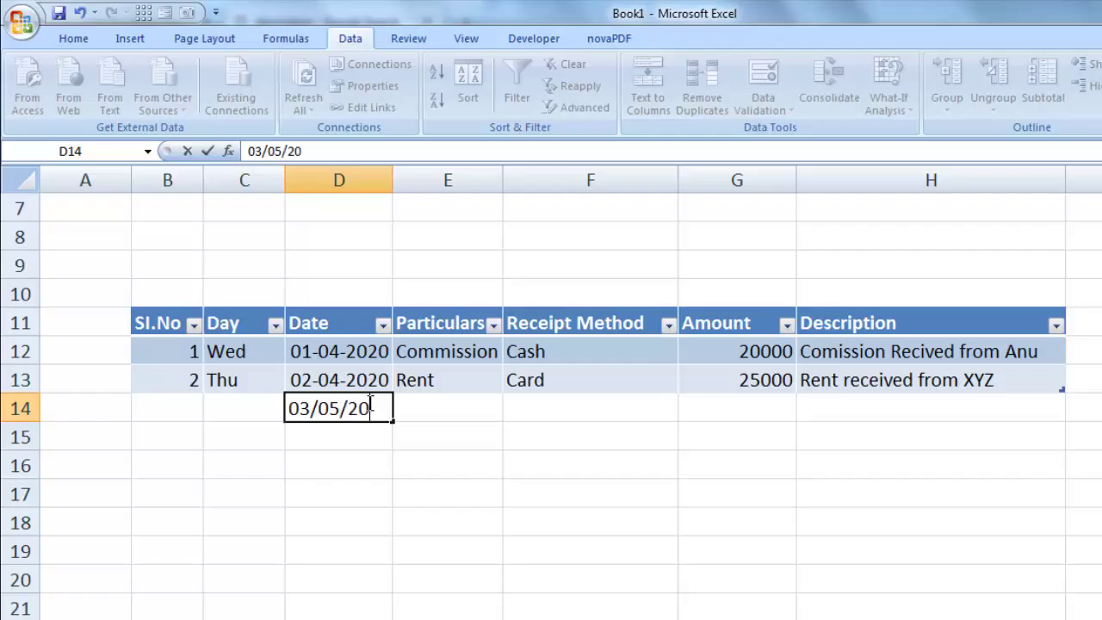
text(5-20)
key(Return)
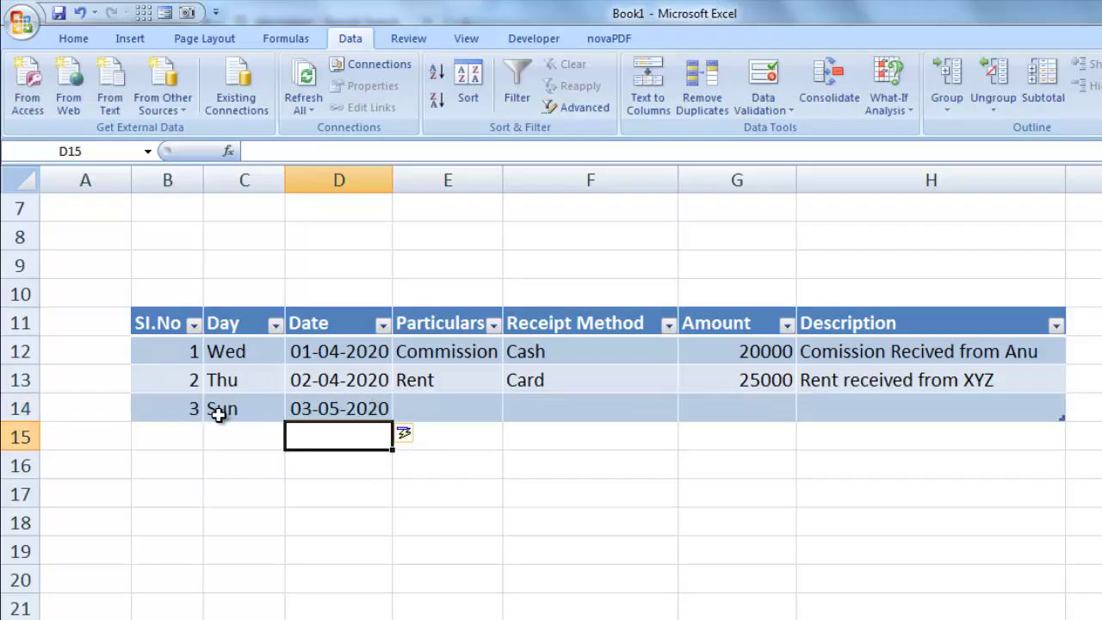
click(449, 410)
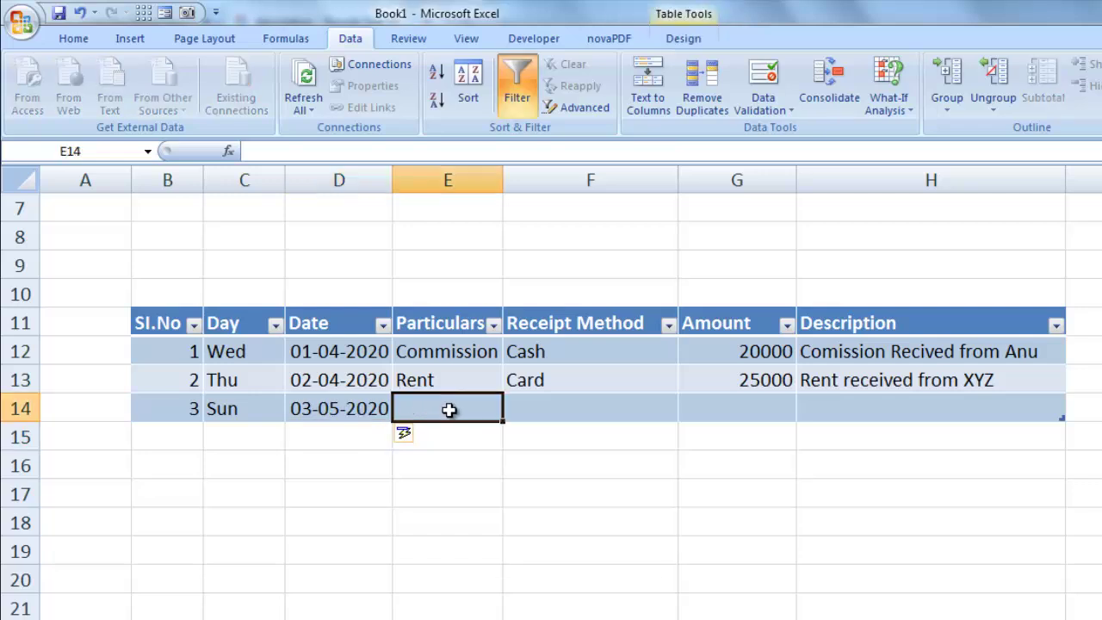
text(I)
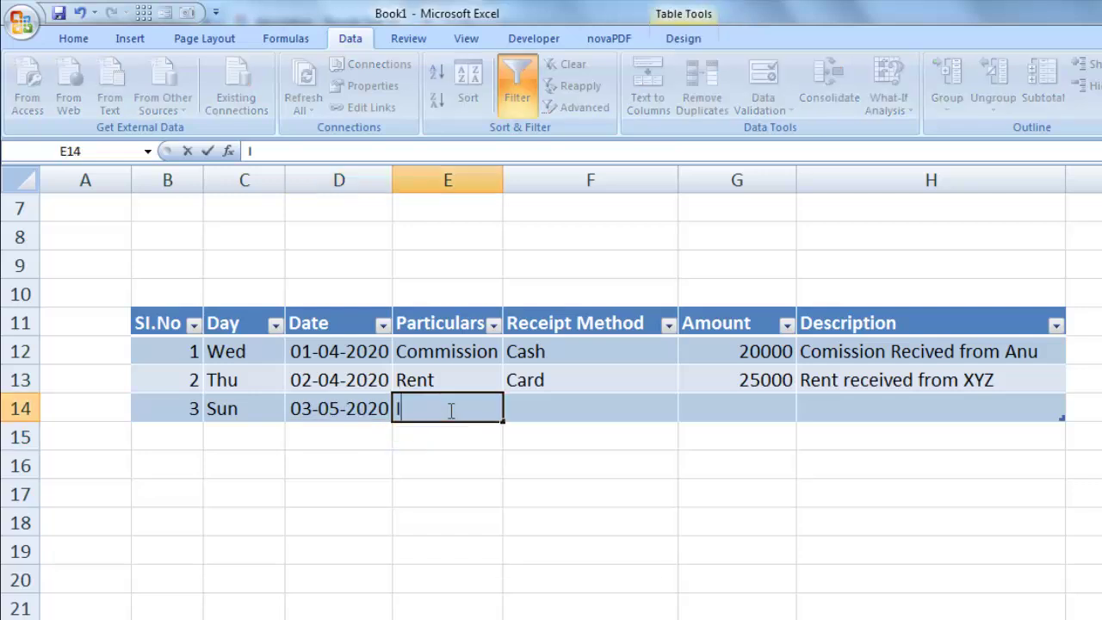
text(nterest)
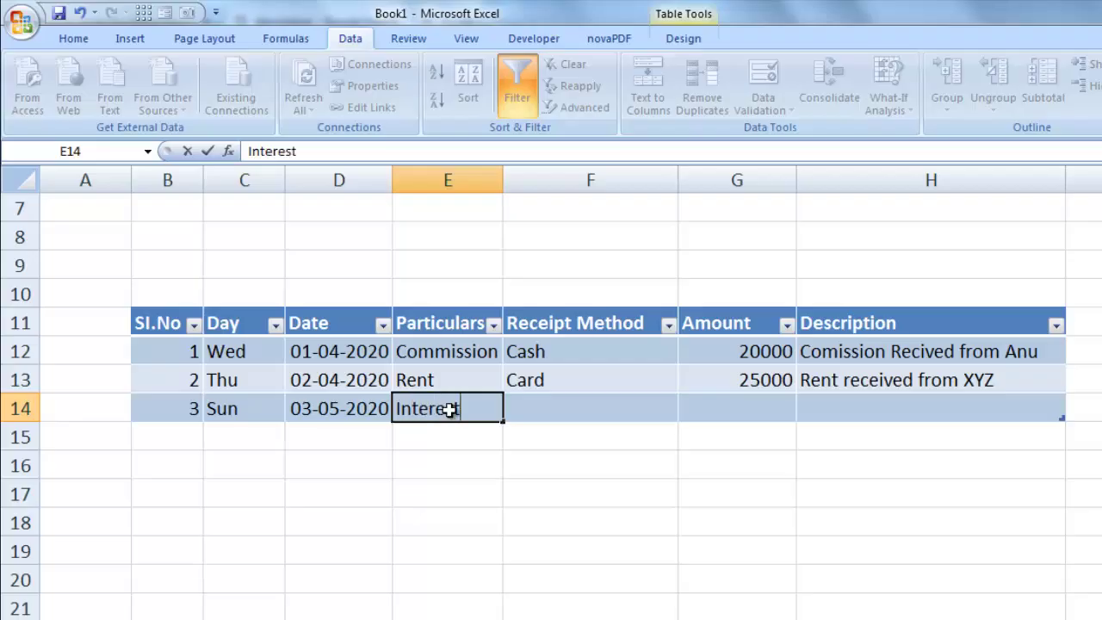
key(Tab)
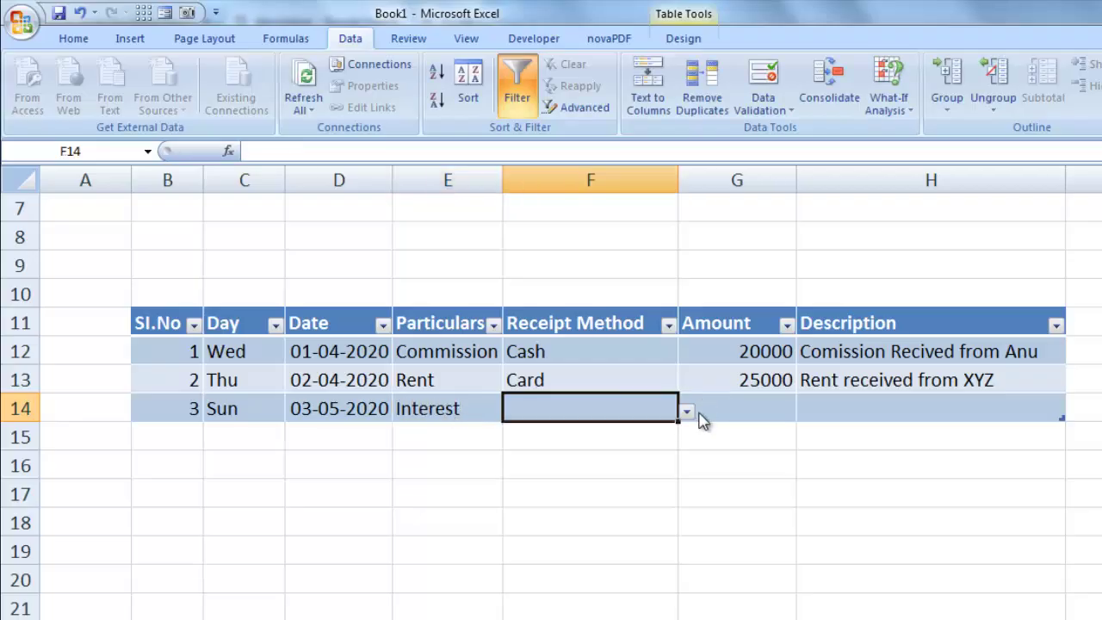
Choose Cheque, enter amount 15000 and the description 'Interest received from ICIC'.
click(687, 413)
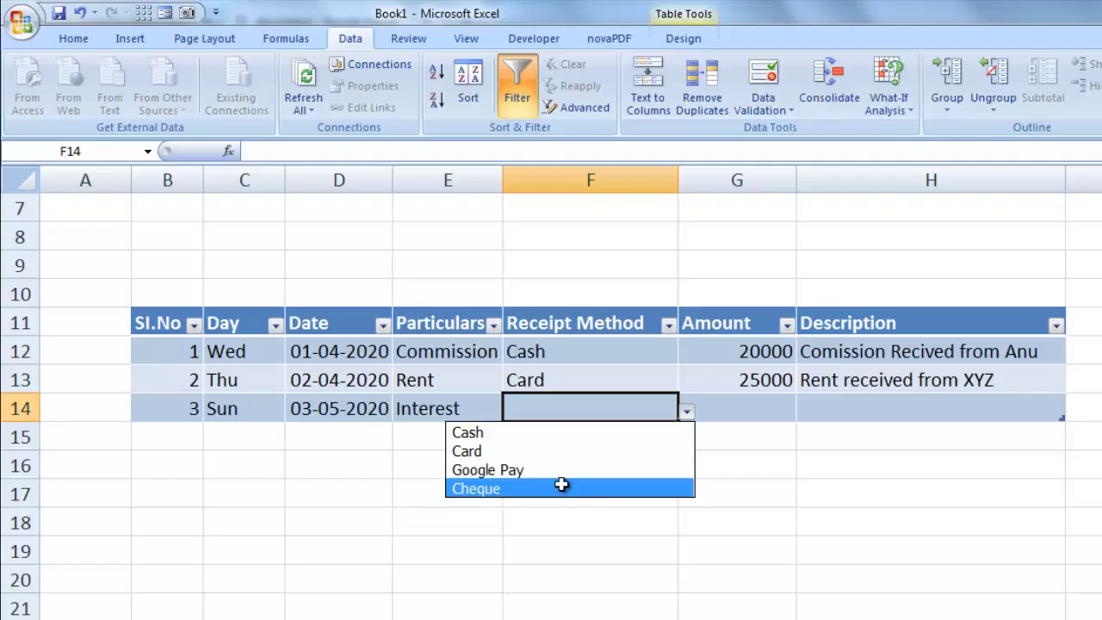
click(563, 485)
click(771, 415)
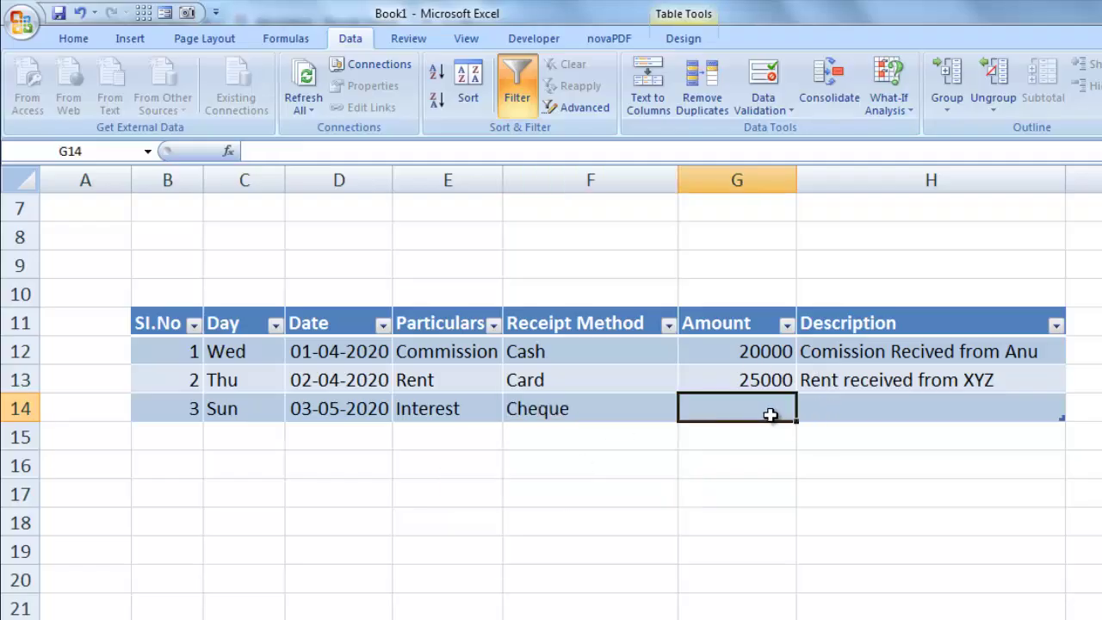
text(15000)
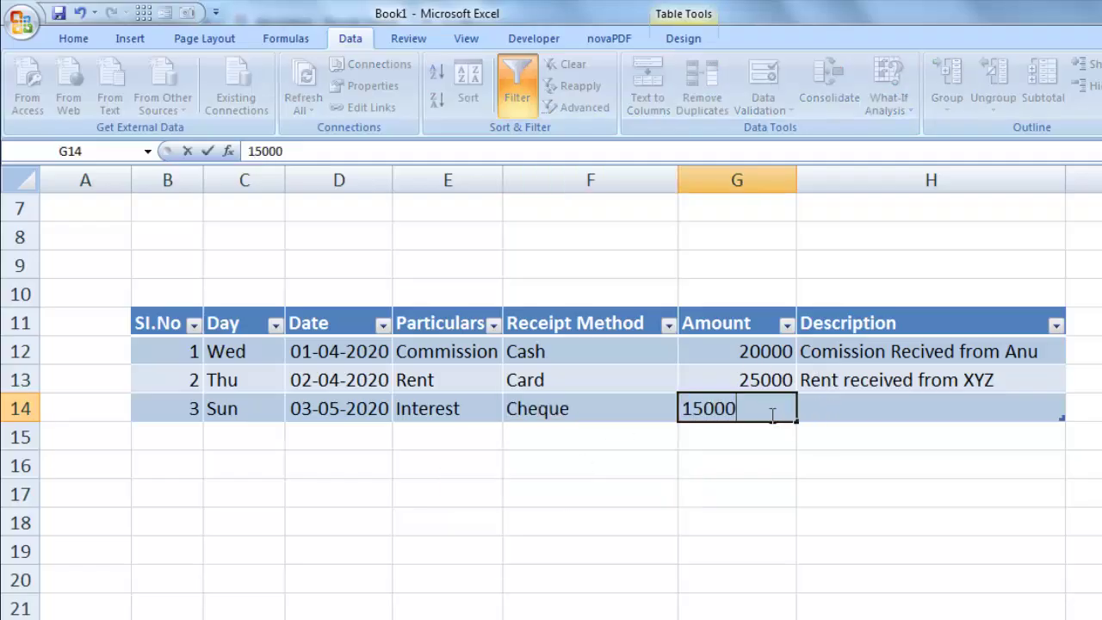
key(Tab)
text(I)
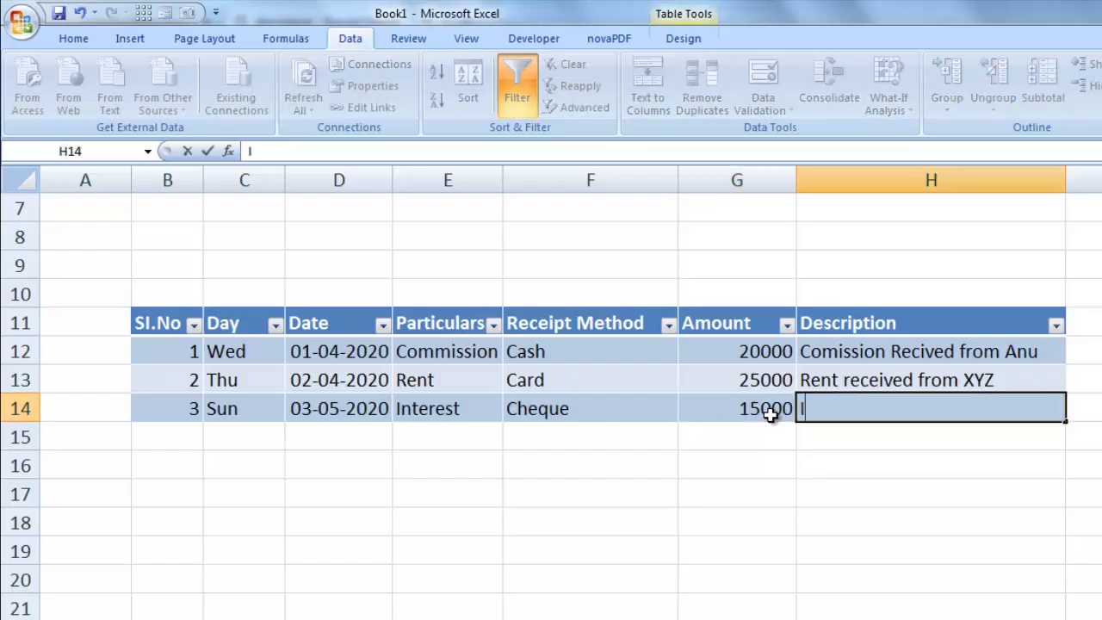
text(nterest rec)
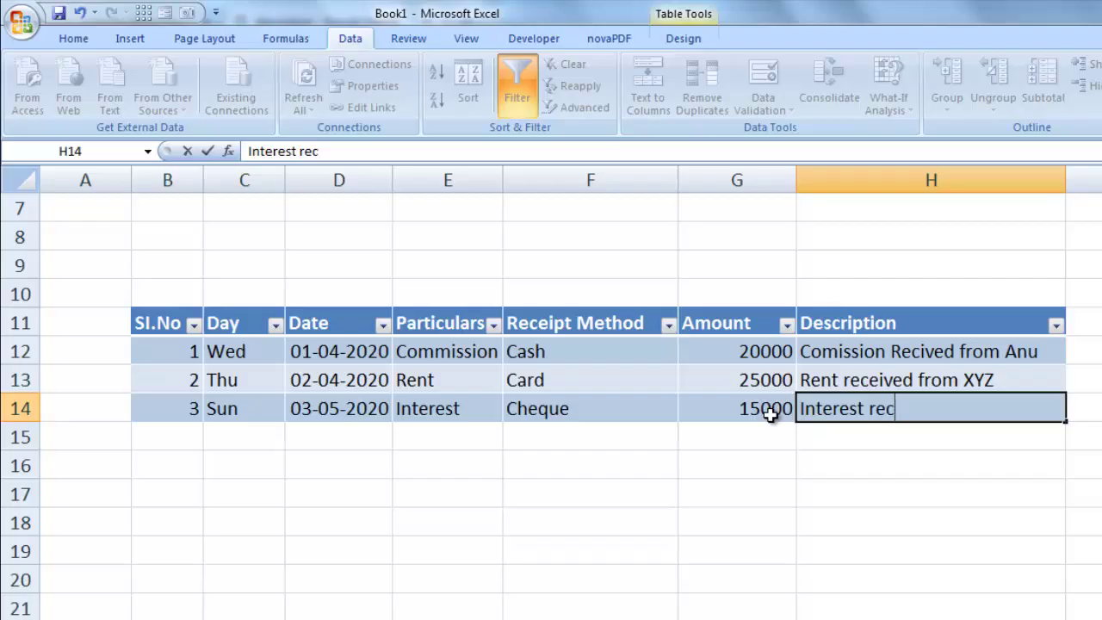
text(eived from ICIC)
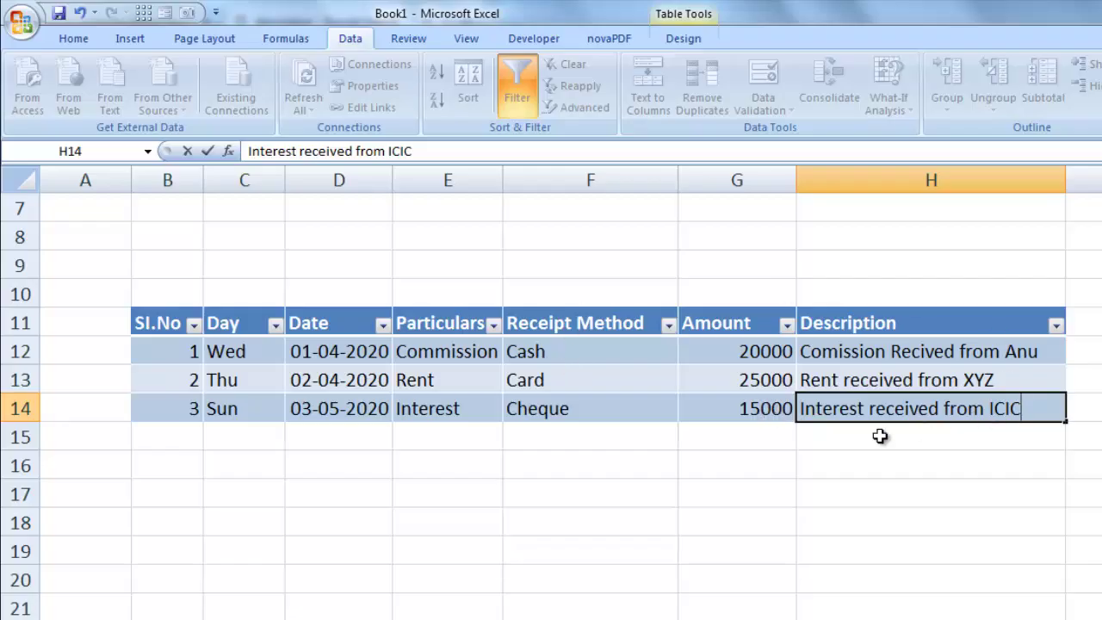
click(832, 434)
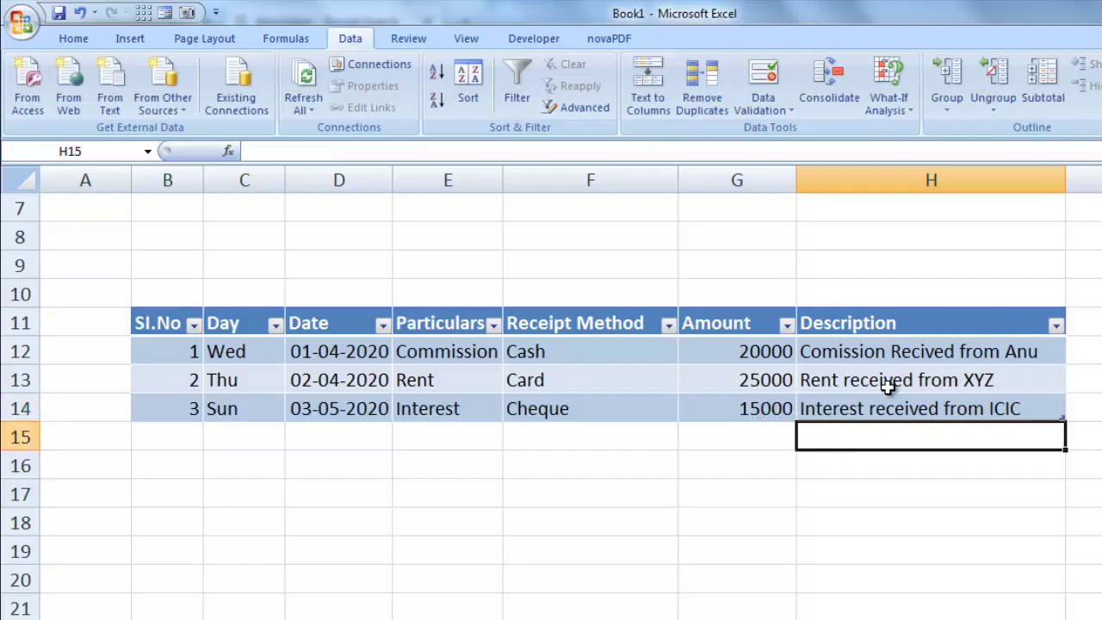
click(728, 398)
click(641, 437)
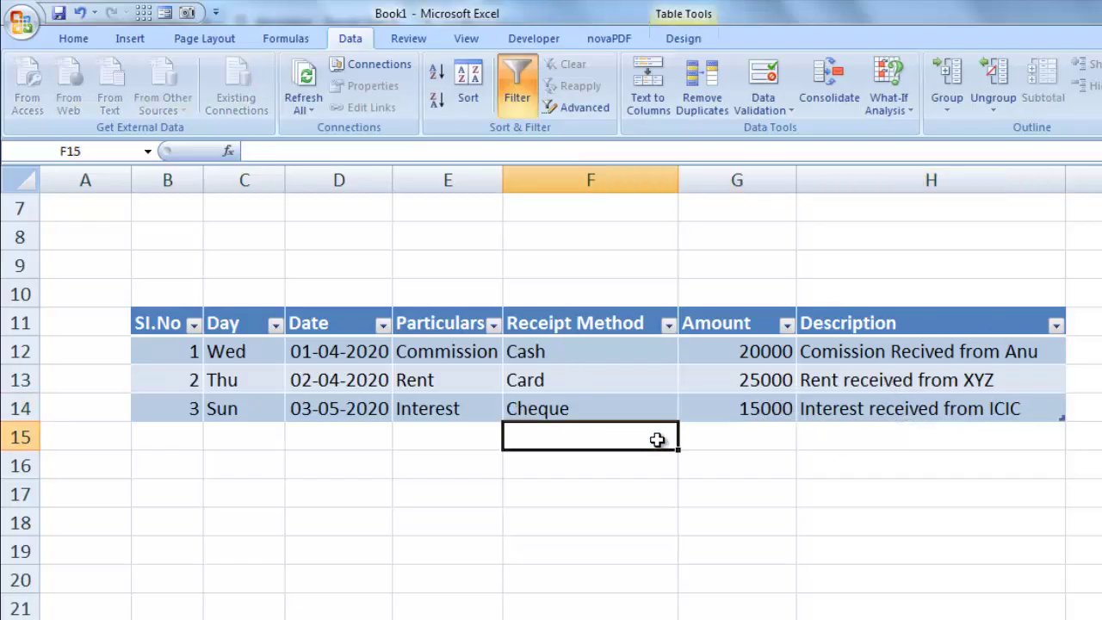
click(719, 465)
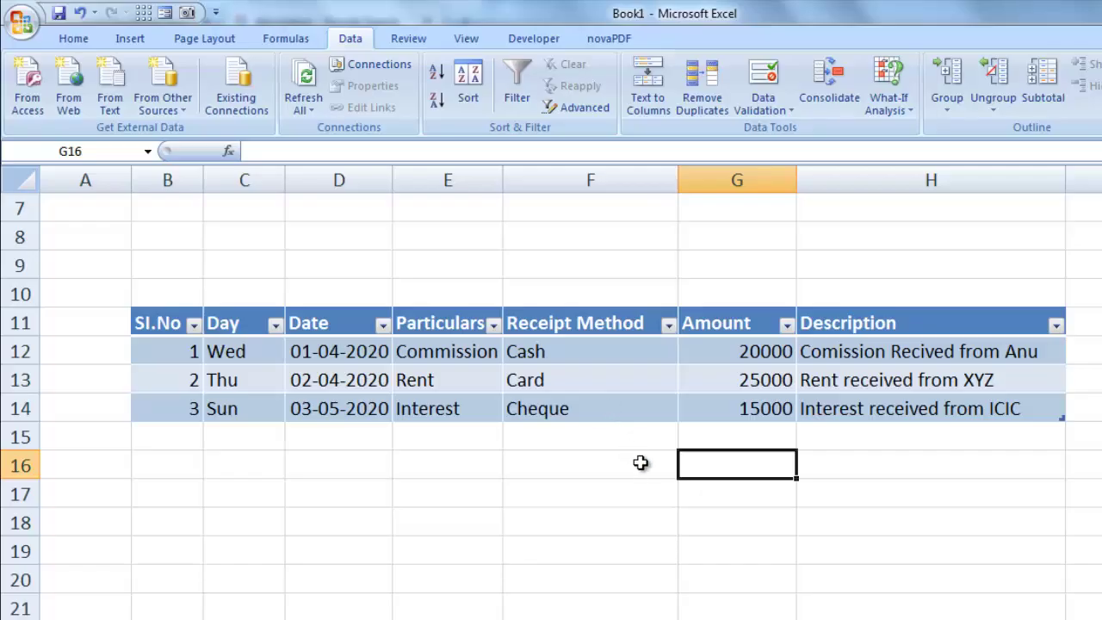
scroll(641, 464, up, 1)
scroll(640, 463, up, 1)
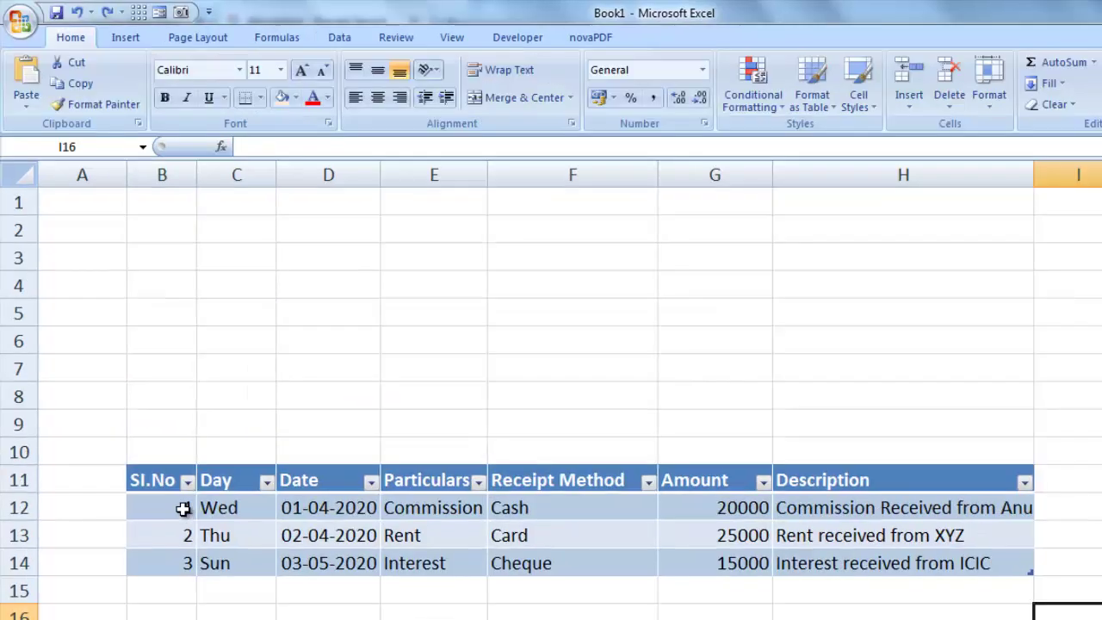
click(183, 508)
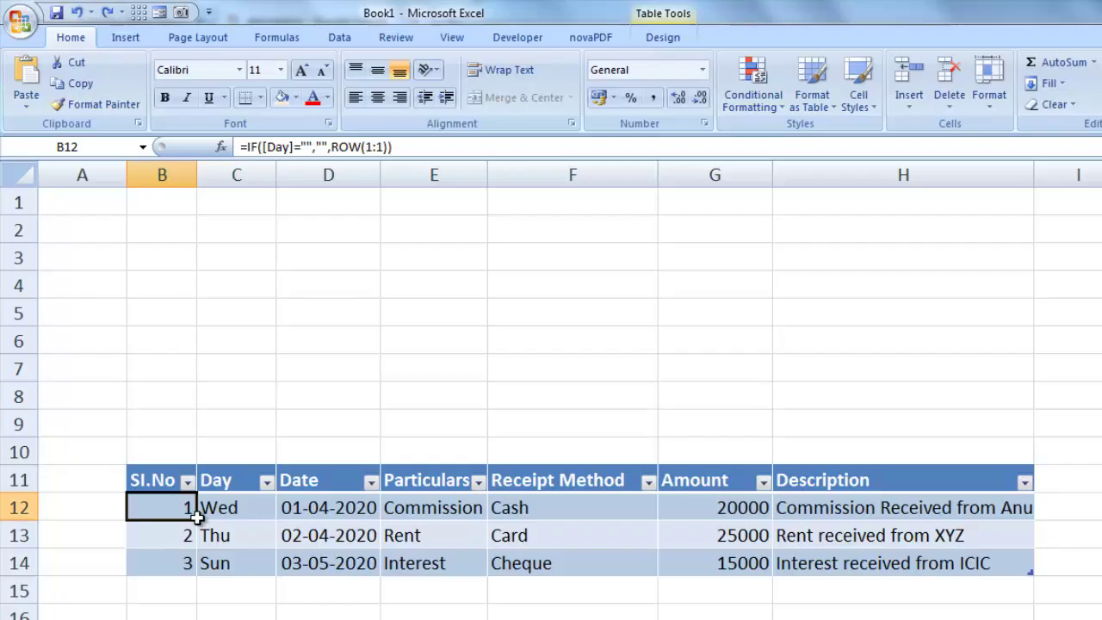
drag(191, 510, 233, 558)
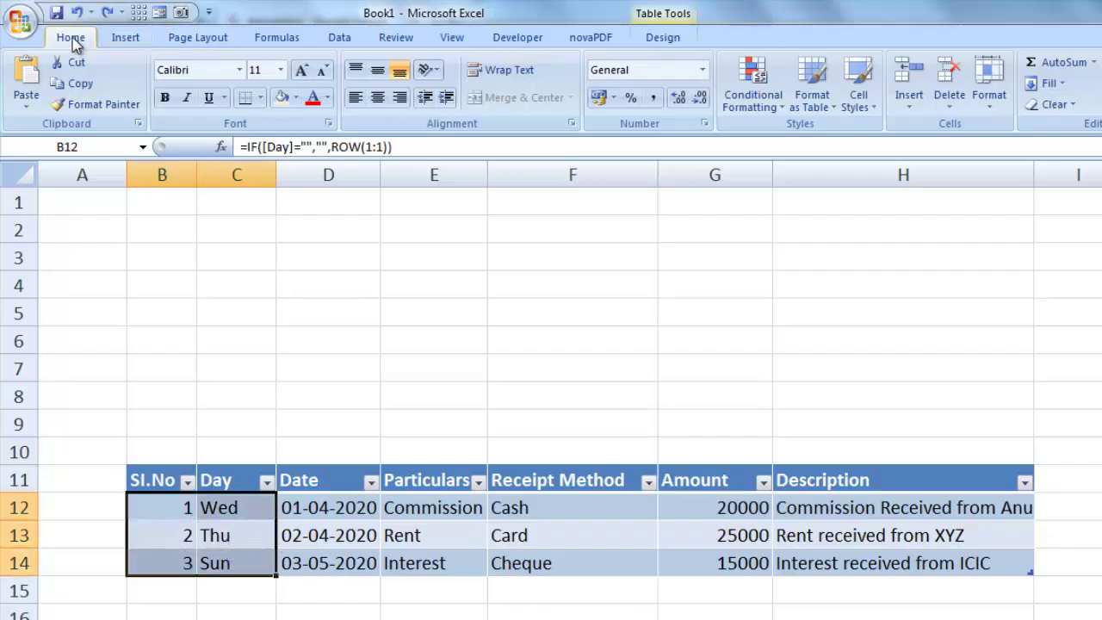
click(296, 97)
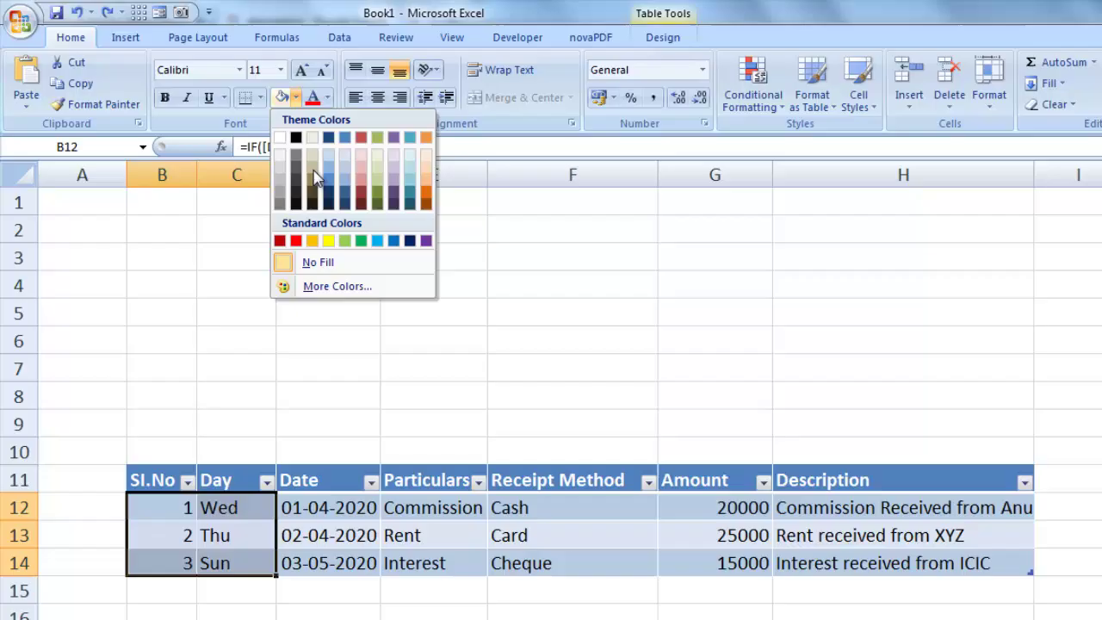
click(427, 157)
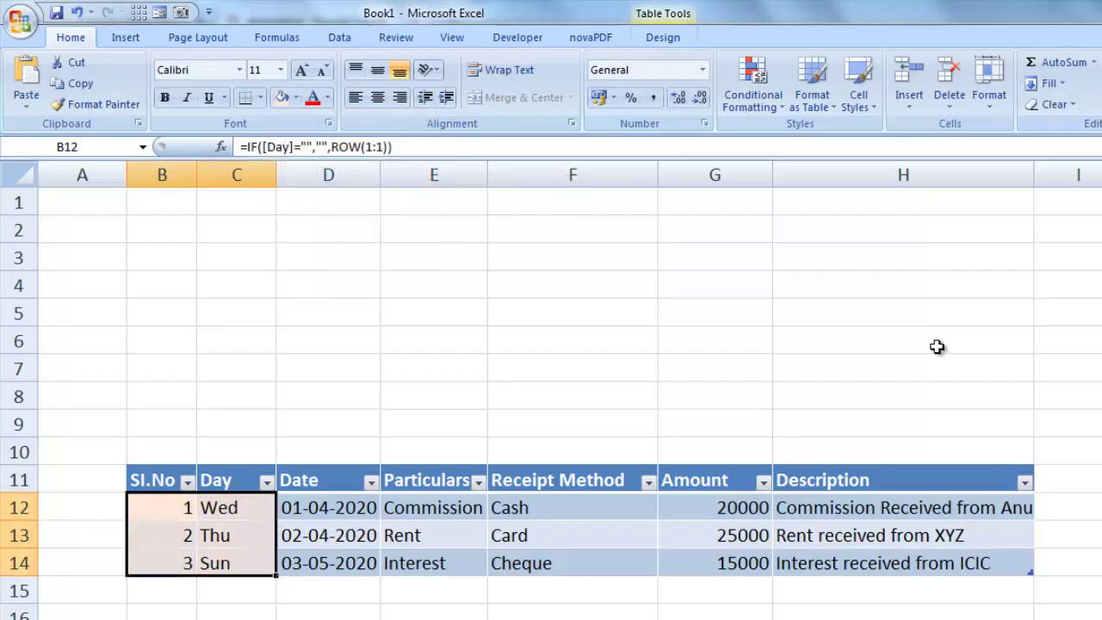
click(377, 98)
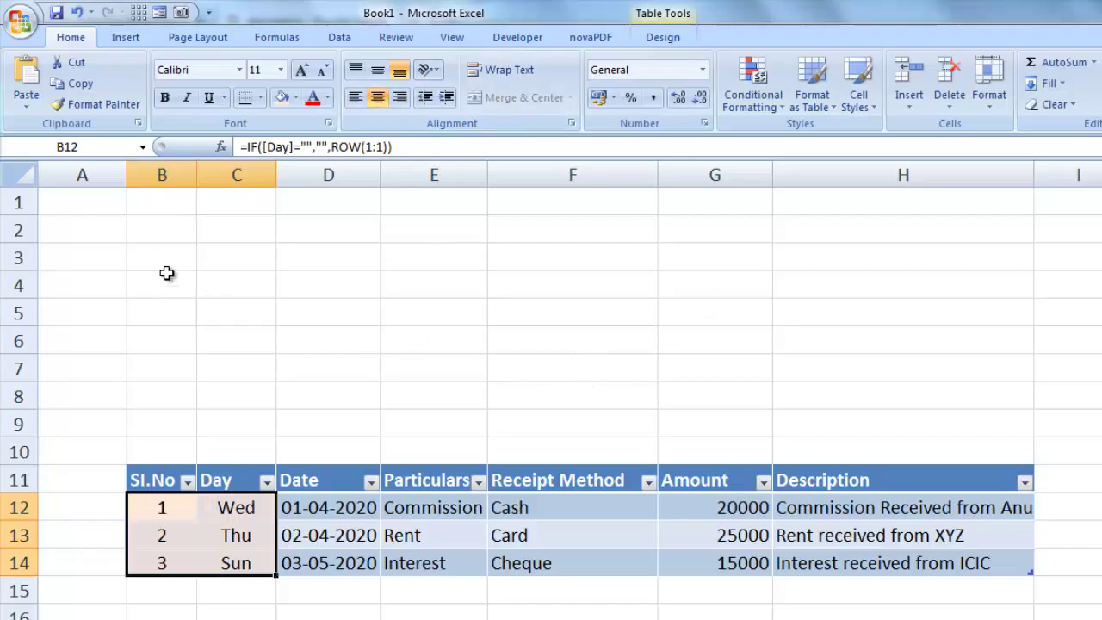
click(166, 230)
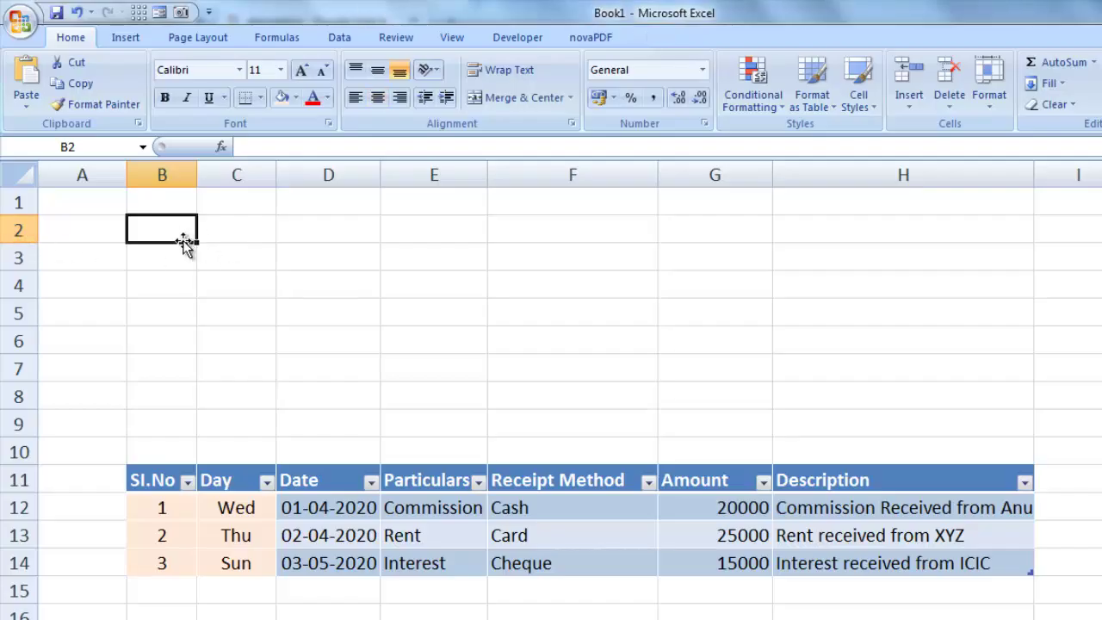
Merge and centre B2:D2 and type the heading SUMMARY.
drag(171, 231, 388, 229)
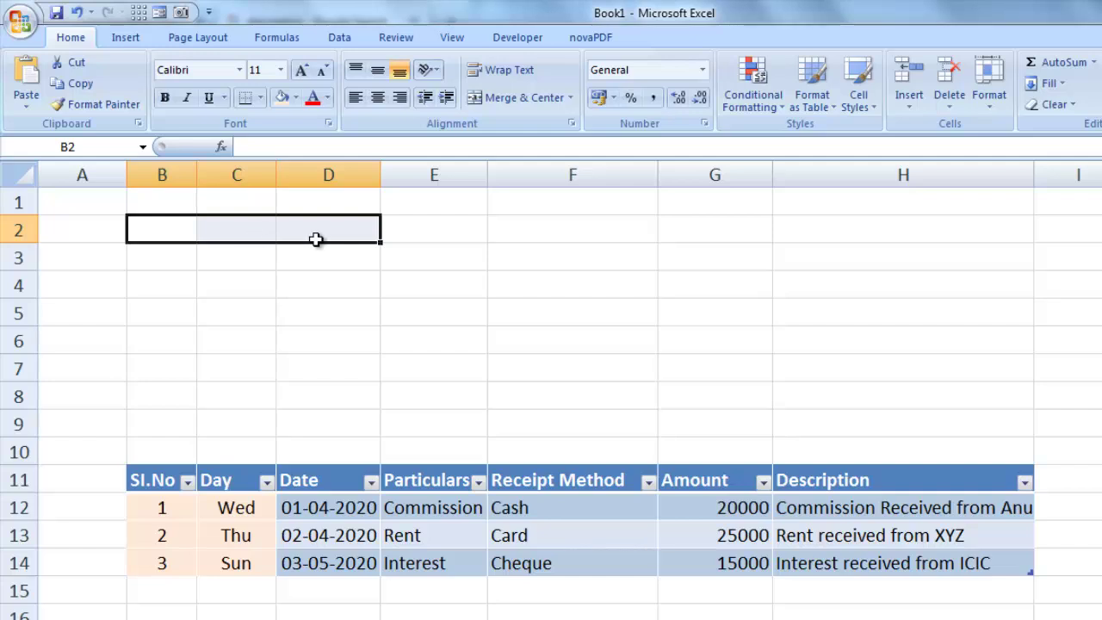
click(529, 99)
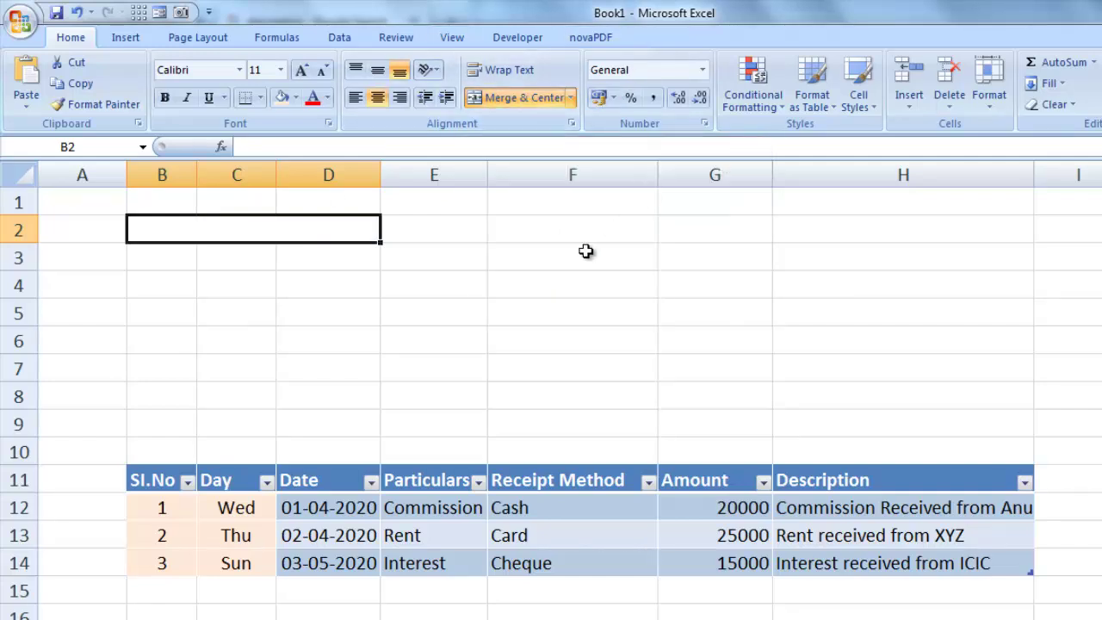
text(SUMMARY)
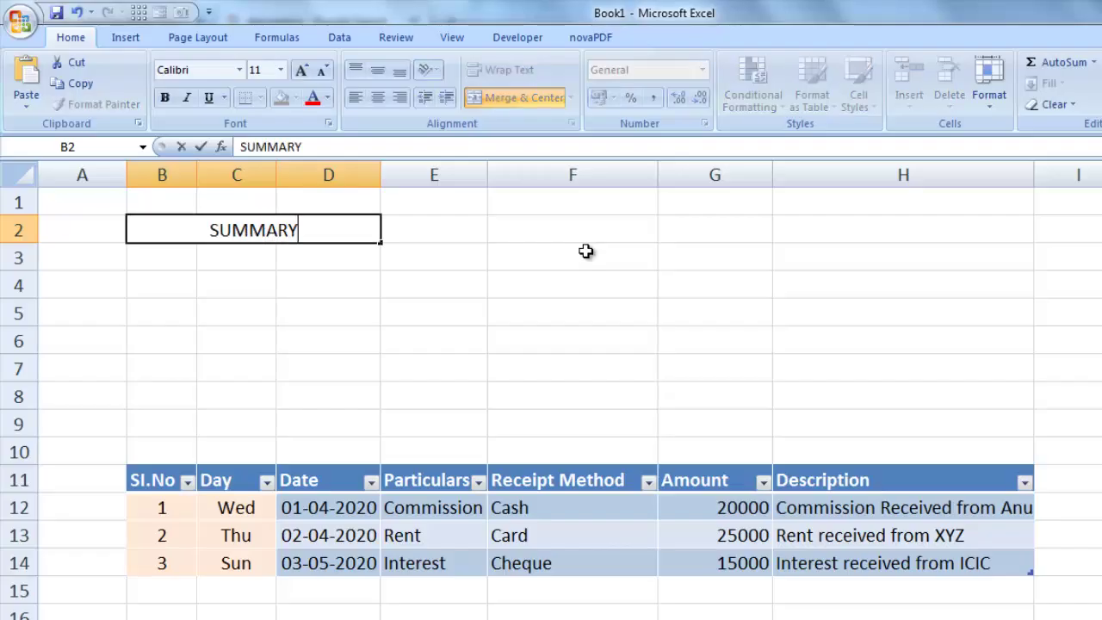
click(161, 258)
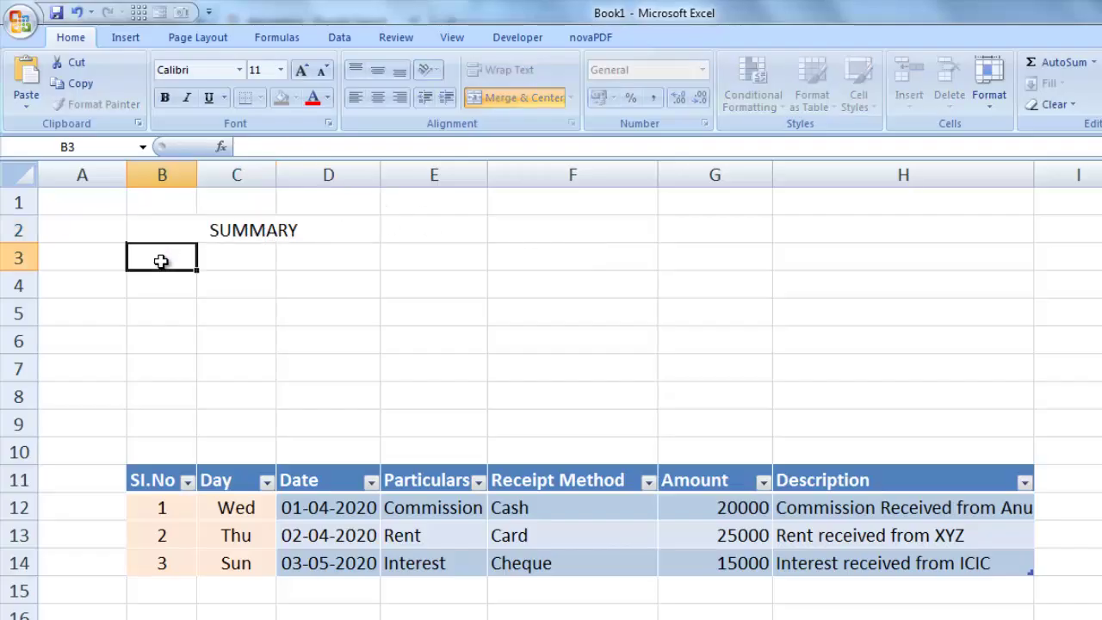
Merge Across B3:C8 and enter Amount as the D3 header.
mouse_move(161, 257)
mouse_down()
mouse_move(234, 260)
mouse_move(241, 396)
mouse_up()
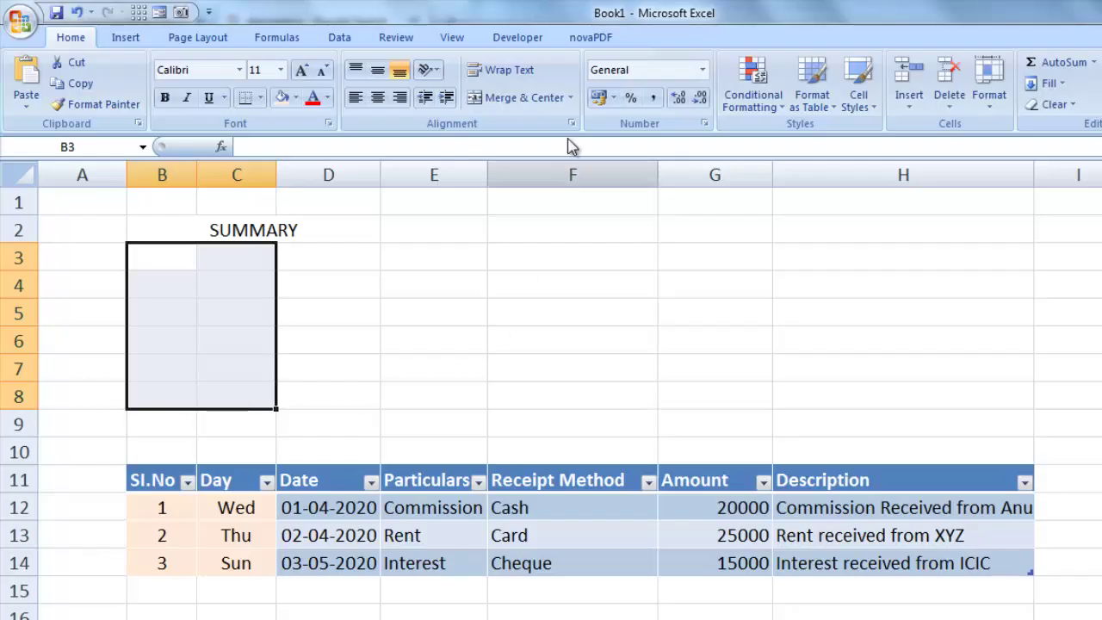
click(571, 98)
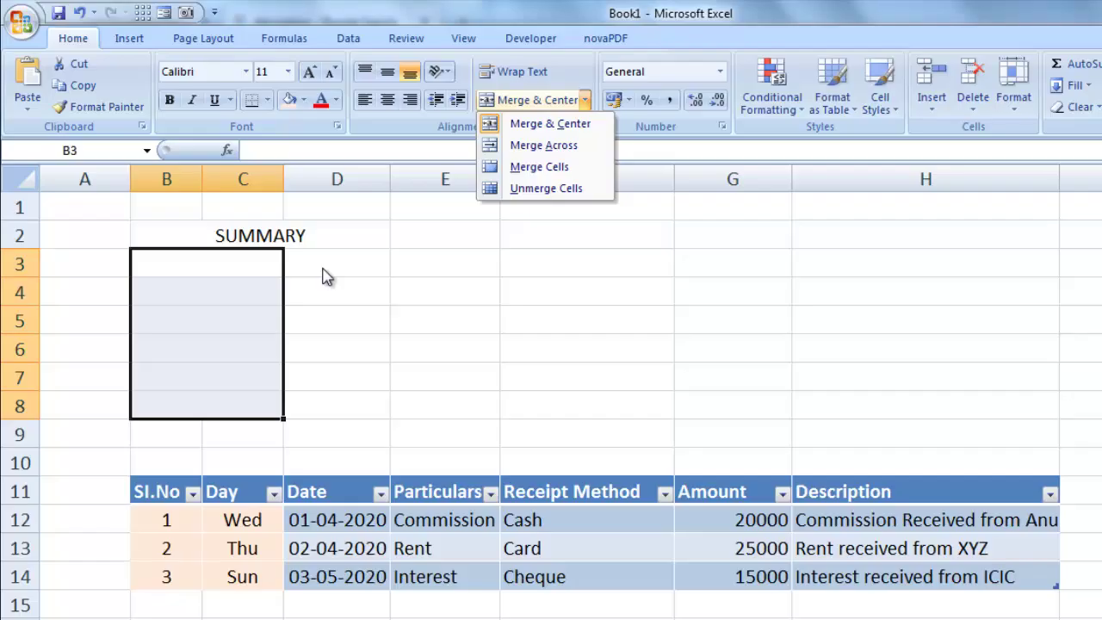
click(331, 269)
click(315, 260)
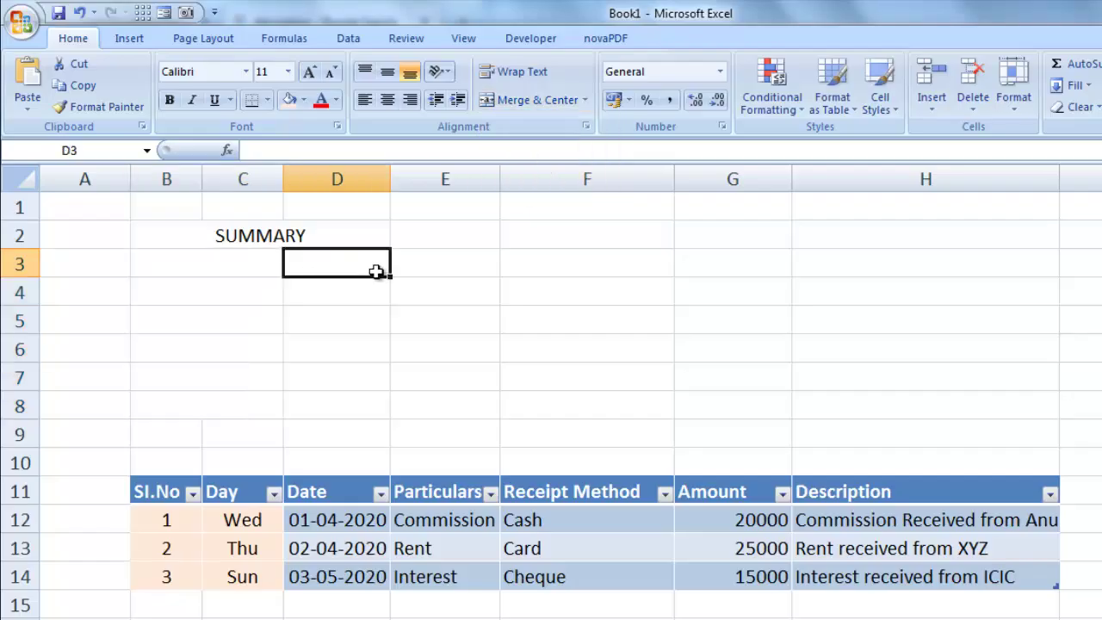
text(A)
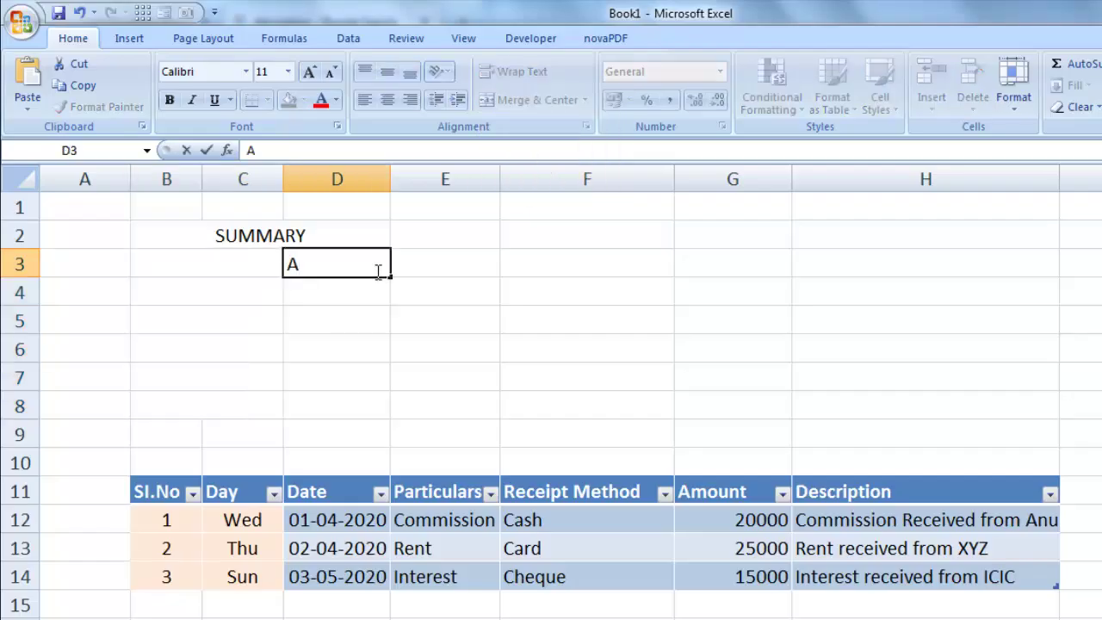
text(mount)
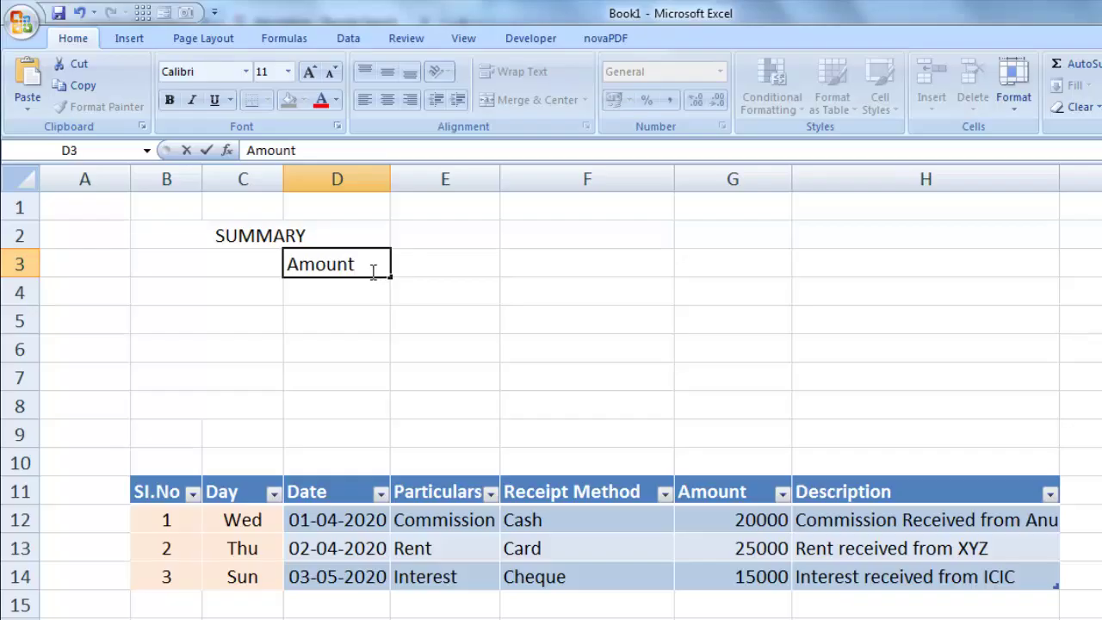
click(226, 272)
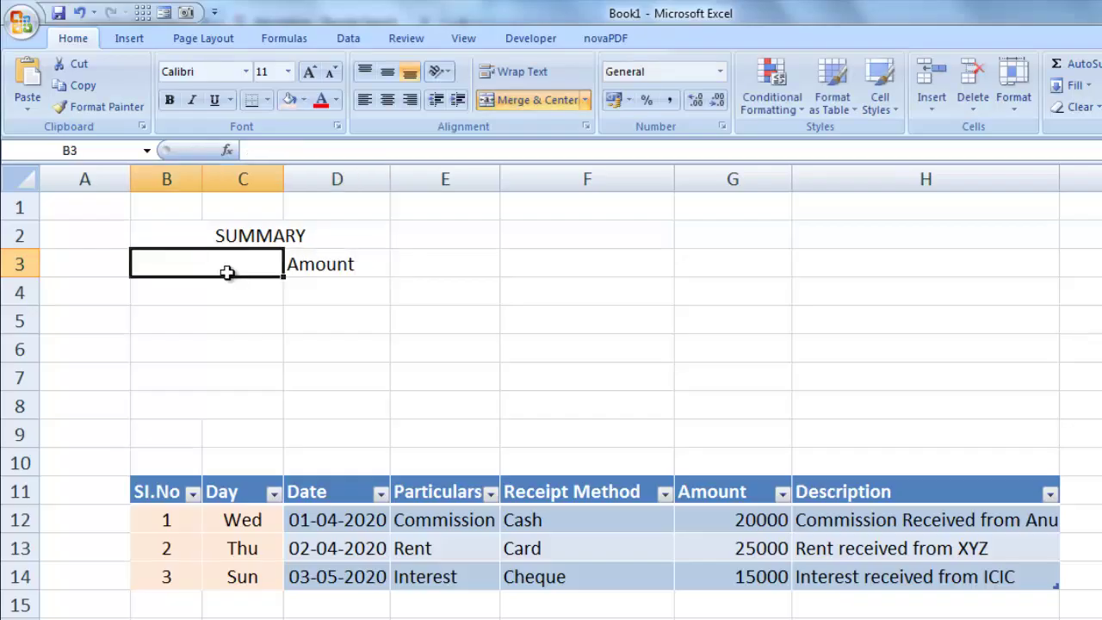
List Receipt Method, Cash, Card, Google Pay, Cheque and Total Receipt down B3:B8.
text(Receipt)
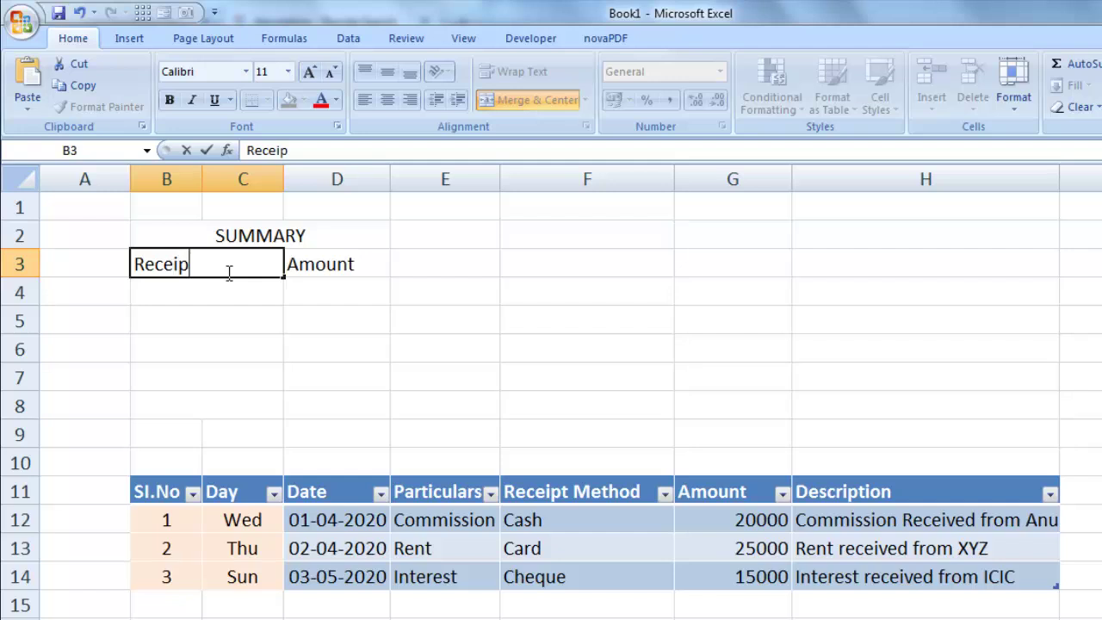
text( Meth)
text(od)
click(223, 289)
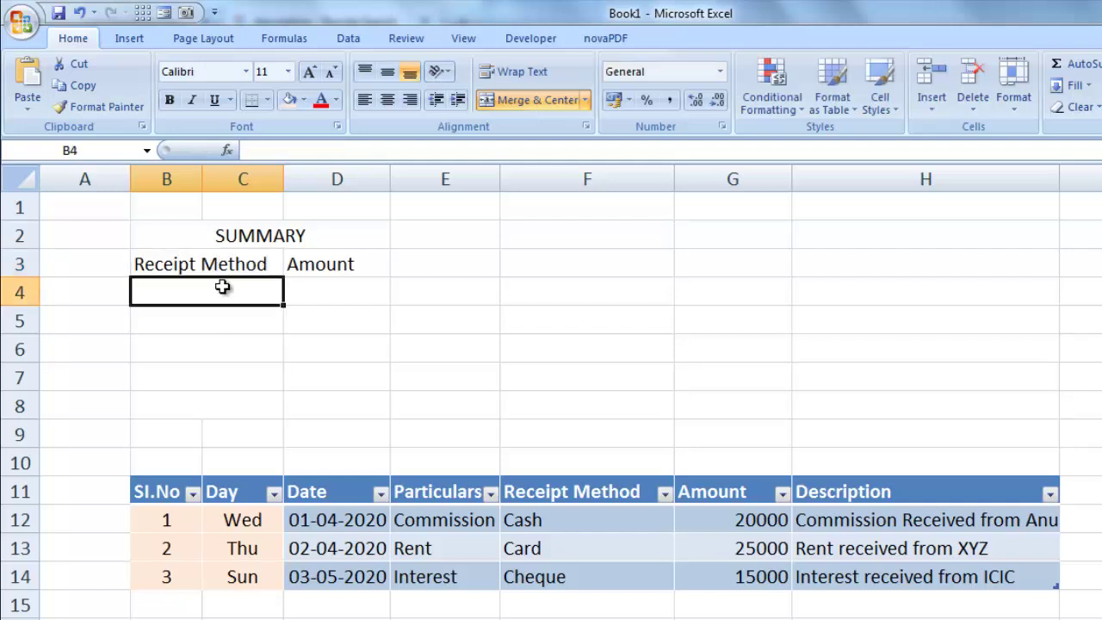
text(Cash)
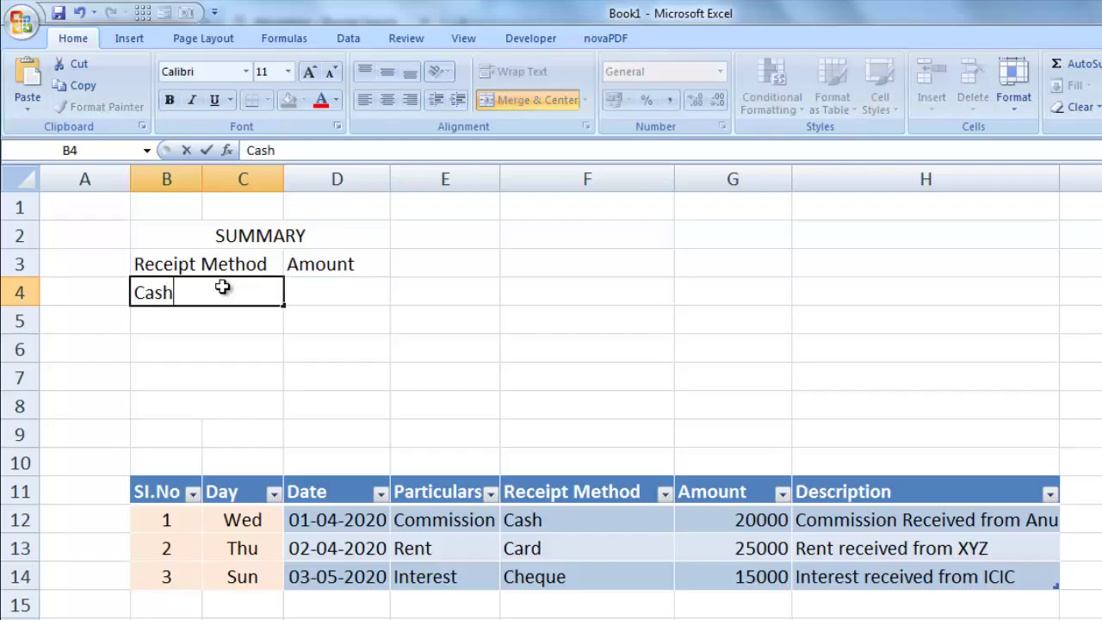
key(Return)
text(Card)
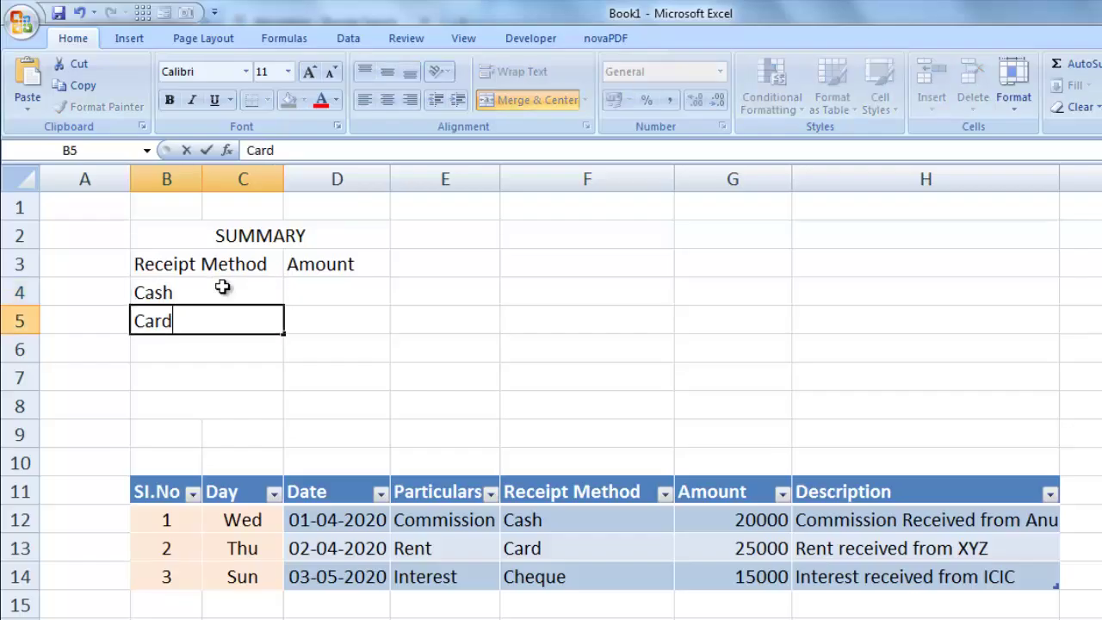
key(Return)
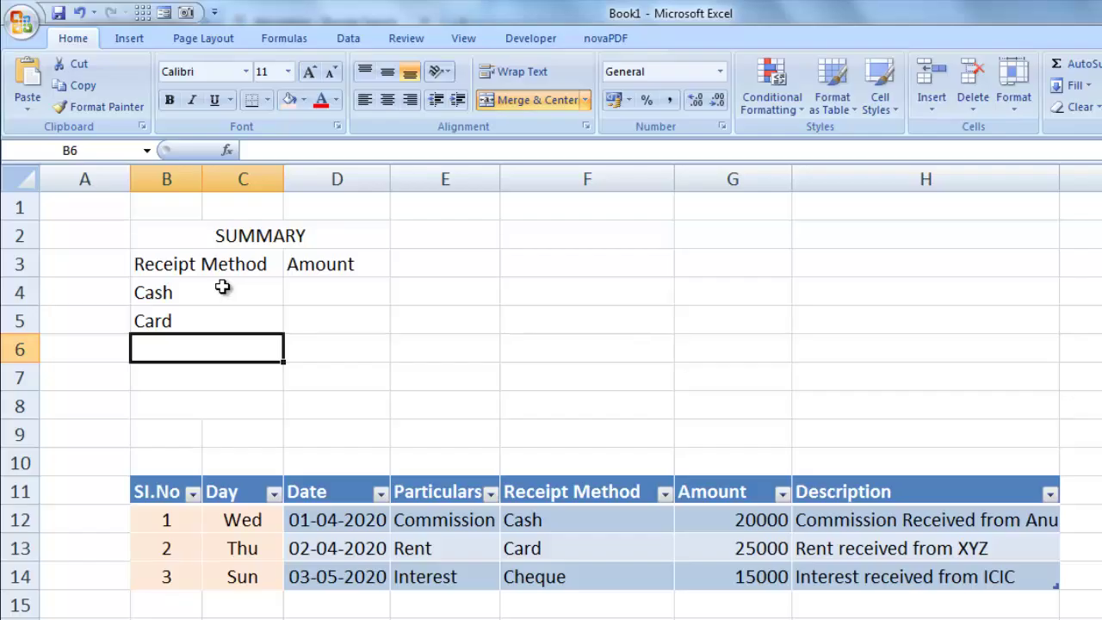
text(G)
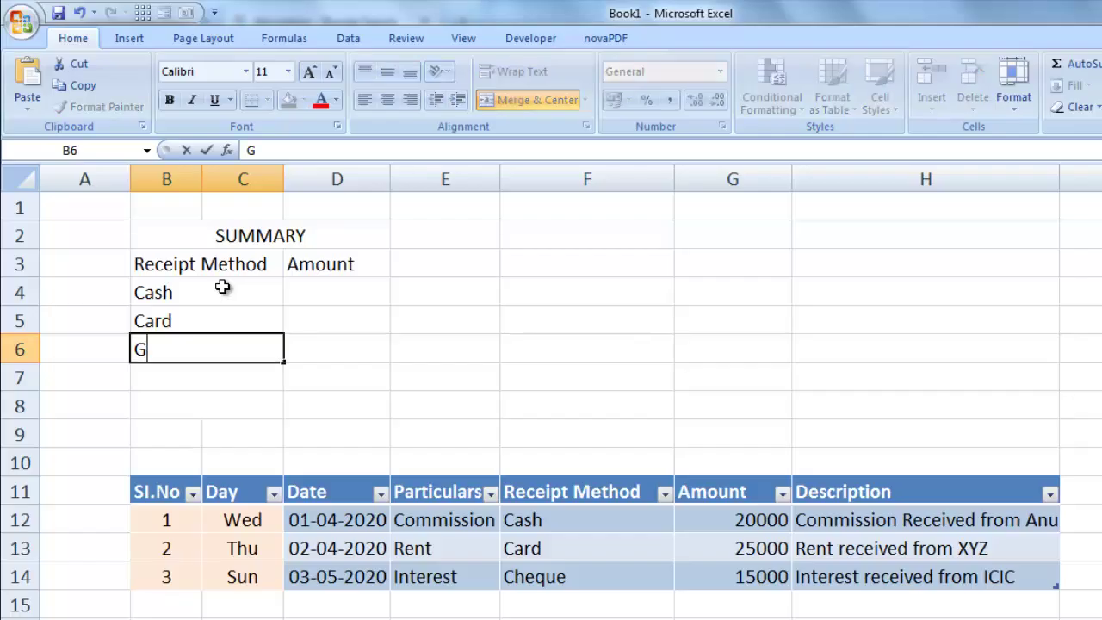
text(oogle Pay)
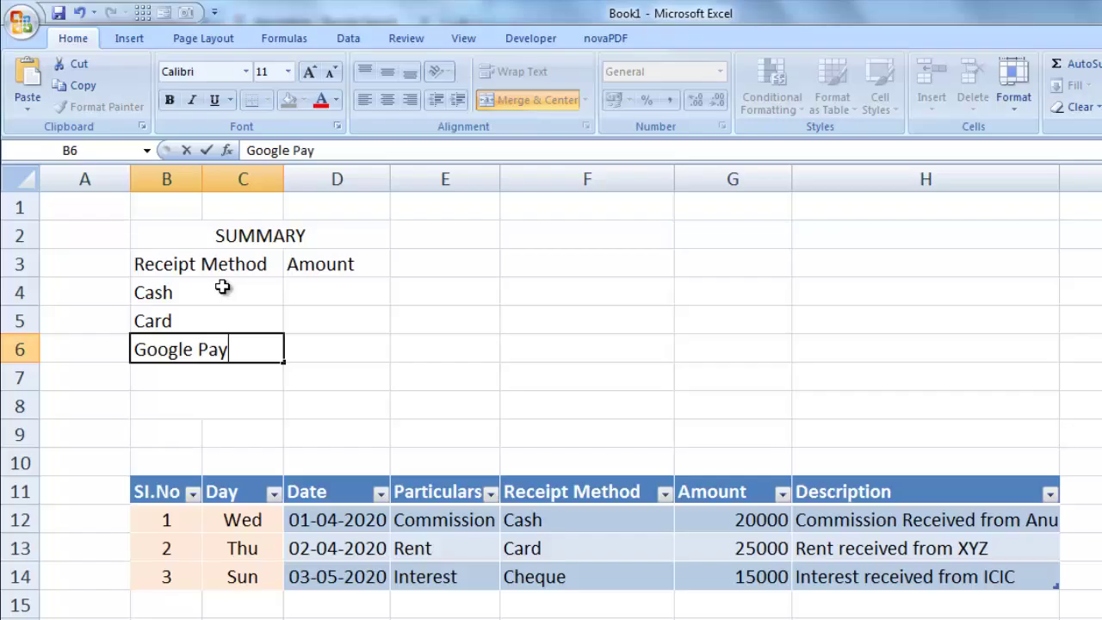
key(Return)
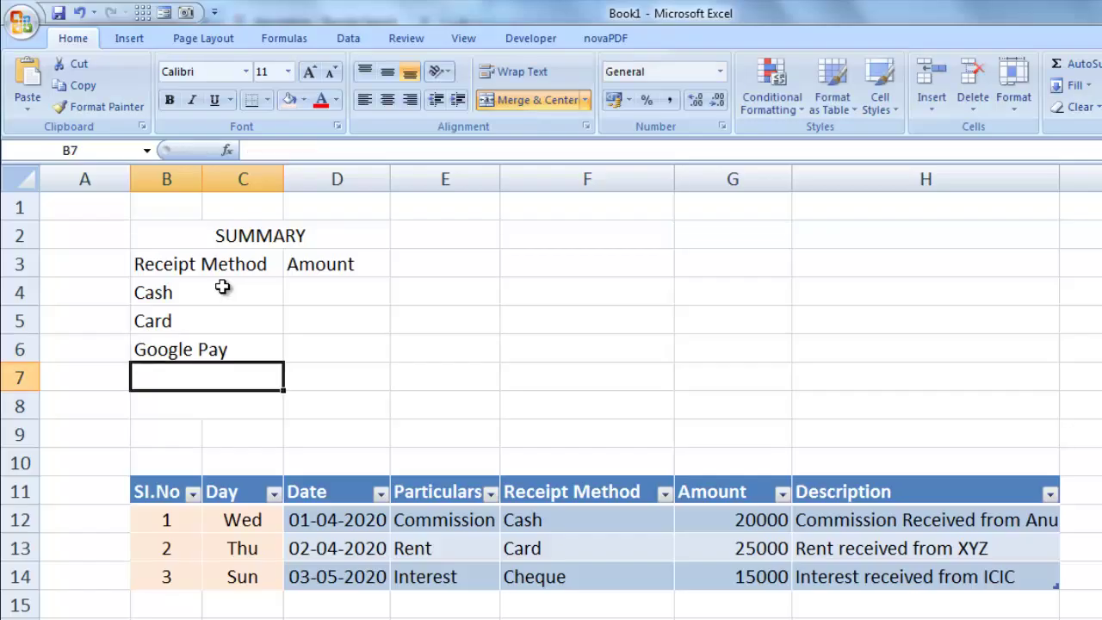
text(Cheque)
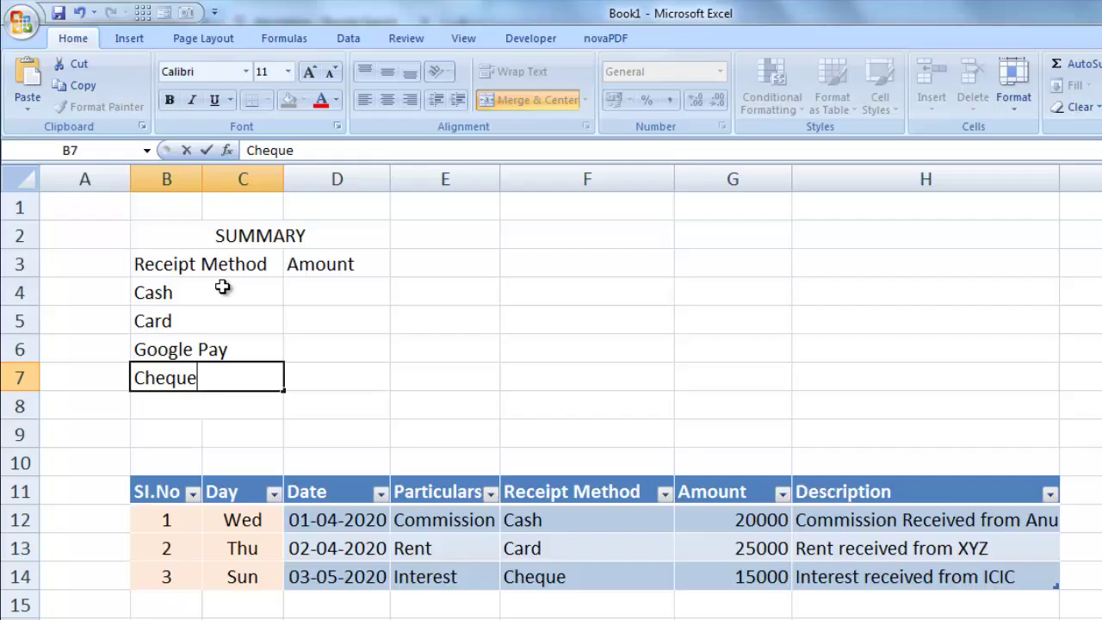
key(Return)
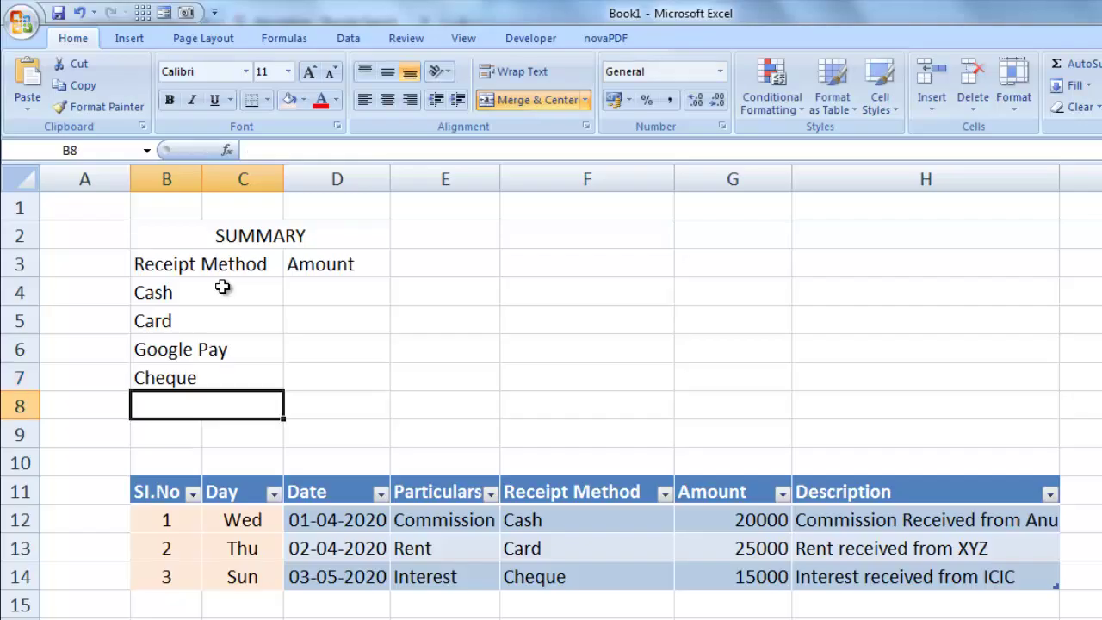
text(Total Rece)
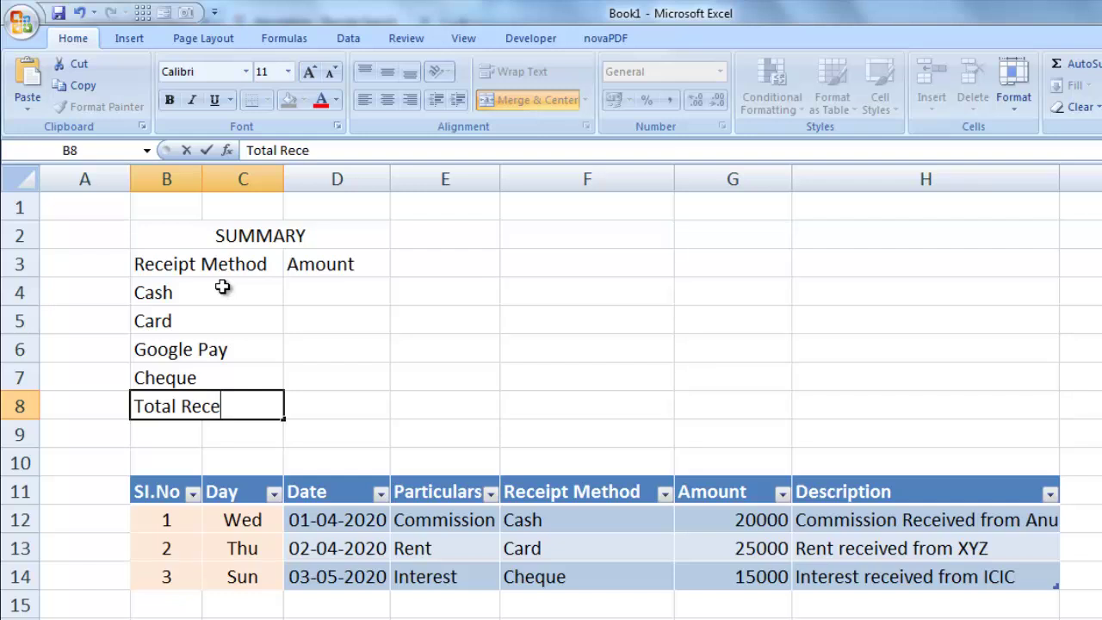
text(ipt)
click(337, 297)
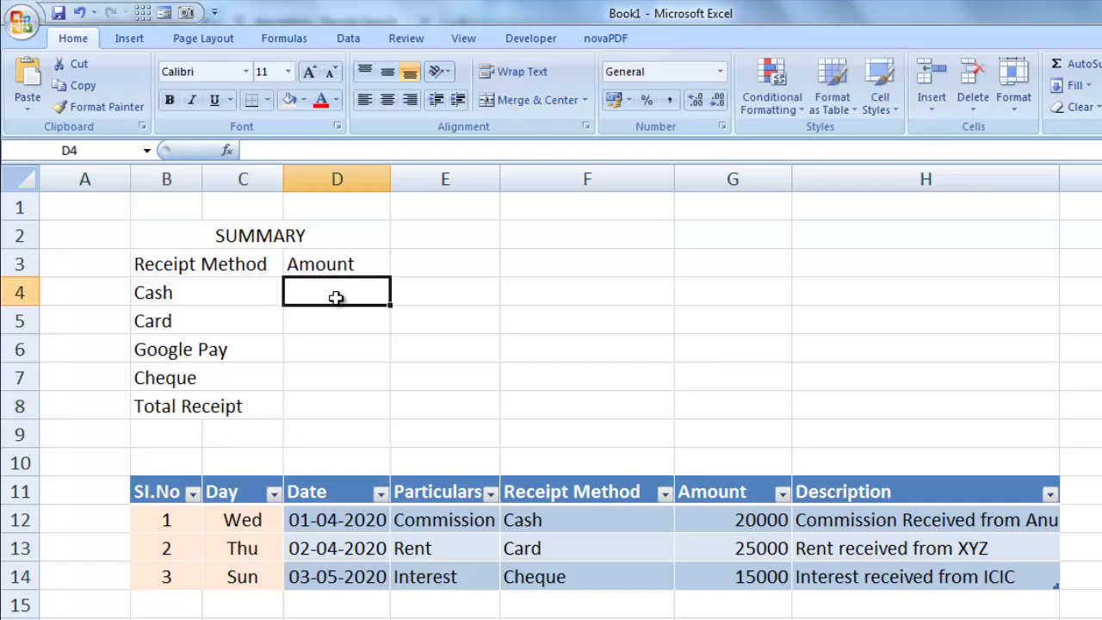
click(176, 208)
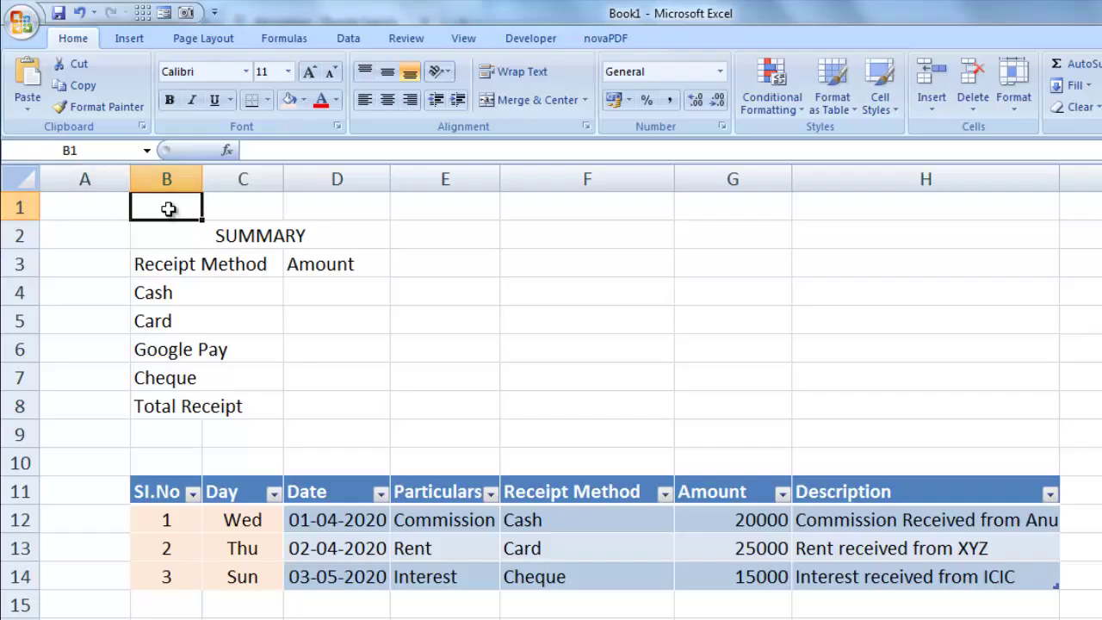
Merge and centre B1:D1 and enter the title HOME.
drag(166, 217, 343, 211)
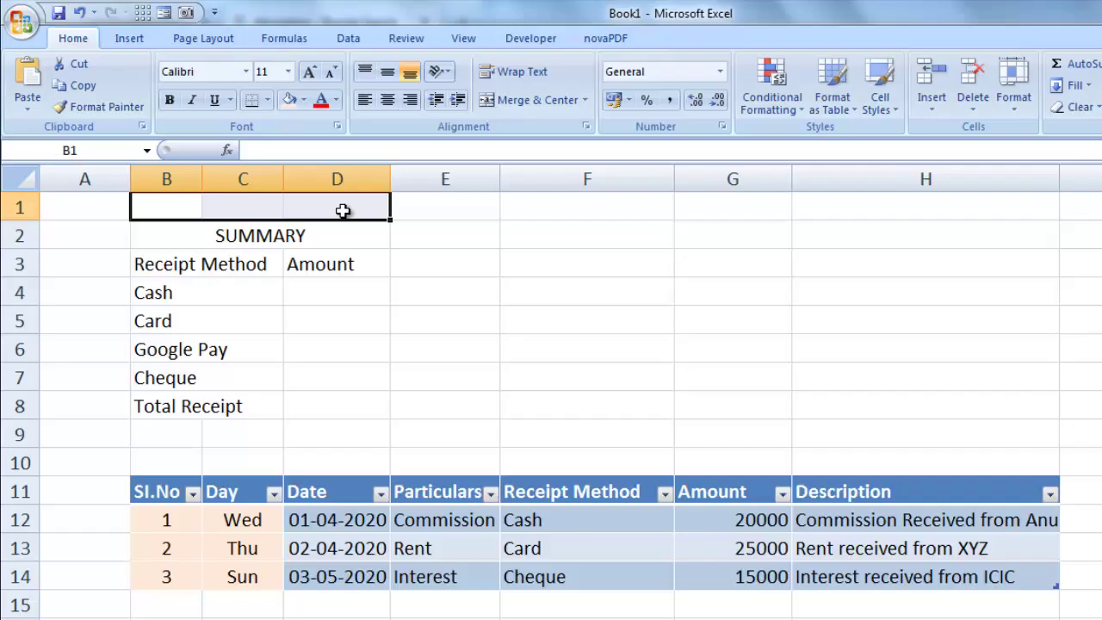
click(551, 101)
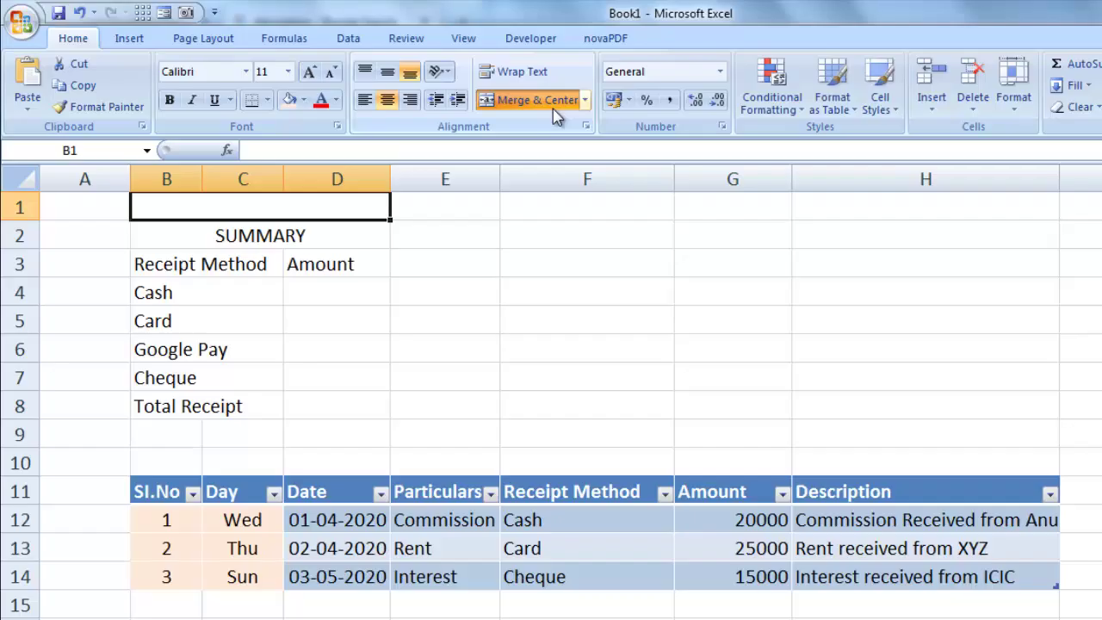
text(HOM)
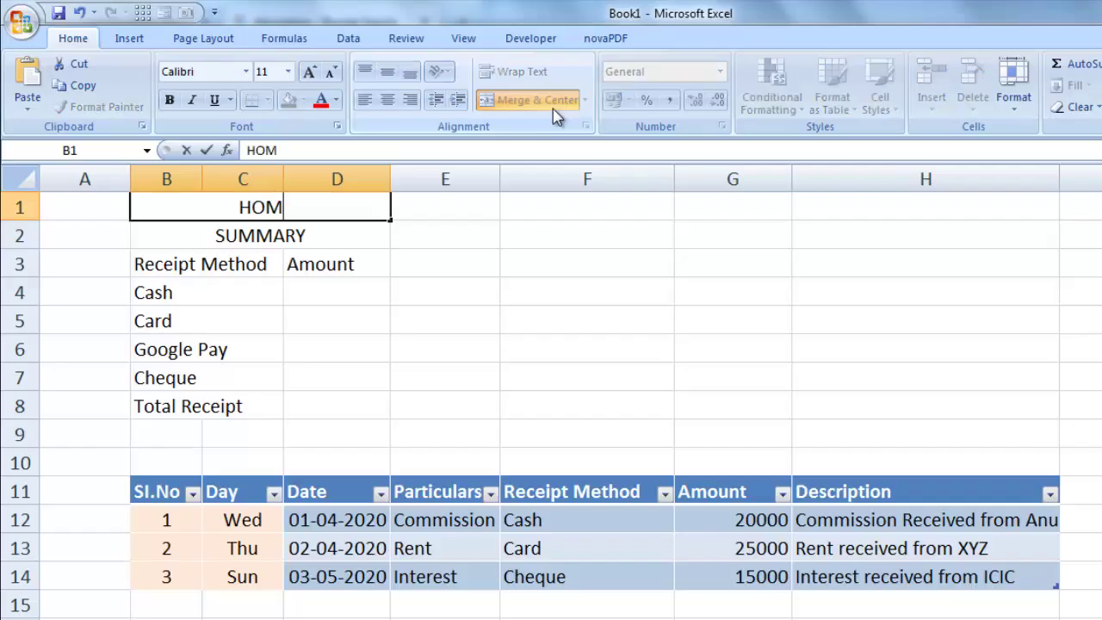
text(E)
key(Return)
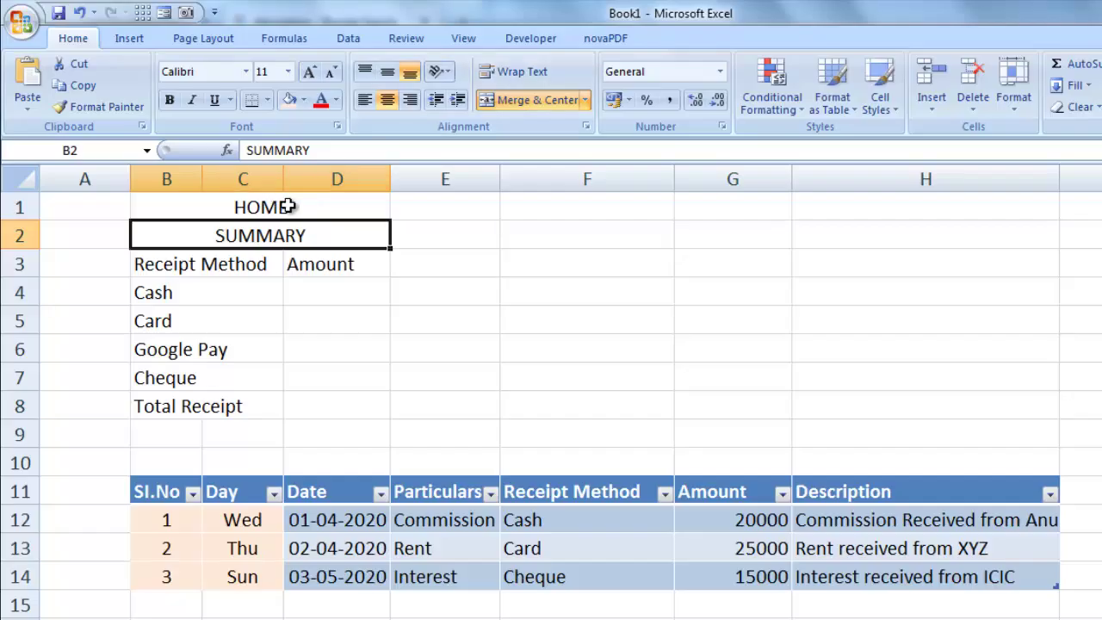
Make HOME bold, 18-point and vertically centred.
click(286, 207)
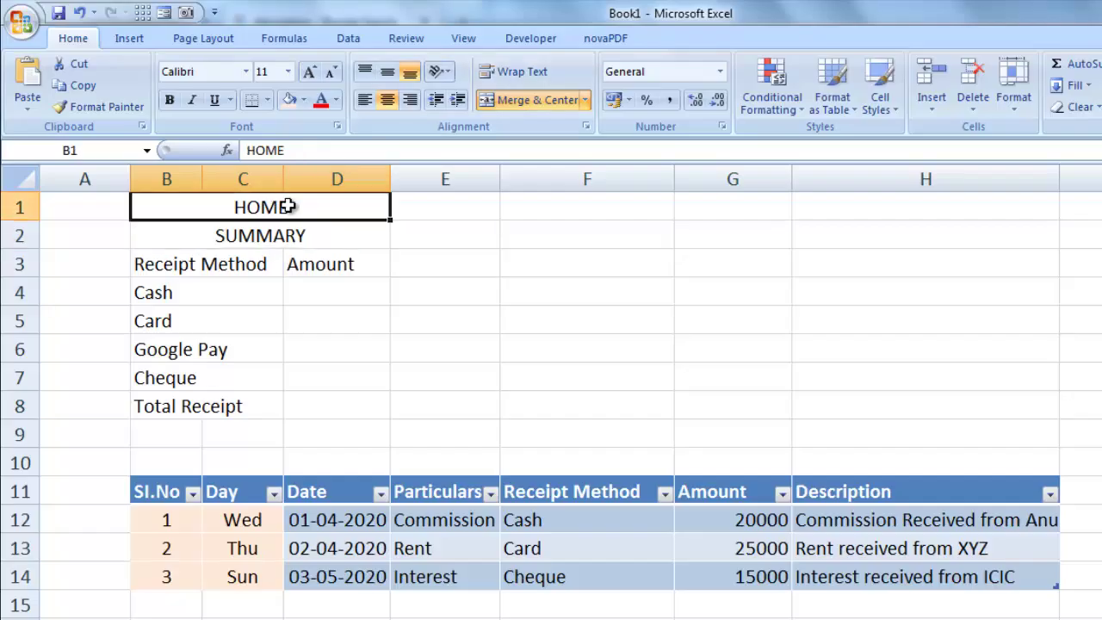
click(388, 71)
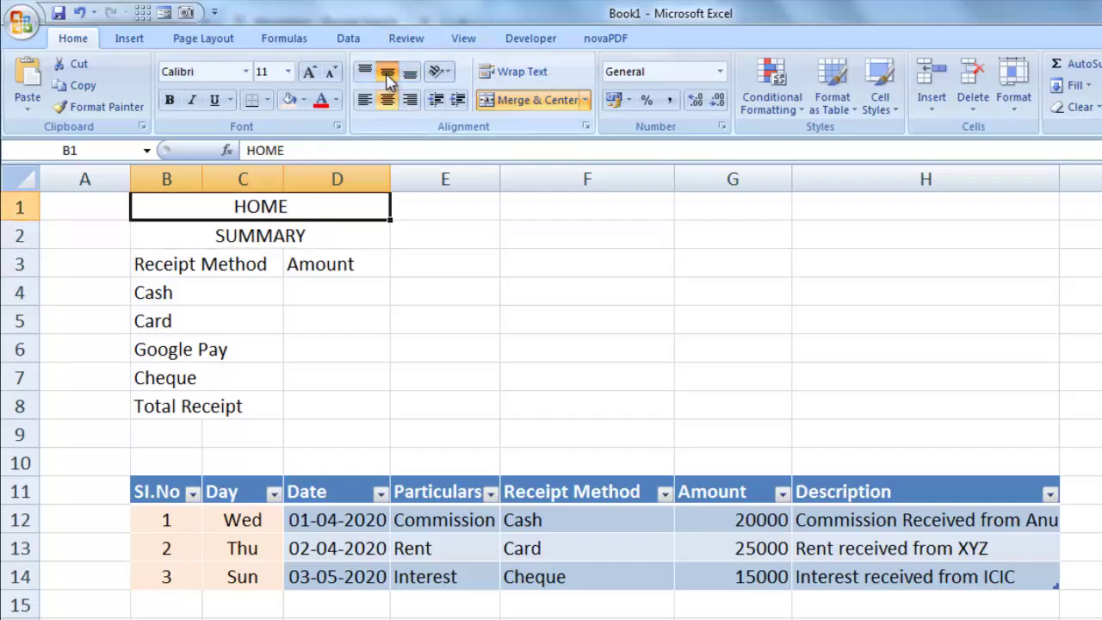
click(289, 72)
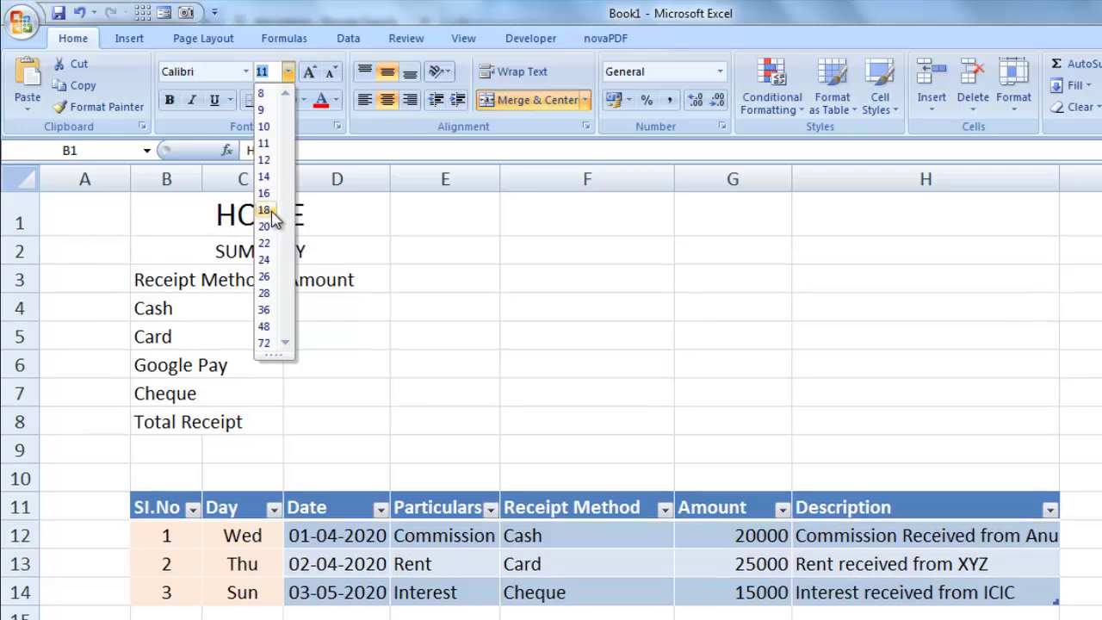
click(264, 210)
click(170, 99)
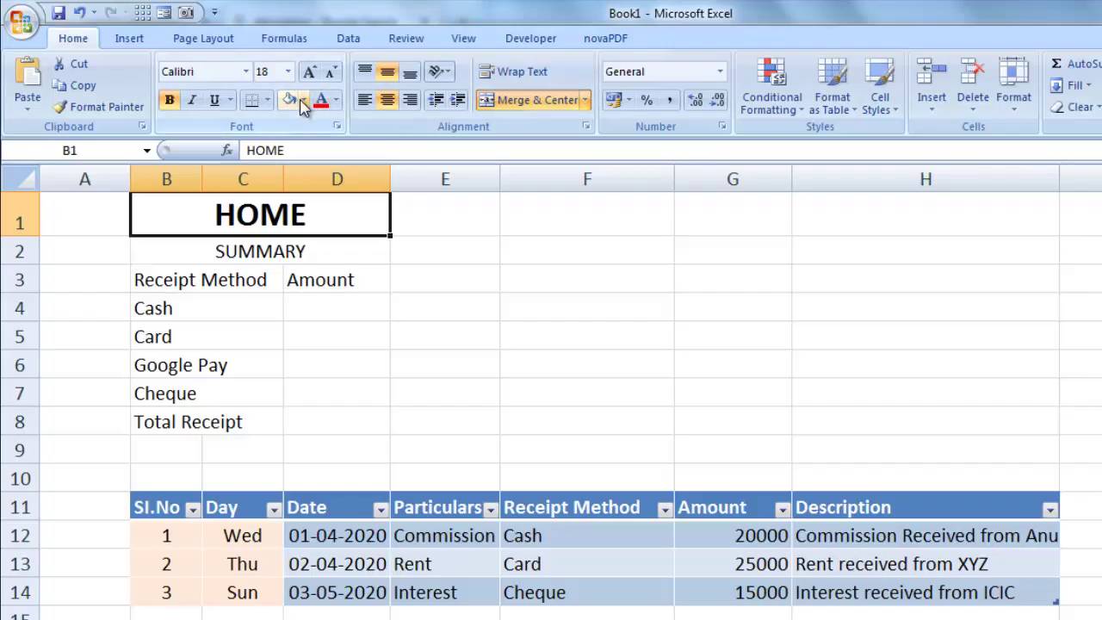
Give the HOME title a light blue fill and white font.
click(303, 101)
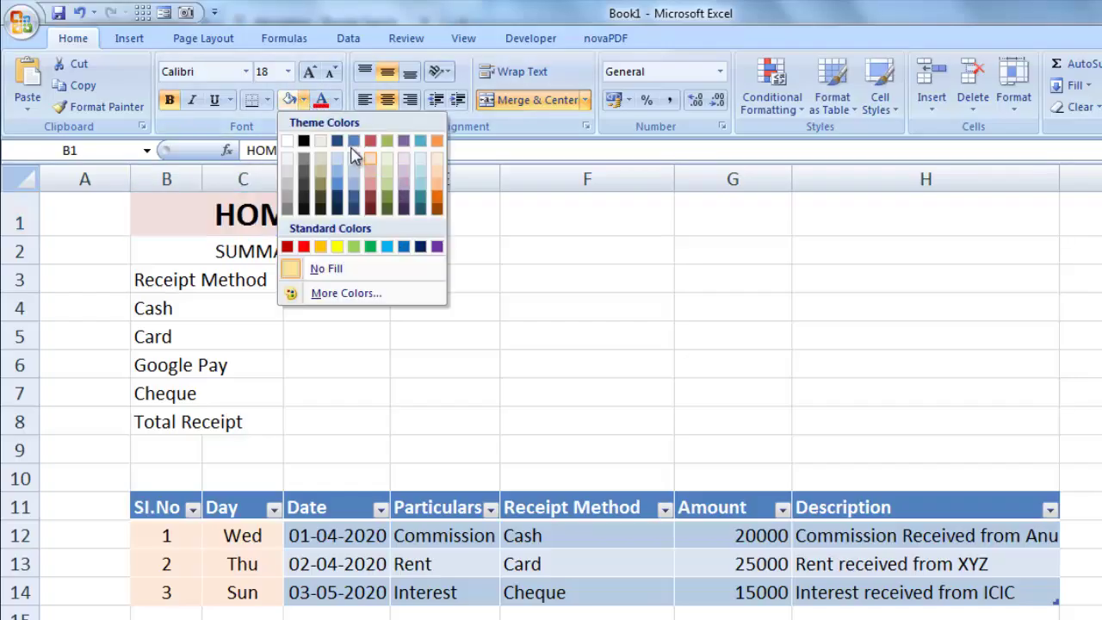
click(392, 247)
click(336, 100)
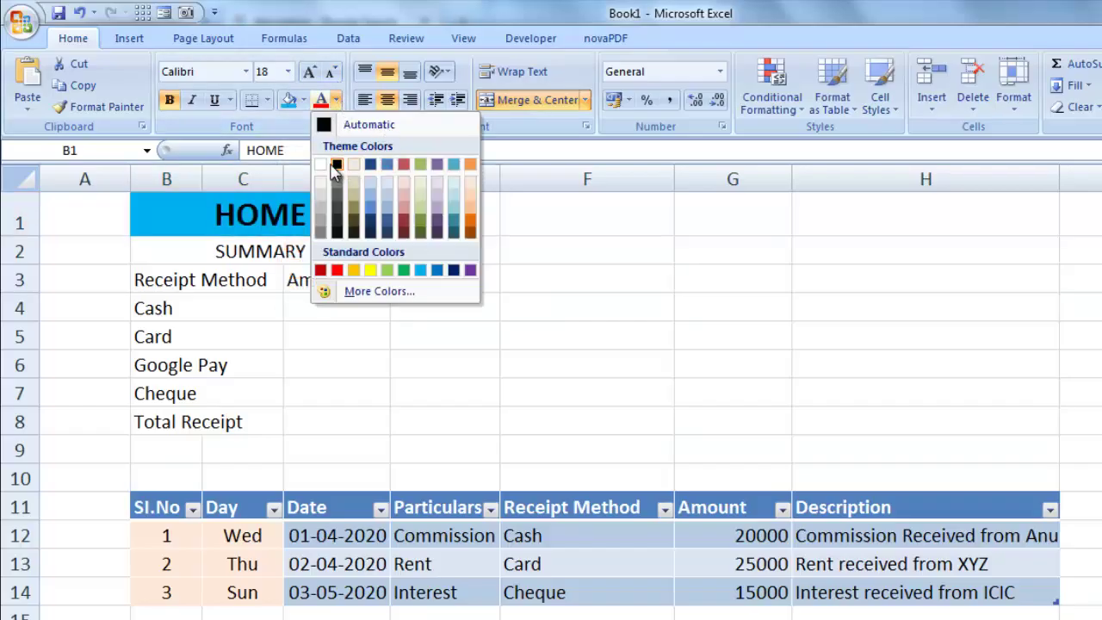
click(324, 163)
click(357, 278)
click(345, 204)
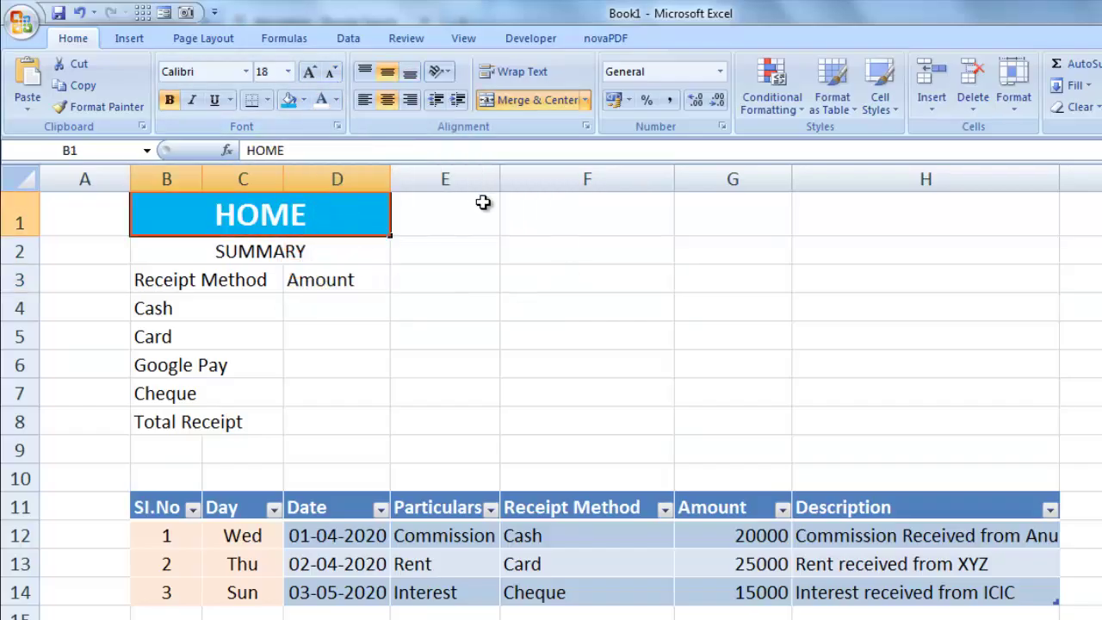
click(584, 215)
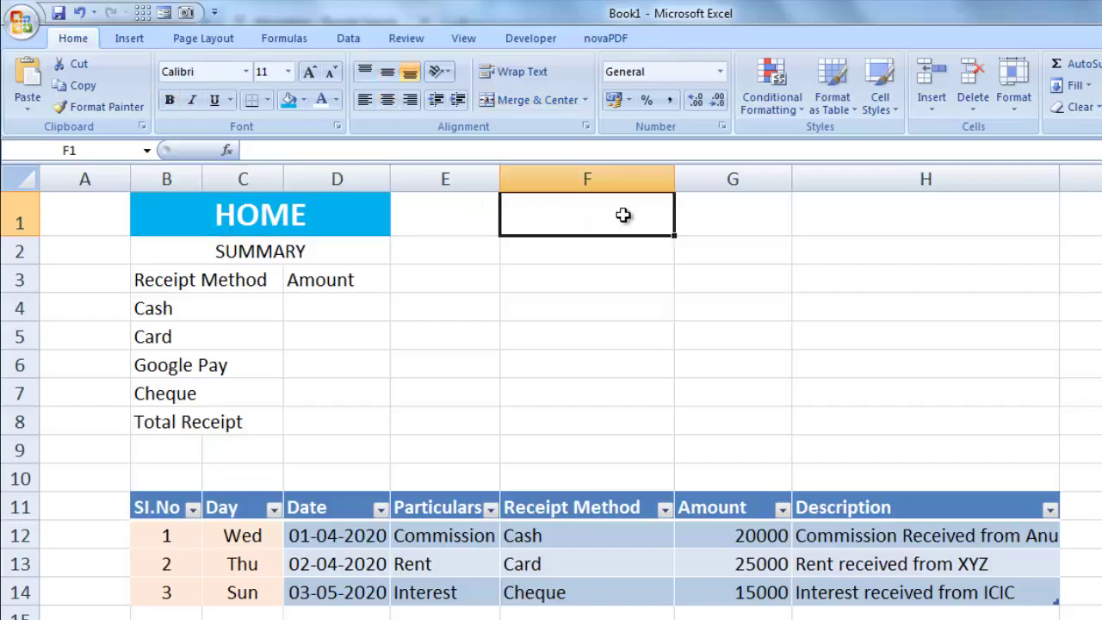
Merge and center F1:H1 and enter the title CUTECHINFO PVT LTD.
drag(623, 215, 873, 215)
drag(961, 215, 962, 215)
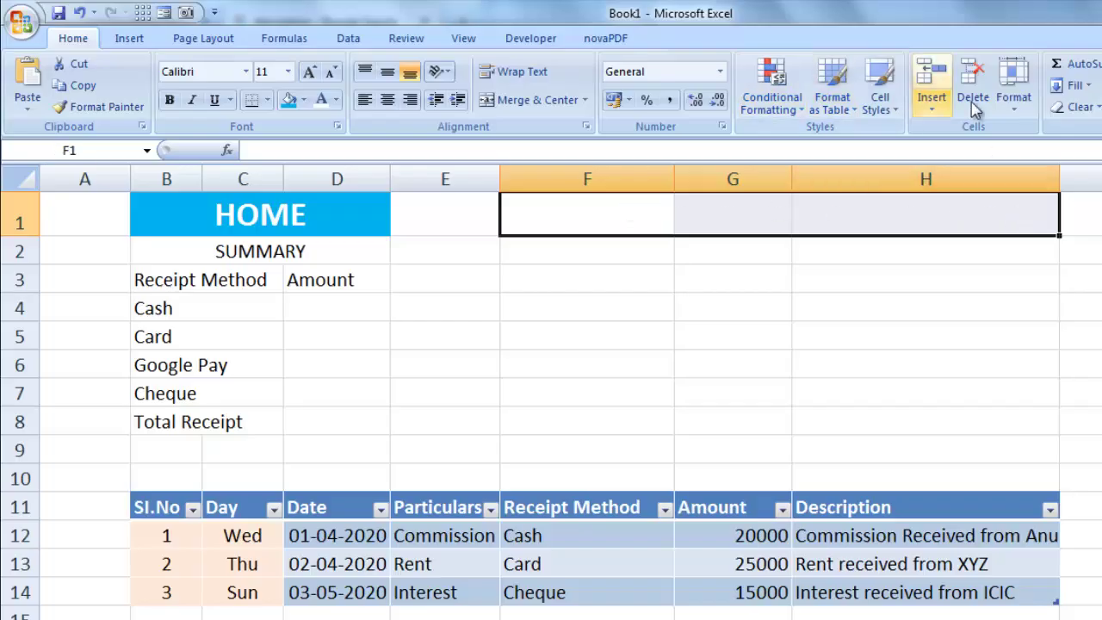
click(529, 100)
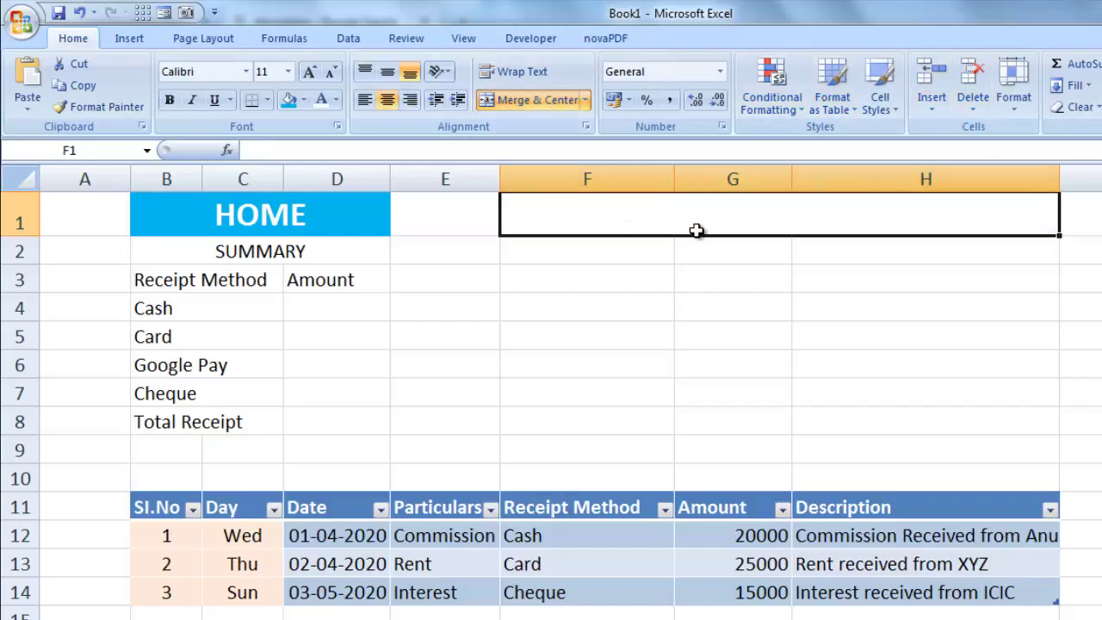
text(CU)
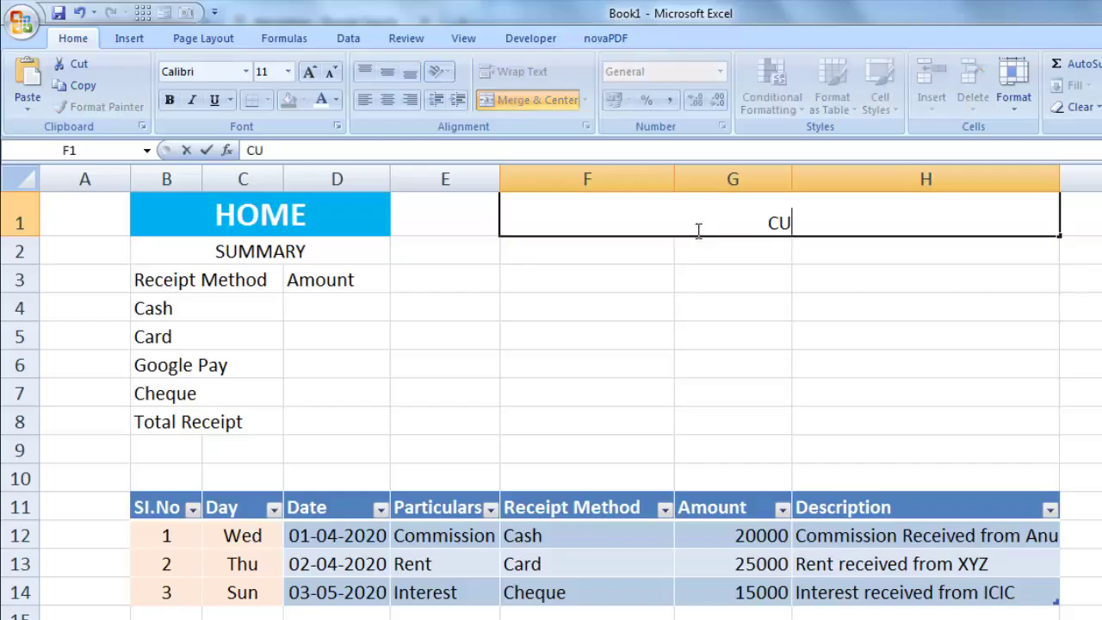
text(TECHINFO)
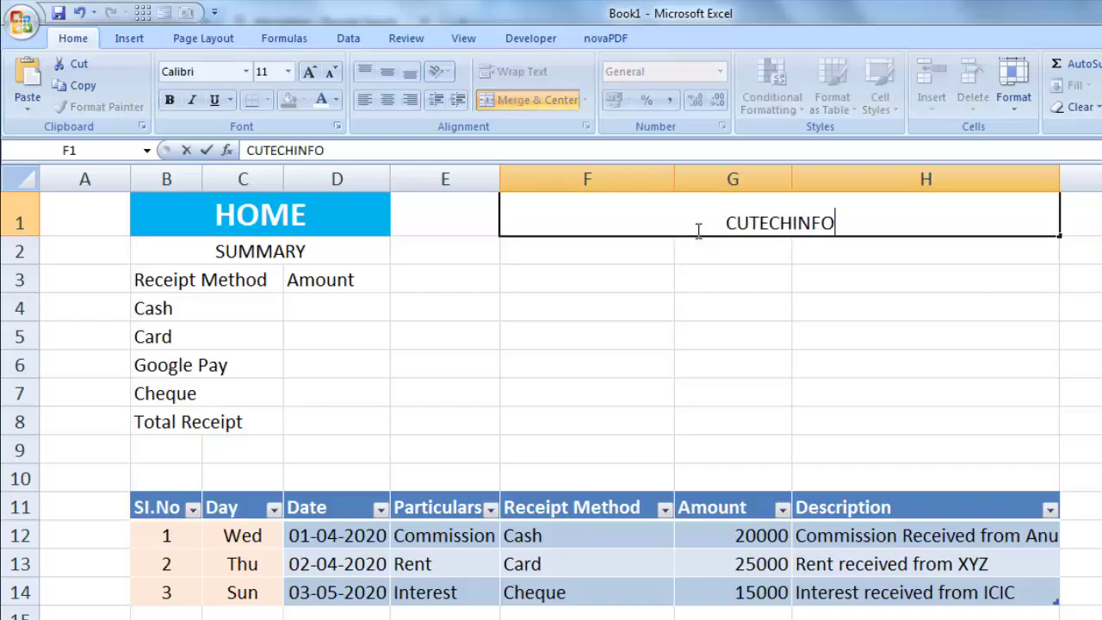
text( PVT LTD)
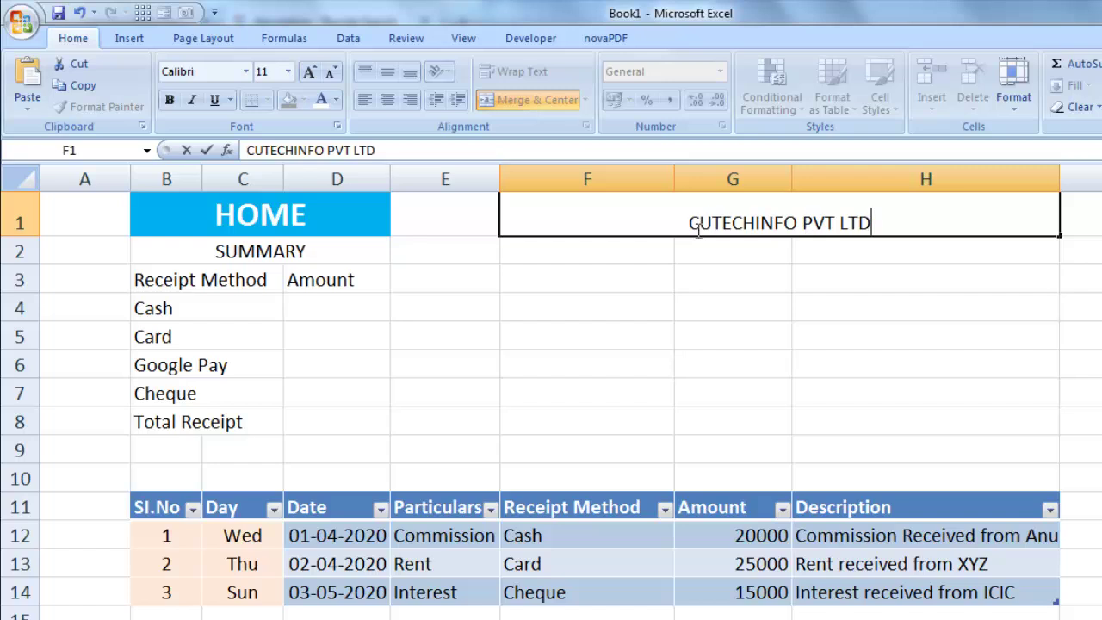
click(691, 261)
Make the banner bold, size 20, with an orange fill.
click(684, 215)
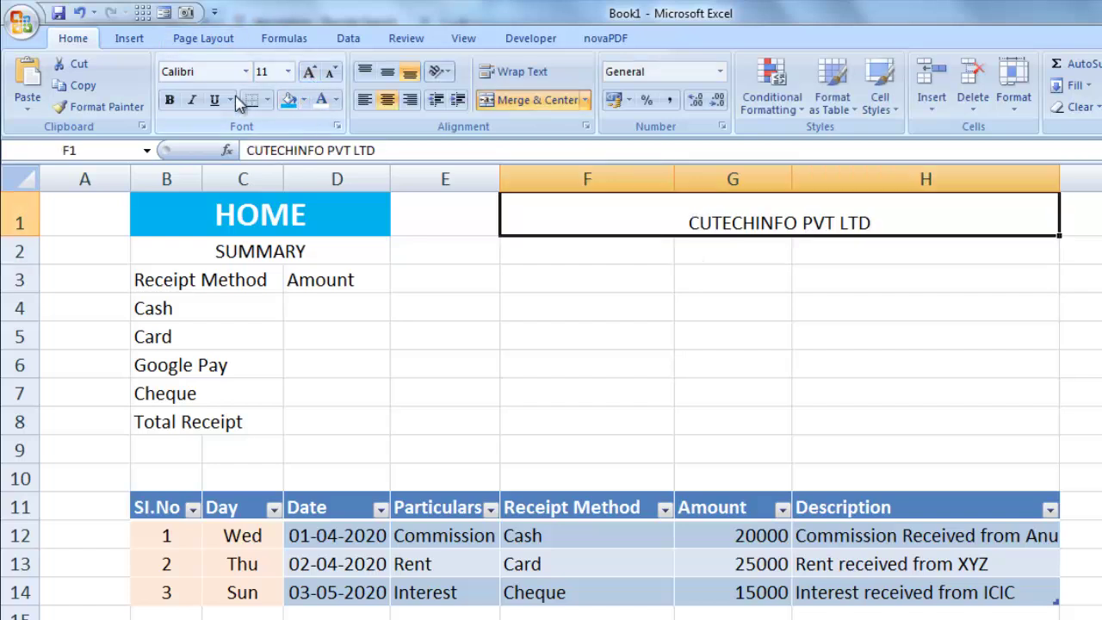
click(170, 100)
click(288, 72)
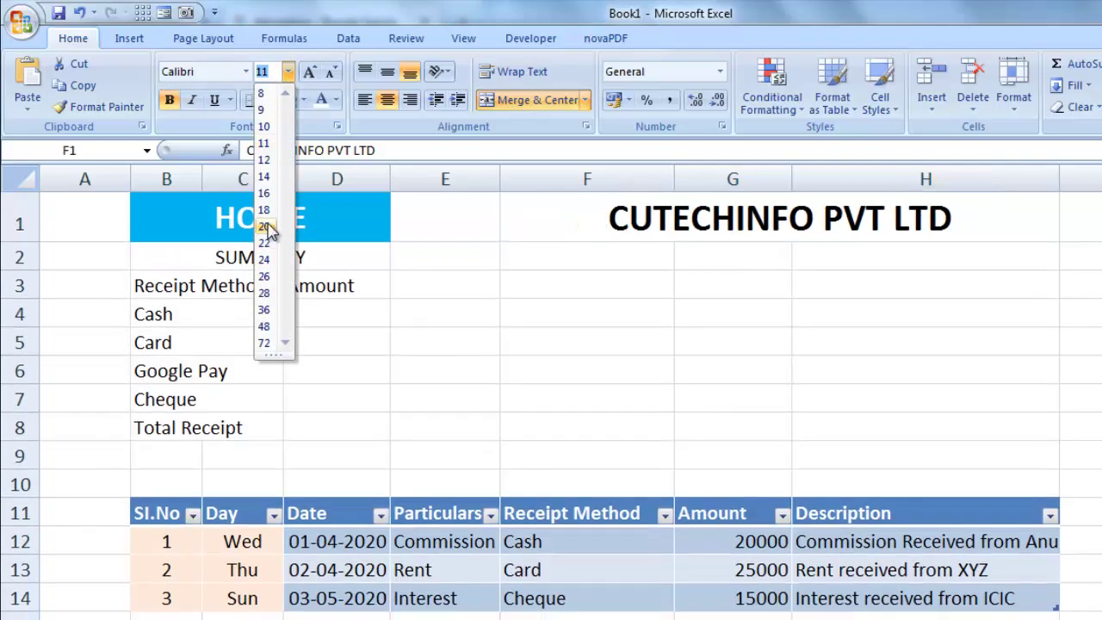
click(268, 228)
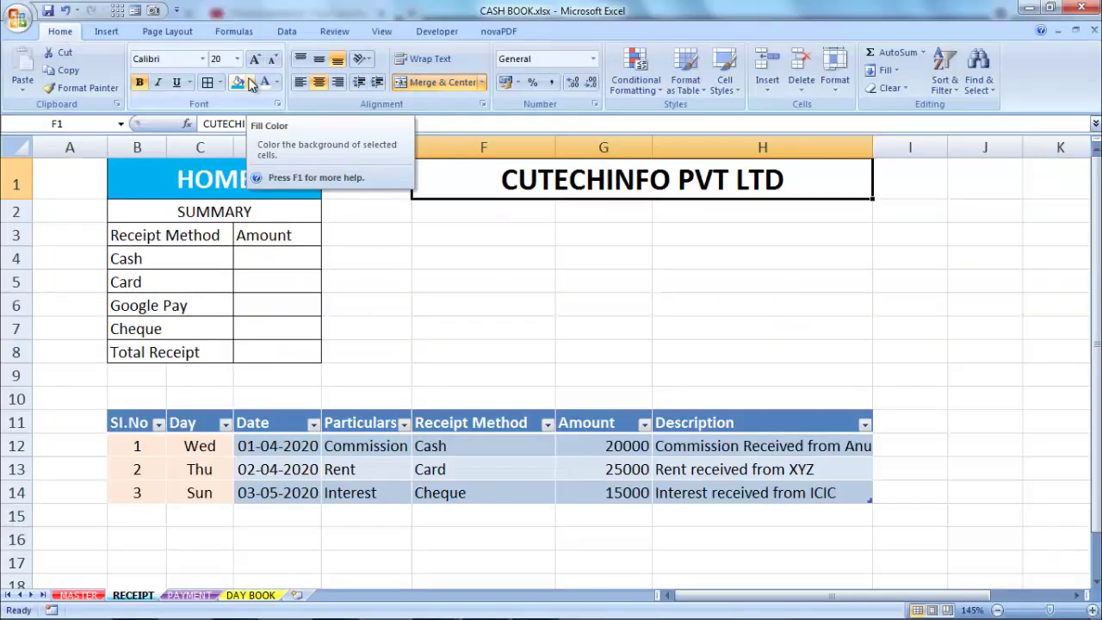
click(250, 84)
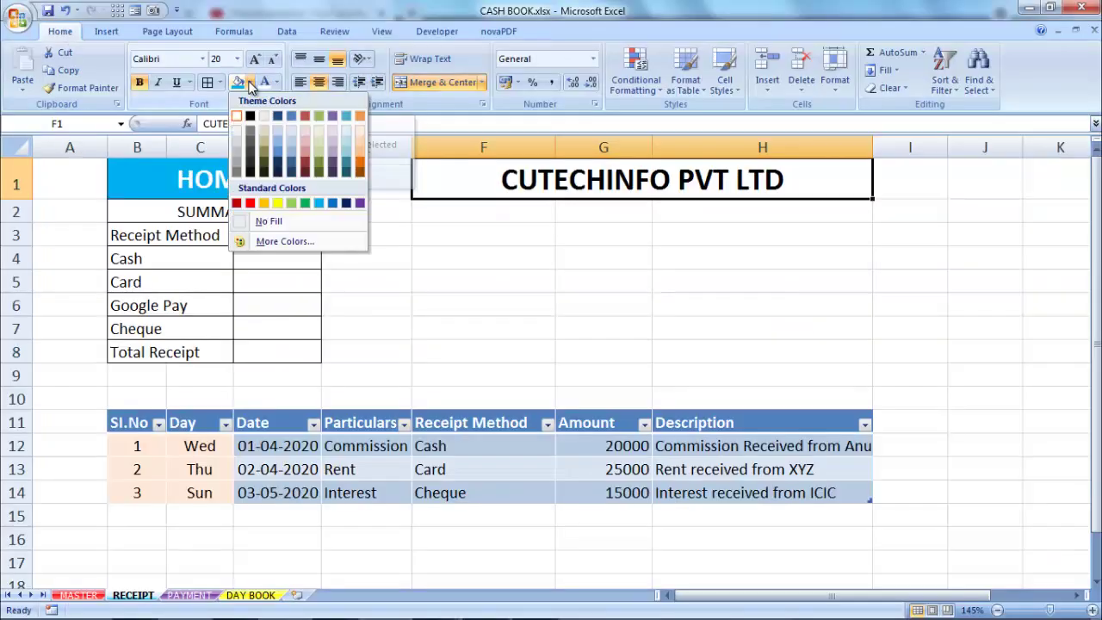
click(264, 204)
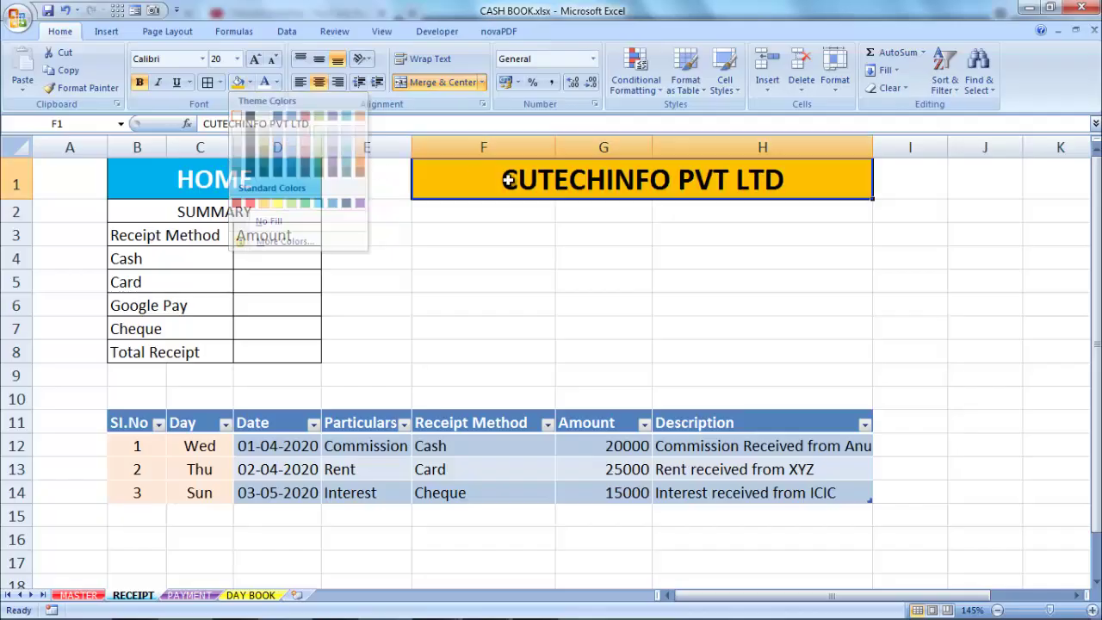
click(227, 212)
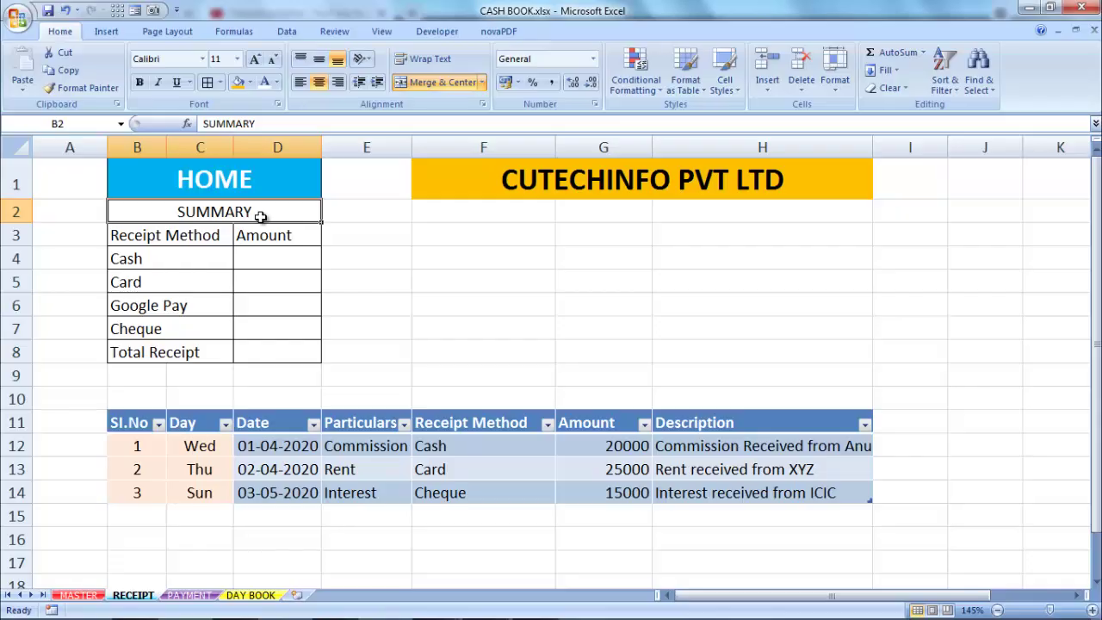
Bold SUMMARY, then give rows B3:D3 and B8:D8 a dark red fill with bold white text.
key(ctrl+b)
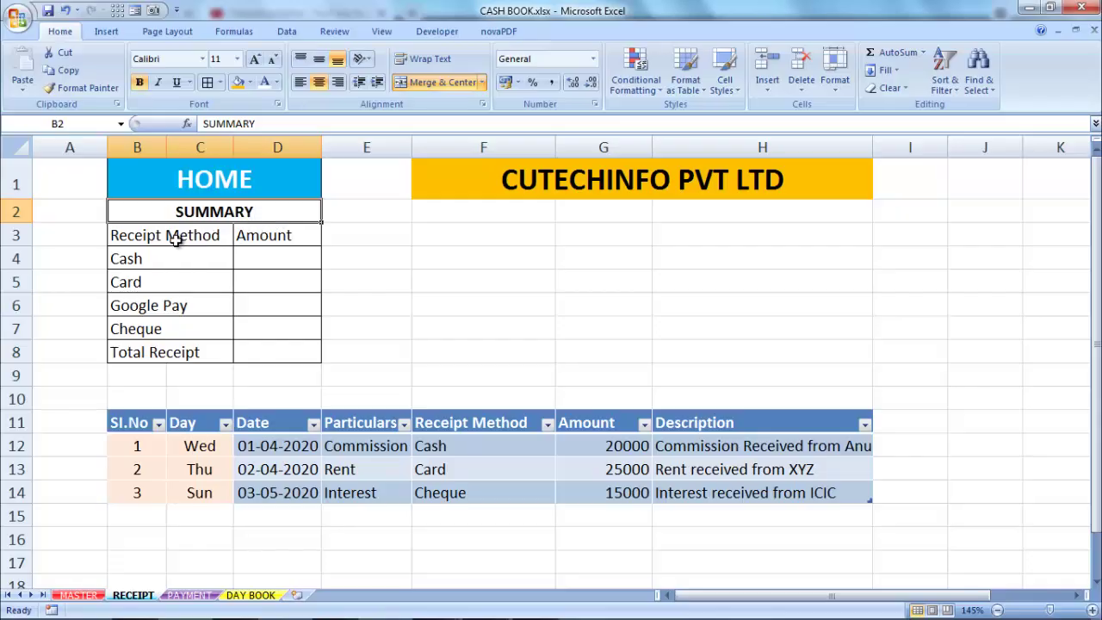
drag(175, 238, 268, 240)
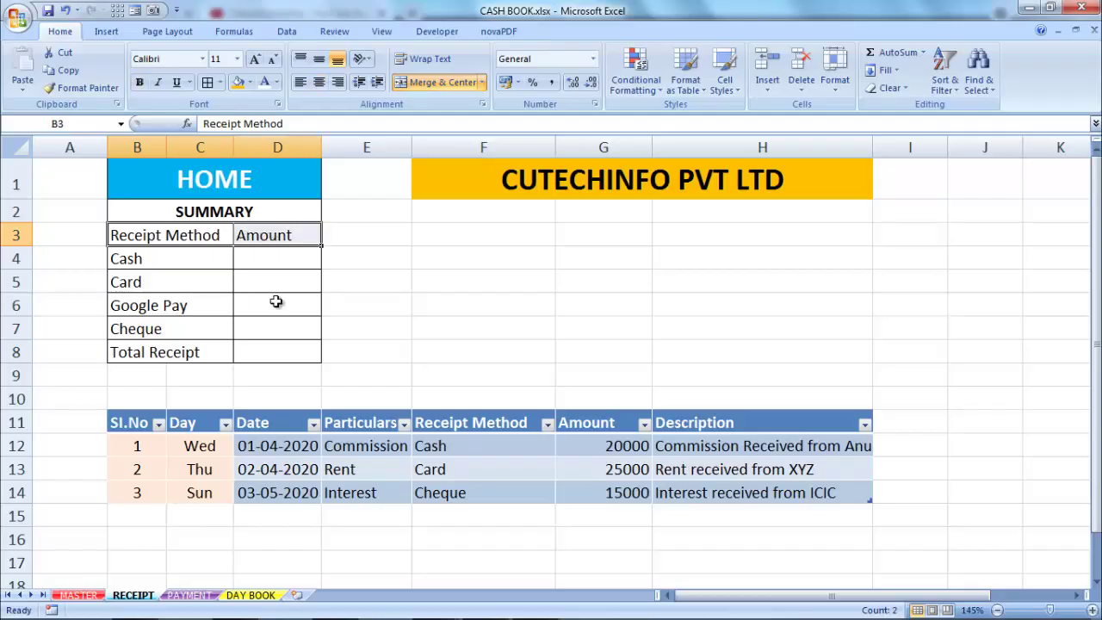
click(153, 352)
drag(236, 355, 270, 356)
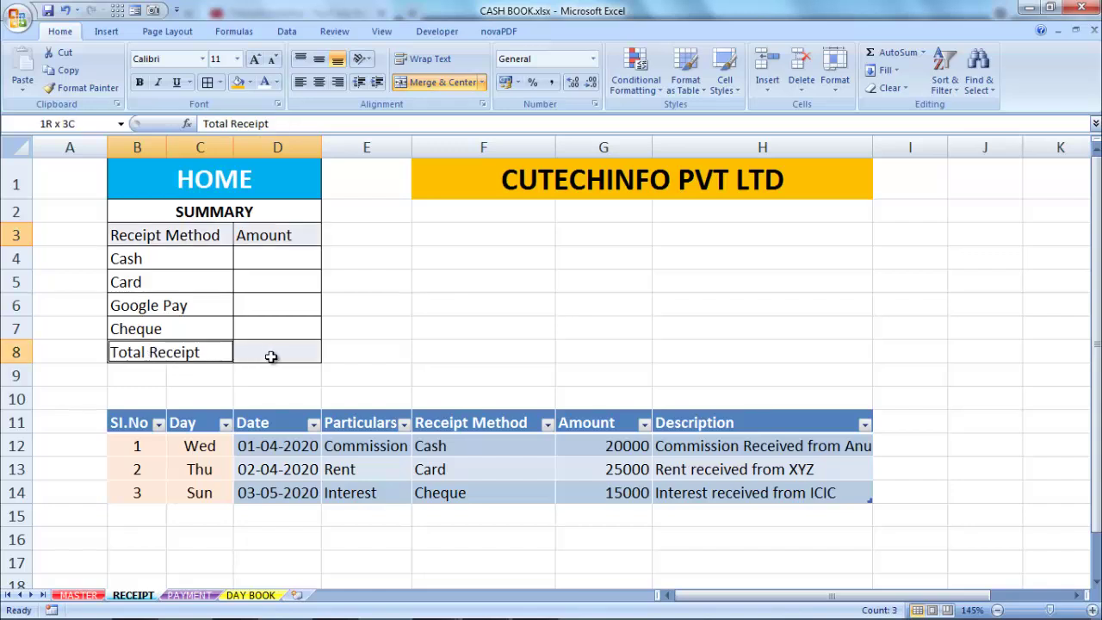
click(251, 83)
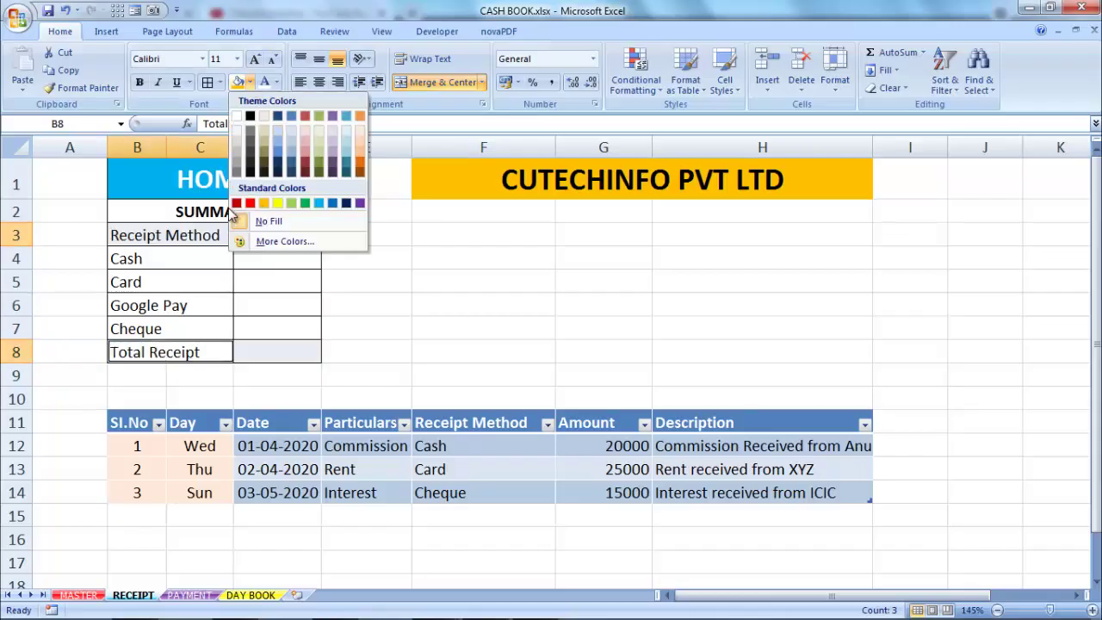
click(237, 204)
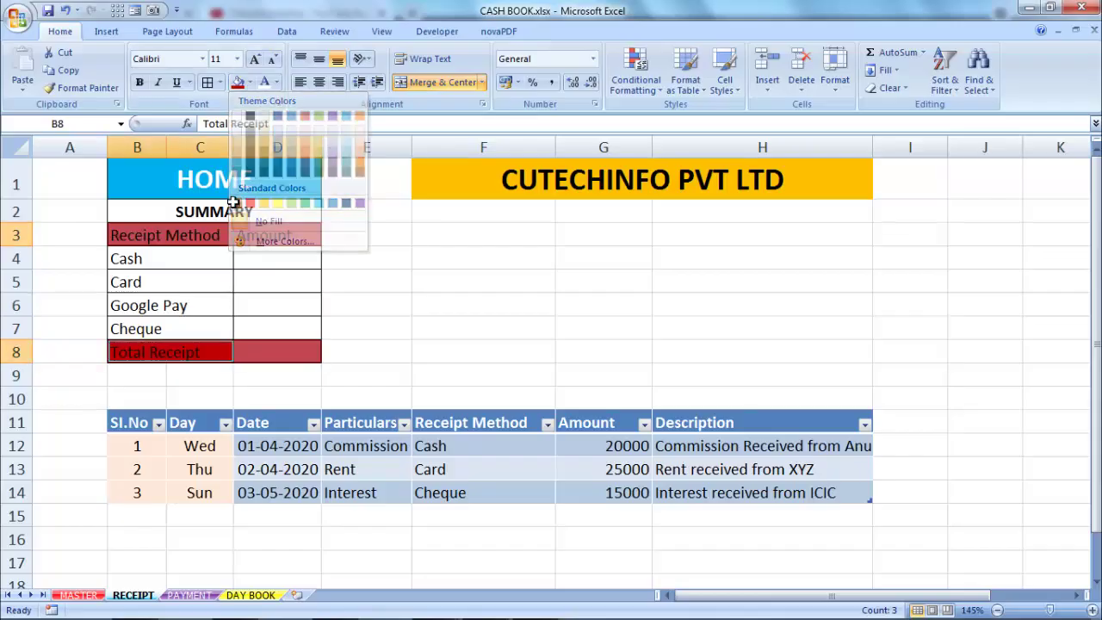
click(266, 82)
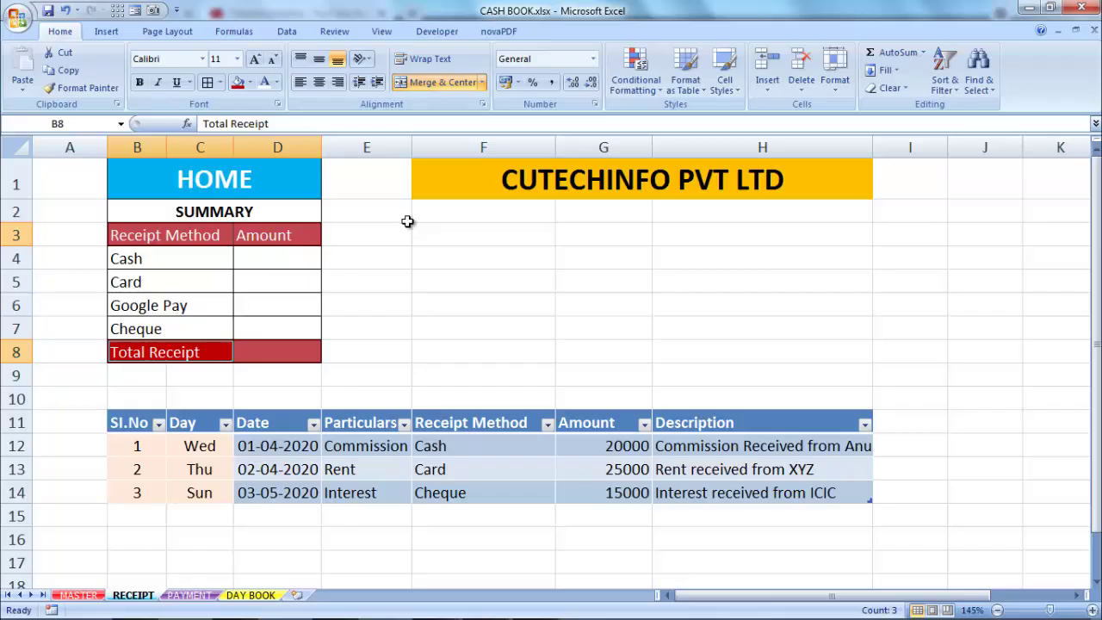
key(ctrl+b)
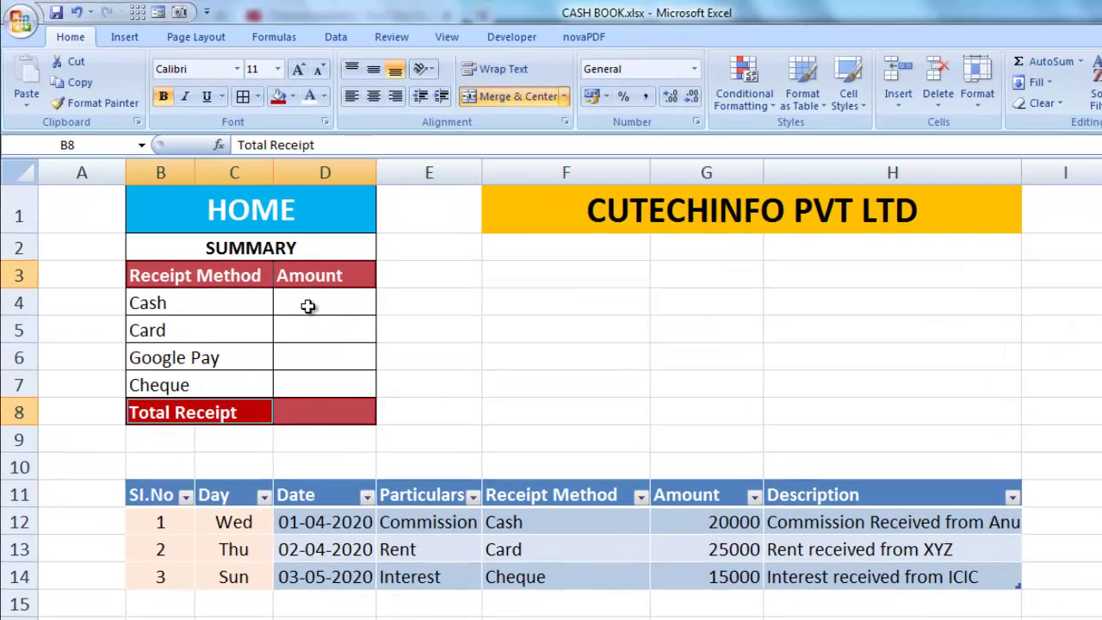
In D4, begin =SUMIF( with the table's Receipt Method column (F12:F14) as the range.
click(321, 304)
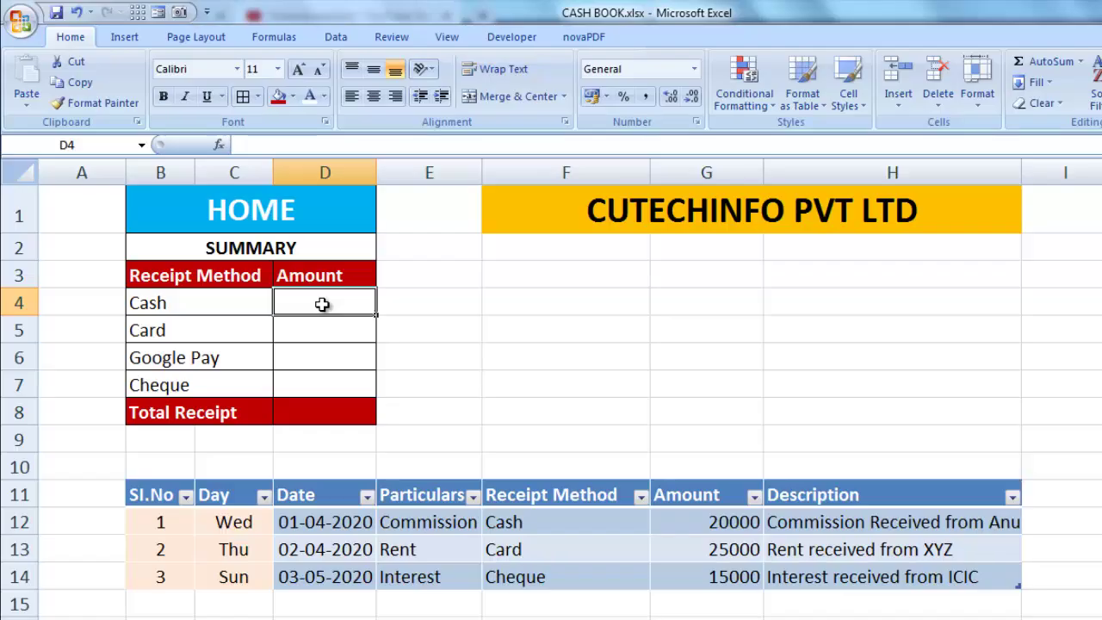
text(=SU)
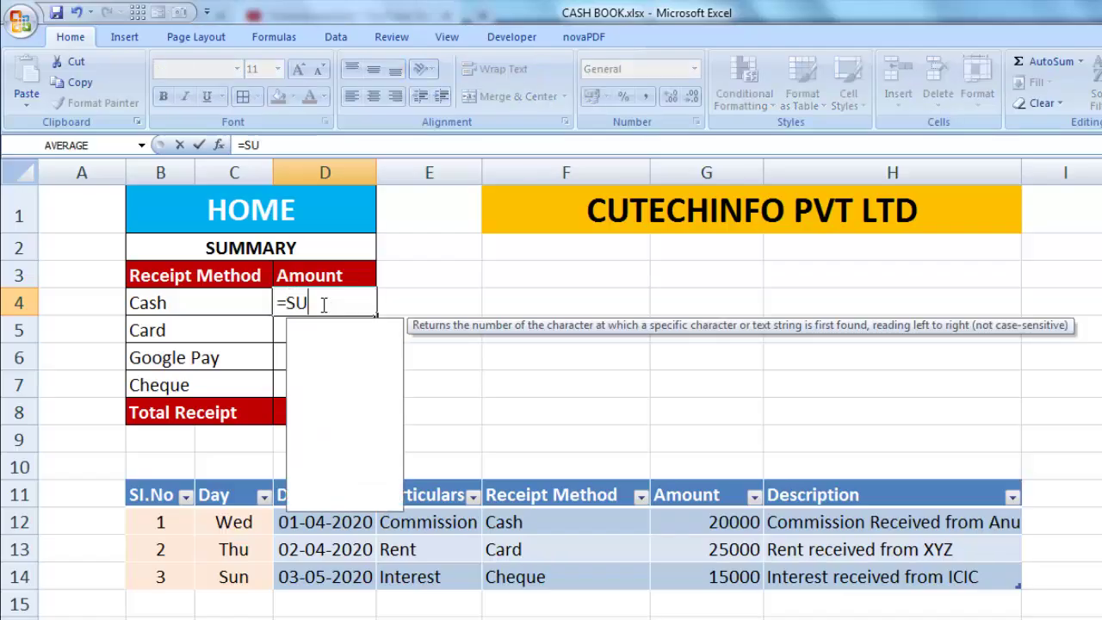
text(MIF)
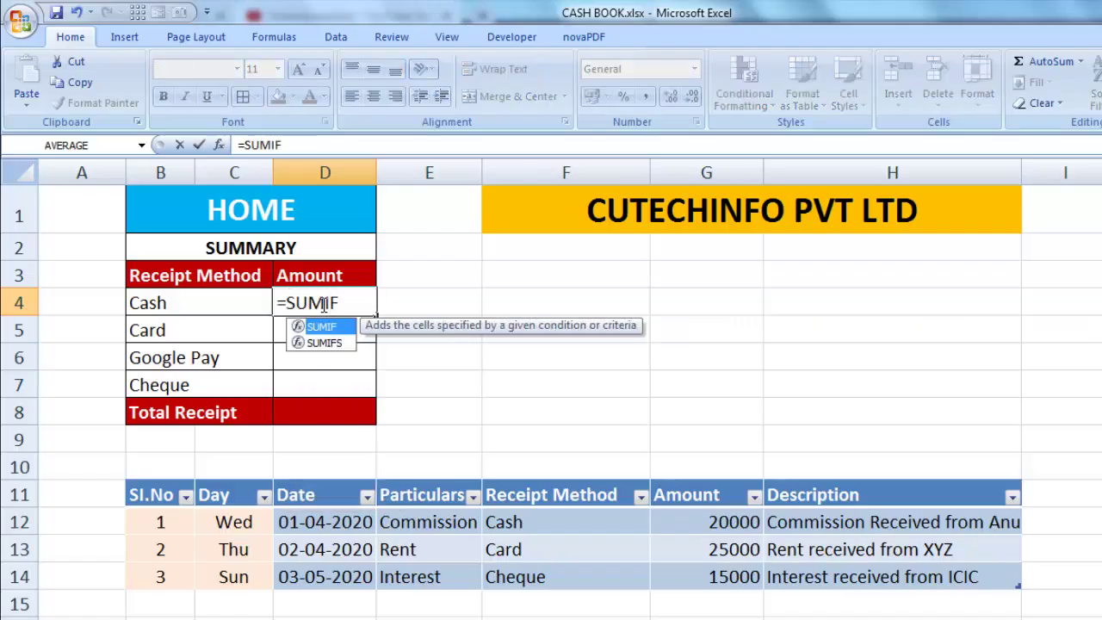
text(()
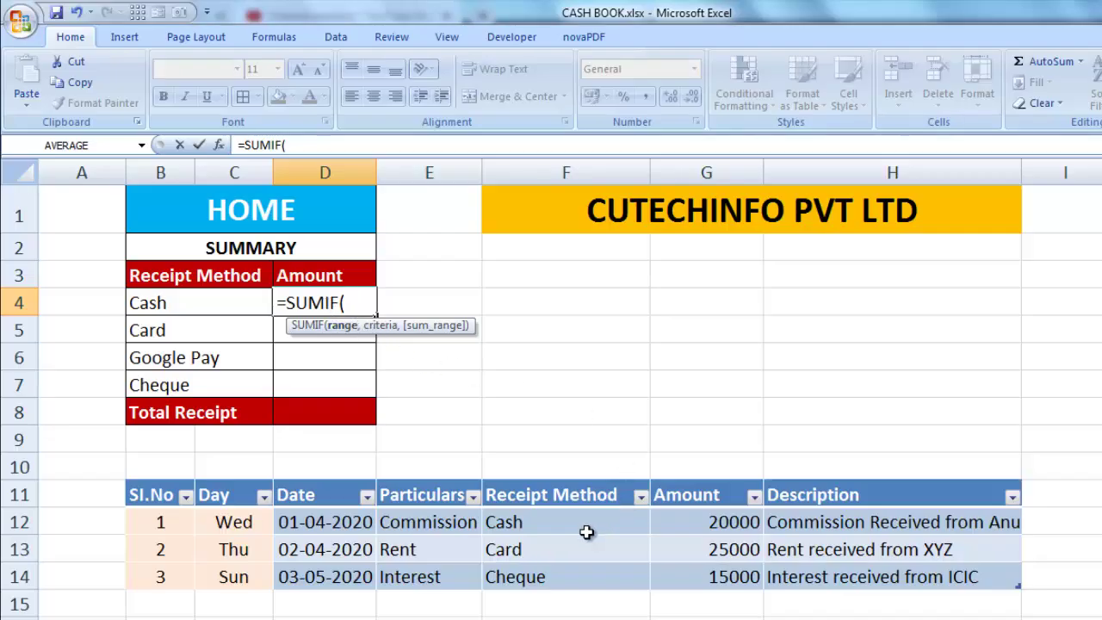
drag(588, 522, 590, 570)
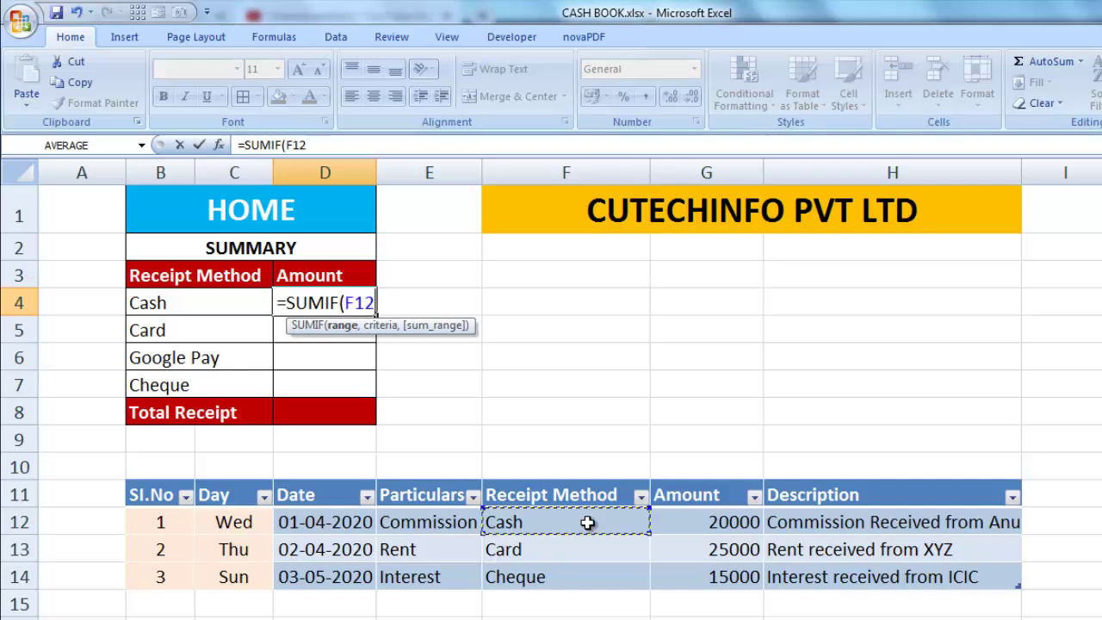
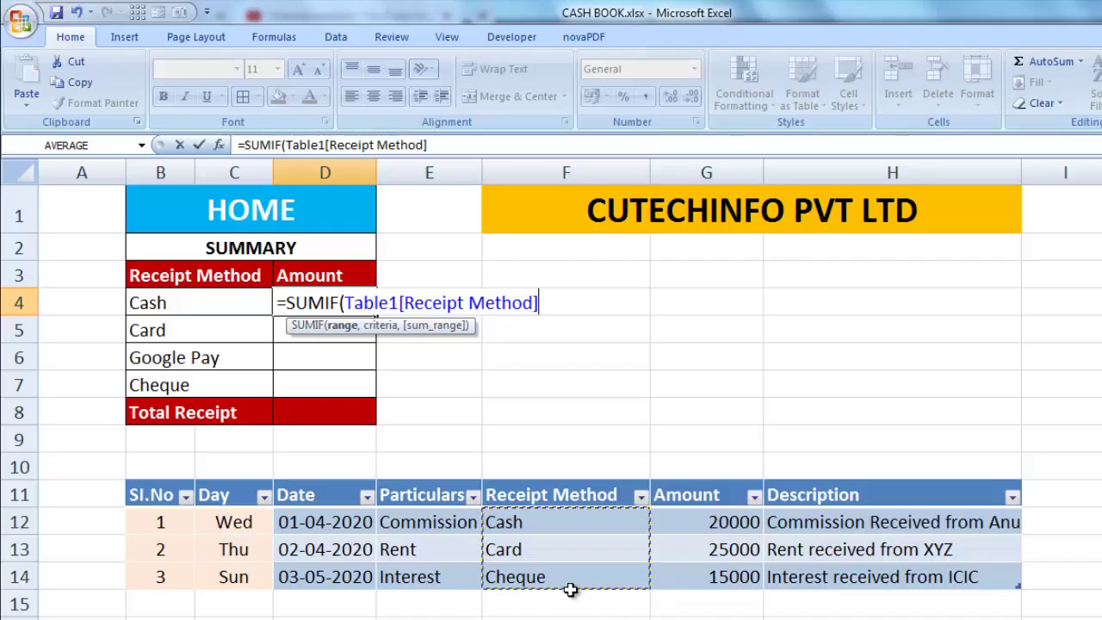
Complete =SUMIF(Table1[Receipt Method],B4,Table1[Amount]) in D4 and fill it down to D7.
text(,)
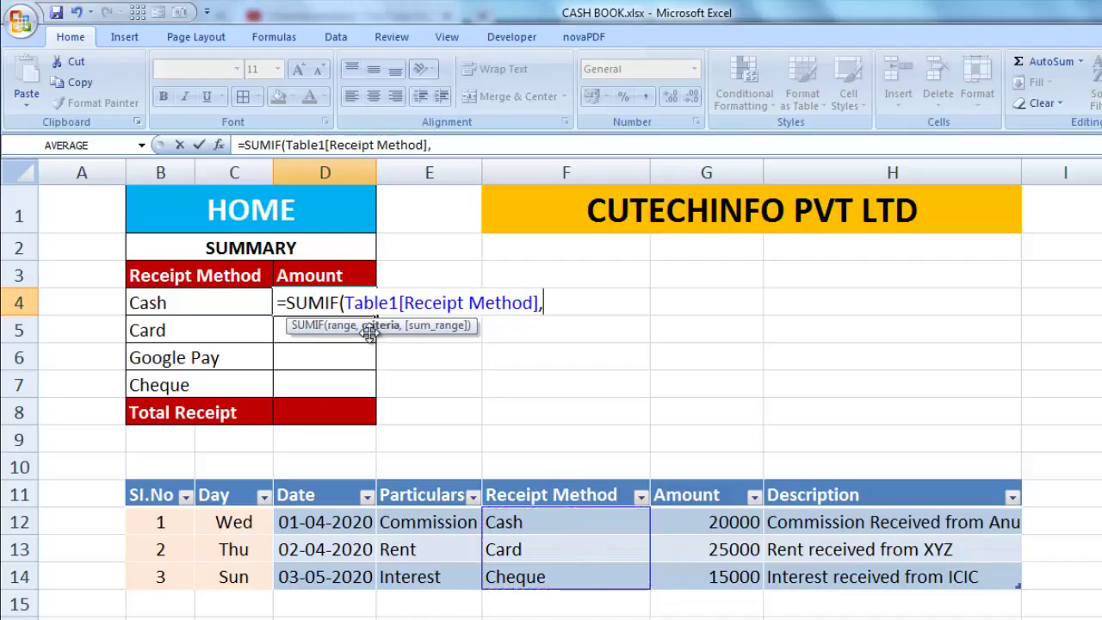
click(197, 303)
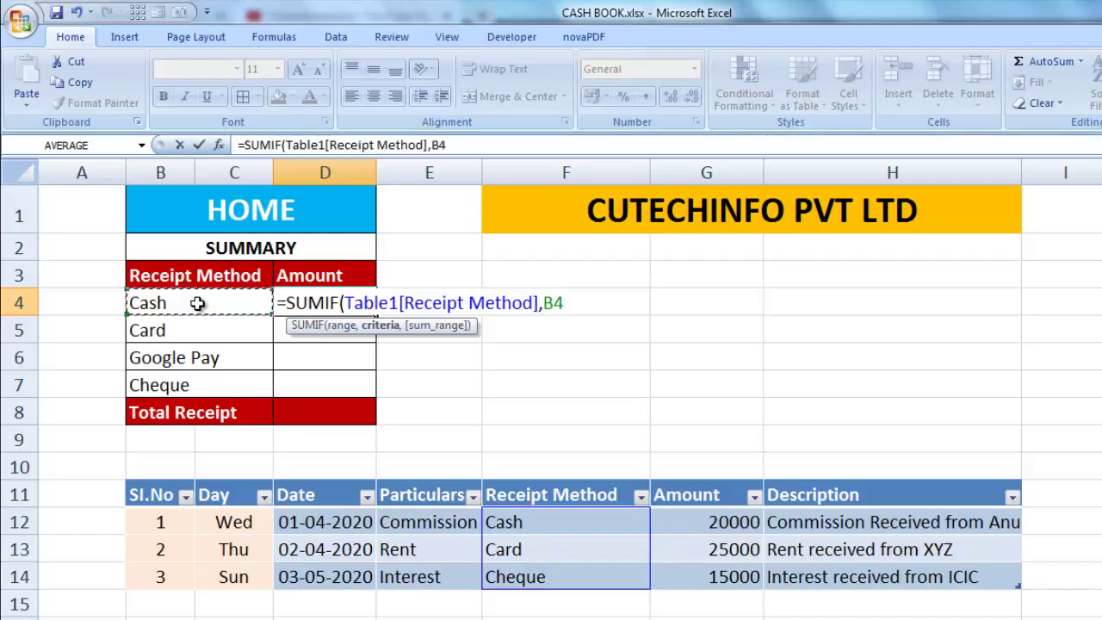
text(,)
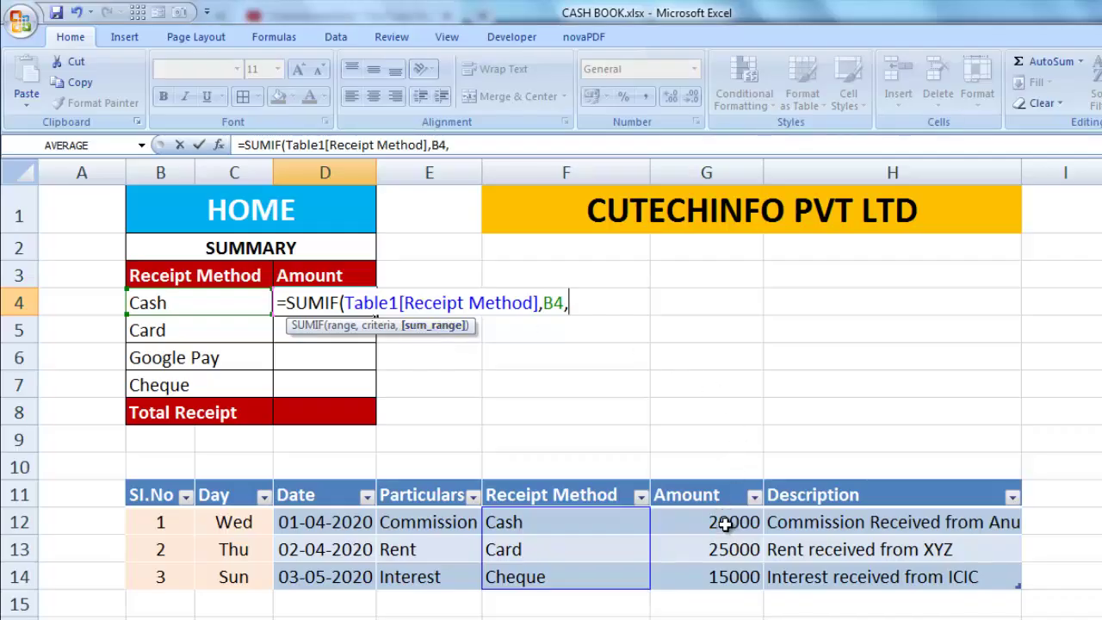
drag(728, 522, 733, 568)
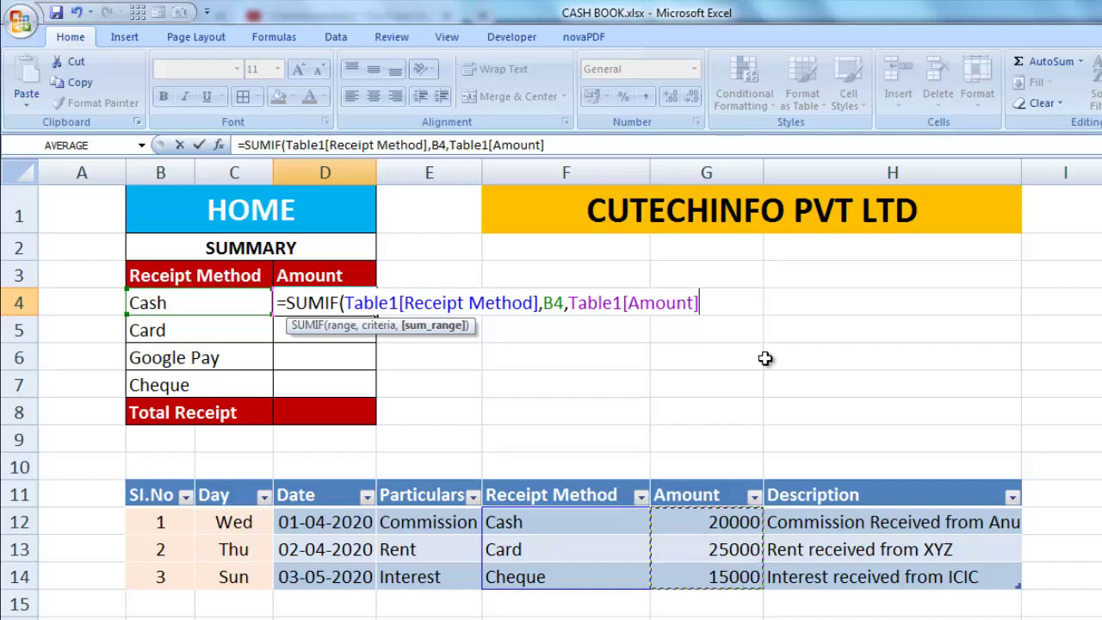
key(Return)
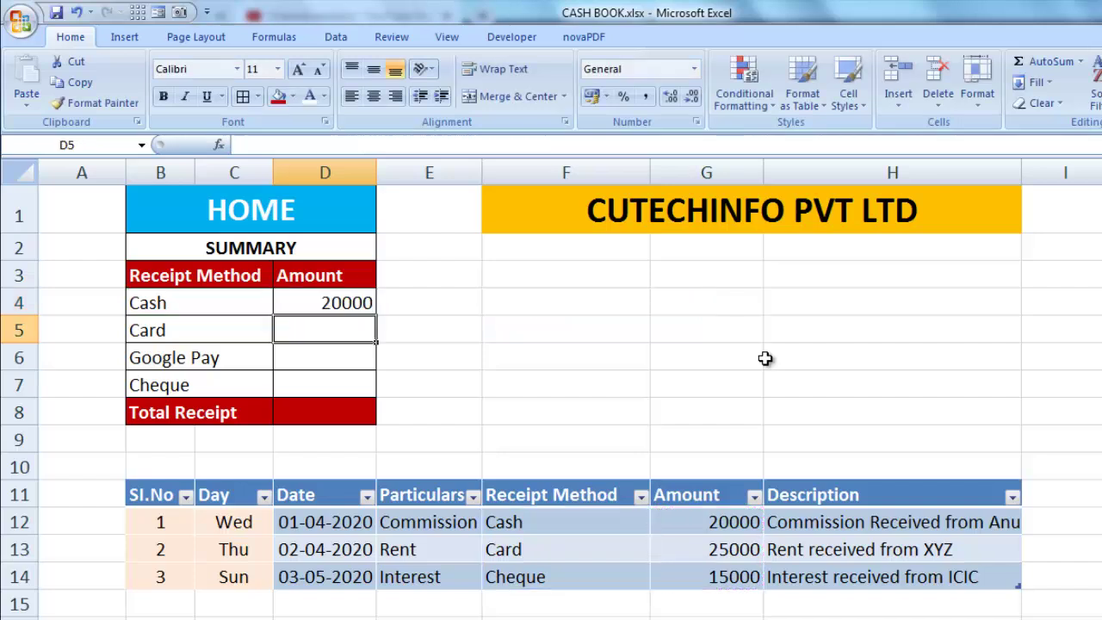
click(353, 297)
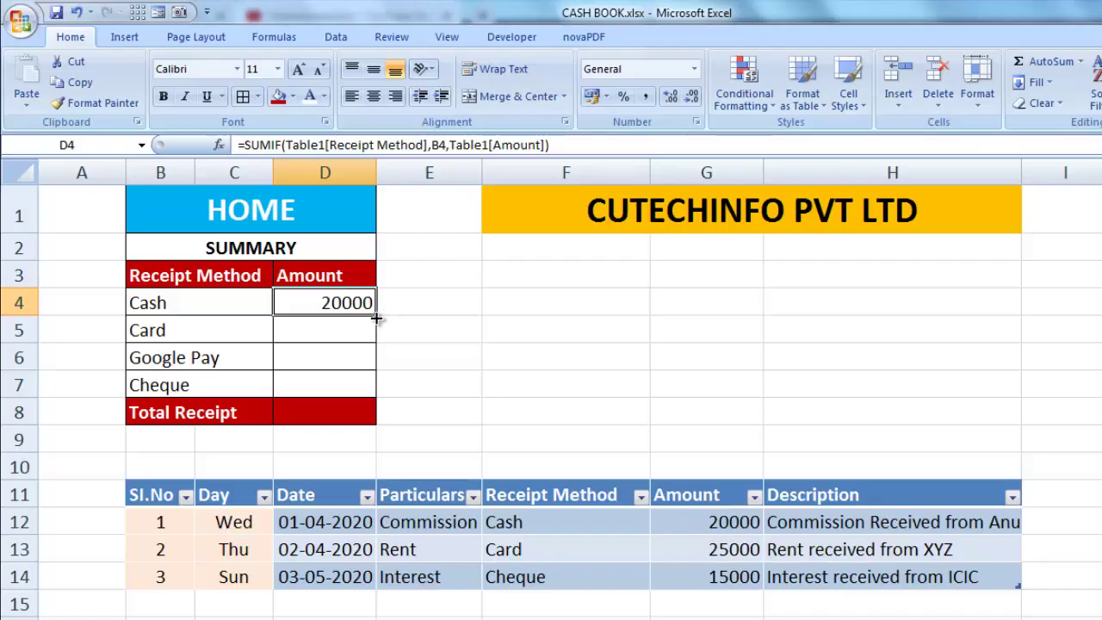
drag(377, 328, 376, 392)
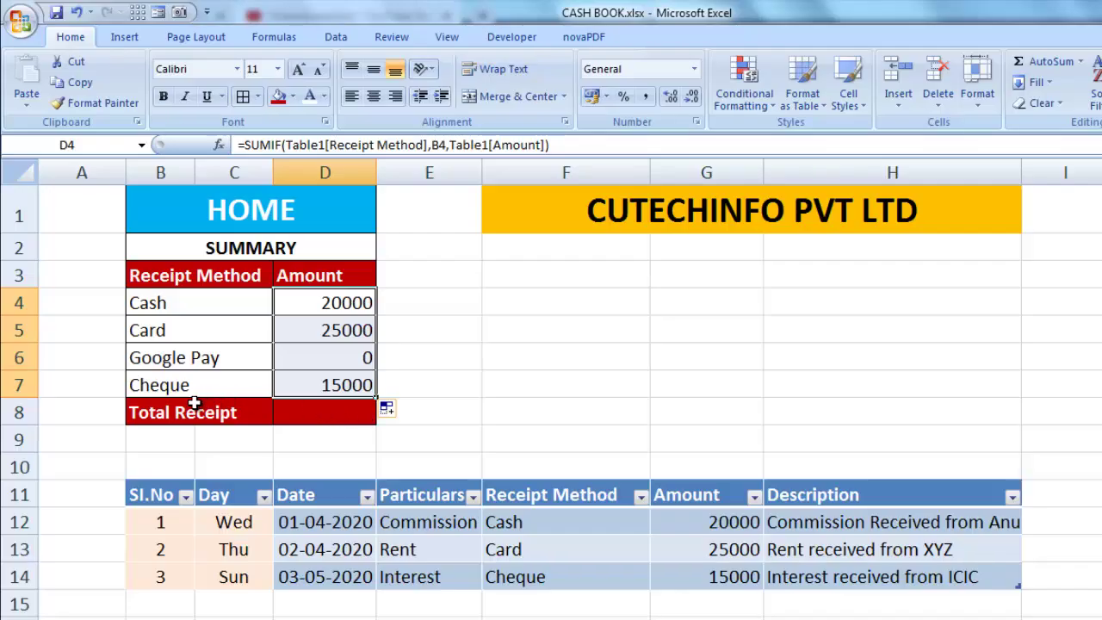
Use AutoSum to put =SUM(D4:D7) in D8, giving a Total Receipt of 60000.
click(226, 414)
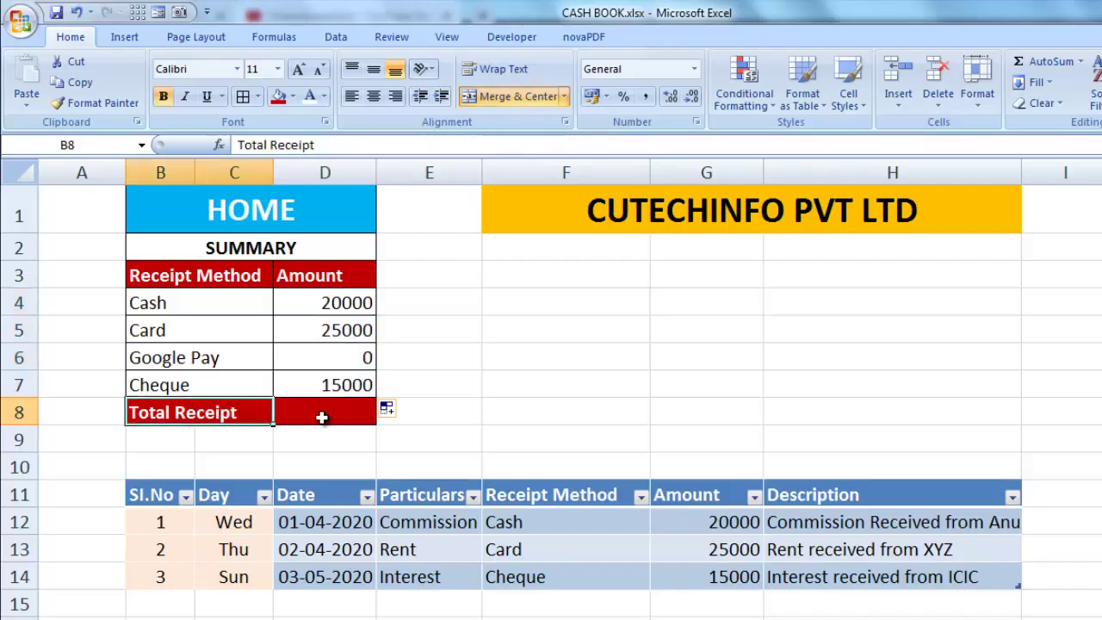
click(330, 416)
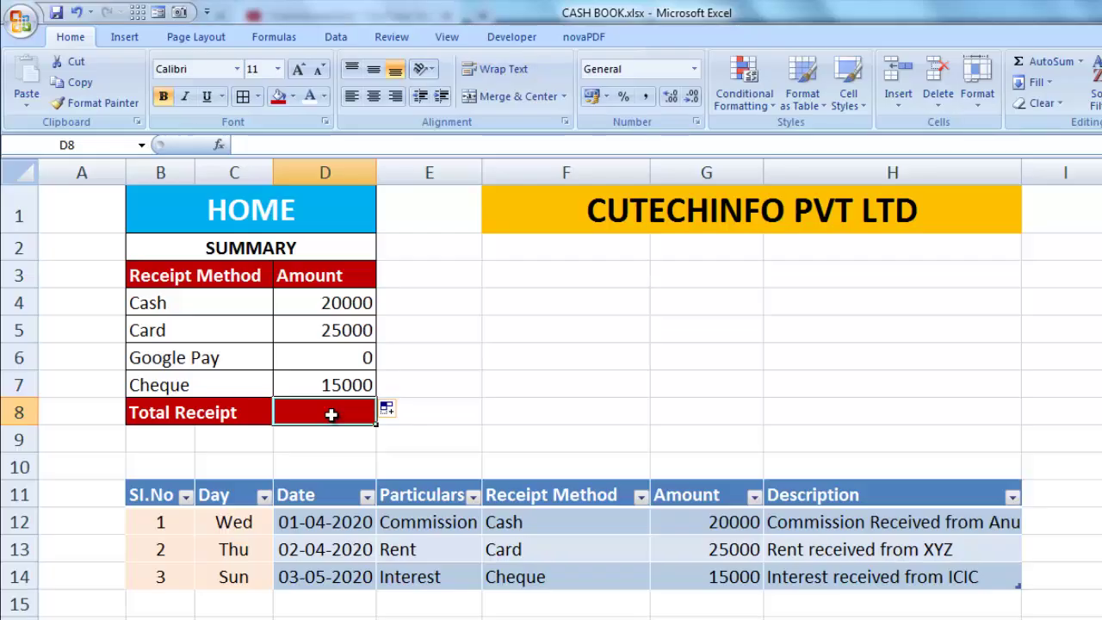
key(alt+equal)
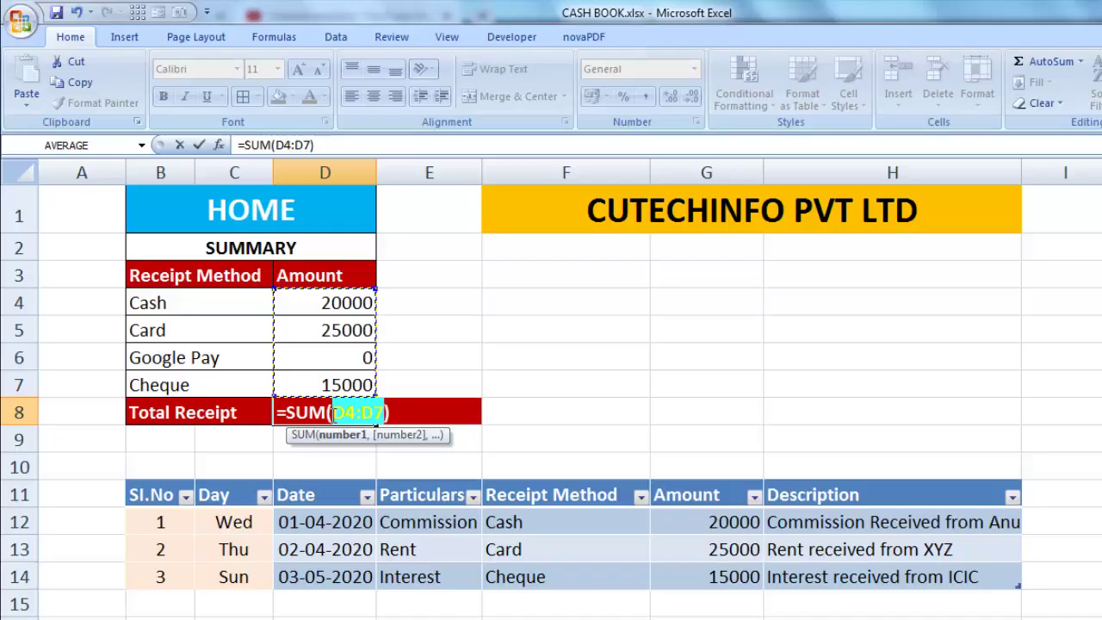
key(Return)
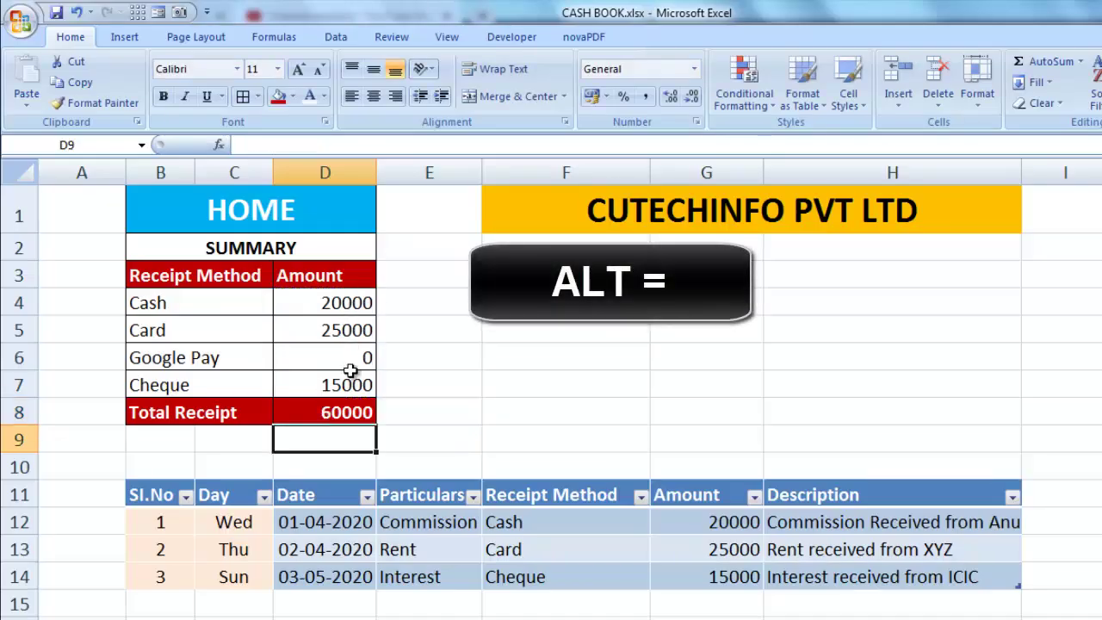
click(326, 413)
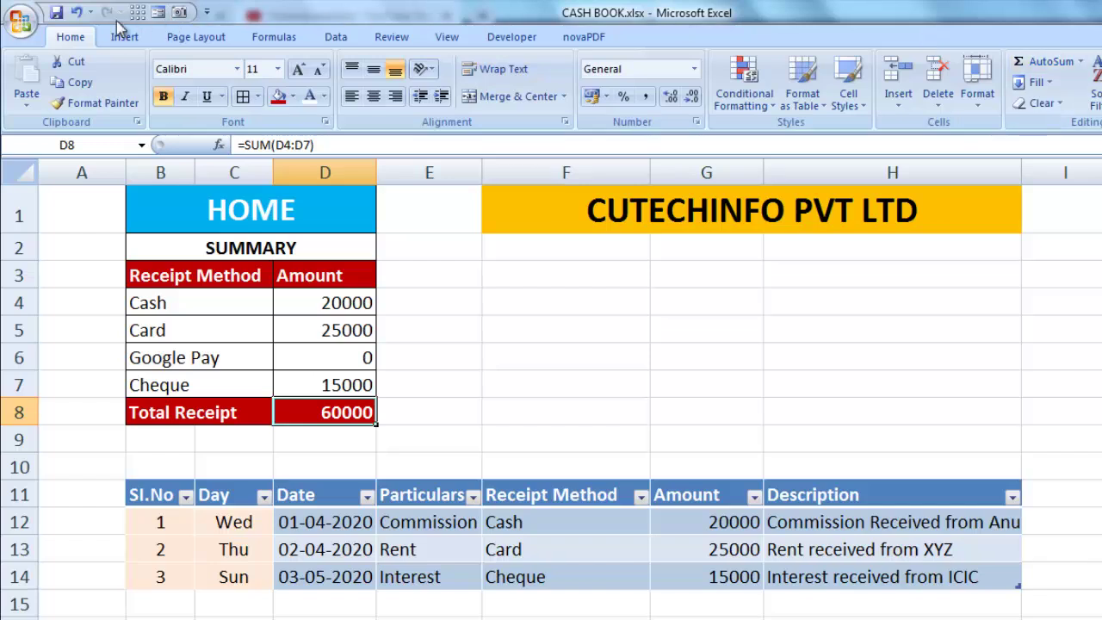
click(1081, 62)
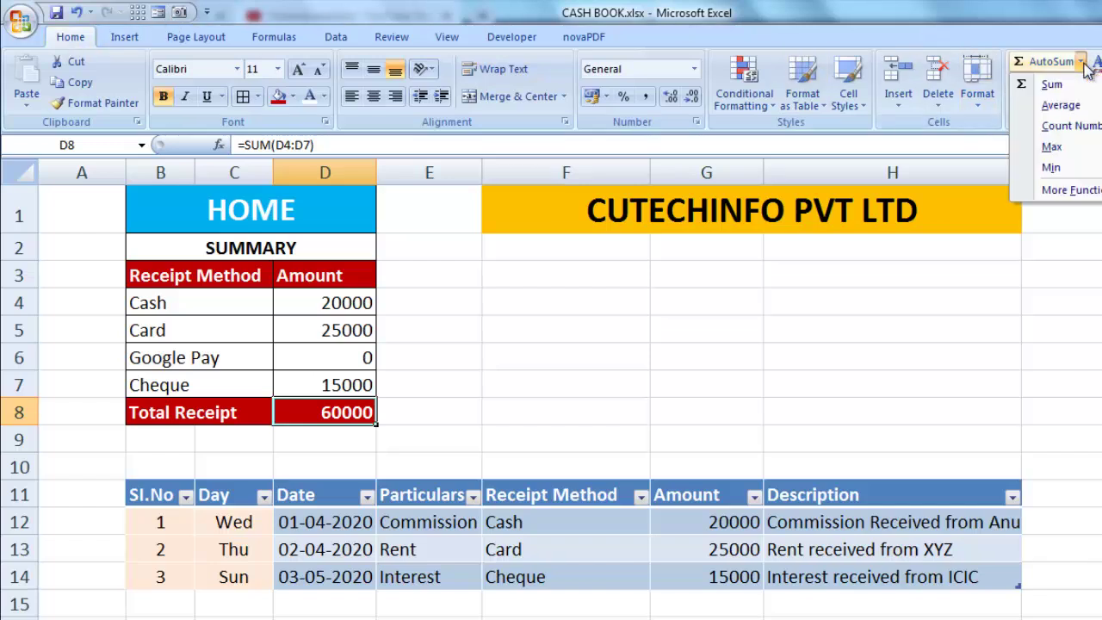
click(577, 347)
click(439, 388)
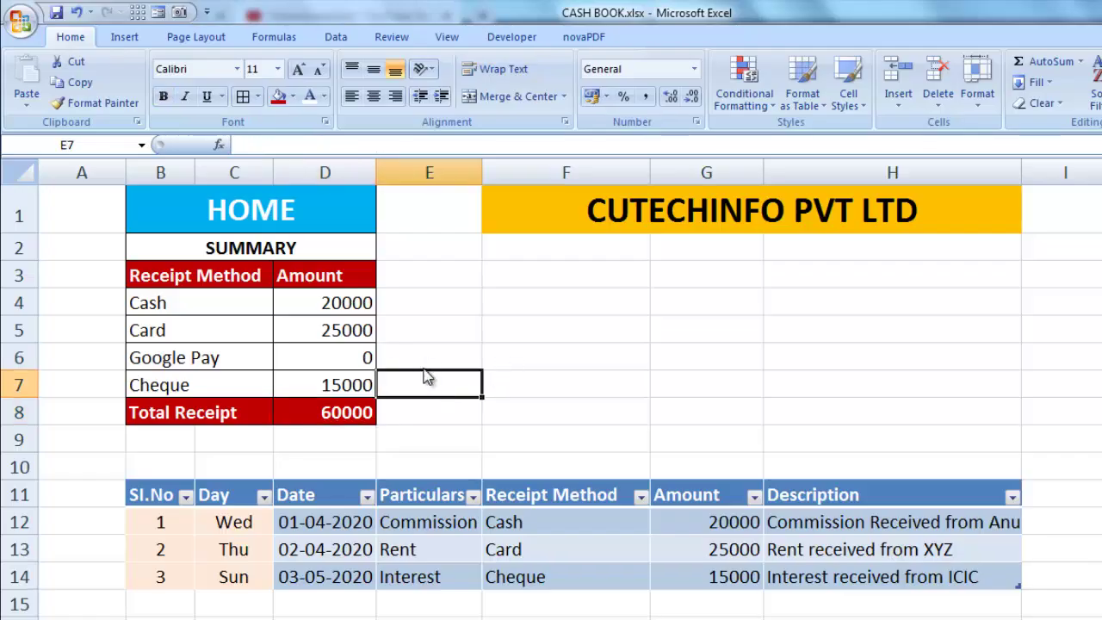
click(320, 306)
Review the Cash and Card SUMIF totals against the row 13 Card entry.
click(189, 313)
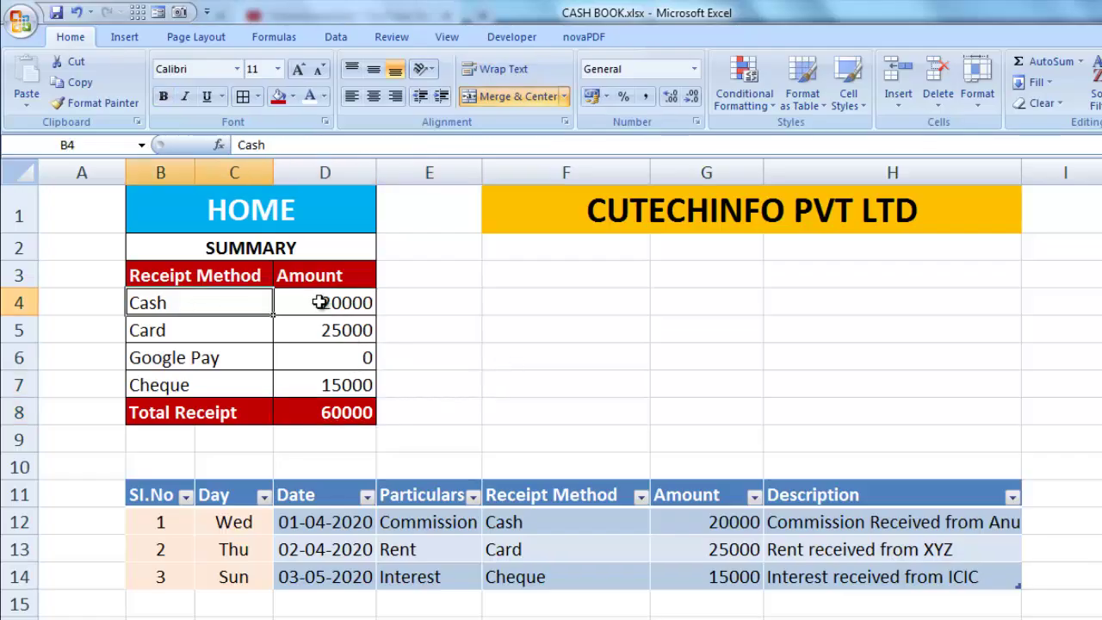
click(353, 301)
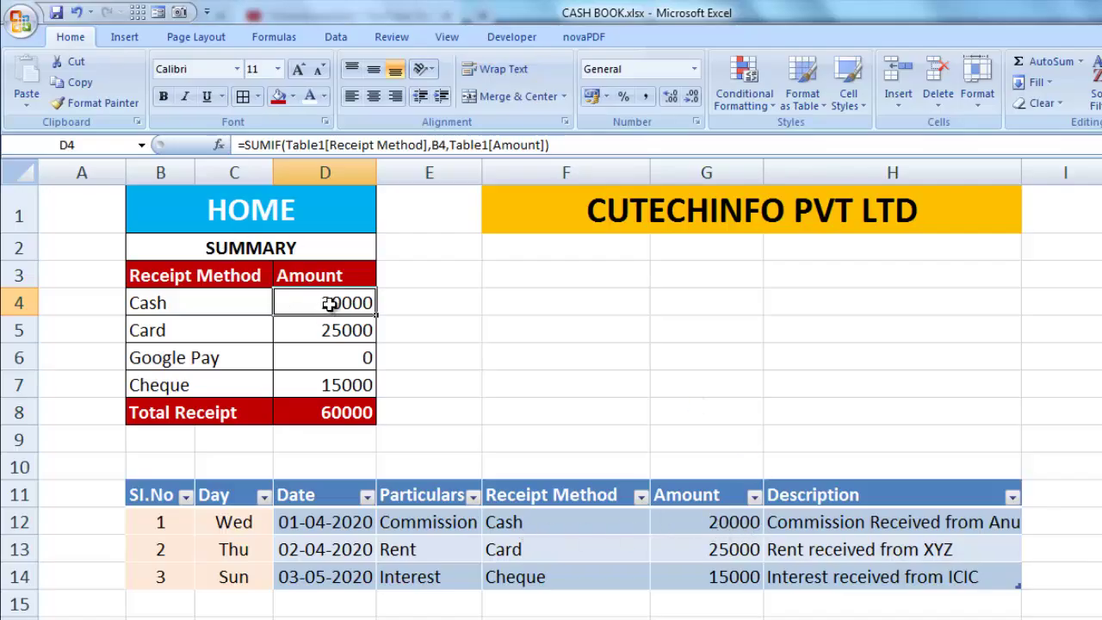
click(543, 550)
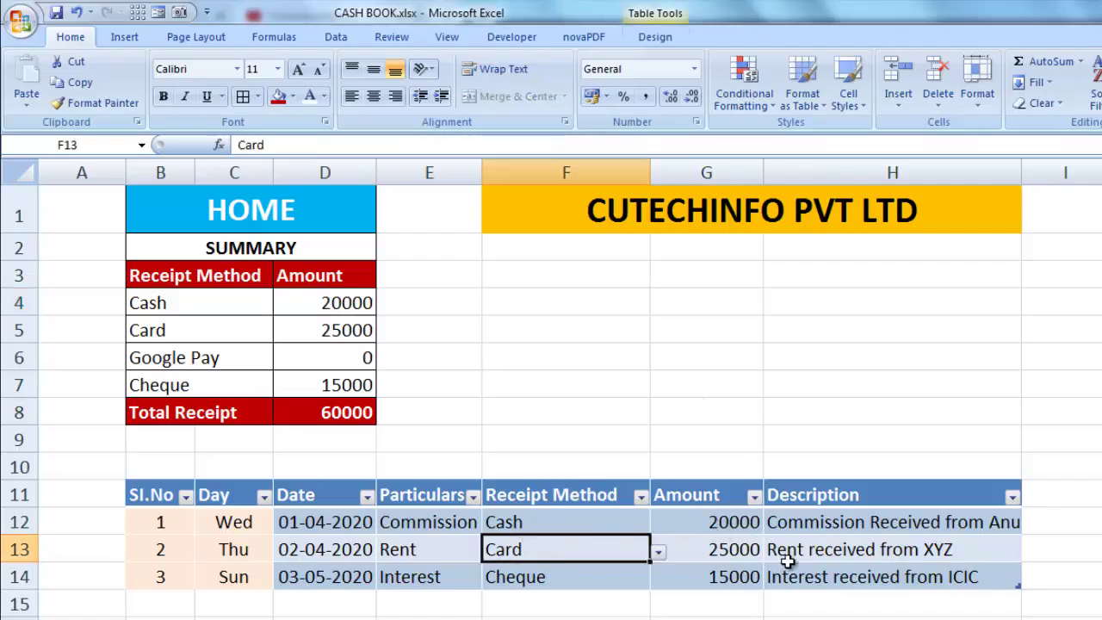
click(349, 332)
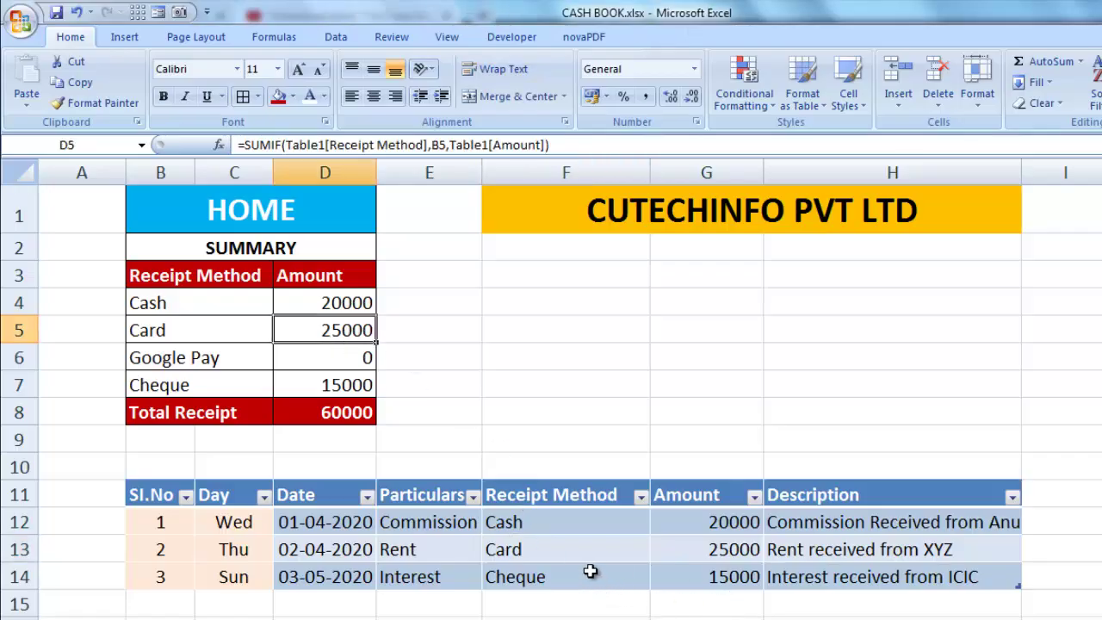
click(703, 580)
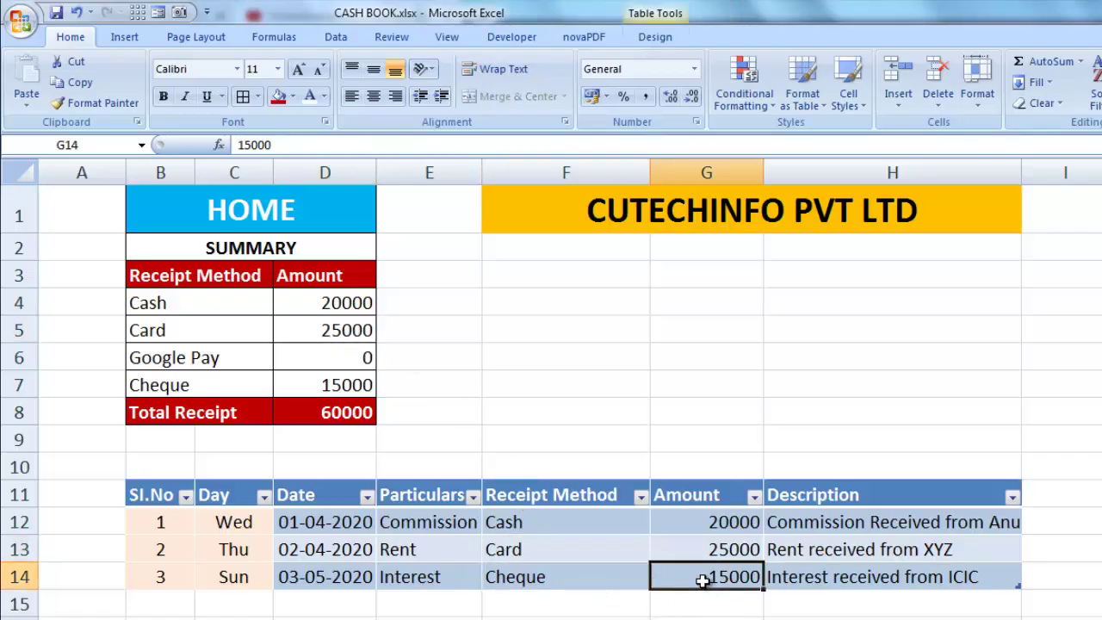
Switch row 13's receipt method from Card to Cash, making Cash total 45000.
click(566, 553)
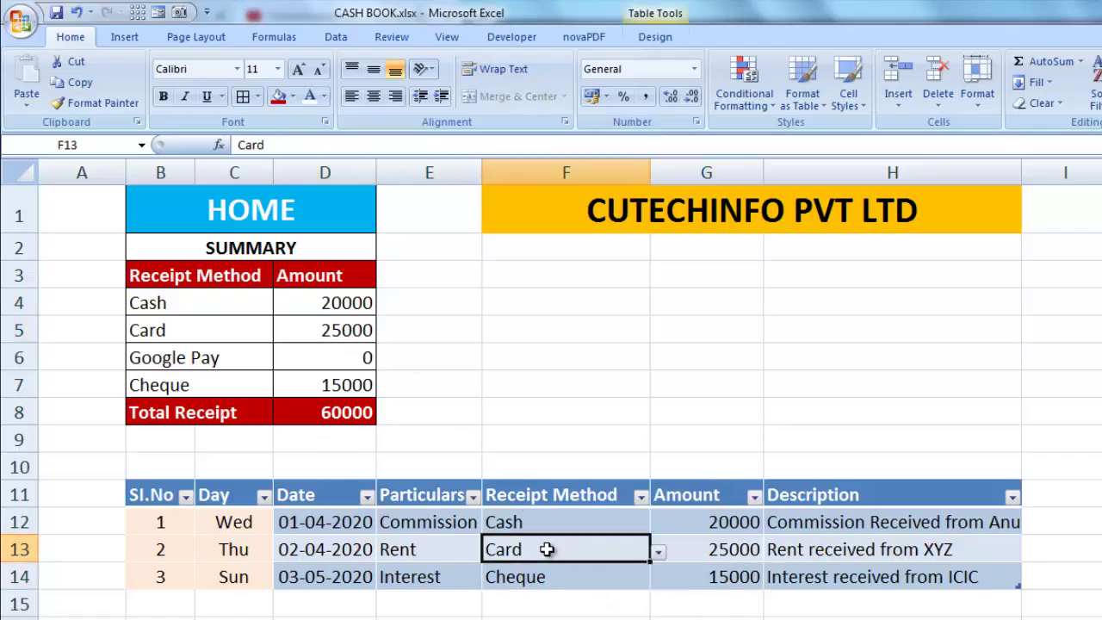
click(659, 554)
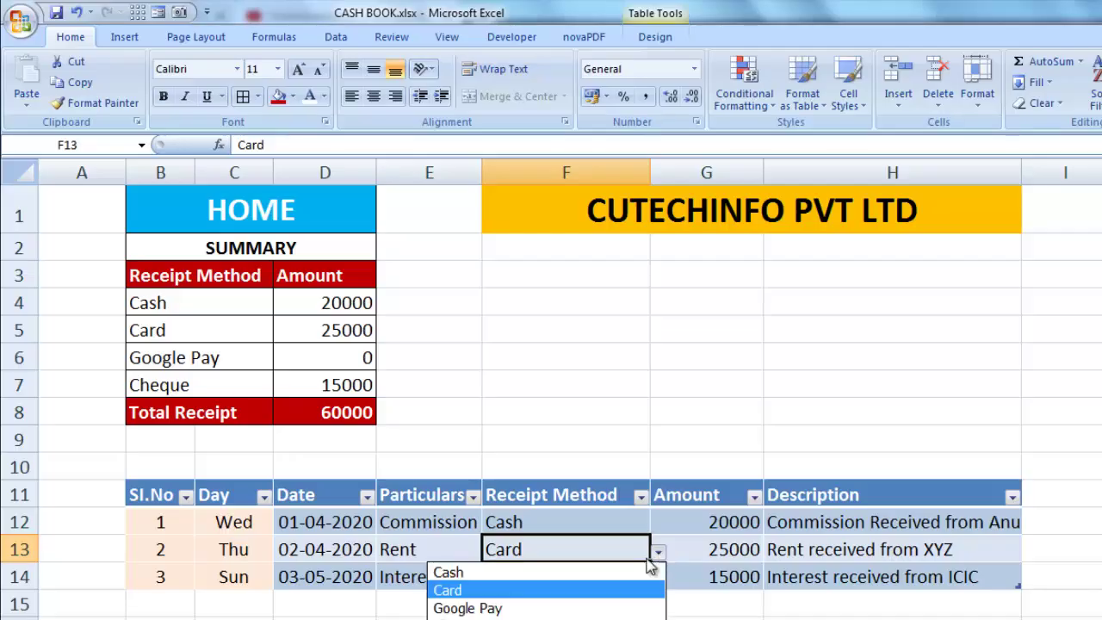
click(531, 572)
click(334, 307)
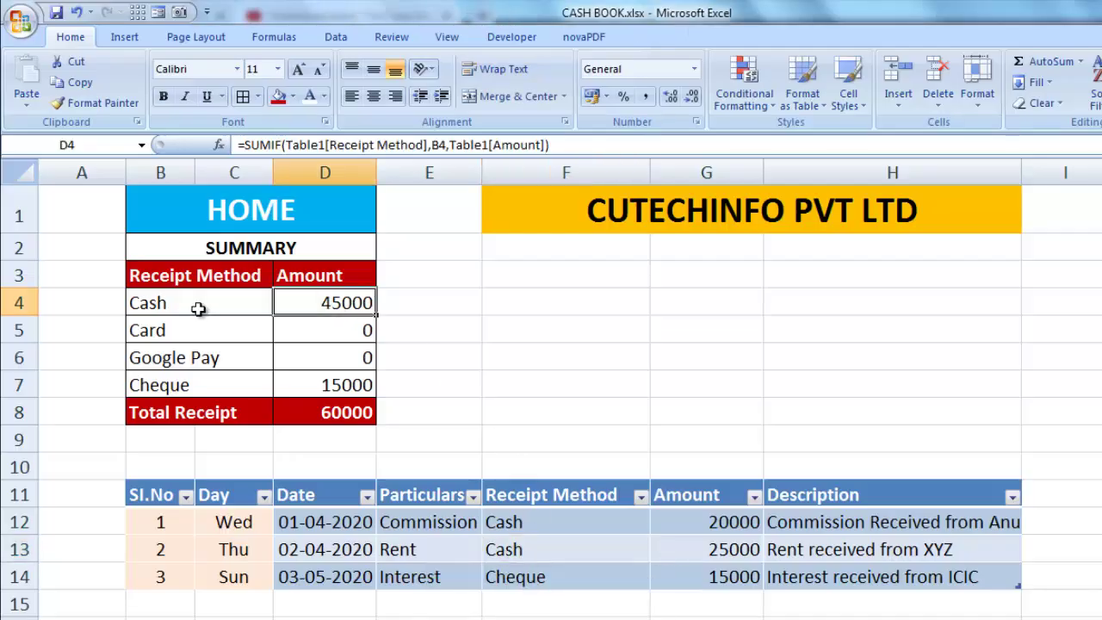
key(Left)
key(Right)
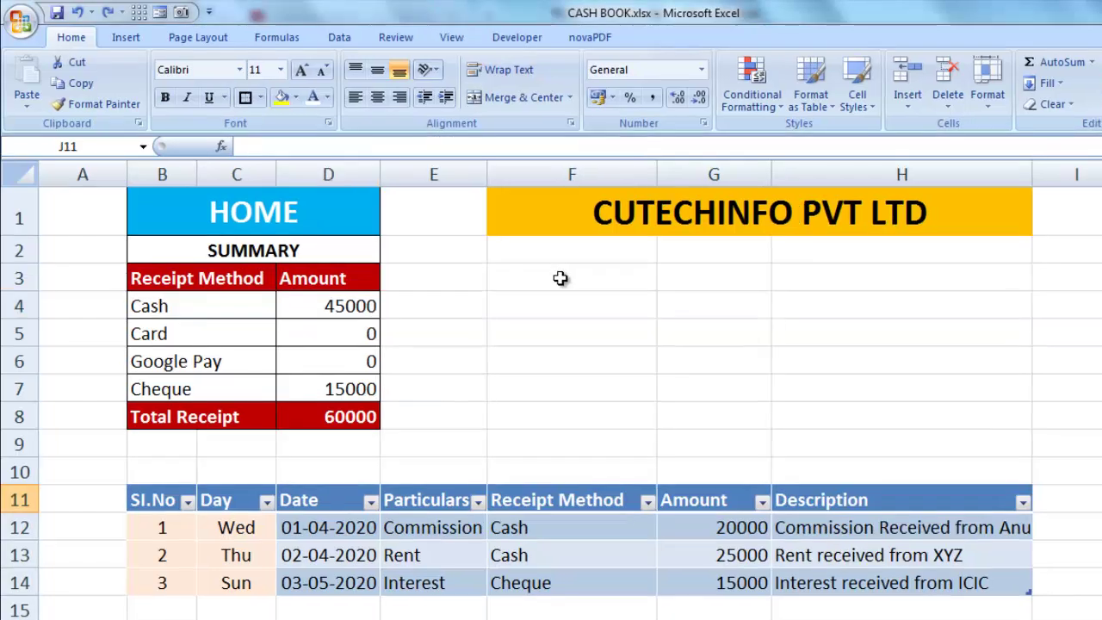
Merge F3:H5 and enter the two-line title RECEIPT BOOK / APR 2020 TO MAR 2021.
mouse_move(555, 276)
mouse_down()
mouse_move(713, 329)
mouse_move(888, 334)
mouse_up()
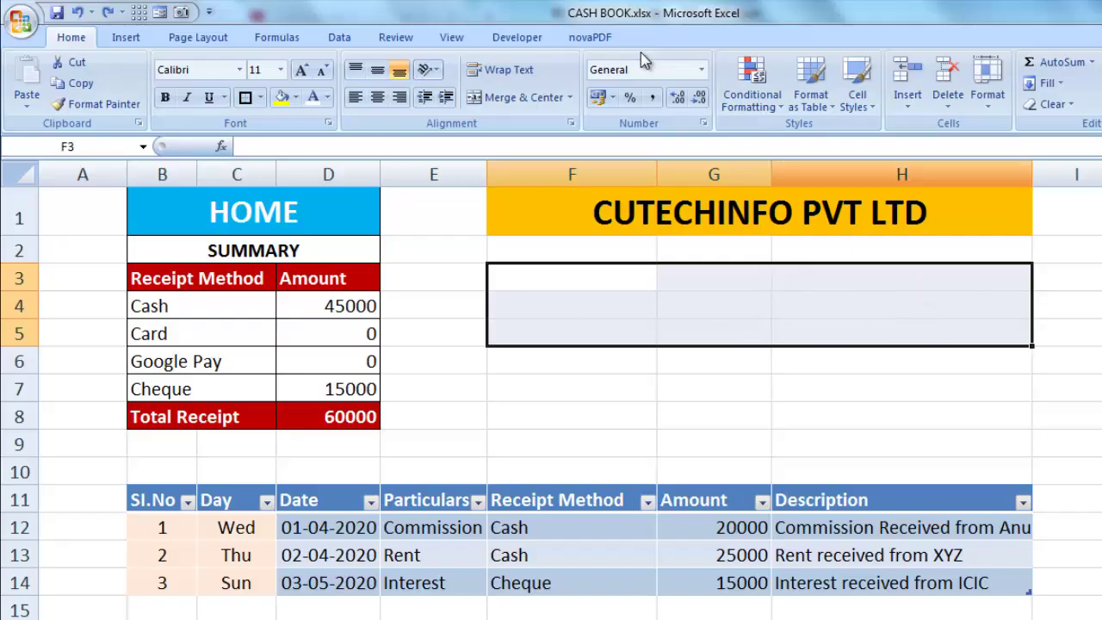
click(512, 97)
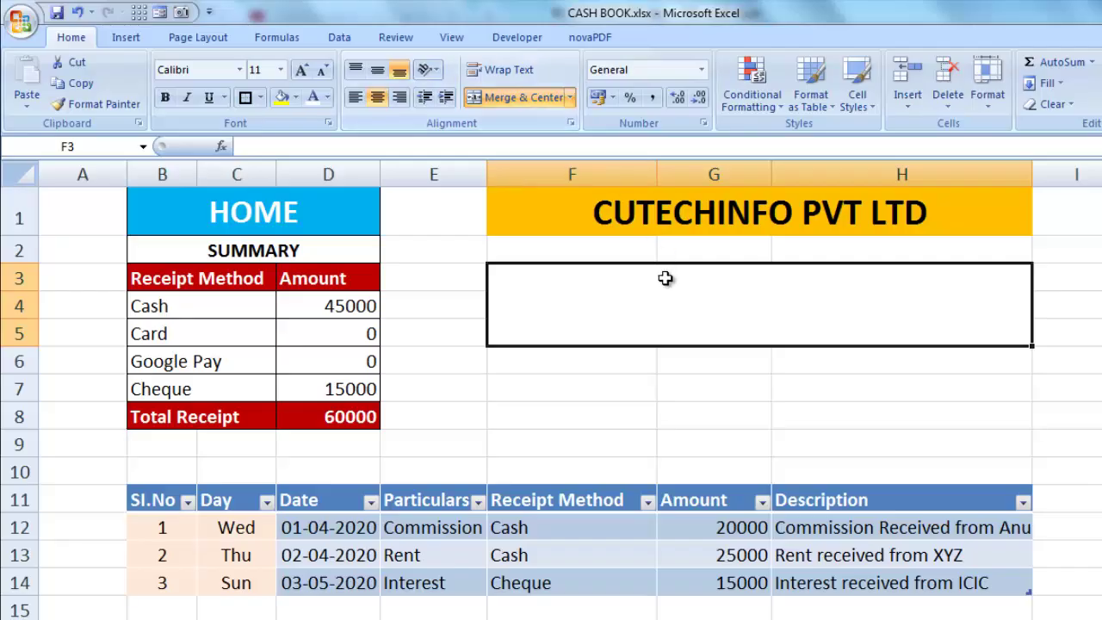
text(RECE)
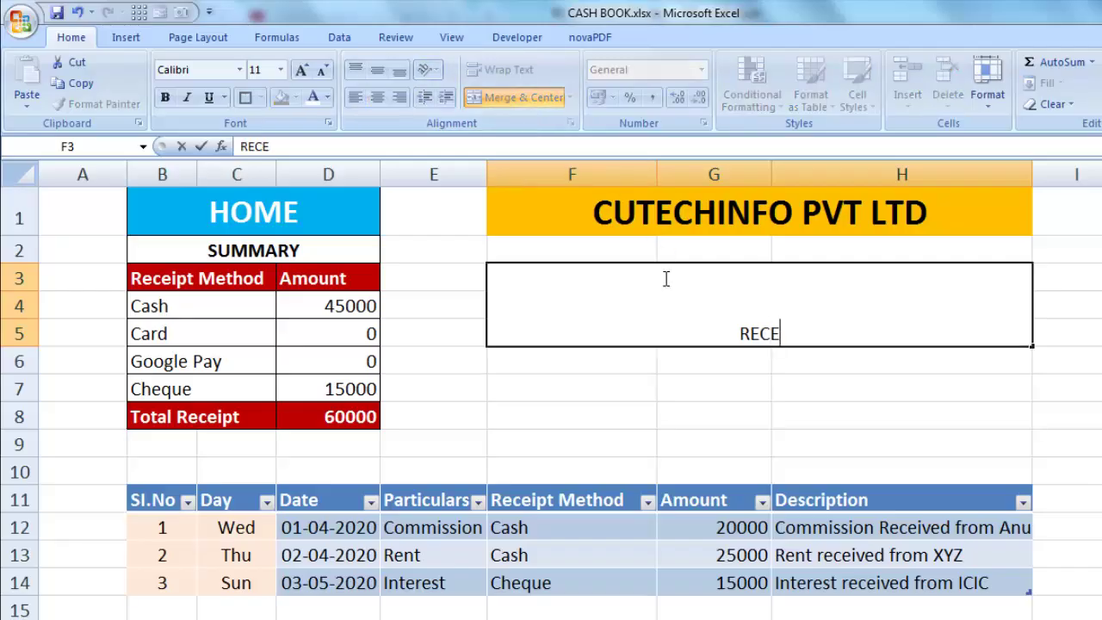
text(IPT BOO)
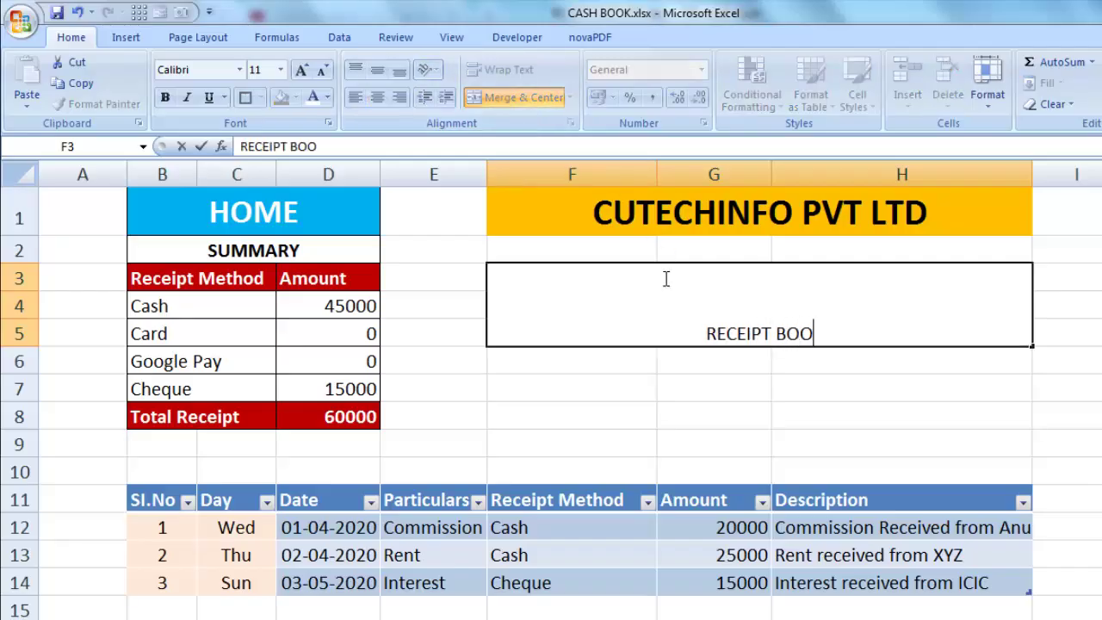
text(K)
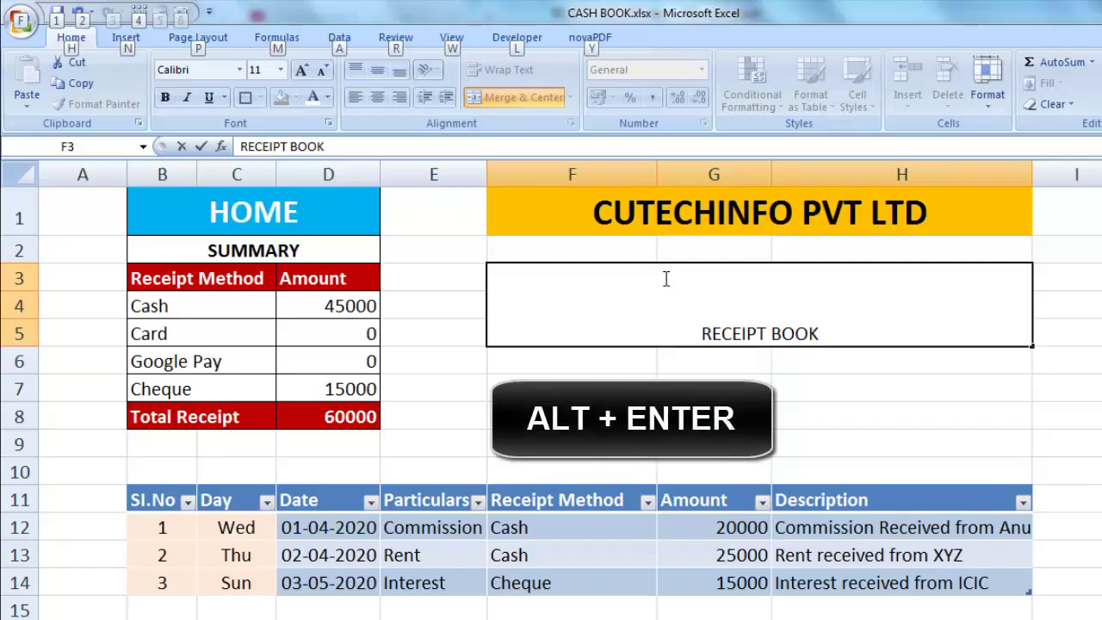
key(alt+Return)
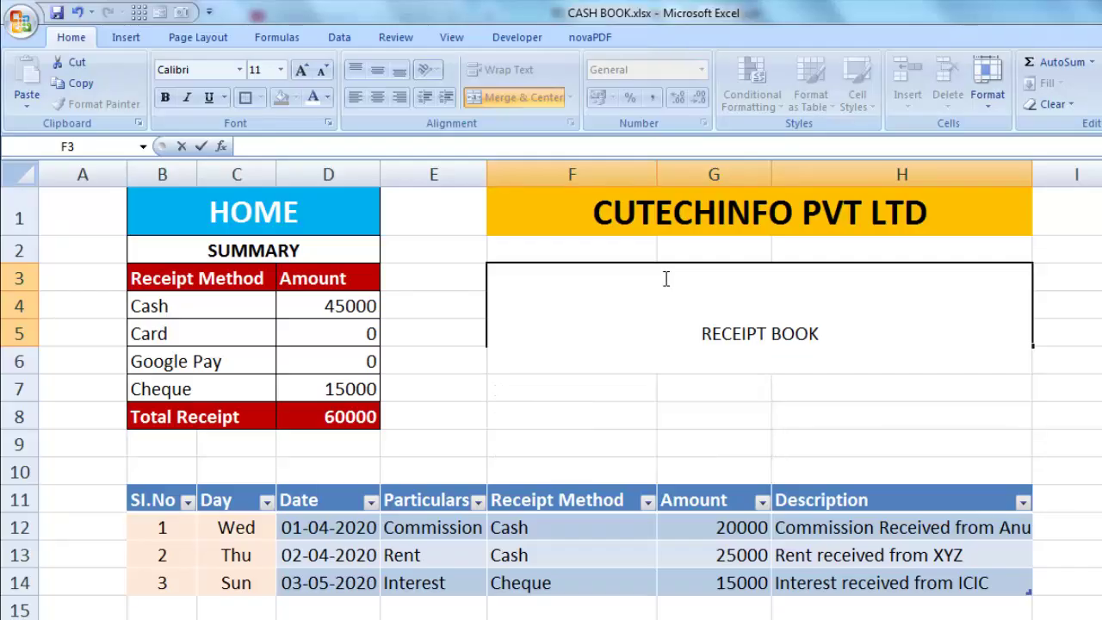
text(APR )
text(2020 )
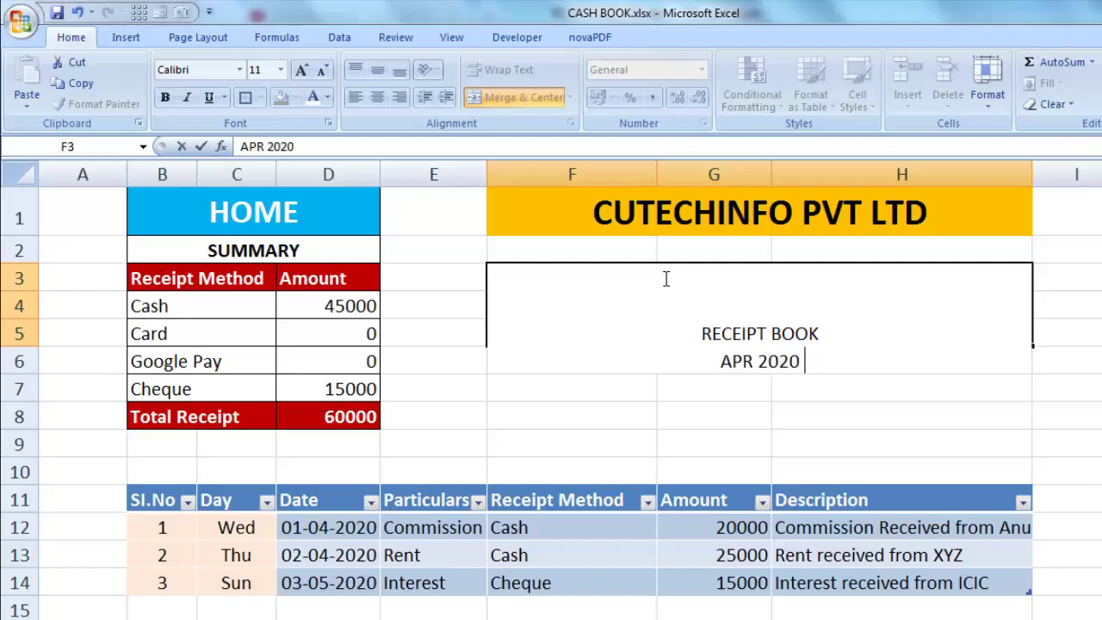
text(TO MAR)
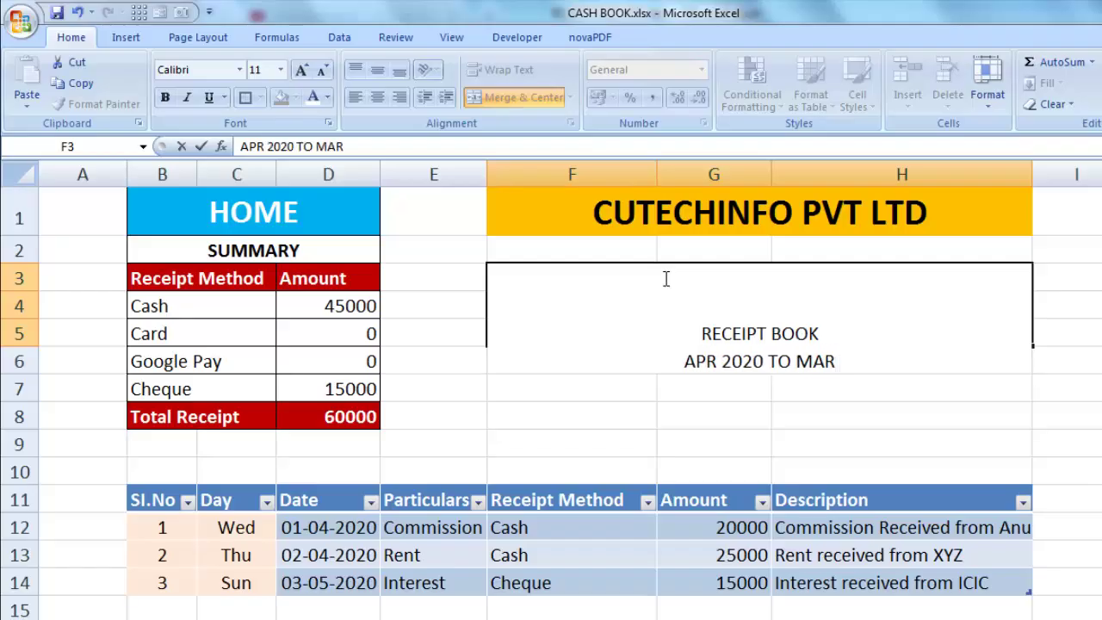
text( 2021)
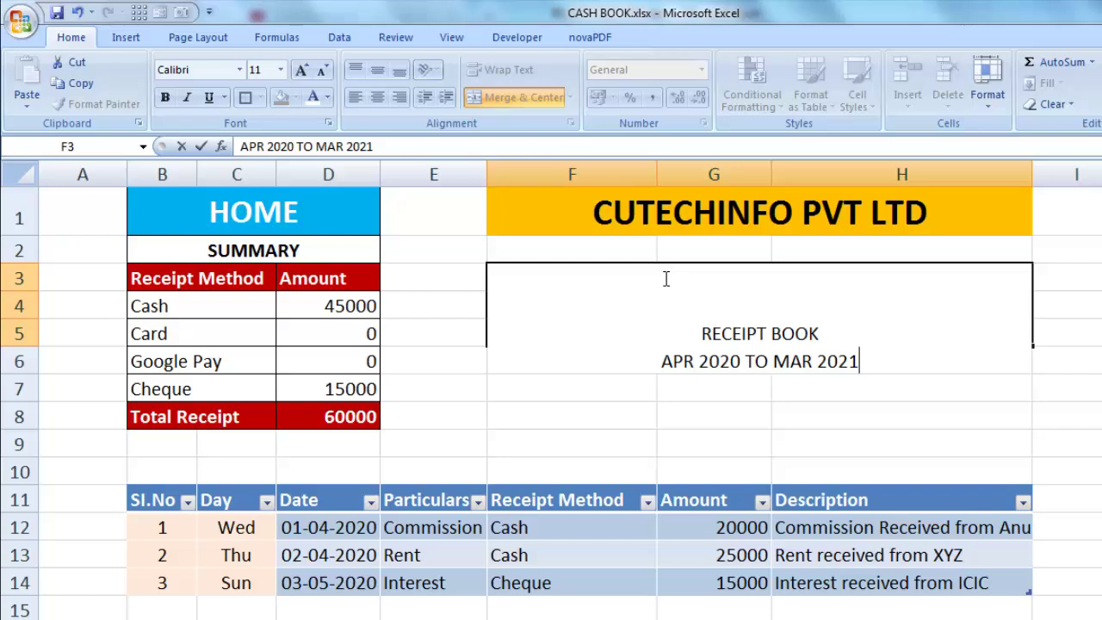
key(Return)
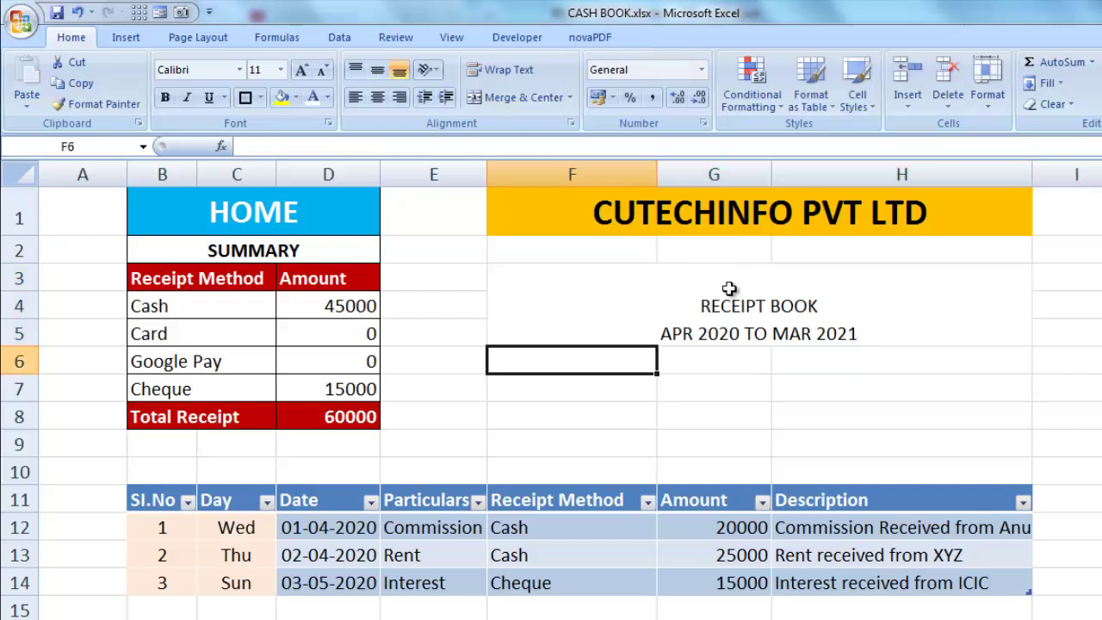
Format the title block as bold size 18 with a thick box border and yellow fill.
click(763, 308)
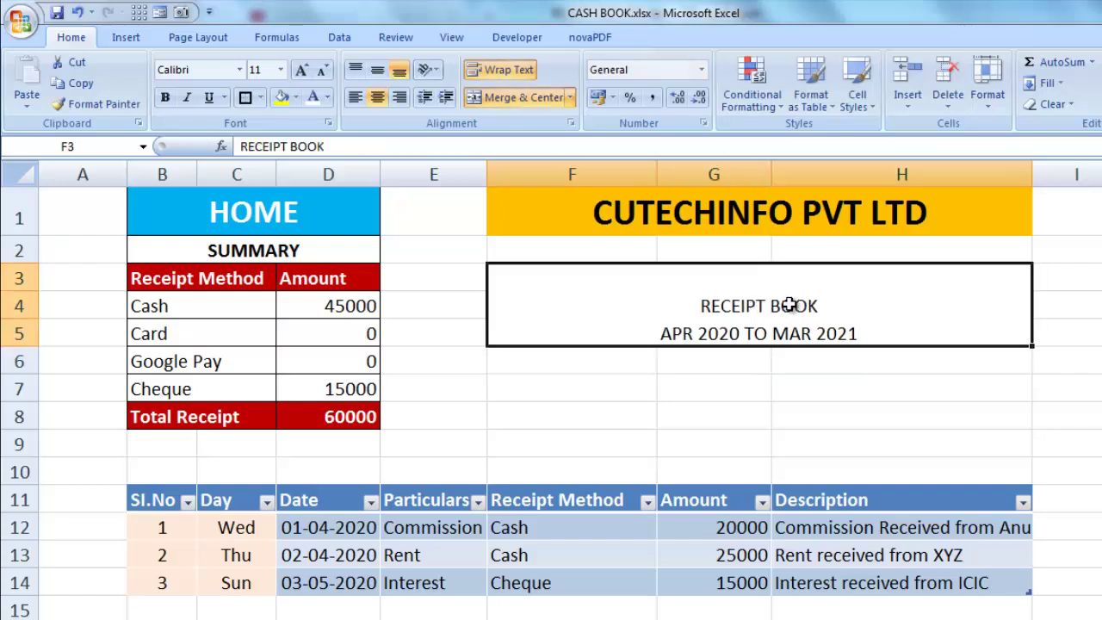
click(280, 70)
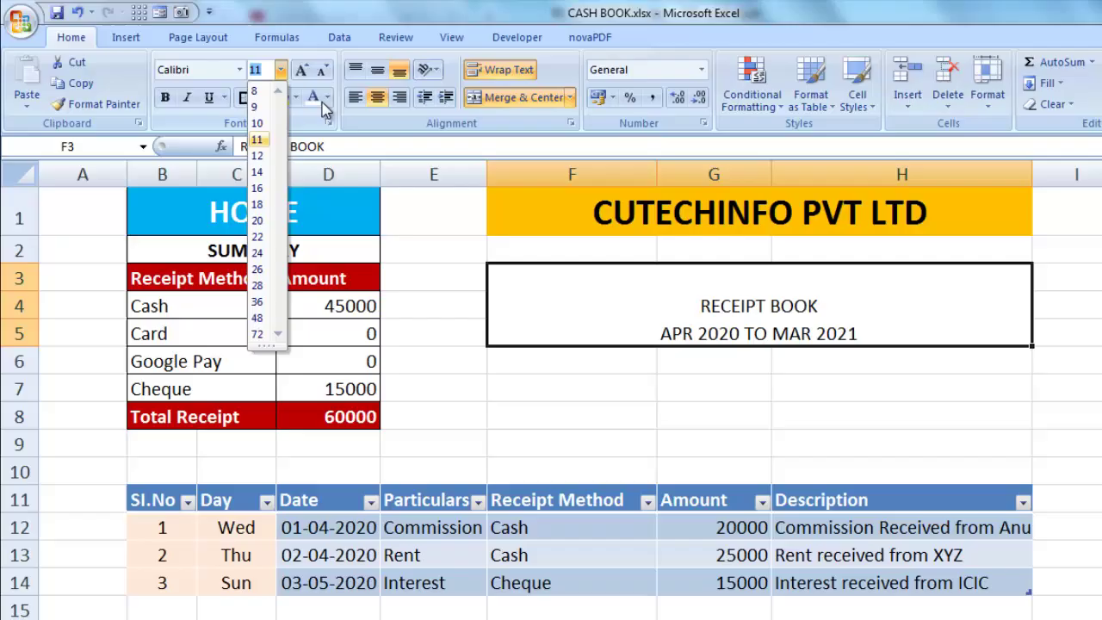
click(263, 208)
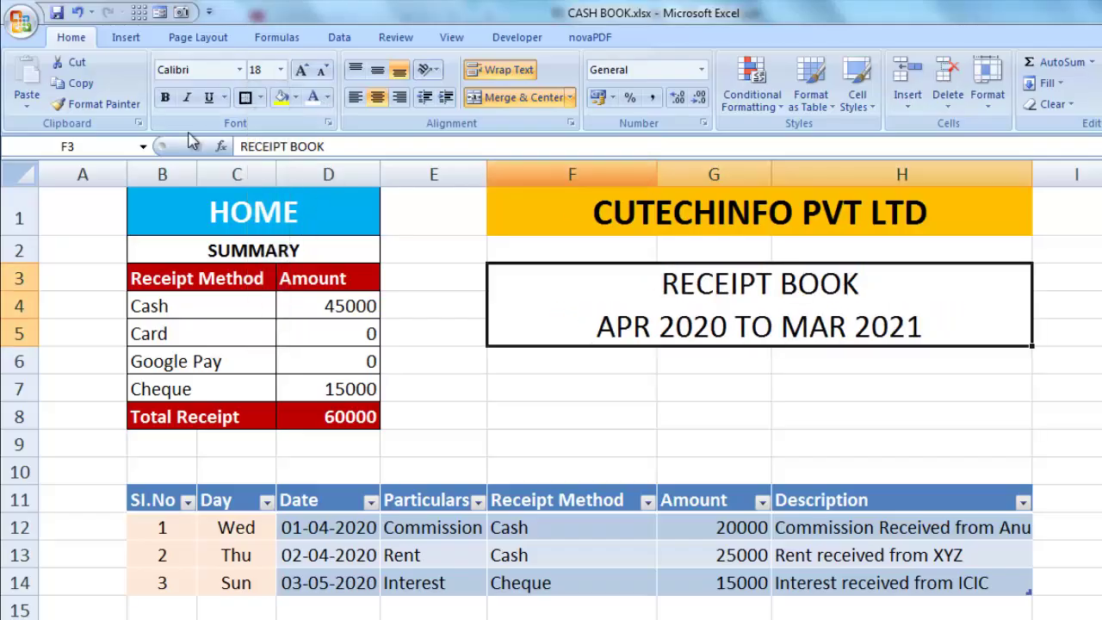
click(165, 97)
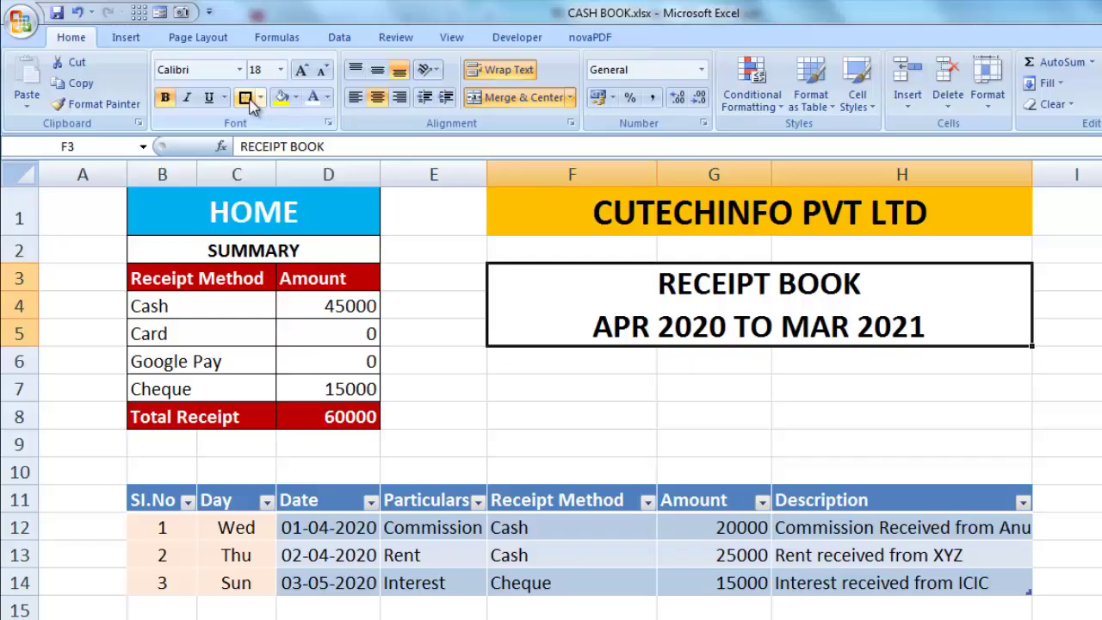
click(261, 99)
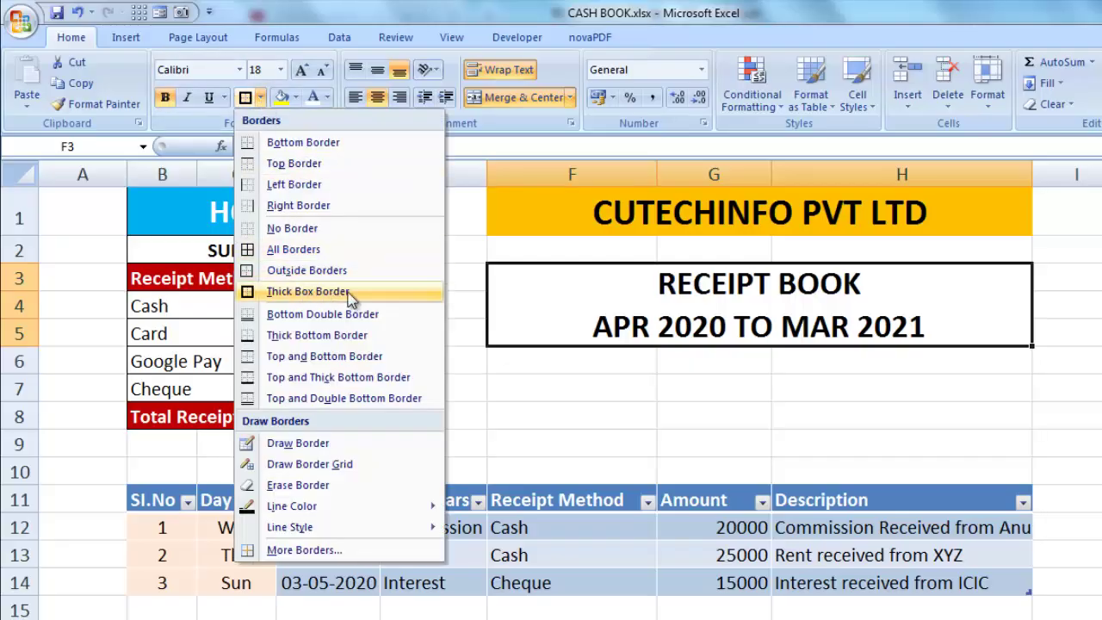
click(290, 294)
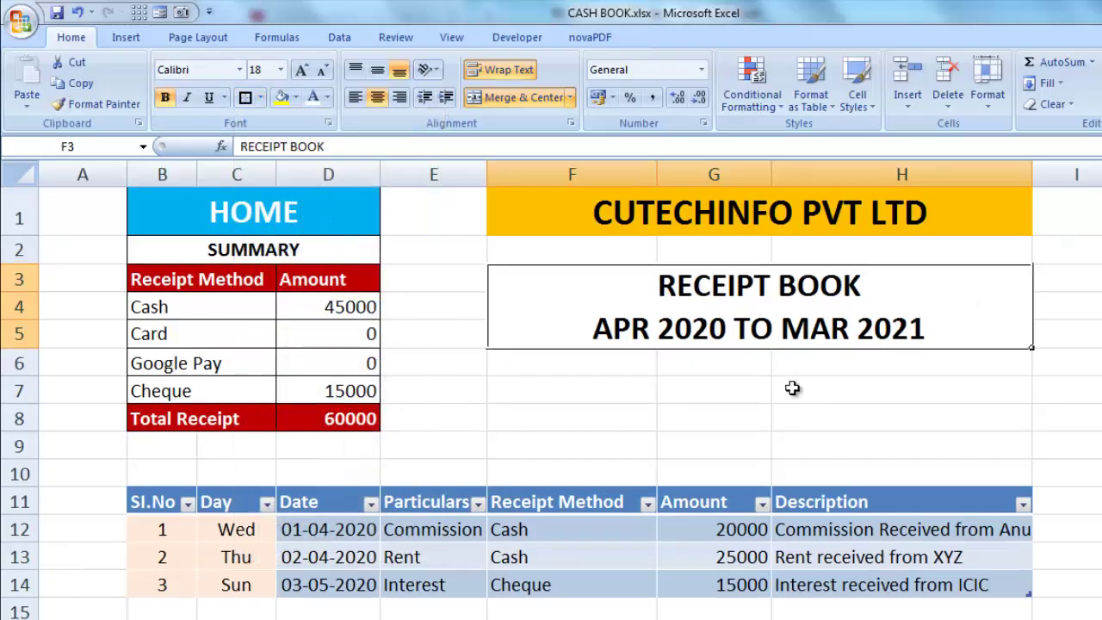
click(296, 97)
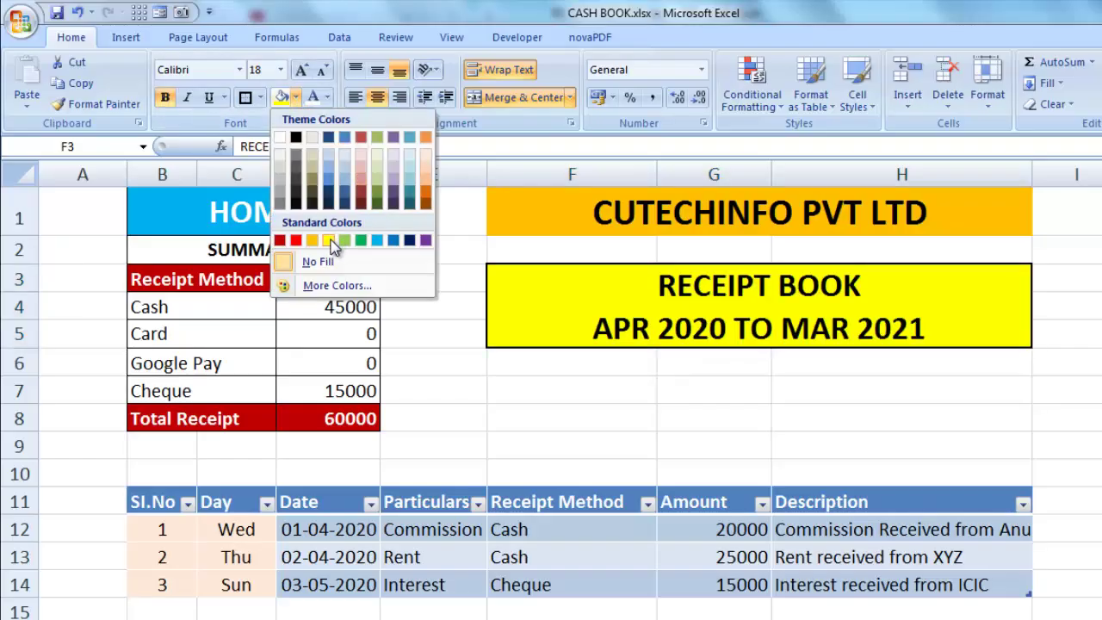
click(329, 240)
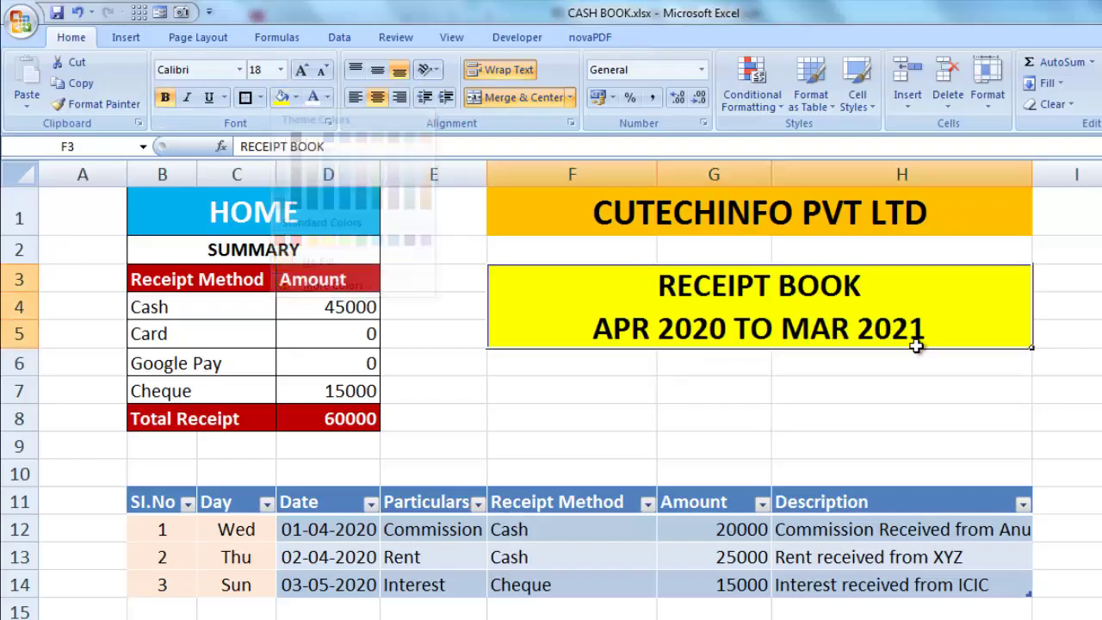
click(557, 362)
Give F6:H9 all borders and enter headings Particulars, Period and Amount.
drag(557, 362, 819, 444)
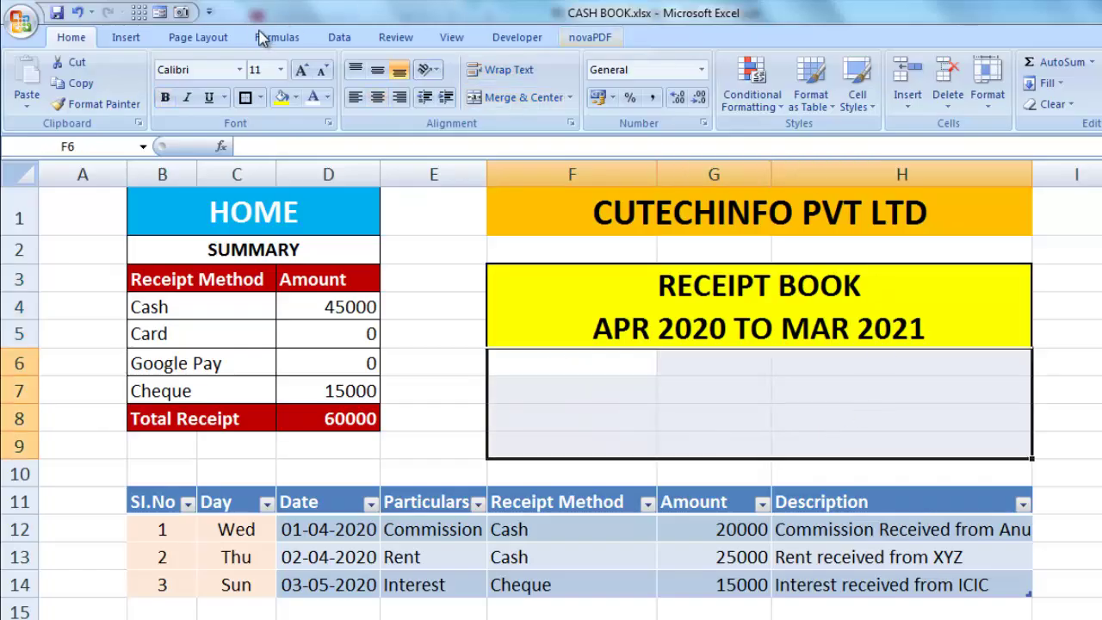
click(259, 97)
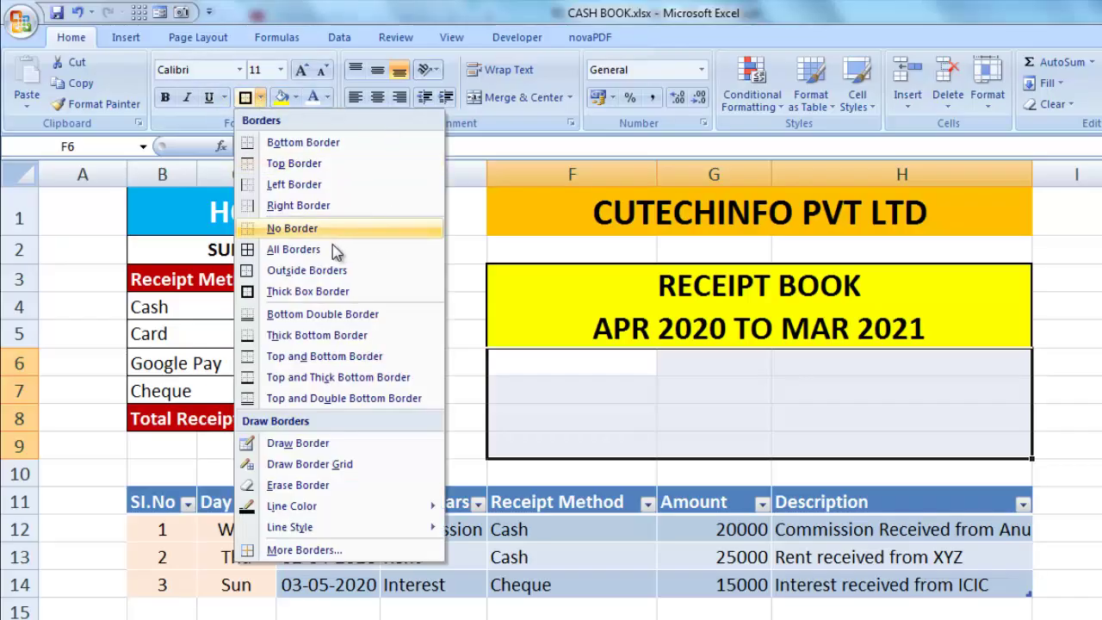
click(357, 249)
click(602, 358)
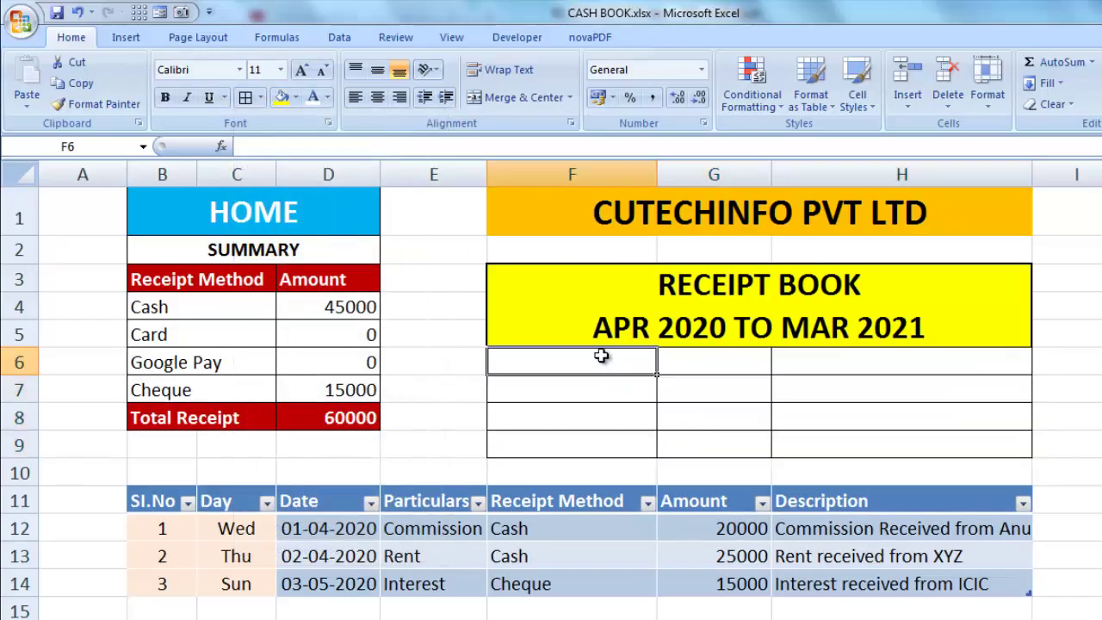
text(Particulars)
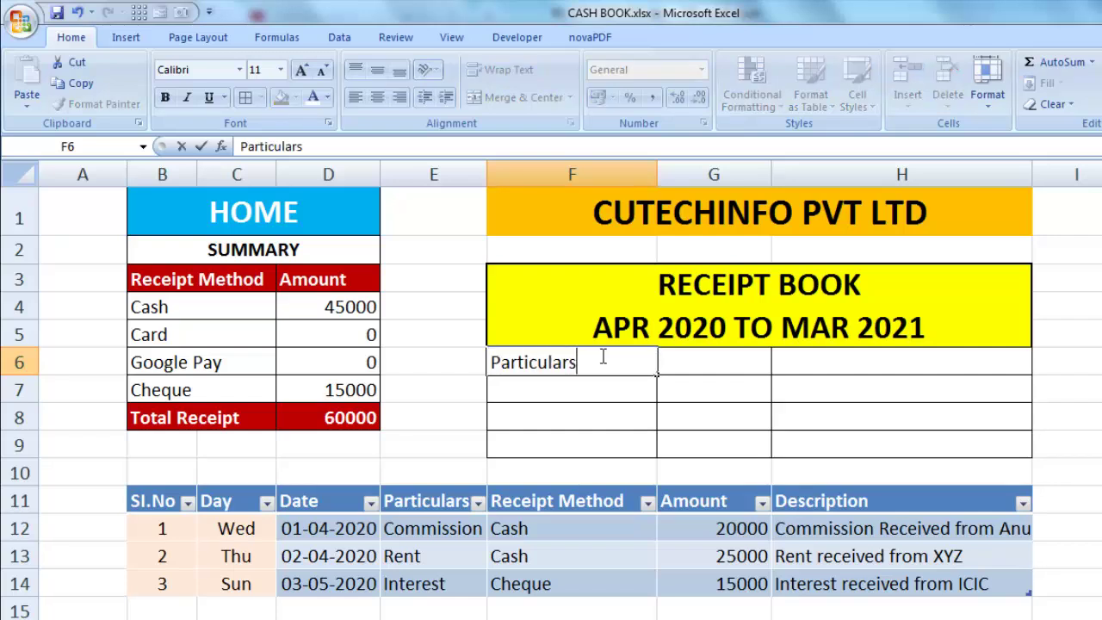
key(Tab)
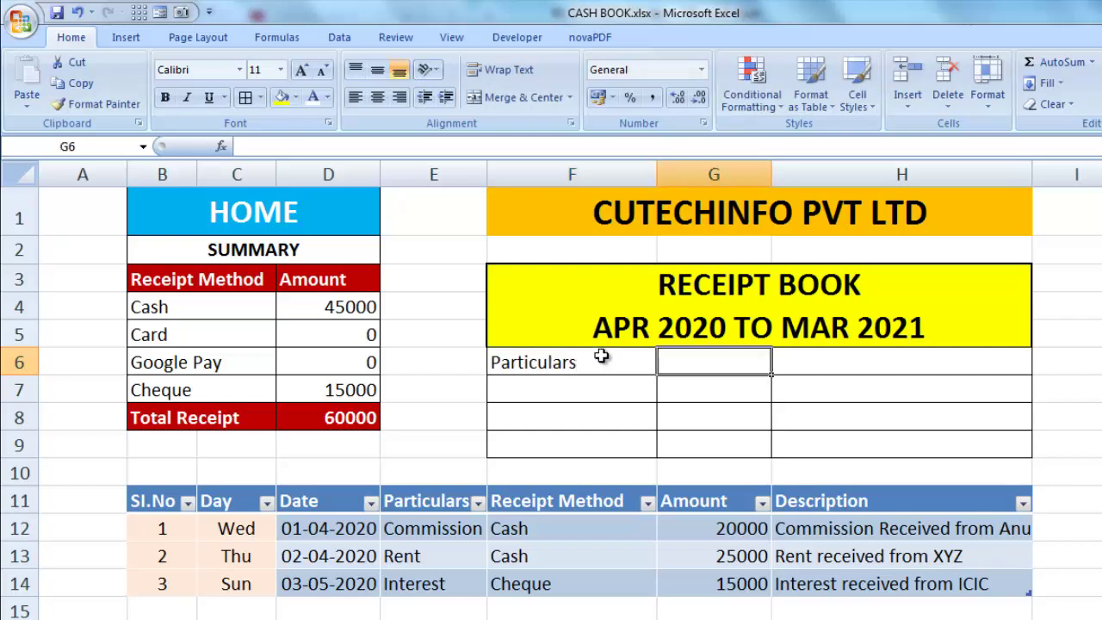
text(Period)
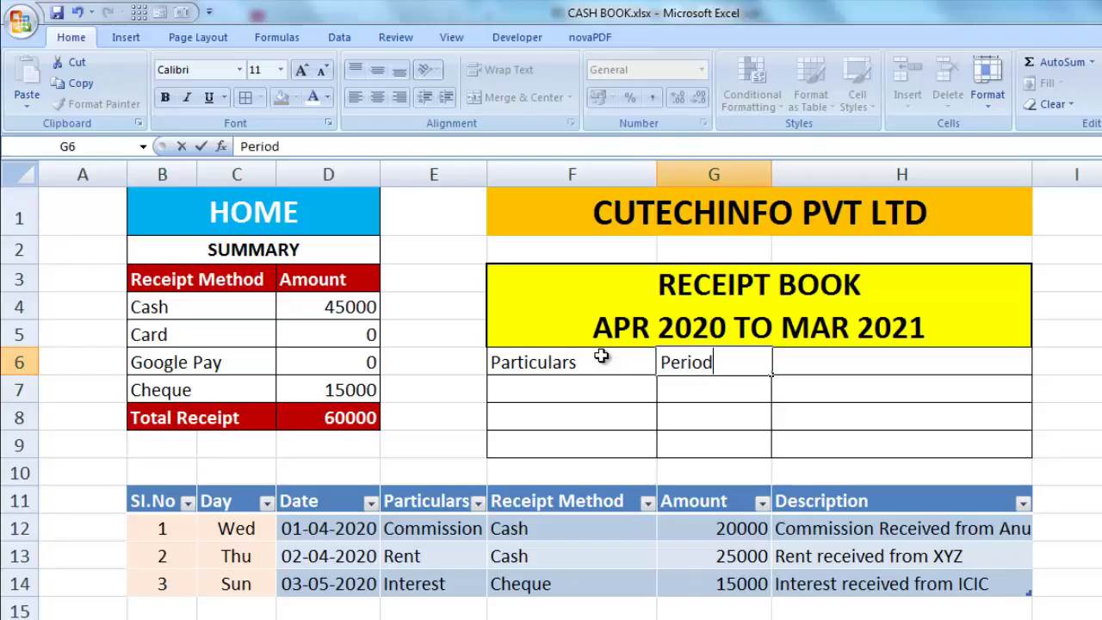
key(Tab)
text(A)
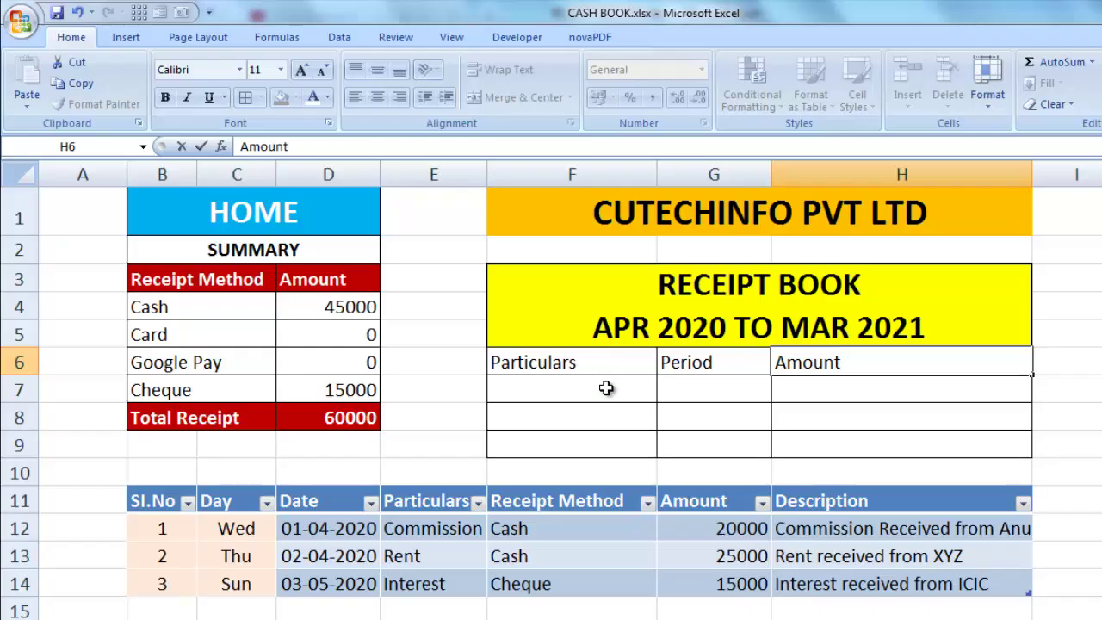
Enter row labels Date, Month and Year in F7:F9.
click(580, 390)
text(D)
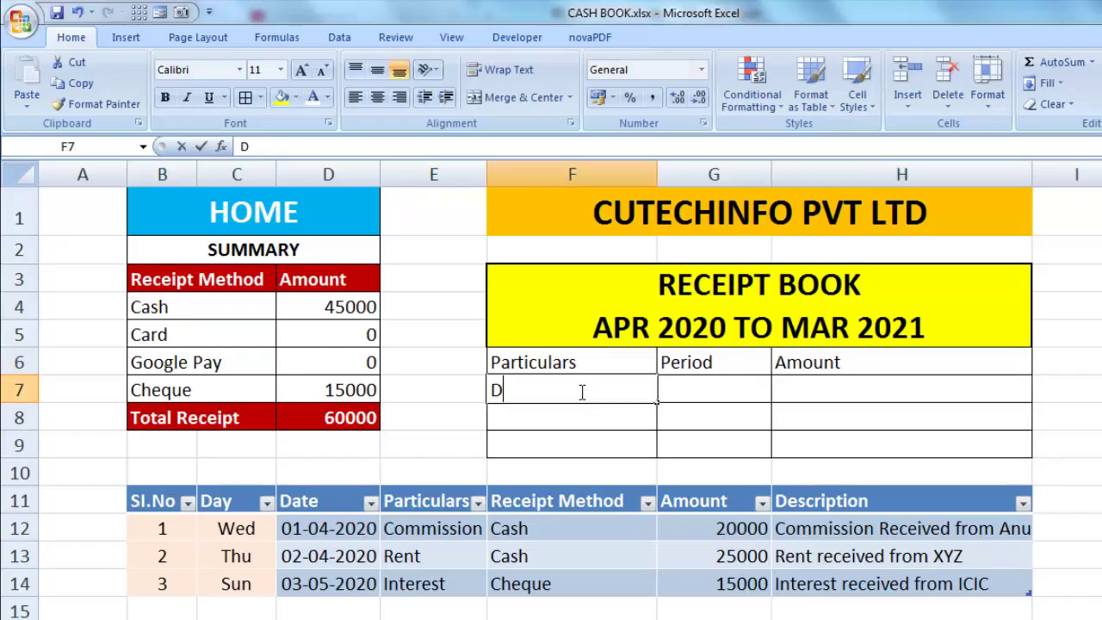
text(ate)
key(Return)
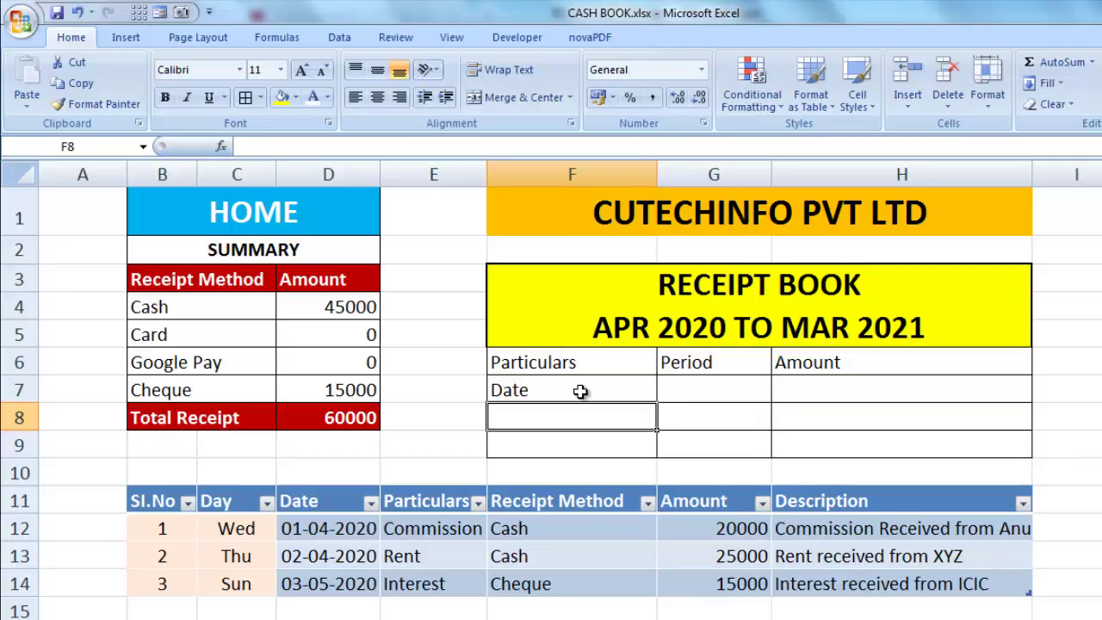
text(Month)
key(Return)
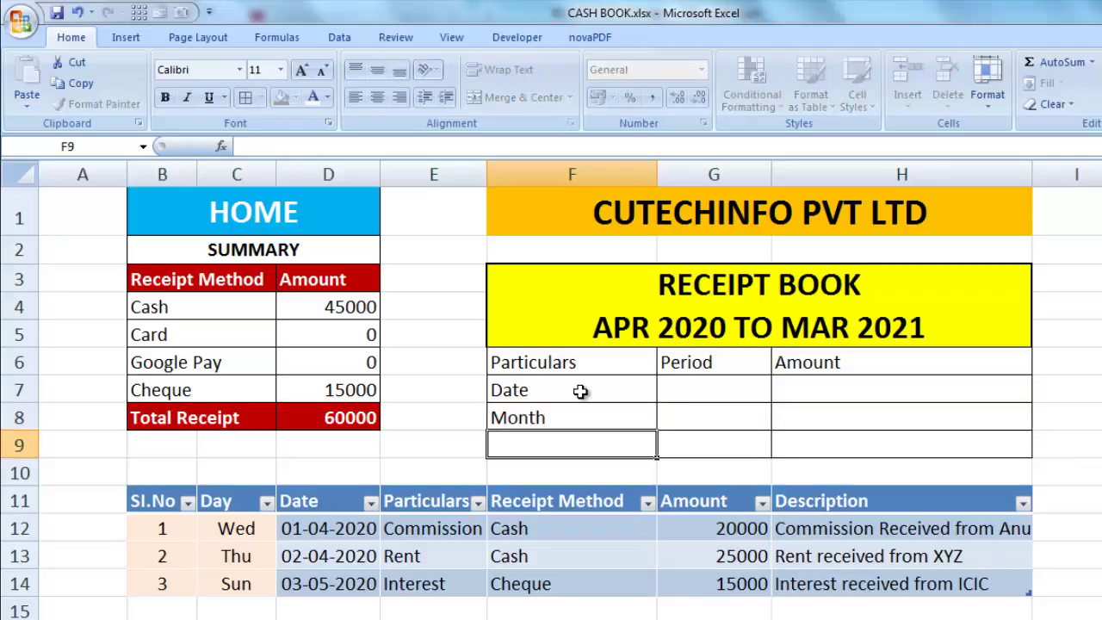
text(Year)
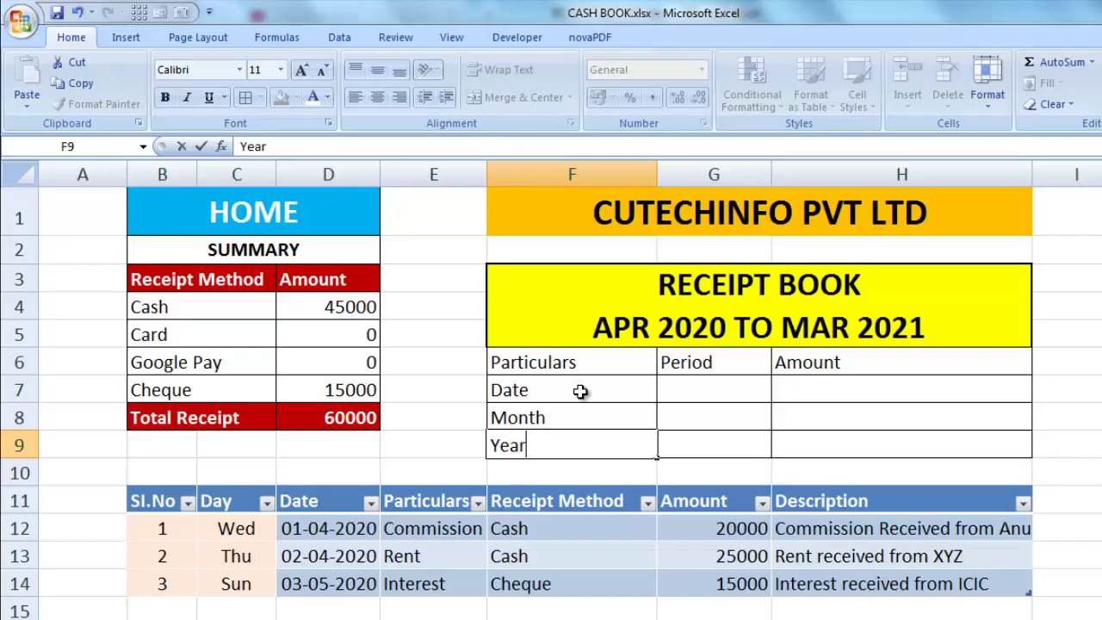
Make the F6:H6 heading row bold with white text on a dark red fill.
drag(565, 362, 885, 361)
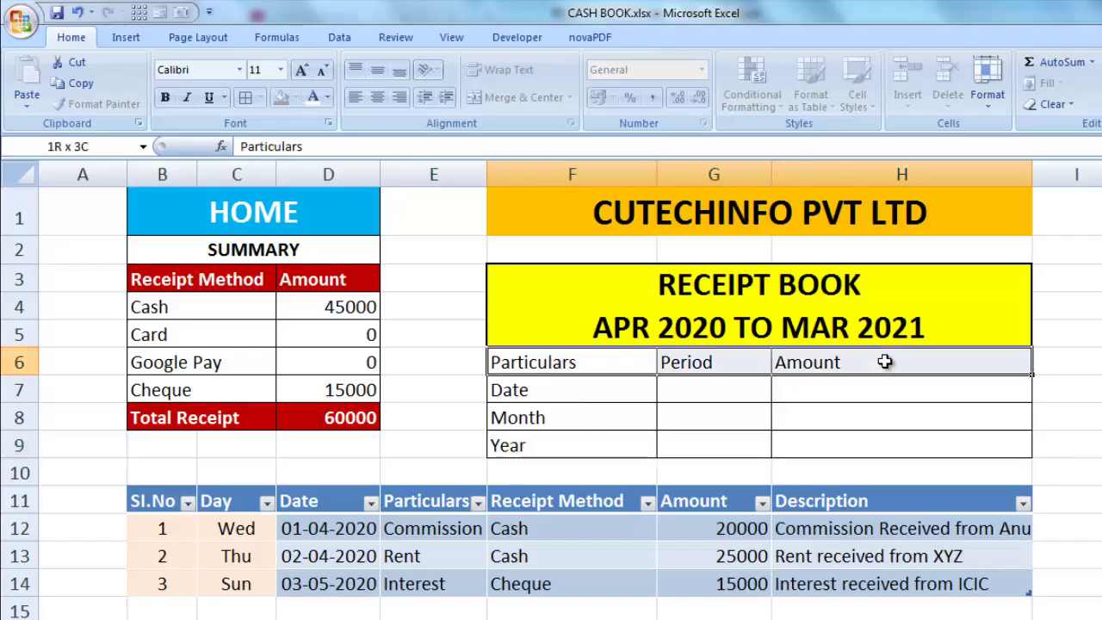
click(164, 97)
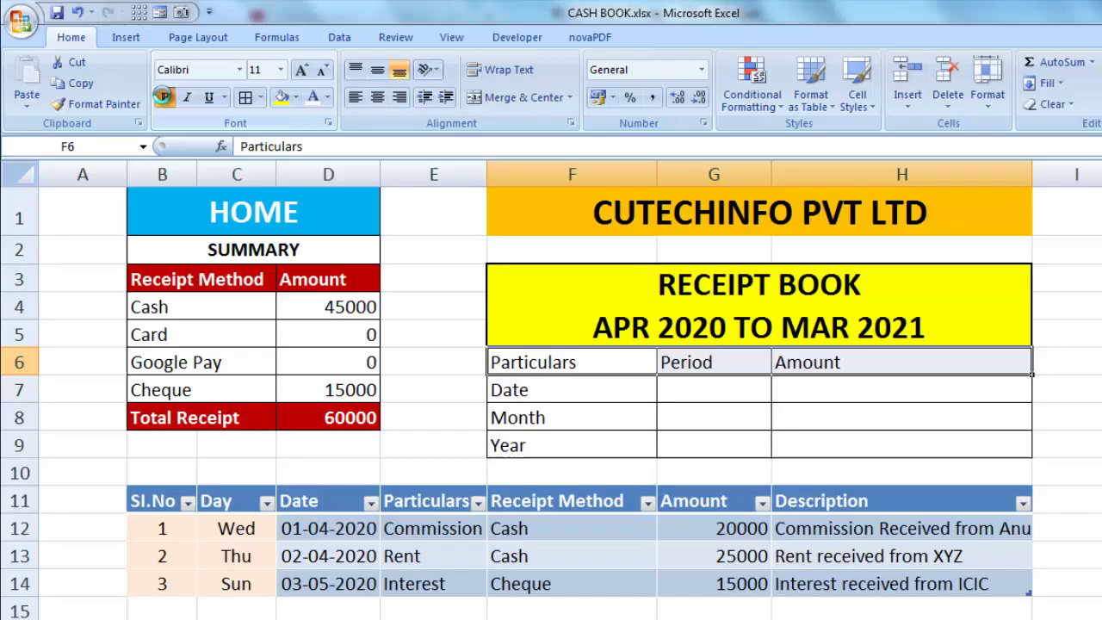
click(296, 97)
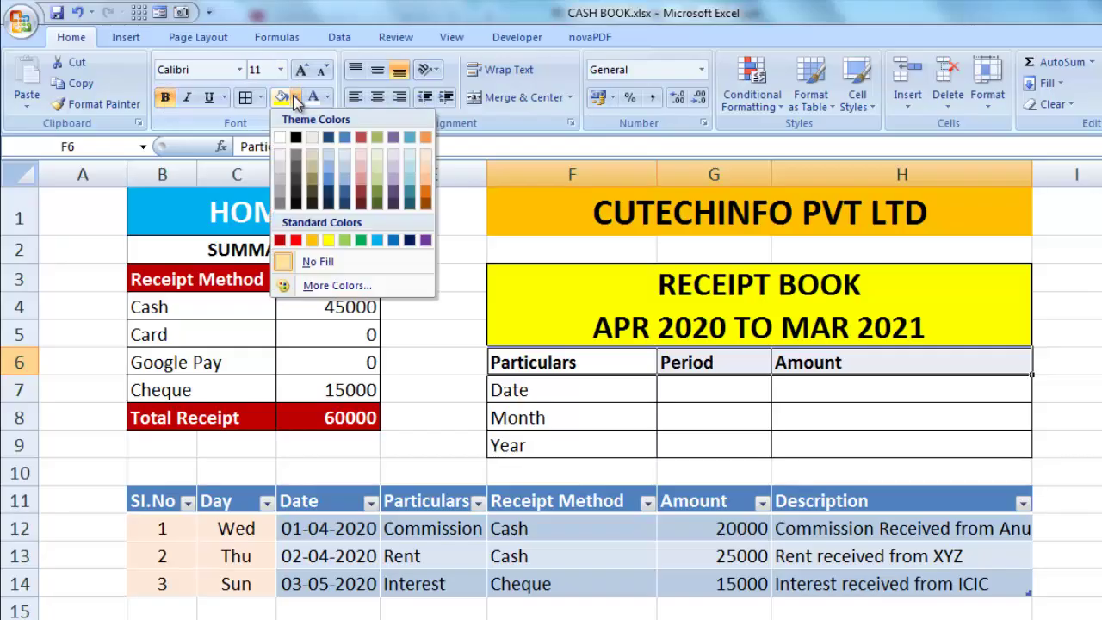
click(280, 240)
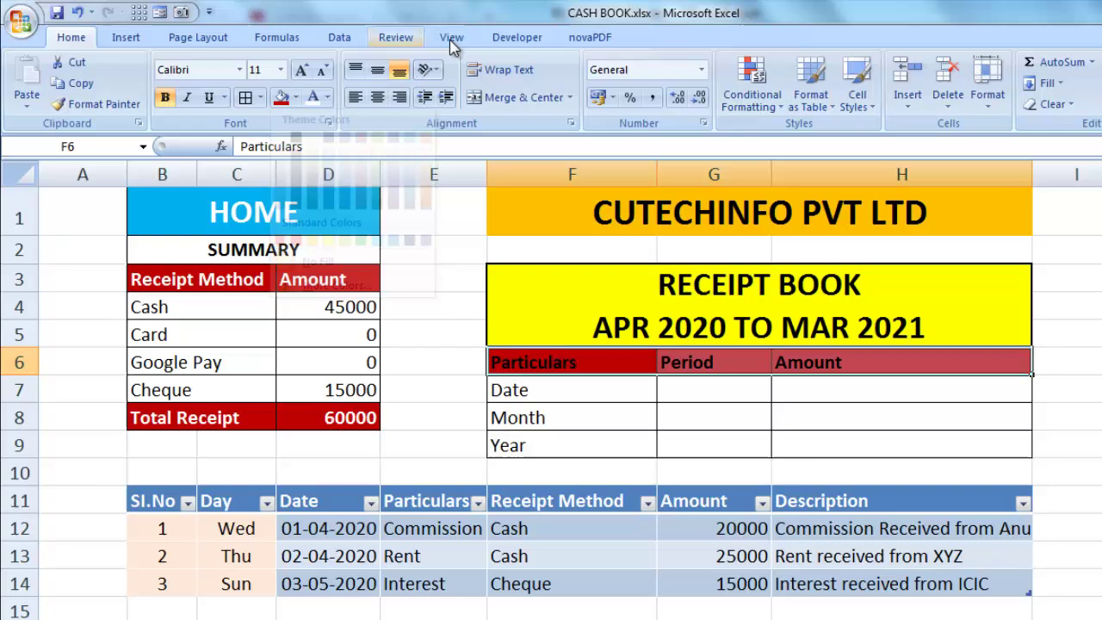
click(314, 97)
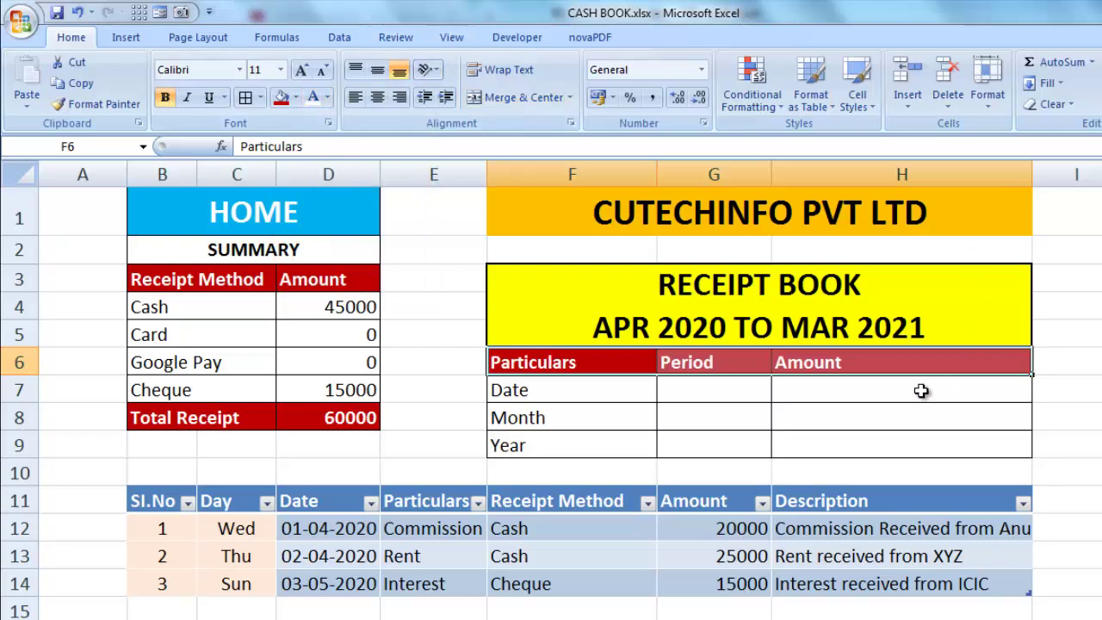
click(712, 428)
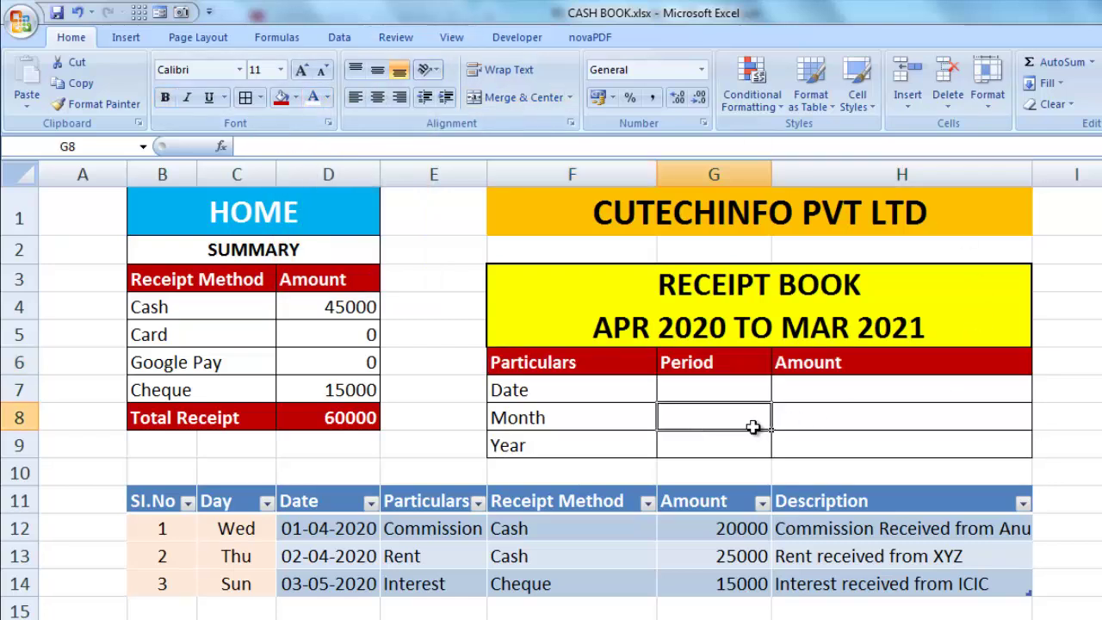
Enter 01-04-2020 as the Date period in G7.
click(717, 392)
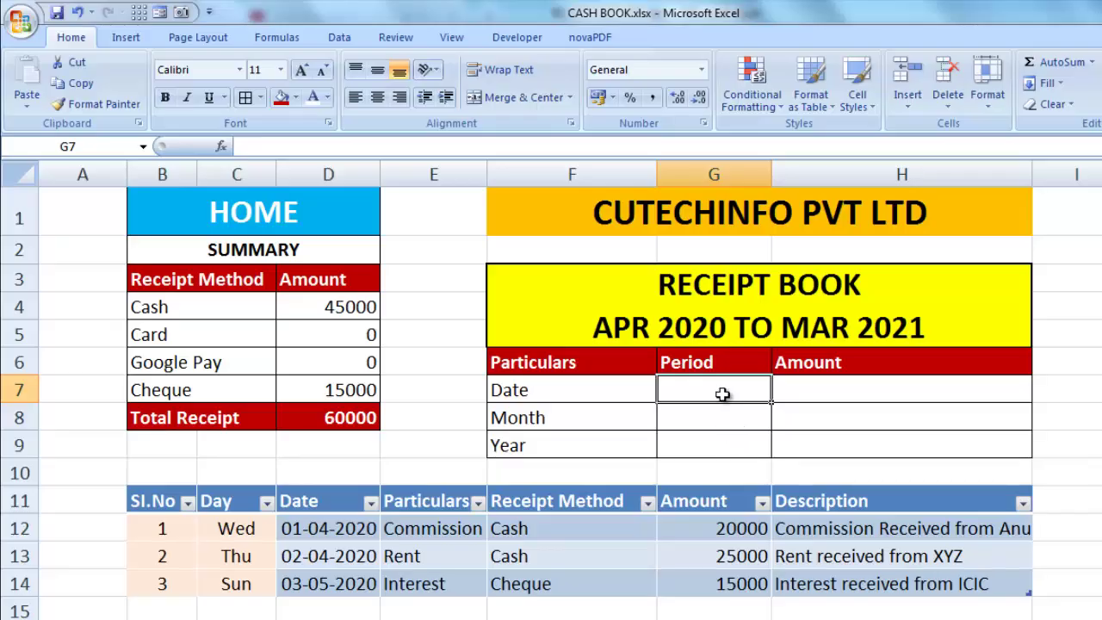
text(01-)
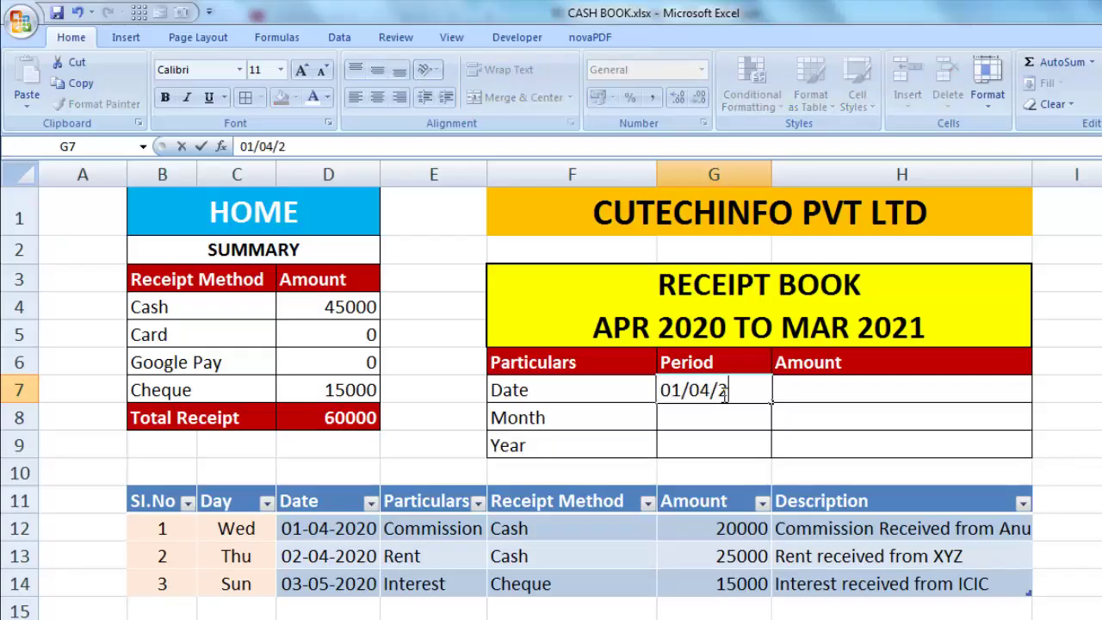
text(02)
key(Return)
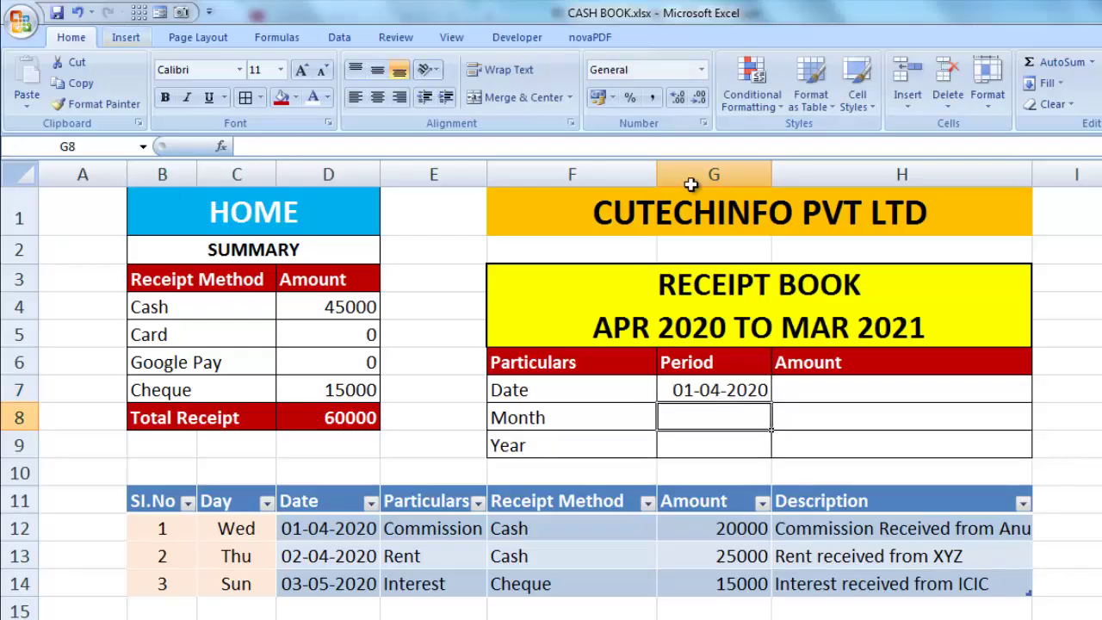
Give the Month cell G8 the custom number format mmmm.
right_click(716, 419)
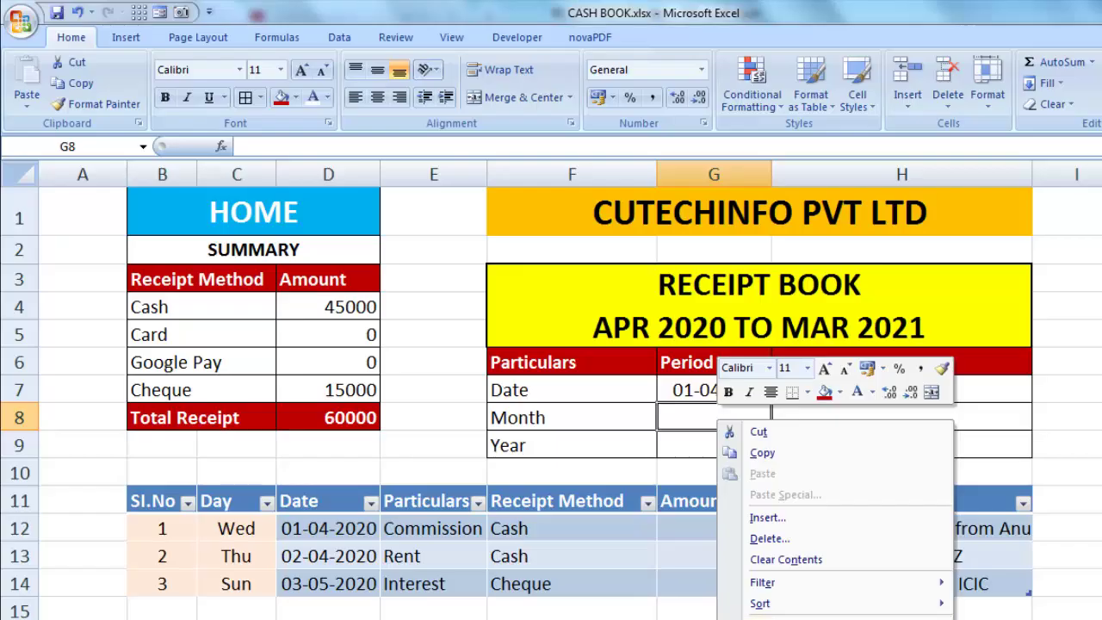
click(775, 616)
mouse_move(875, 295)
mouse_down()
mouse_move(887, 293)
mouse_move(393, 224)
mouse_up()
click(170, 430)
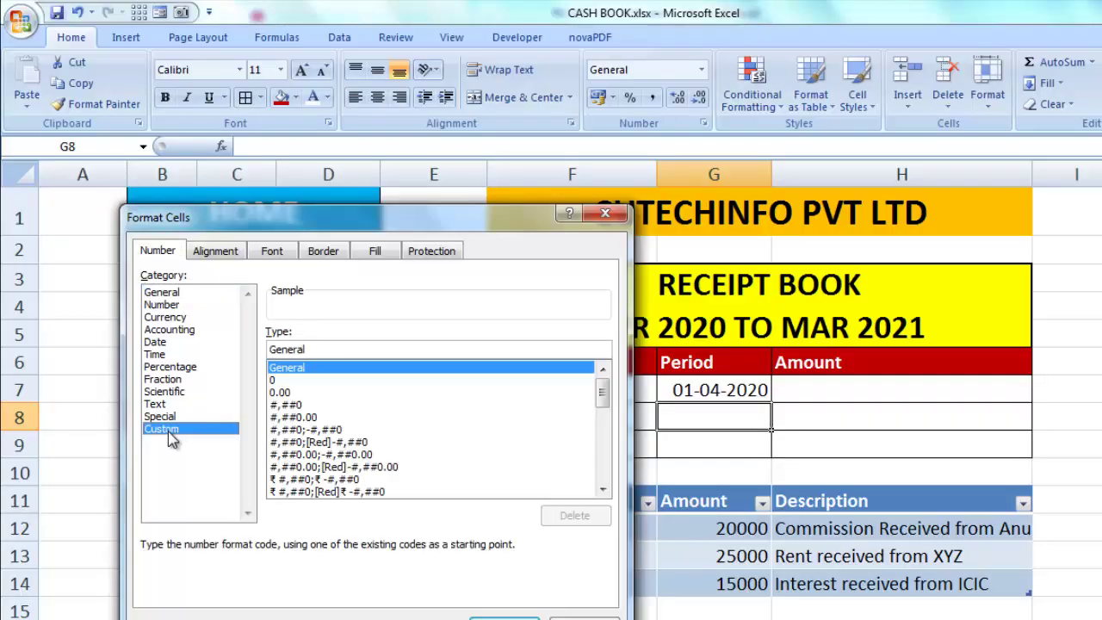
drag(602, 394, 606, 452)
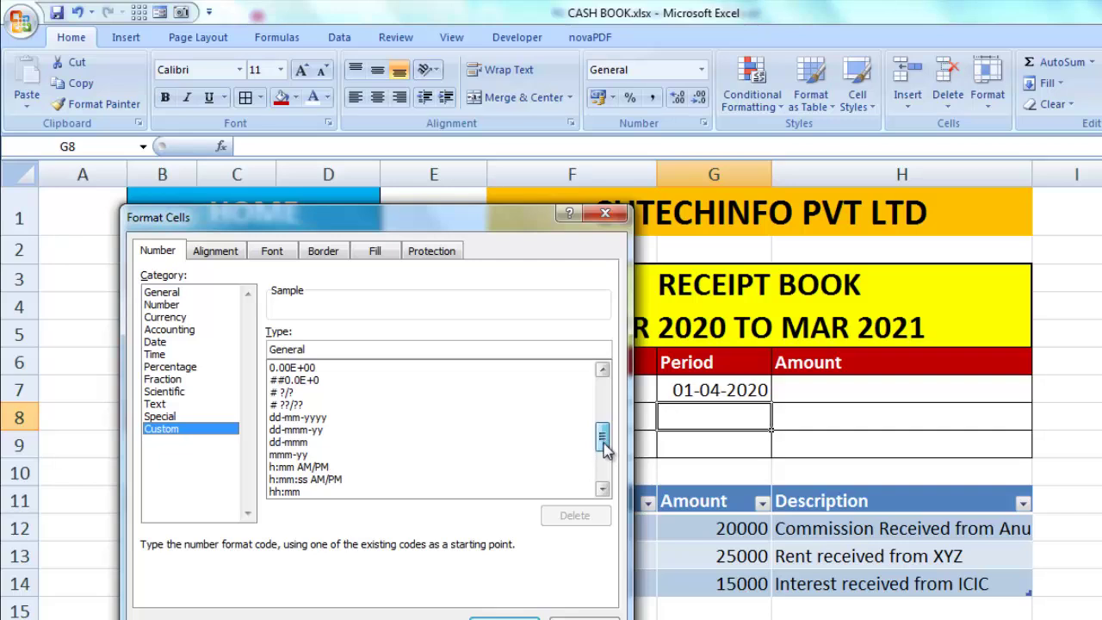
mouse_move(605, 452)
mouse_down()
mouse_move(609, 479)
mouse_move(602, 403)
mouse_up()
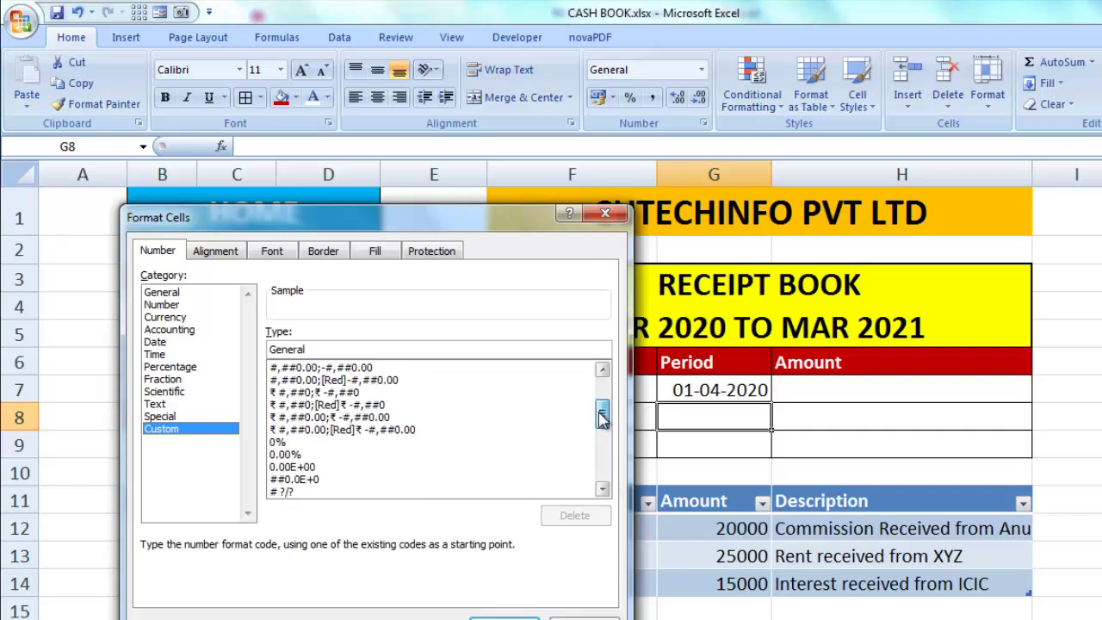
click(287, 368)
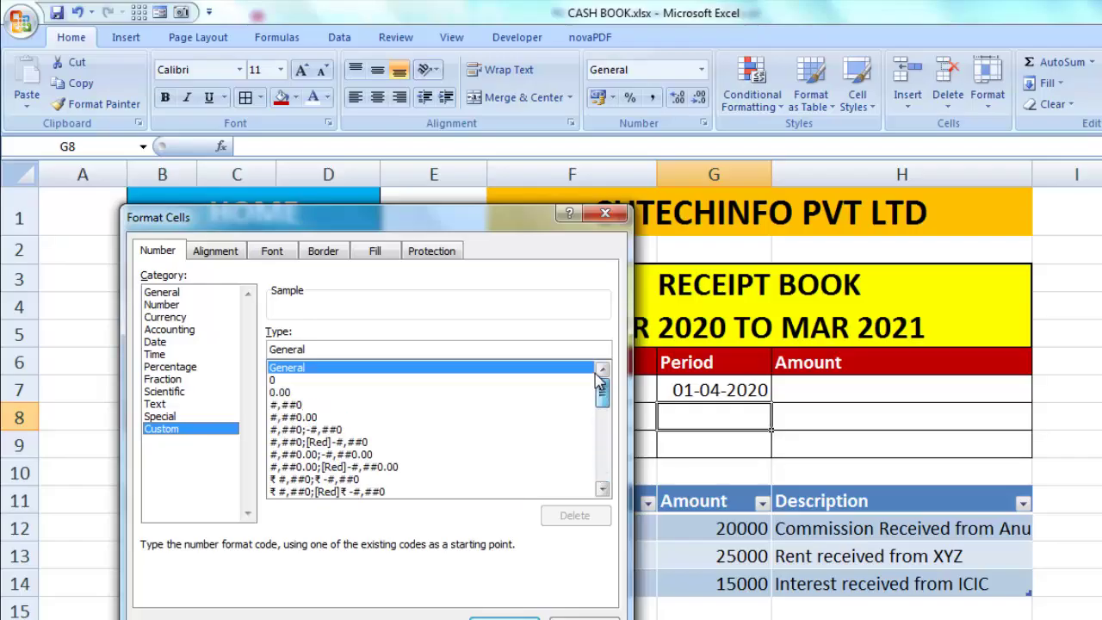
click(285, 379)
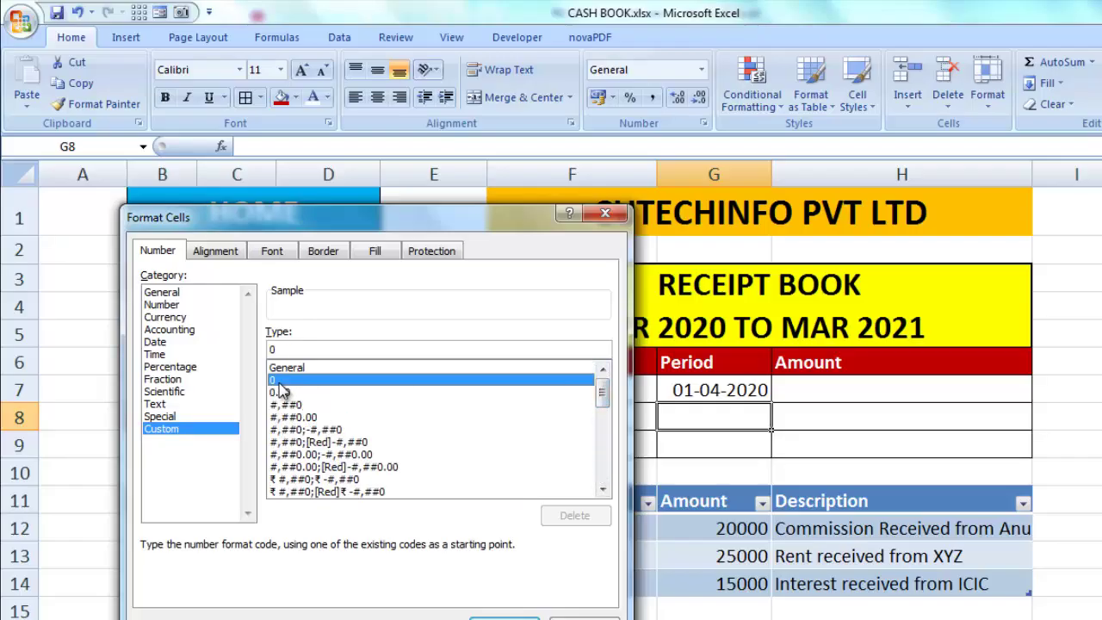
click(312, 347)
key(BackSpace)
text(mmmm)
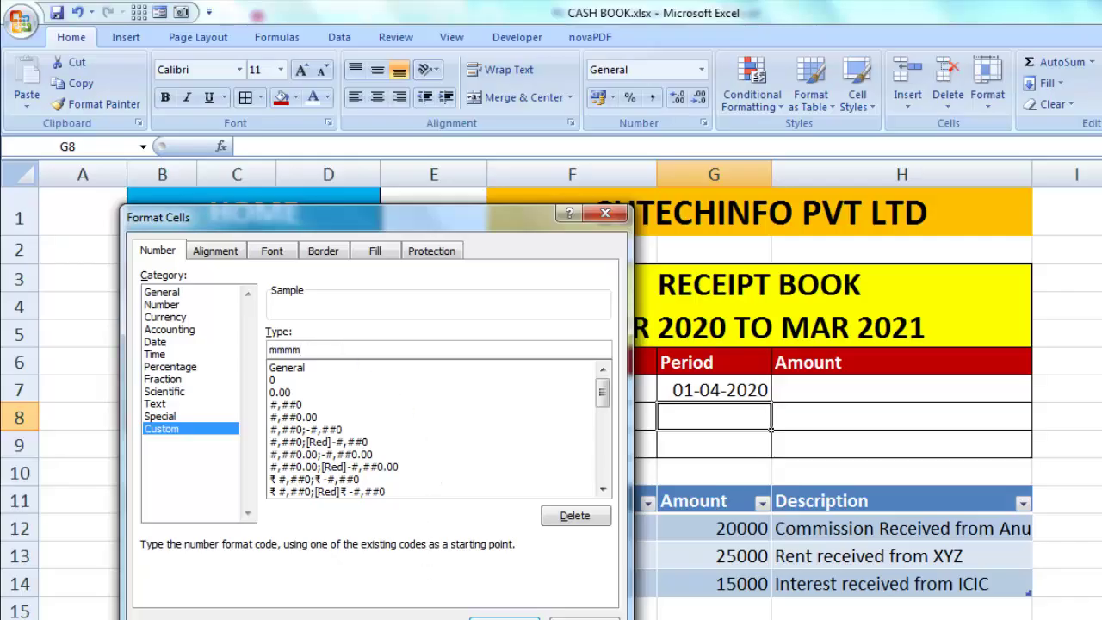
key(Return)
key(Return)
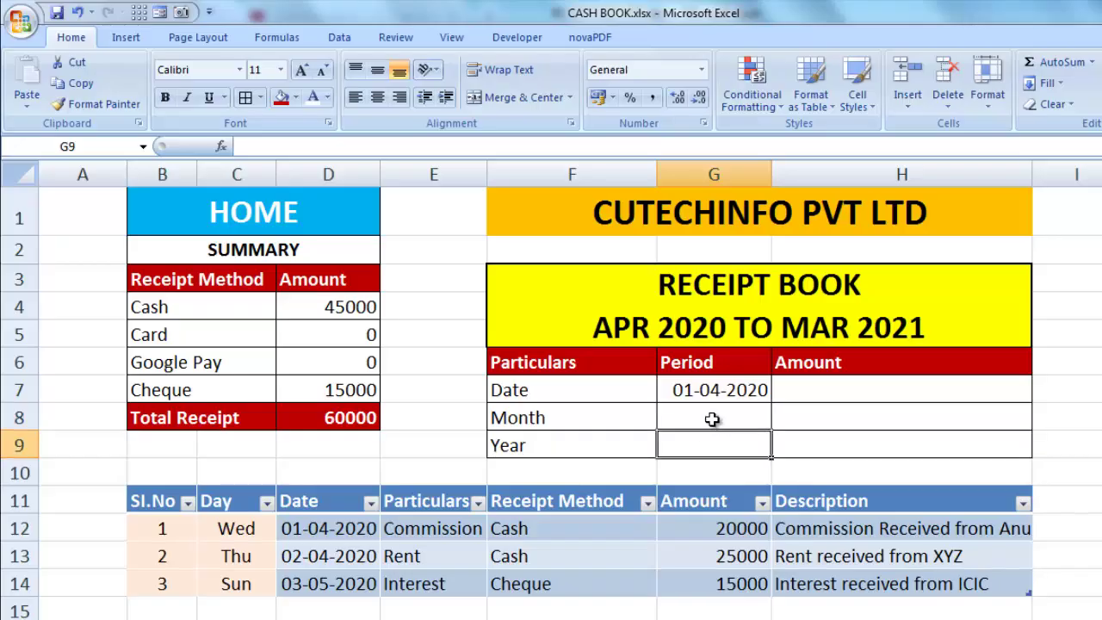
Enter a 01/04/2020 date in G8 so it shows April, and 2020 in G9.
click(714, 416)
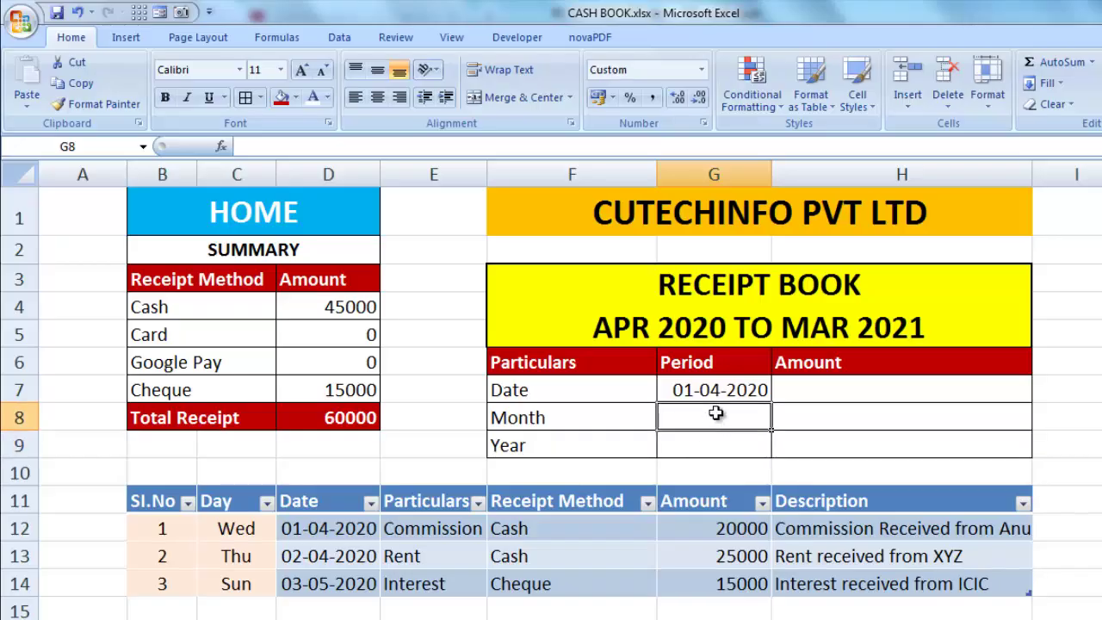
text(01)
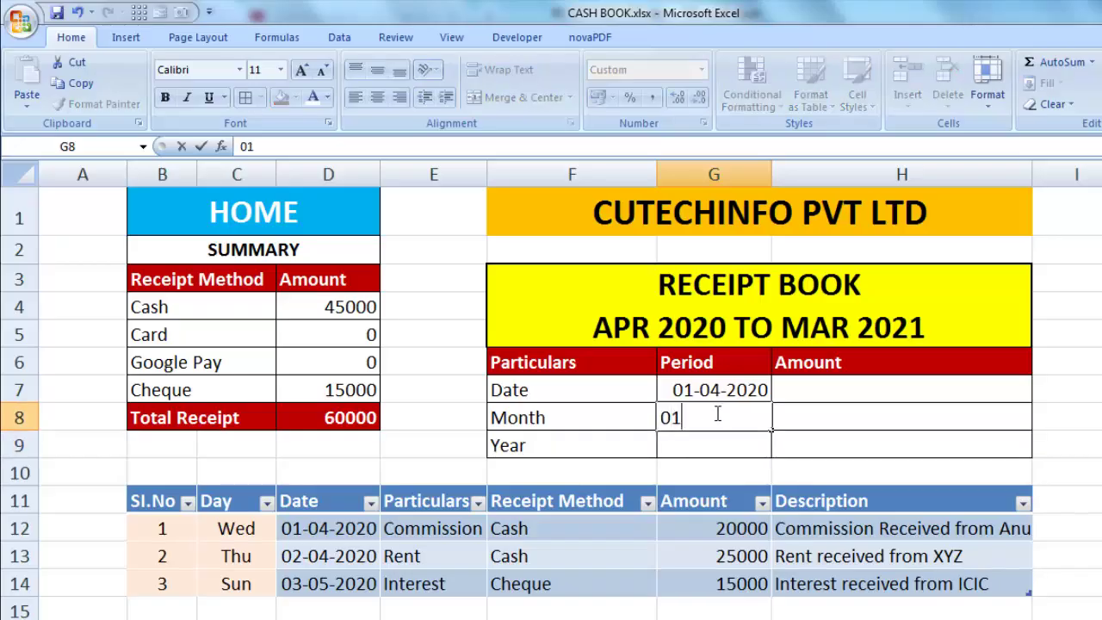
text(/0)
text(4/2020)
key(Return)
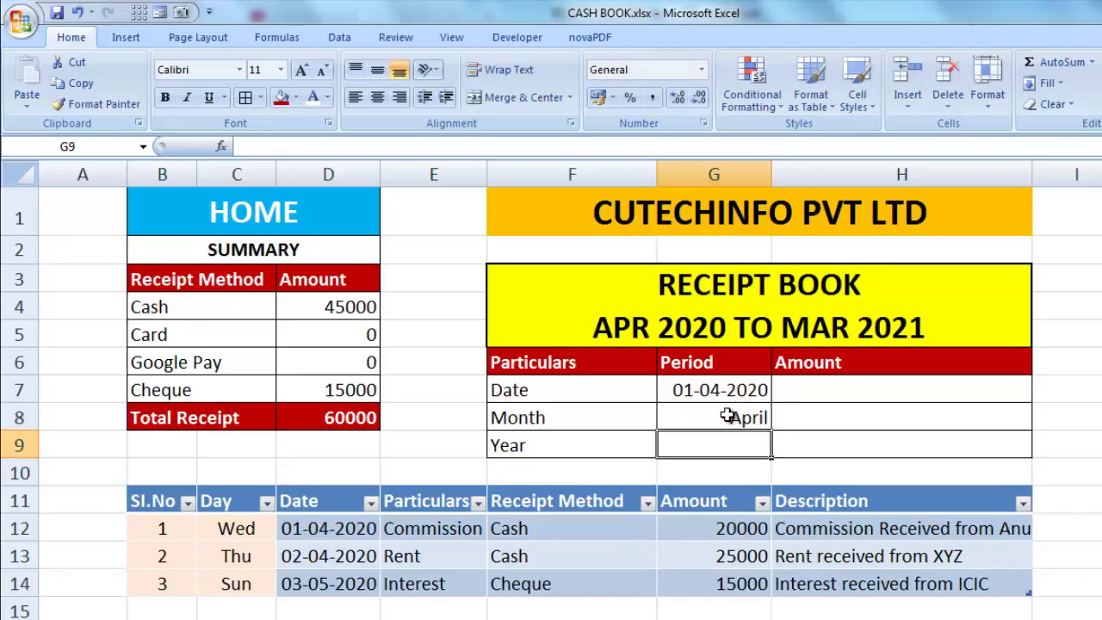
click(738, 418)
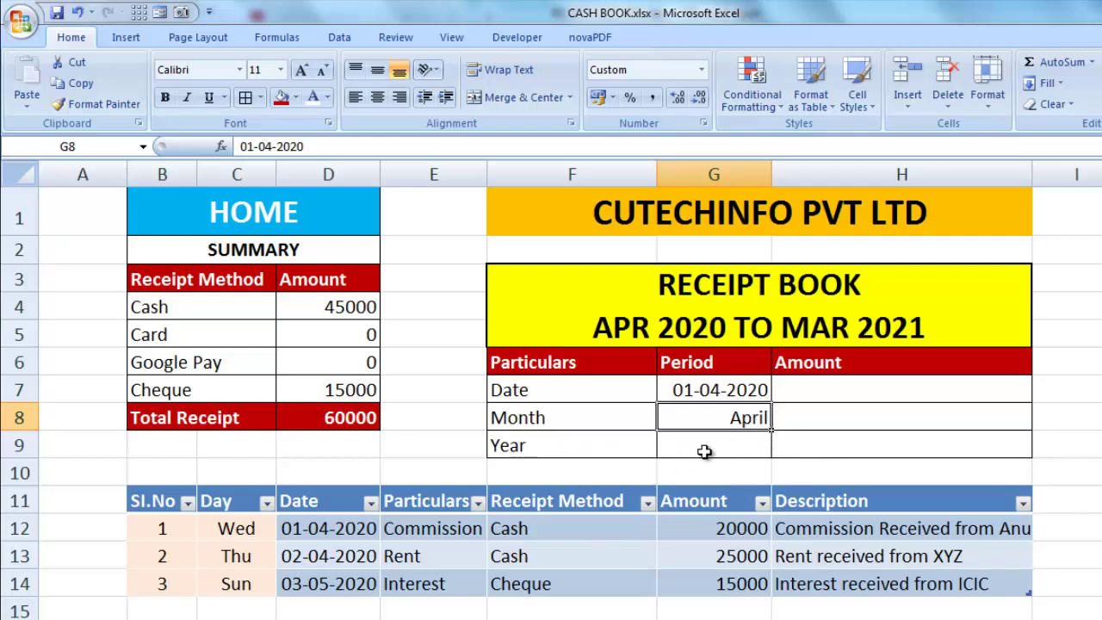
click(733, 447)
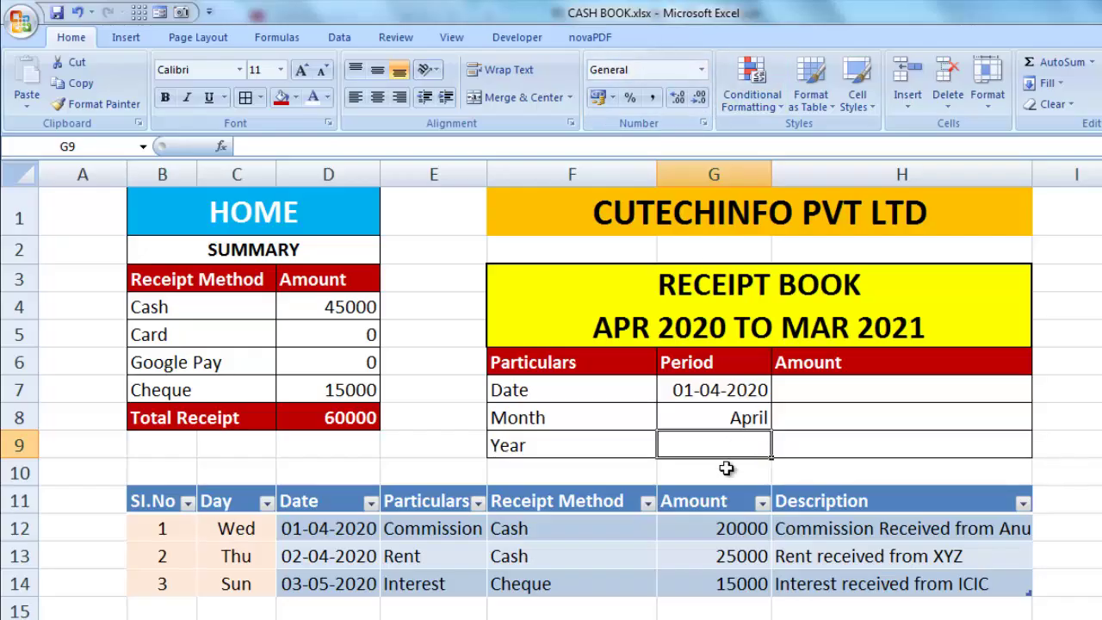
text(2020)
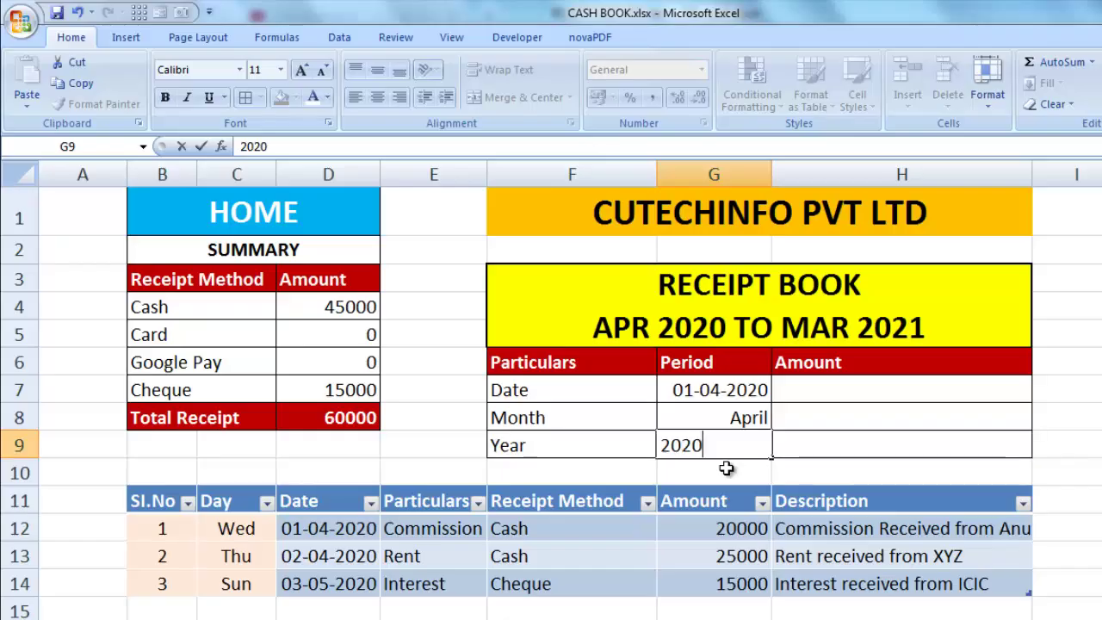
key(Return)
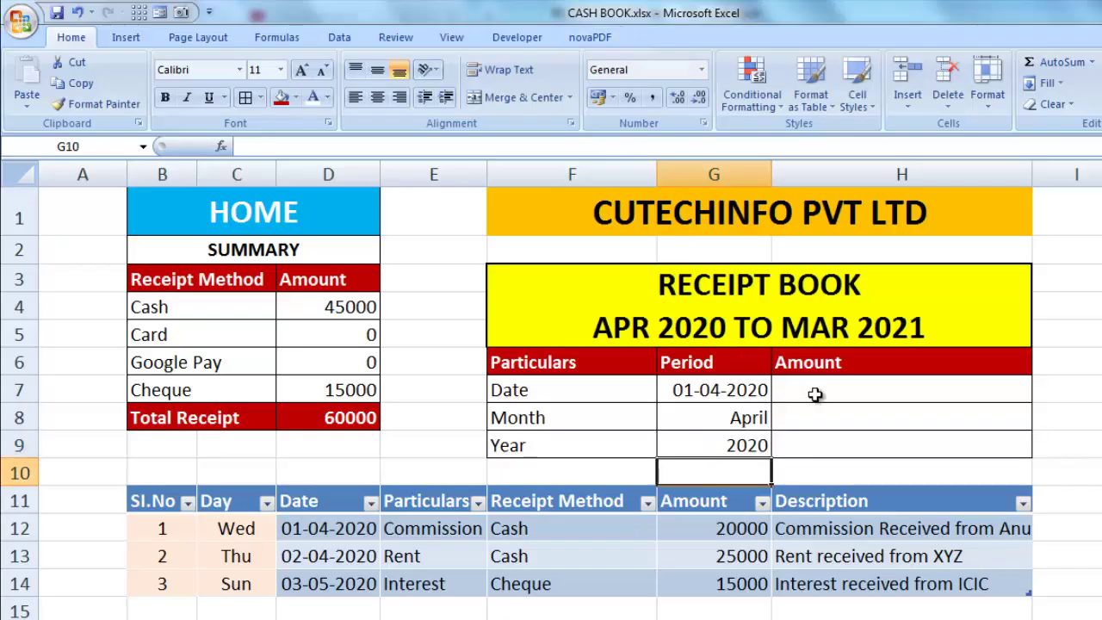
click(814, 393)
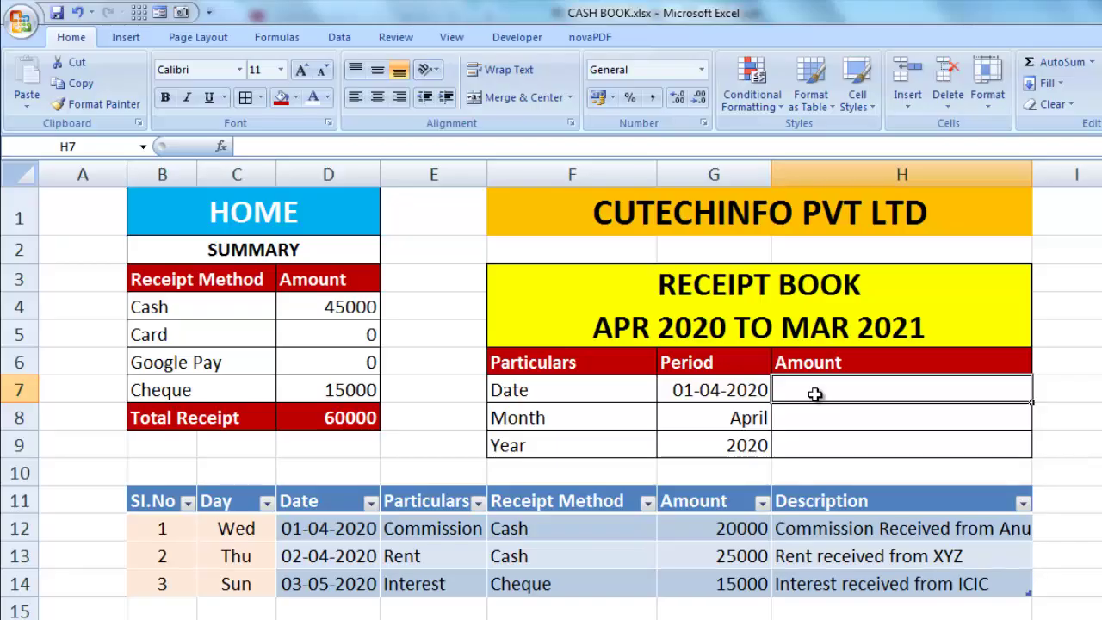
Enter =SUMIF(Table1[Date],G7,Table1[Amount]) in H7, returning 20000.
text(=)
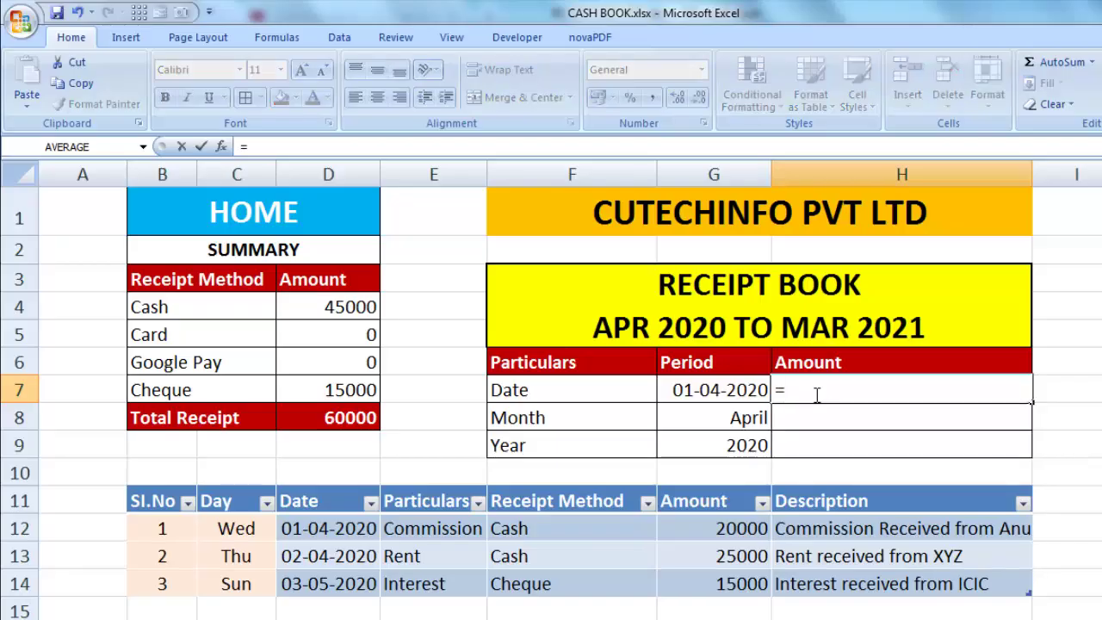
text(si,)
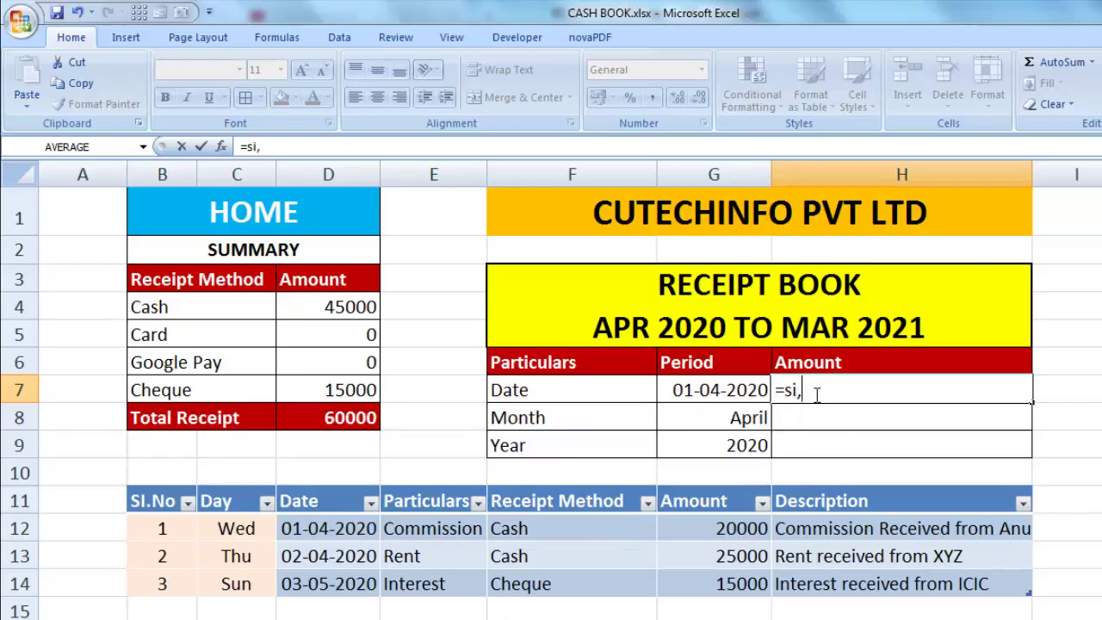
key(BackSpace)
text(umif)
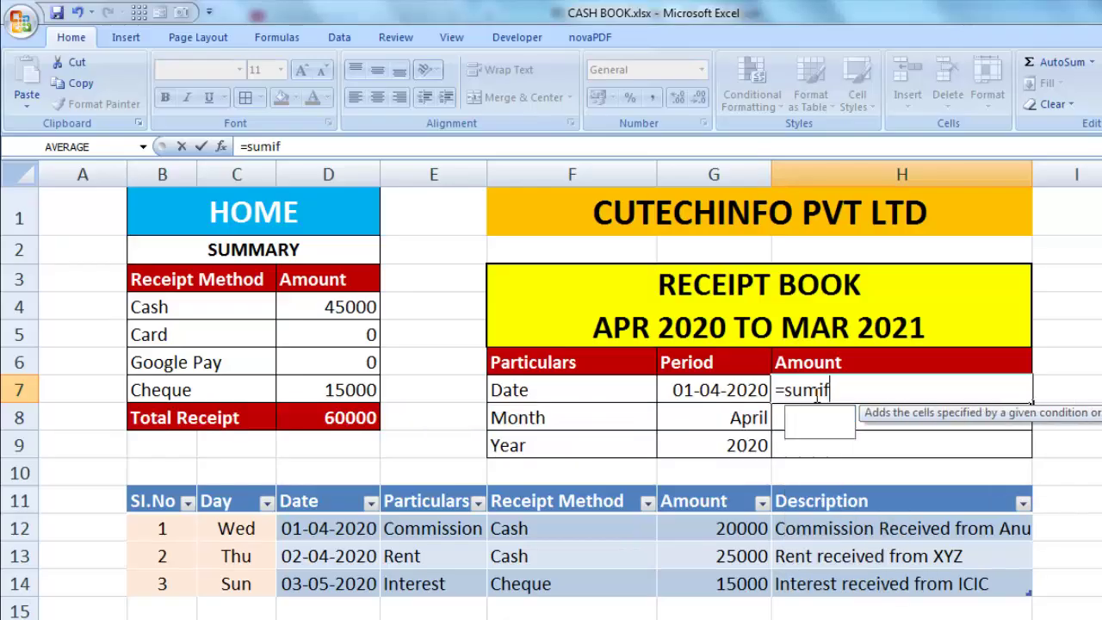
key(Tab)
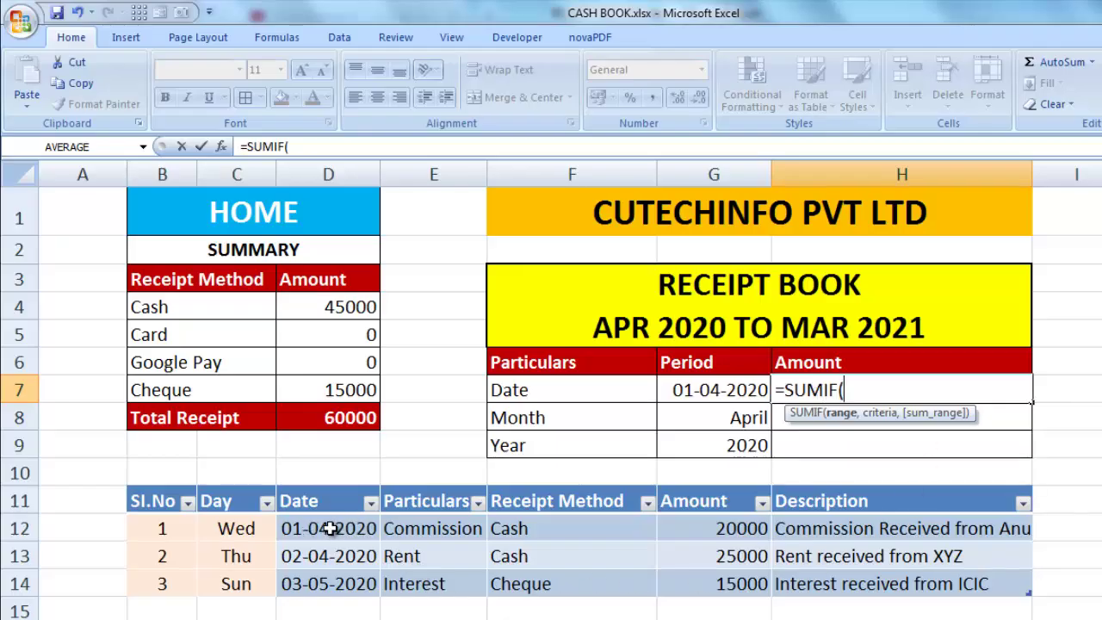
drag(330, 529, 328, 583)
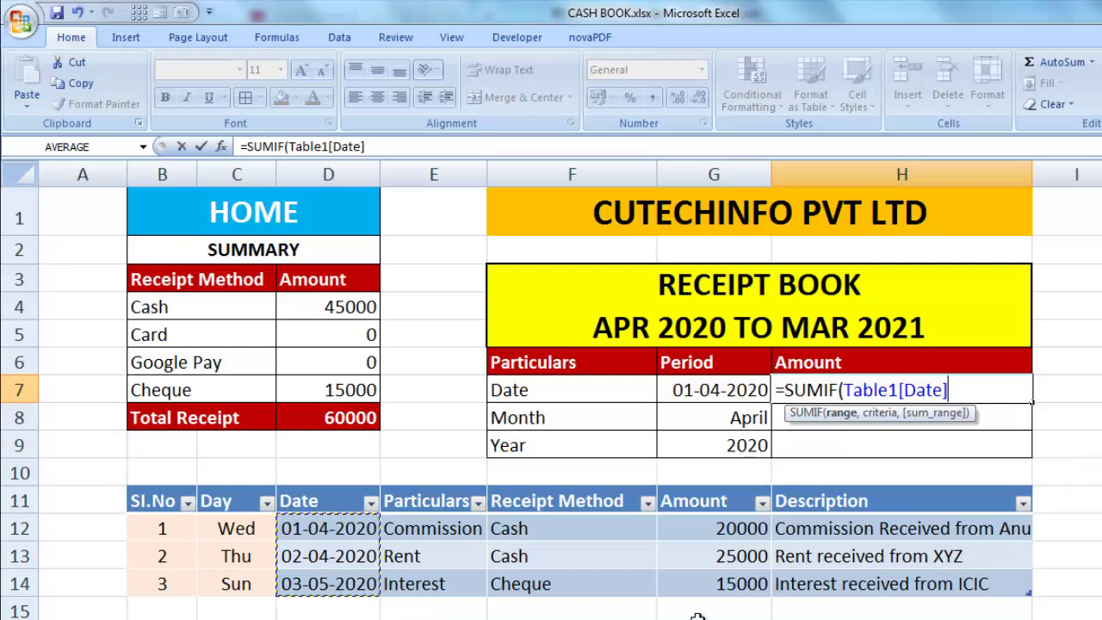
text(,)
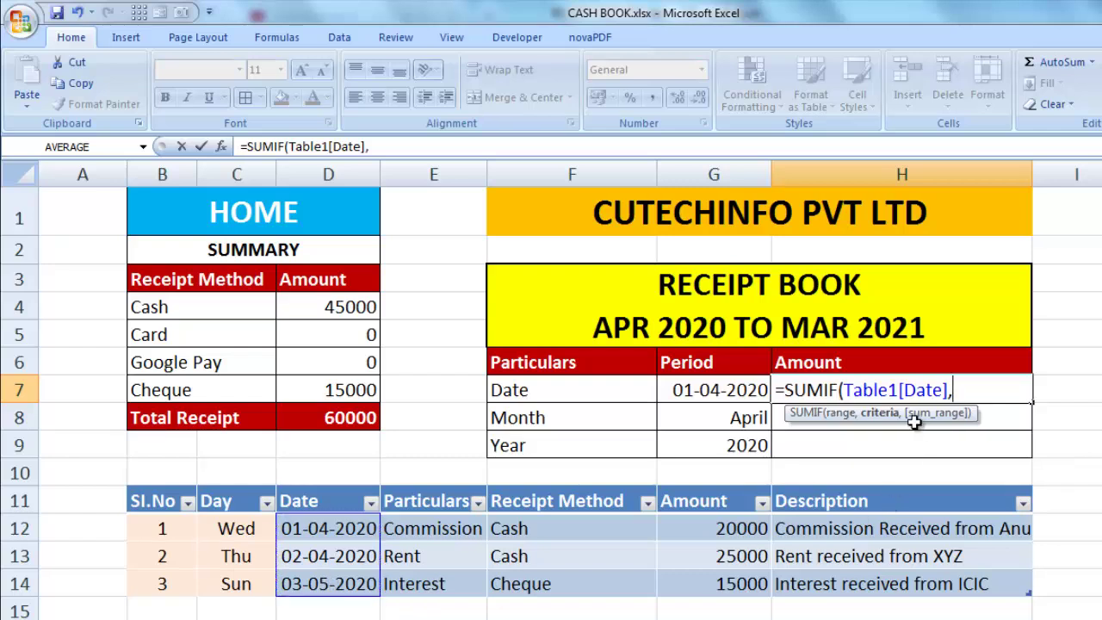
click(717, 390)
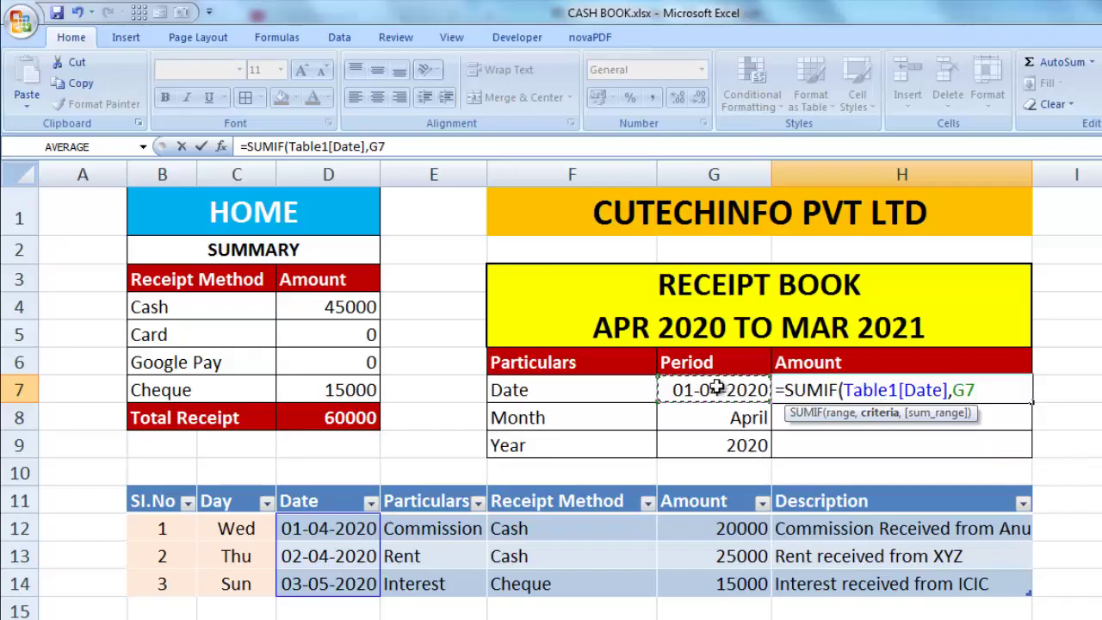
text(,)
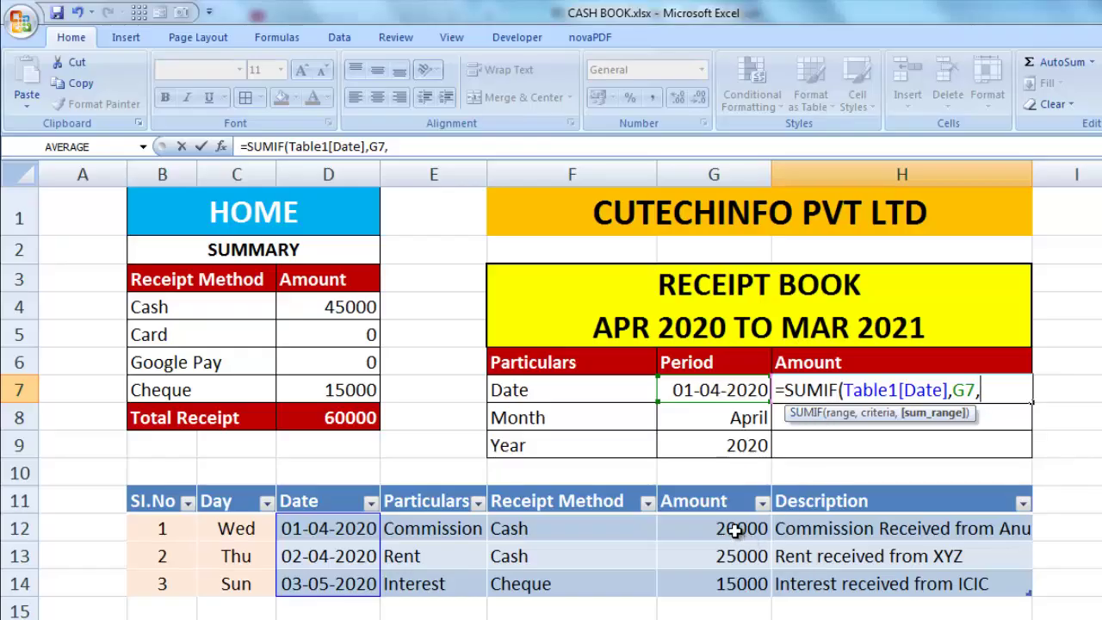
drag(734, 532, 736, 582)
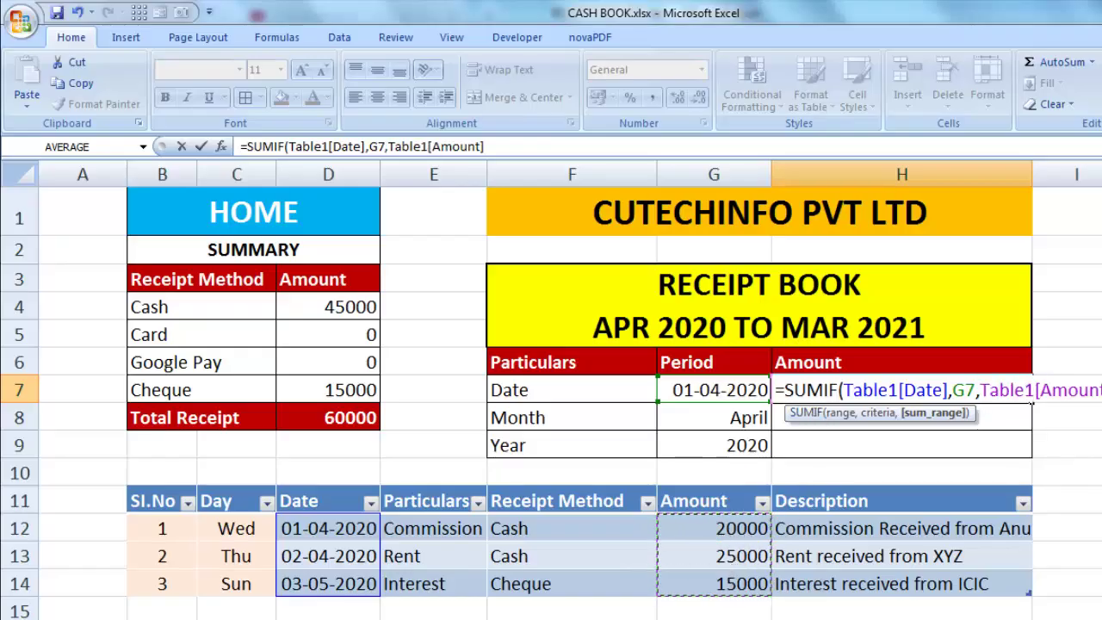
text())
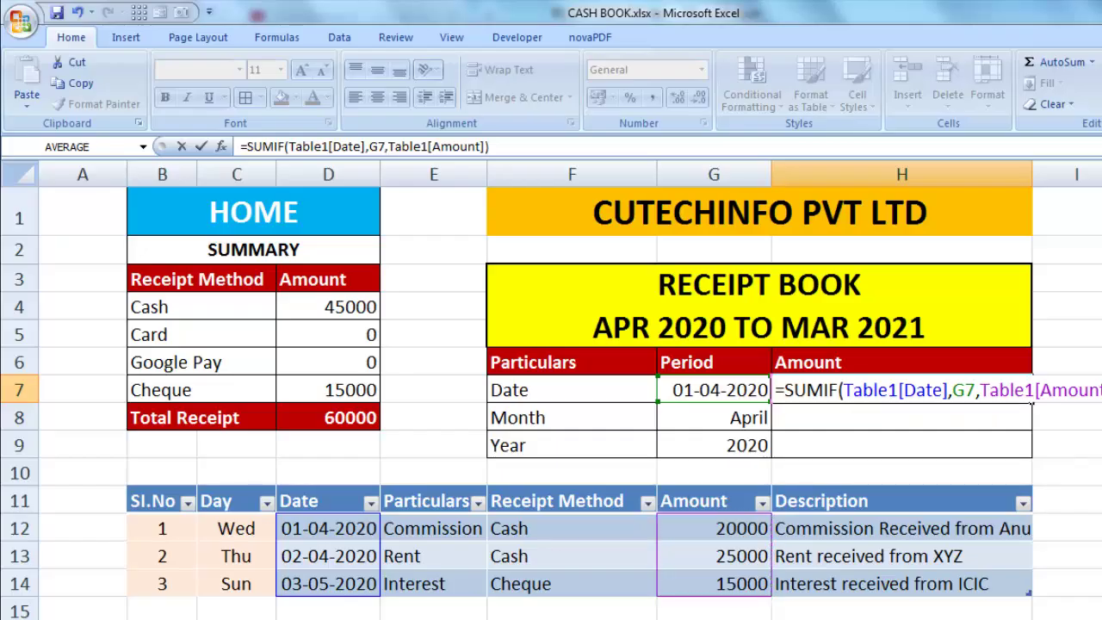
key(Return)
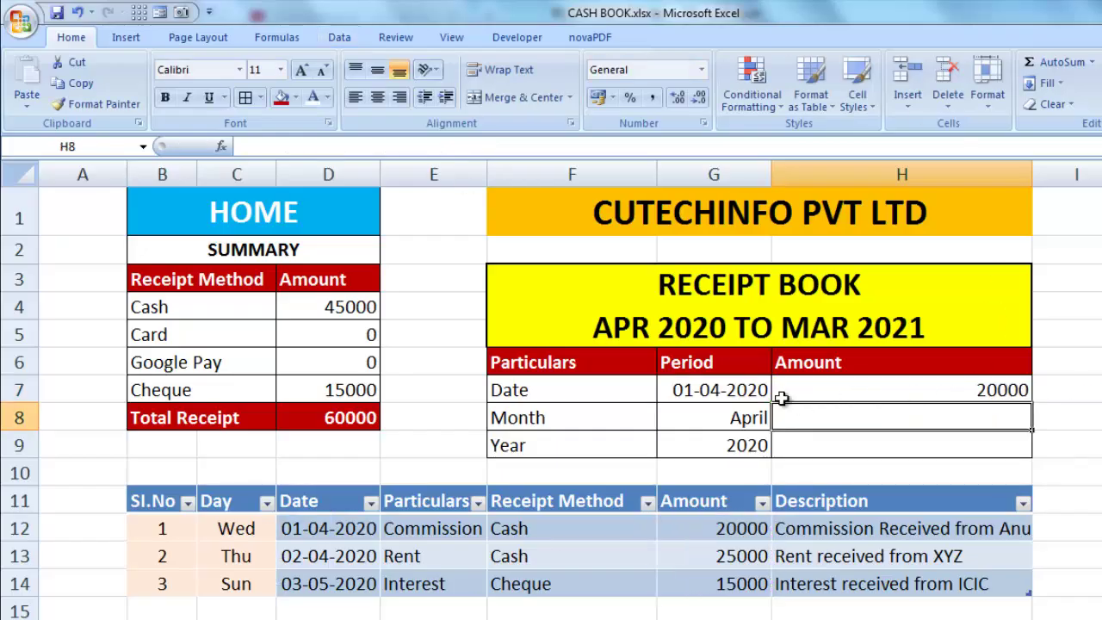
click(918, 390)
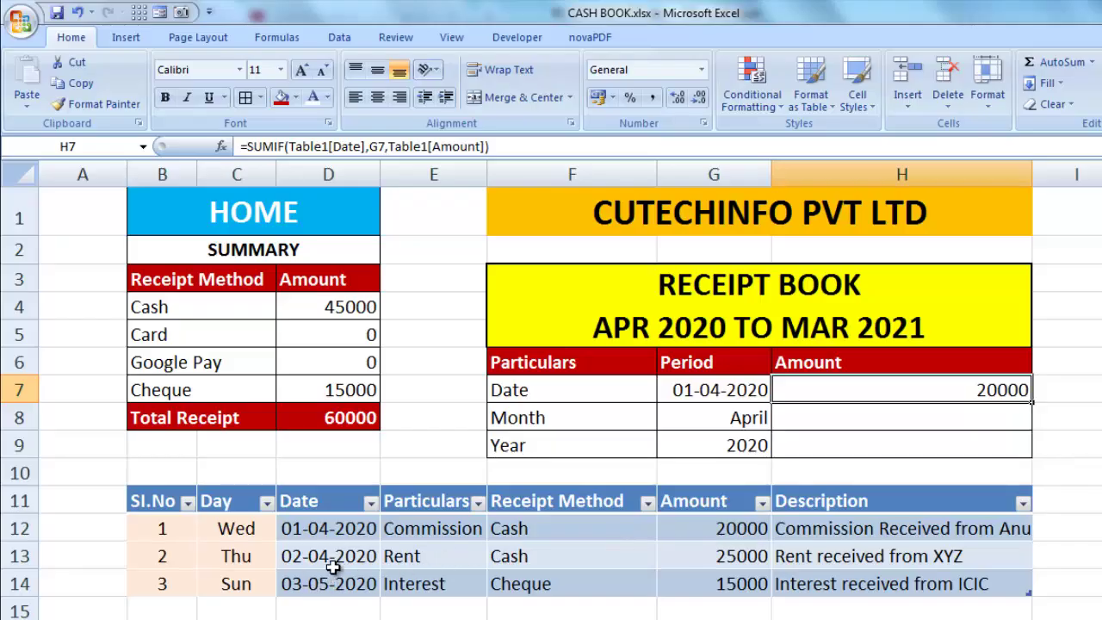
Change G7 to 03/05/2020 and confirm H7 recalculates to 15000.
click(725, 392)
text(03/)
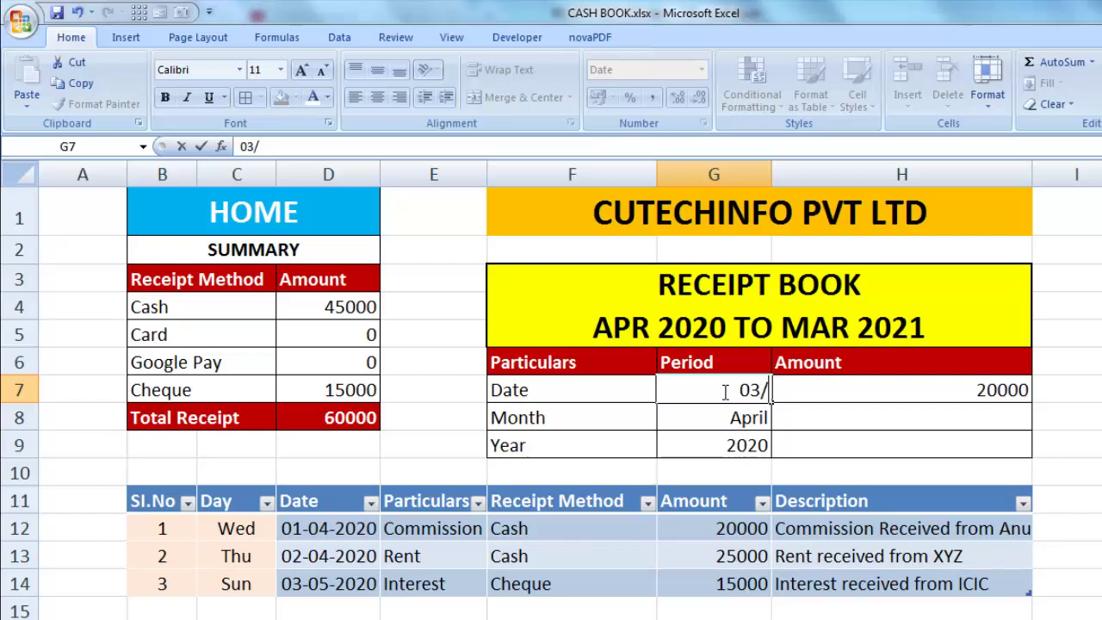
text(05/20)
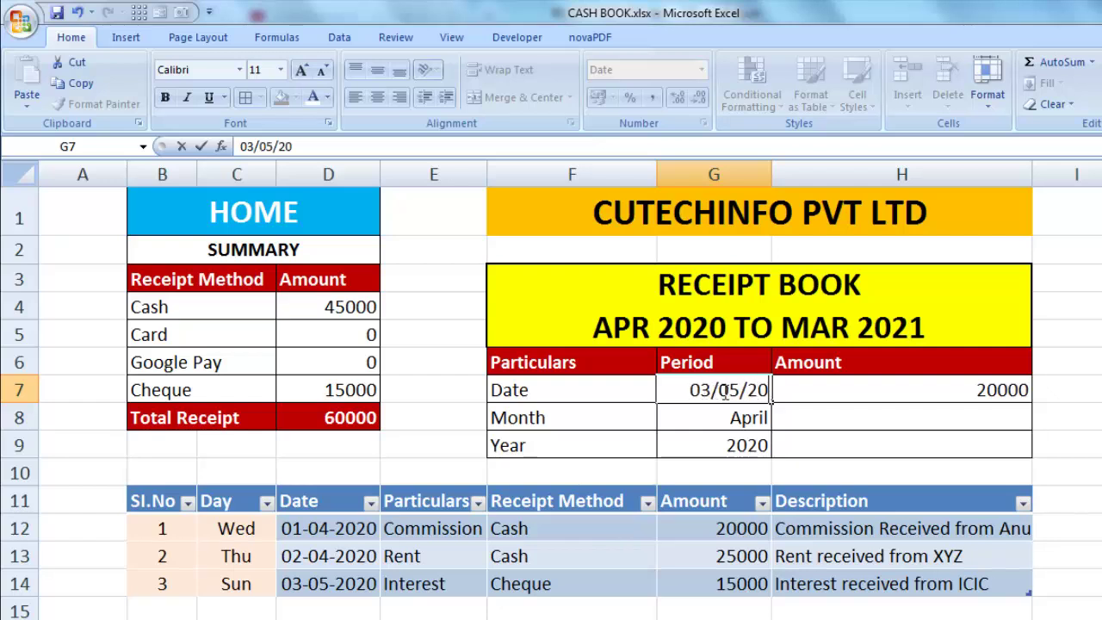
text(20)
key(Return)
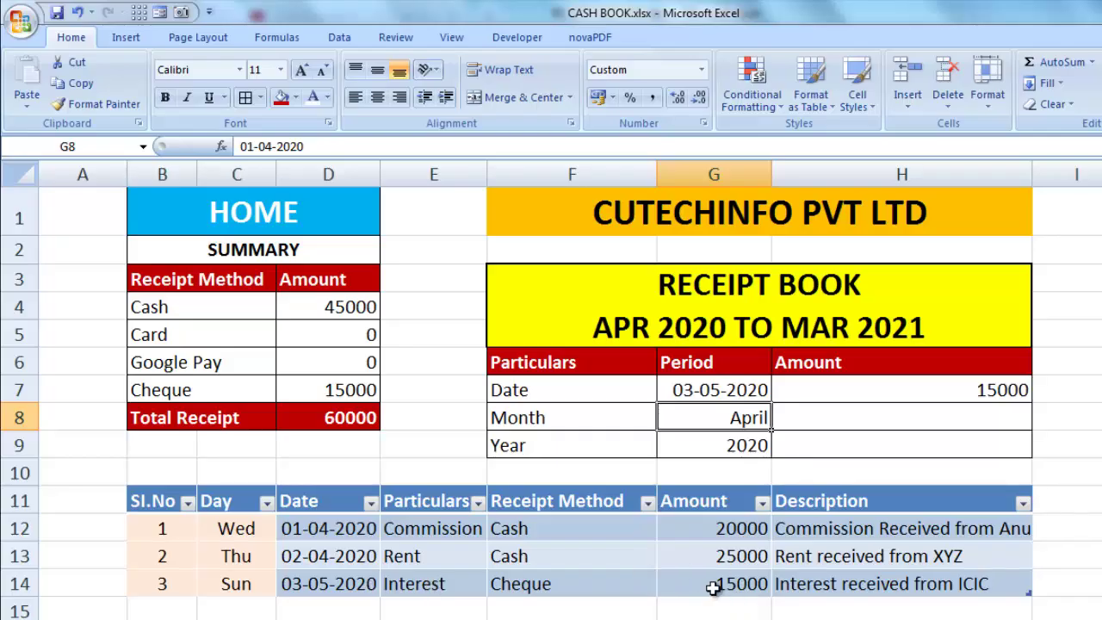
click(975, 407)
click(965, 389)
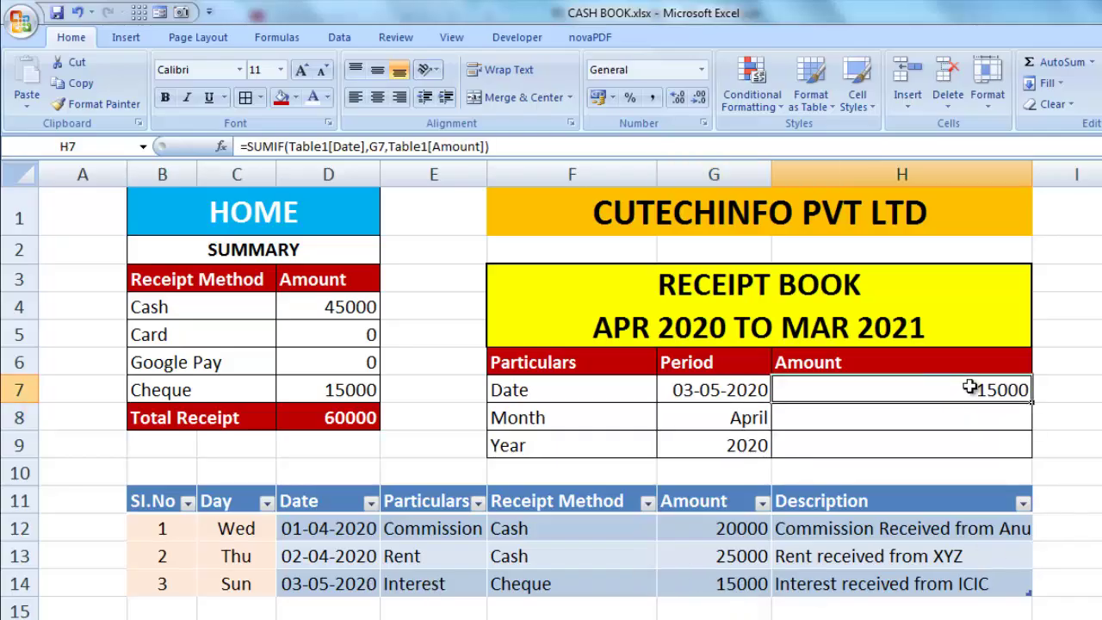
click(970, 421)
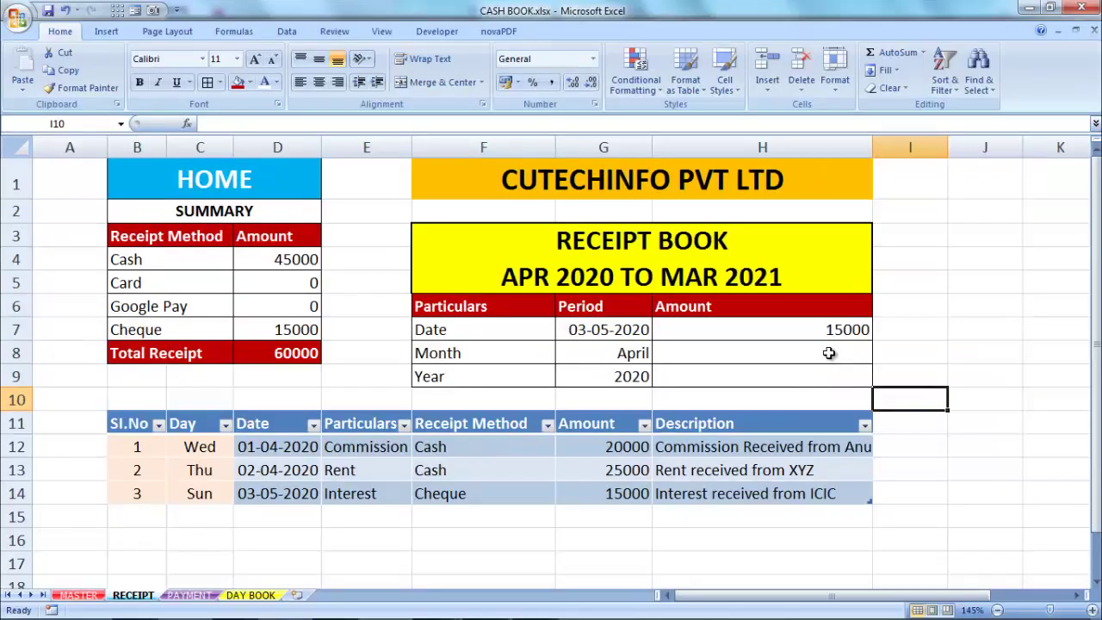
In H8, start a SUMIFS over Table1[Amount] for Table1[Date] on or after G8.
click(829, 353)
text(=S)
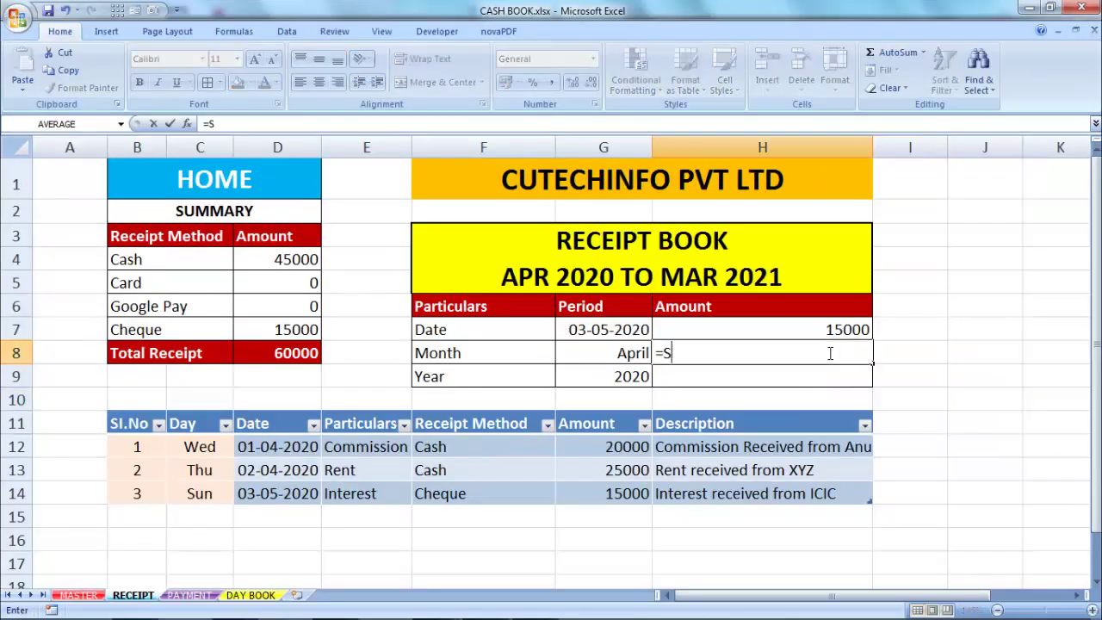
text(UMIFS)
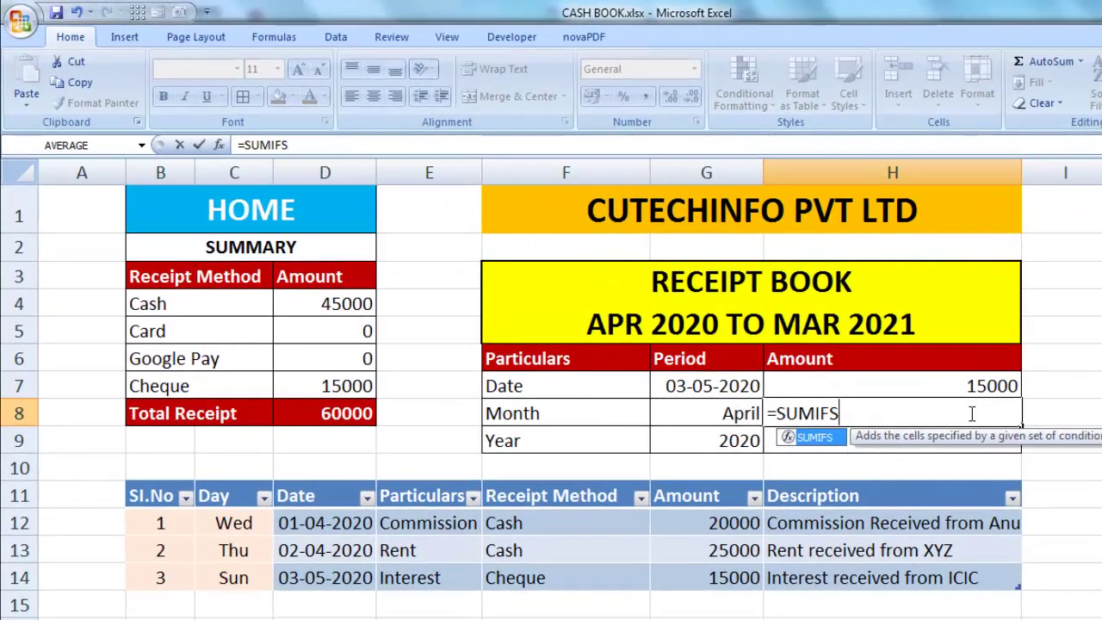
text(()
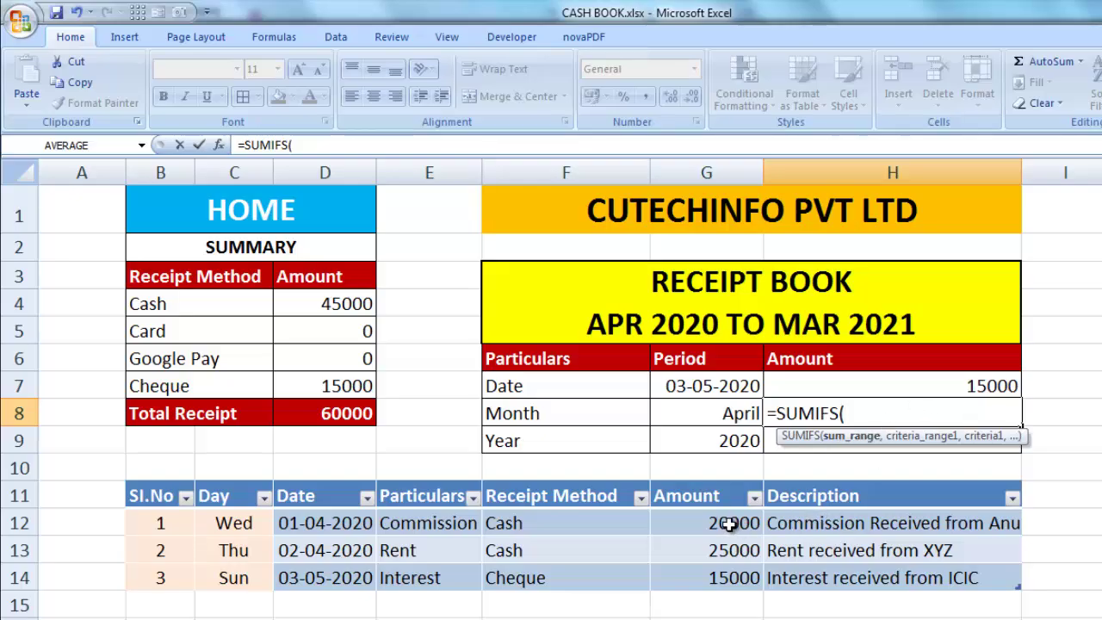
drag(729, 525, 732, 575)
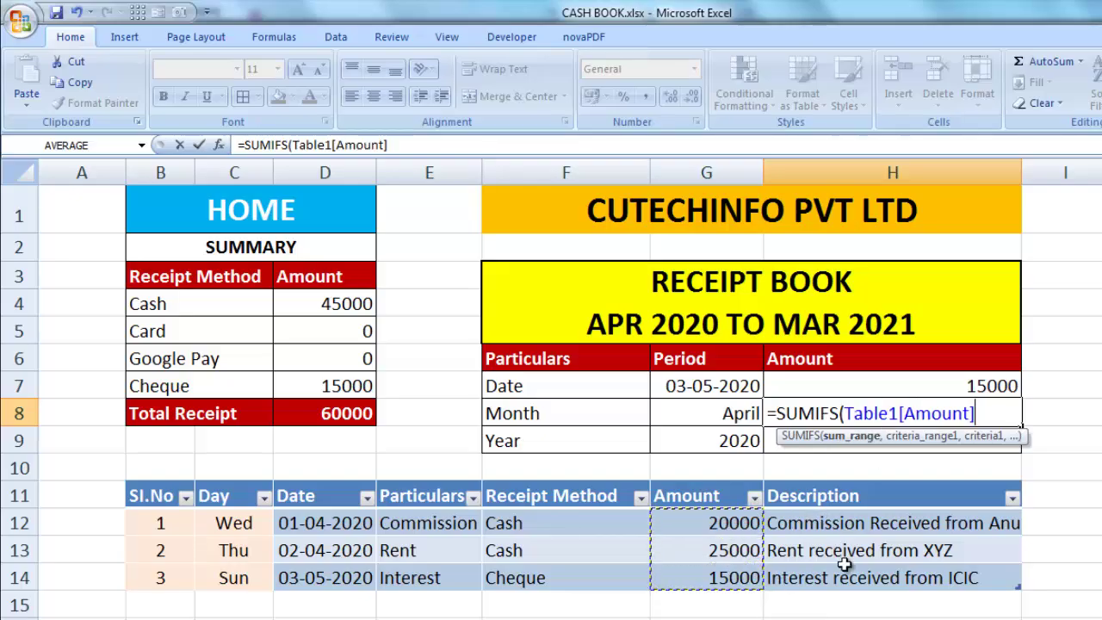
text(,)
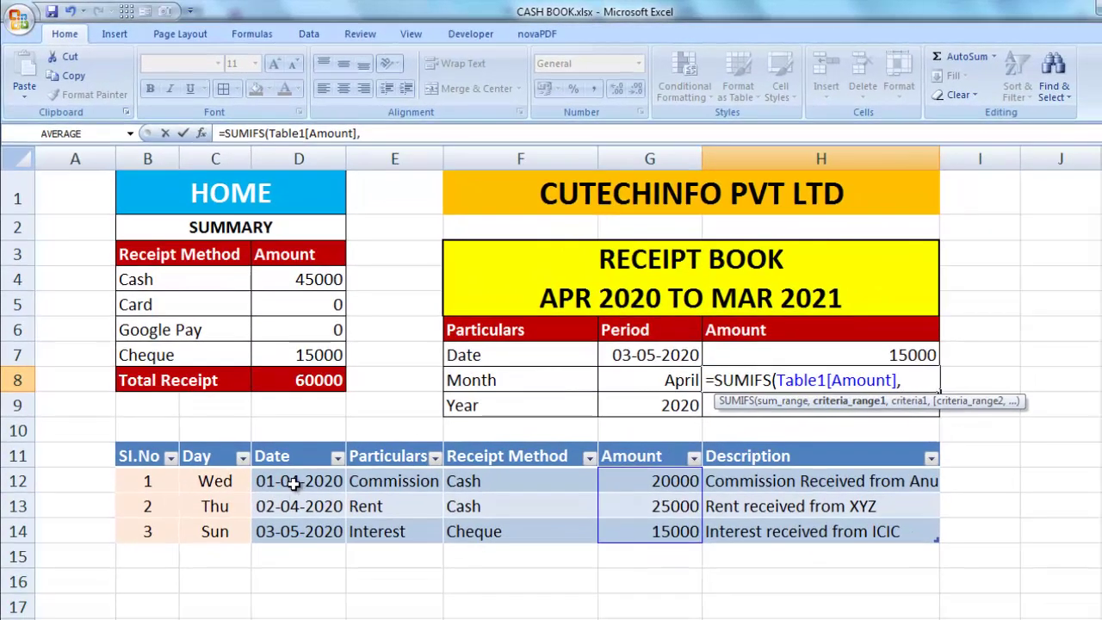
drag(293, 483, 308, 531)
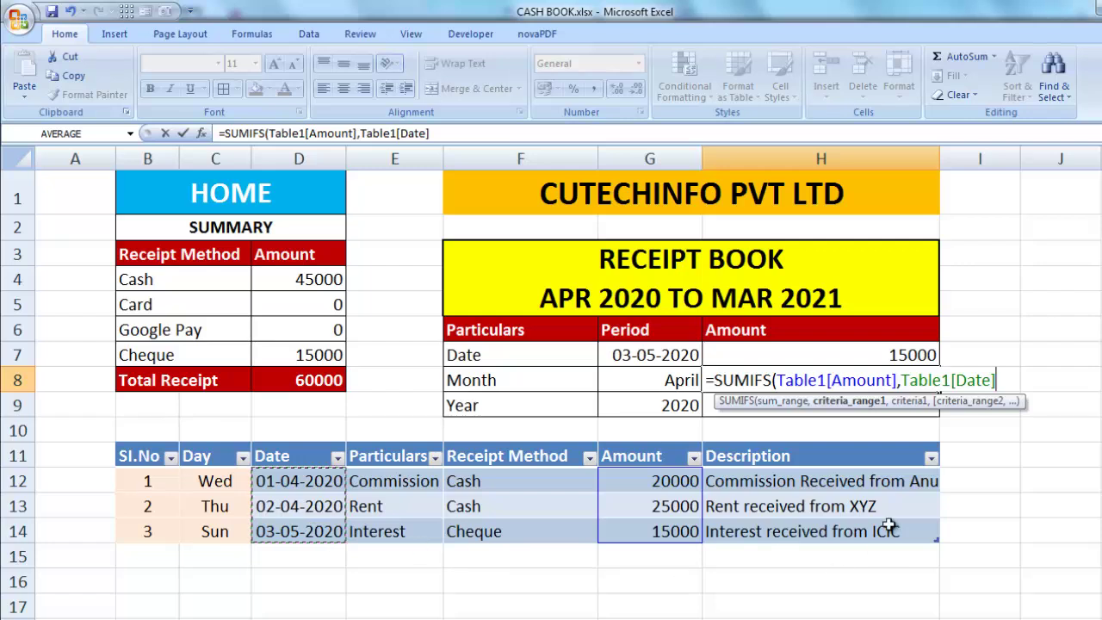
text(,")
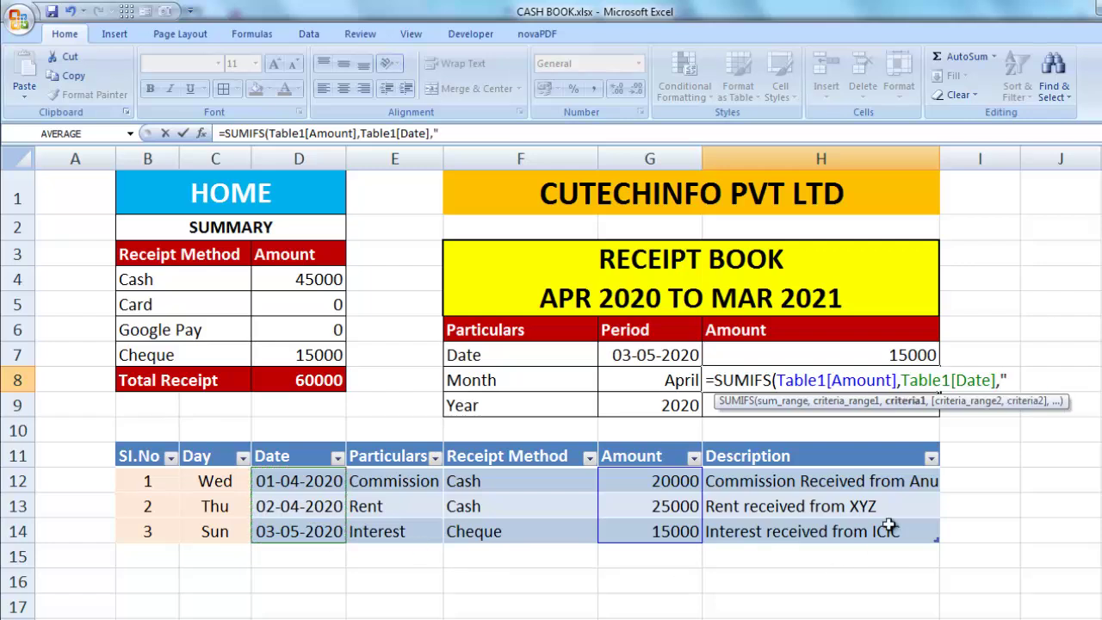
text(>)
text(=")
text(&)
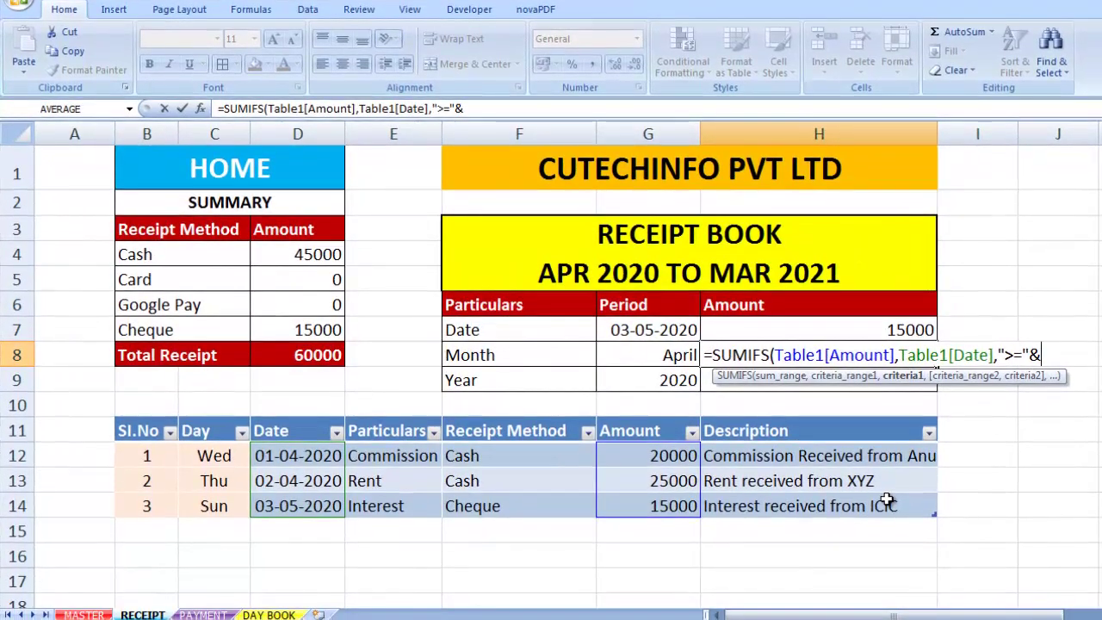
click(677, 356)
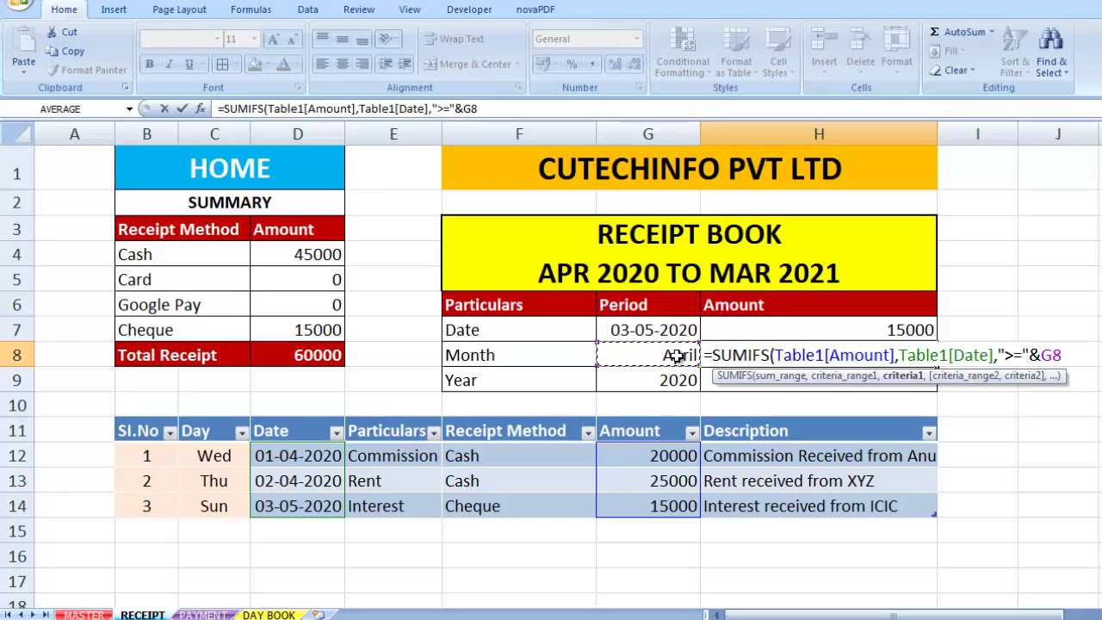
Add the upper bound Table1[Date] <= EOMONTH(G8,0) and enter the formula, giving 45000.
text(,)
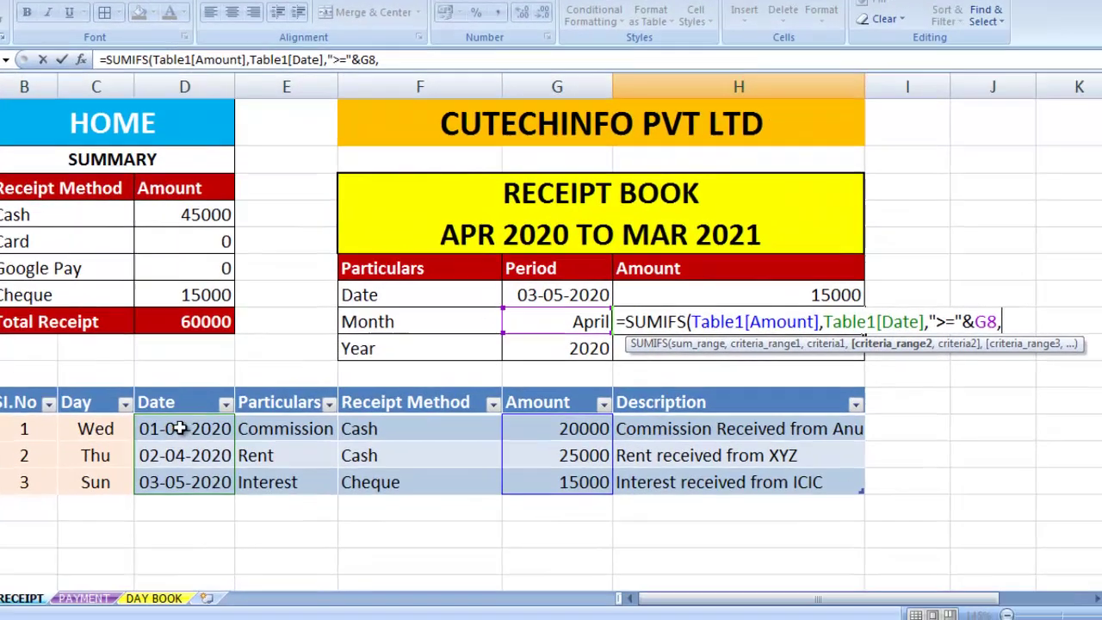
click(297, 461)
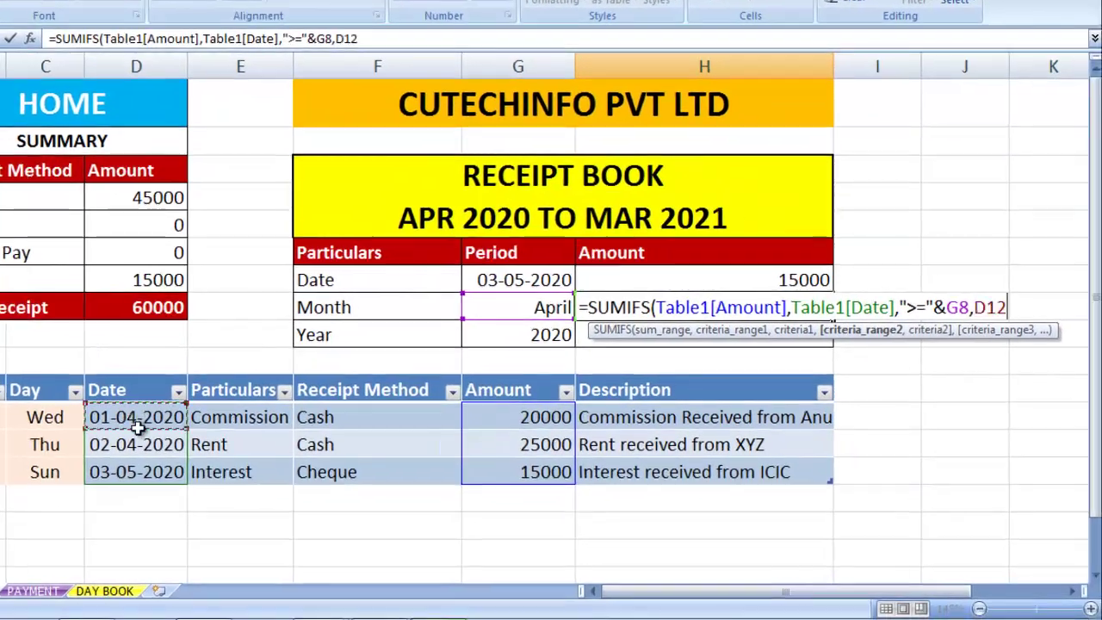
drag(138, 428, 148, 472)
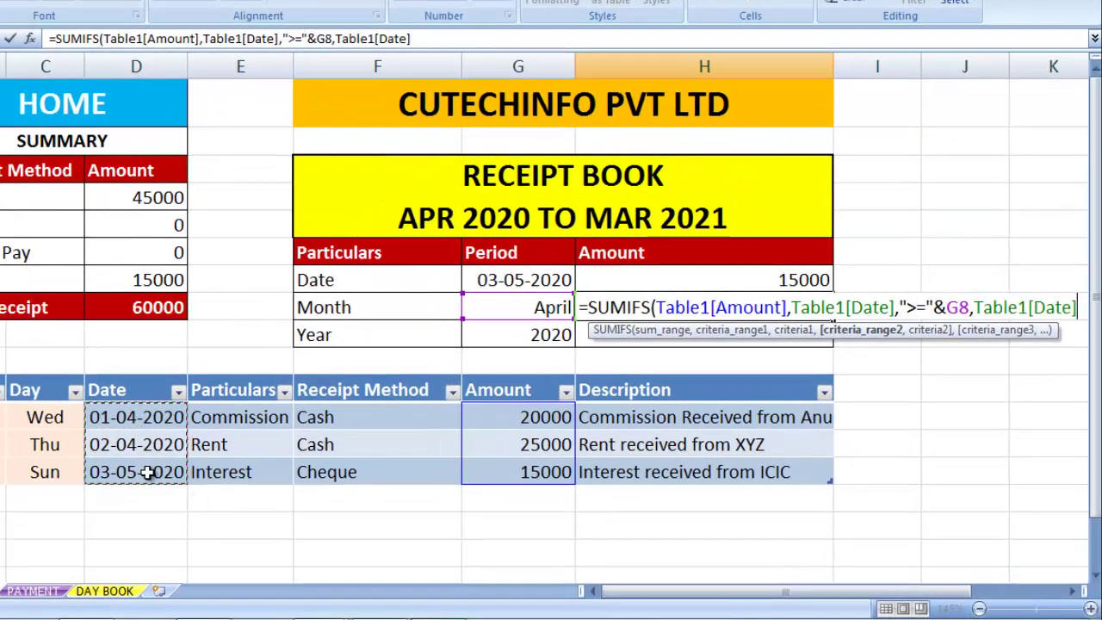
text(,)
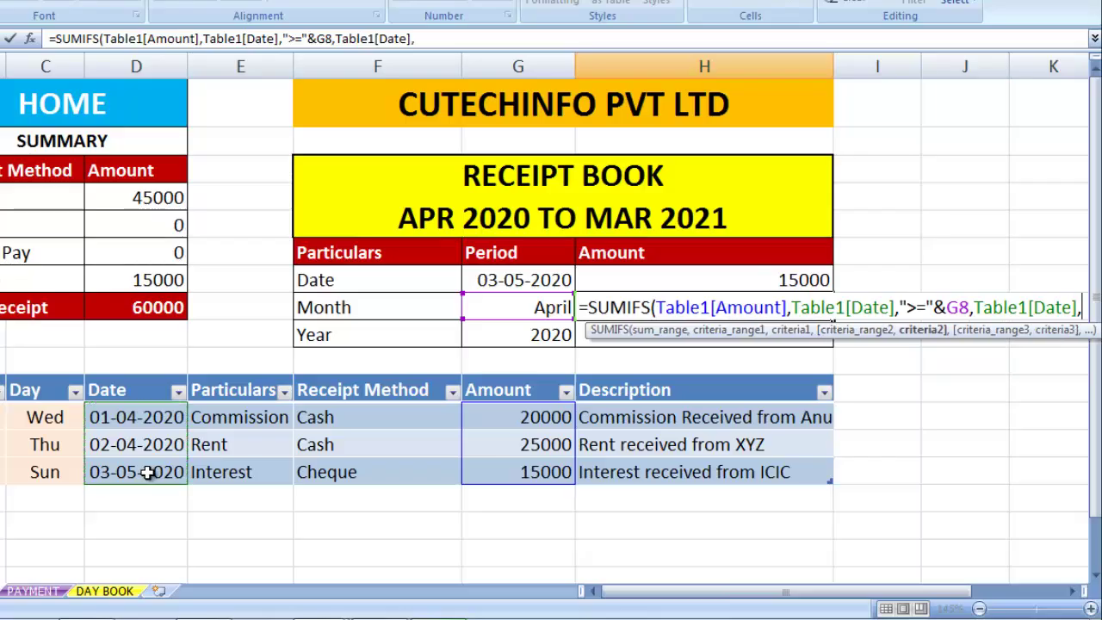
text(")
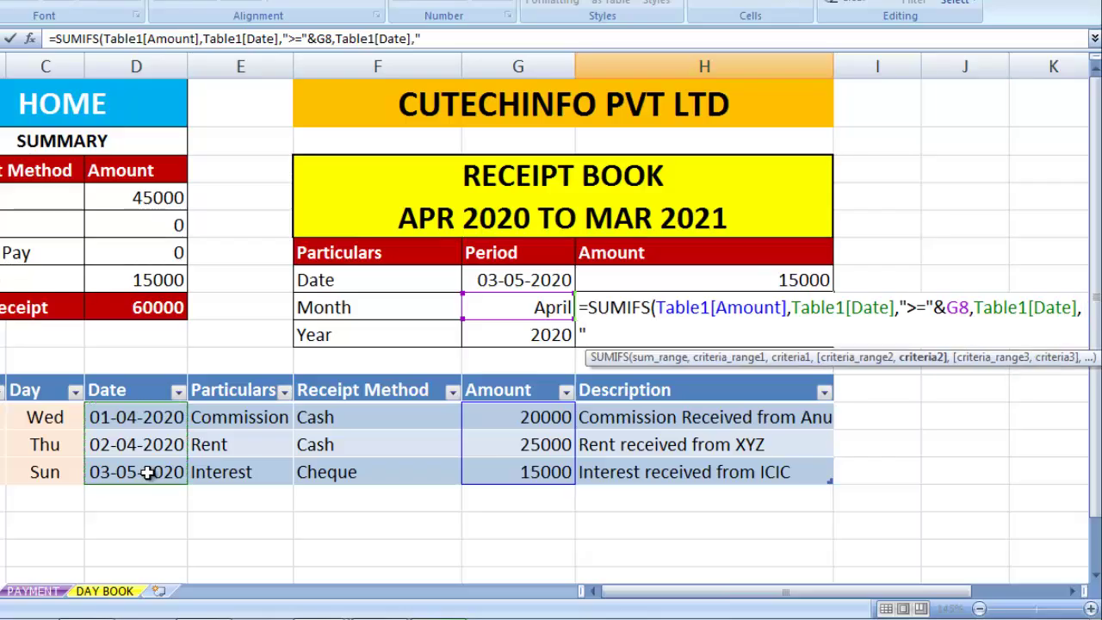
text(<=")
text(&)
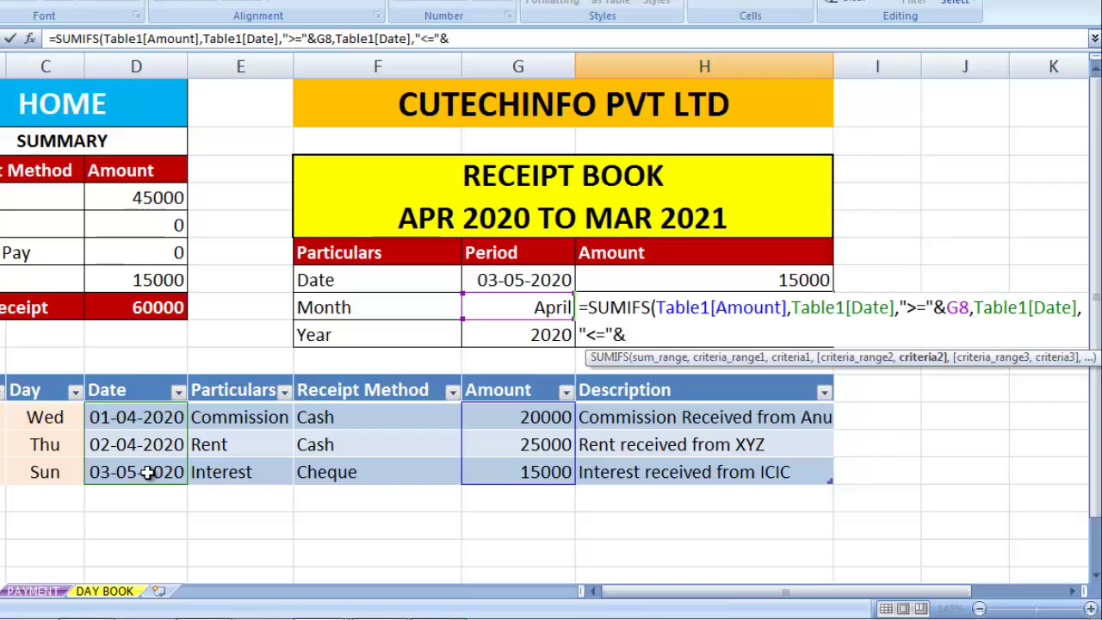
text(EO)
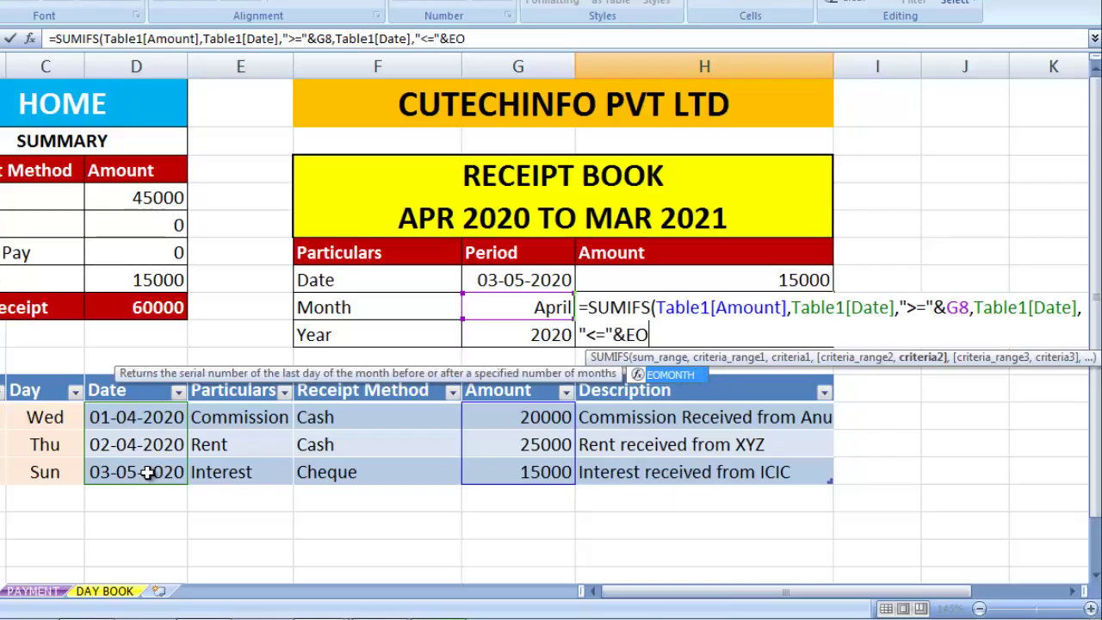
key(Tab)
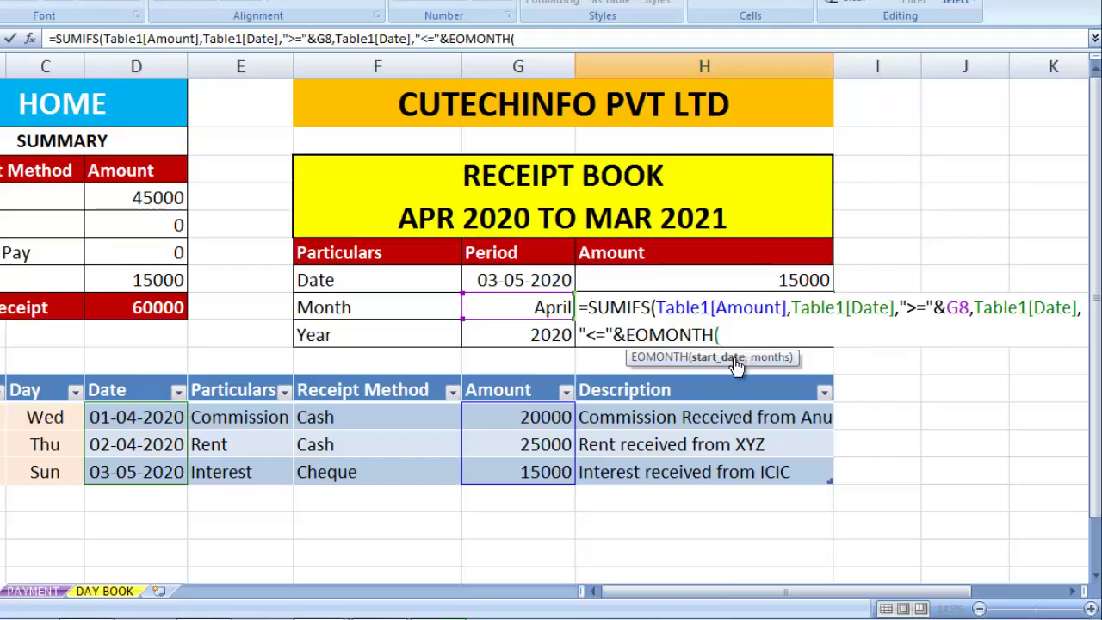
click(538, 308)
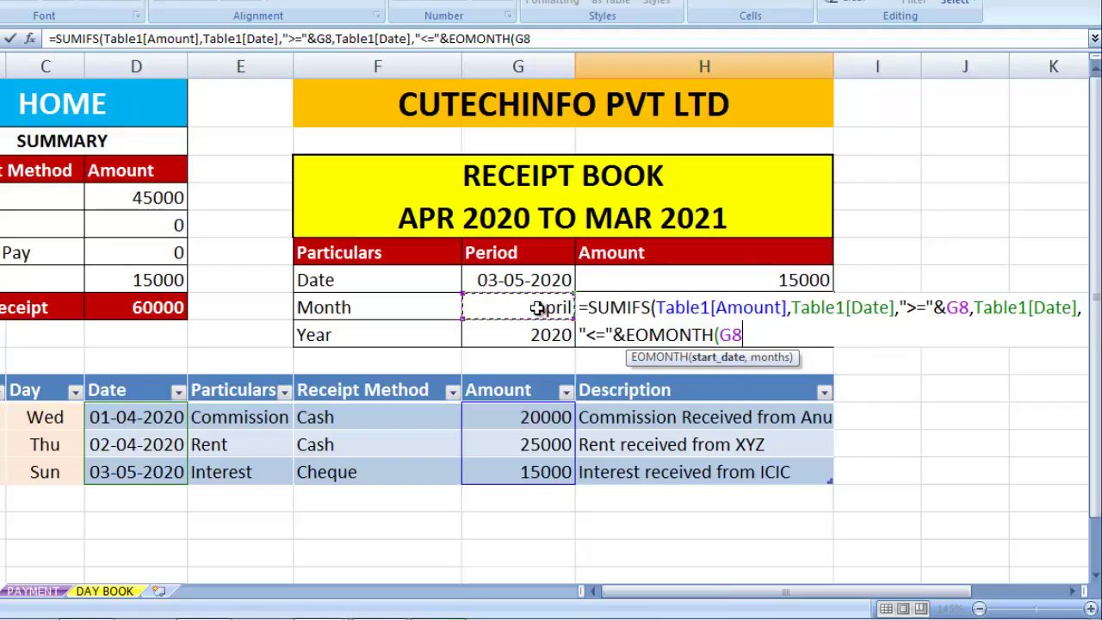
text(,)
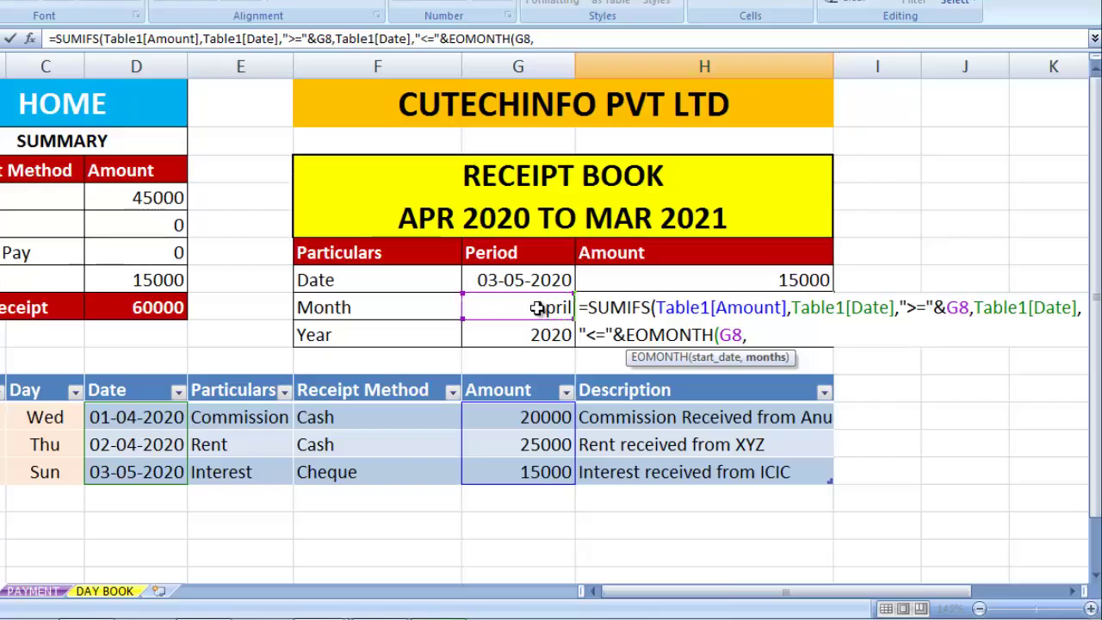
text(0)
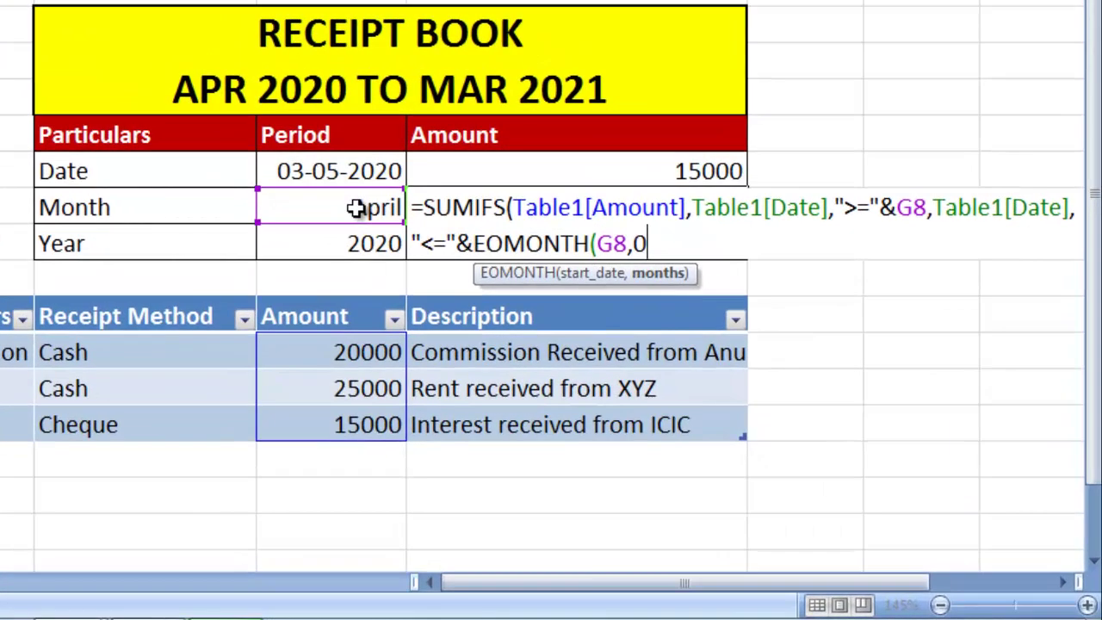
text()))
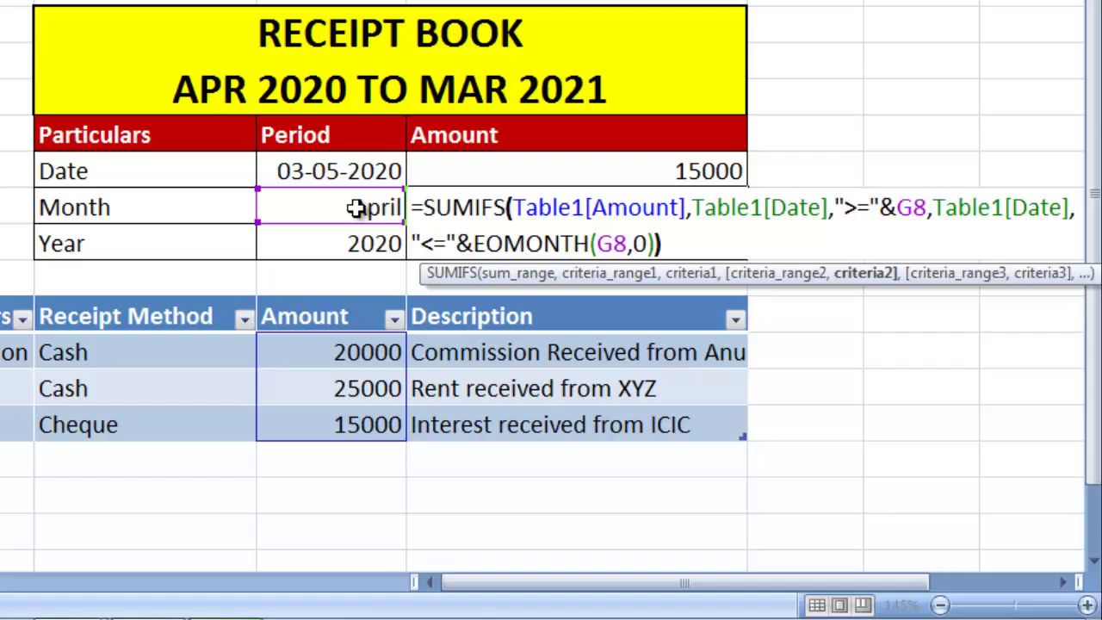
key(Return)
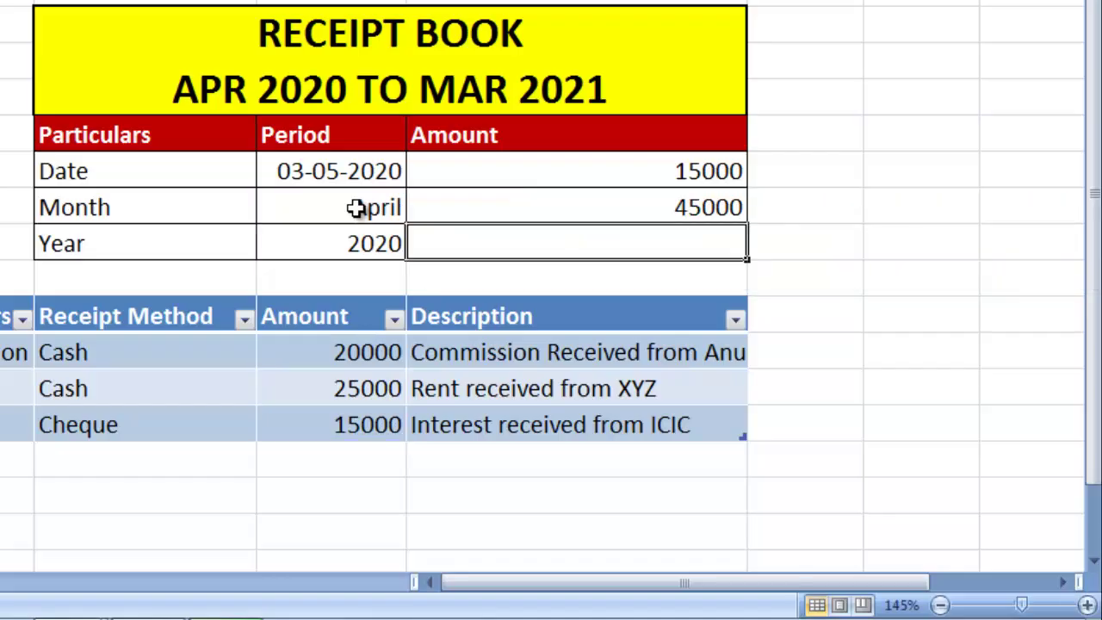
click(539, 215)
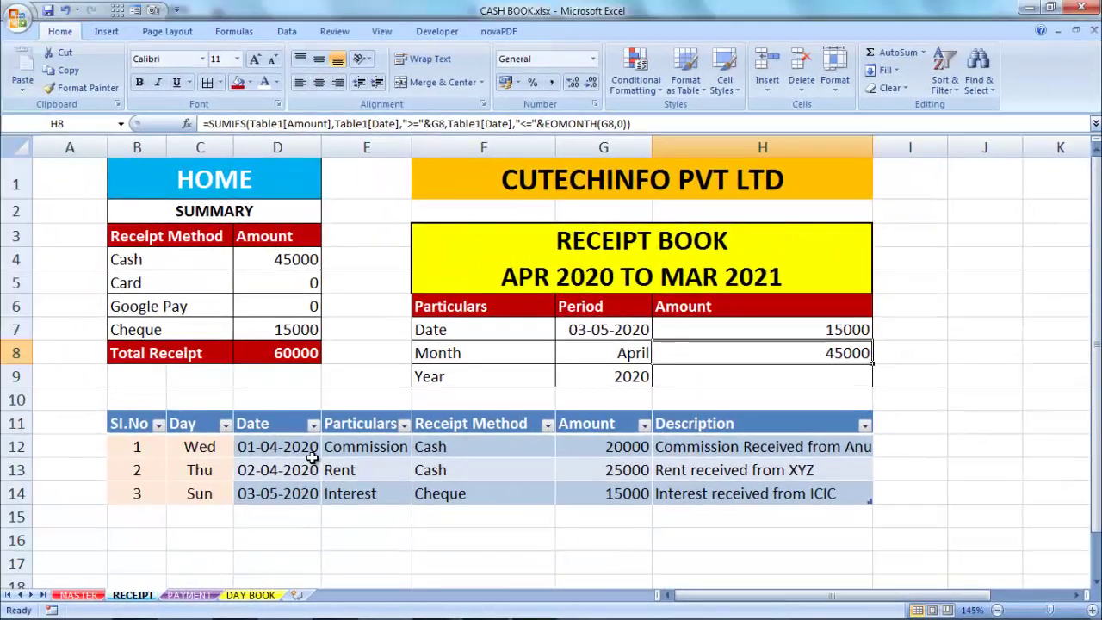
click(300, 451)
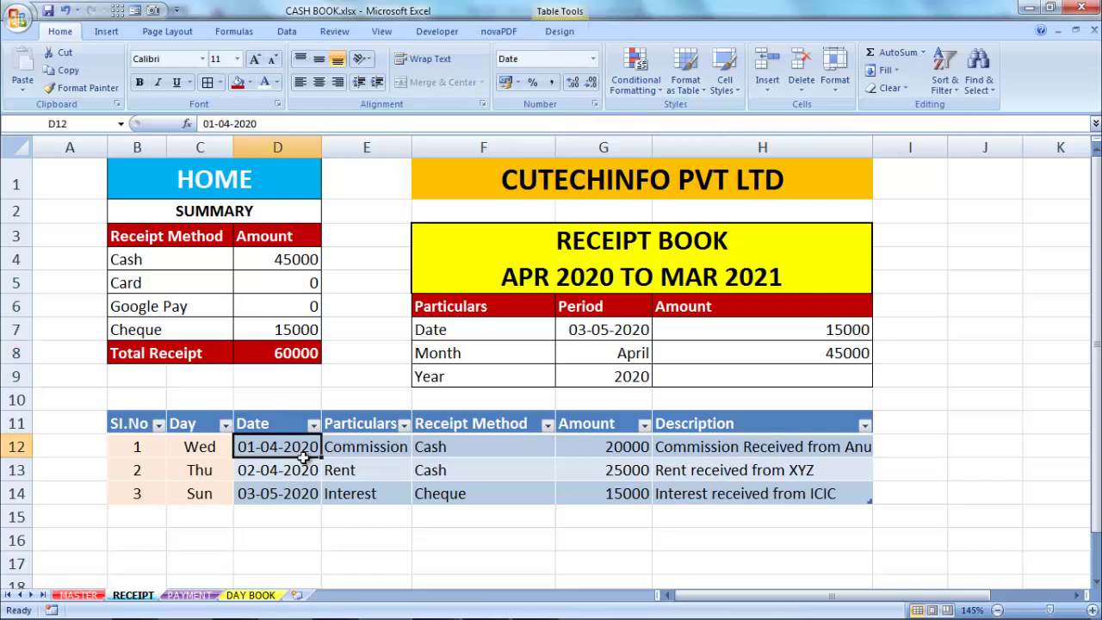
click(293, 472)
click(630, 471)
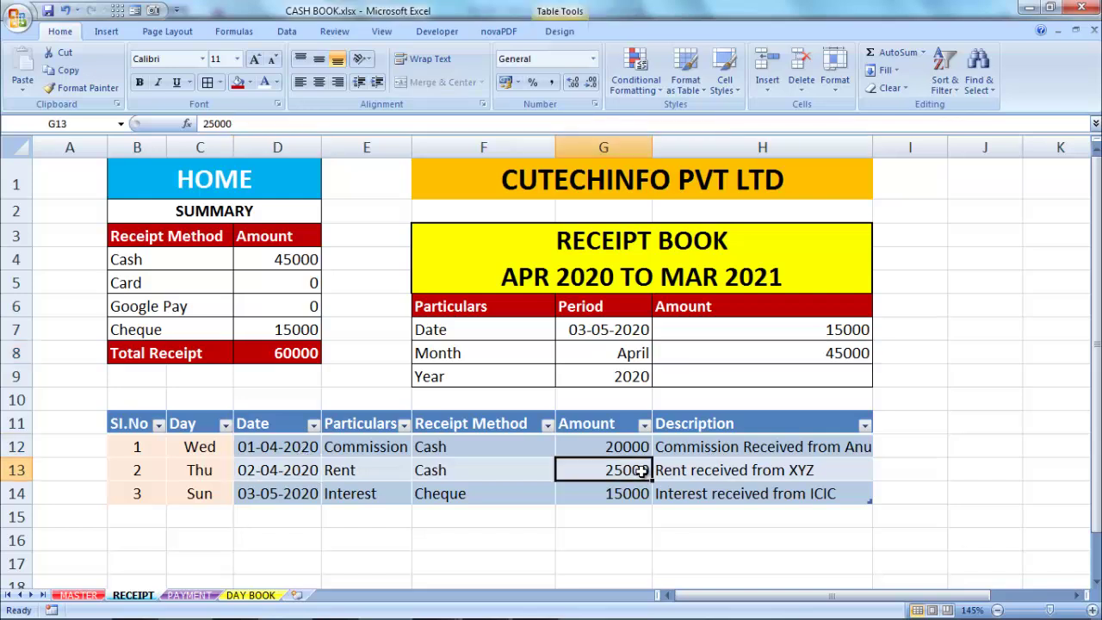
click(842, 348)
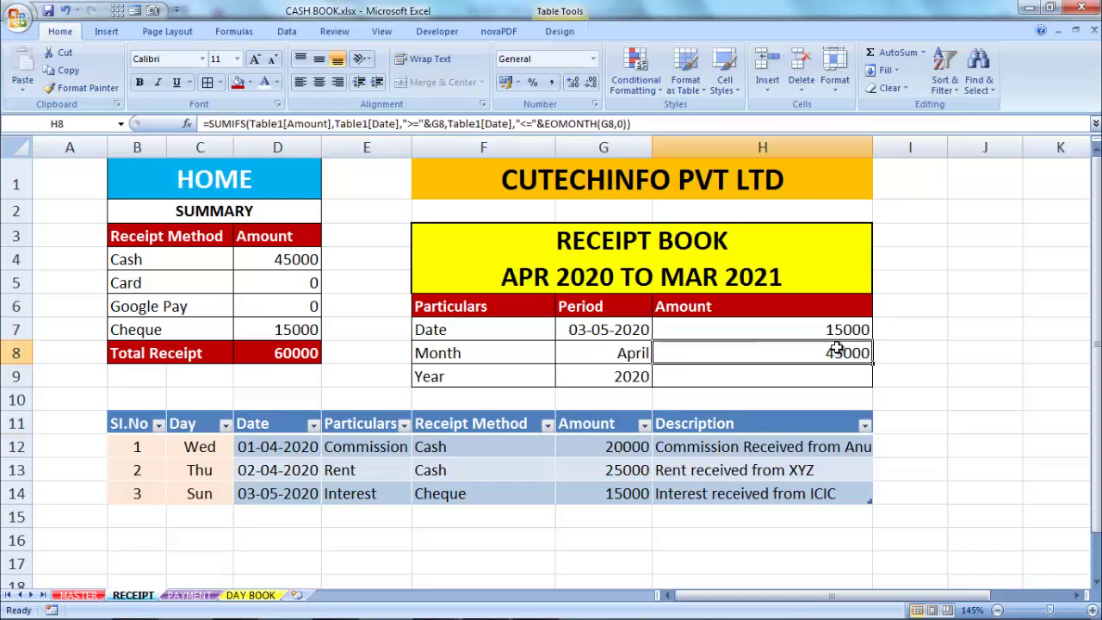
click(634, 353)
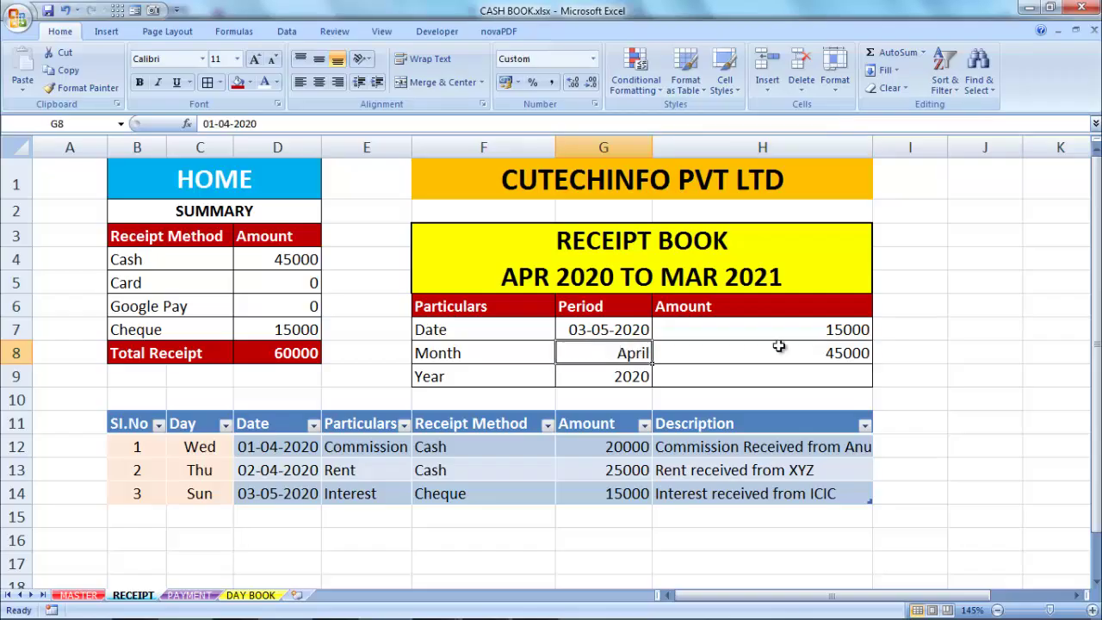
click(805, 350)
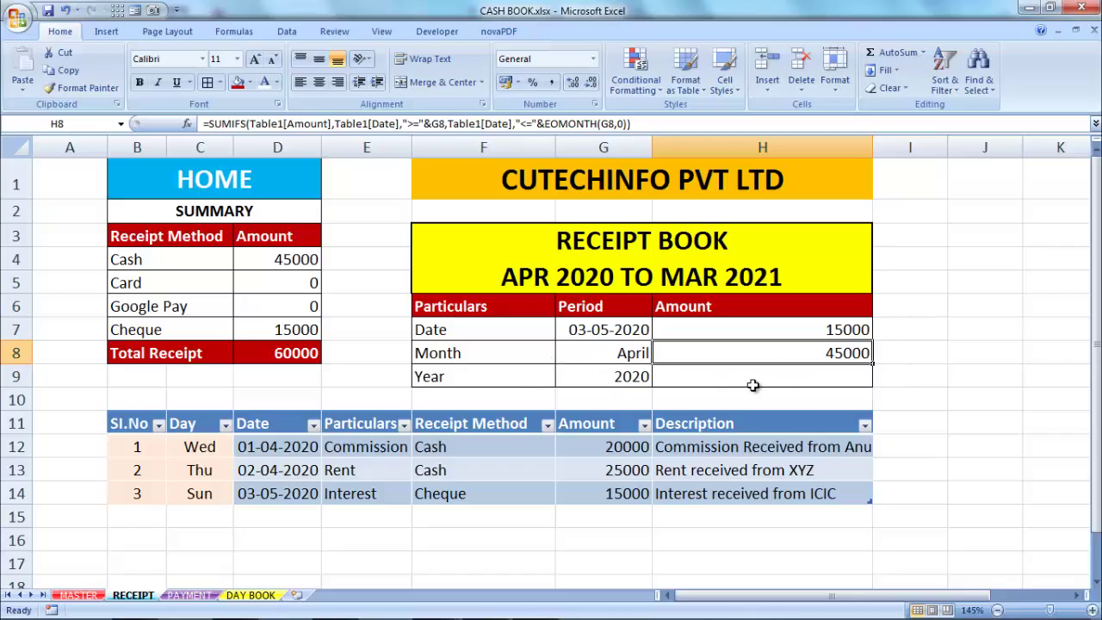
click(816, 379)
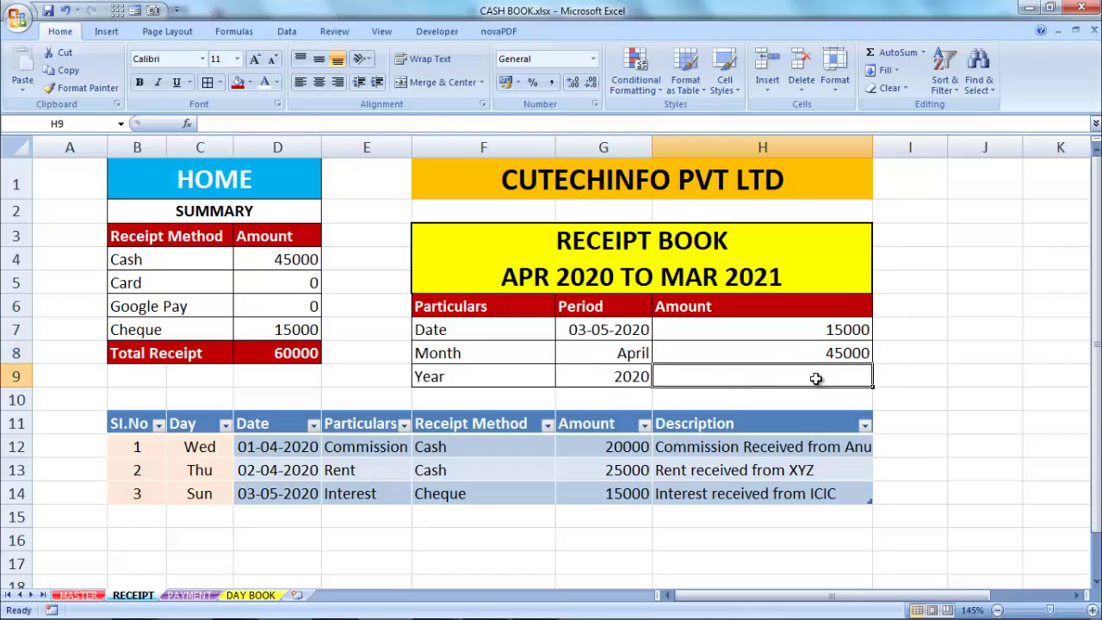
In H9, start a SUMIFS over Table1[Amount] for dates on or after DATE(G9,1,1).
text(=SUM)
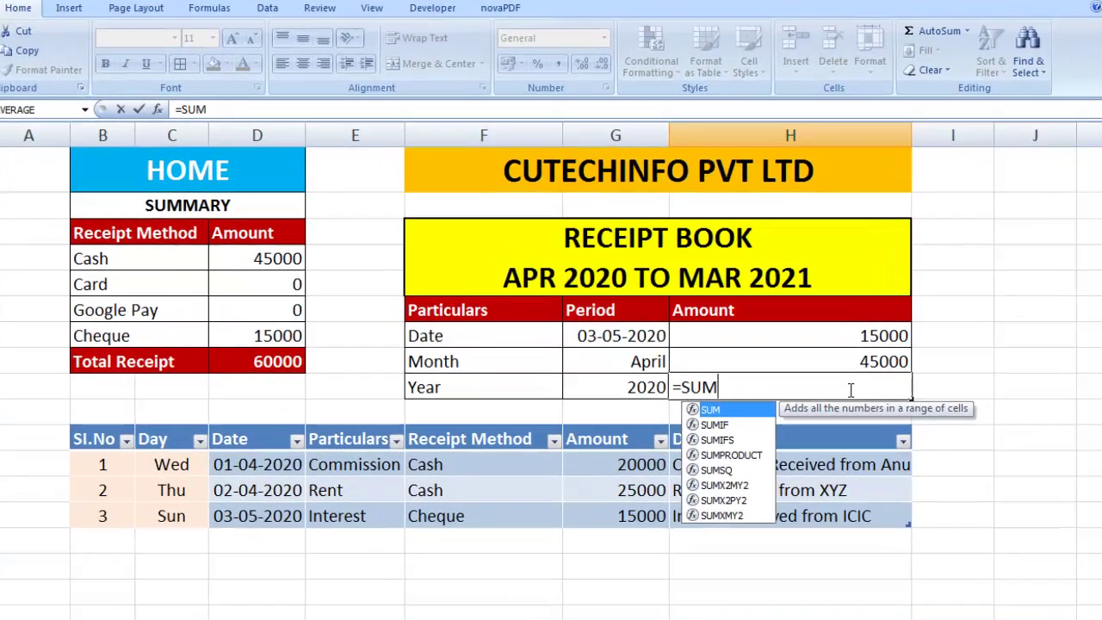
text(IFS)
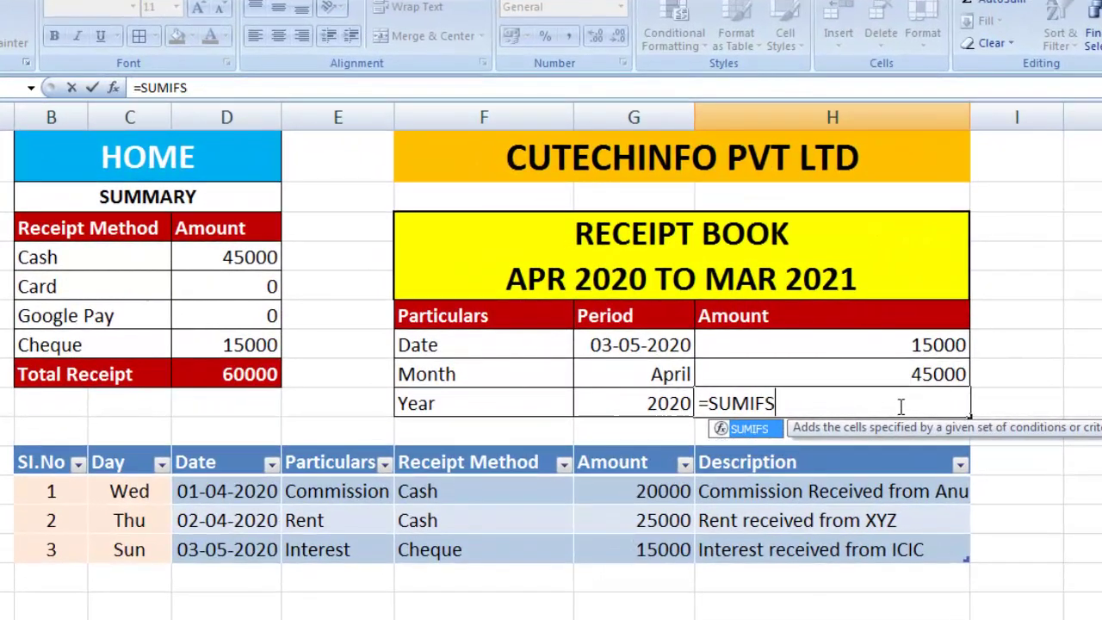
text(()
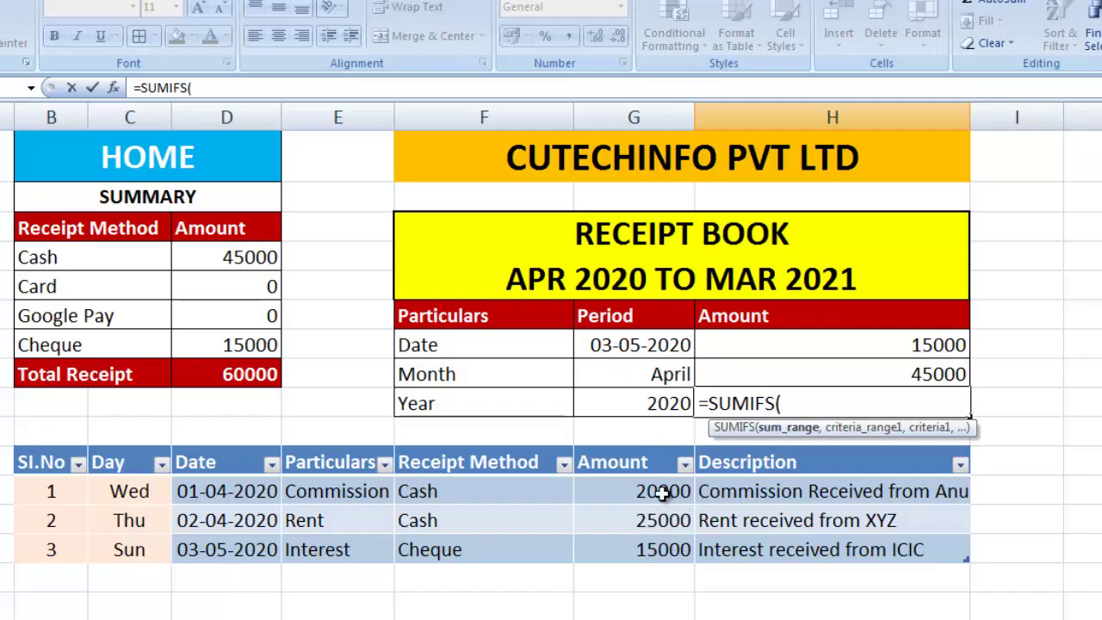
drag(661, 492, 661, 550)
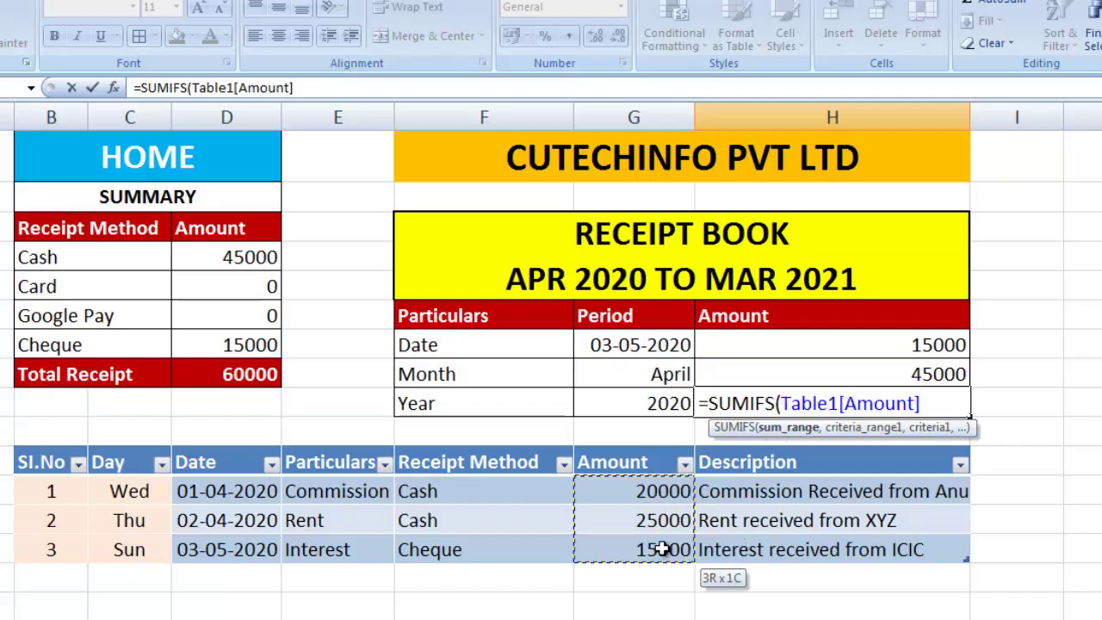
text(,)
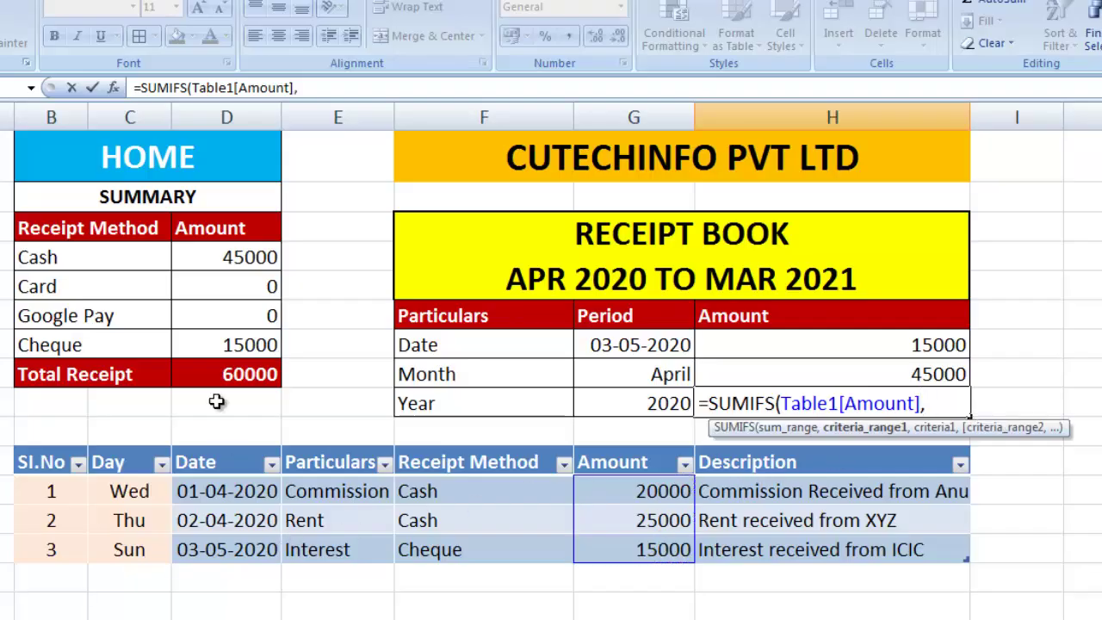
drag(245, 493, 247, 548)
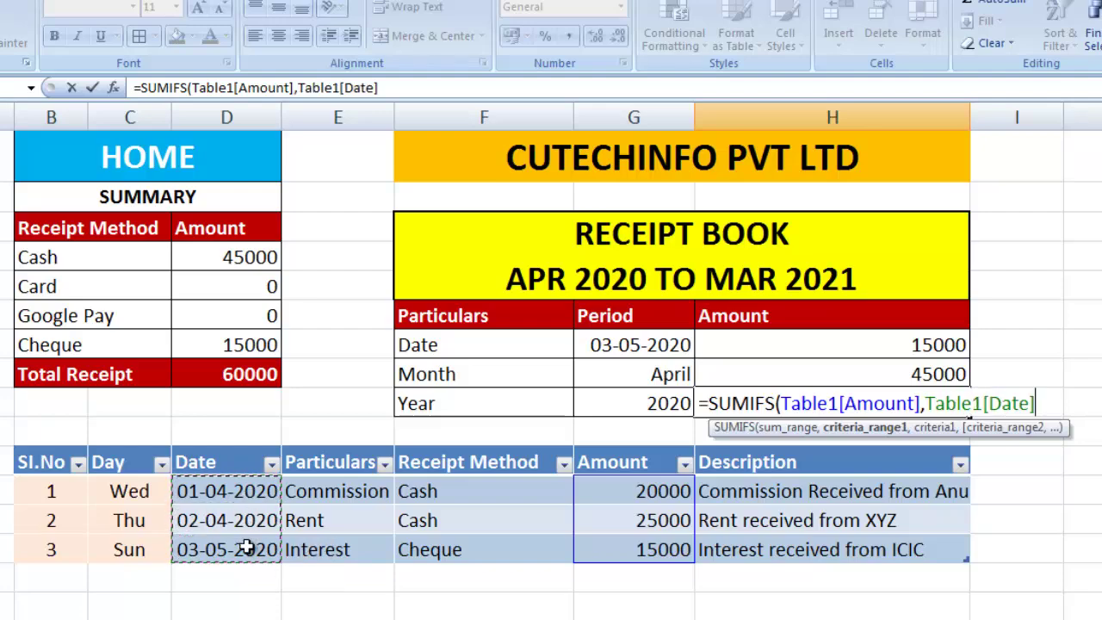
text(,)
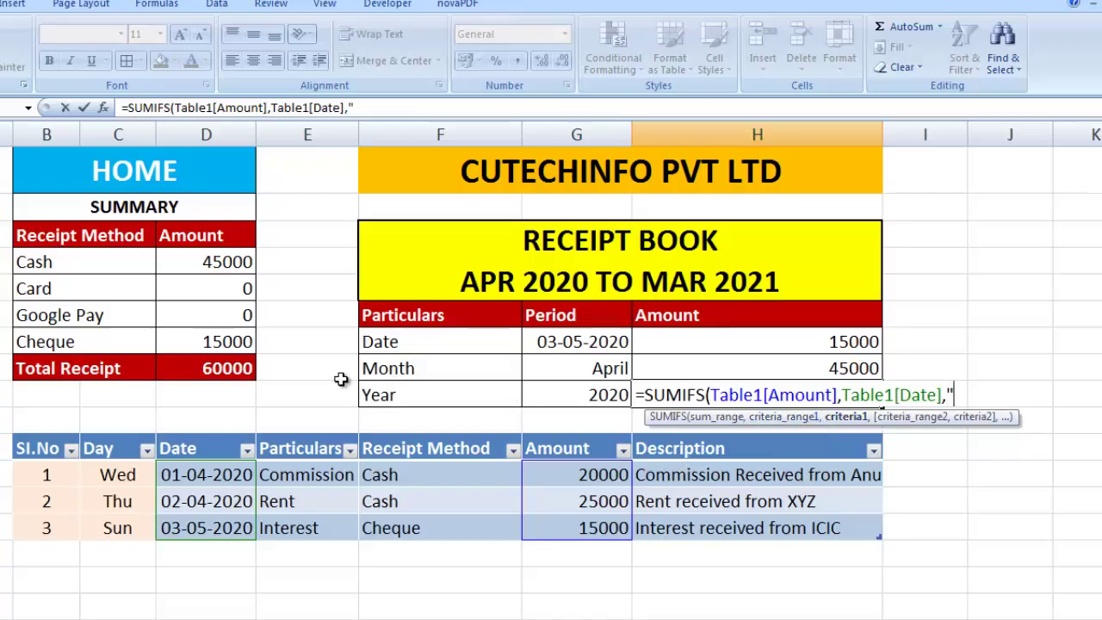
text(>=)
text(&)
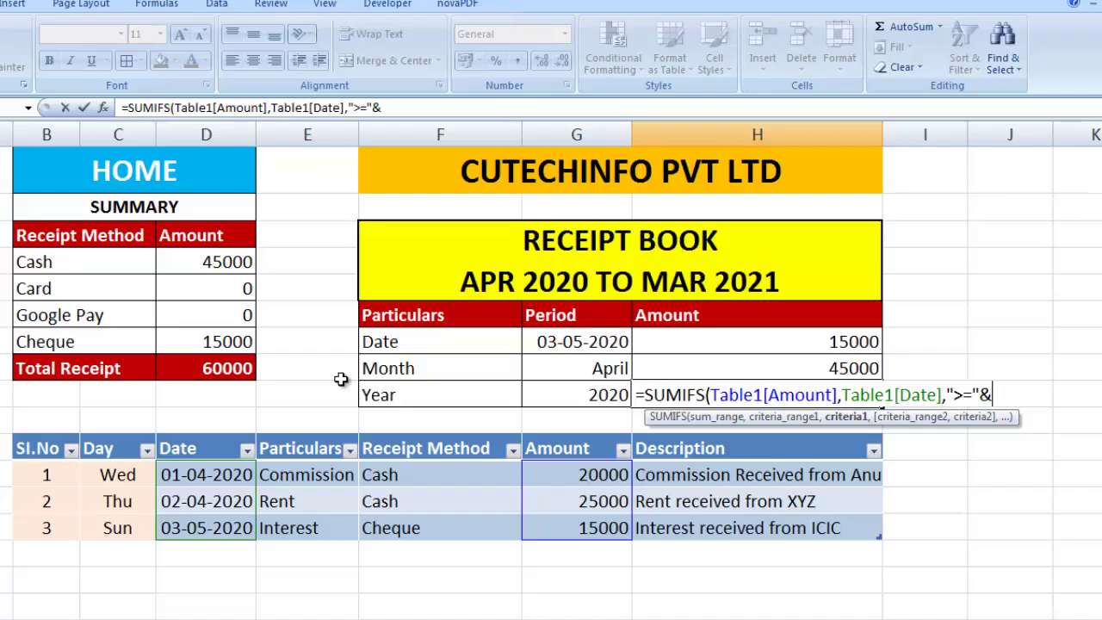
text(DATE)
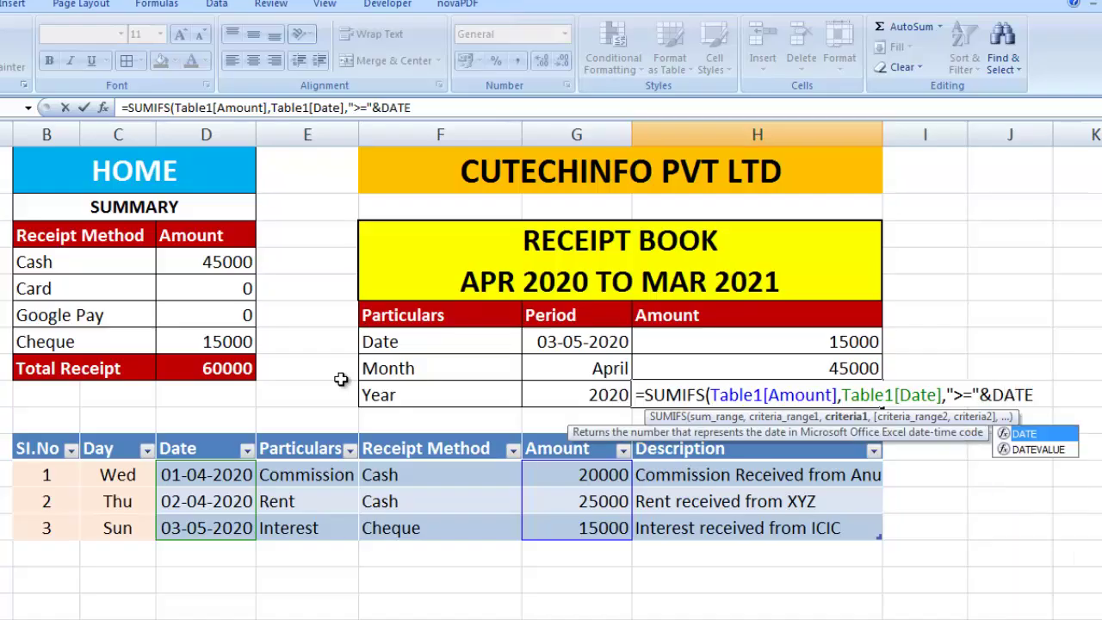
text(()
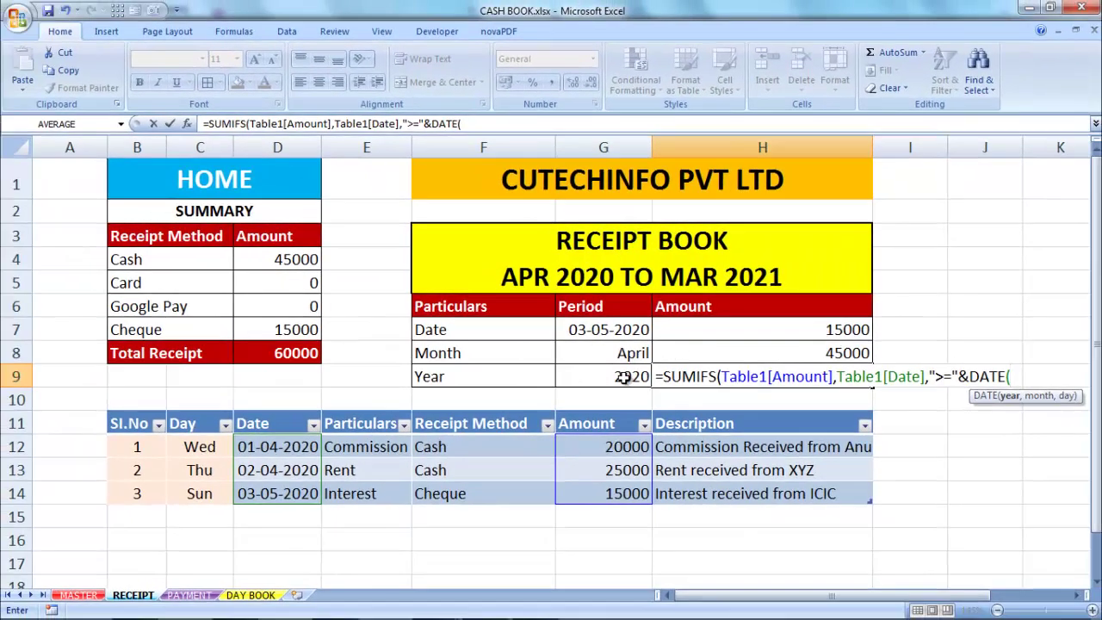
click(623, 377)
text(,1)
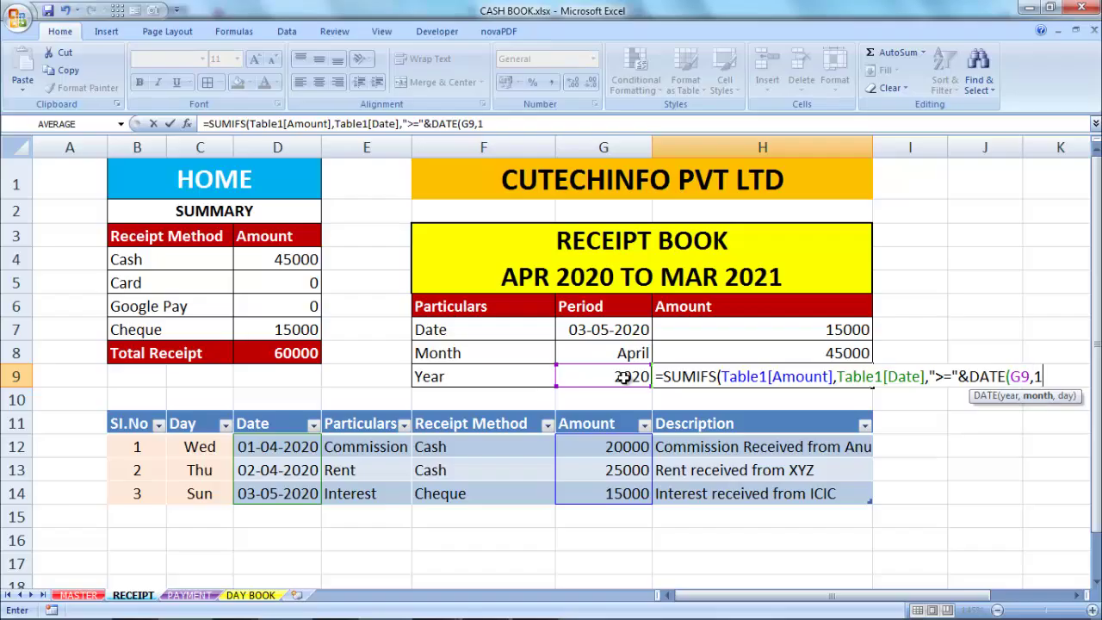
text(,1))
text(,)
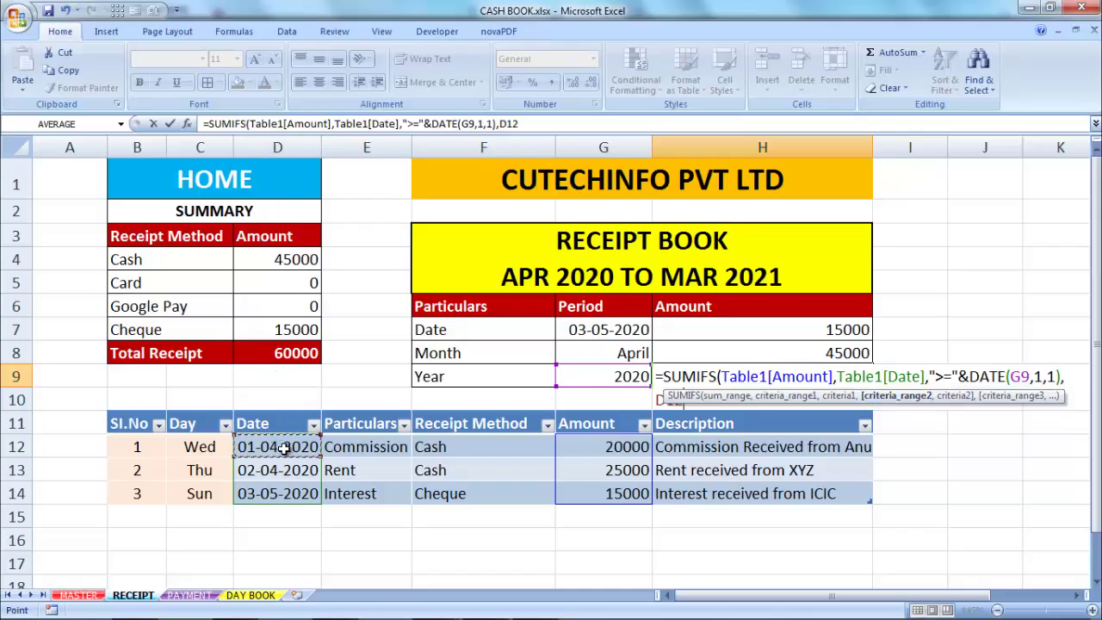
Add the end condition Table1[Date] <= DATE(G9,12,31) and enter it, showing 60000.
drag(286, 448, 285, 490)
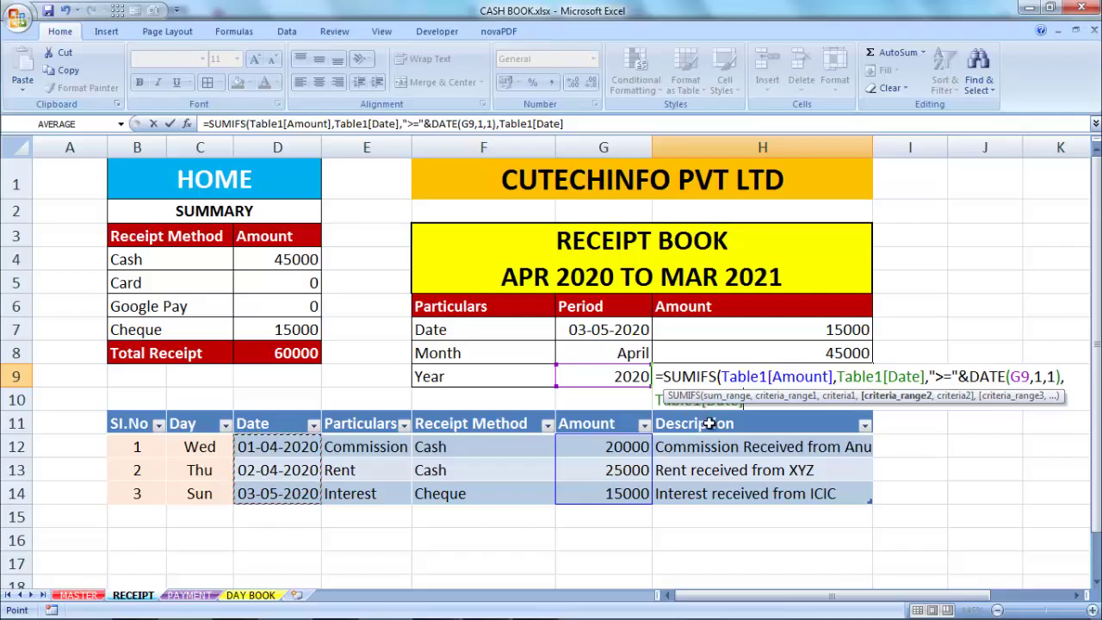
text(,"<=)
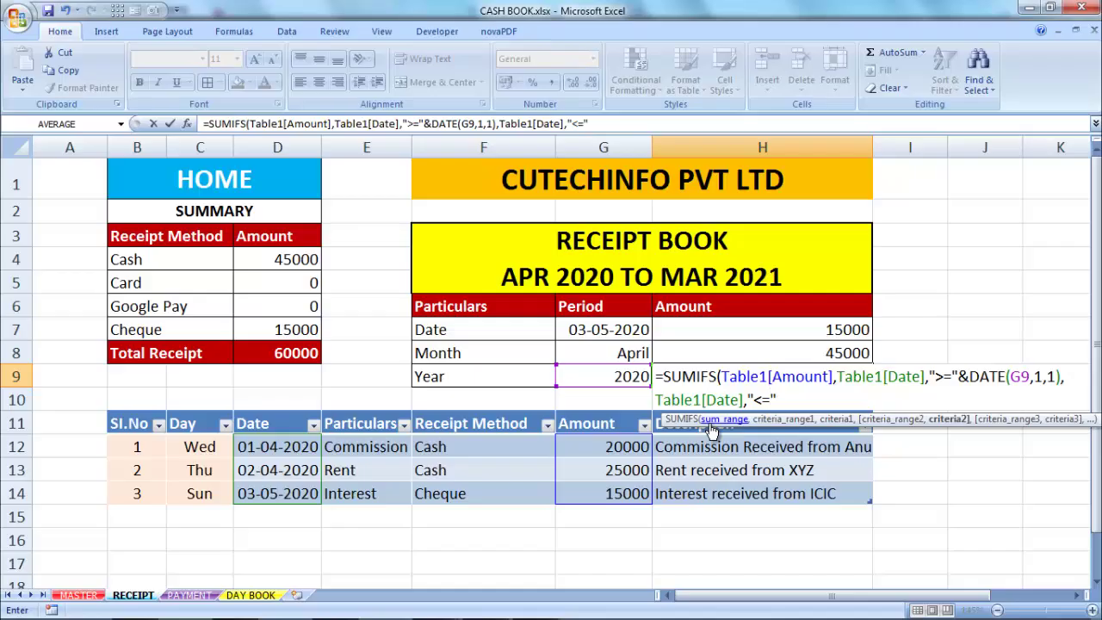
text(&DA)
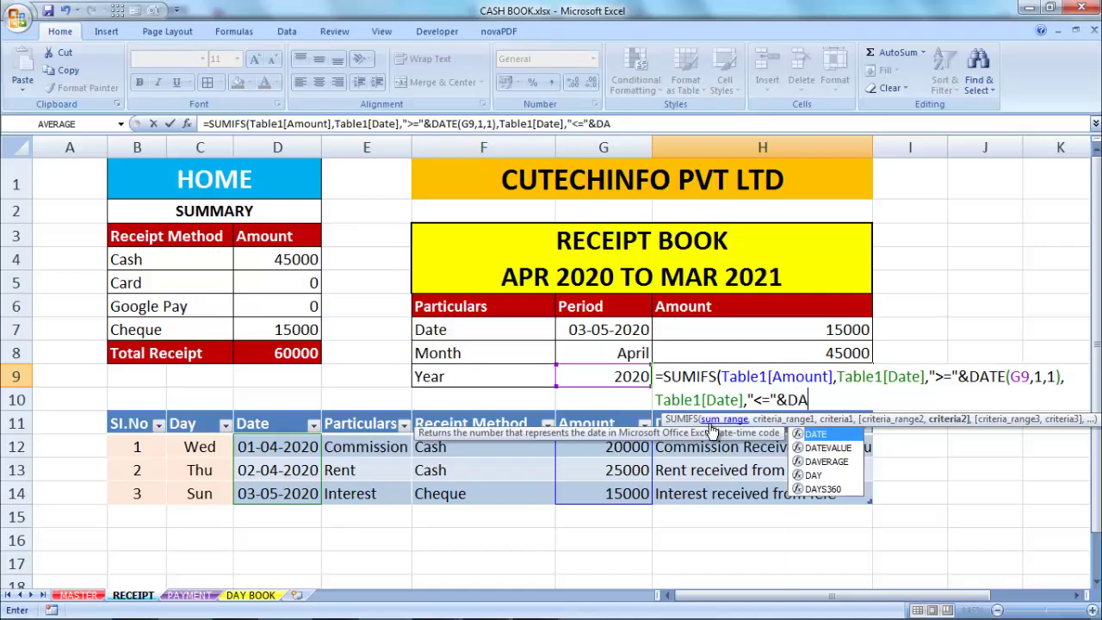
text(TE()
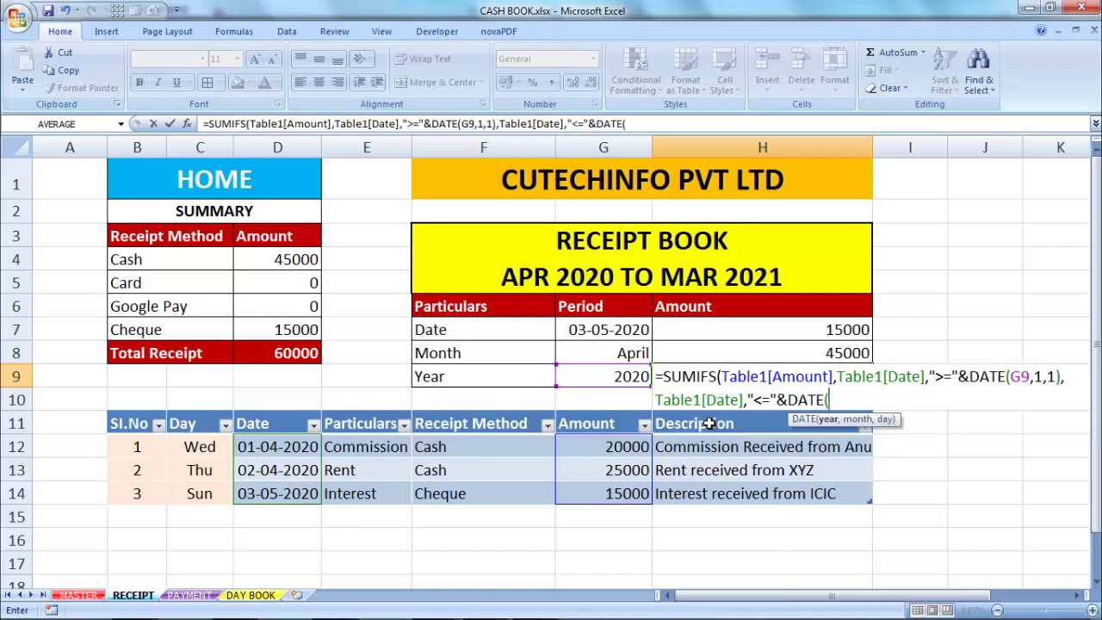
click(627, 374)
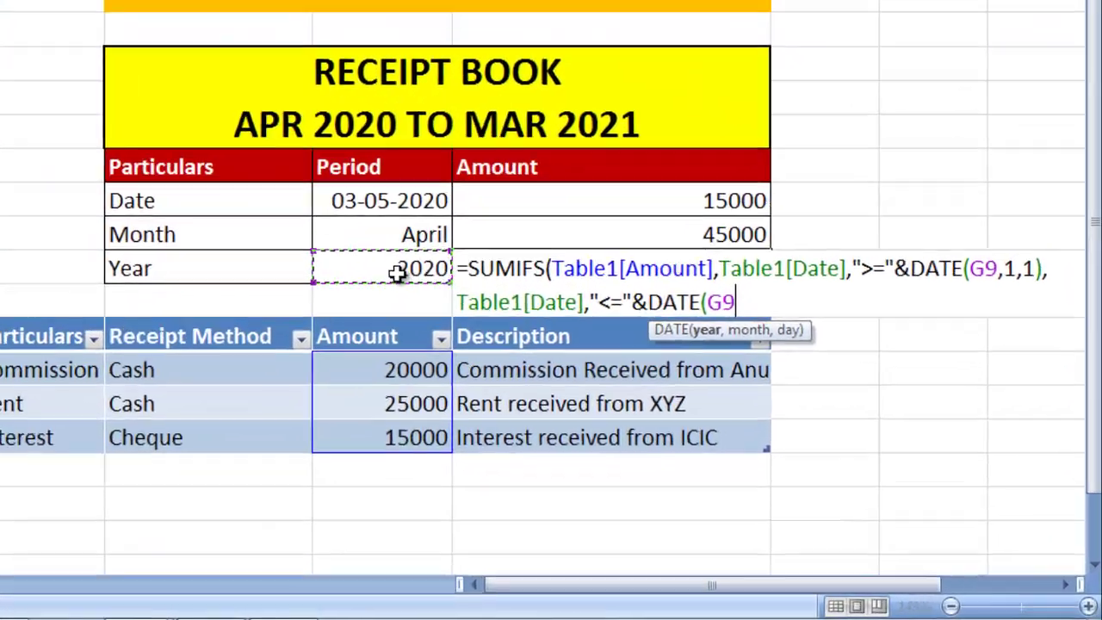
text(,)
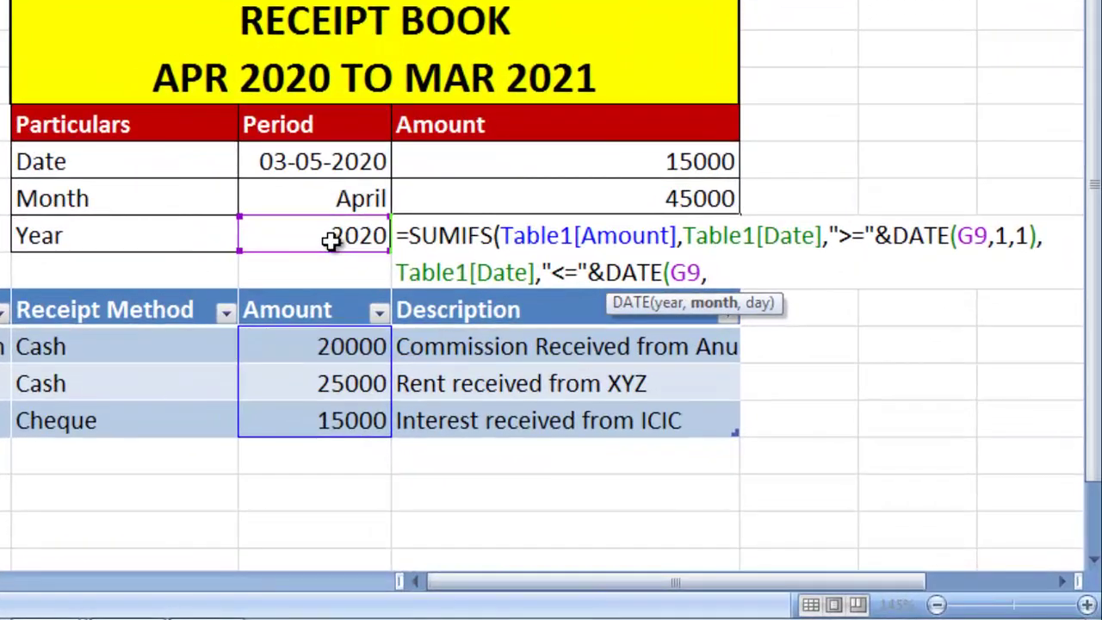
text(12)
text(,3)
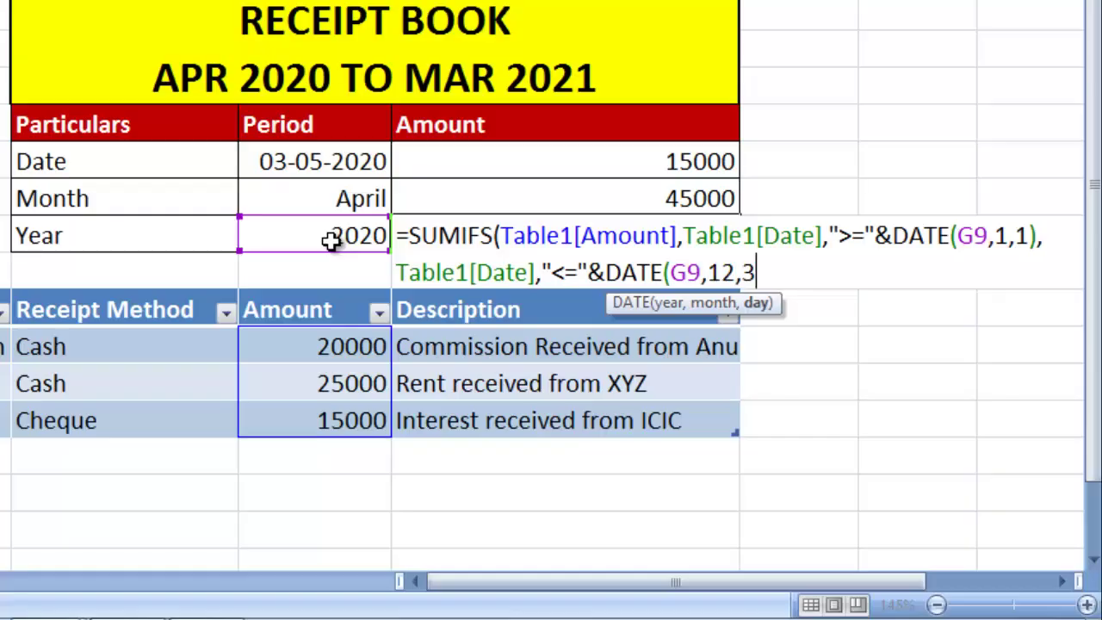
text(1)
text()))
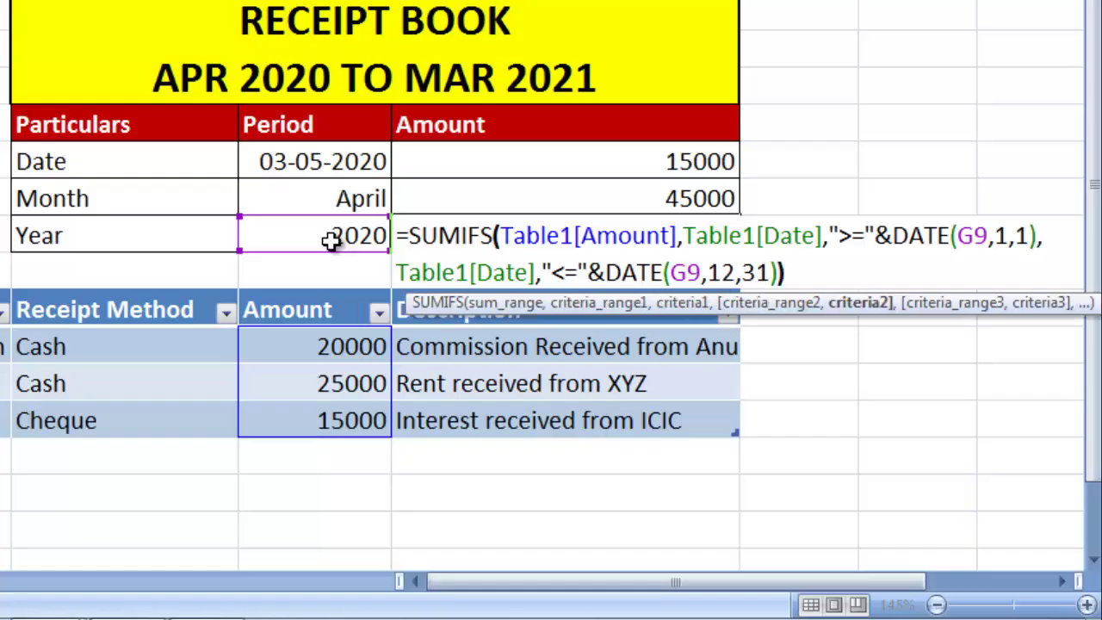
key(Return)
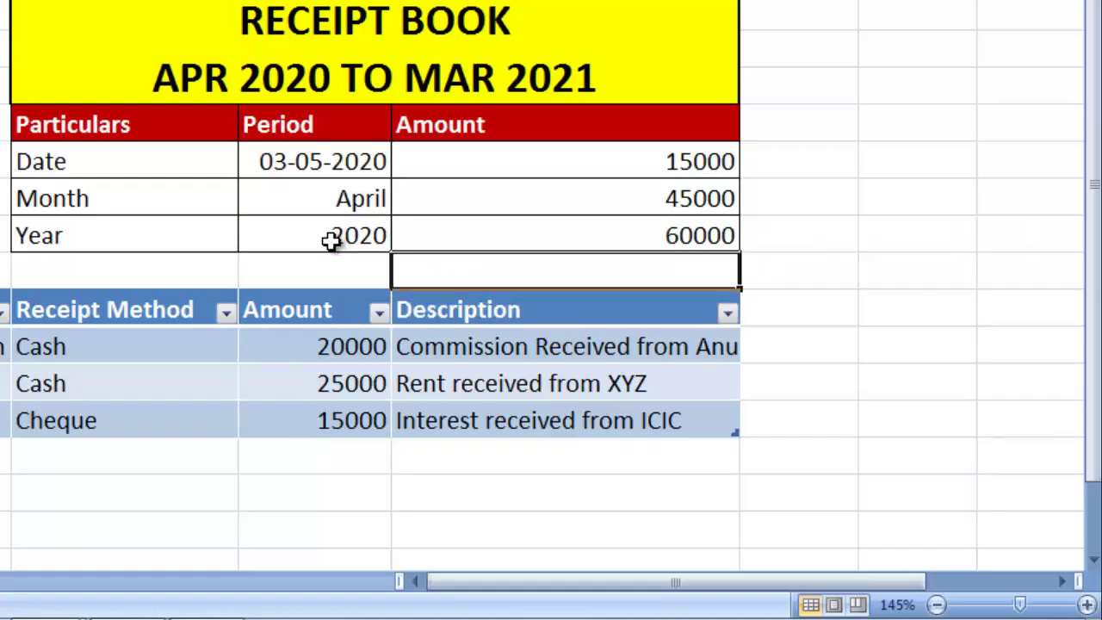
click(678, 235)
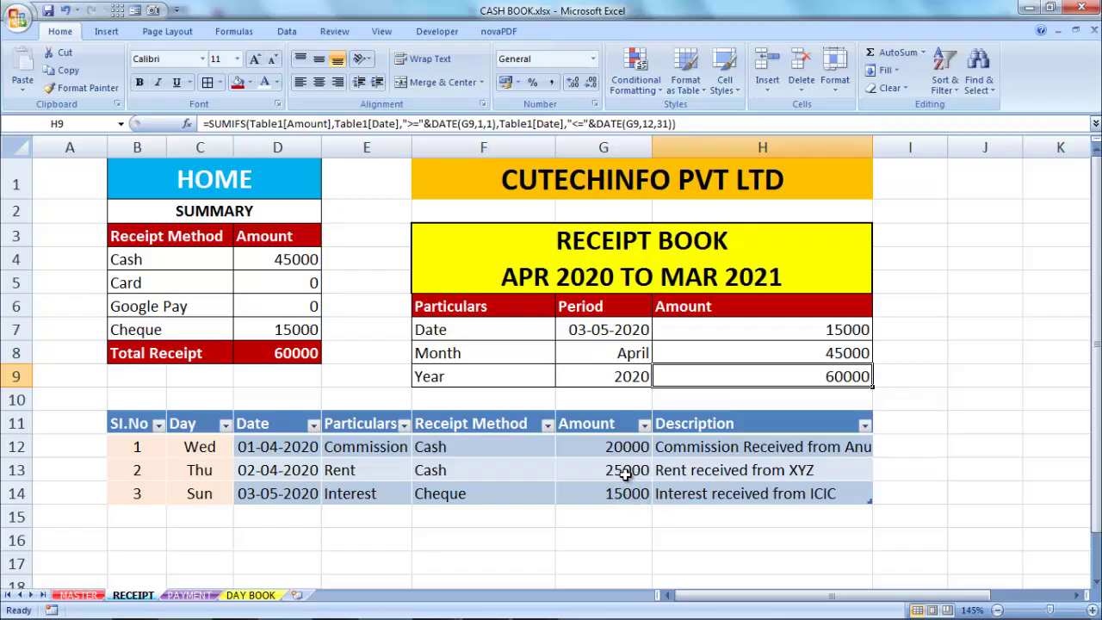
click(633, 377)
click(797, 381)
click(484, 524)
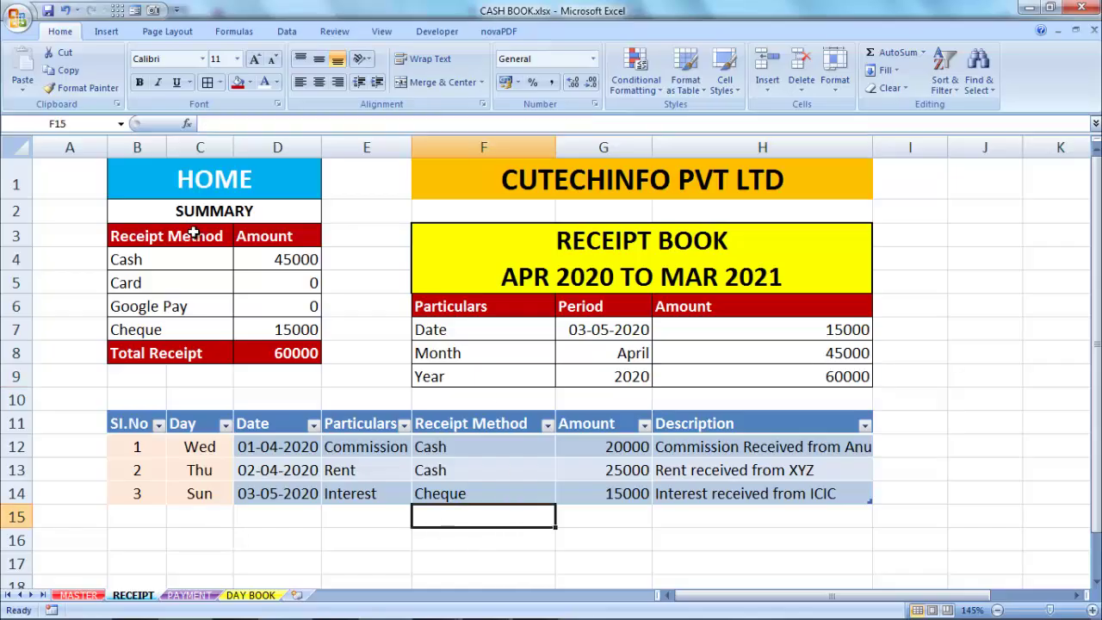
Copy the entire RECEIPT sheet and paste it into the PAYMENT sheet.
click(18, 148)
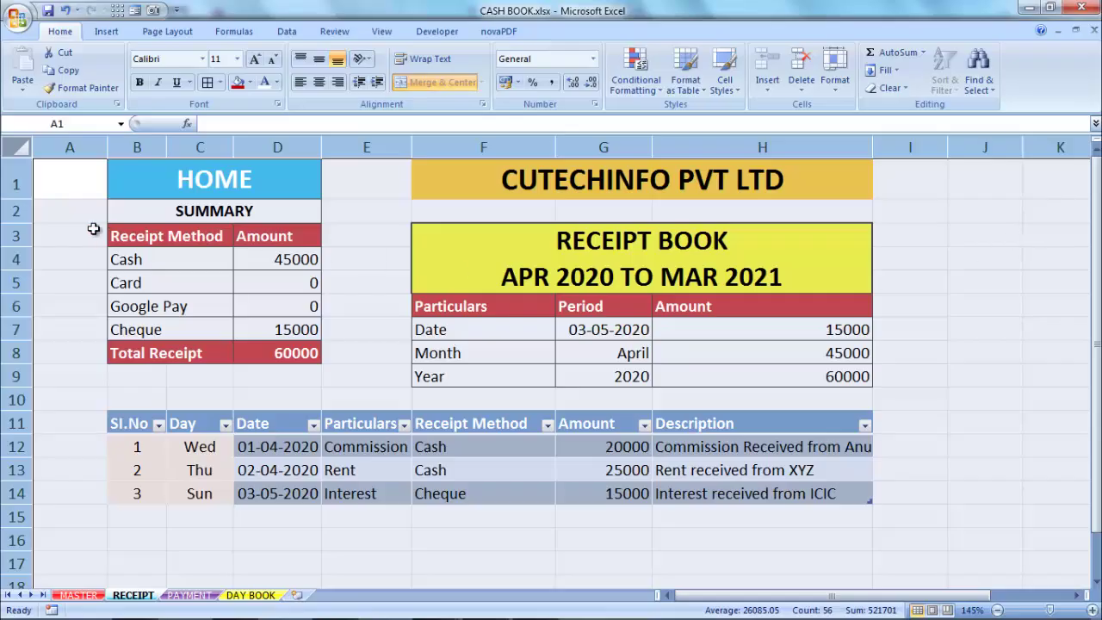
click(64, 186)
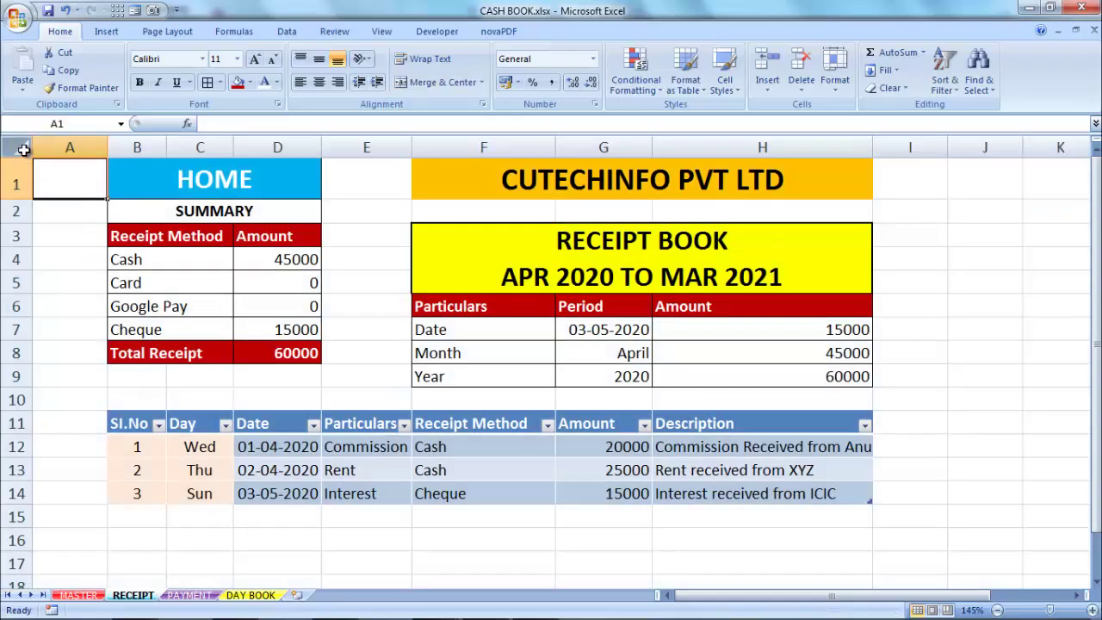
click(24, 149)
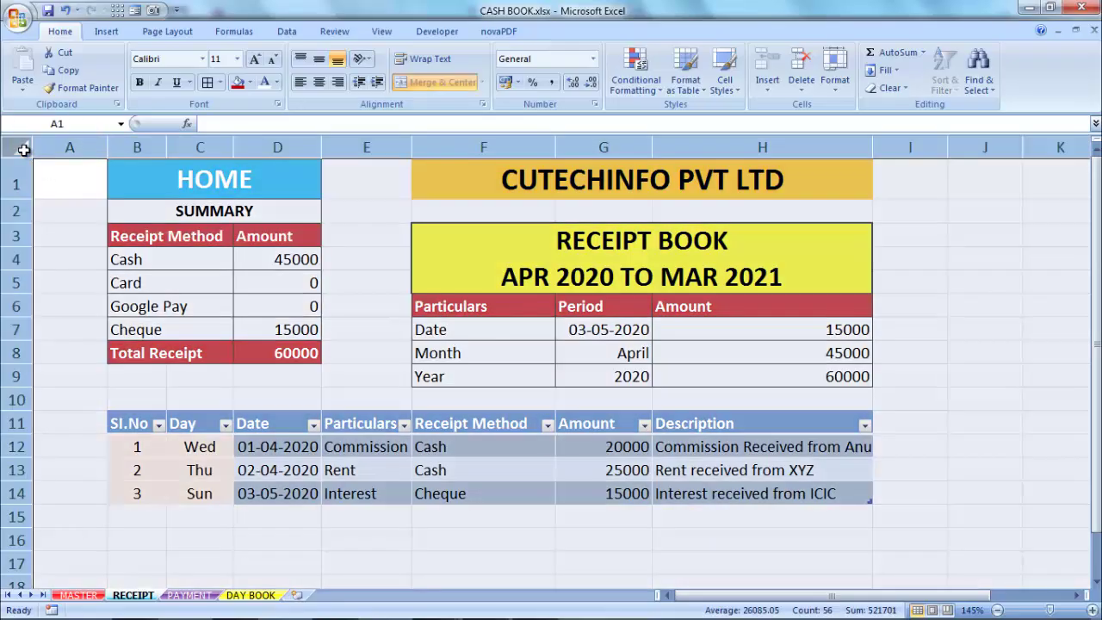
key(ctrl+c)
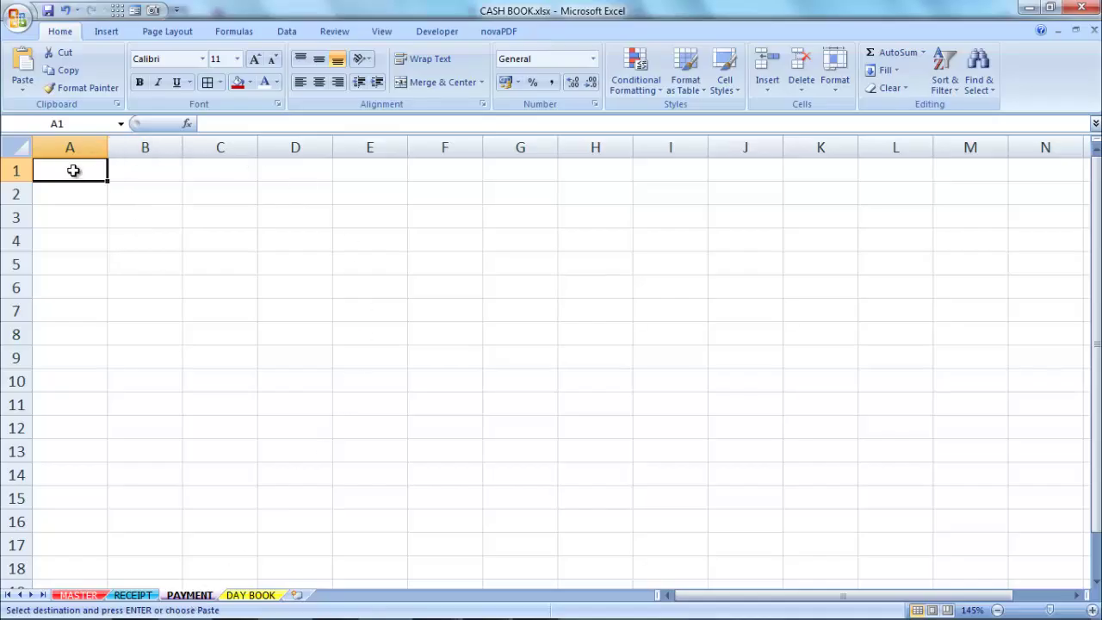
key(ctrl+v)
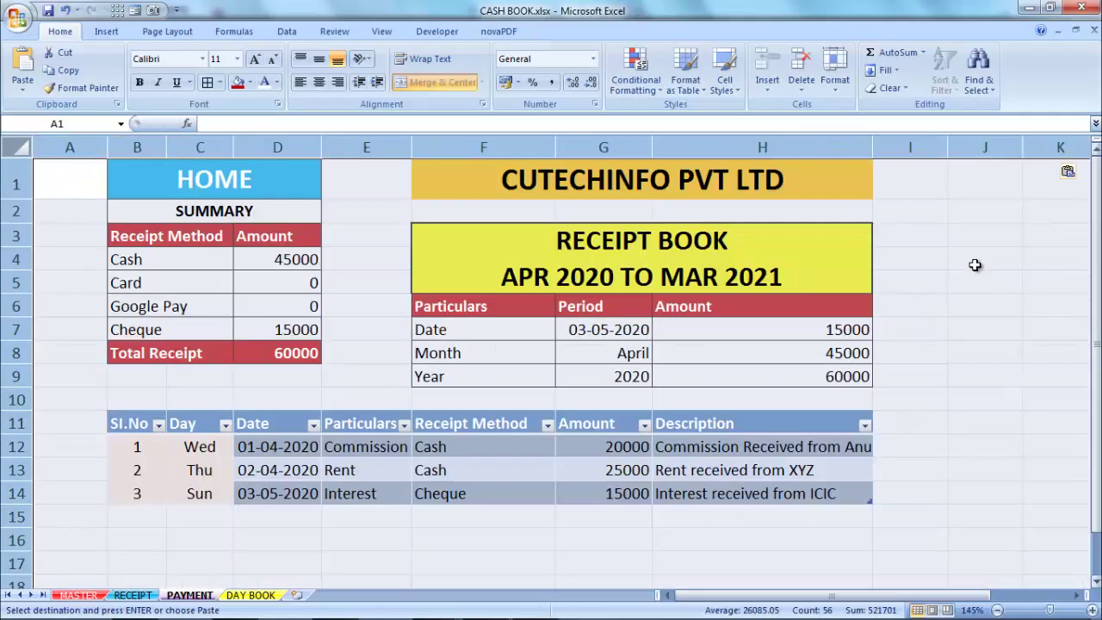
click(387, 279)
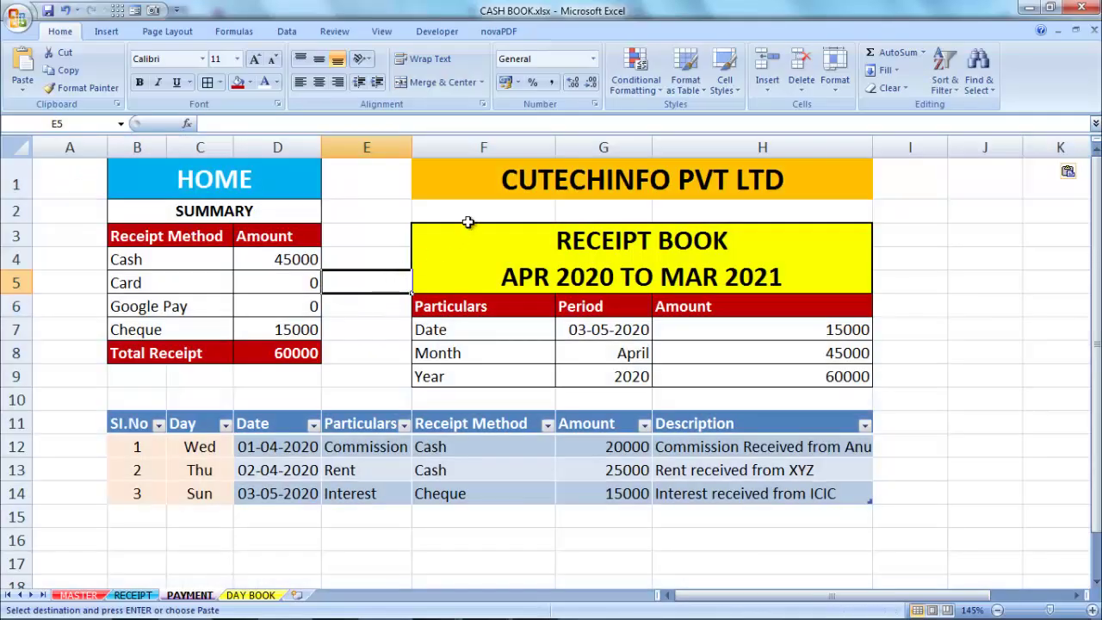
Change the Receipt Method heading to Payment Method and Total Receipt to Total Payment.
double_click(163, 238)
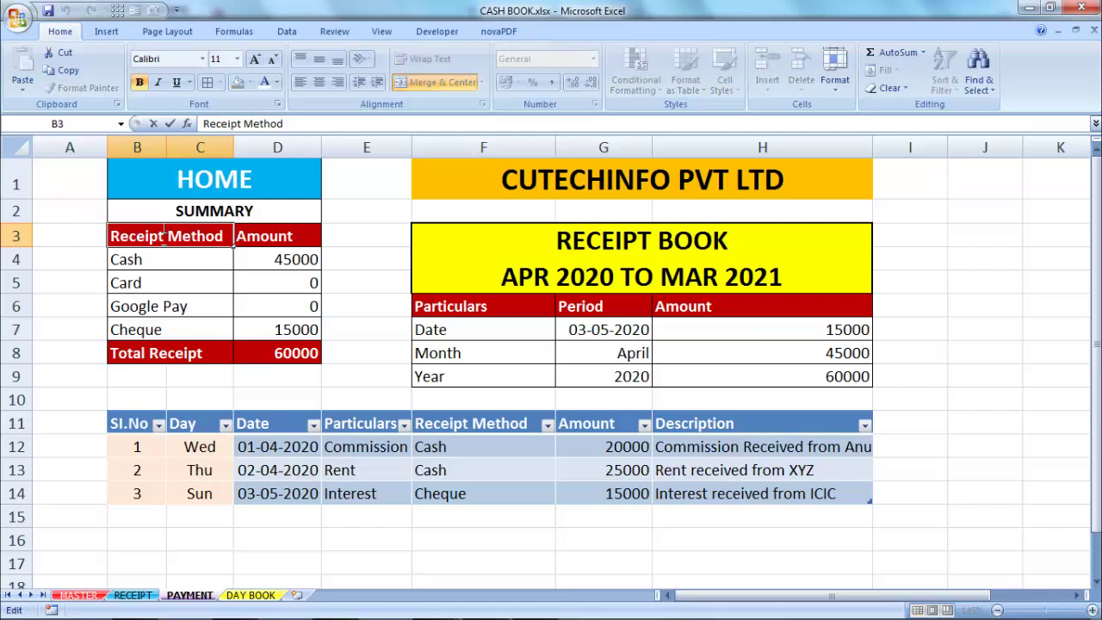
key(BackSpace)
key(BackSpace)
key(BackSpace)
key(BackSpace)
key(BackSpace)
key(BackSpace)
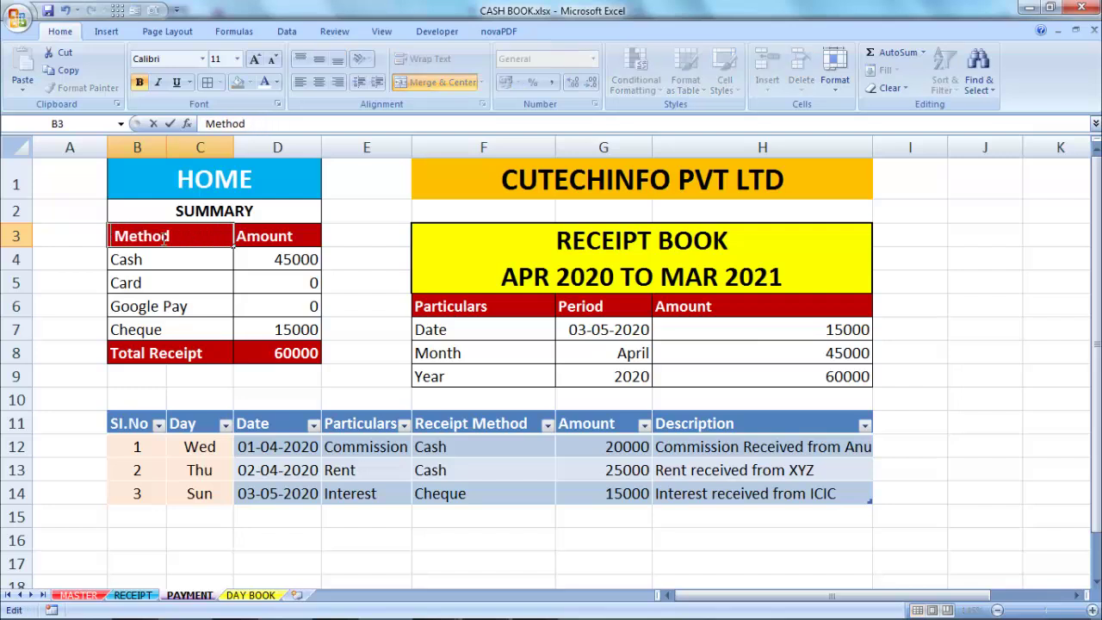
text(P[[ )
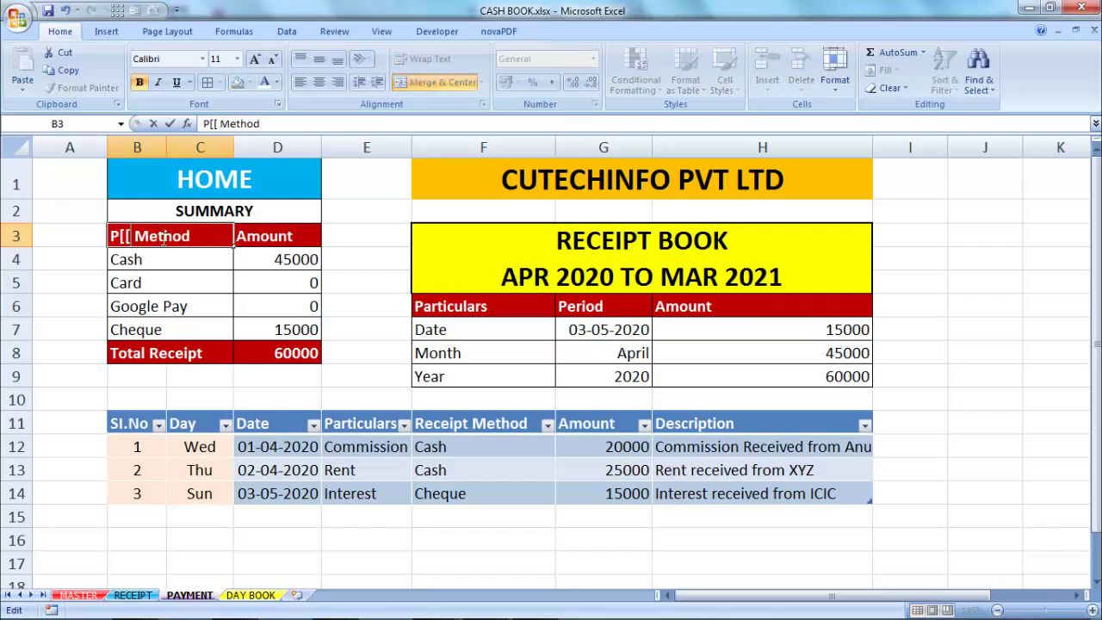
text(aym)
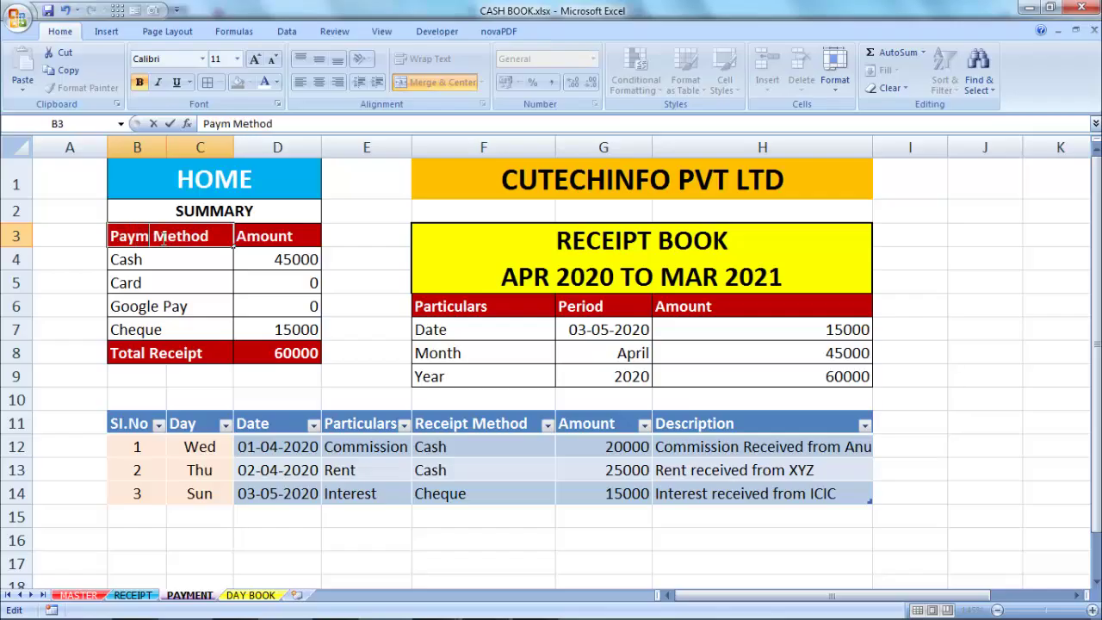
text(ent)
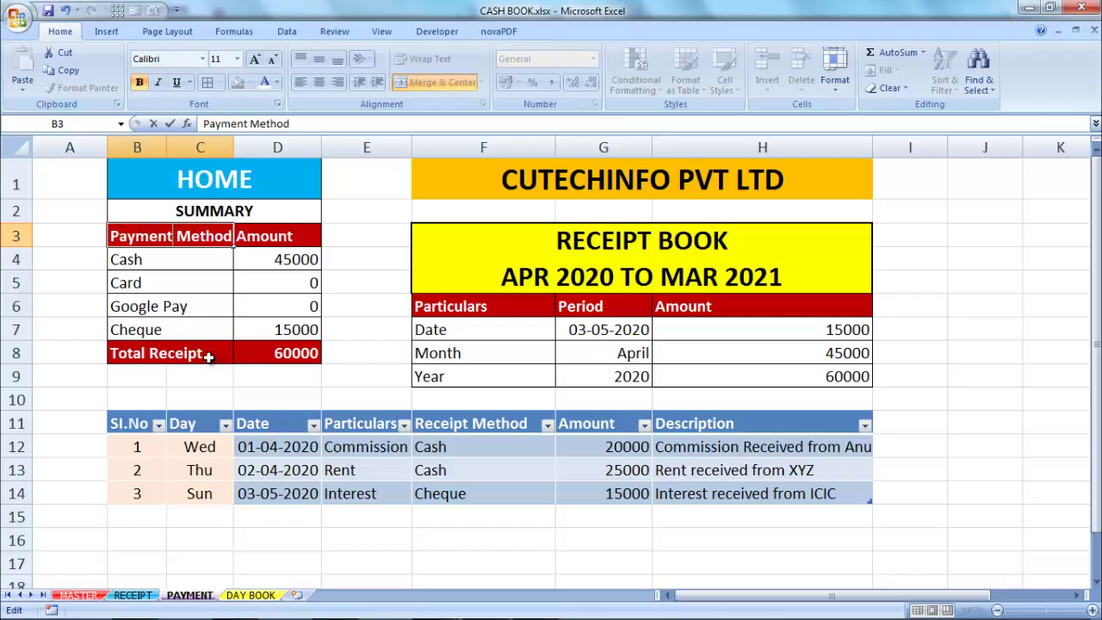
double_click(209, 358)
key(BackSpace)
key(BackSpace)
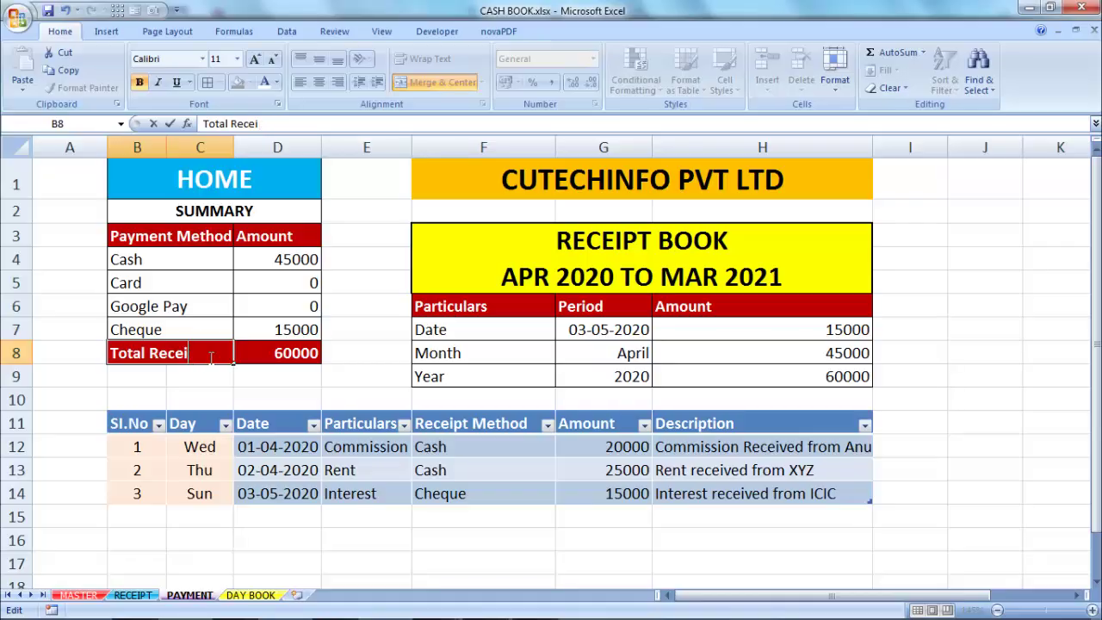
key(BackSpace)
key(BackSpace)
key(BackSpace)
key(BackSpace)
key(BackSpace)
text(Payment)
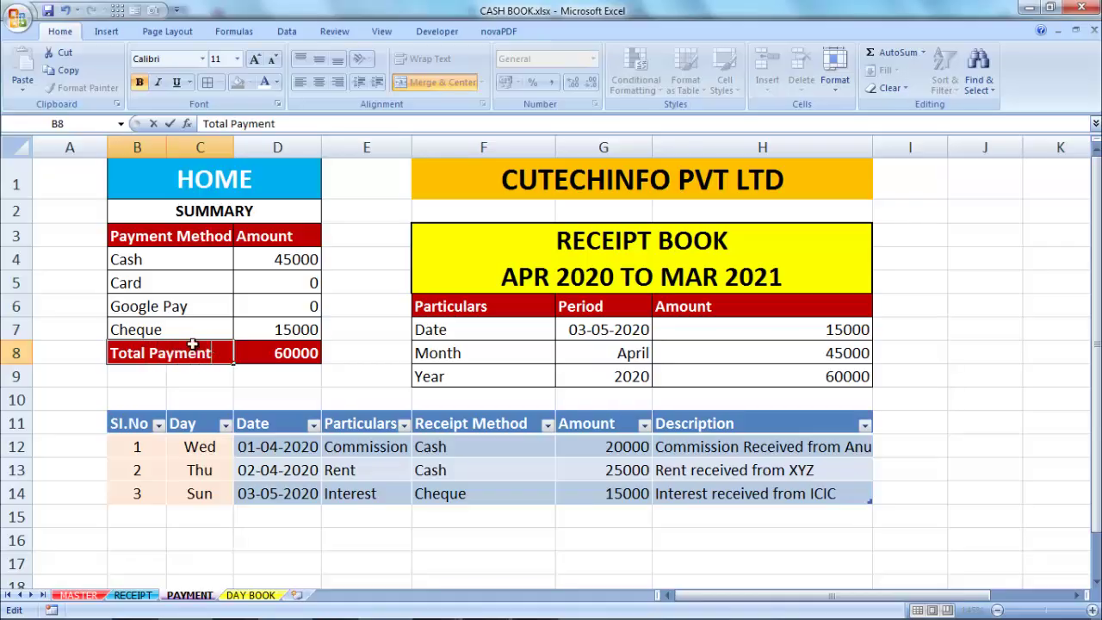
Retitle the panel PAYMENT BOOK and change the table's Receipt column header to Payment.
click(635, 246)
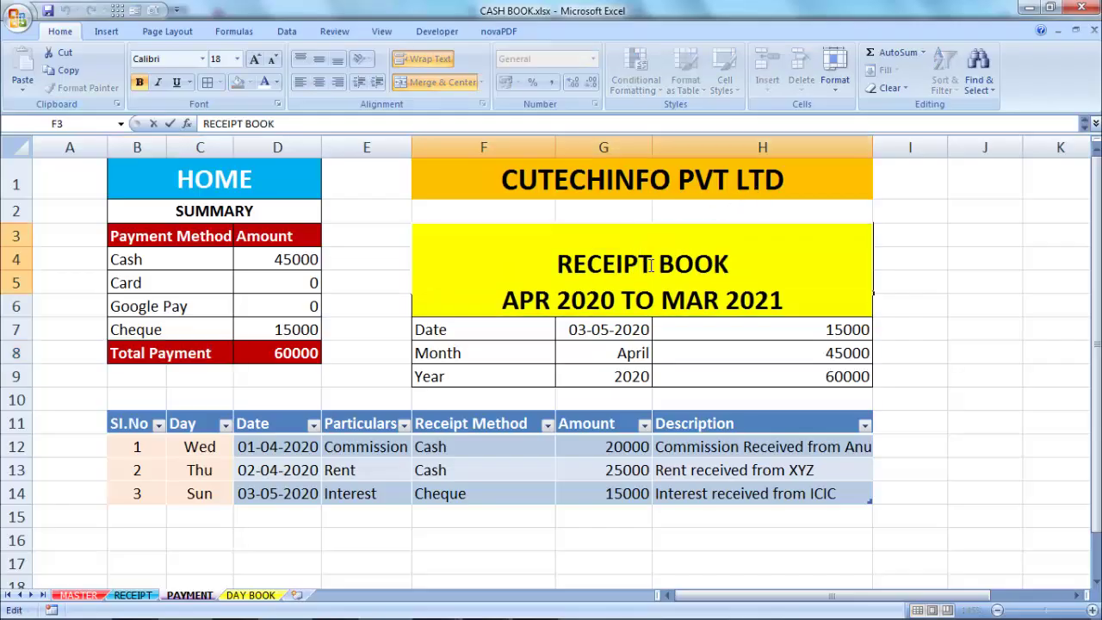
drag(652, 265, 558, 258)
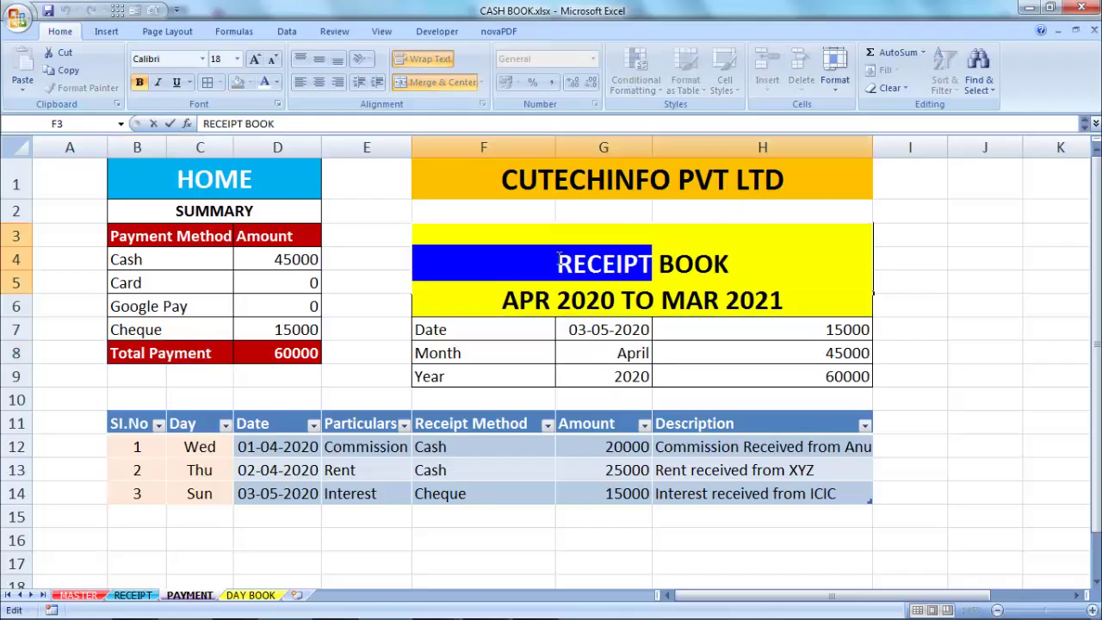
text(Pa)
key(BackSpace)
text(AYM)
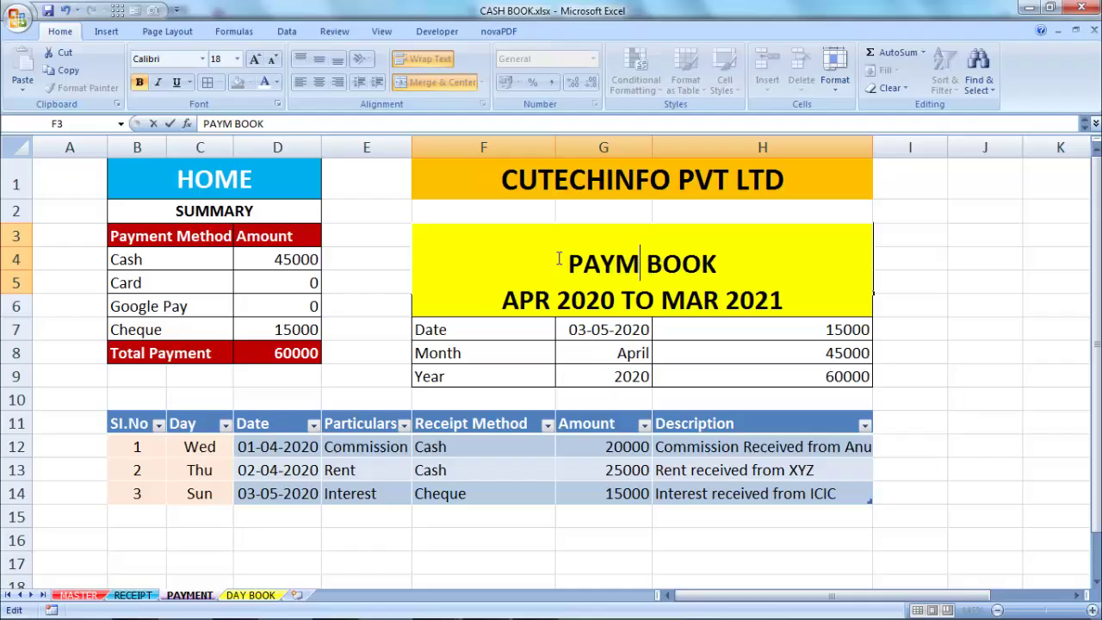
text(ENT)
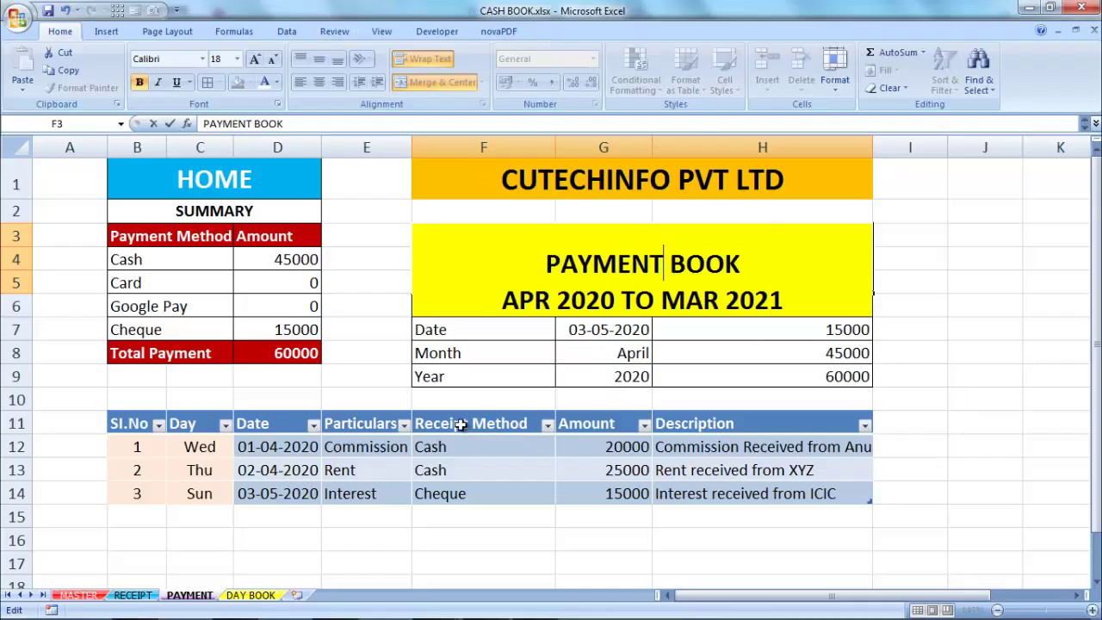
click(467, 429)
drag(472, 433, 416, 424)
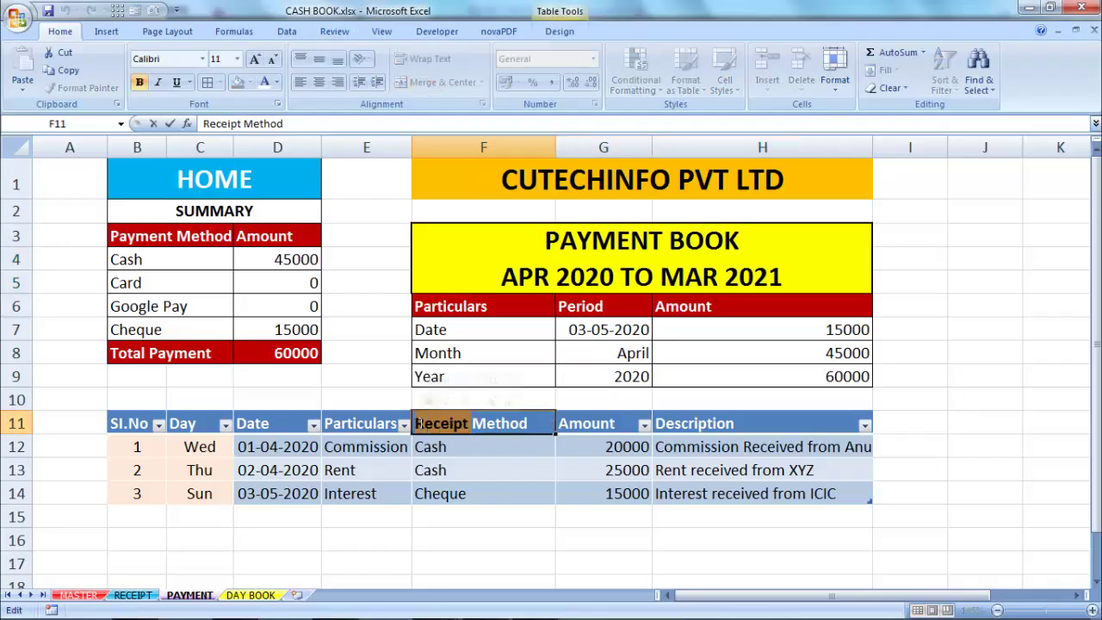
text(pAYM)
key(BackSpace)
key(BackSpace)
key(BackSpace)
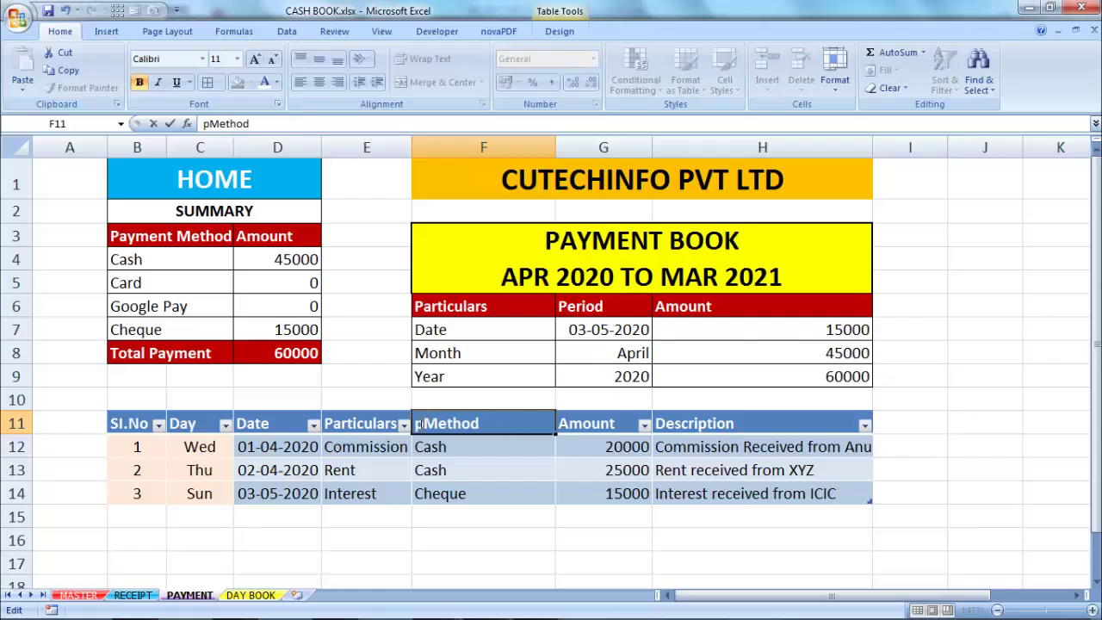
key(BackSpace)
text(Payme)
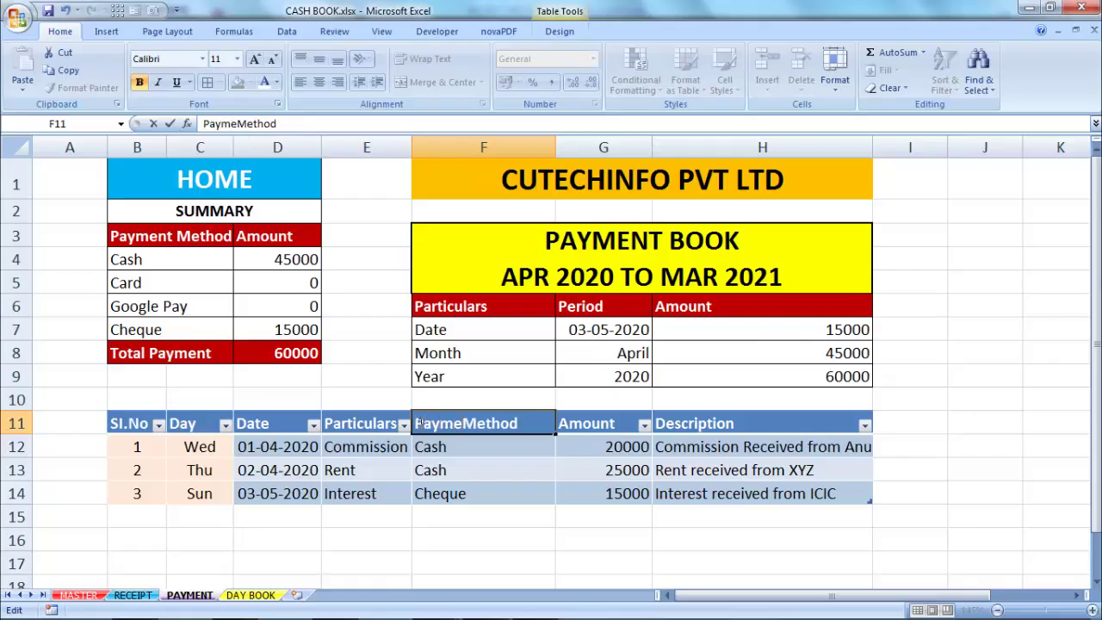
text(nt)
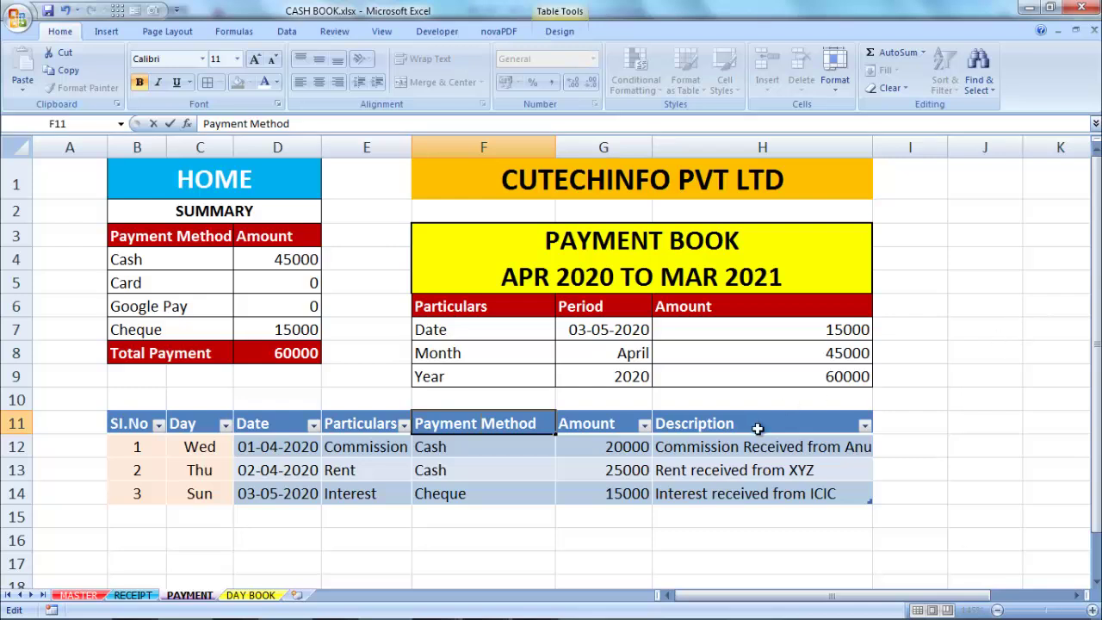
Reword the commission and rent descriptions to read 'Paid to' the payee instead of received.
double_click(767, 447)
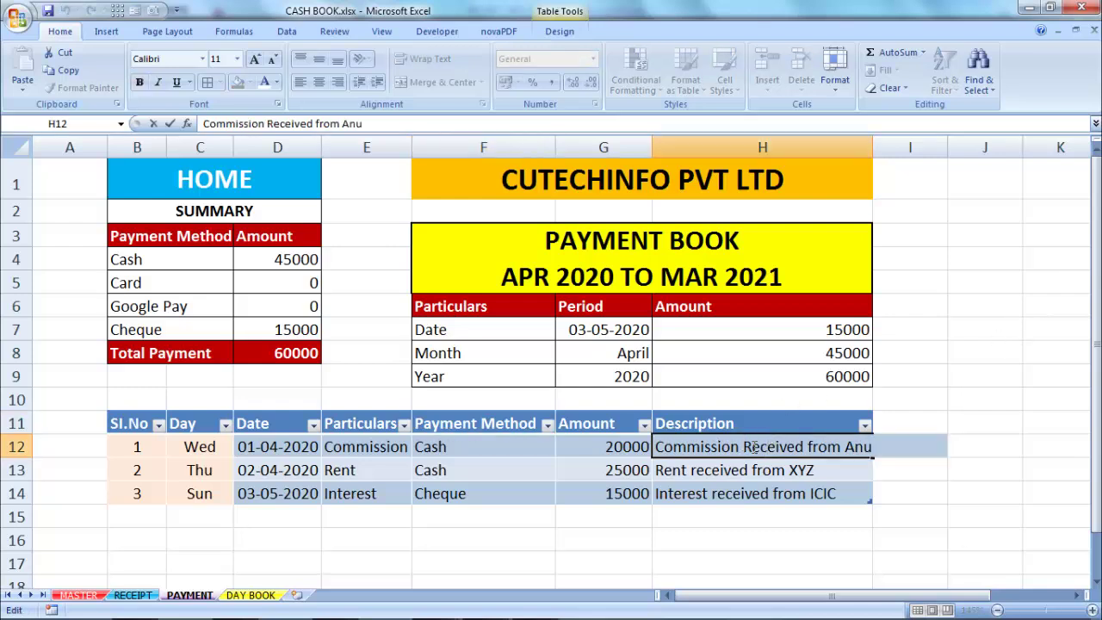
drag(744, 447, 873, 458)
text(P)
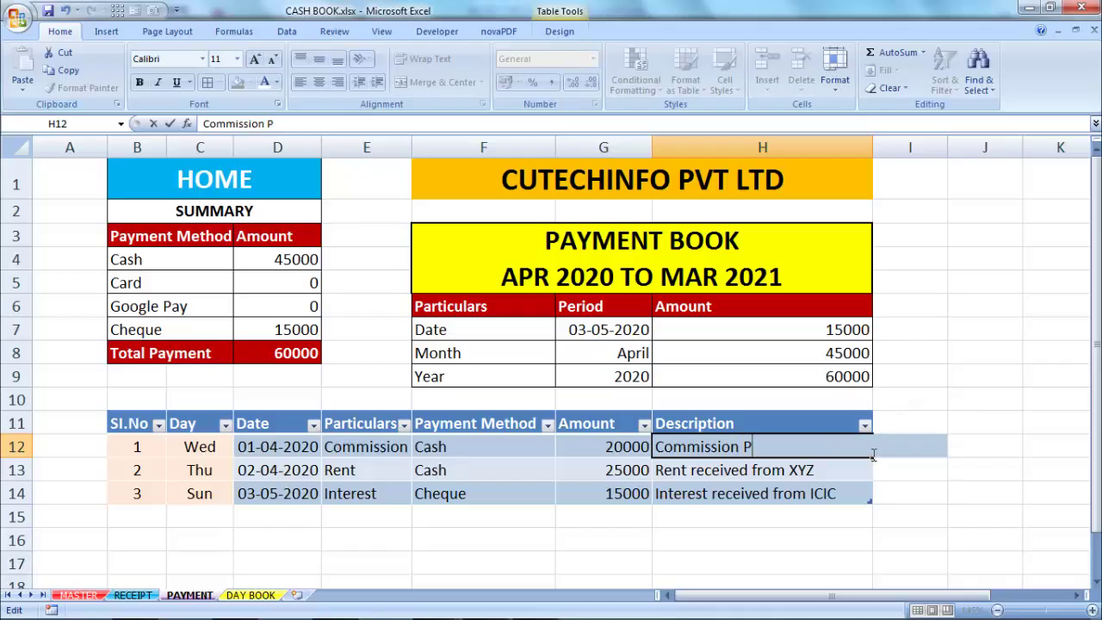
text(aid to )
text(Anu)
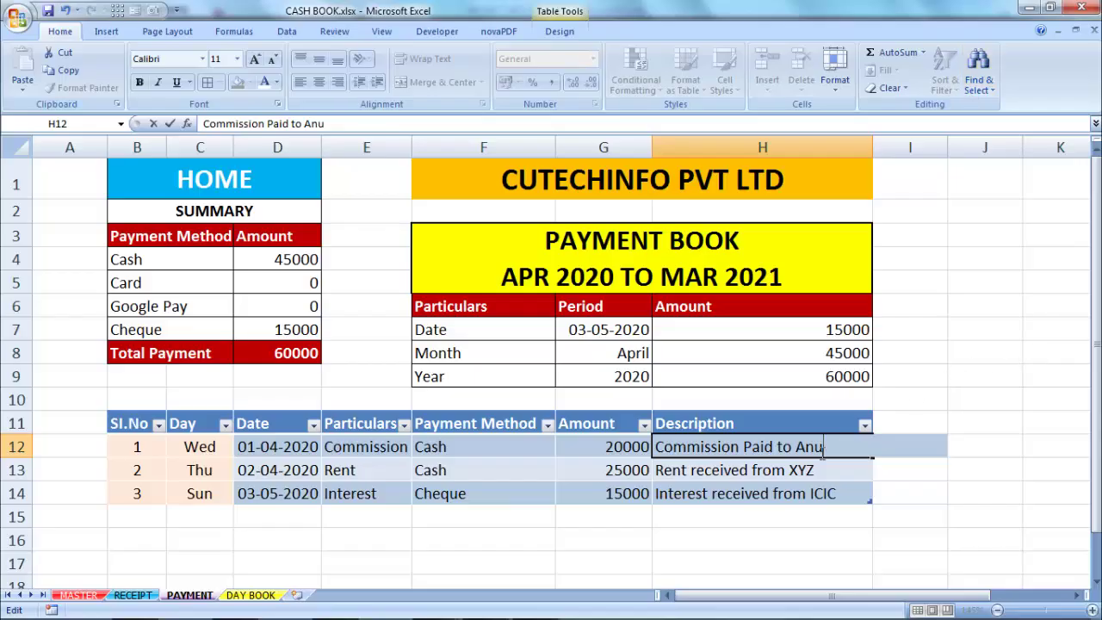
click(800, 475)
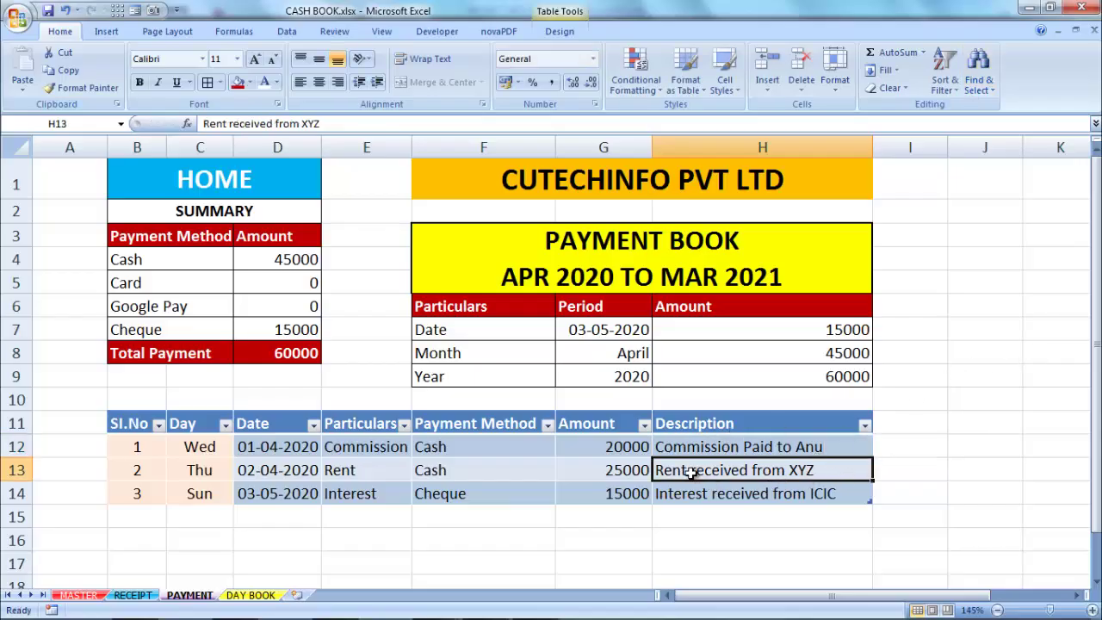
double_click(694, 472)
drag(694, 471, 830, 470)
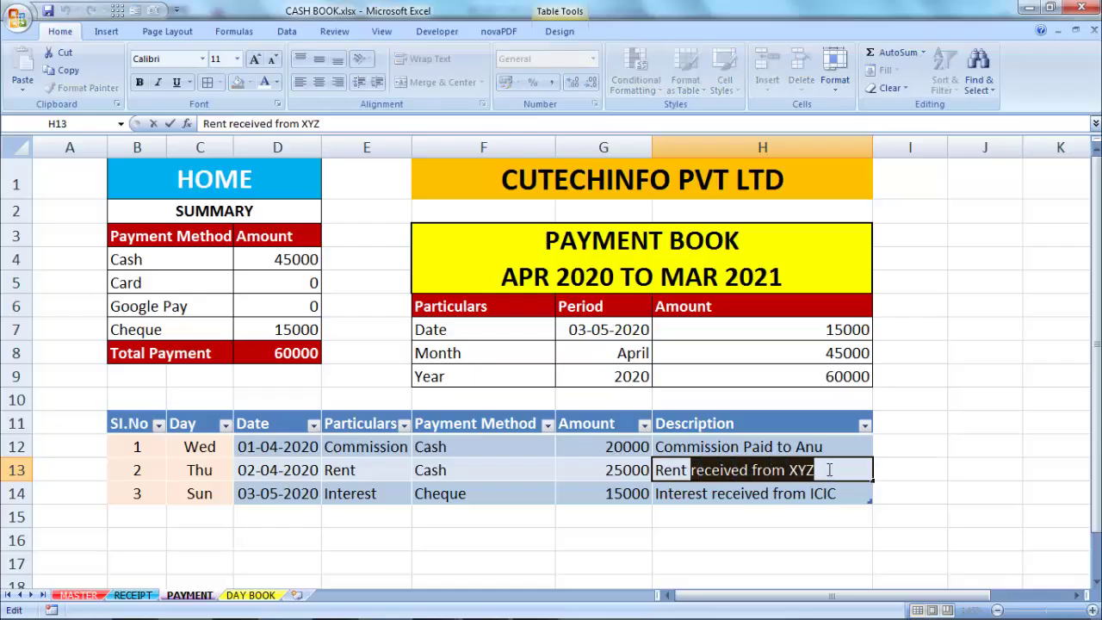
text(paid t)
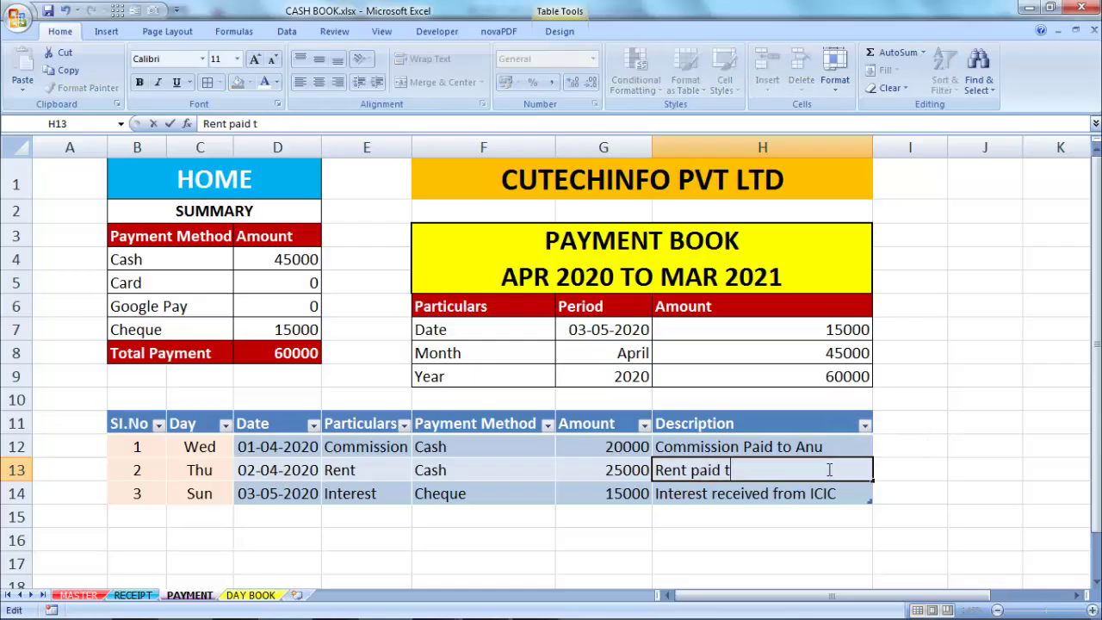
text(o s)
key(BackSpace)
key(BackSpace)
text(TSY)
Change the interest description from received to 'paid', then leave the table.
double_click(753, 493)
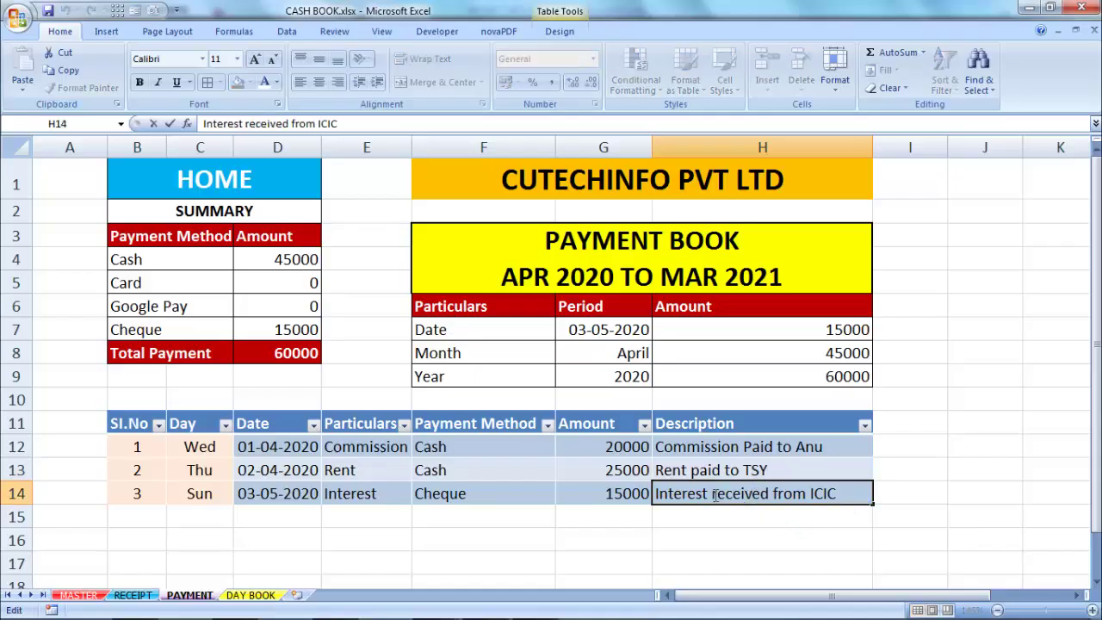
drag(714, 496, 867, 508)
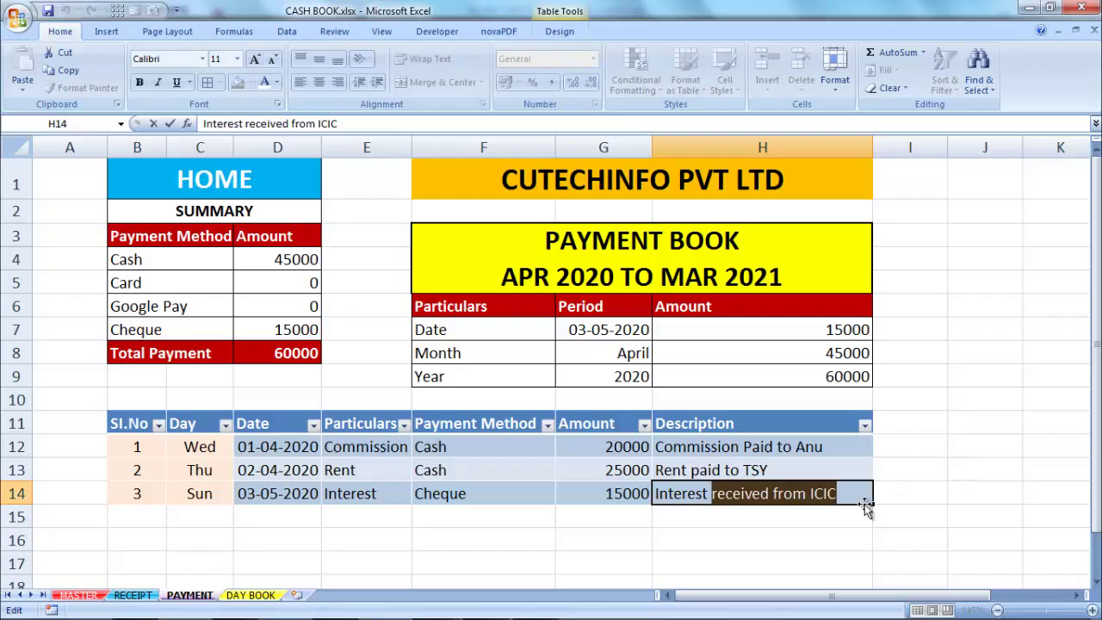
text(paid)
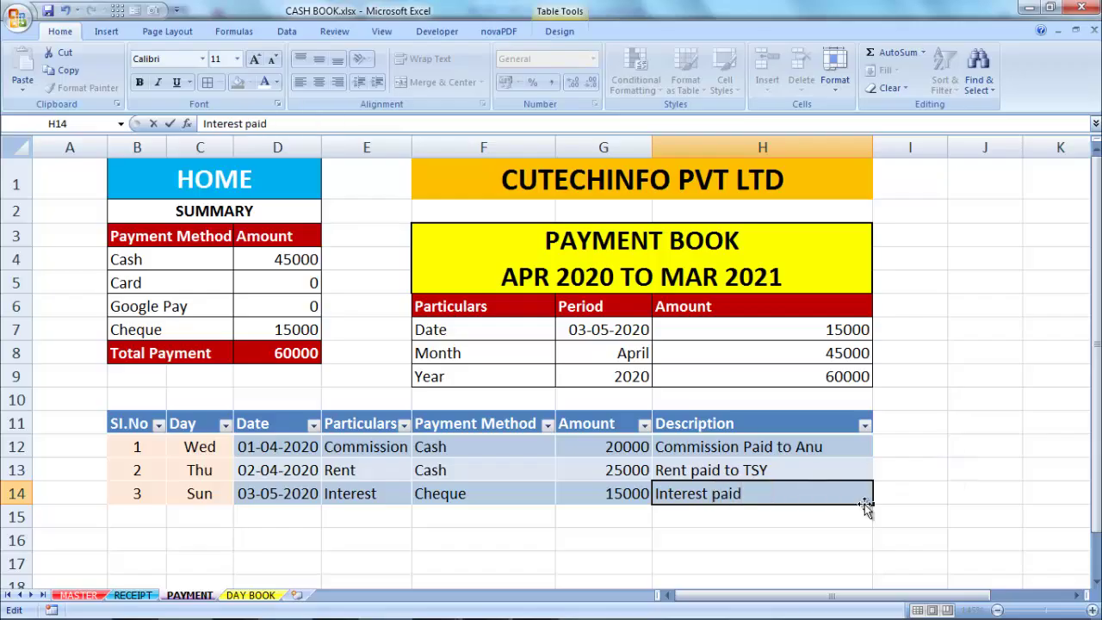
click(527, 497)
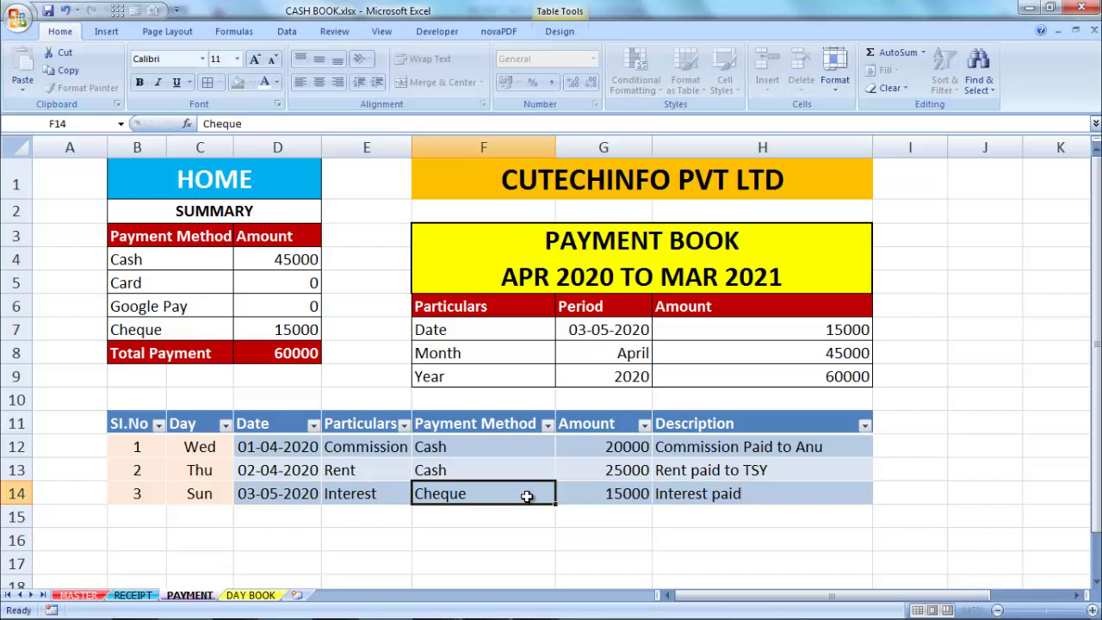
click(370, 330)
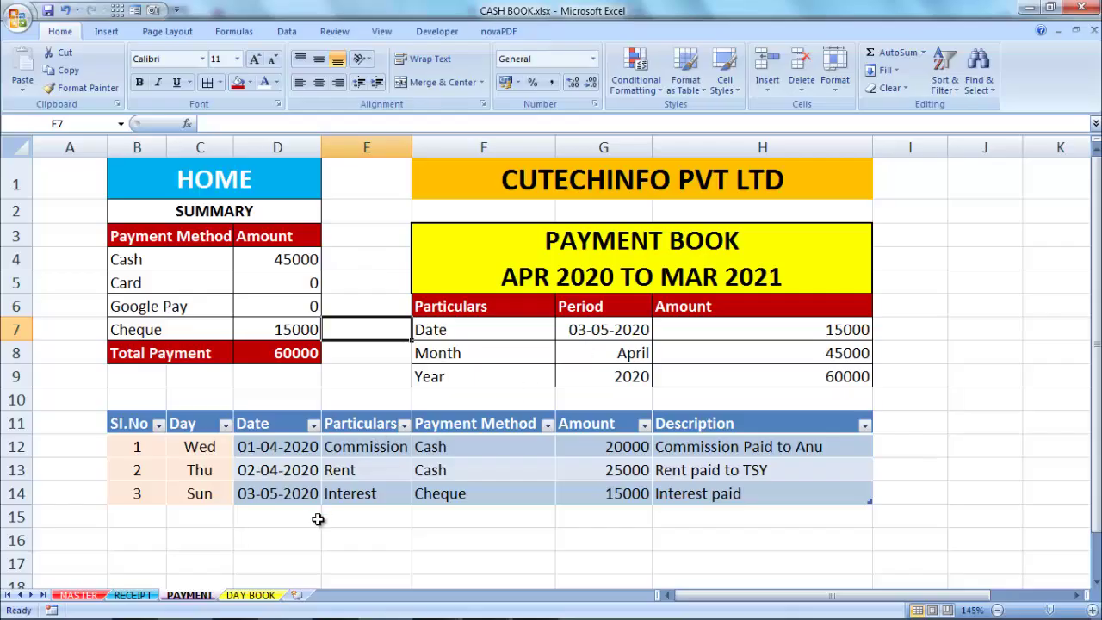
click(353, 539)
key(Right)
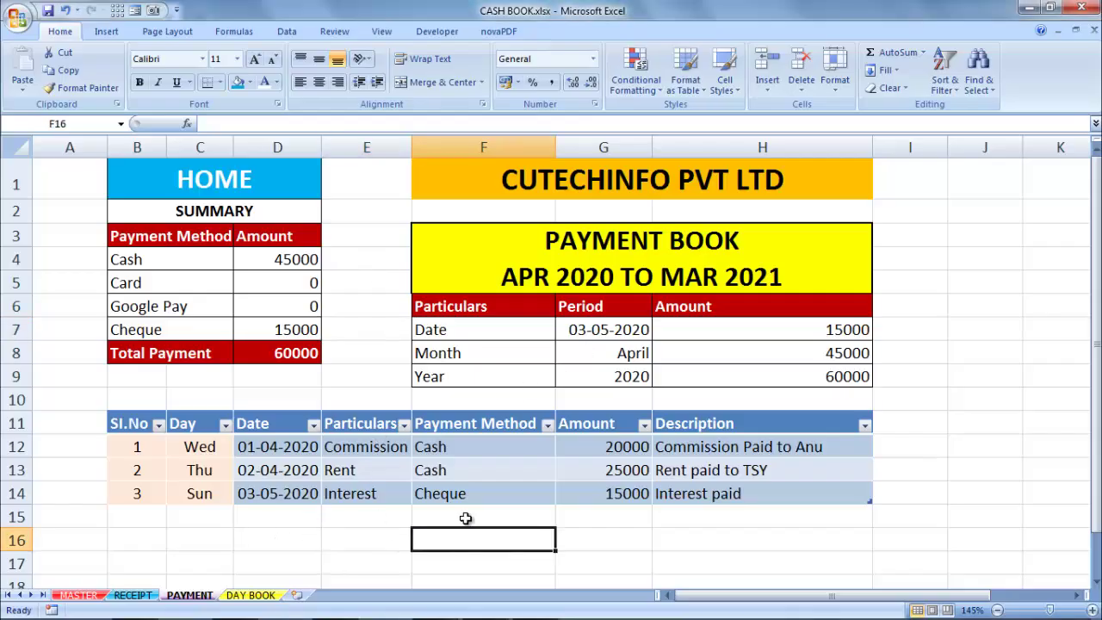
On the DAY BOOK sheet, enter headings Sl.No, Date and Day starting at B11.
click(258, 595)
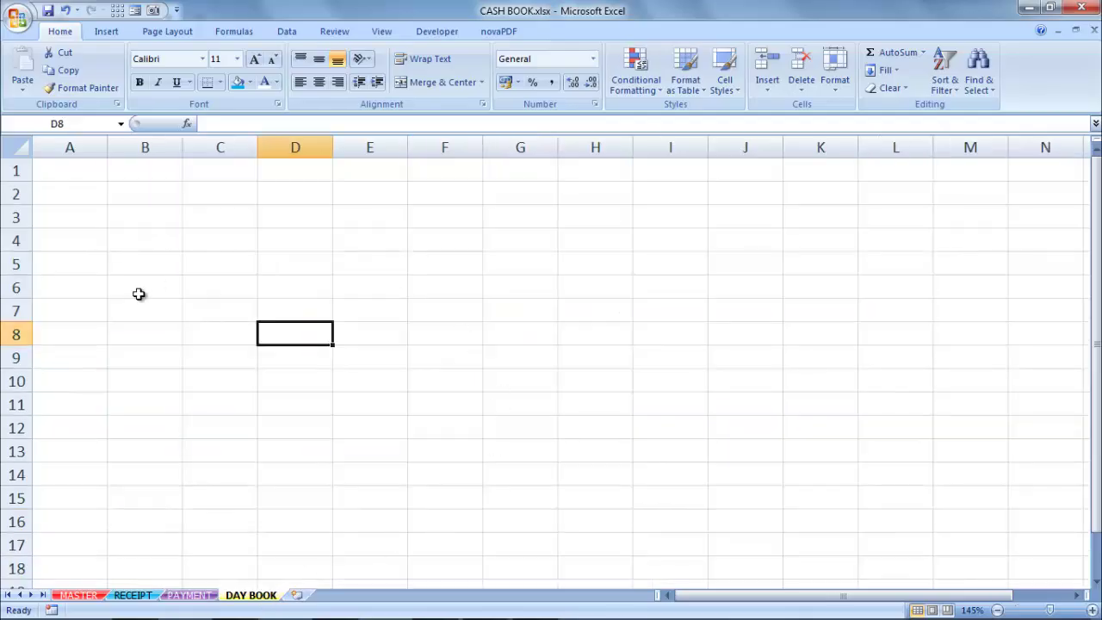
click(144, 404)
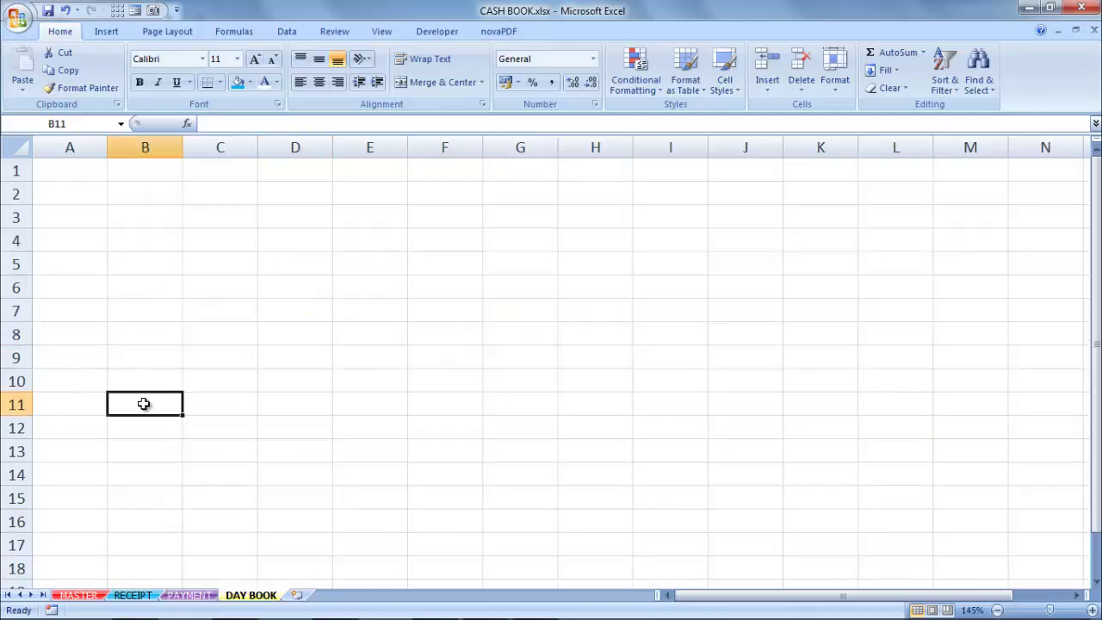
scroll(306, 387, down, 3)
scroll(305, 387, up, 1)
scroll(313, 391, down, 1)
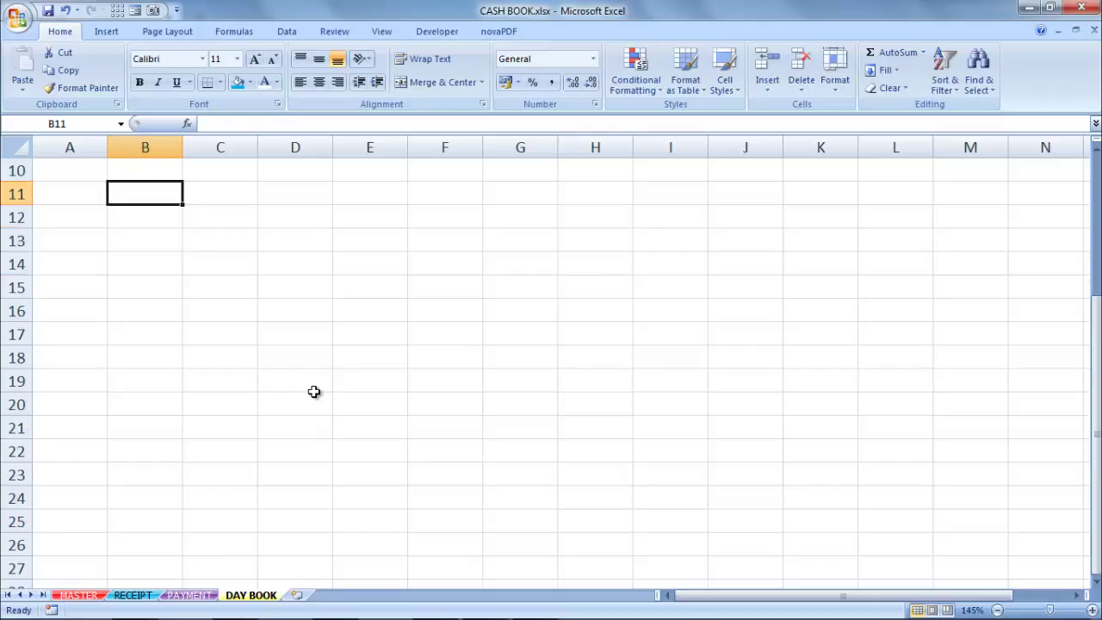
text(S)
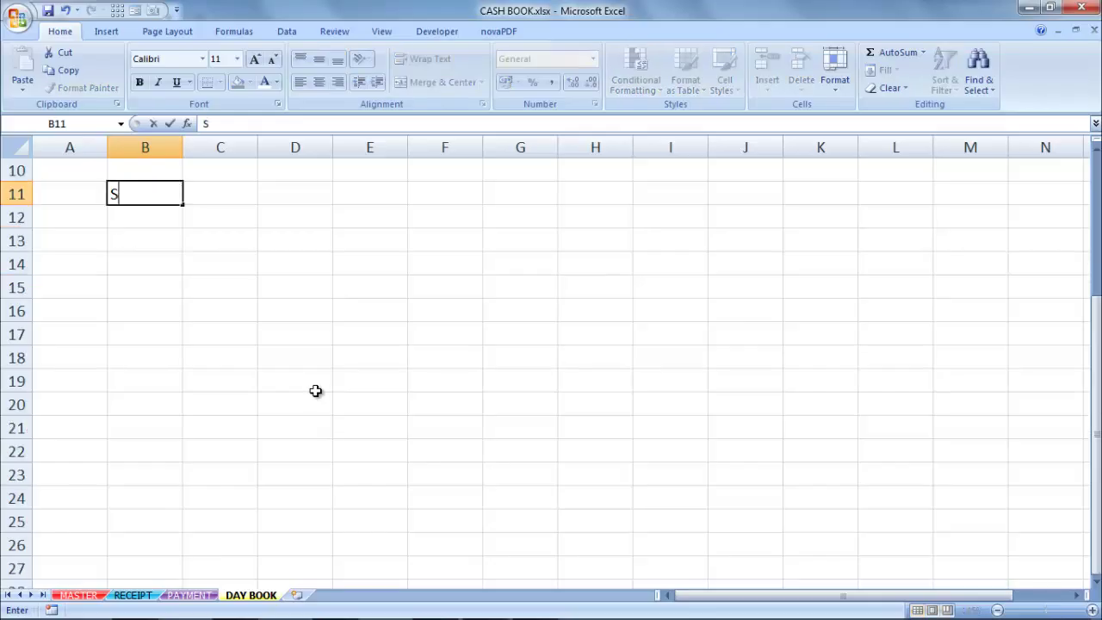
text(l.No)
key(Tab)
text(D)
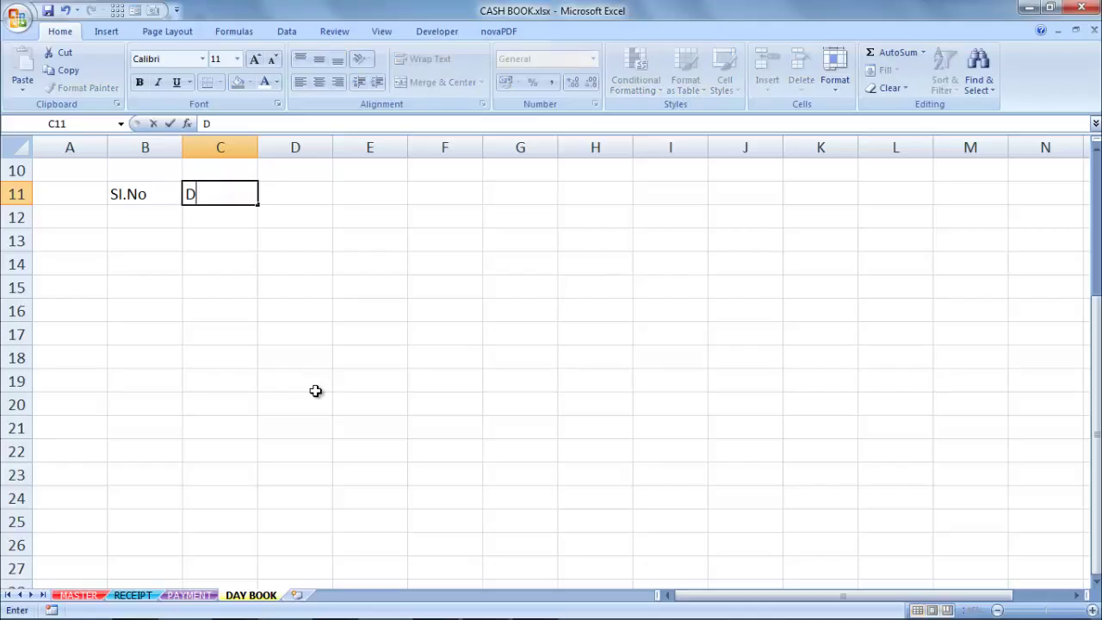
text(ate)
key(Tab)
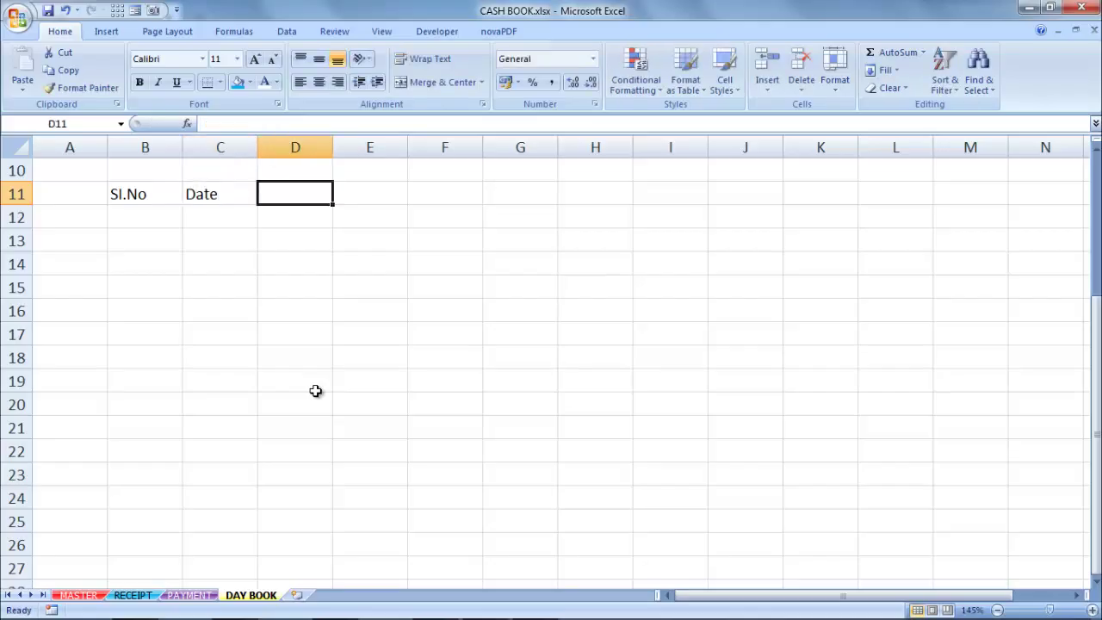
text(Day)
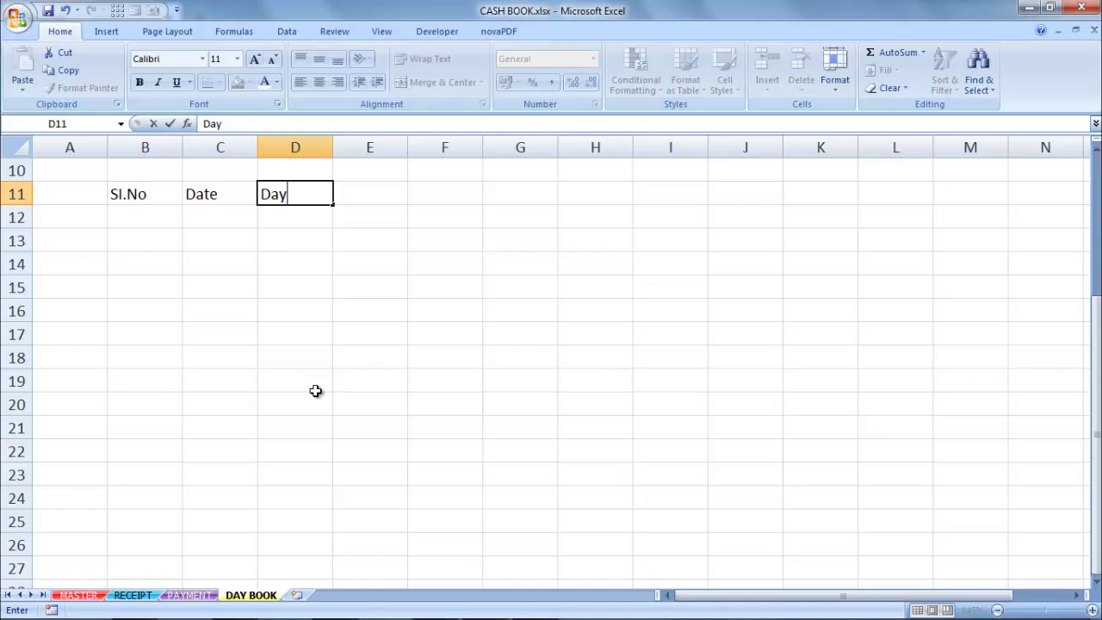
key(Tab)
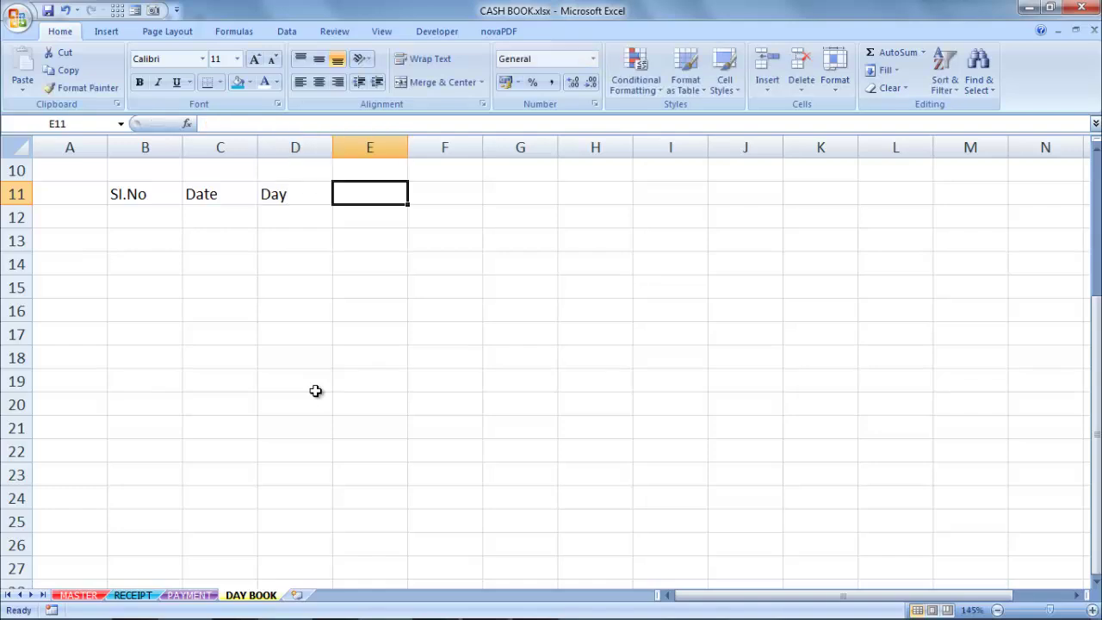
Continue the row with Receipt Amount, Payment Amount, Blance of Day and Total Balance.
text(Rece)
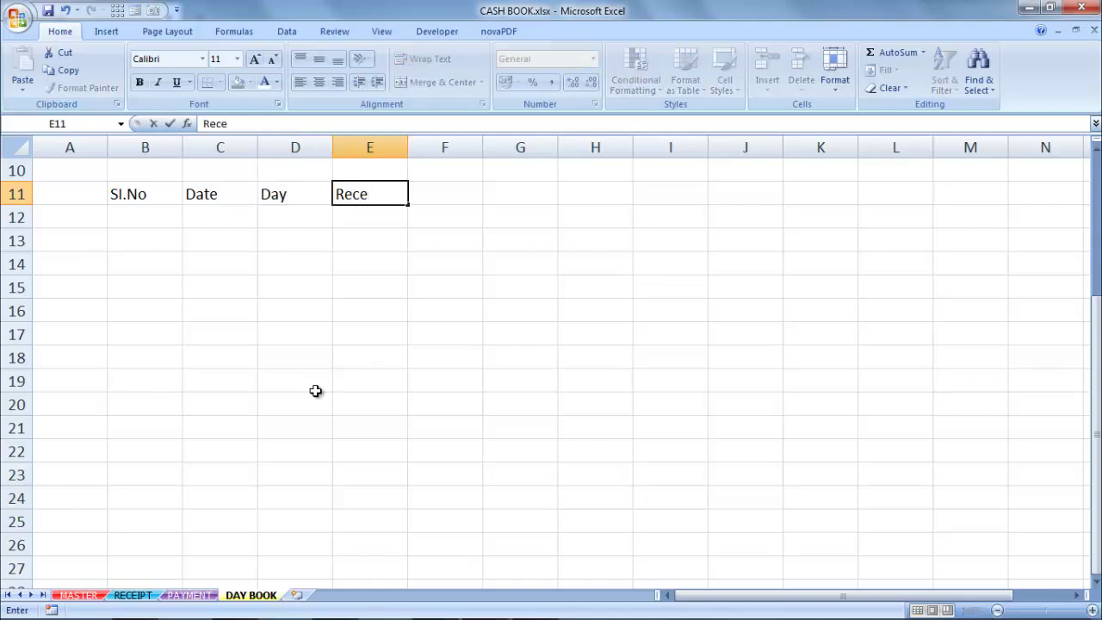
text(ipt Amo)
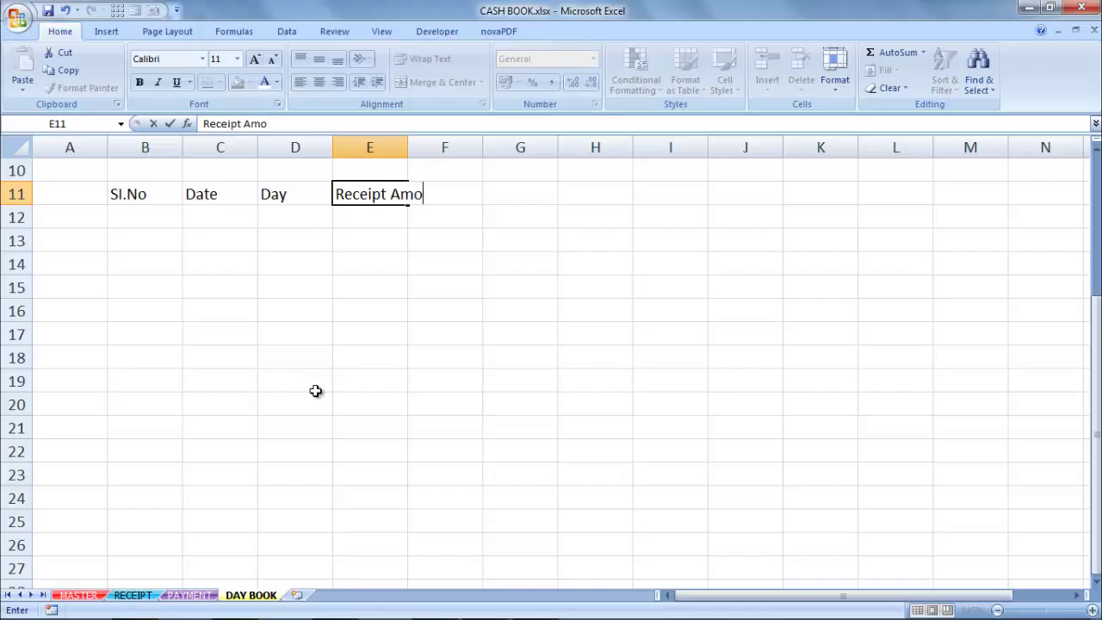
text(unt)
key(Tab)
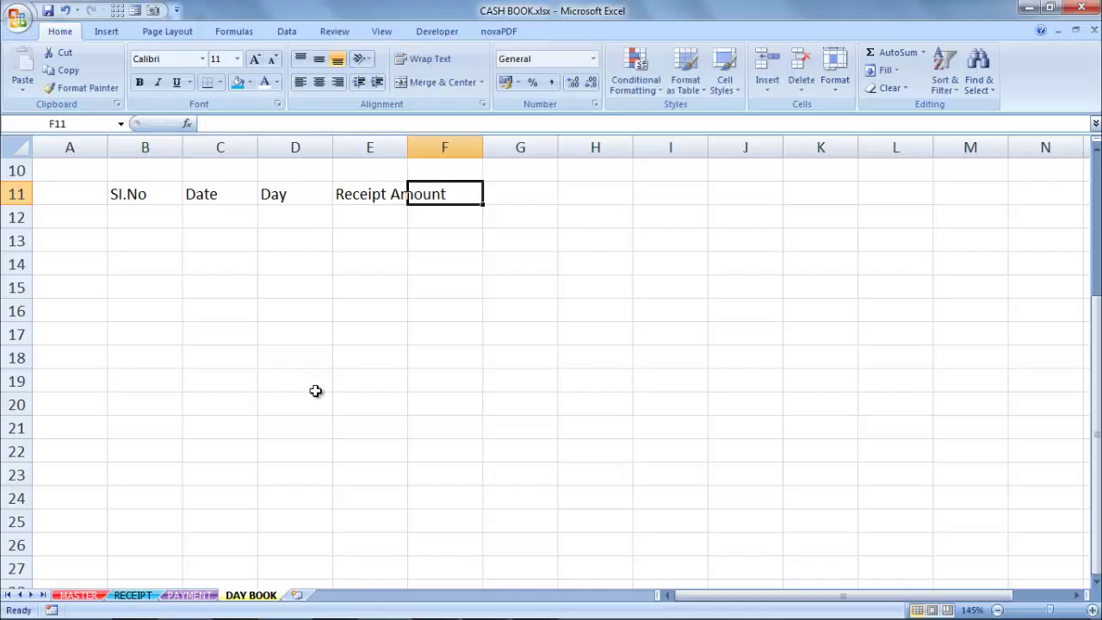
text(Payme)
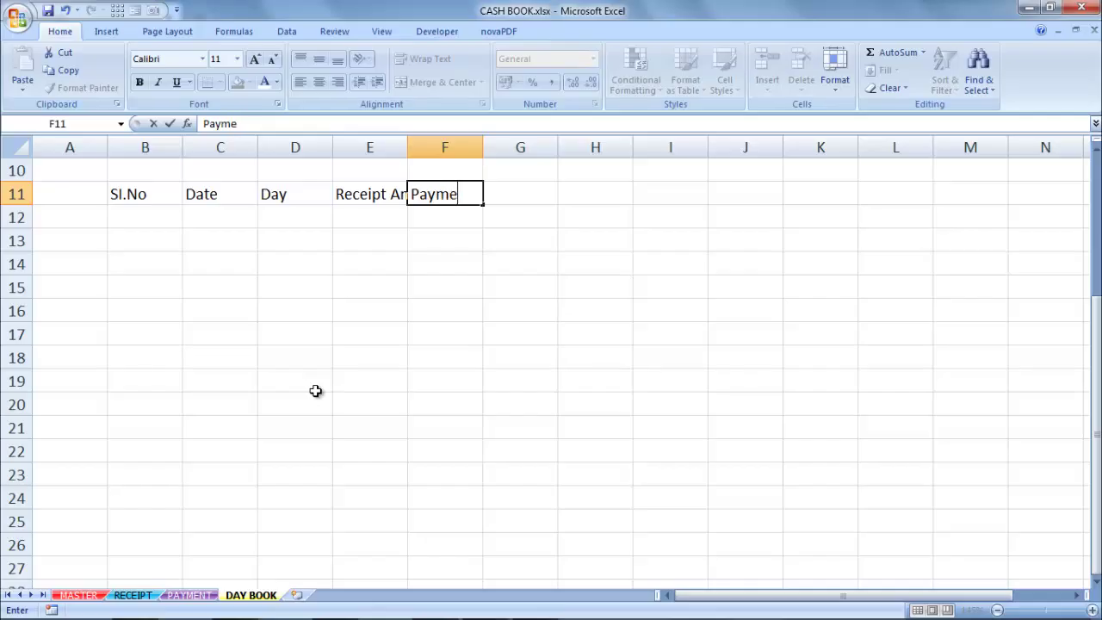
text(nt Amount)
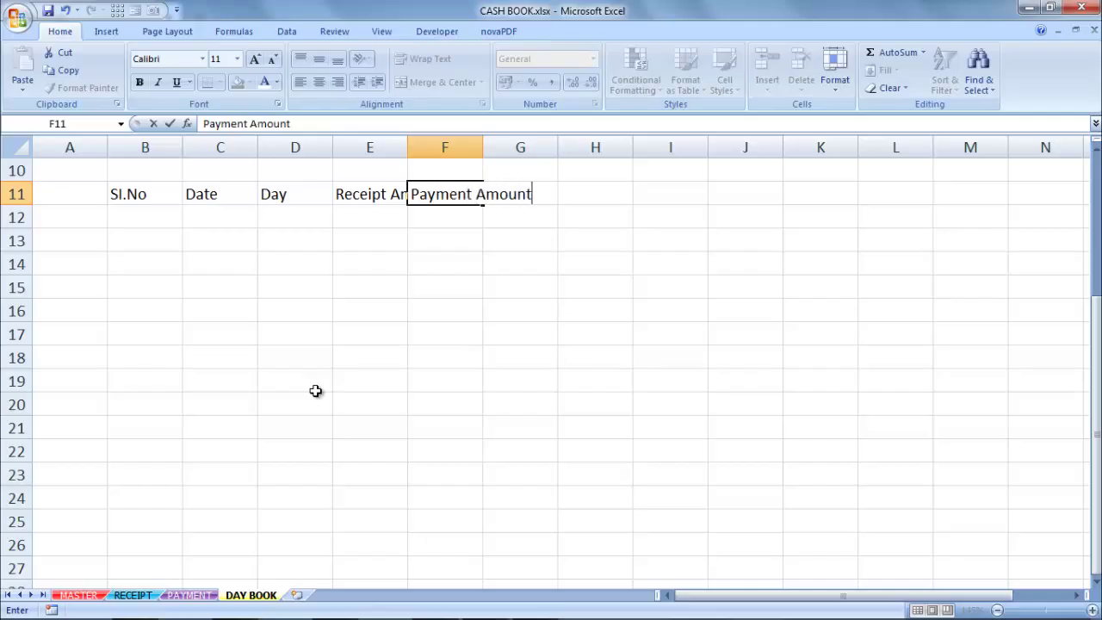
key(Tab)
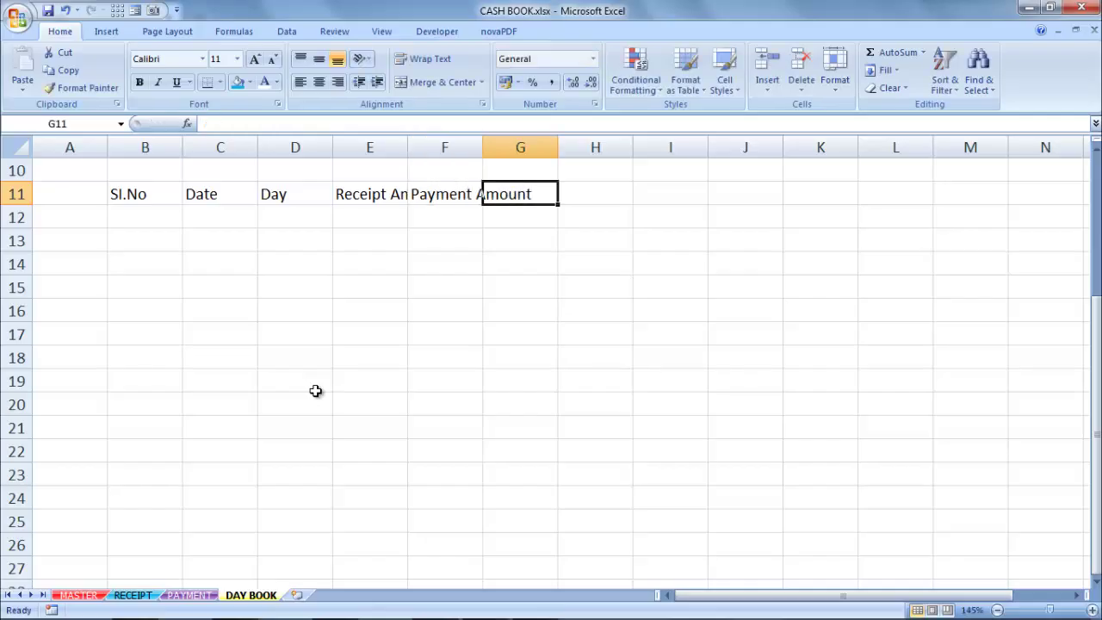
text(Blance o)
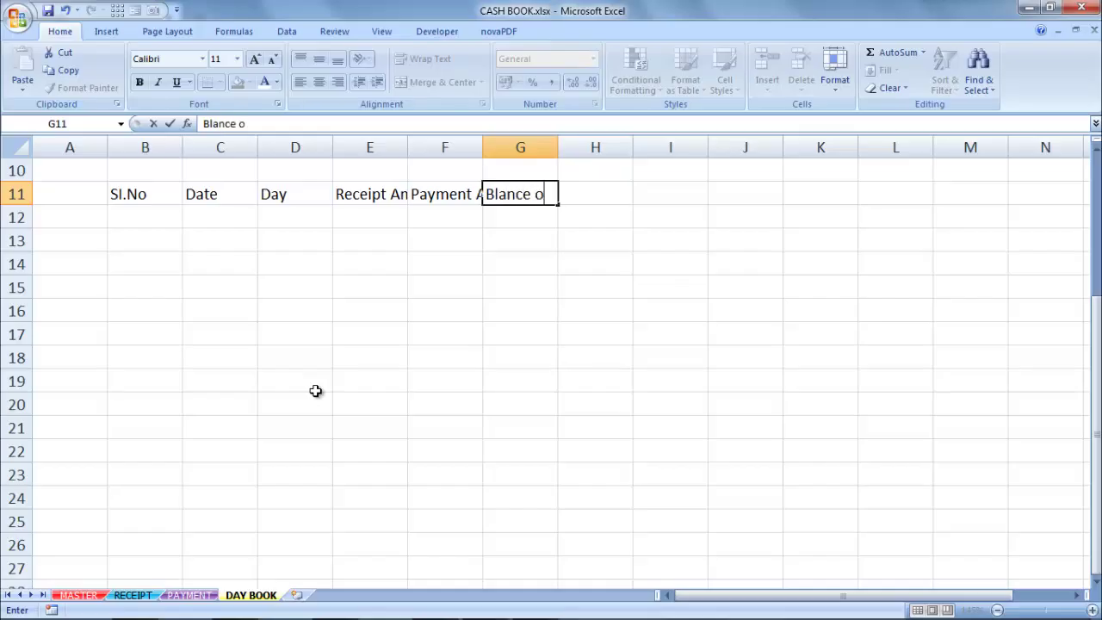
text(f Day)
key(Tab)
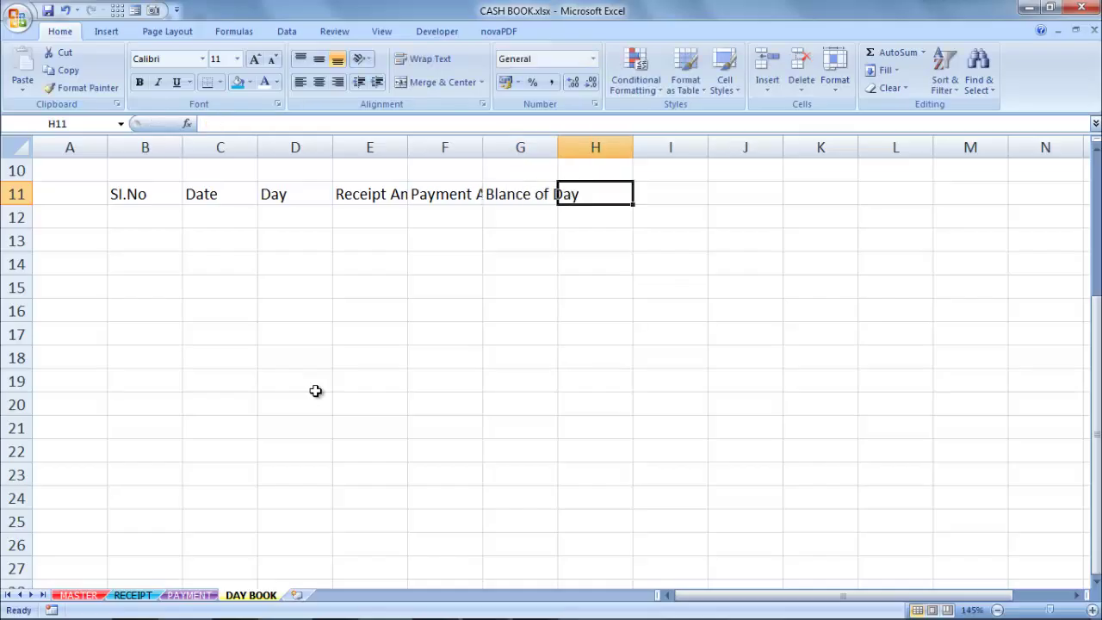
text(T)
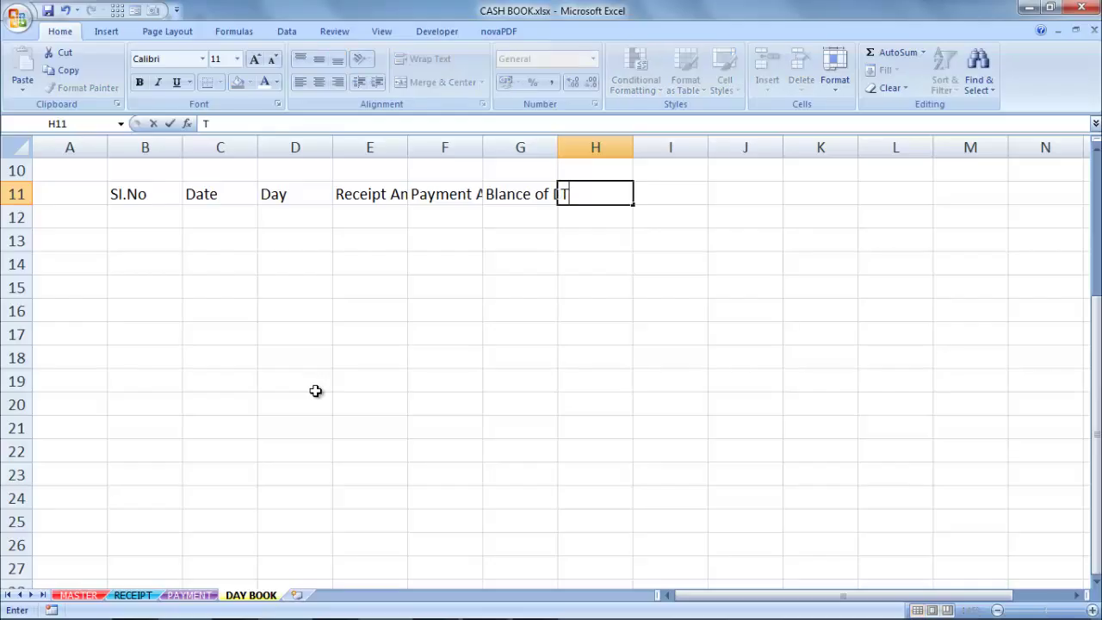
text(otal B)
key(BackSpace)
text(ala)
key(BackSpace)
text(l)
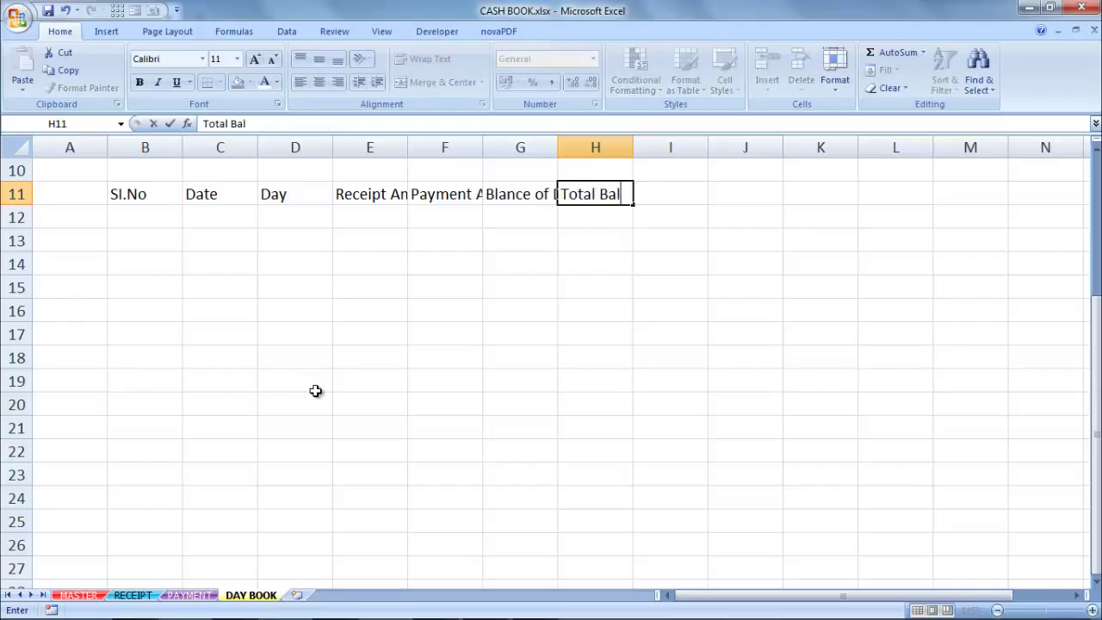
text(ance)
key(Return)
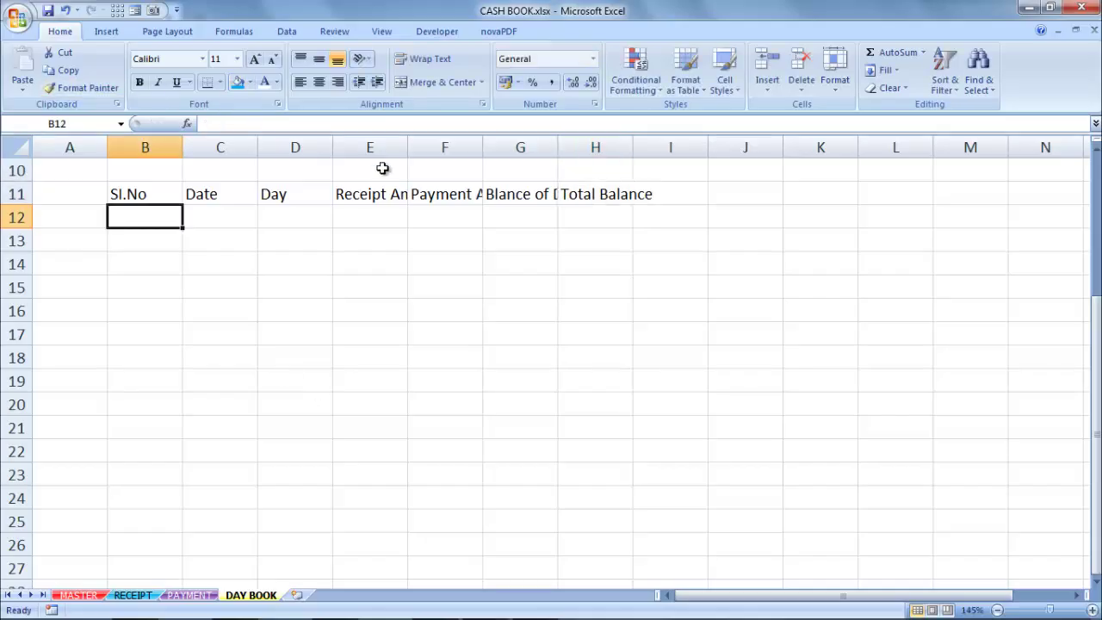
Widen columns E, F and G so Receipt Amount, Payment Amount and Blance of Day show fully.
drag(408, 147, 459, 147)
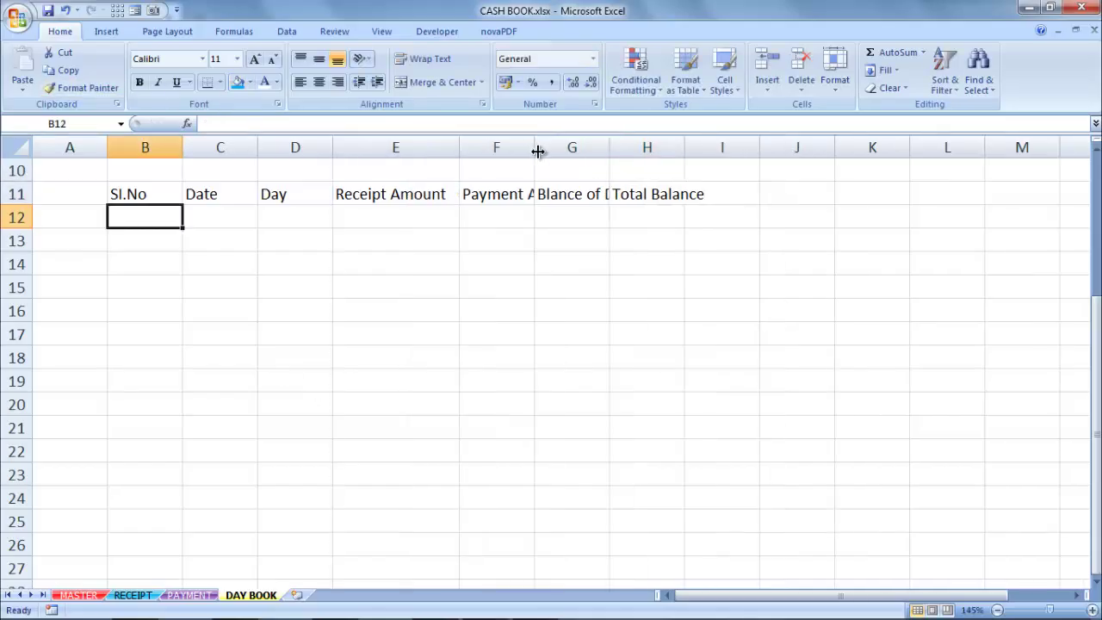
double_click(533, 148)
double_click(671, 147)
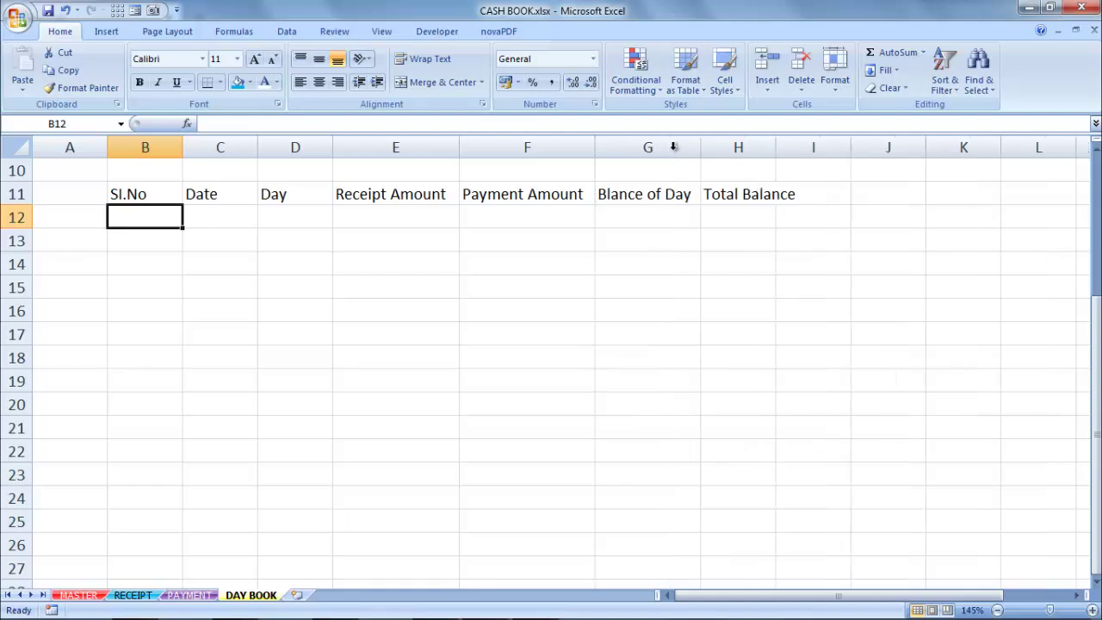
click(498, 330)
Enter 1 in B12 as the first serial number and reselect it.
scroll(497, 336, up, 3)
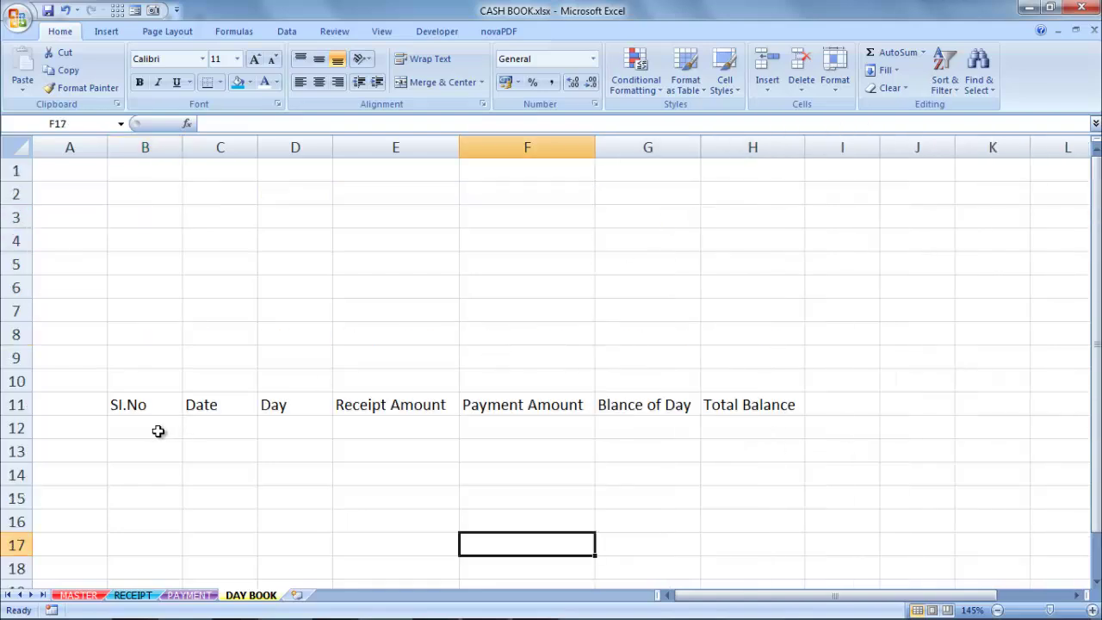
scroll(155, 422, down, 1)
scroll(181, 382, down, 1)
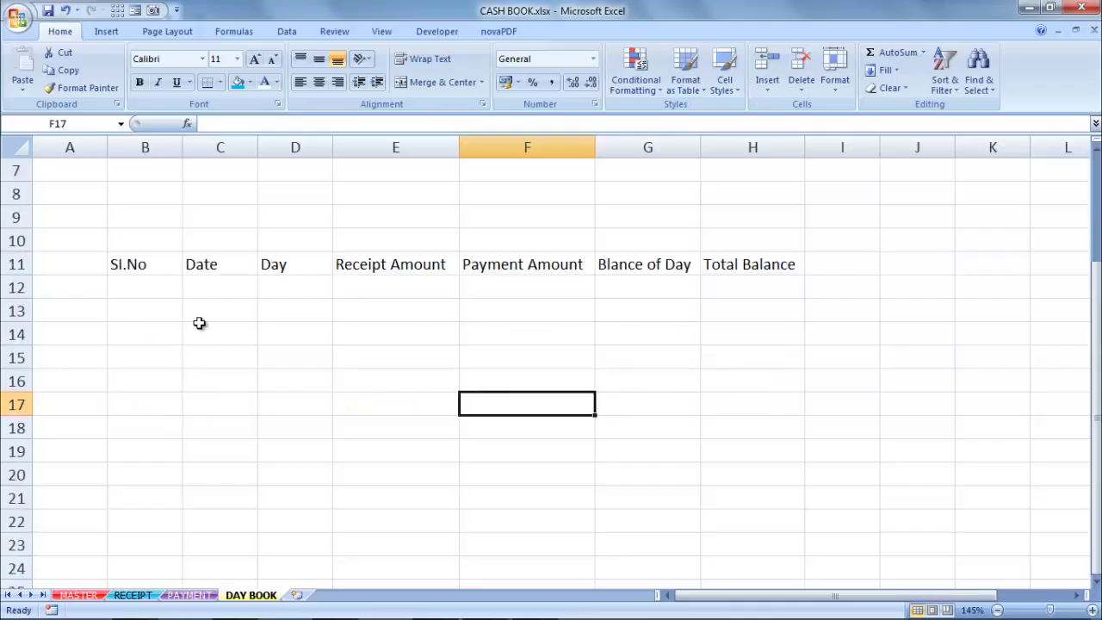
click(166, 287)
text(1)
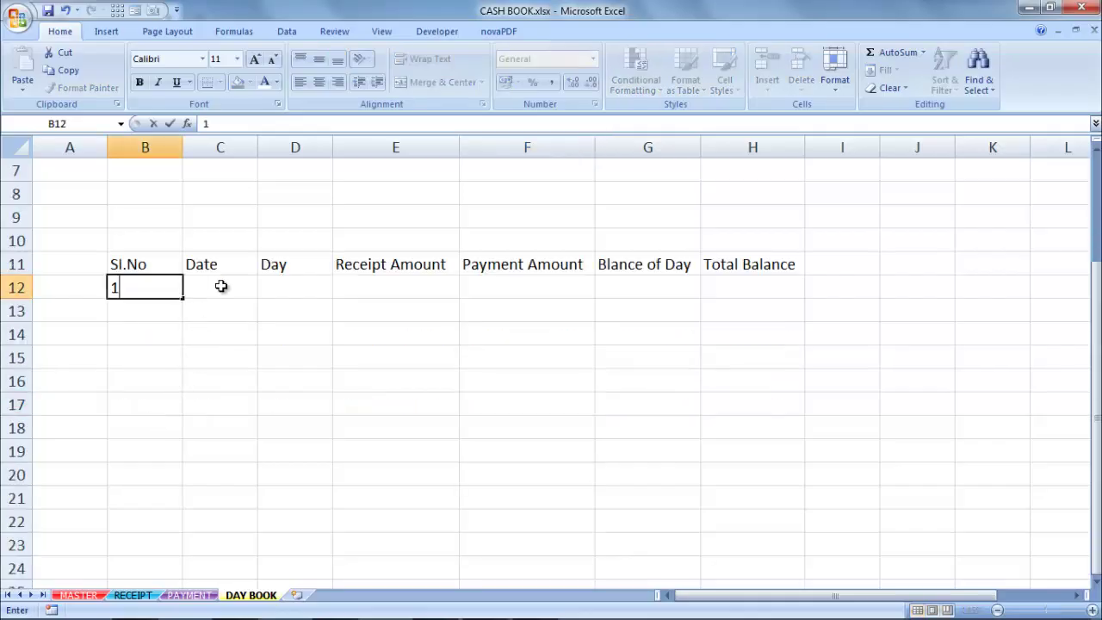
key(Return)
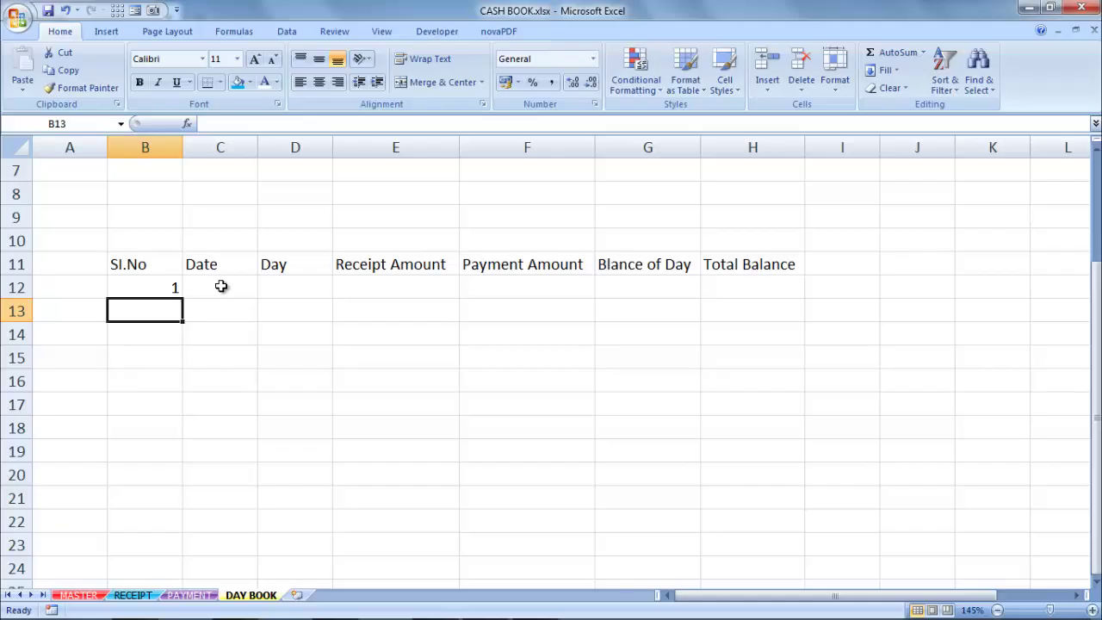
click(179, 291)
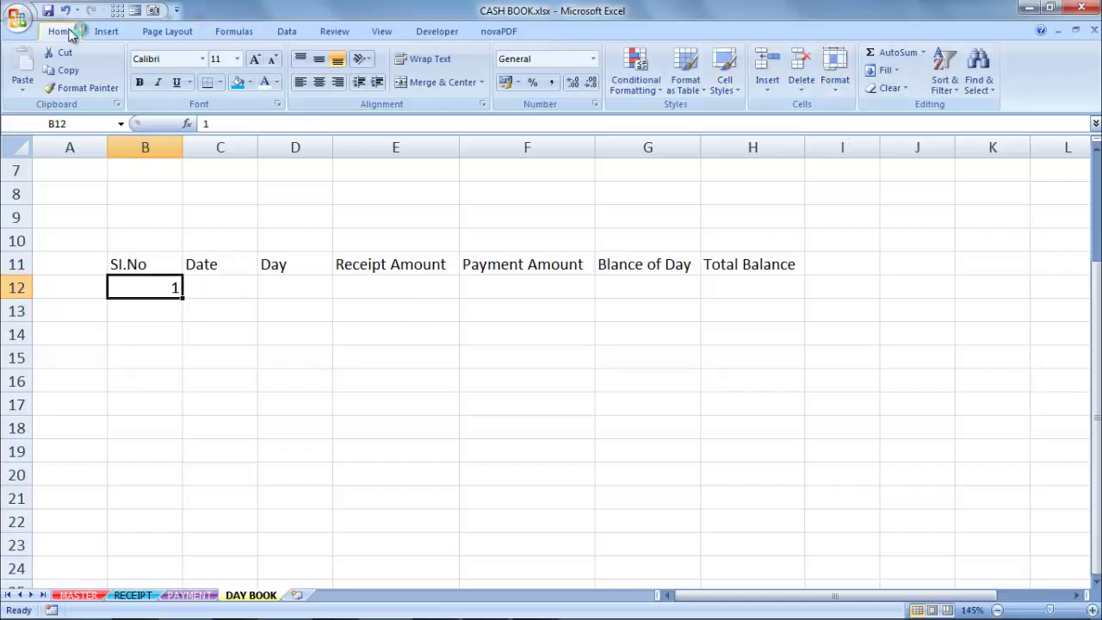
Open Fill > Series for the Sl.No numbers, choosing Columns with step value 1.
click(898, 76)
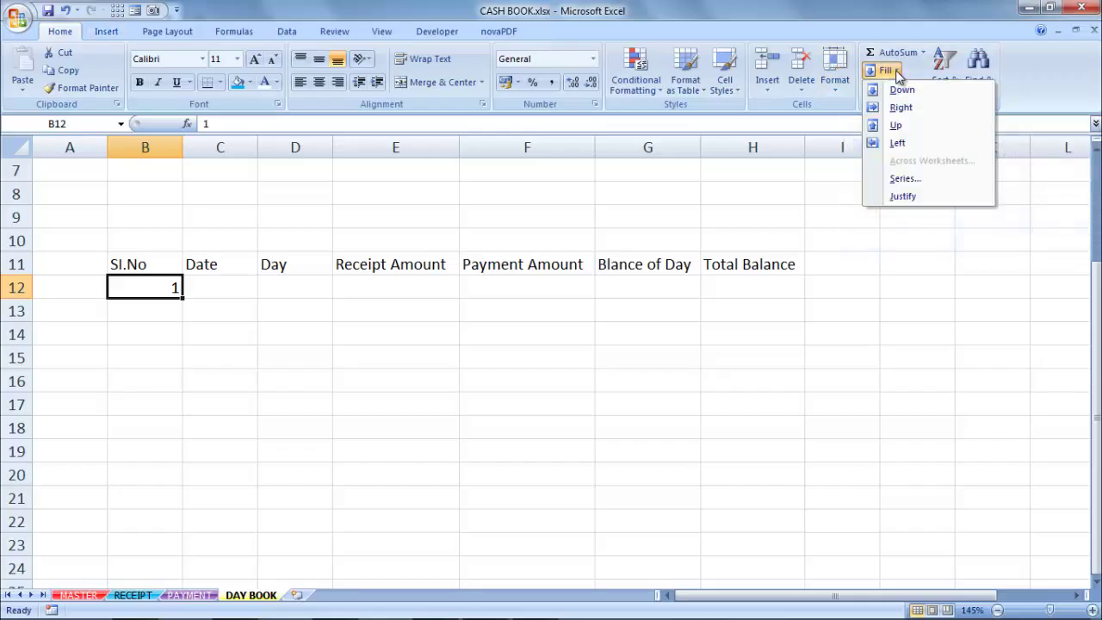
click(915, 178)
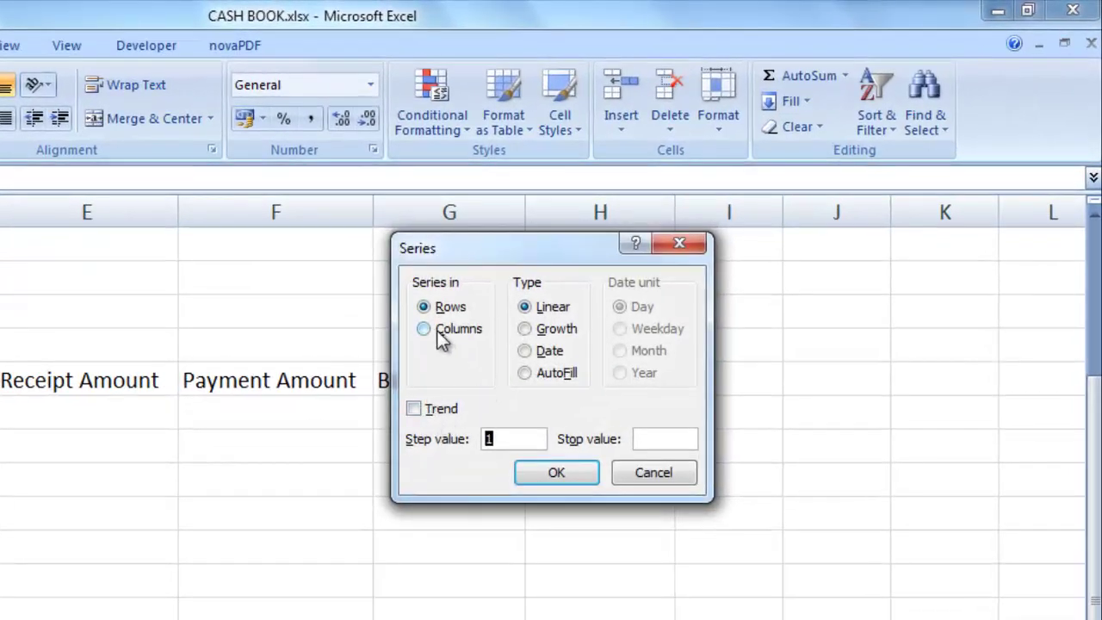
click(425, 332)
click(655, 439)
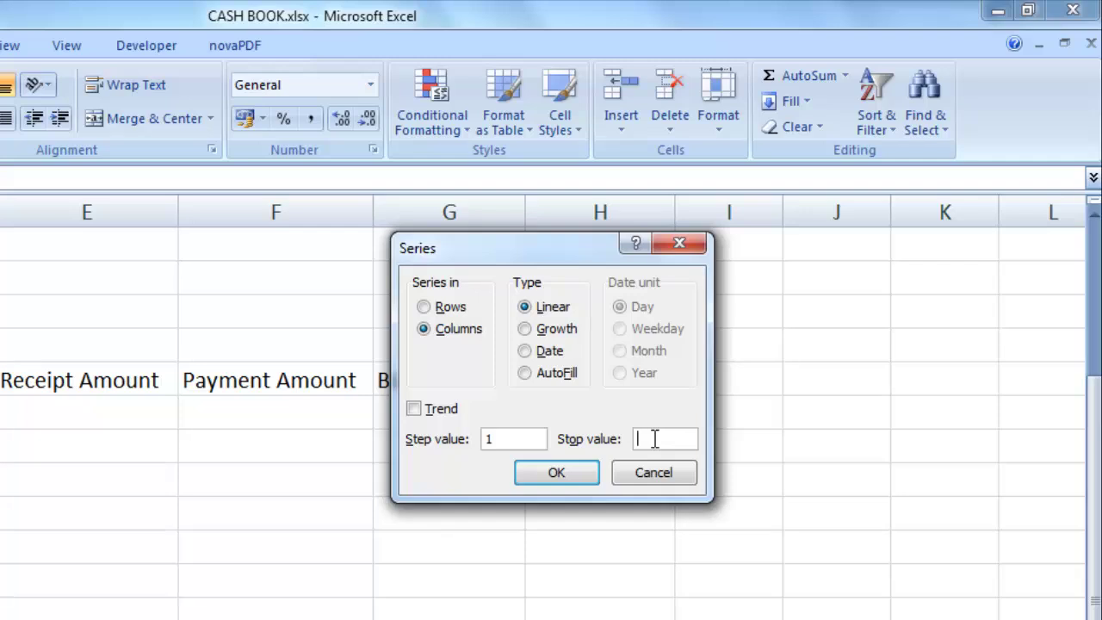
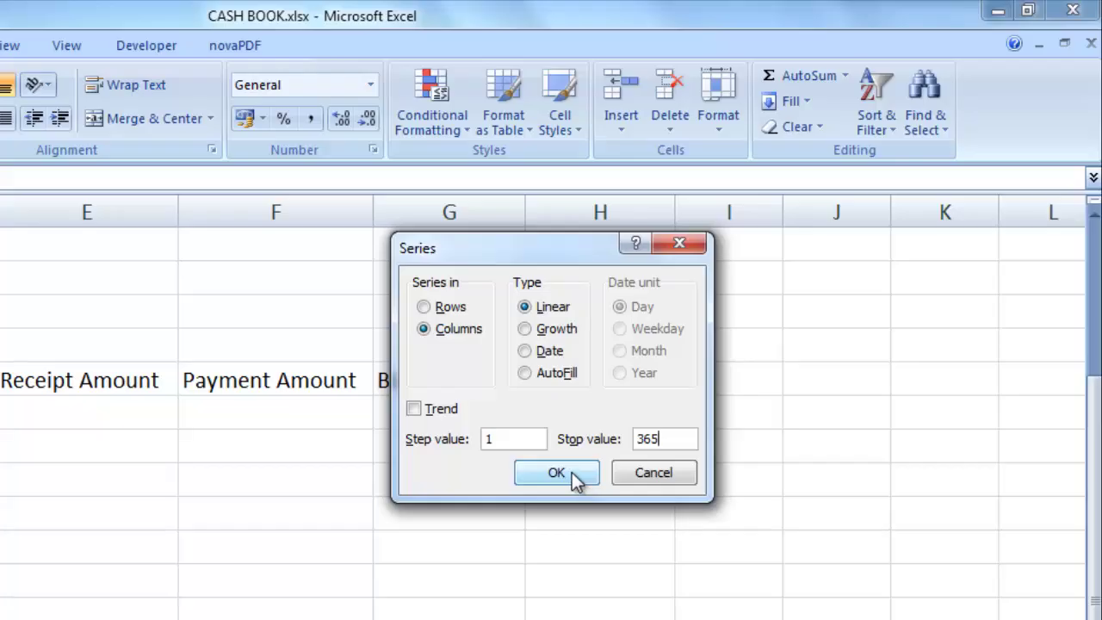
Fill column B with a linear series 1 to 365 and return to the Sl.No header.
click(571, 476)
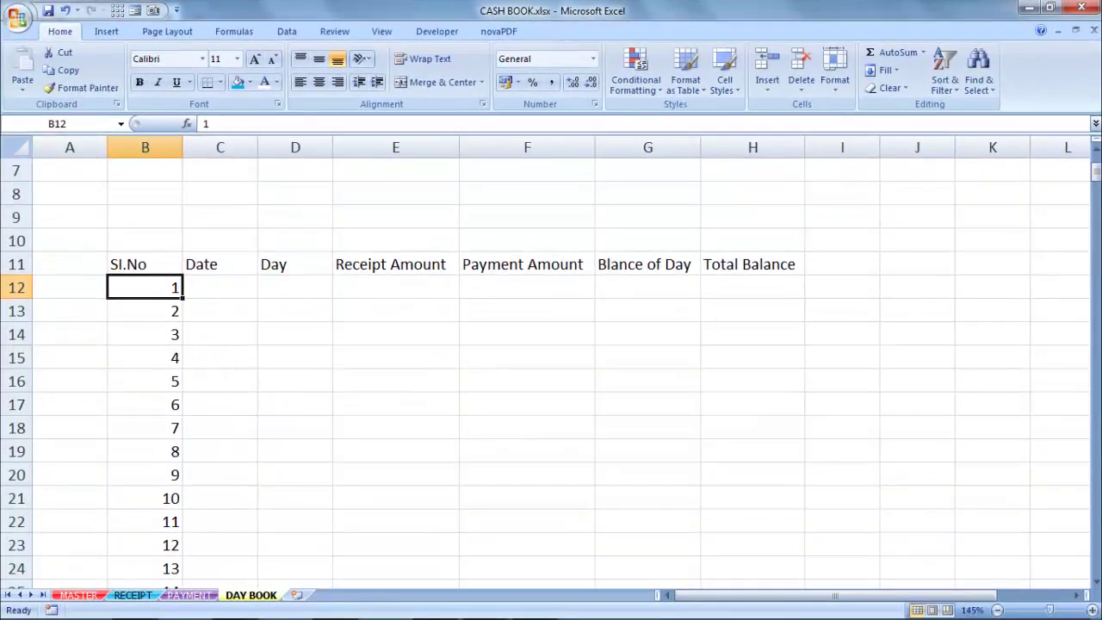
drag(1096, 172, 1096, 560)
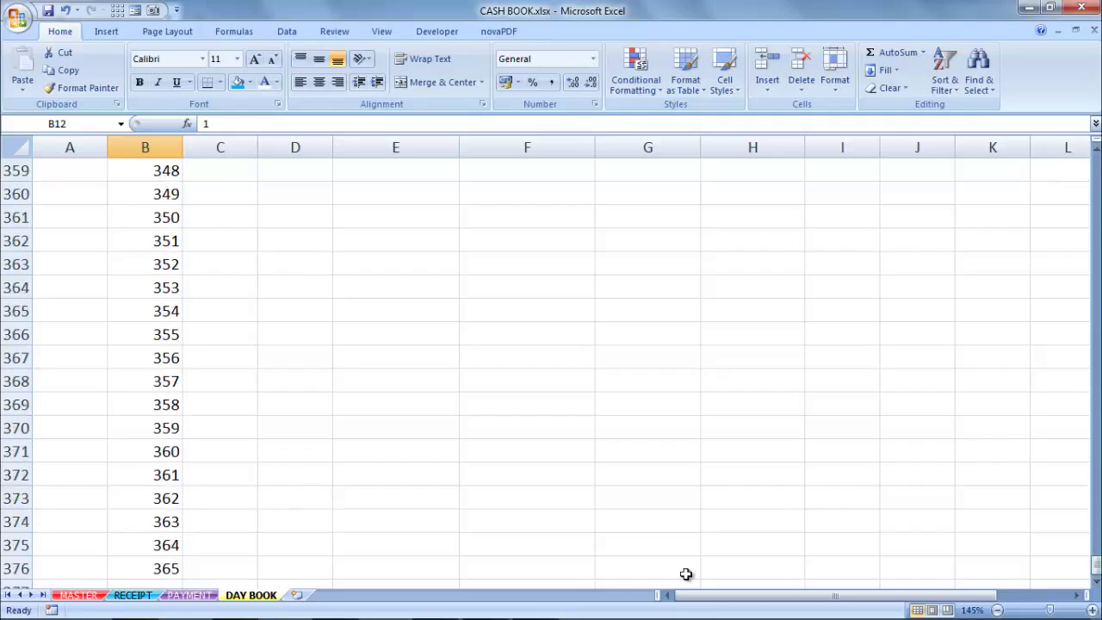
drag(1096, 564, 1096, 164)
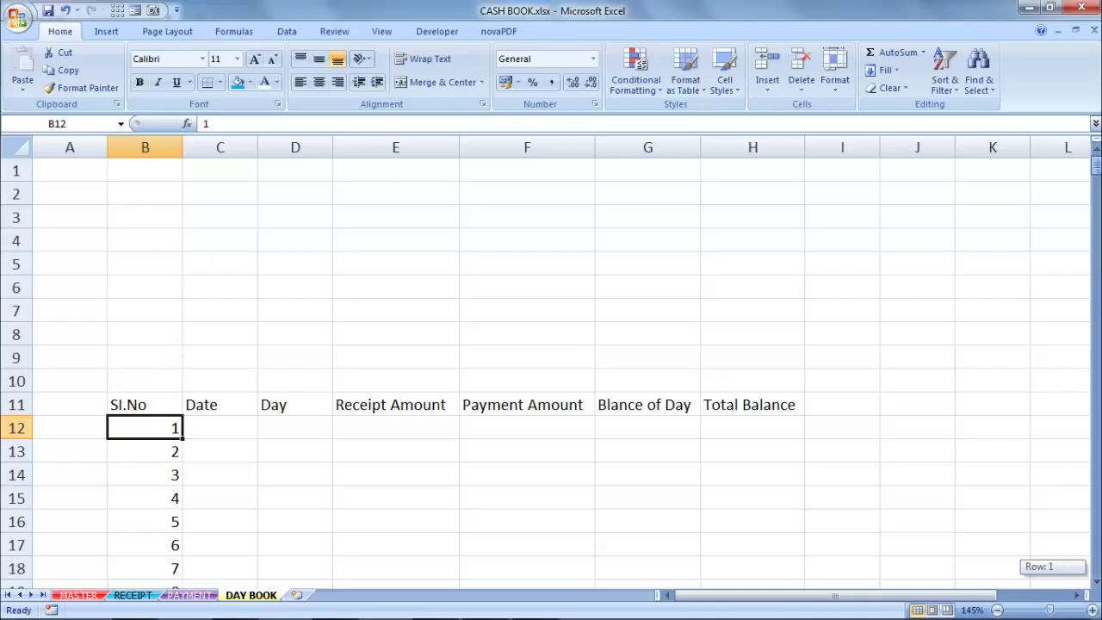
click(149, 405)
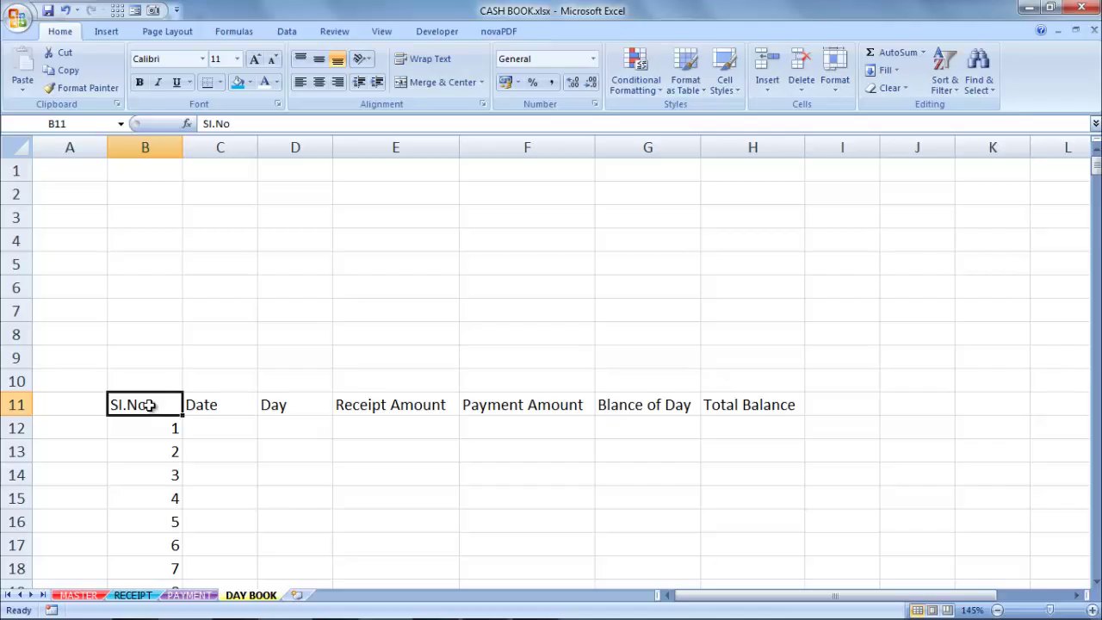
Apply All Borders to the table range B11:H376, header row through serial 365.
key(shift+Right)
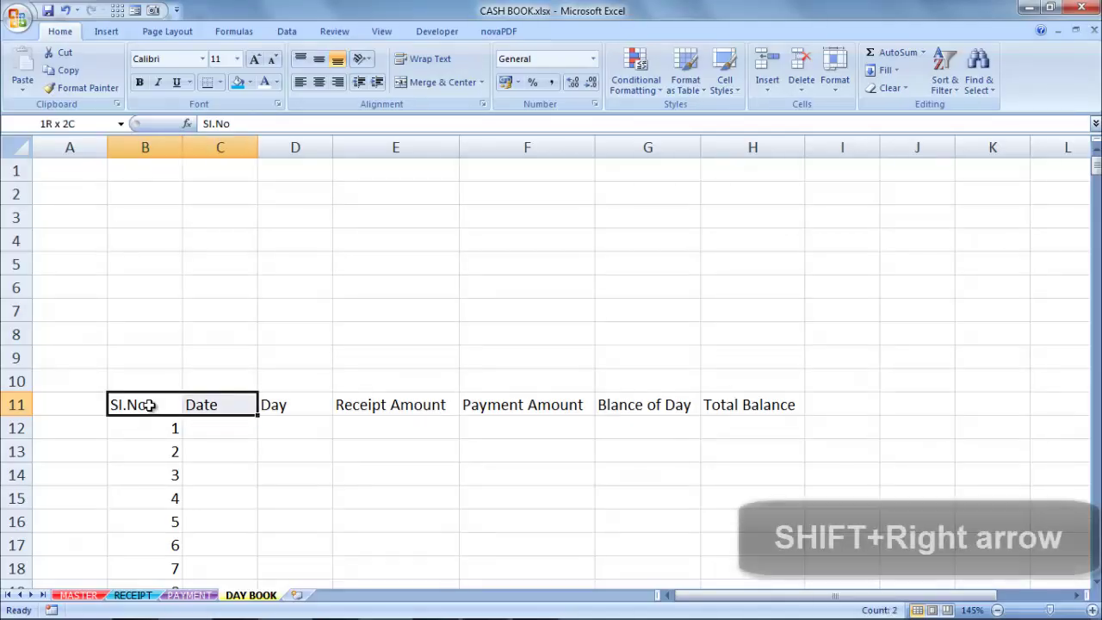
key(shift+Right)
key(shift+Right)
key(shift+Right)
key(shift+Right)
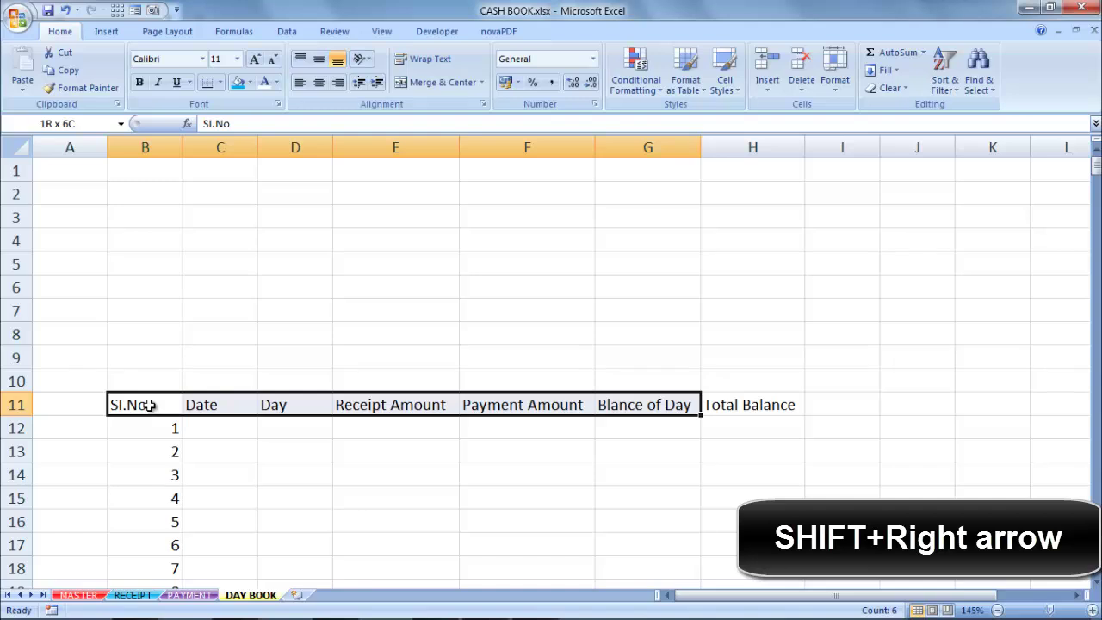
key(shift+Right)
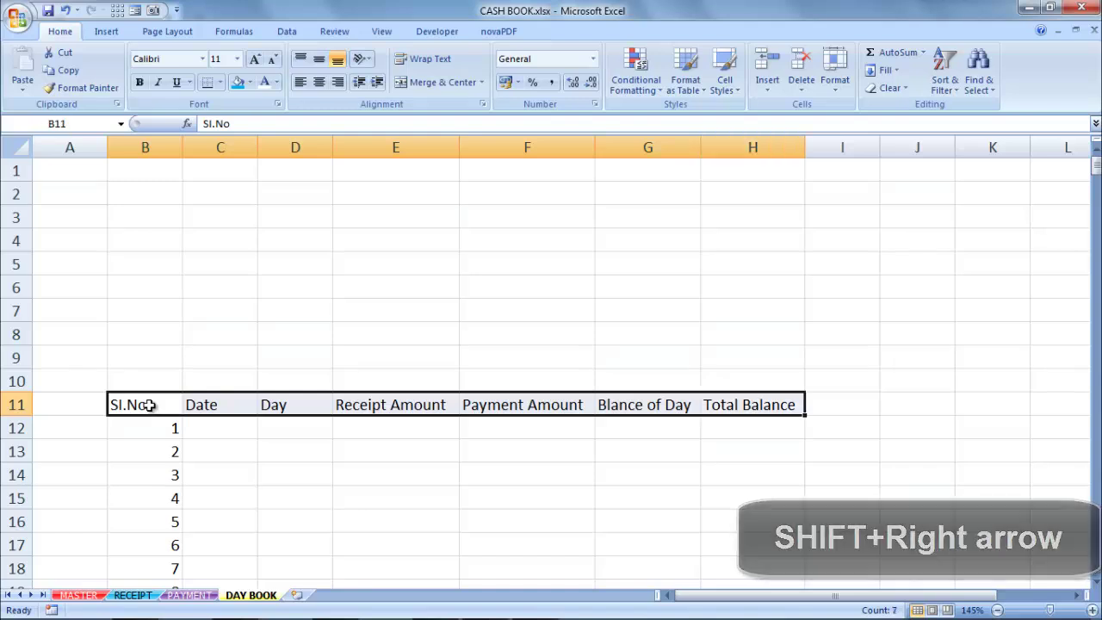
key(ctrl+shift+Down)
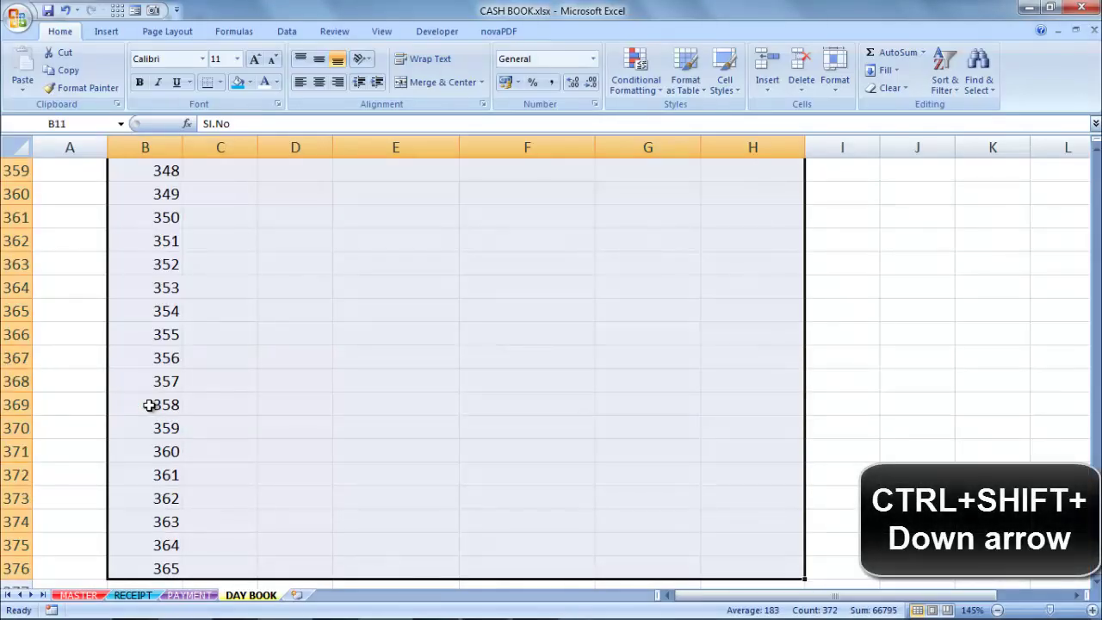
scroll(150, 405, up, 4)
scroll(151, 405, up, 6)
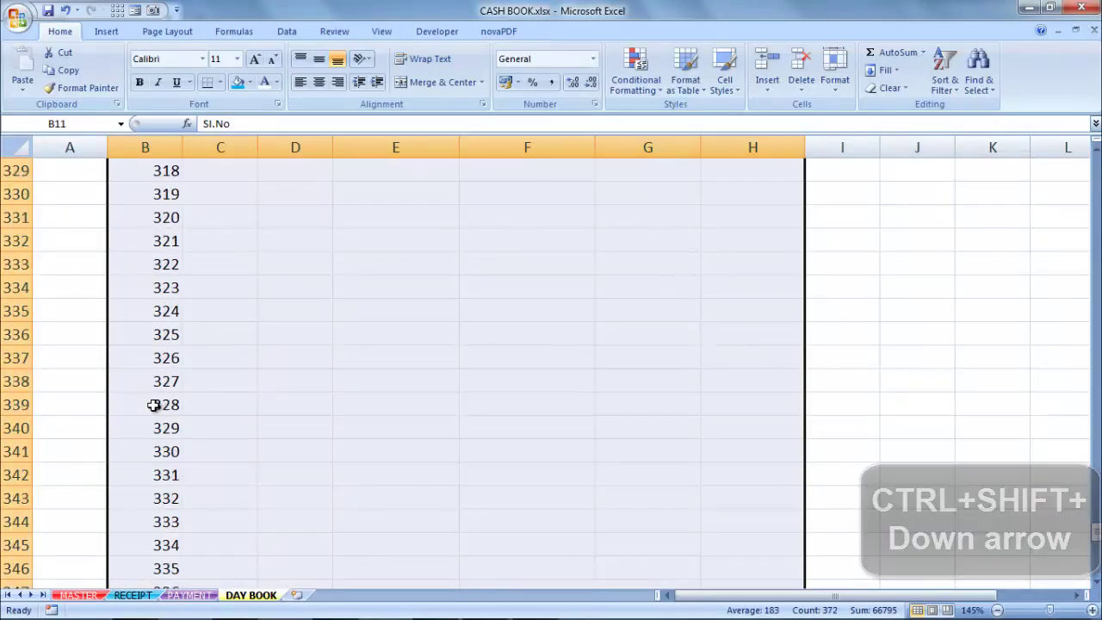
scroll(151, 405, up, 6)
scroll(517, 345, up, 10)
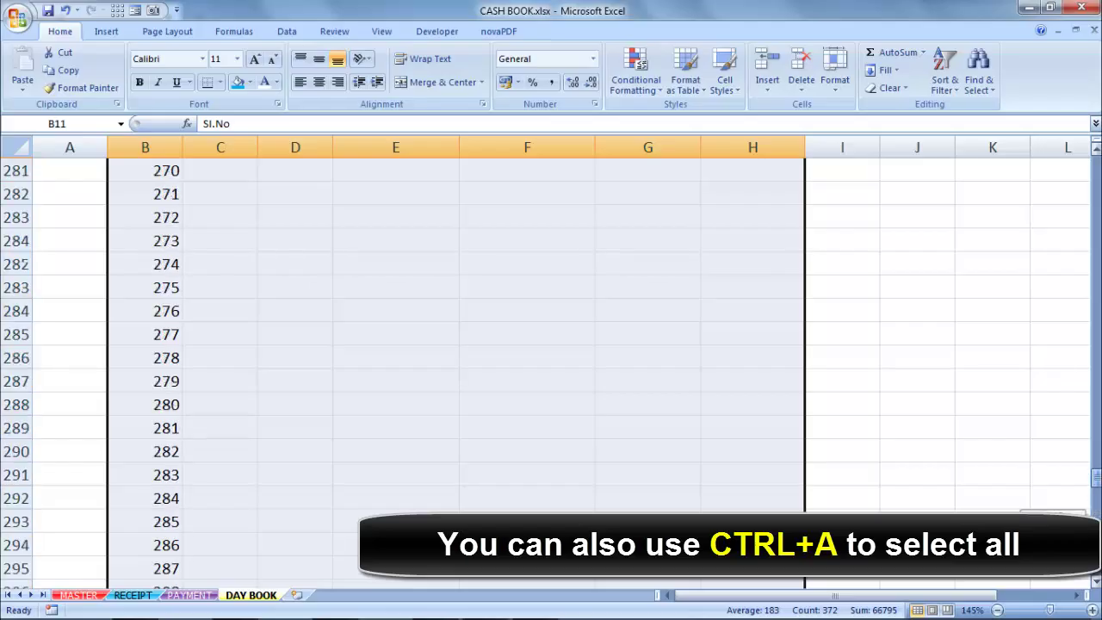
scroll(516, 345, up, 20)
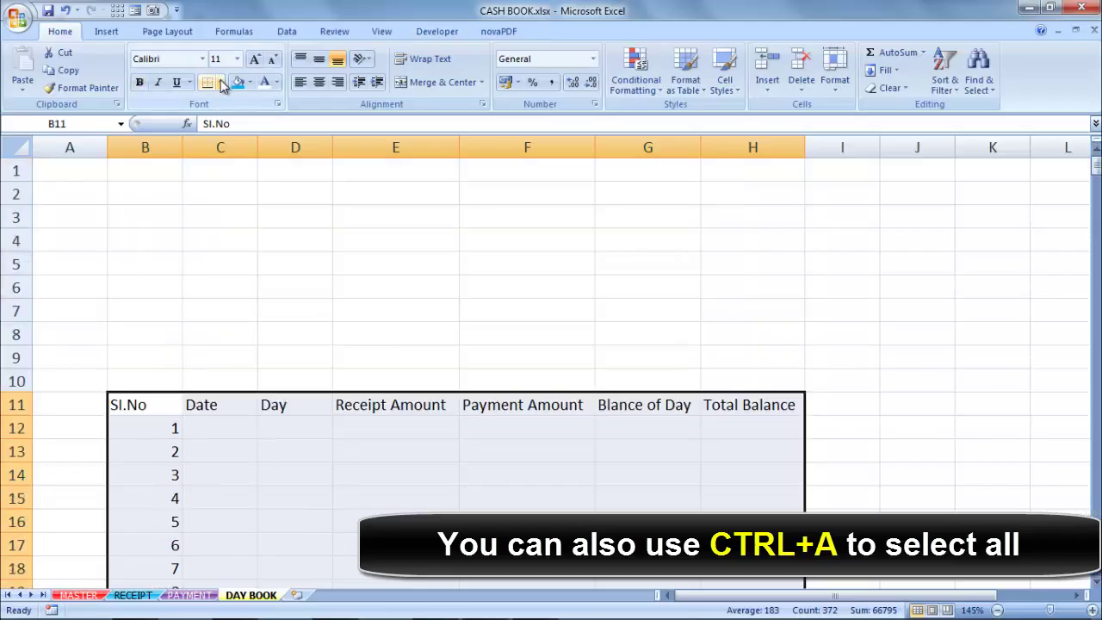
click(222, 83)
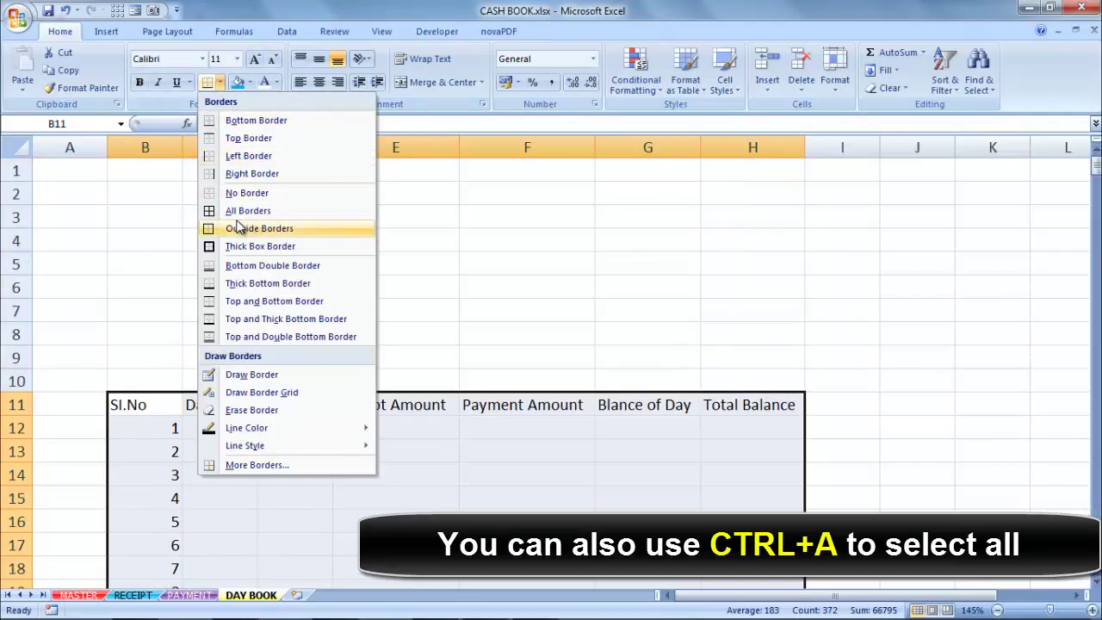
click(287, 215)
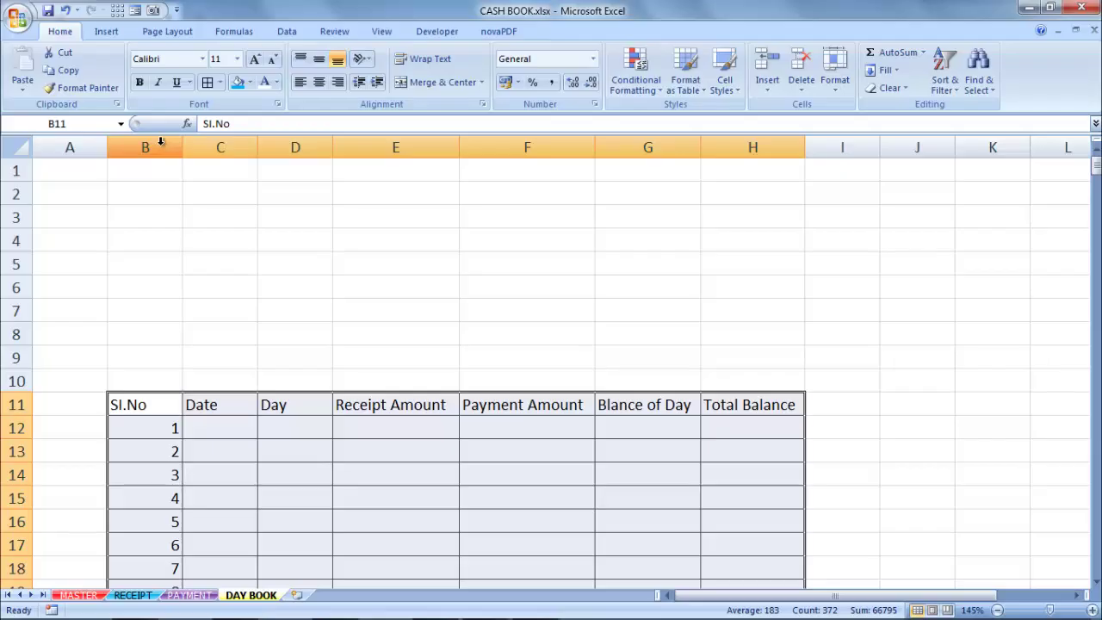
click(160, 141)
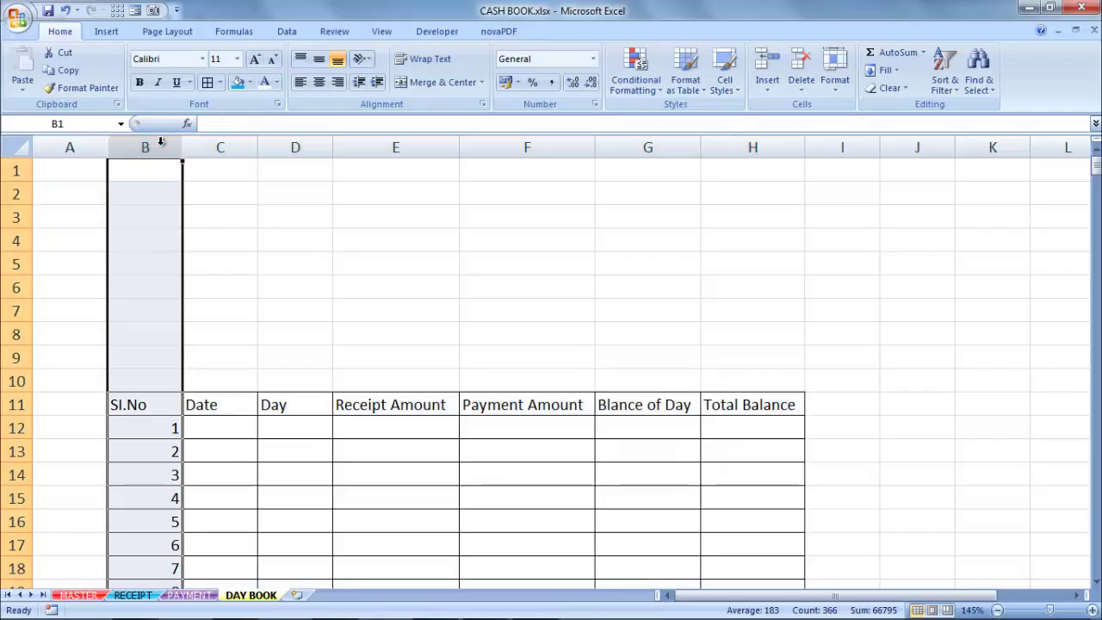
Center-align column B so Sl.No and the serial numbers sit centred.
click(320, 86)
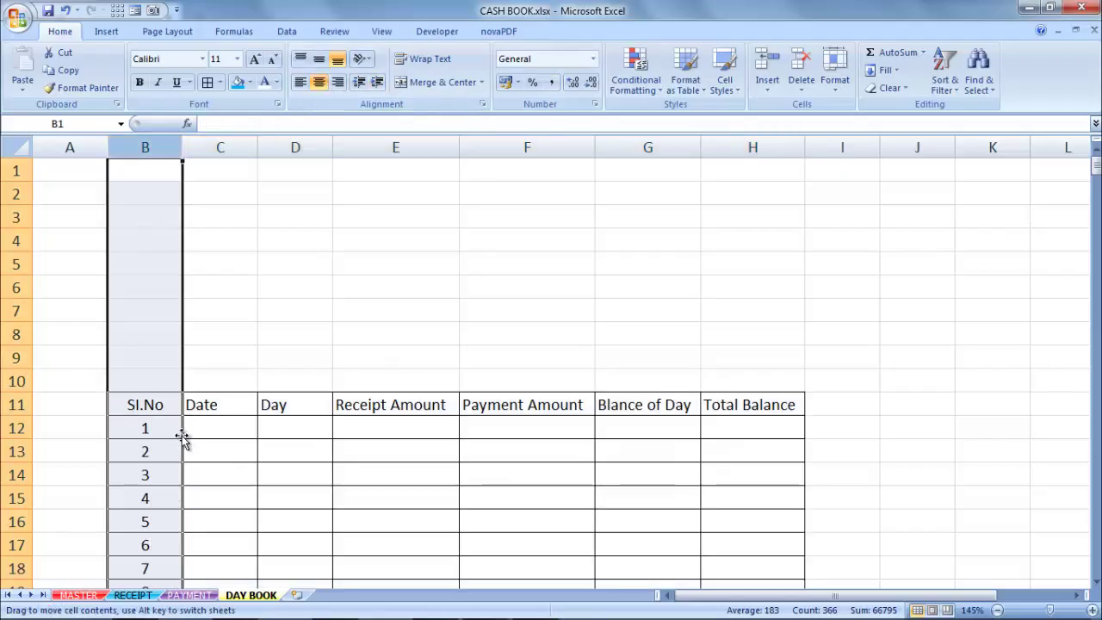
click(146, 428)
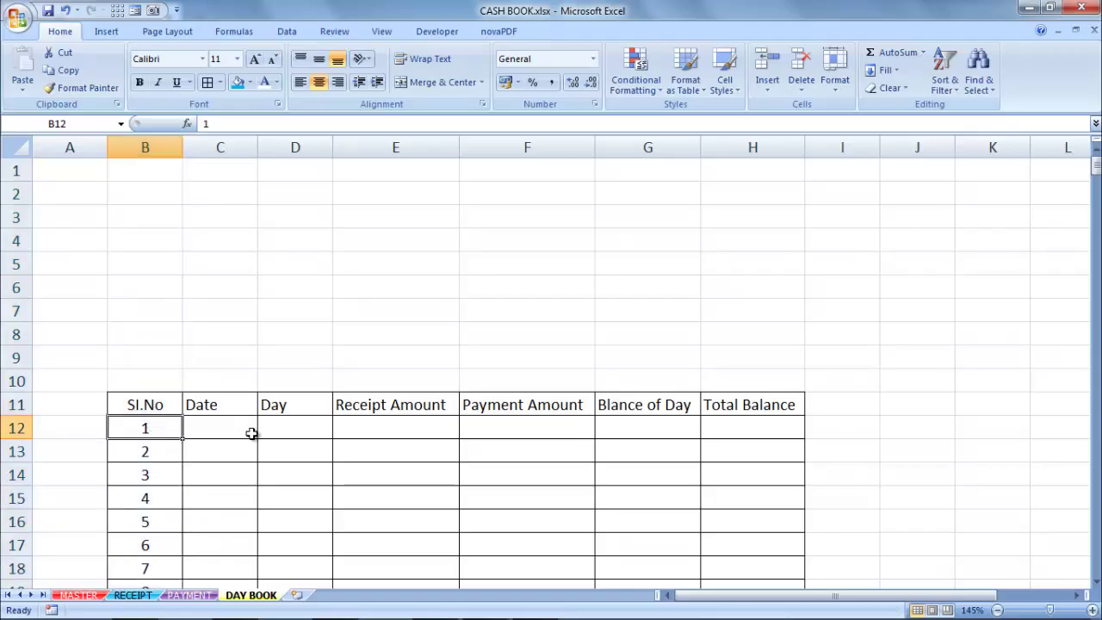
click(251, 185)
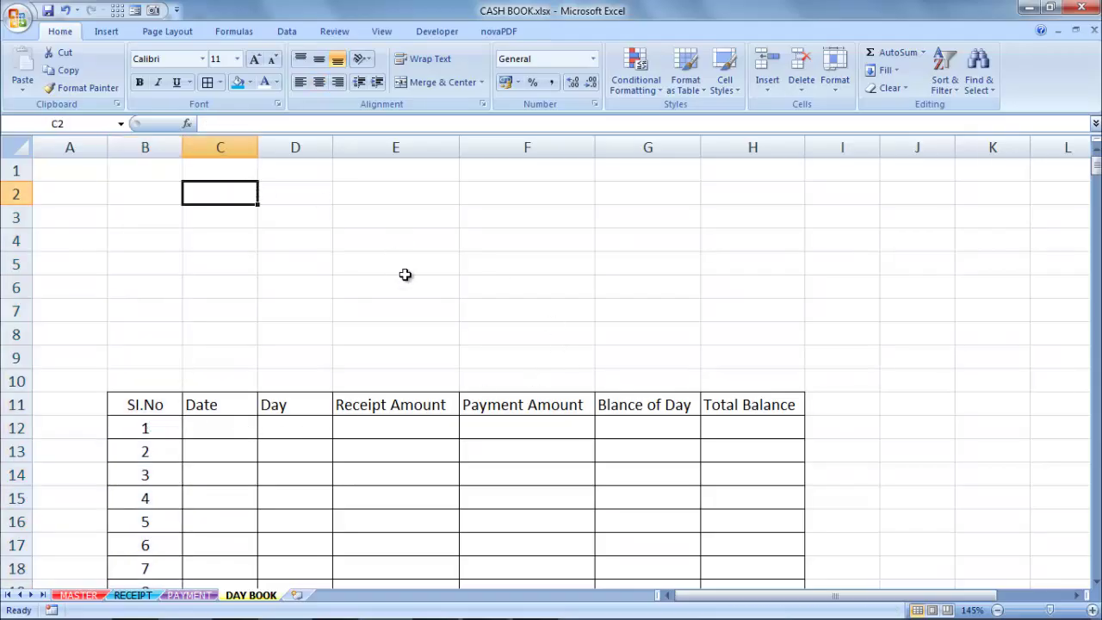
click(150, 169)
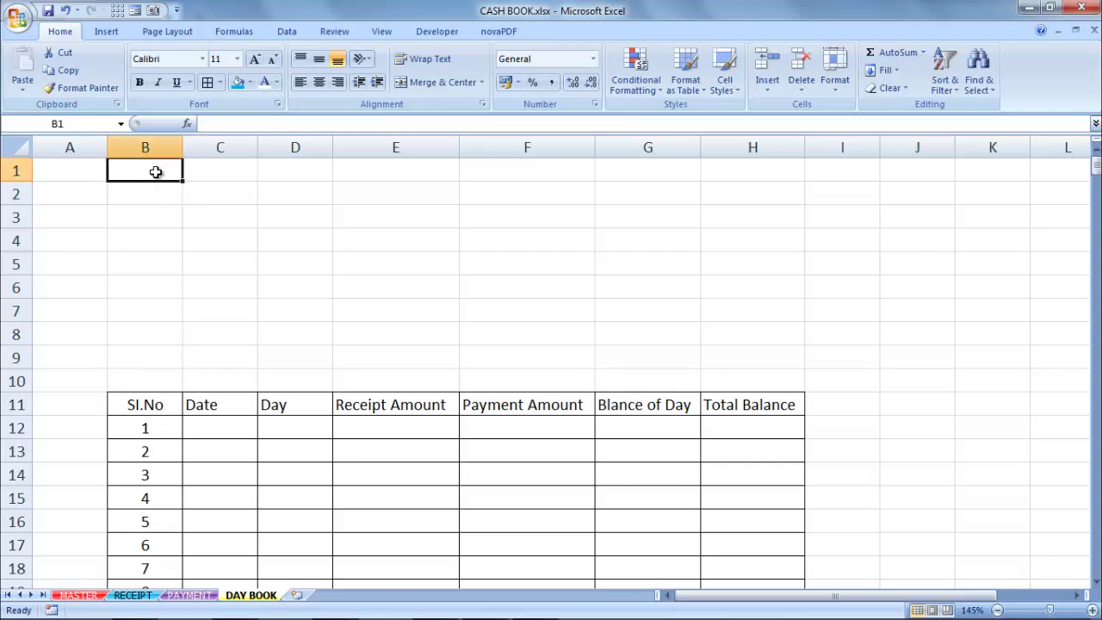
Merge and center B1:C2 and enter the title HOME.
drag(155, 171, 203, 191)
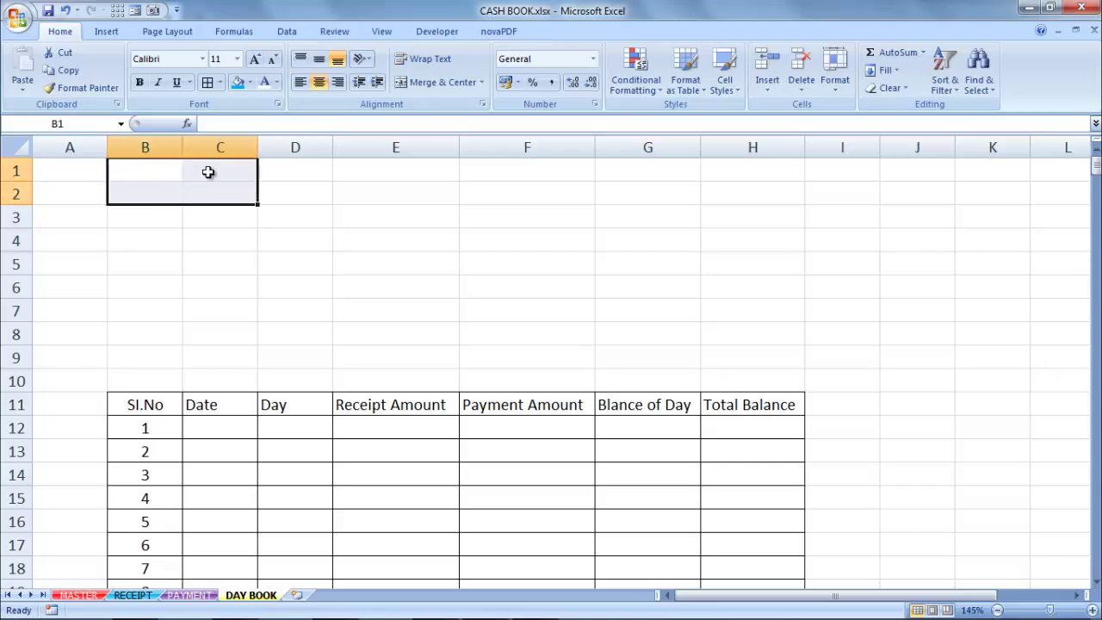
click(439, 83)
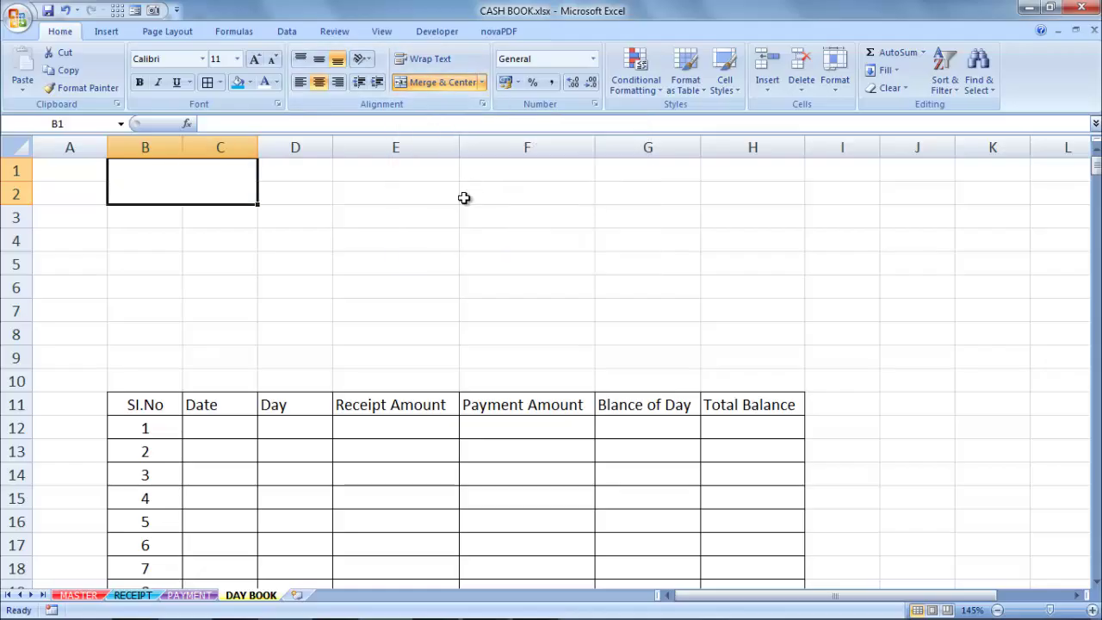
text(HOME)
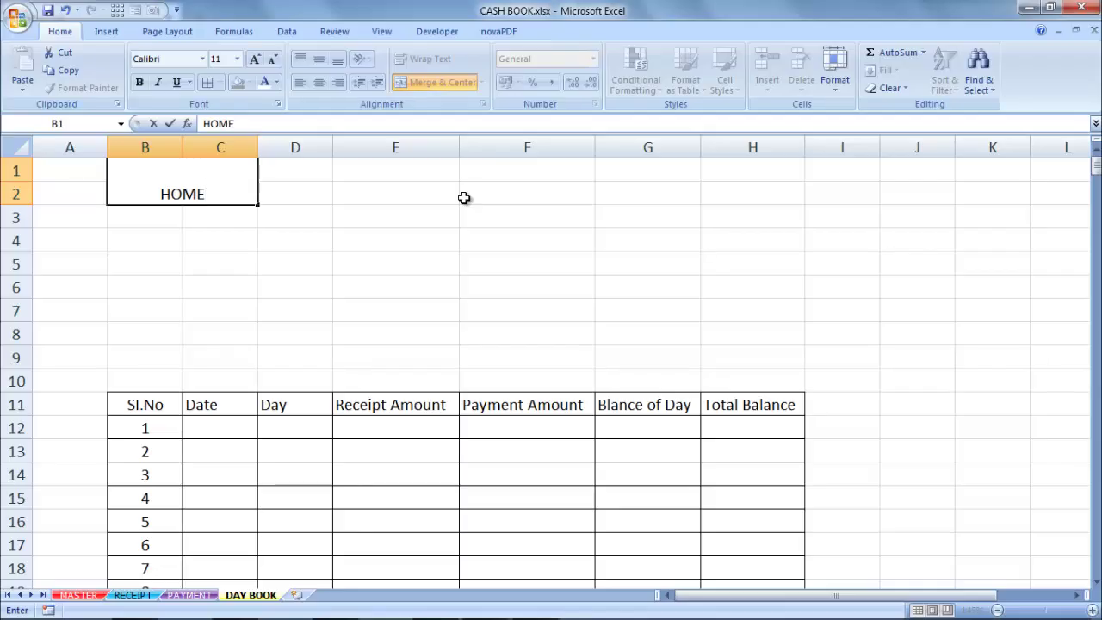
key(Return)
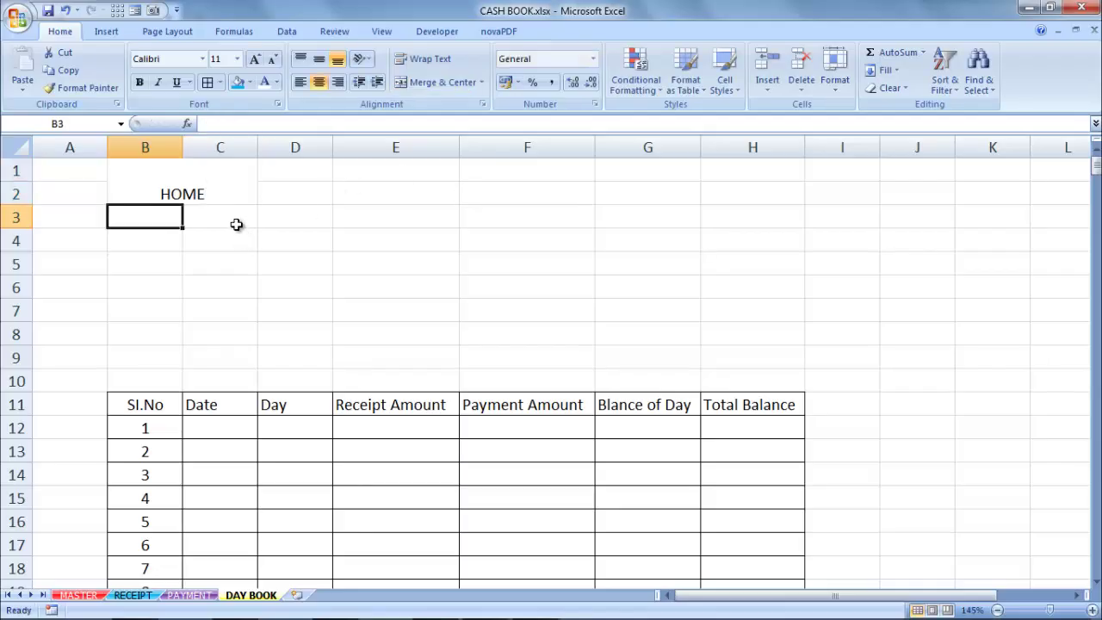
Format HOME as bold, size 20, middle-aligned, white text on blue fill.
click(171, 181)
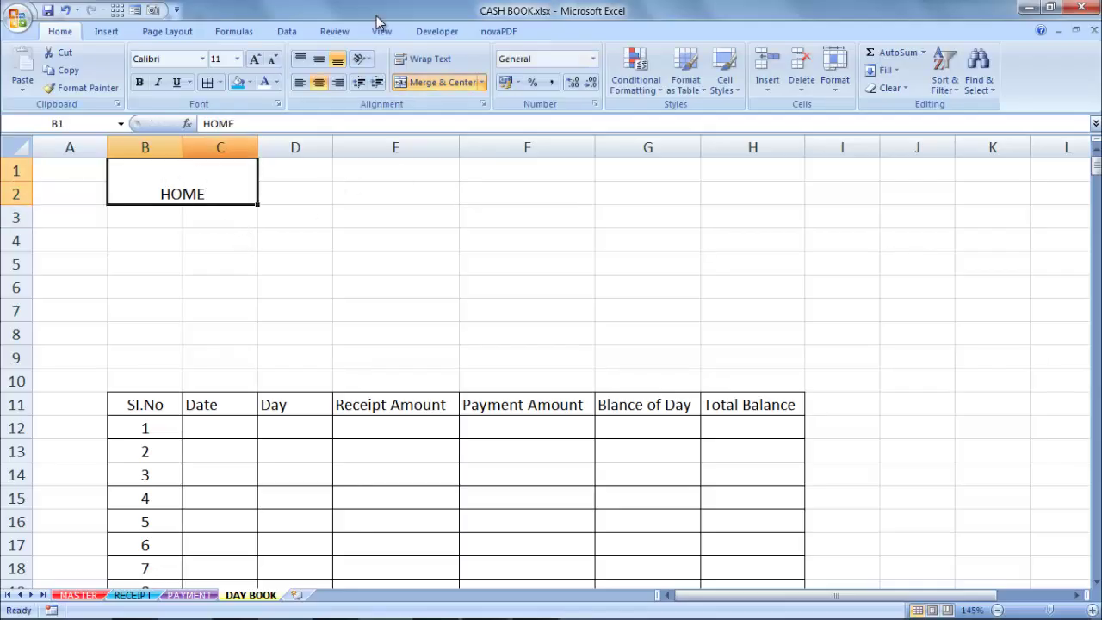
click(319, 58)
click(237, 59)
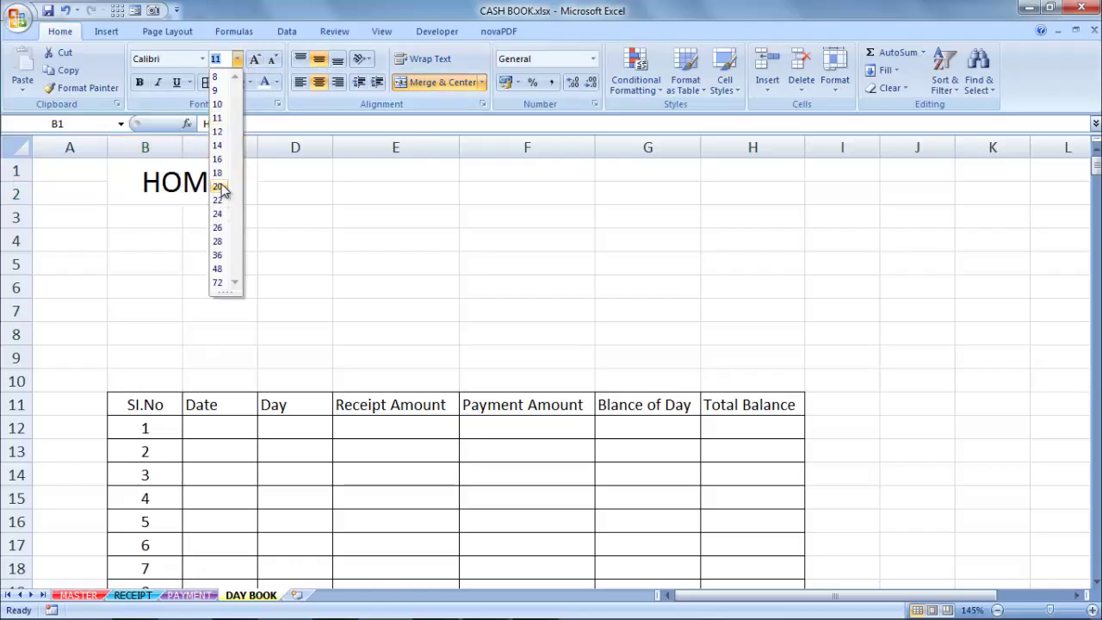
click(219, 187)
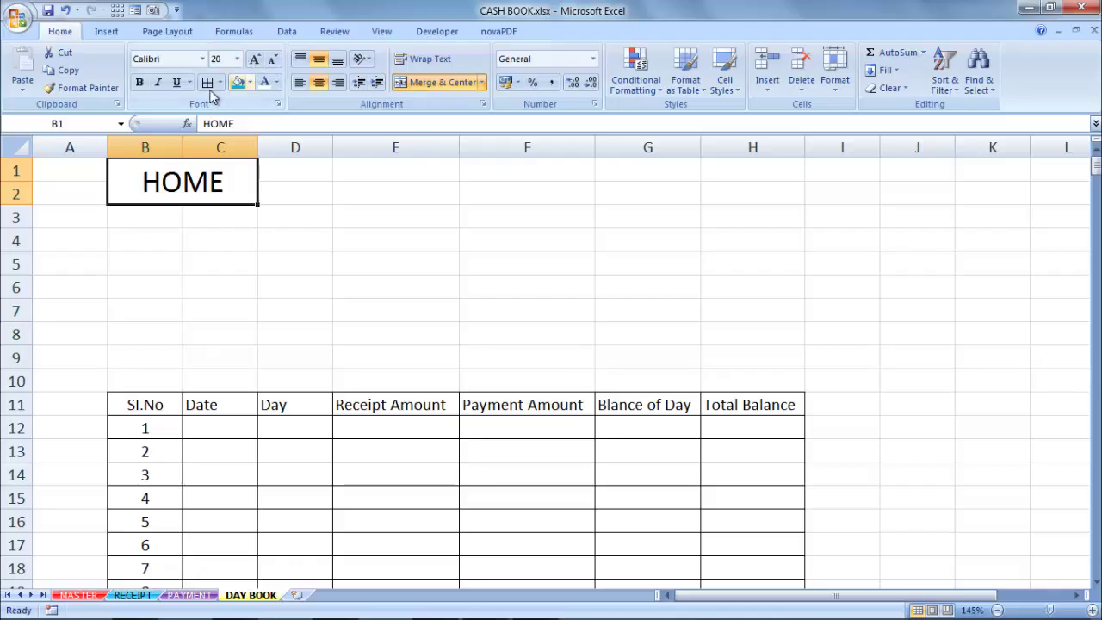
key(ctrl+b)
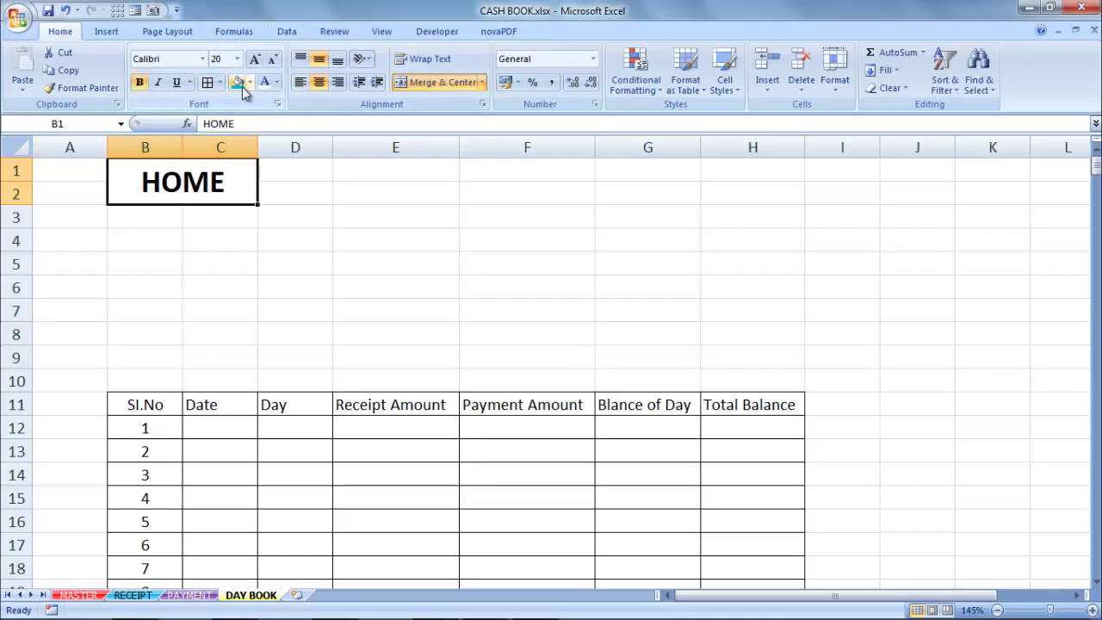
click(237, 83)
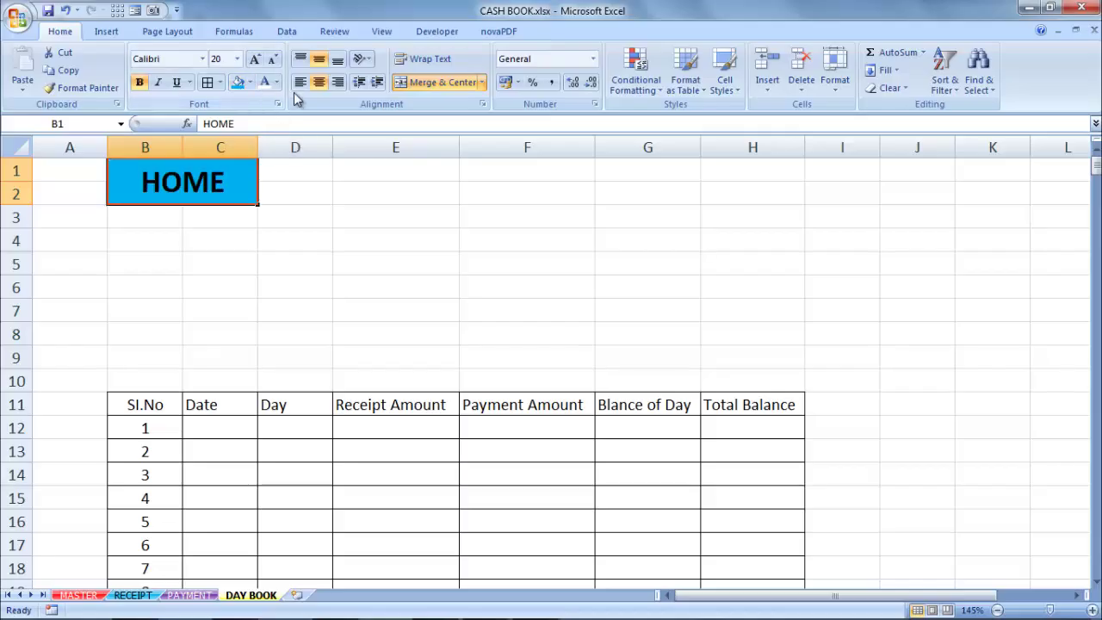
click(264, 82)
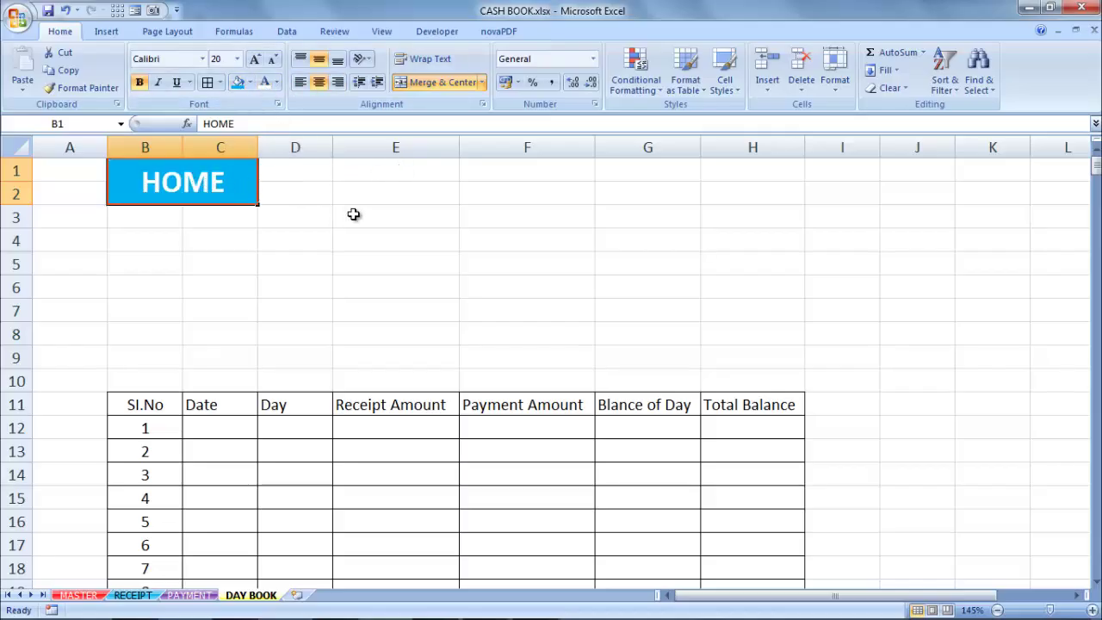
Enter 'DAY BOOK OF CUTECHINFO' in D1 and merge-center it across D1:H2.
click(311, 172)
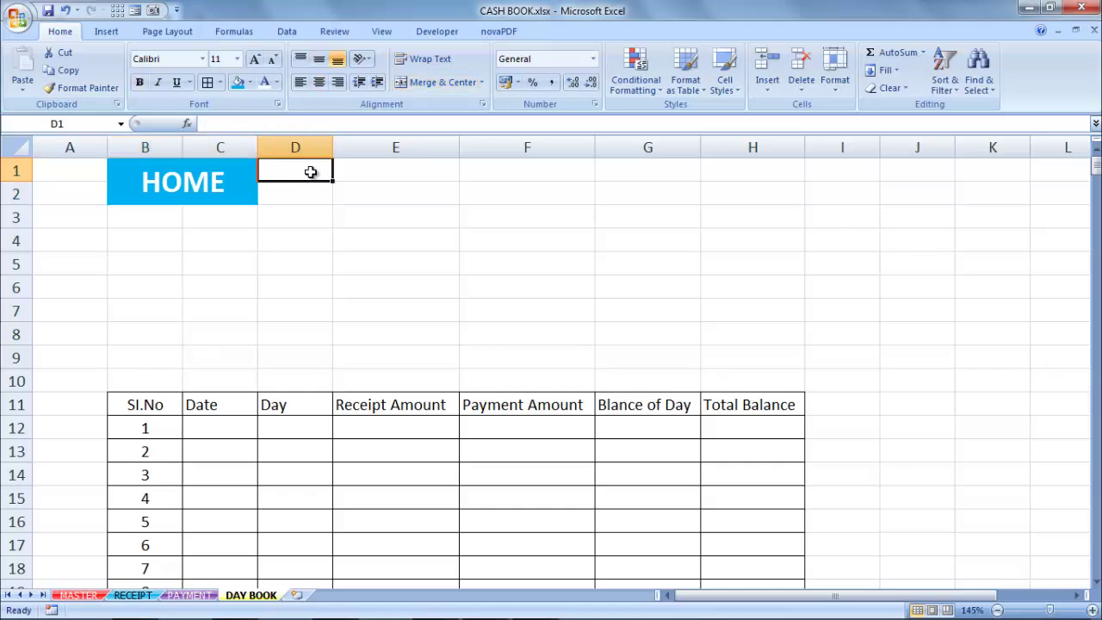
text(DAY )
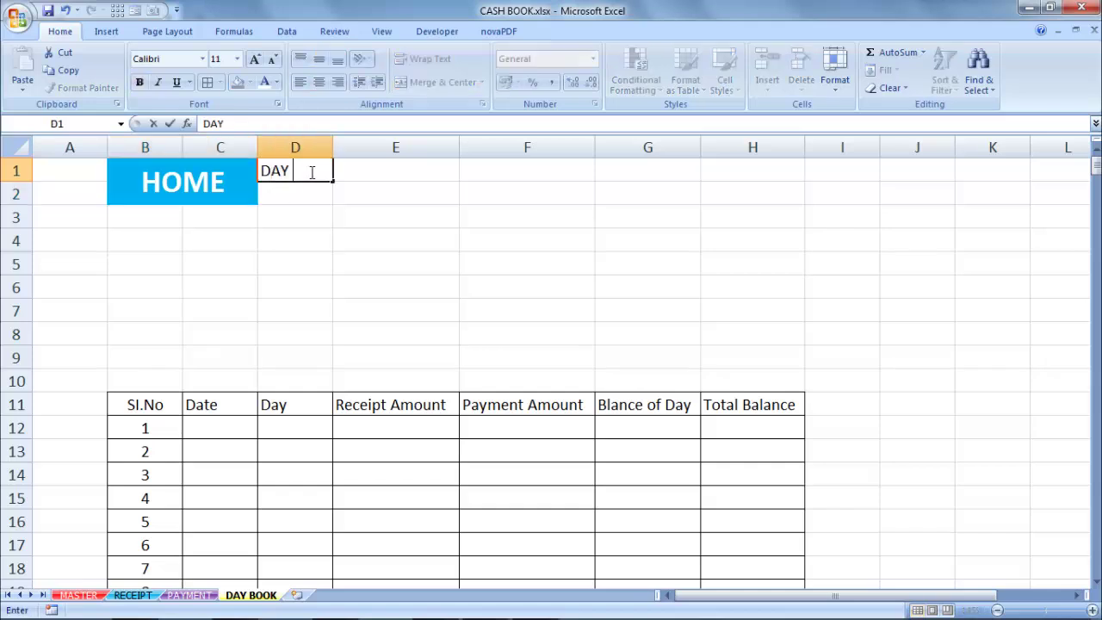
text(BOOK OF CUTECHINFO)
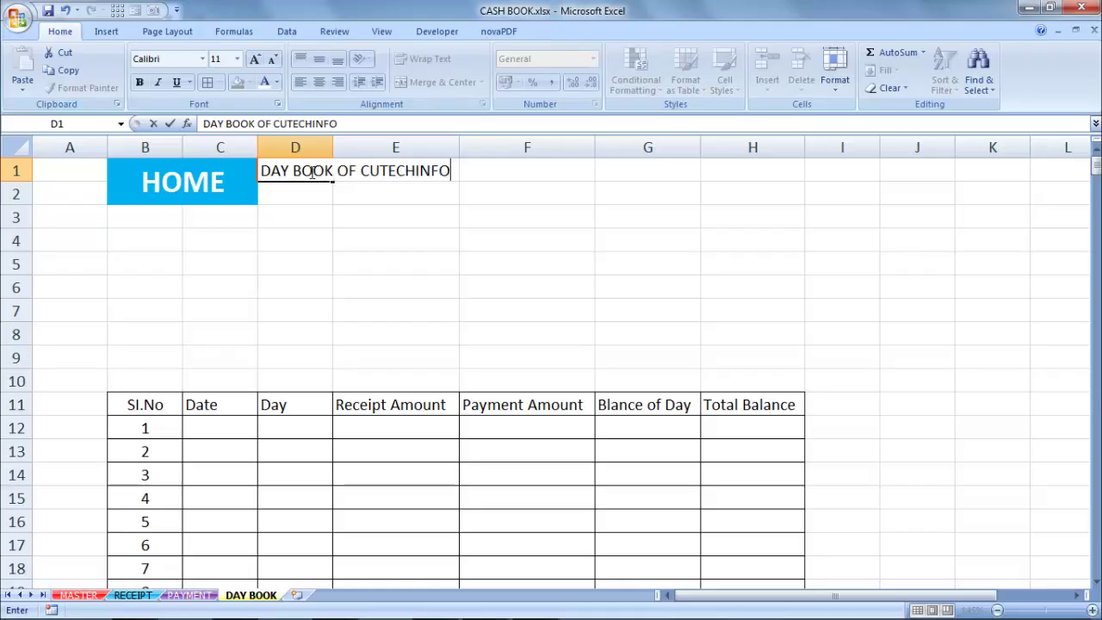
key(Return)
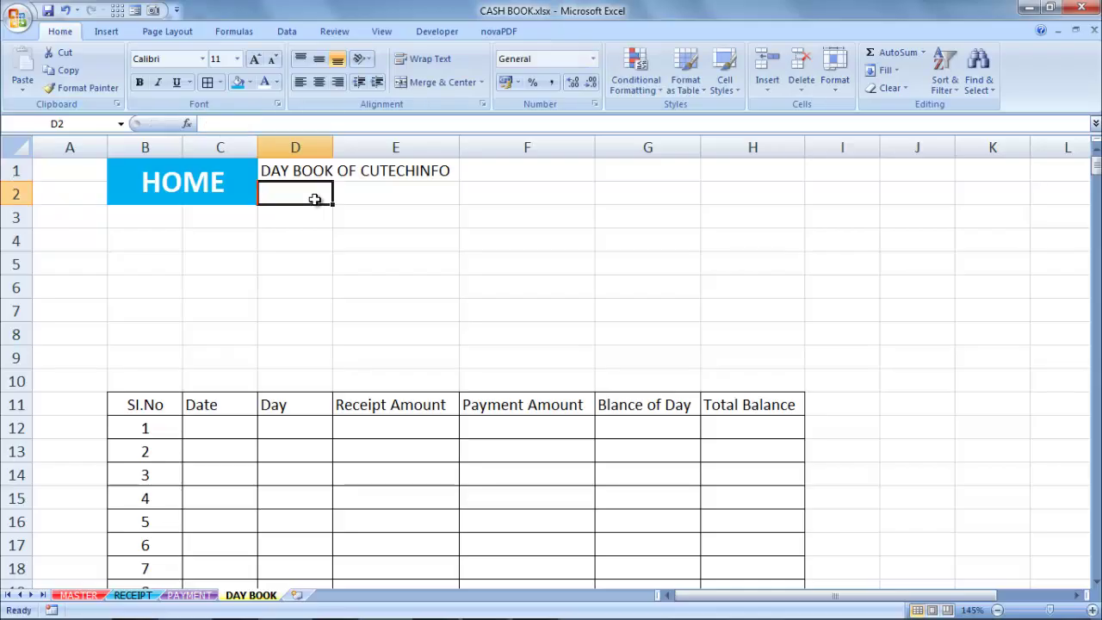
mouse_move(307, 170)
mouse_down()
mouse_move(521, 203)
mouse_move(749, 200)
mouse_up()
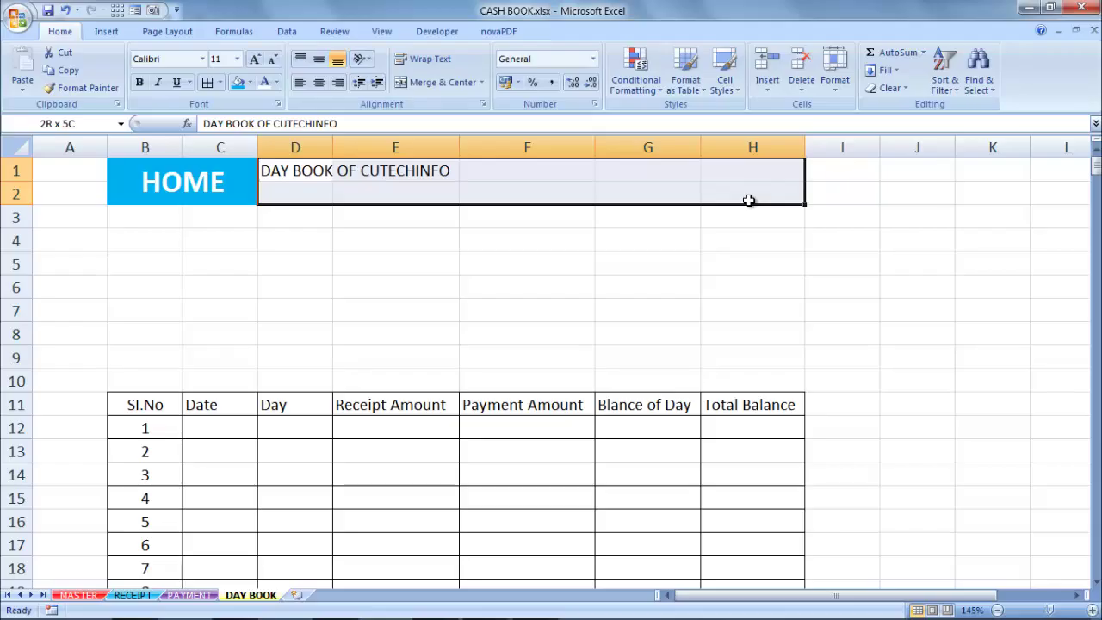
click(441, 82)
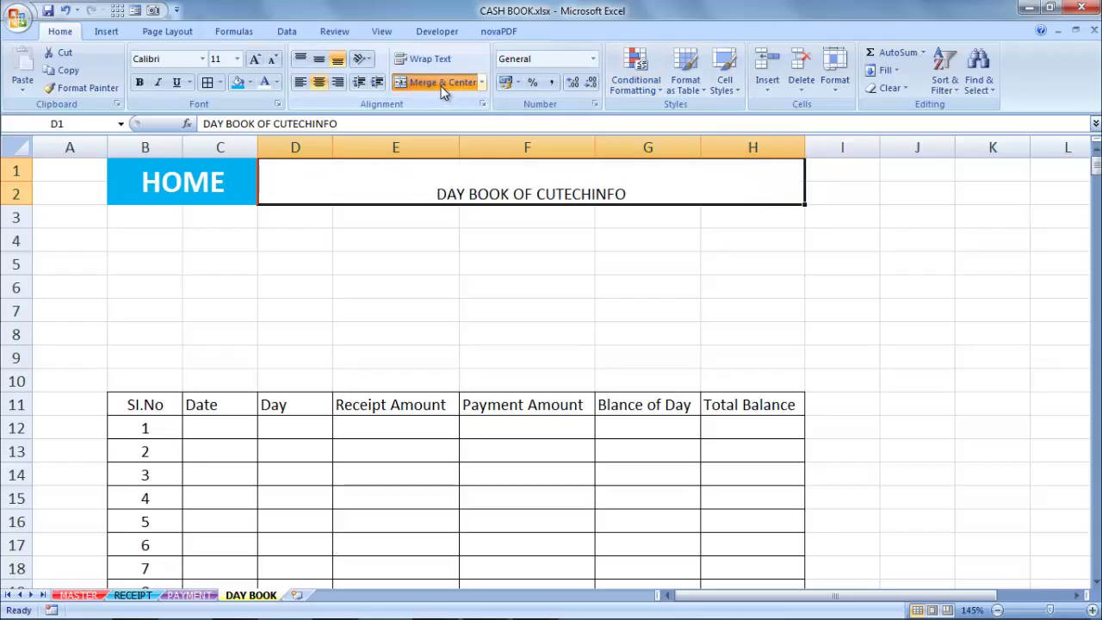
Make the title banner bold, size 24, middle-aligned, with white text on green fill.
click(319, 59)
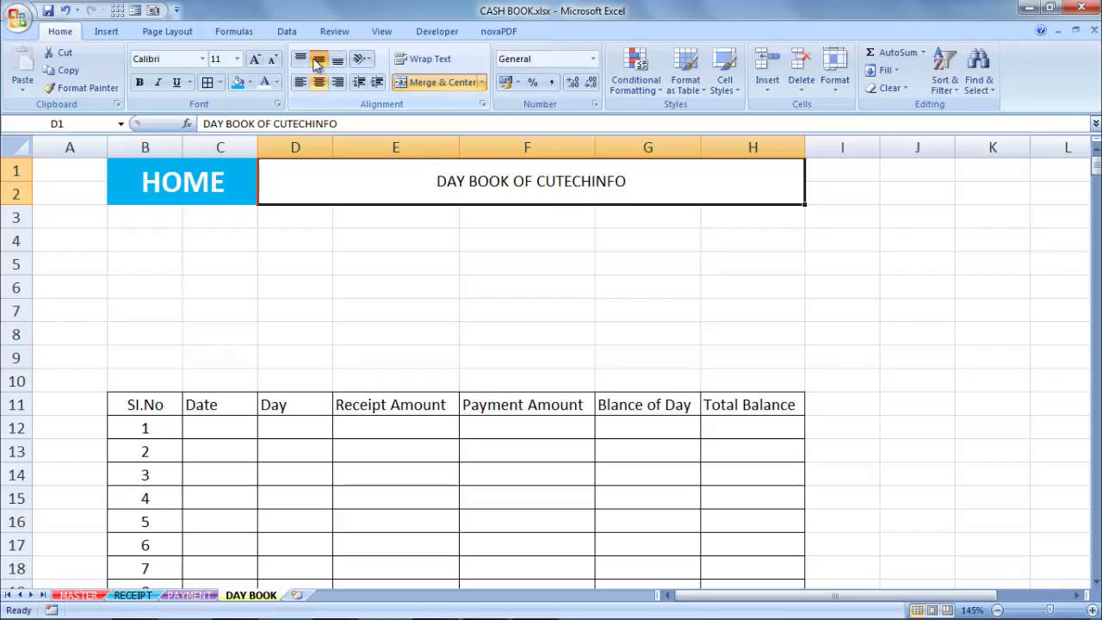
click(237, 58)
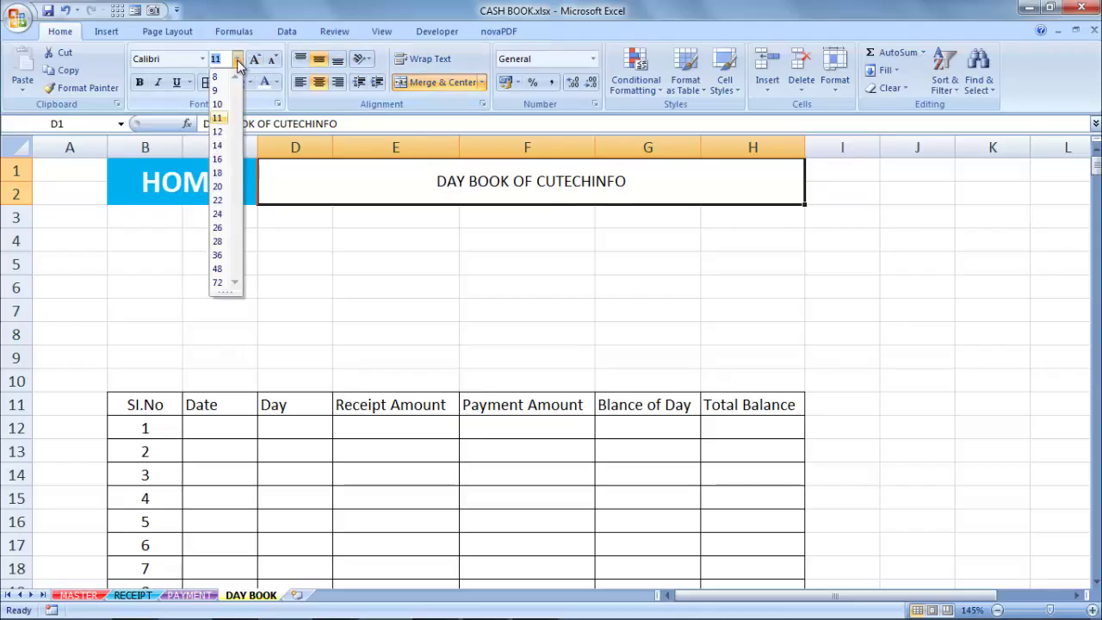
click(217, 213)
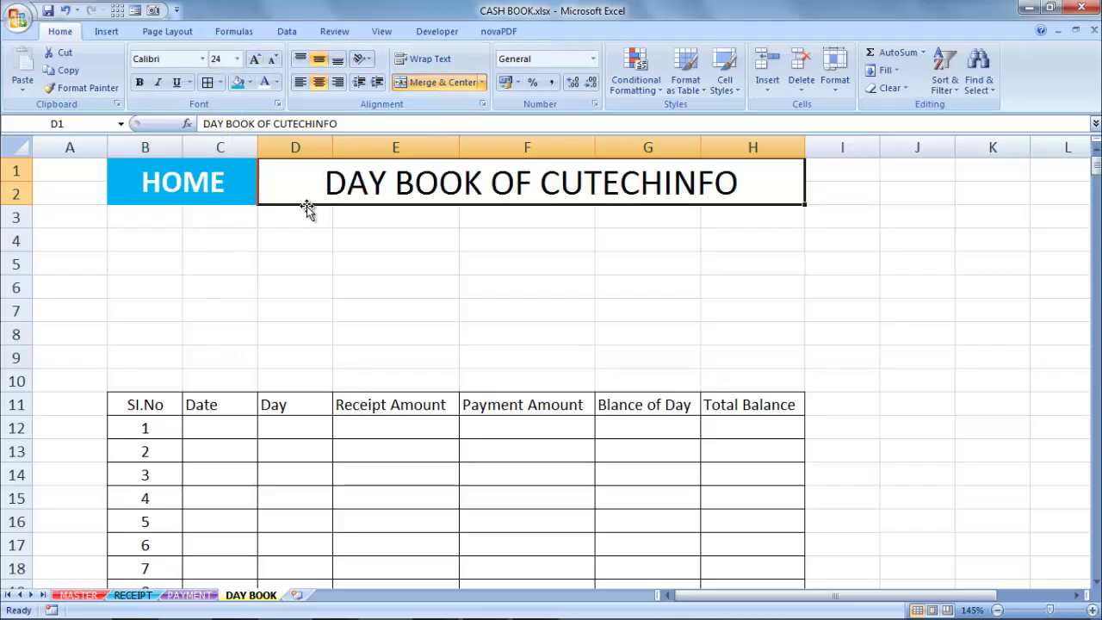
key(ctrl+b)
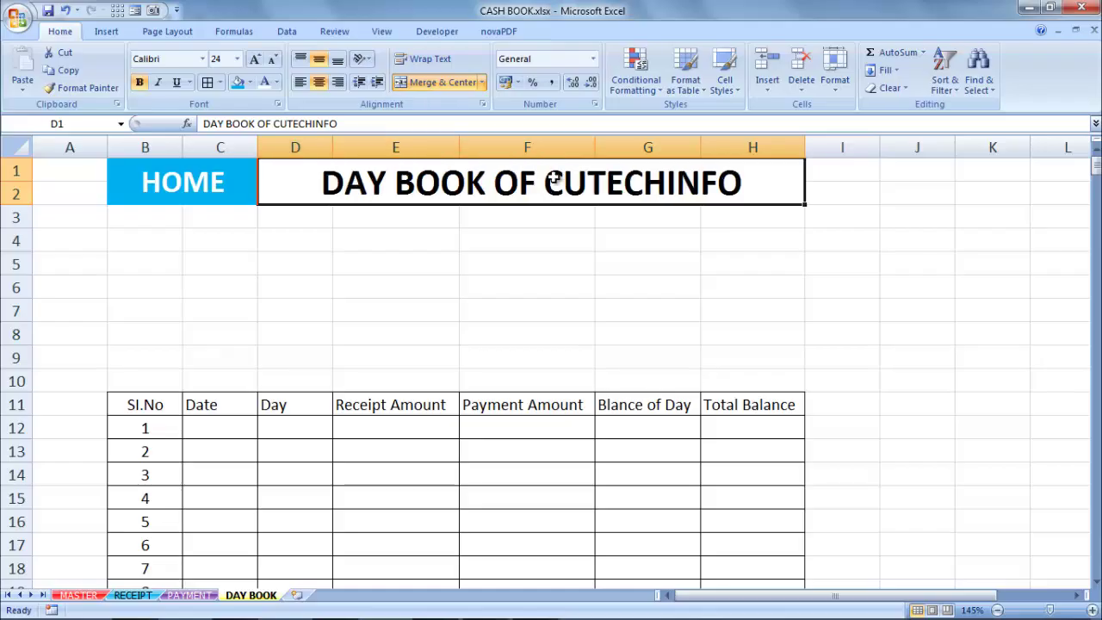
click(239, 82)
click(250, 83)
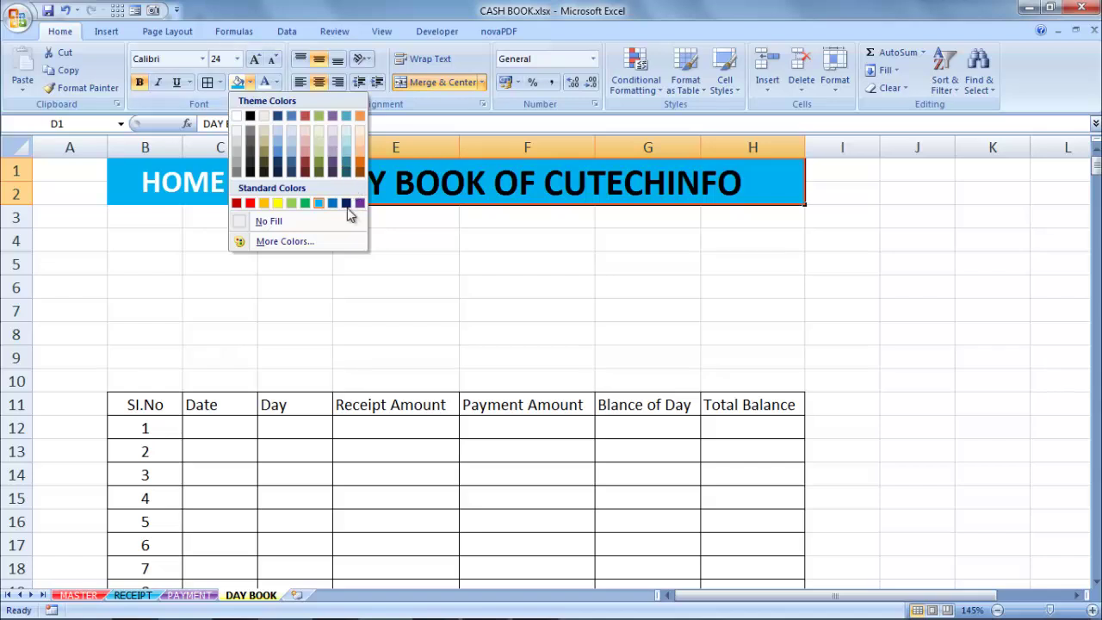
click(305, 203)
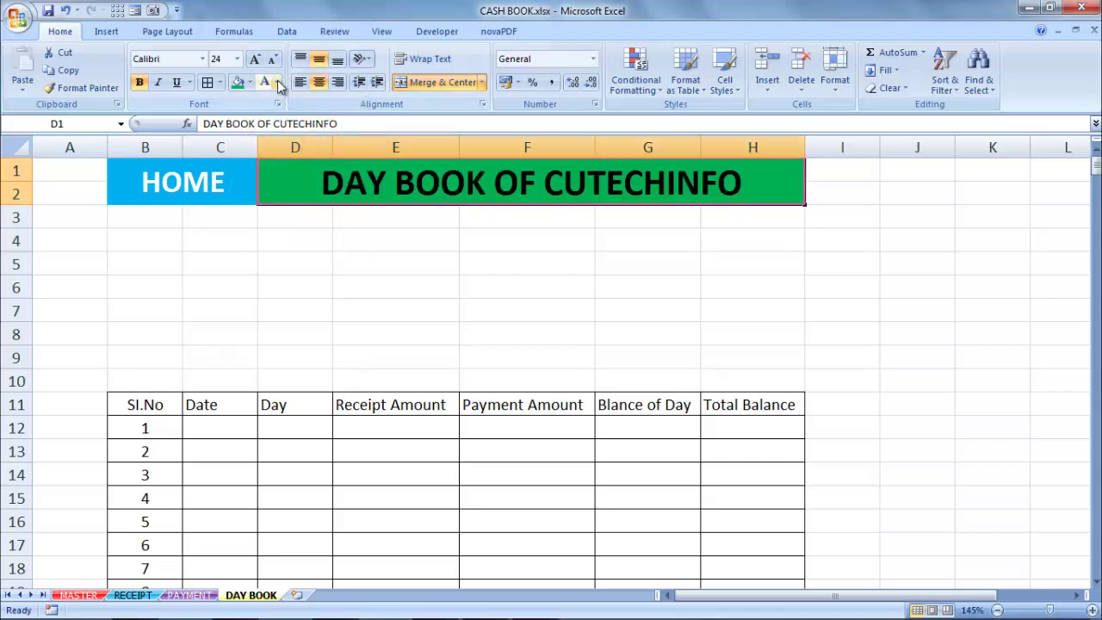
click(277, 83)
click(273, 138)
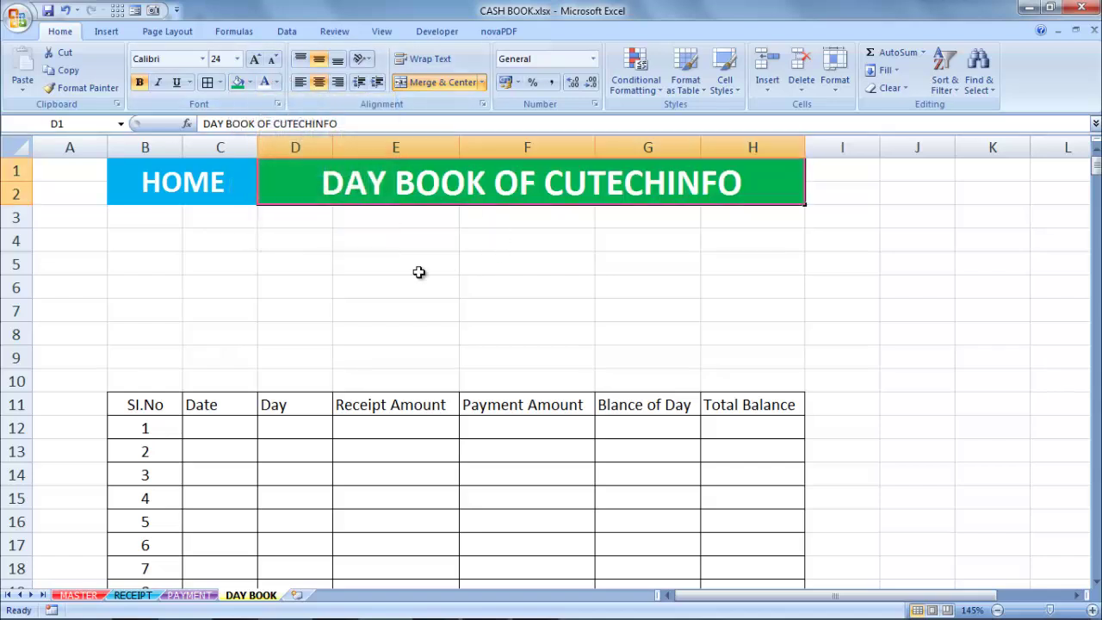
click(269, 222)
click(229, 223)
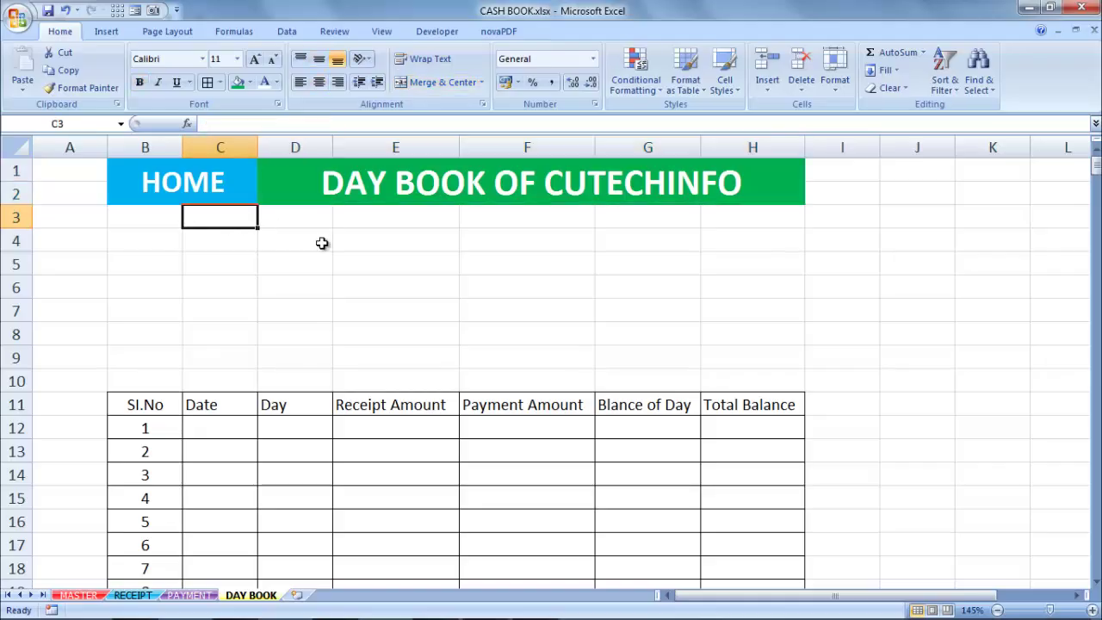
scroll(400, 275, down, 1)
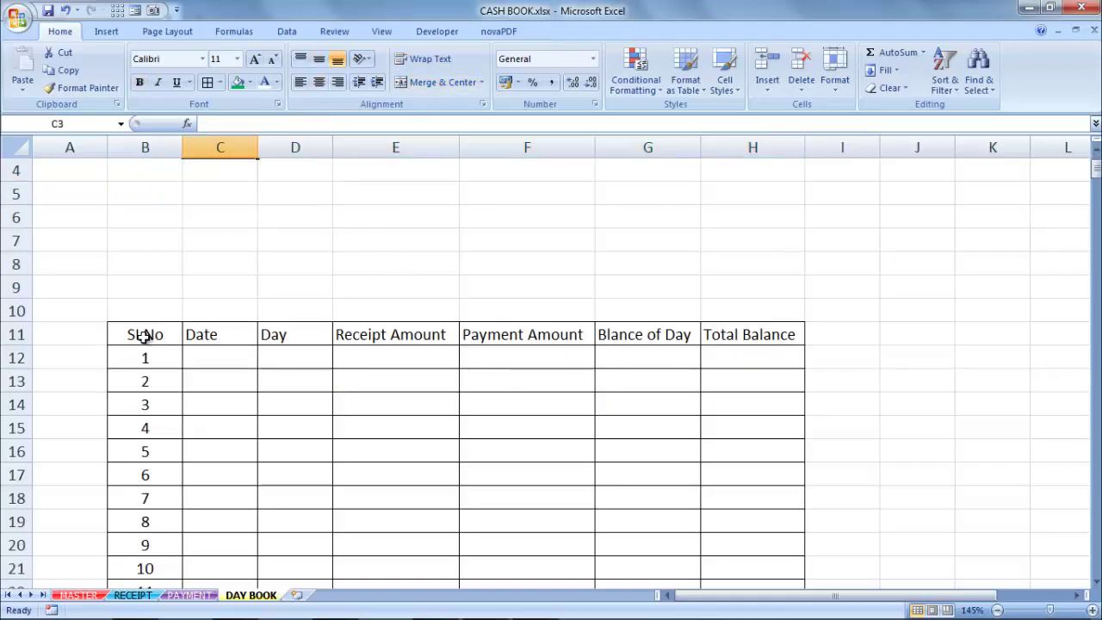
Give the header row B11:H11 a red fill with white text.
drag(144, 336, 730, 329)
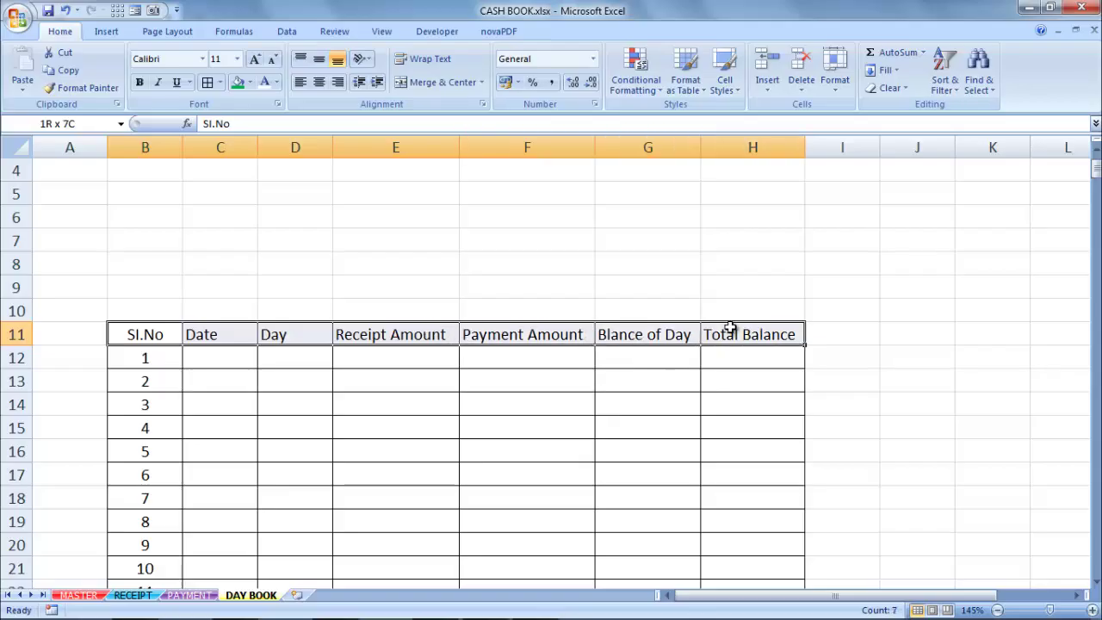
click(250, 82)
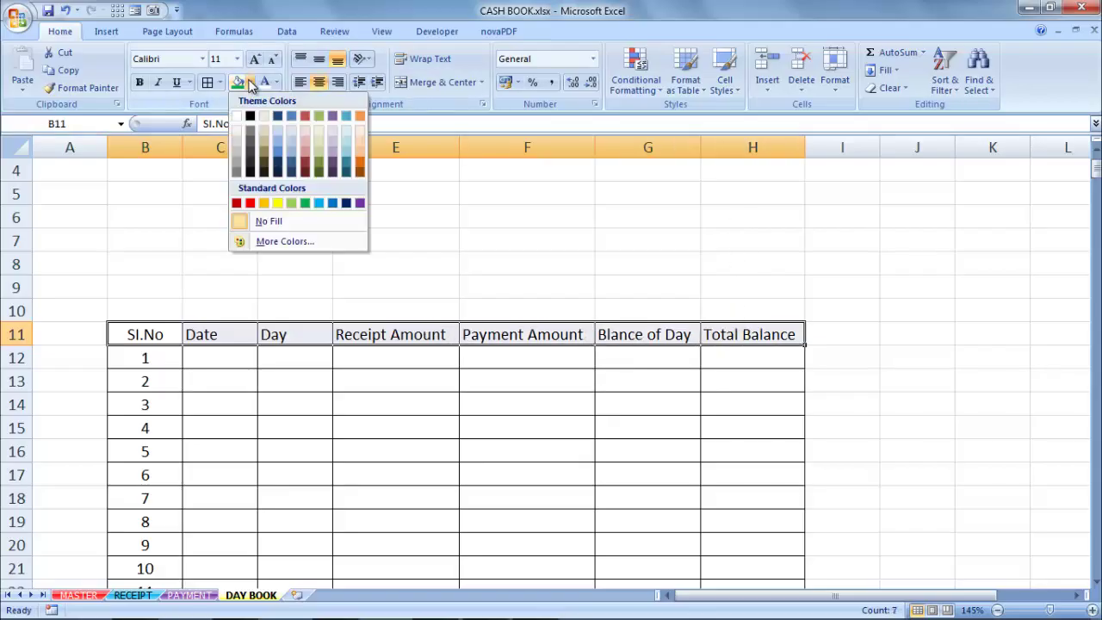
click(237, 203)
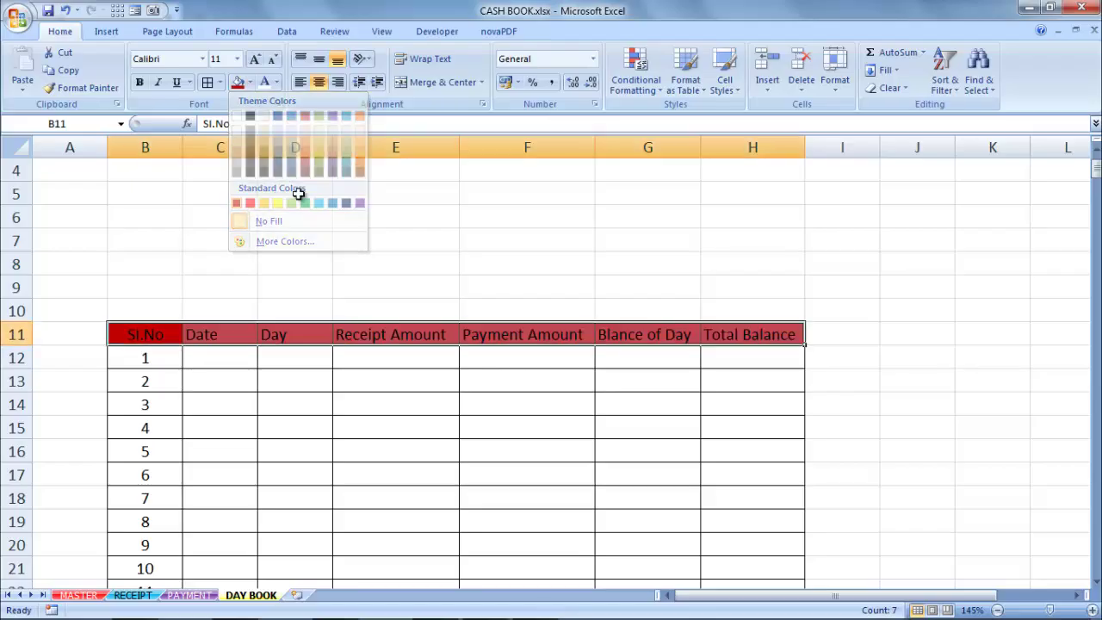
click(265, 86)
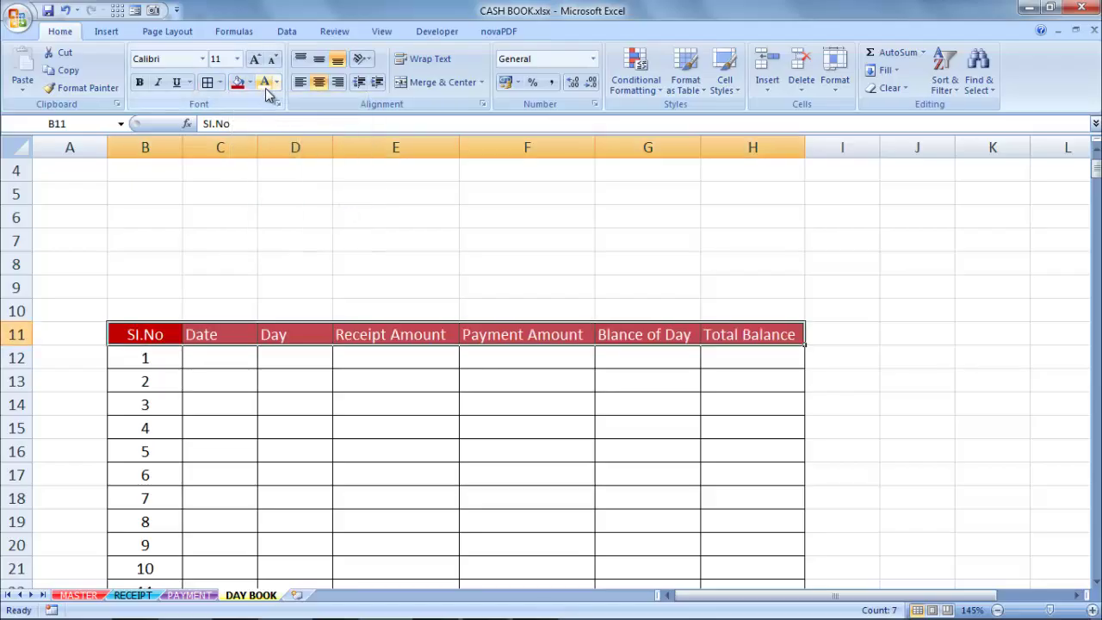
click(349, 383)
scroll(604, 367, up, 1)
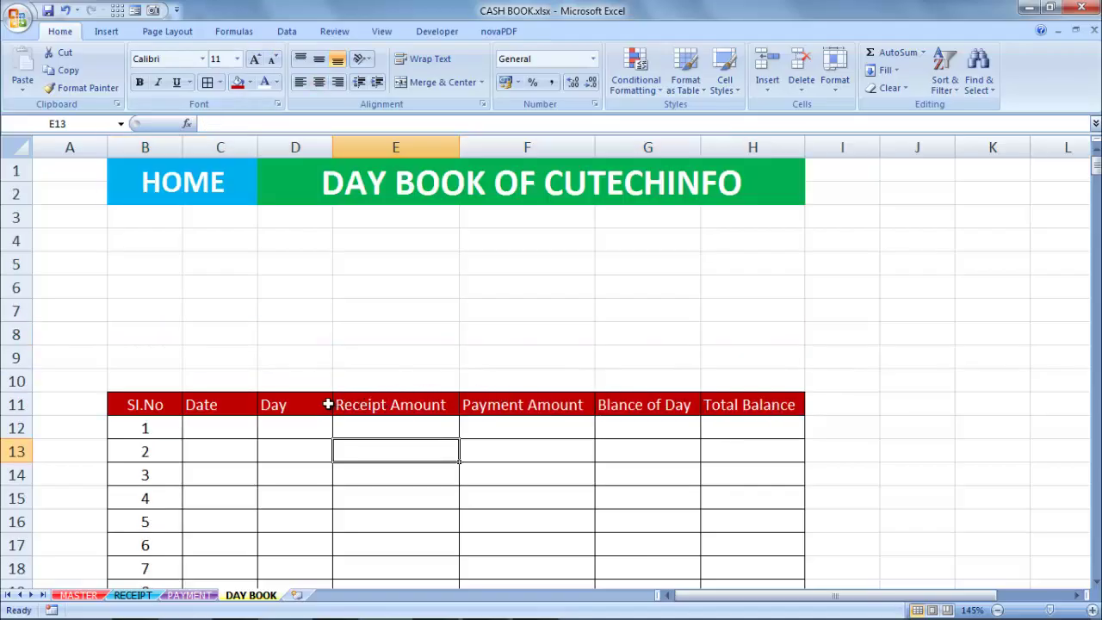
Copy the Receipt Amount through Total Balance headers into E5:H5.
click(376, 409)
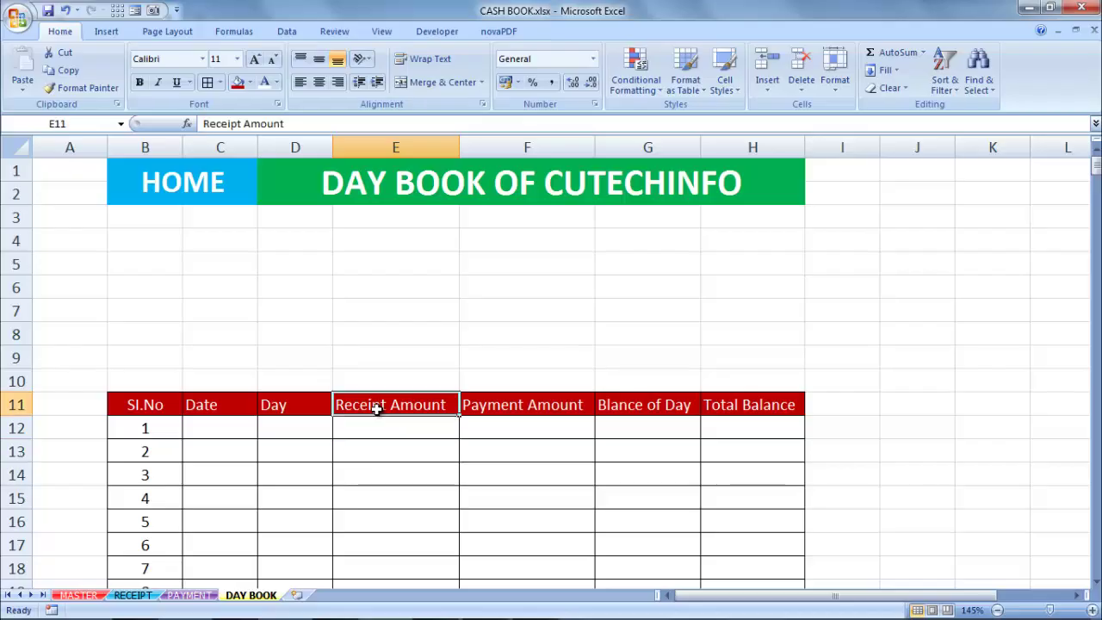
drag(528, 415, 734, 400)
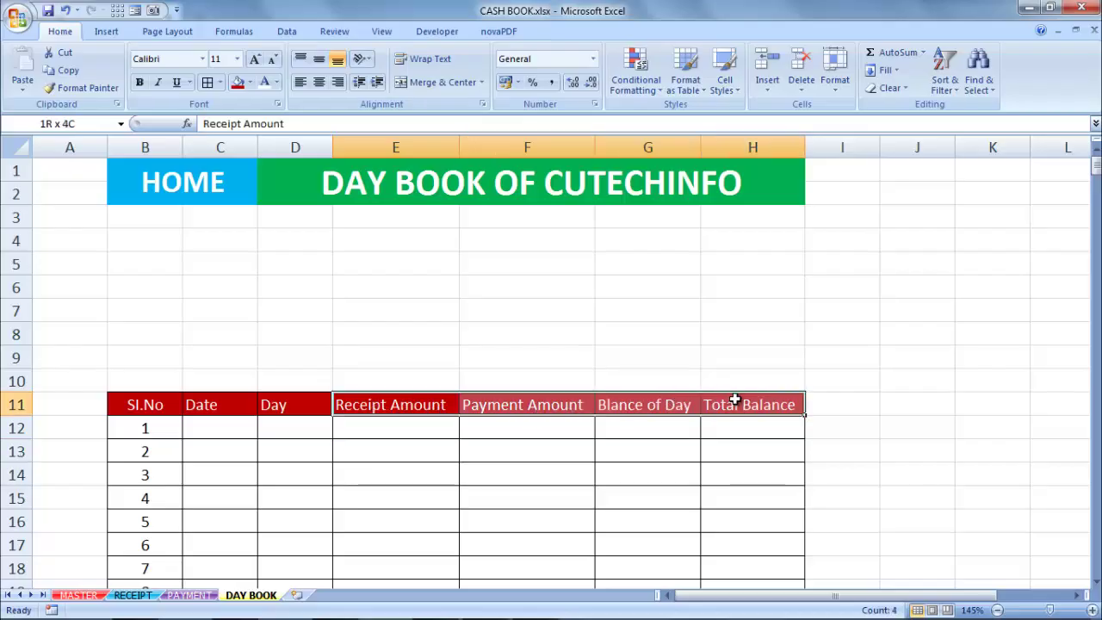
key(ctrl+c)
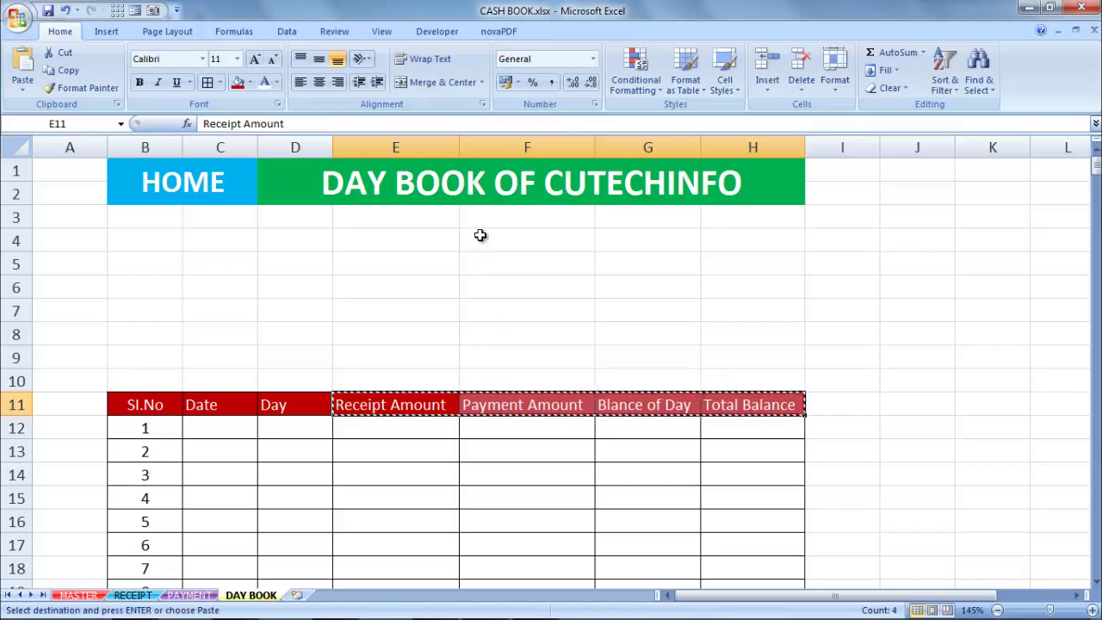
click(433, 265)
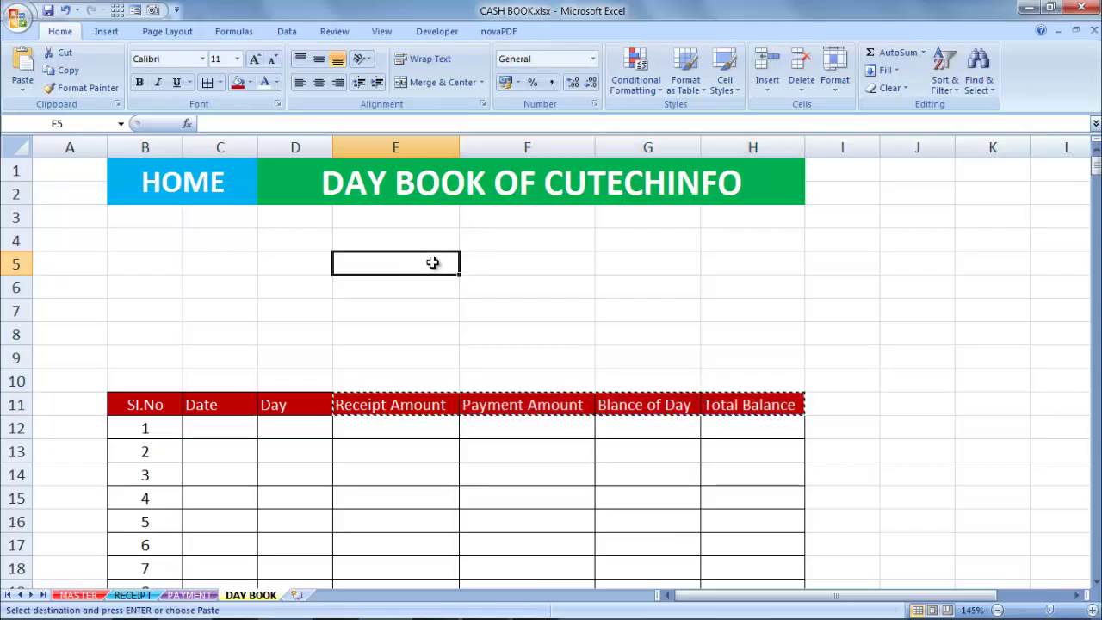
key(ctrl+v)
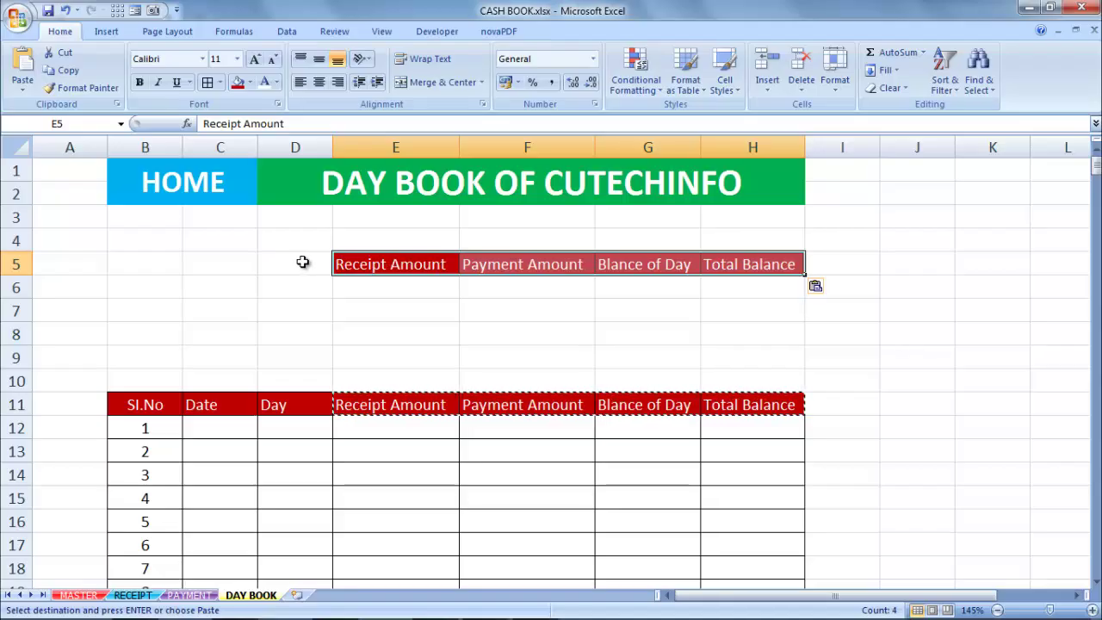
Label D5 'Period' and C5 'Particulars', then AutoFit column C.
click(294, 264)
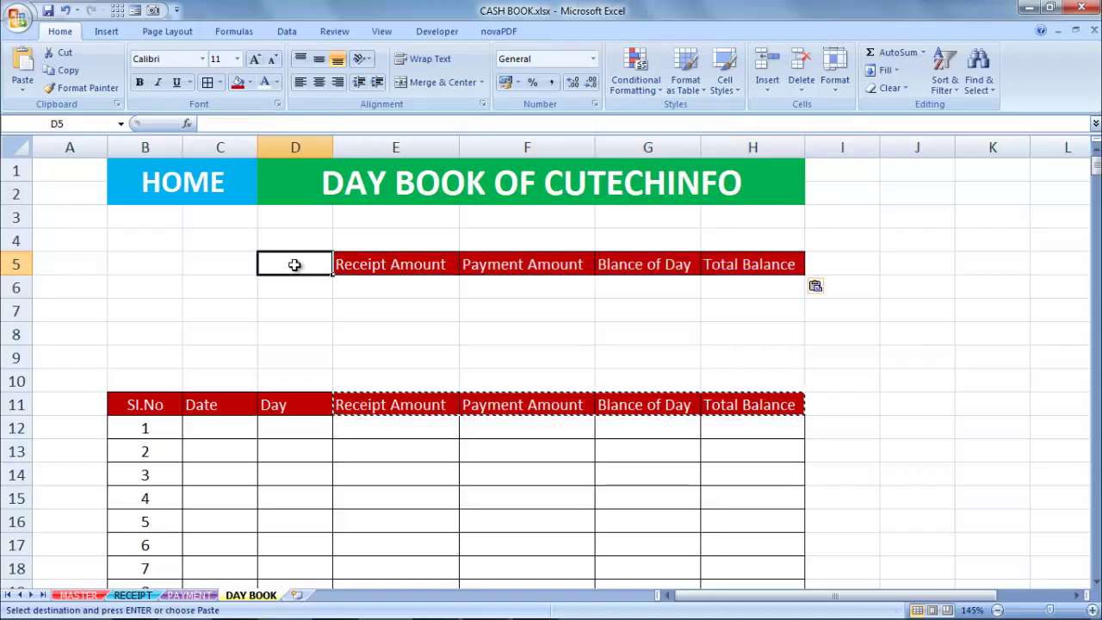
text(Per)
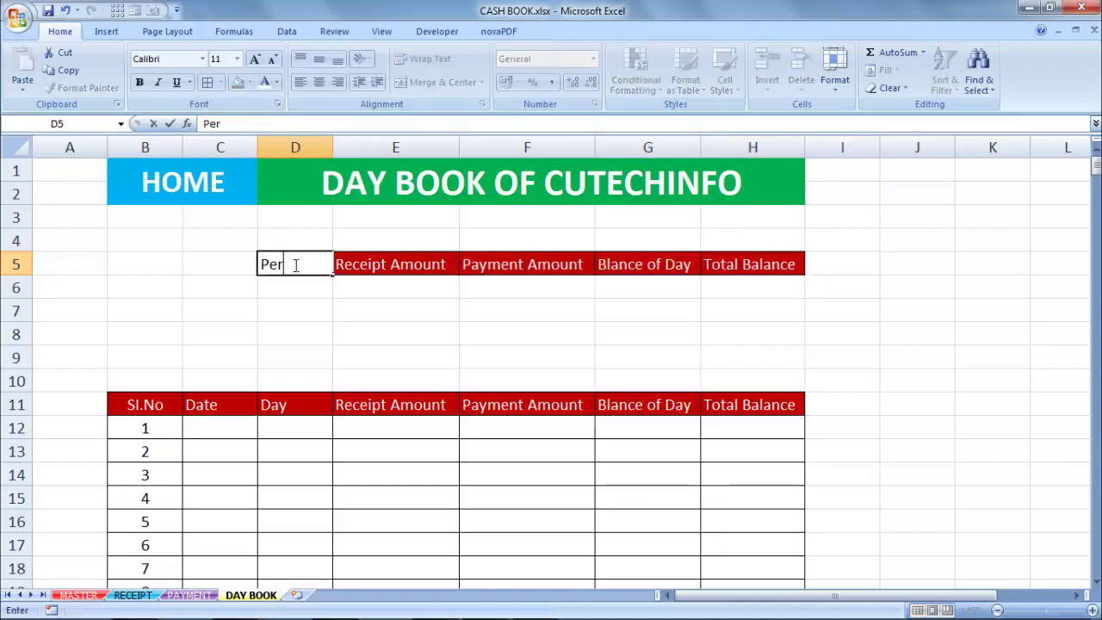
text(iod)
key(Return)
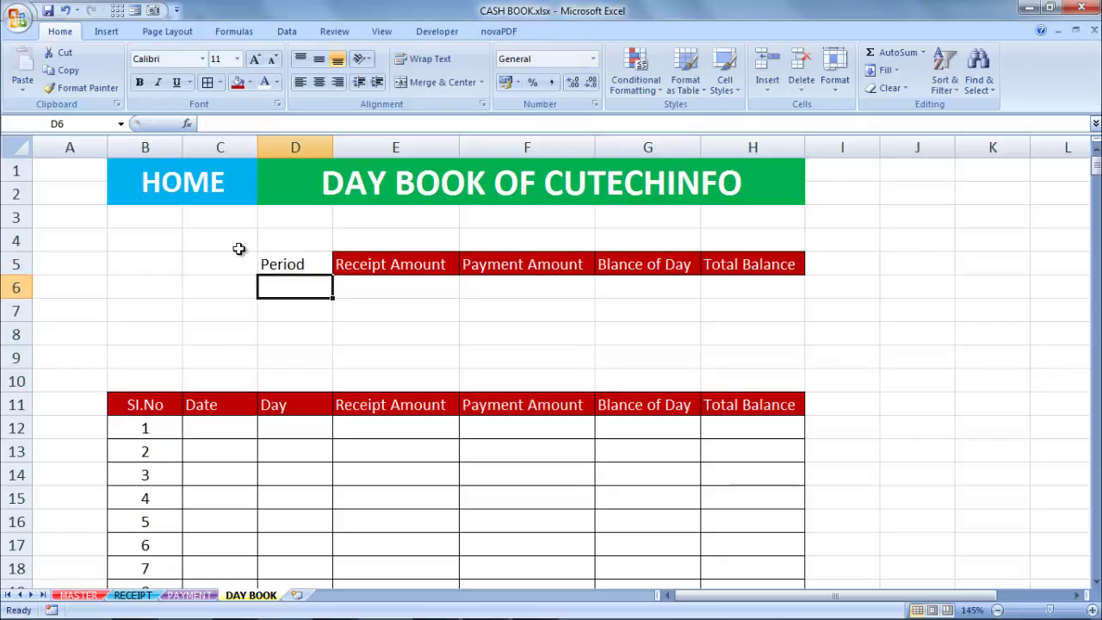
click(229, 266)
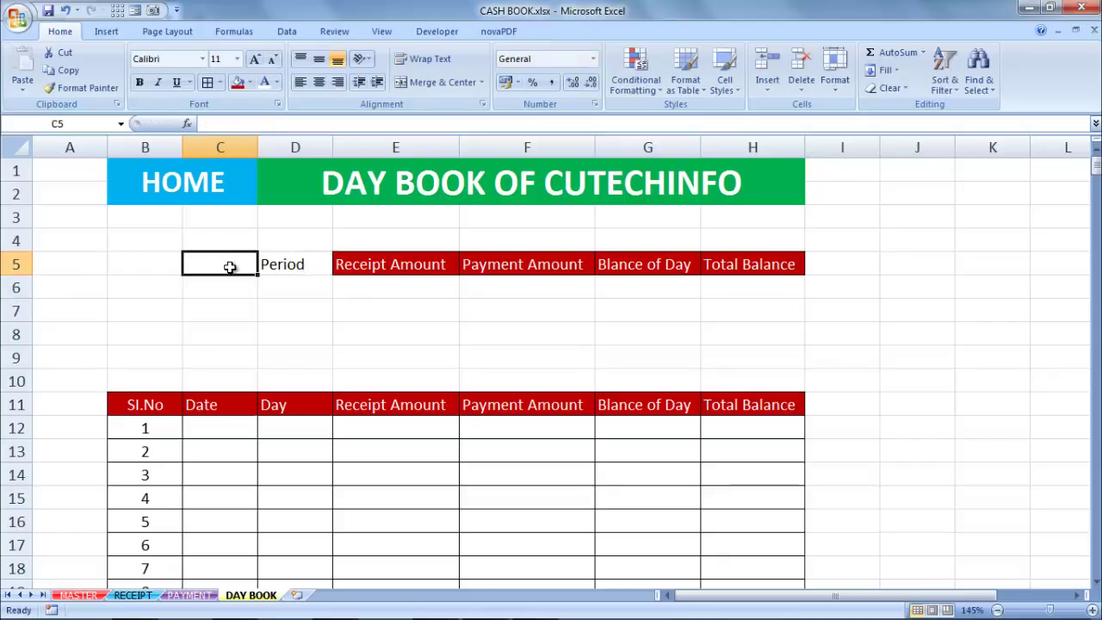
text(Partic)
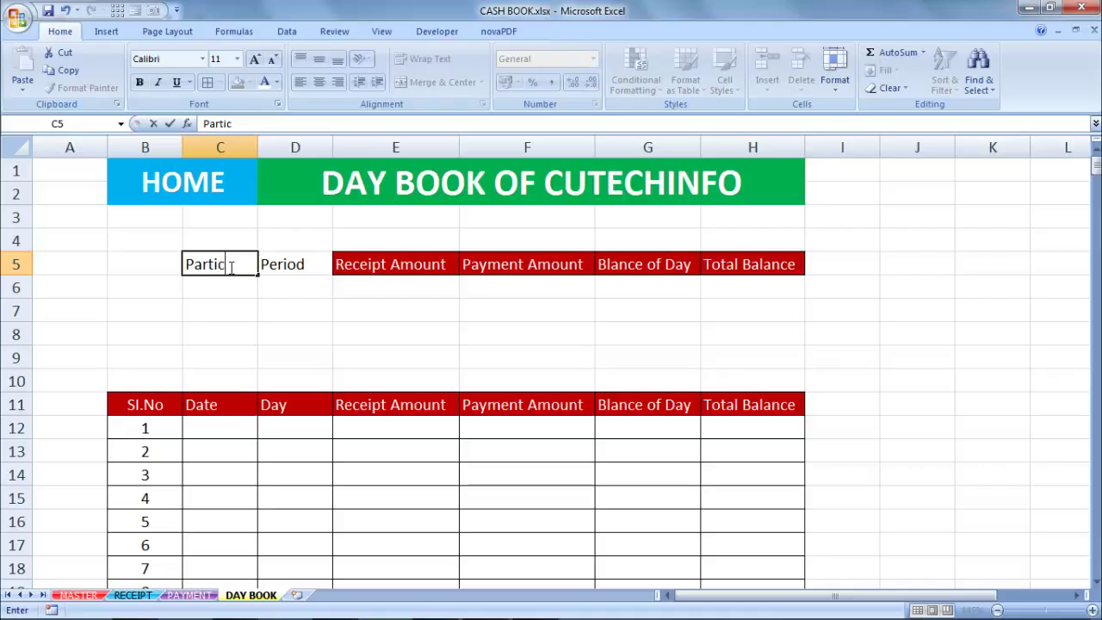
text(ulars)
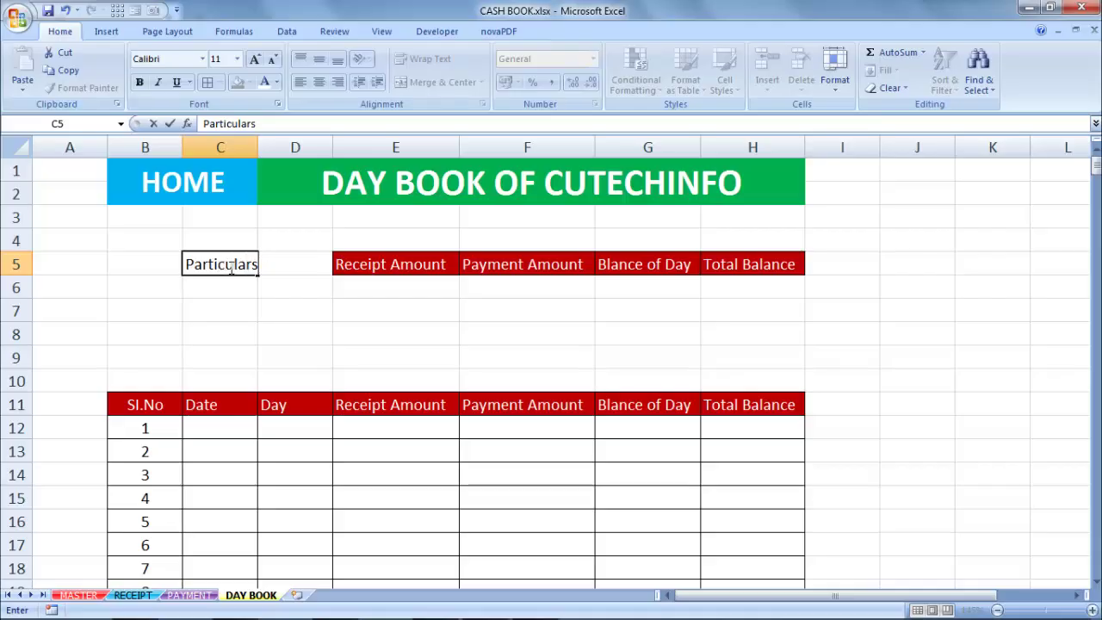
click(234, 300)
click(284, 263)
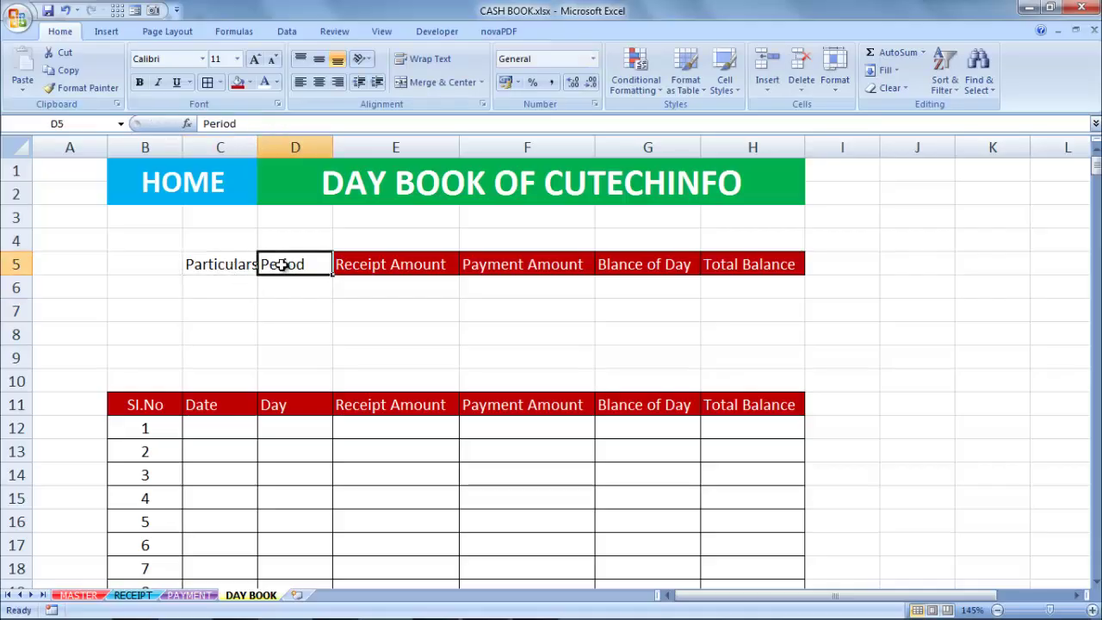
click(221, 269)
double_click(258, 147)
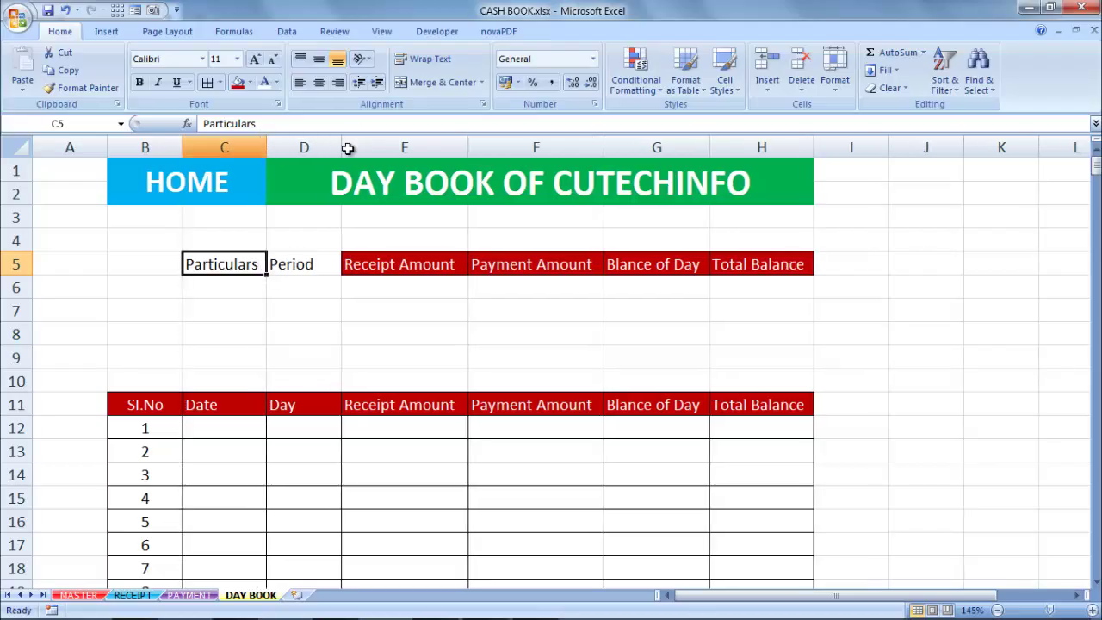
click(320, 267)
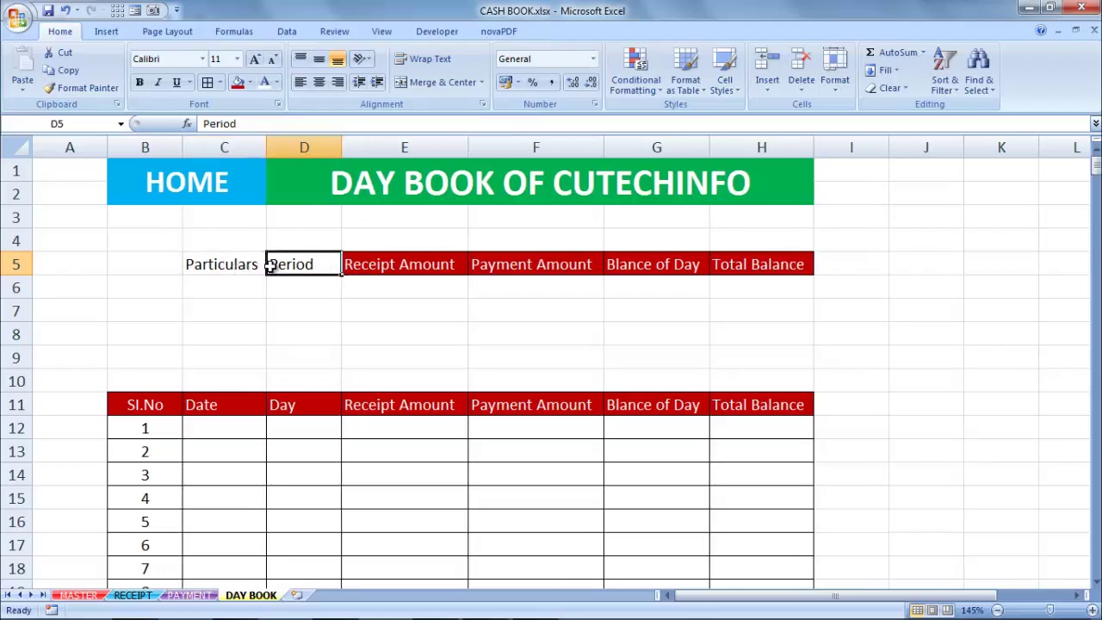
Add All Borders to C5:H8 and Format-Paint the red header style onto Particulars and Period.
mouse_move(232, 263)
mouse_down()
mouse_move(317, 265)
mouse_move(394, 288)
mouse_move(738, 327)
mouse_up()
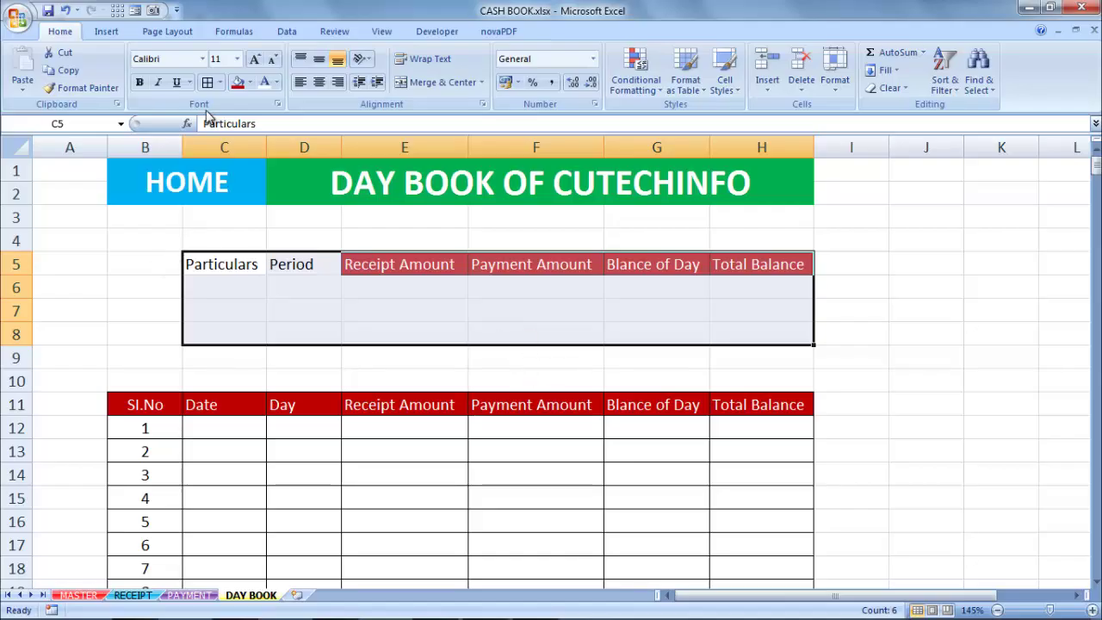
click(207, 81)
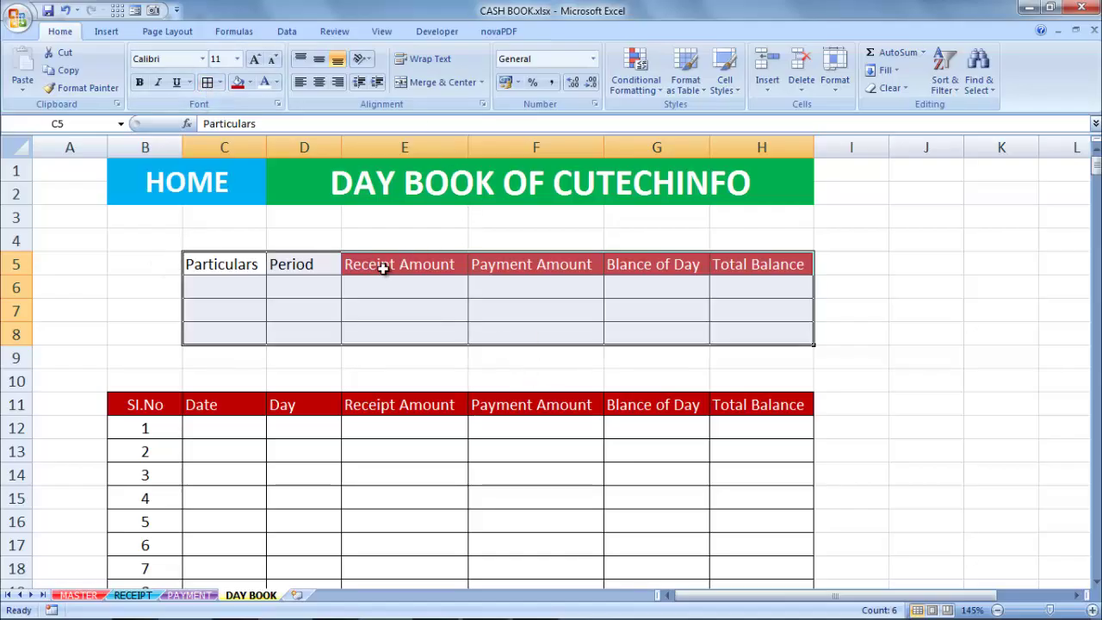
drag(385, 269, 532, 266)
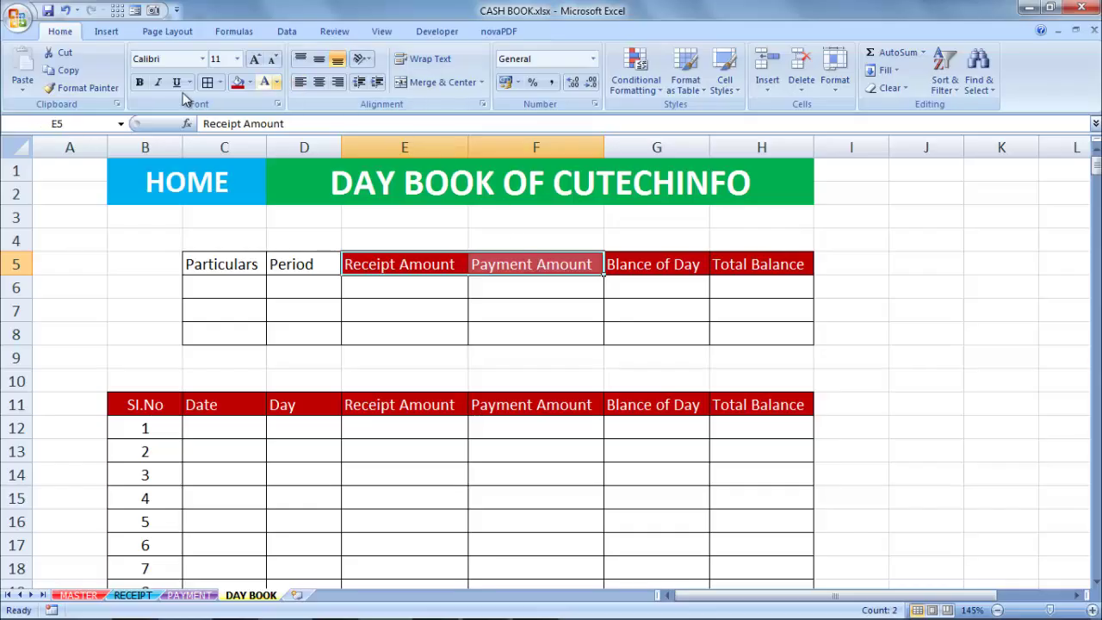
click(82, 88)
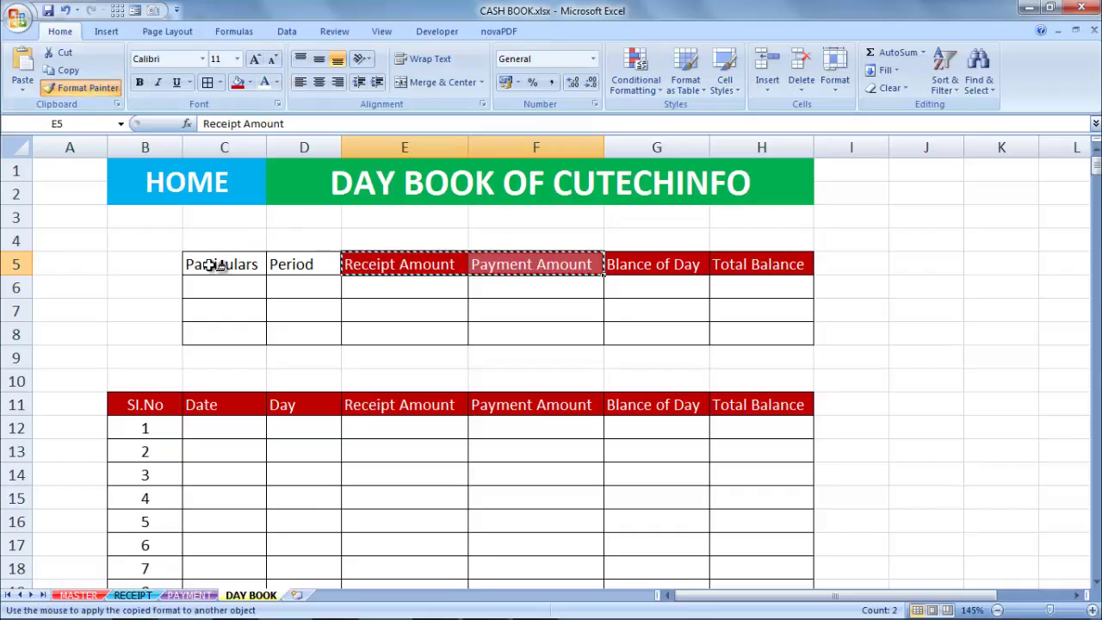
drag(215, 266, 335, 280)
Bold the header rows C5:H5 and B11:H11.
click(295, 304)
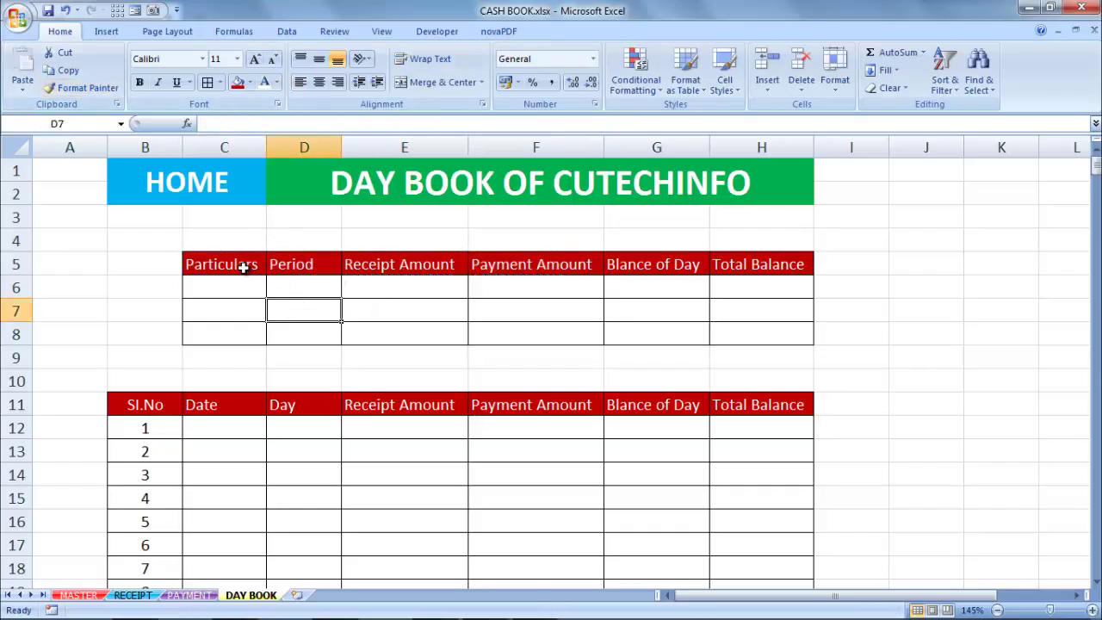
drag(243, 263, 751, 256)
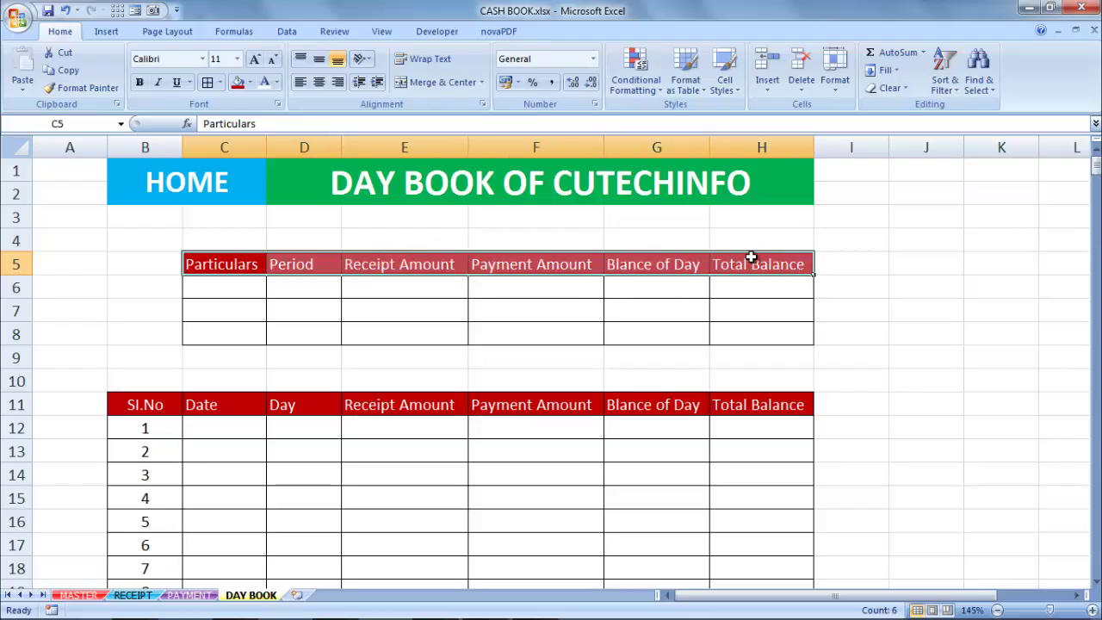
click(120, 410)
drag(119, 410, 728, 404)
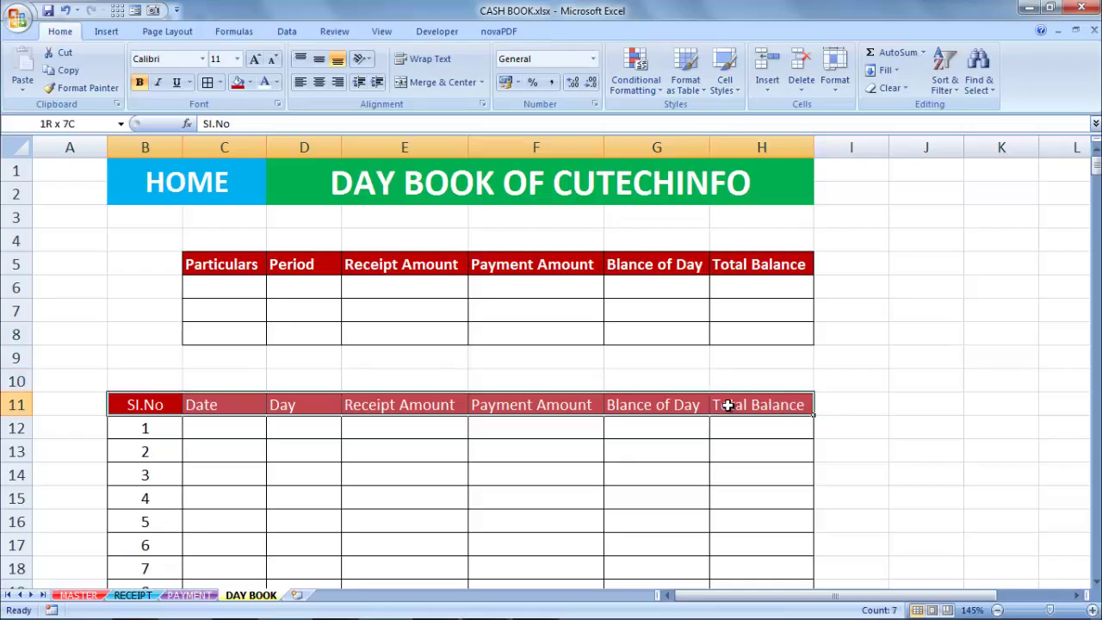
key(ctrl+b)
Enter bold row labels Date, Month and Year in C6:C8.
click(300, 304)
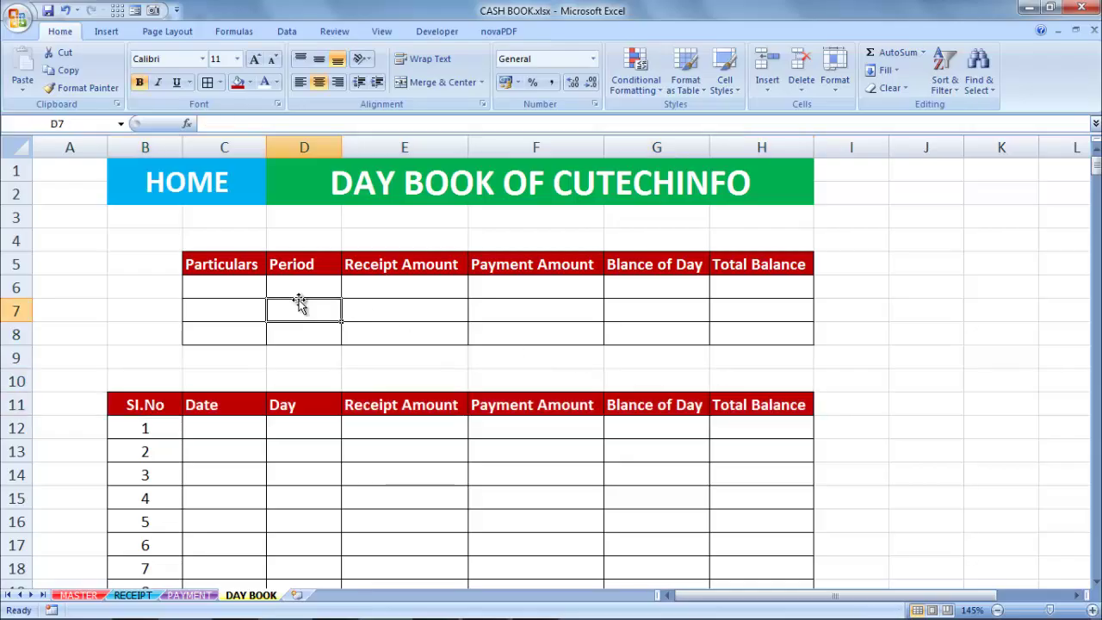
click(286, 289)
click(246, 285)
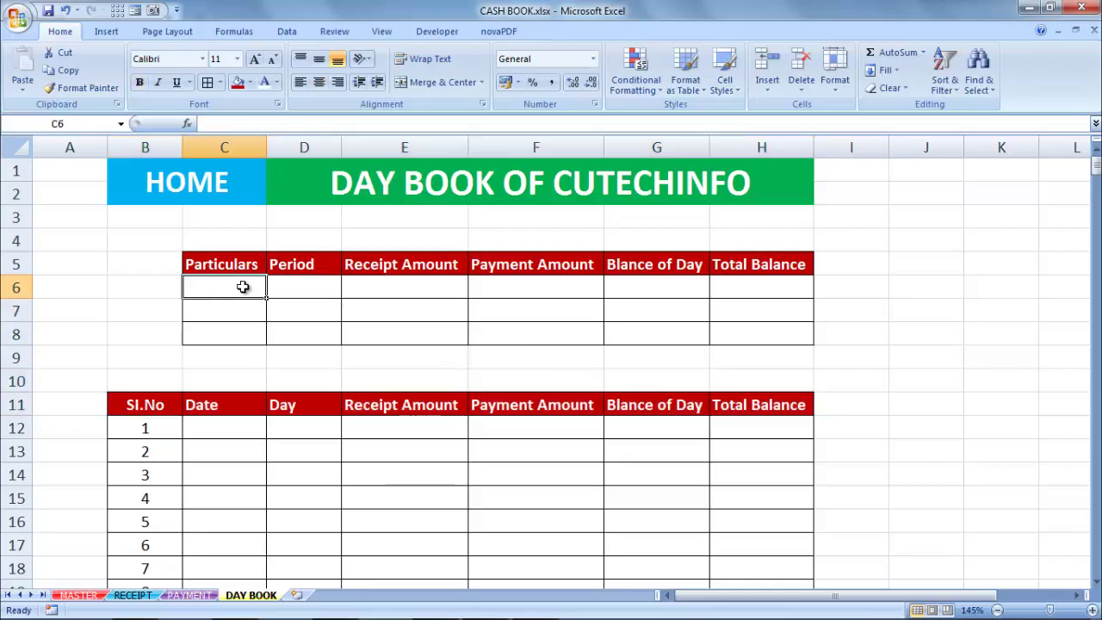
text(Date)
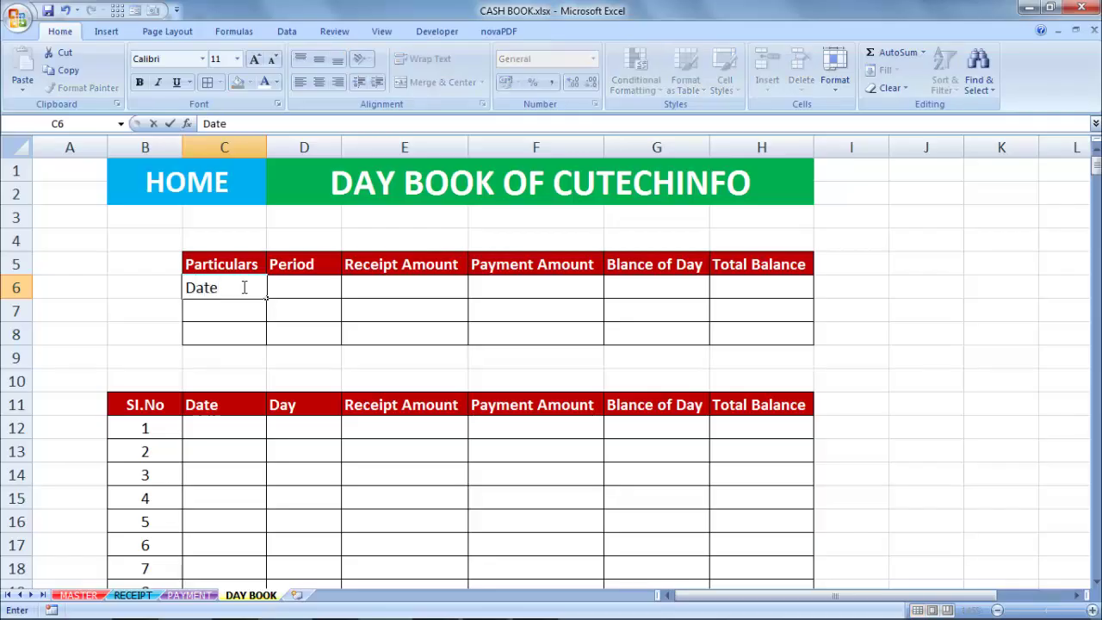
key(Return)
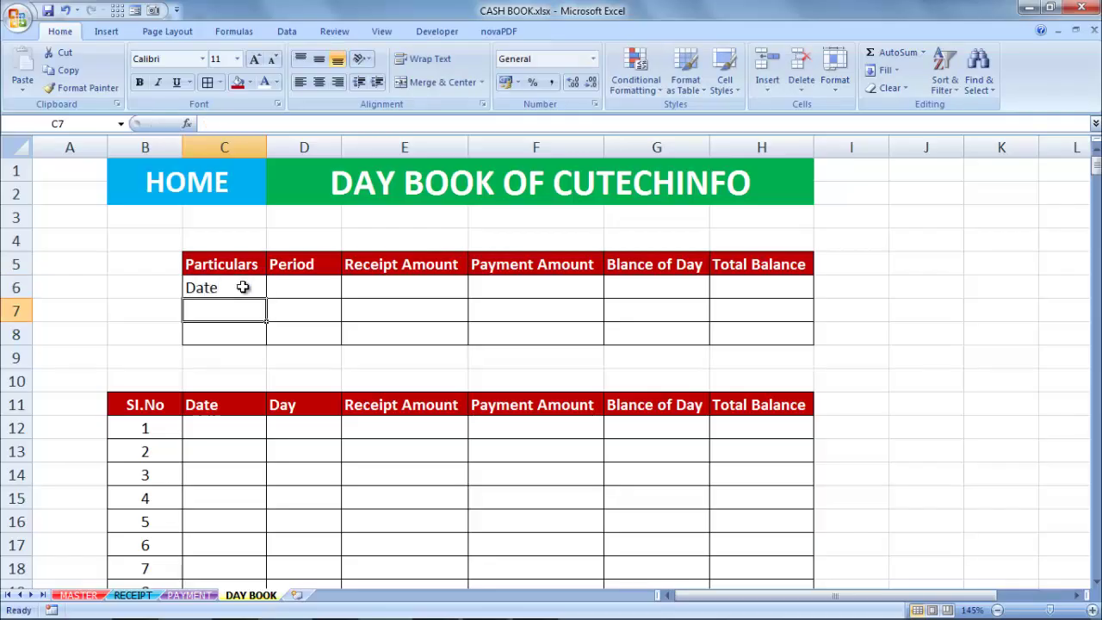
text(Month)
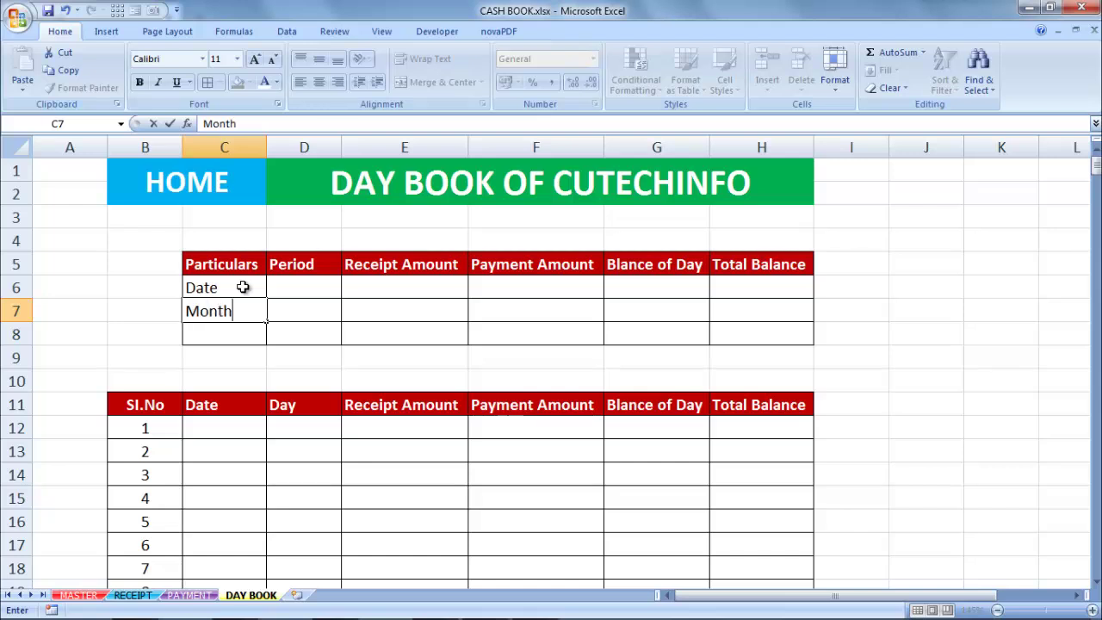
key(Return)
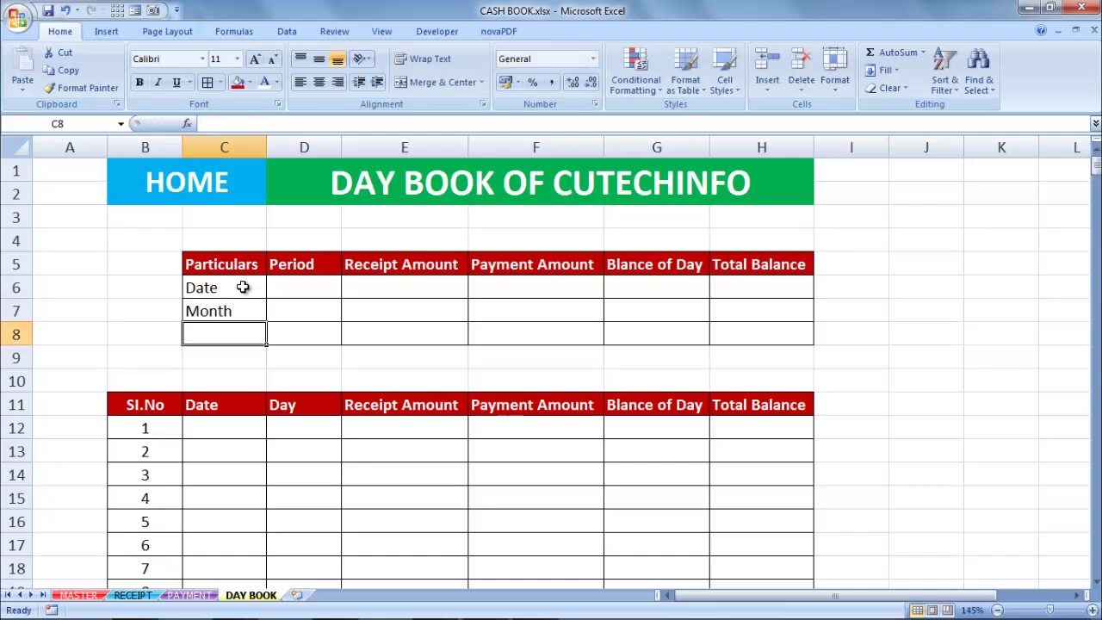
text(Year)
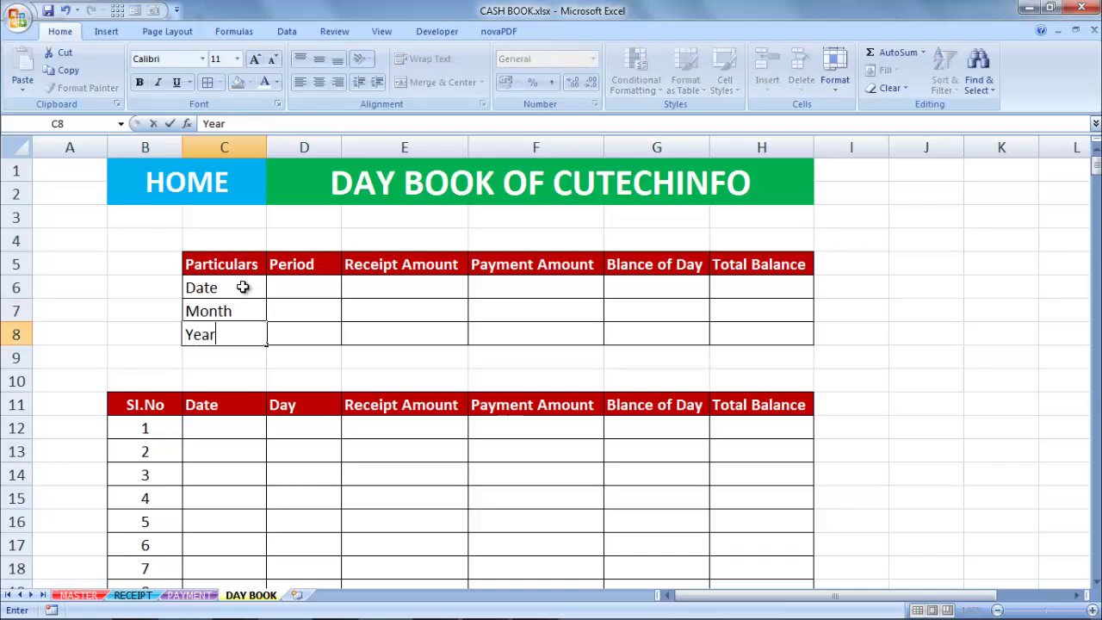
key(Return)
drag(229, 290, 237, 331)
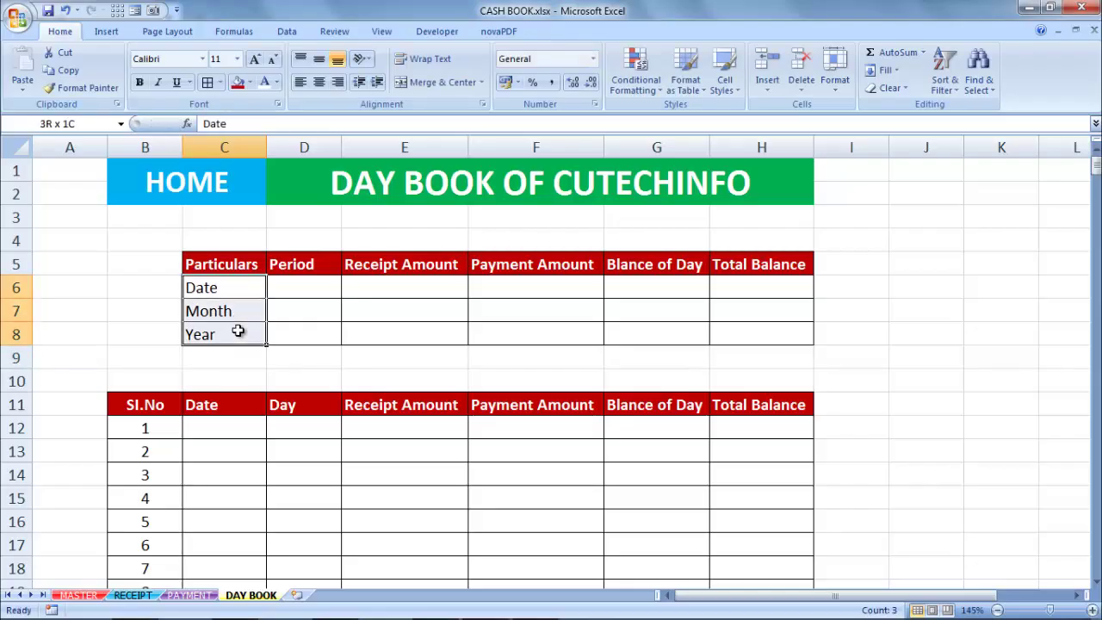
key(ctrl+b)
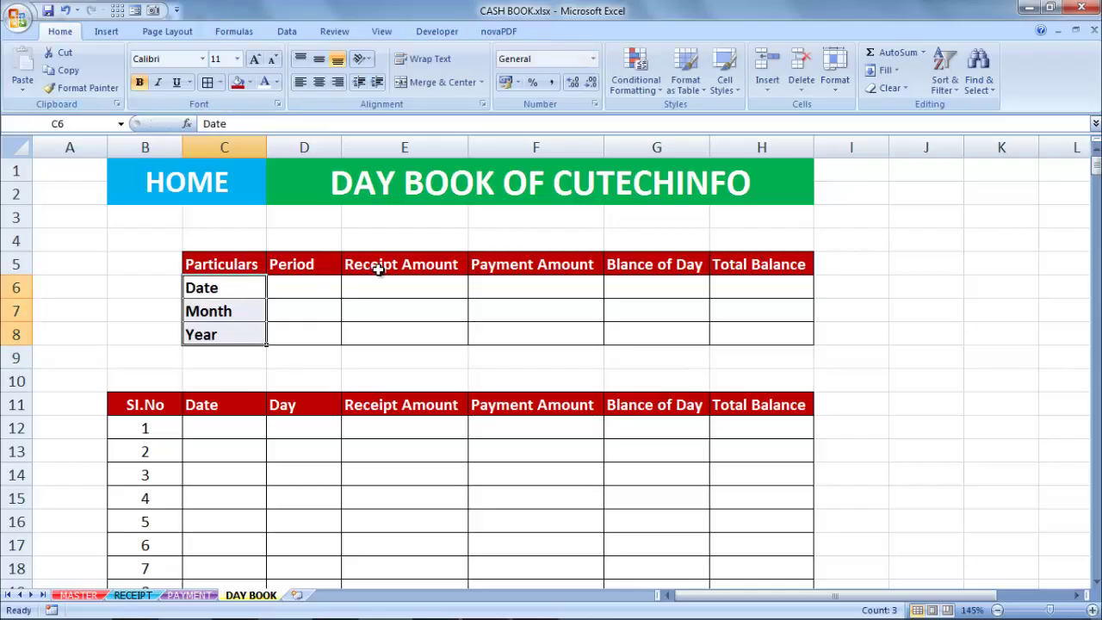
click(322, 283)
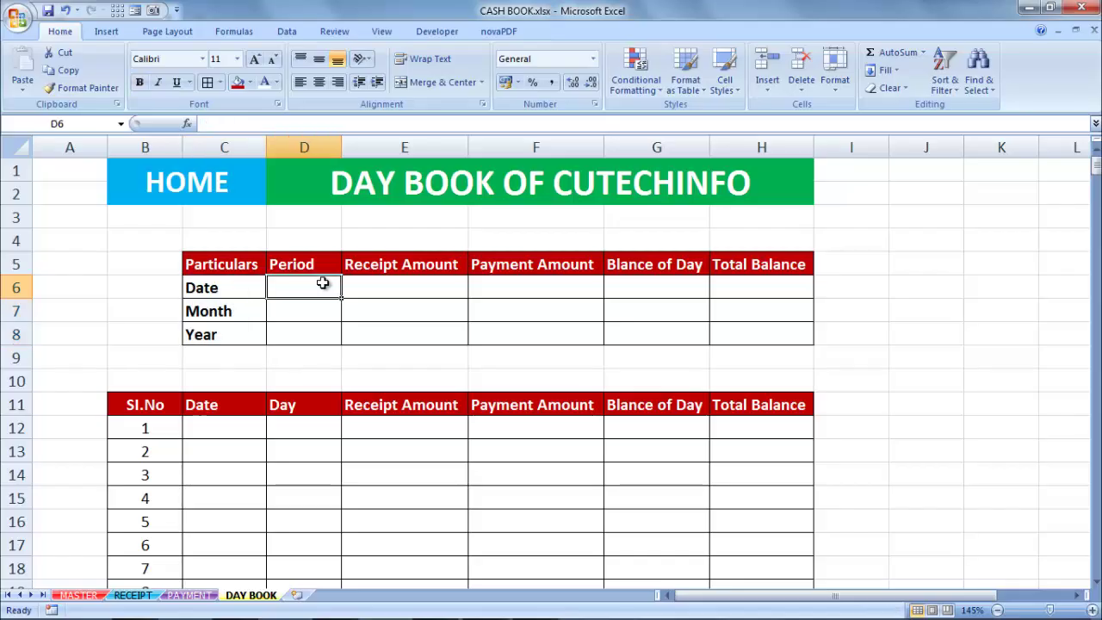
Enter 01-04-2020 in D6 and give D7 the custom number format mmmm.
text(04-2)
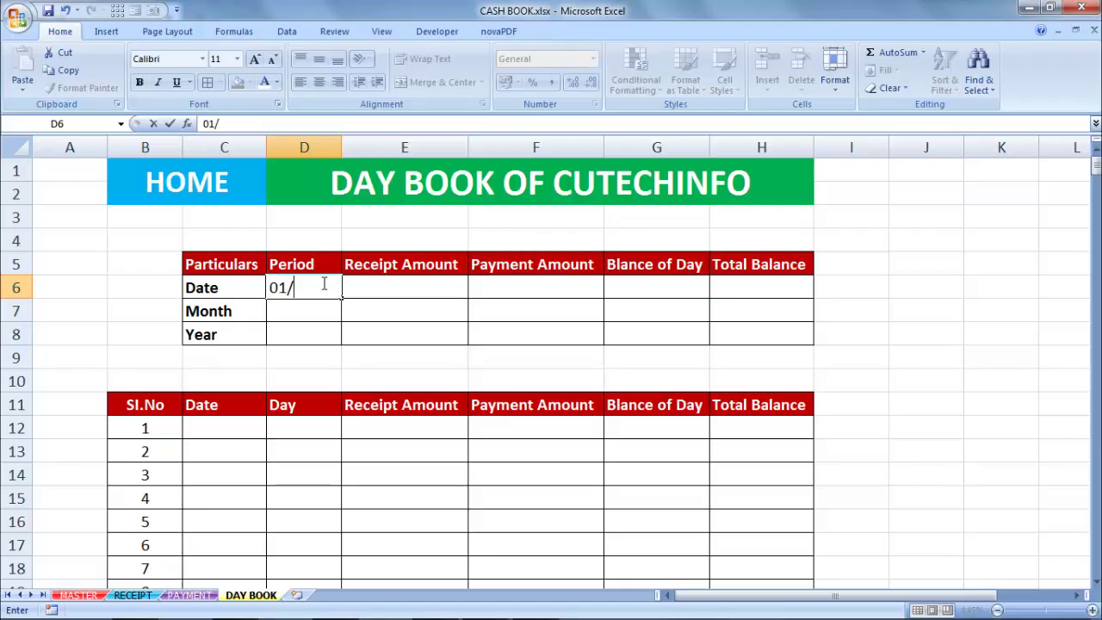
text(020)
key(Return)
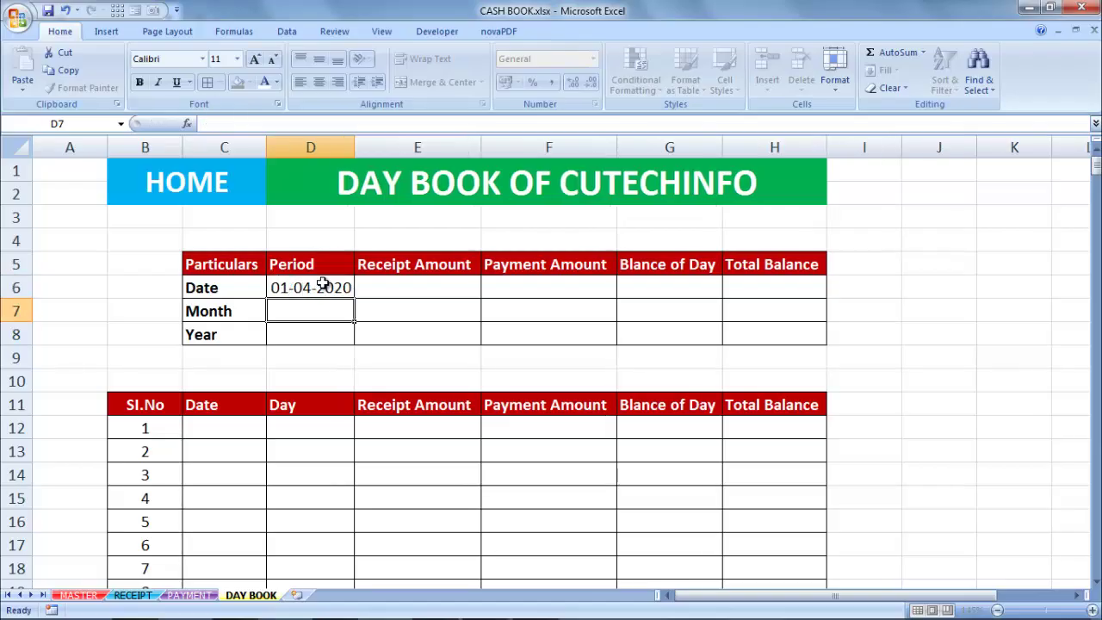
right_click(338, 313)
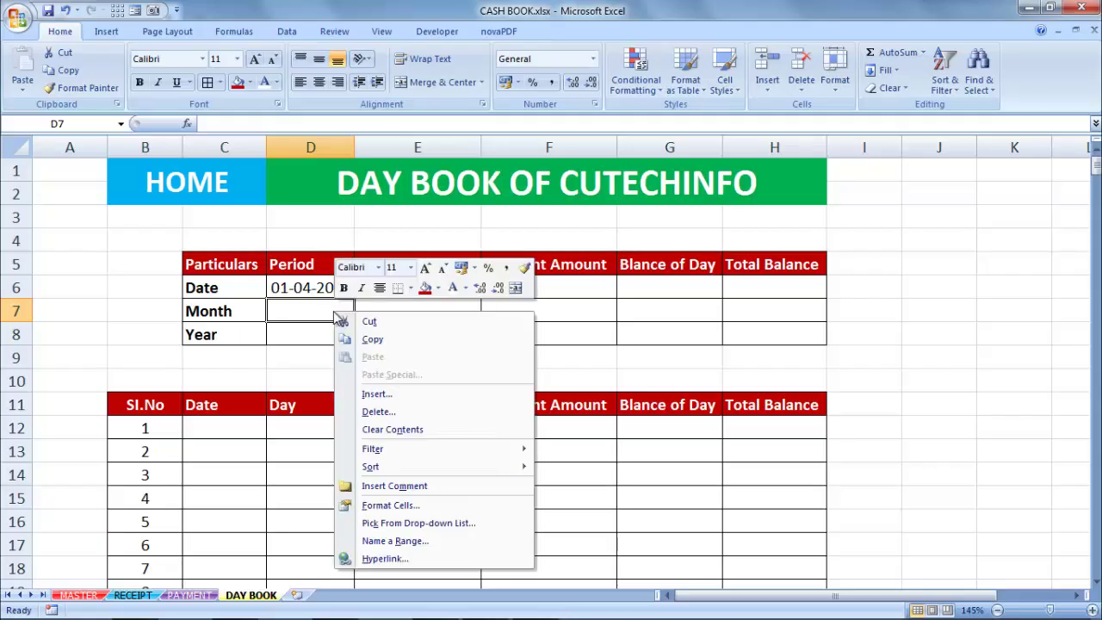
click(401, 506)
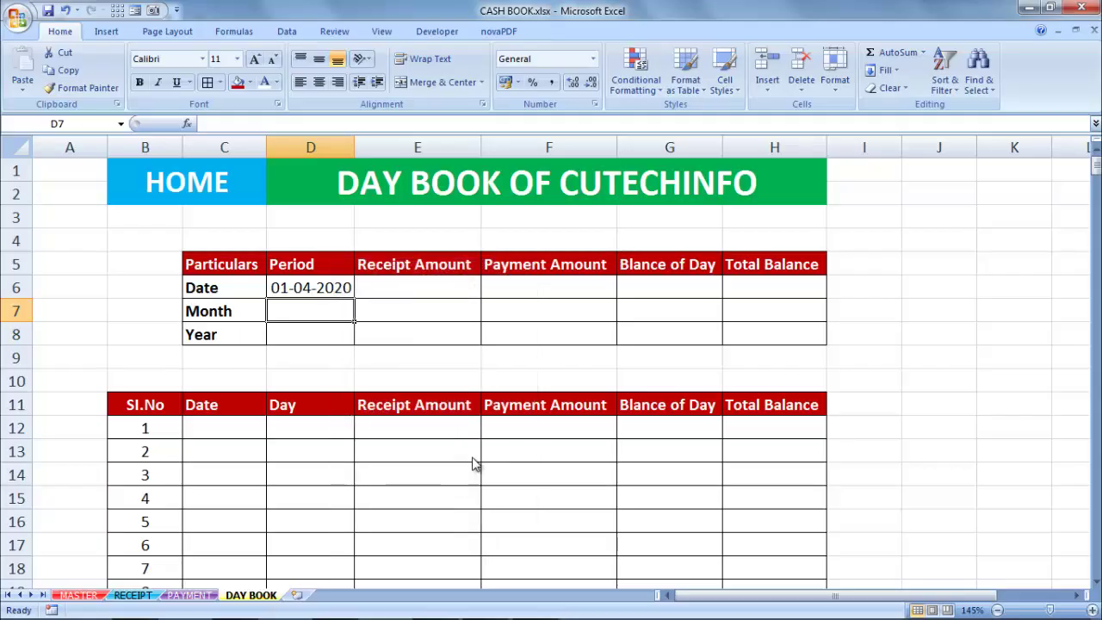
click(236, 439)
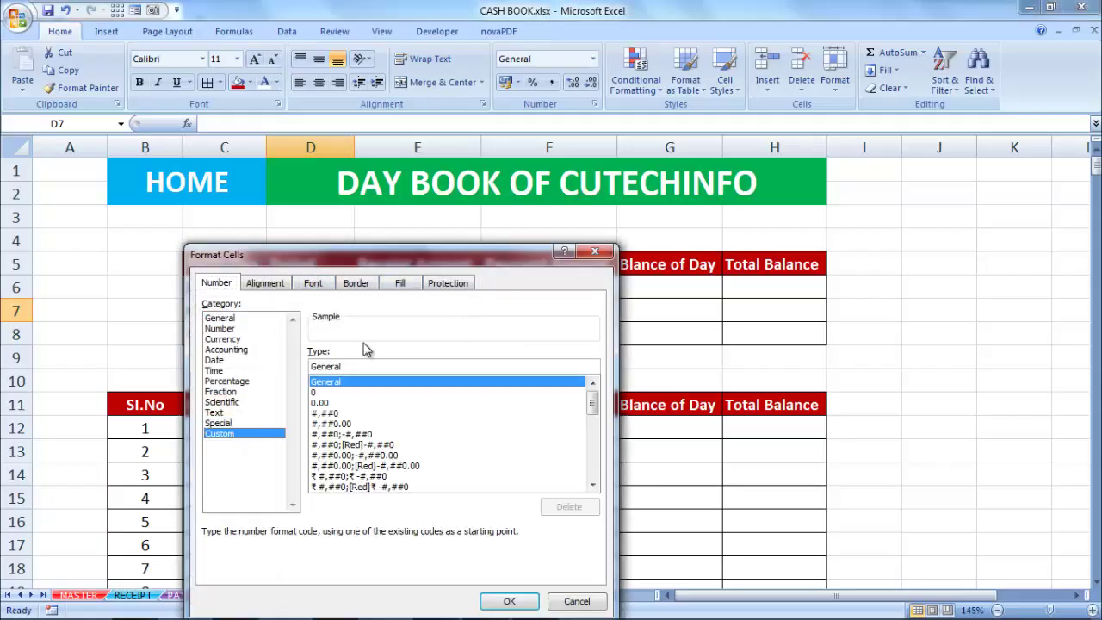
drag(375, 254, 570, 197)
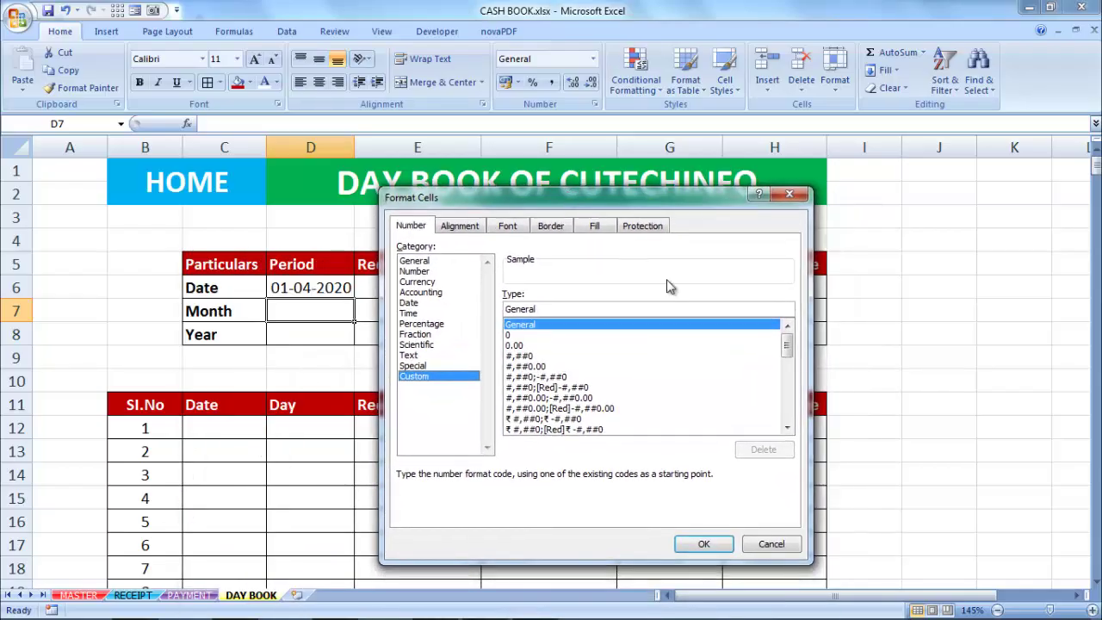
drag(783, 346, 789, 381)
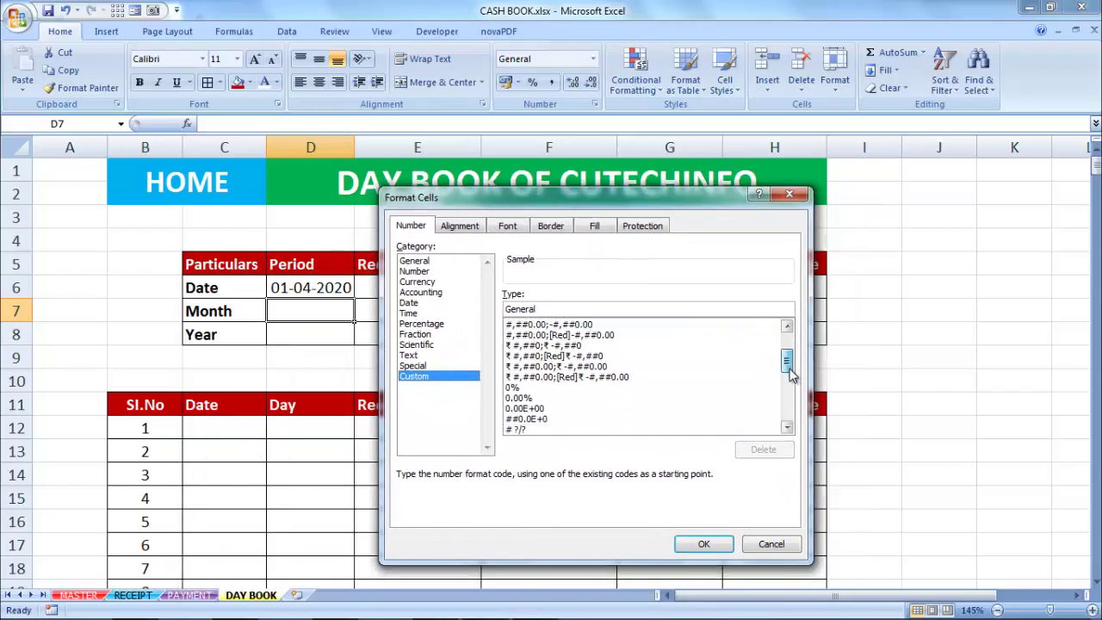
drag(790, 390, 792, 415)
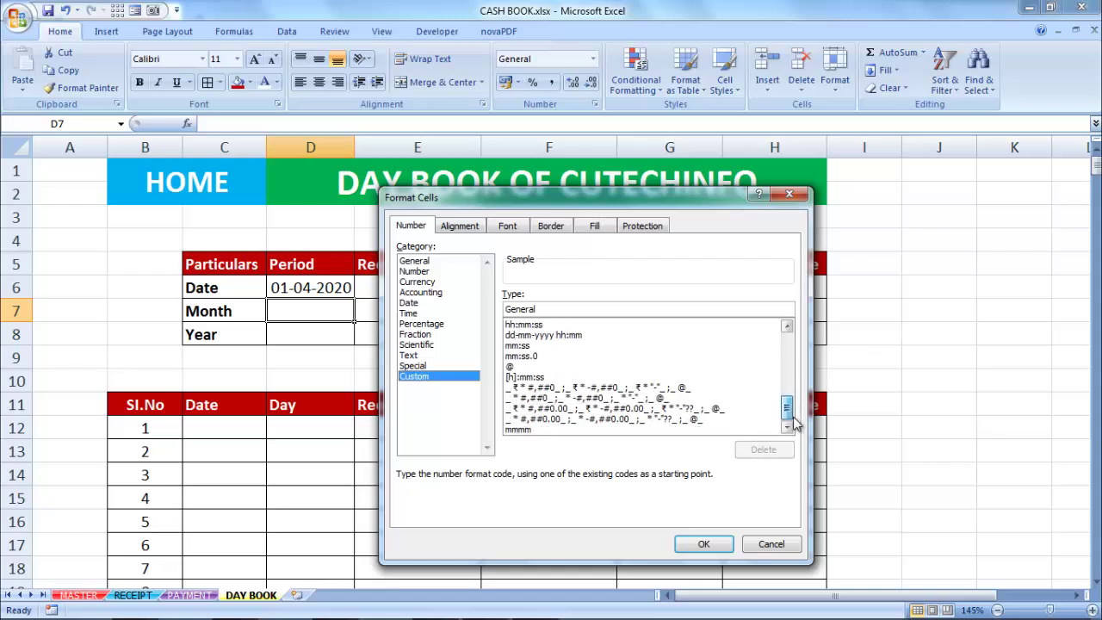
click(552, 431)
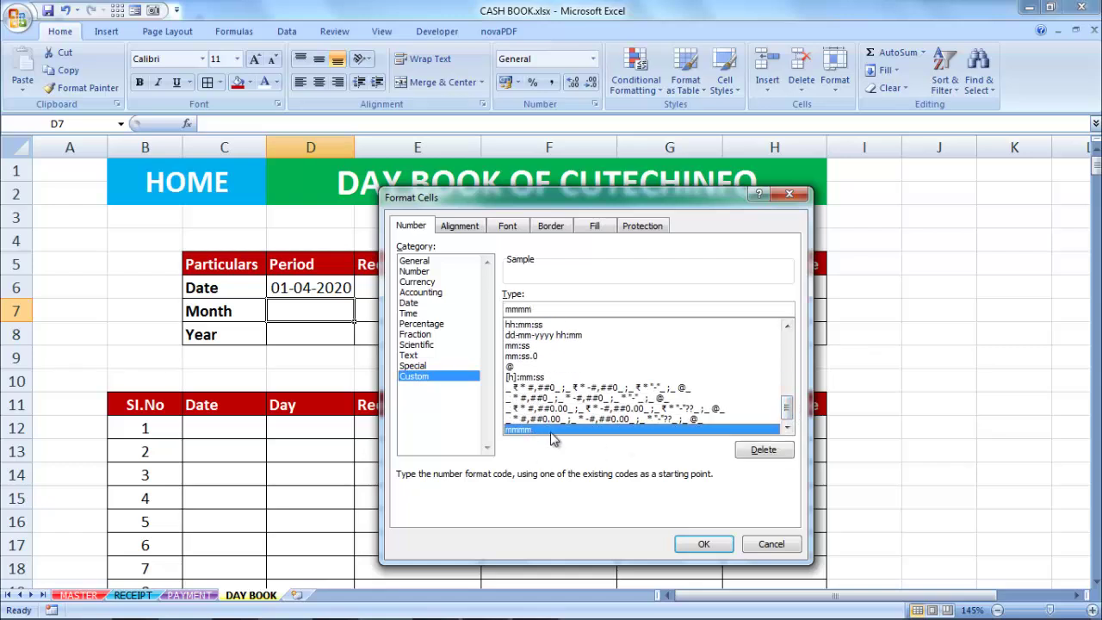
click(706, 545)
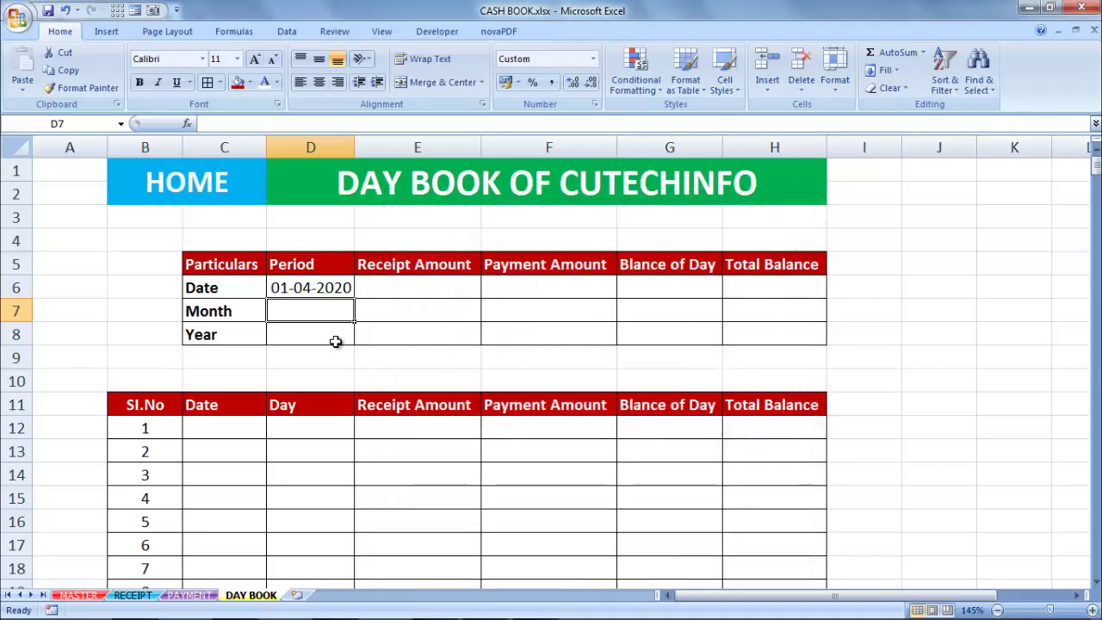
Enter 04/20 in D7 so it shows April, and 2020 in D8.
text(0)
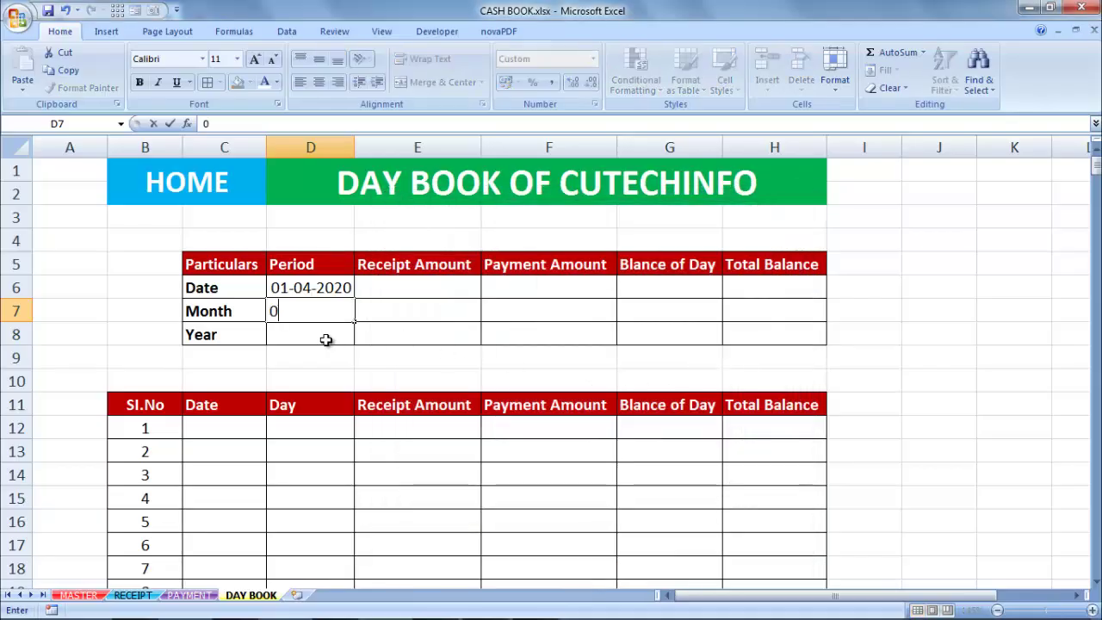
text(1/04/2020)
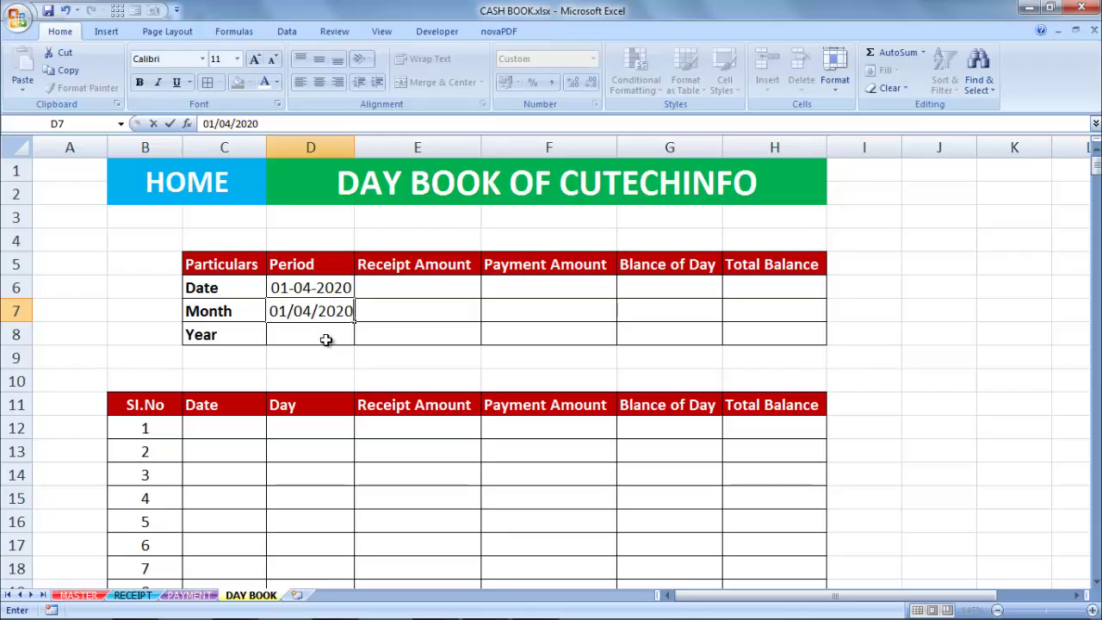
key(Return)
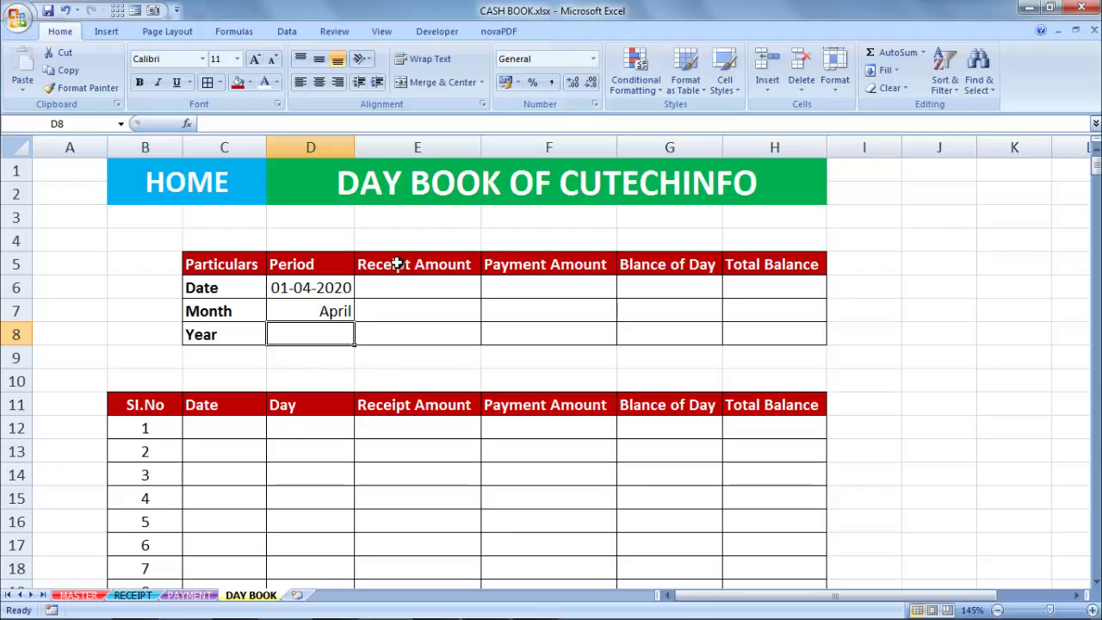
text(202)
key(Return)
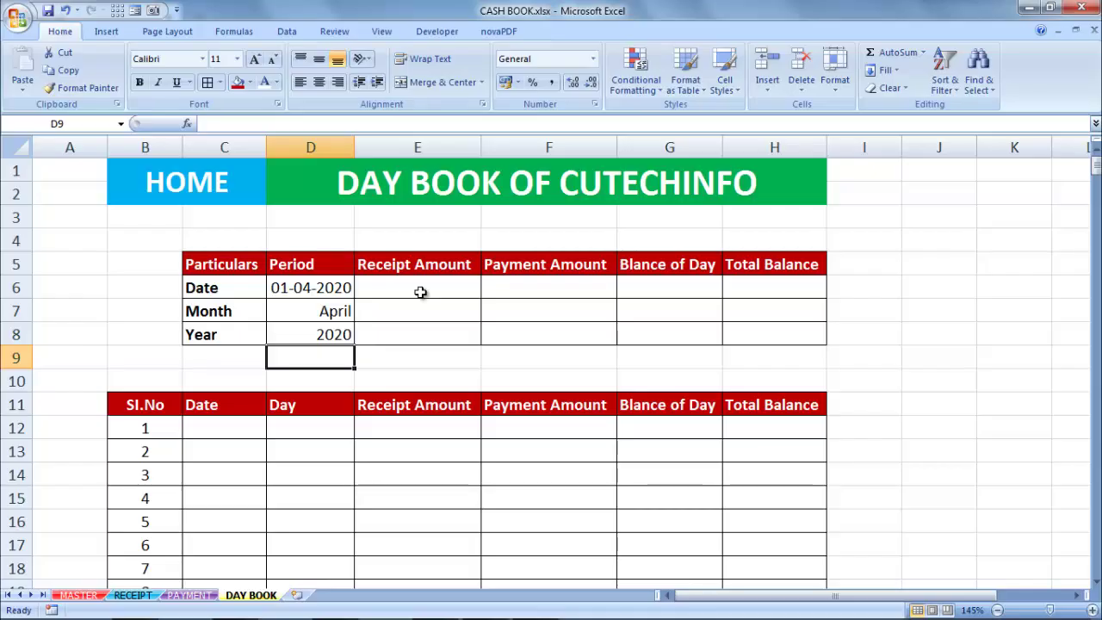
Enter 01-04-20 in C12 and auto-fill consecutive daily dates down the Date column.
click(222, 428)
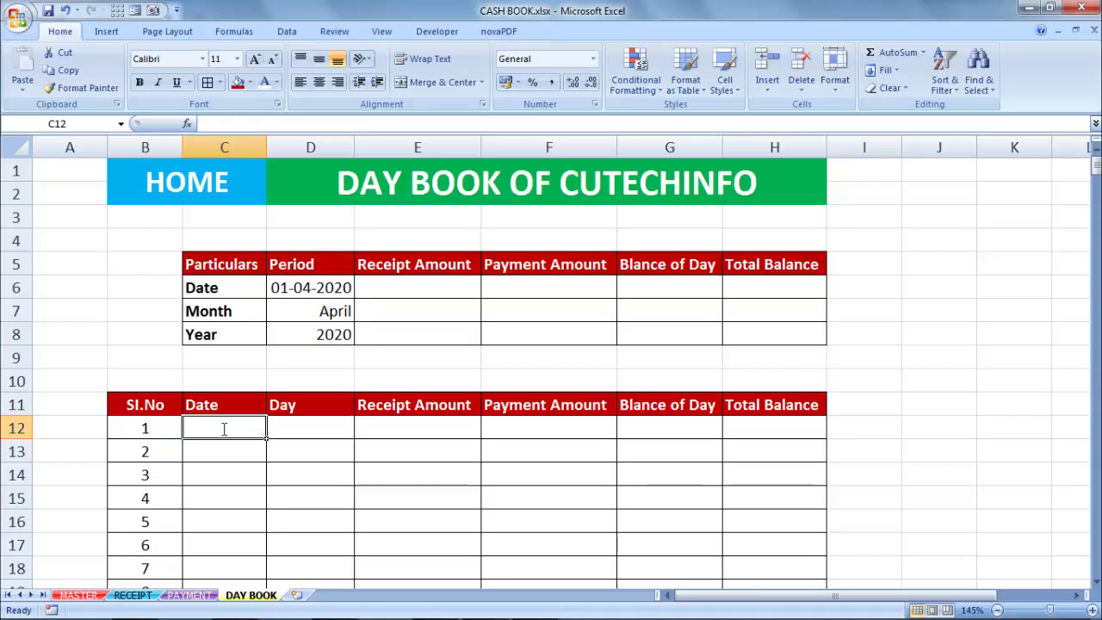
text(01-04-)
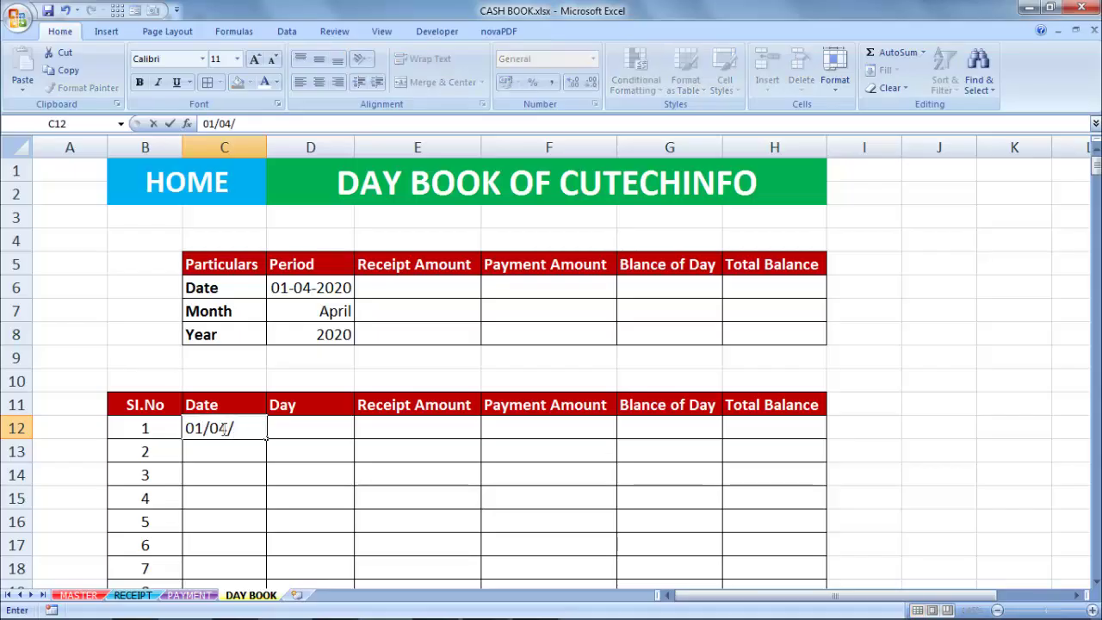
text(2020)
key(Return)
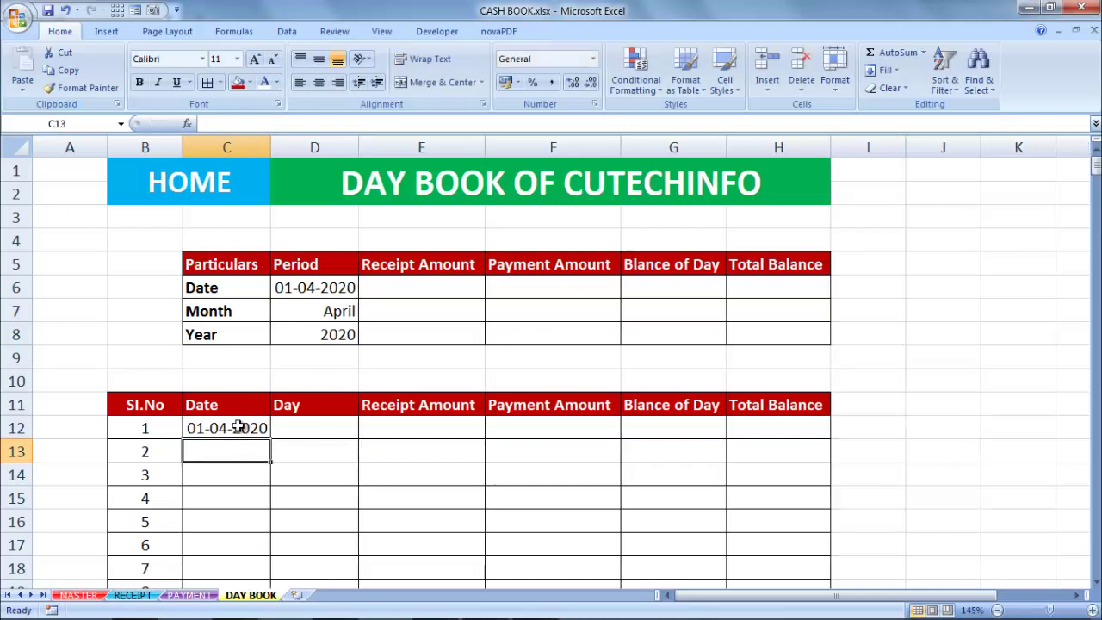
click(239, 422)
double_click(272, 441)
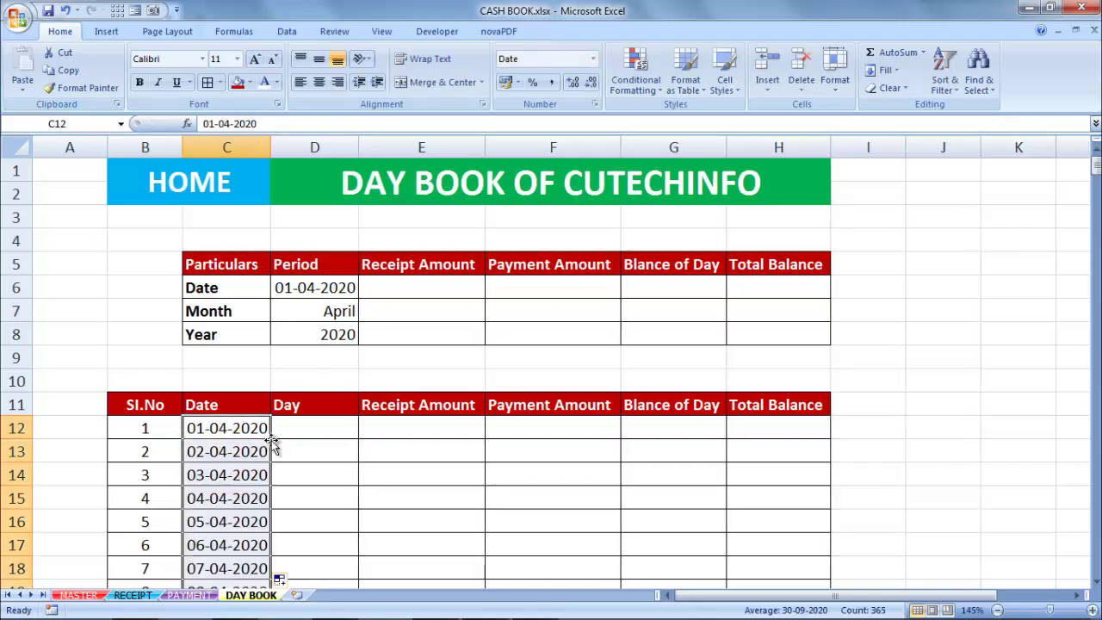
scroll(258, 466, down, 5)
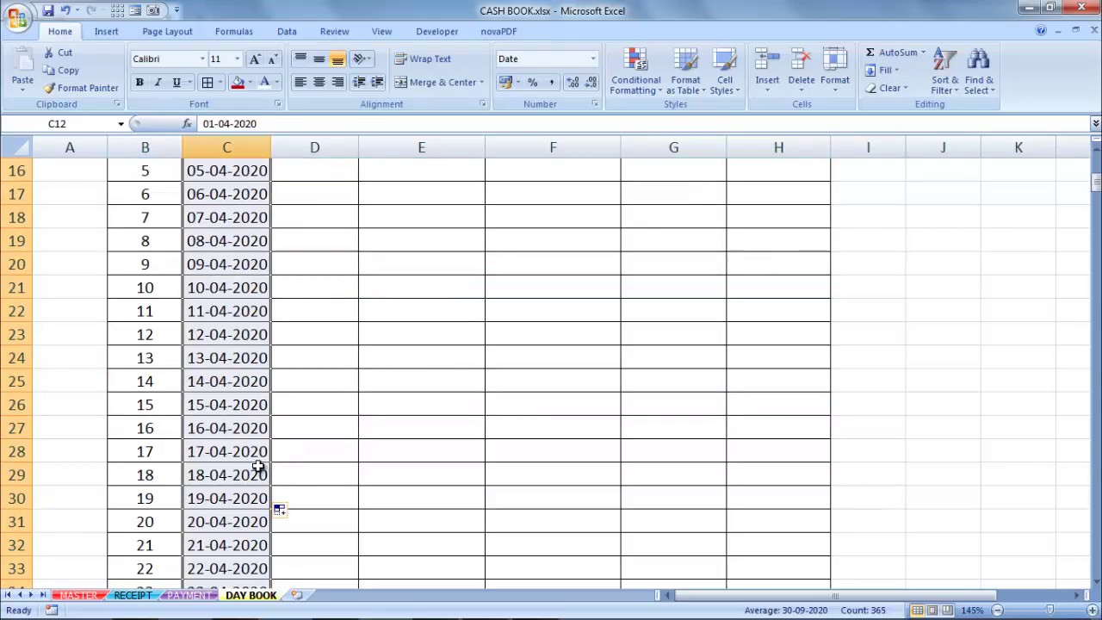
scroll(258, 466, down, 4)
scroll(259, 466, up, 4)
scroll(258, 466, up, 4)
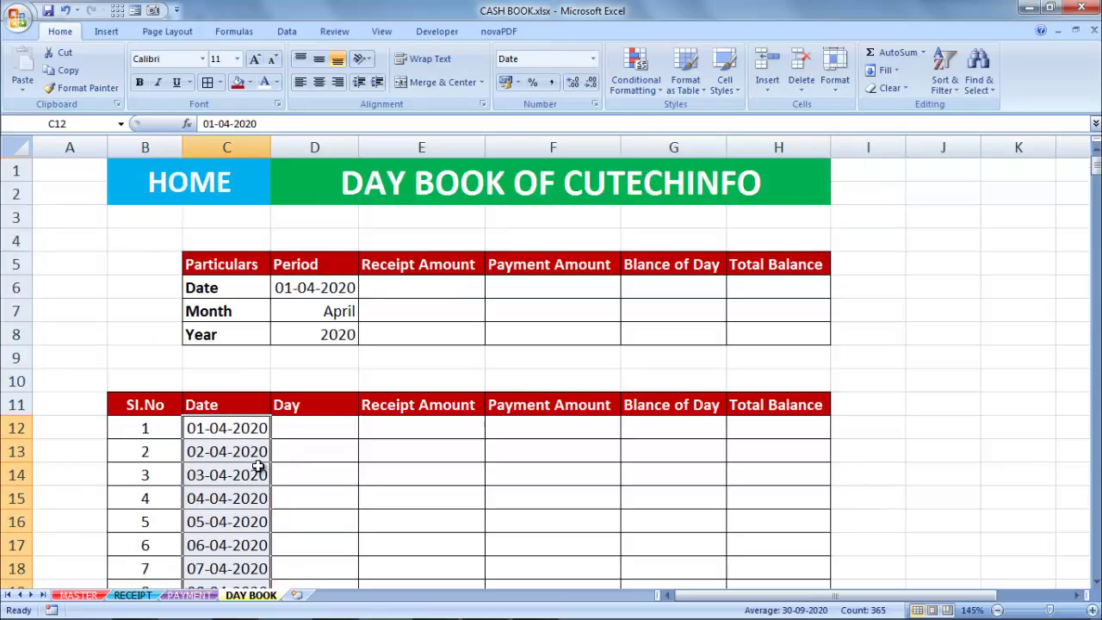
ctrl+scroll(355, 376, up, 1)
Enter =TEXT(C12,"ddd") in D12 so it shows the weekday Wed.
click(348, 384)
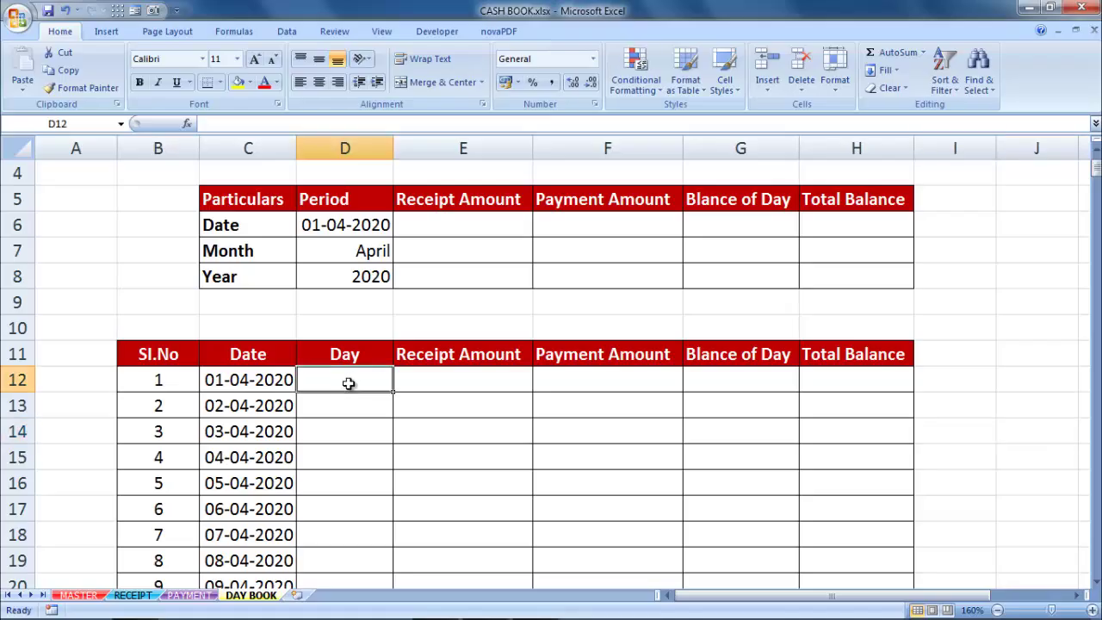
text(=t)
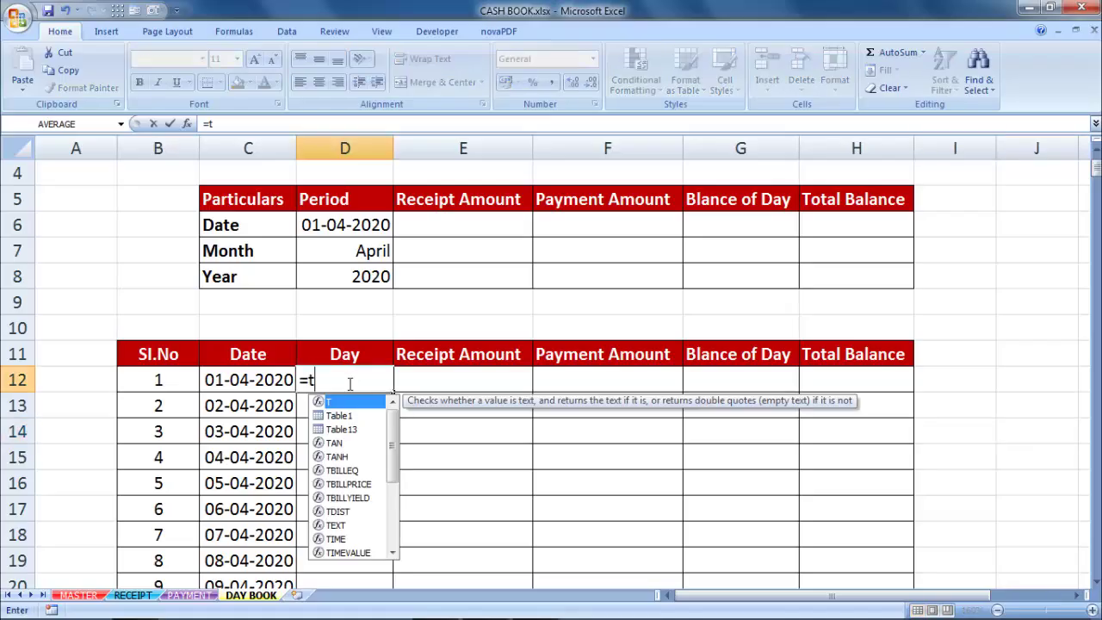
text(ext)
key(Tab)
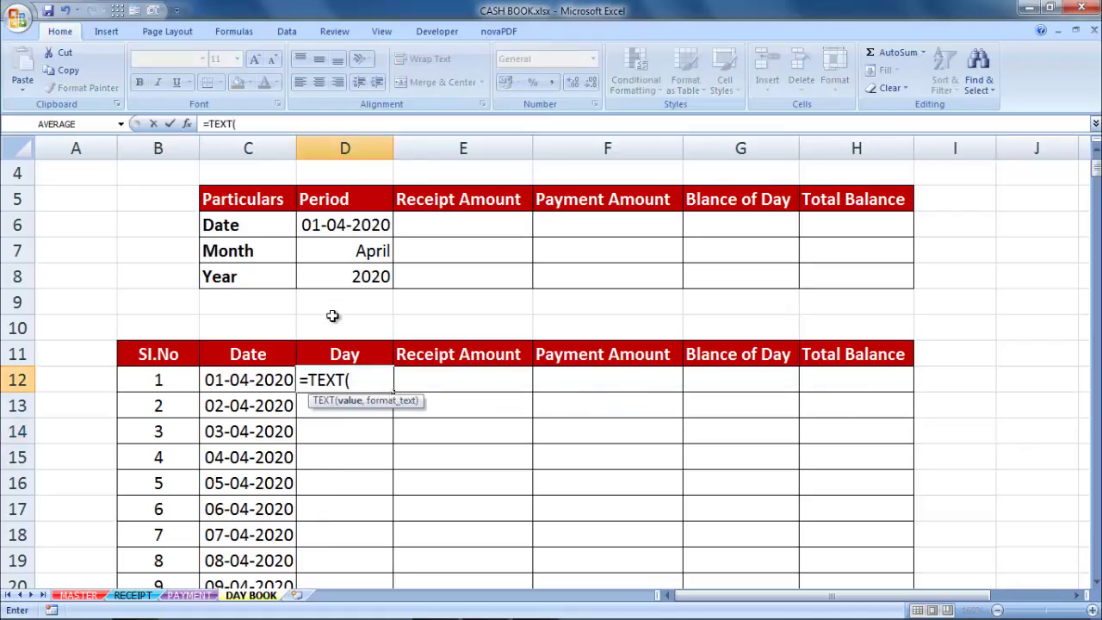
click(249, 377)
text(,")
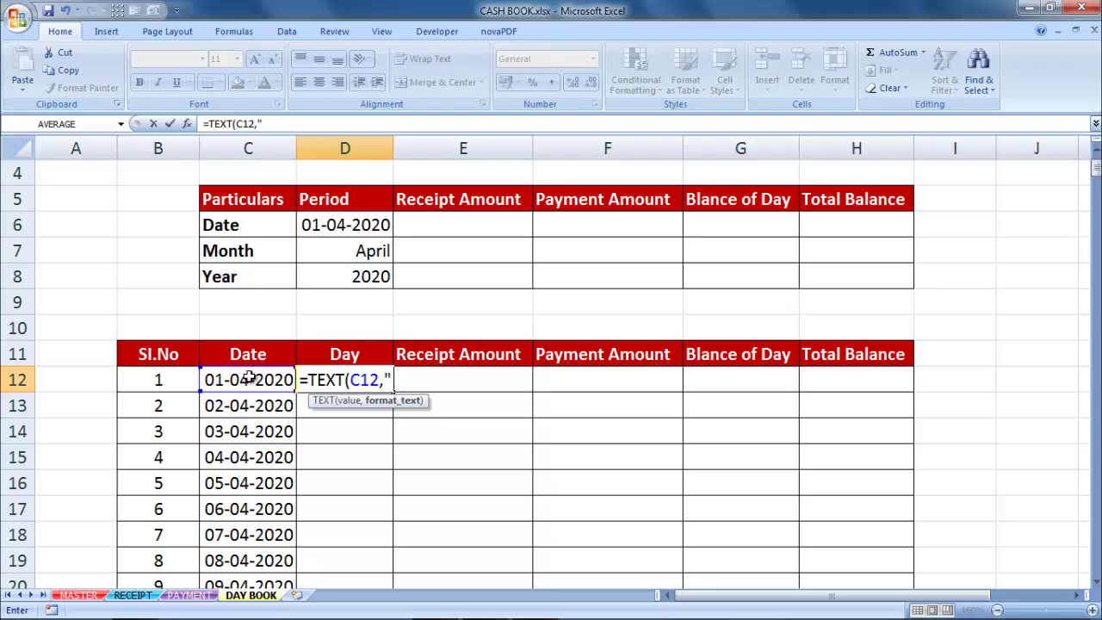
text(ddd")
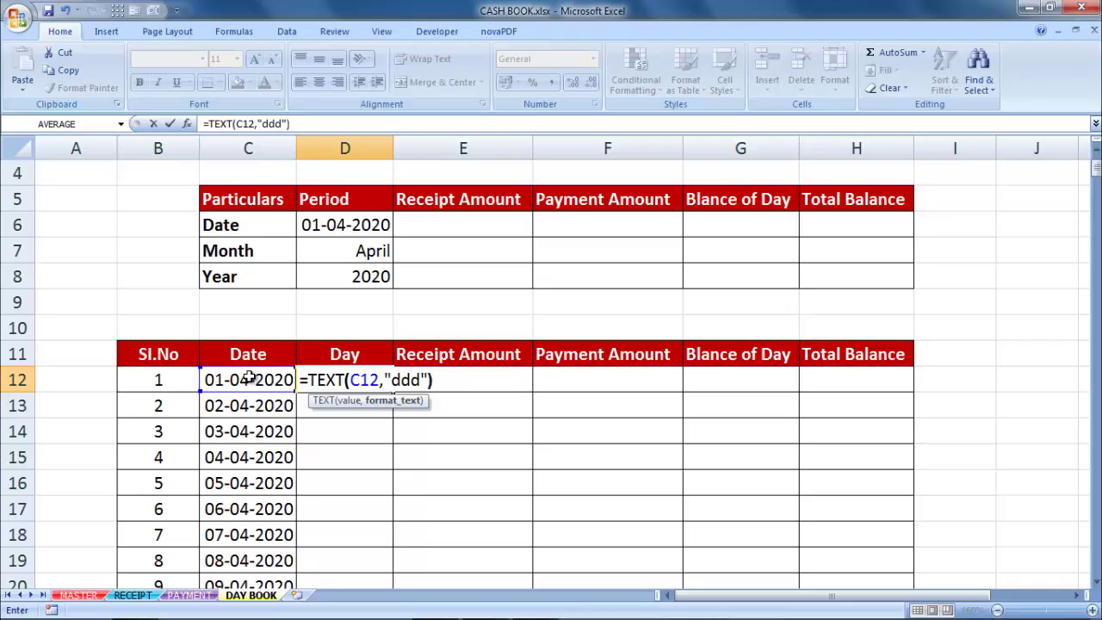
key(Return)
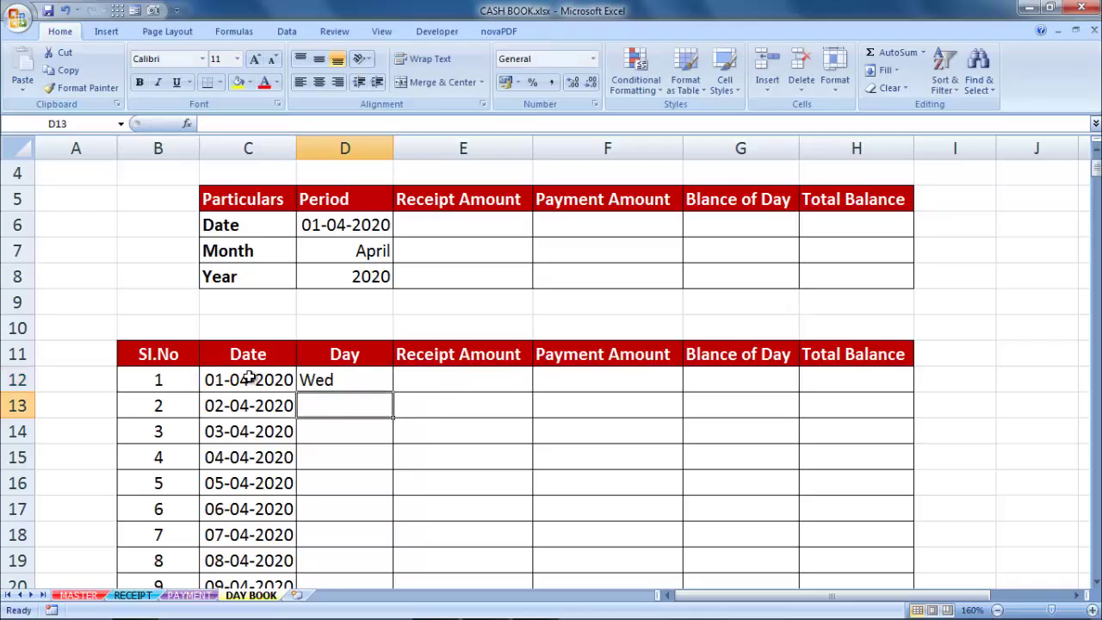
Centre column D and copy the weekday formula down all 365 rows.
click(331, 149)
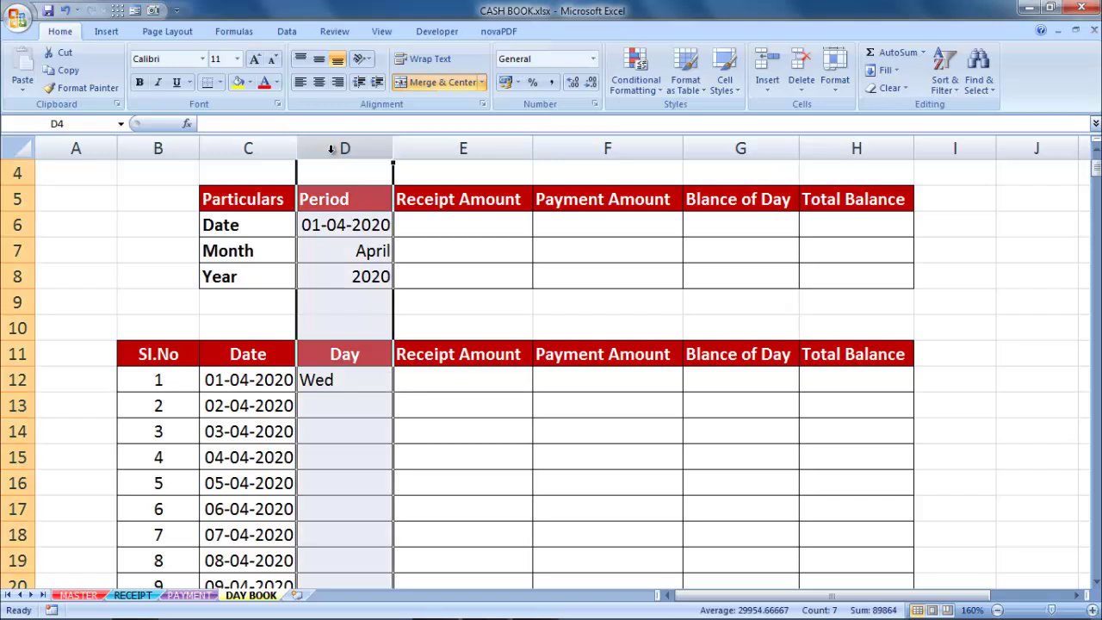
click(319, 81)
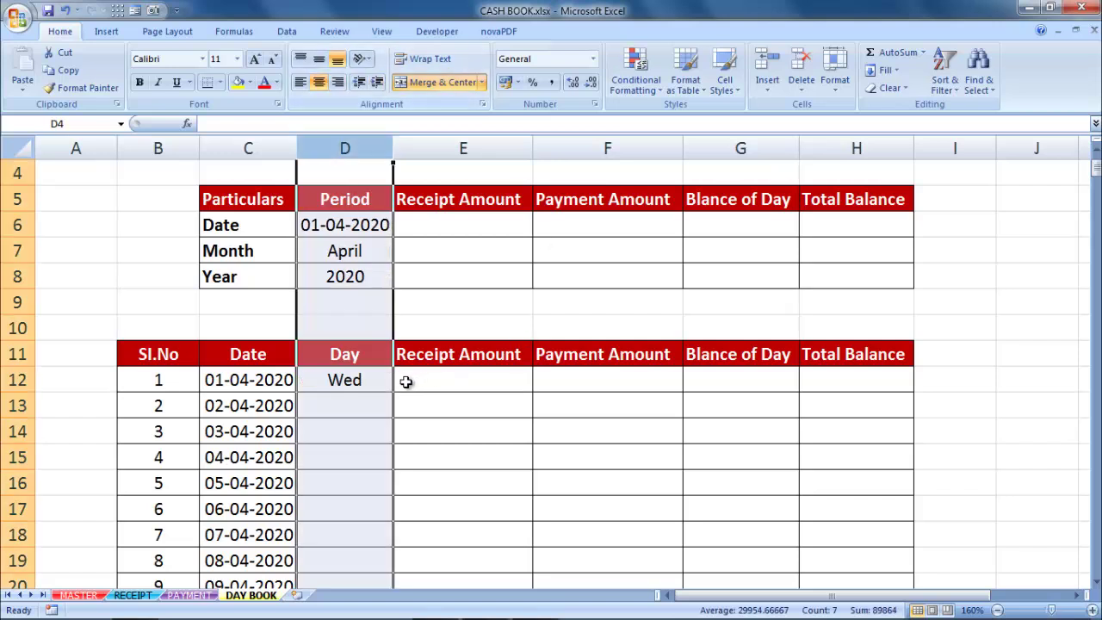
click(343, 388)
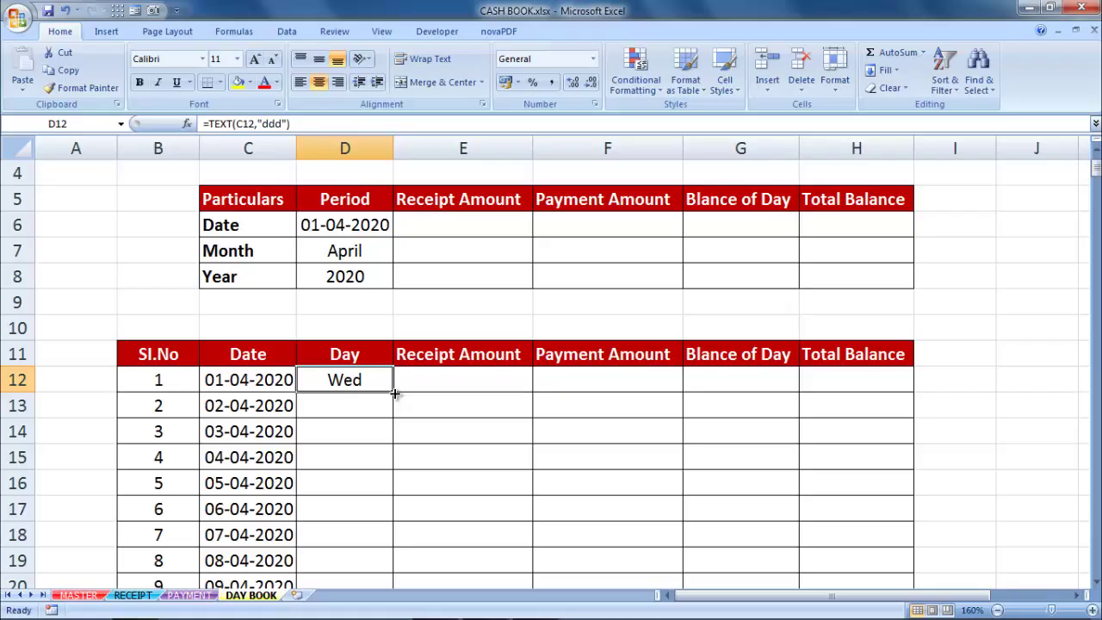
double_click(394, 393)
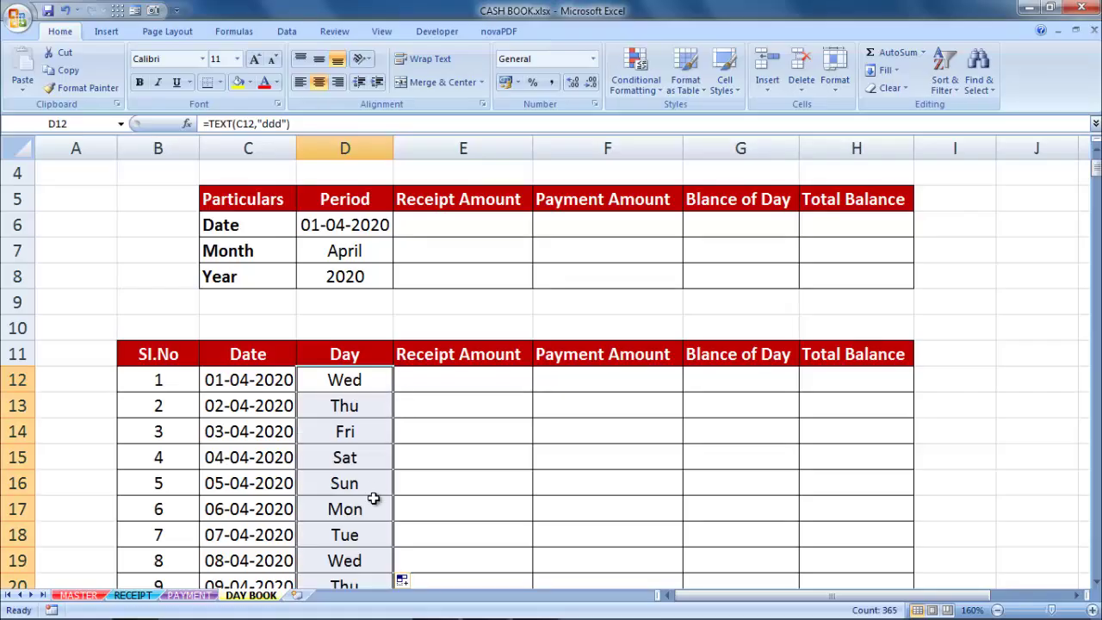
scroll(379, 497, down, 3)
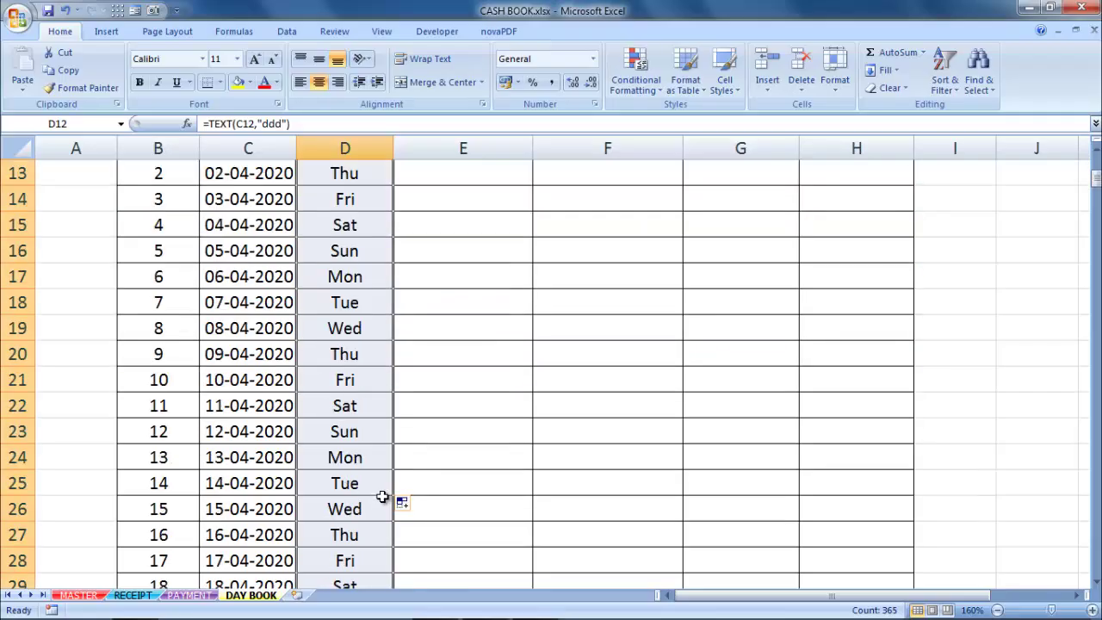
scroll(382, 497, up, 3)
scroll(390, 485, down, 1)
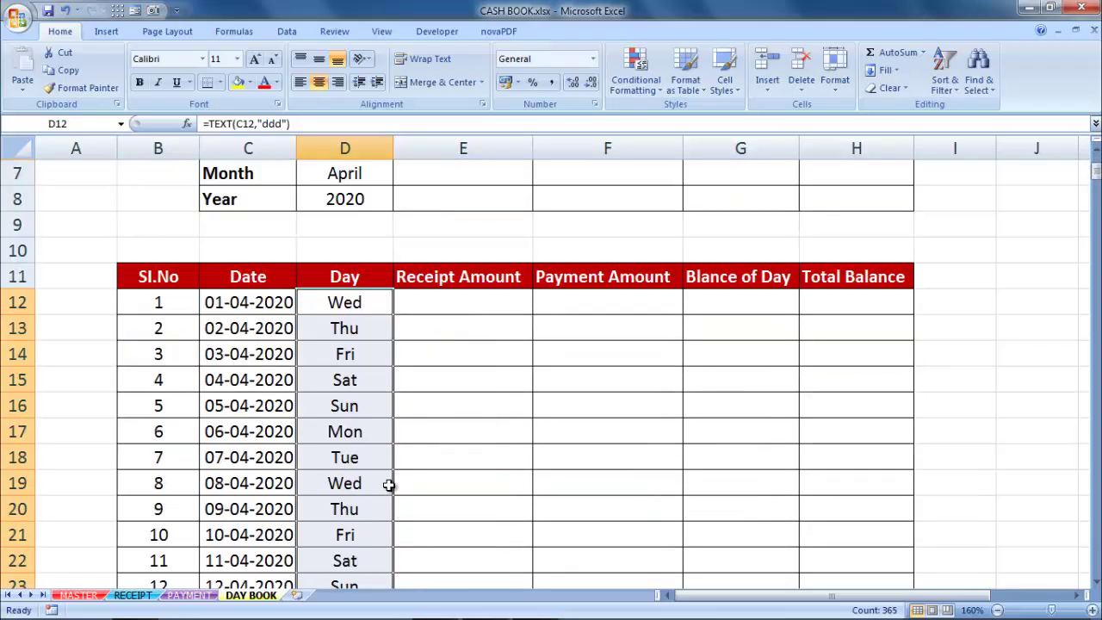
scroll(389, 485, down, 1)
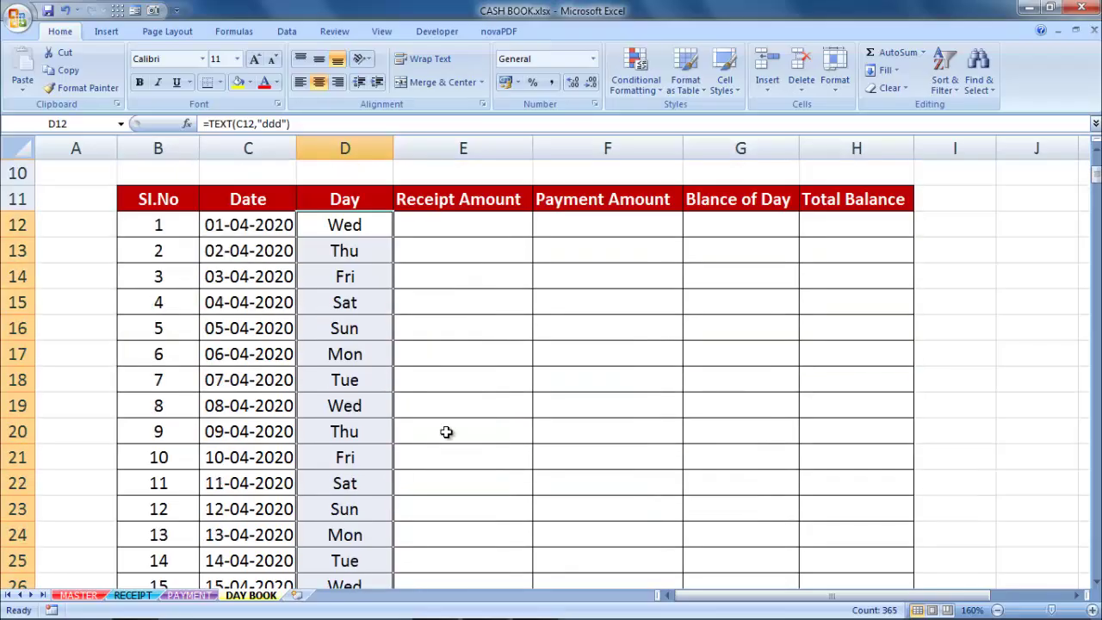
Start a SUMIF in E12 using the RECEIPT sheet's Date column as the range.
click(487, 232)
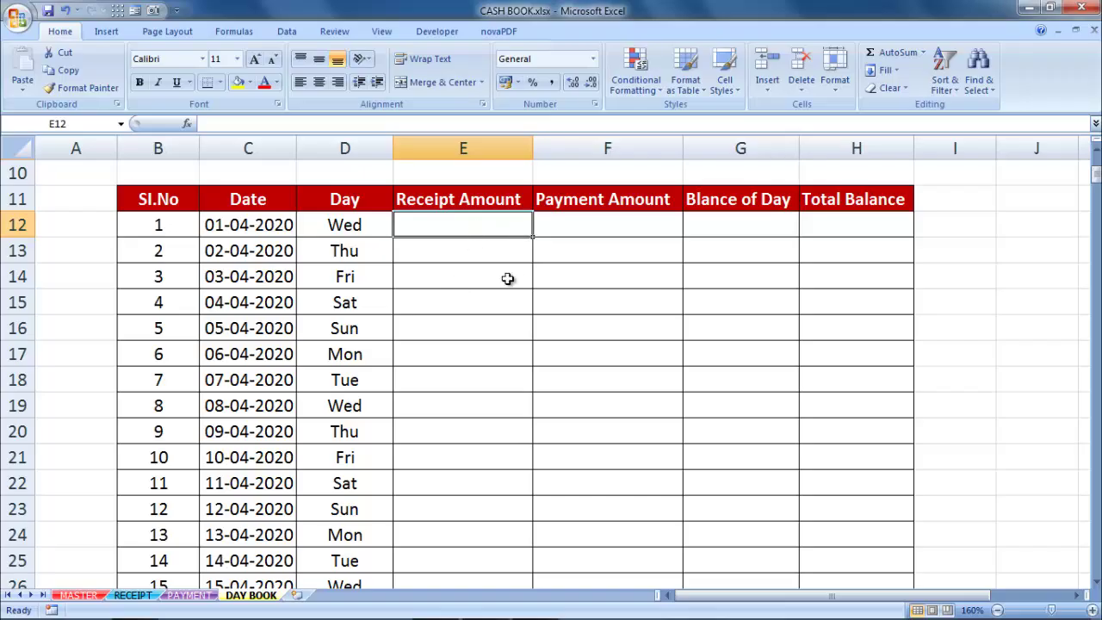
text(=)
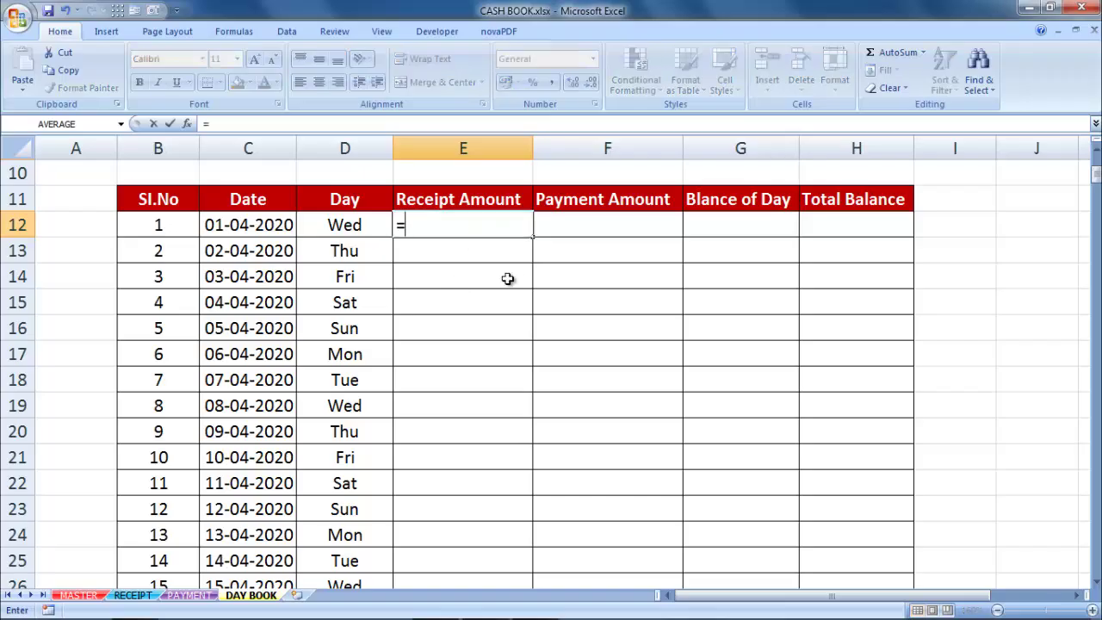
text(sumif)
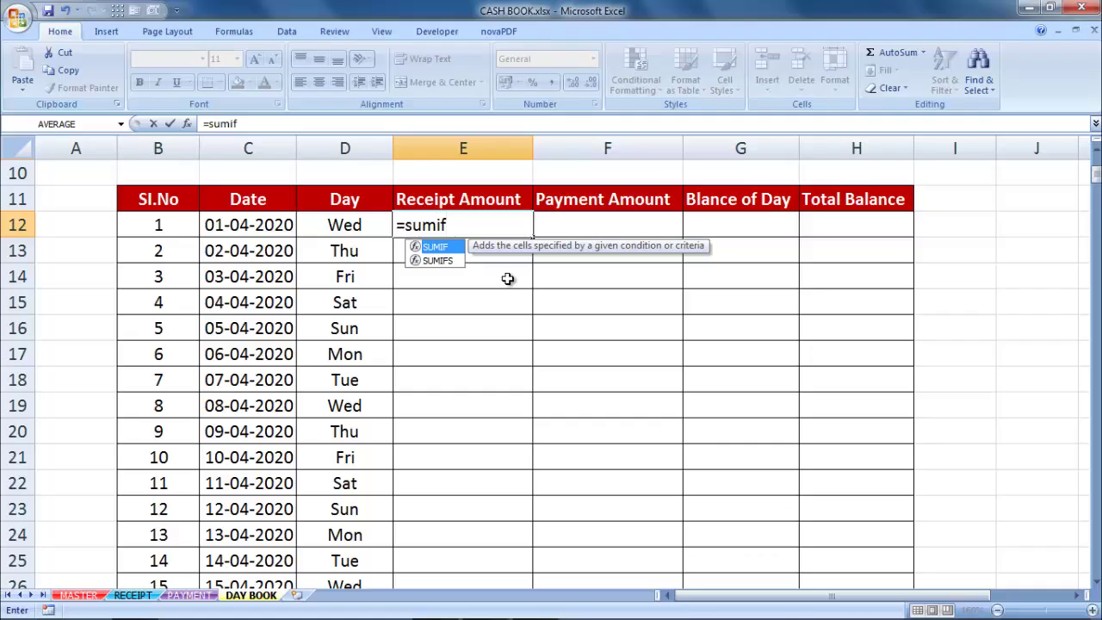
key(Tab)
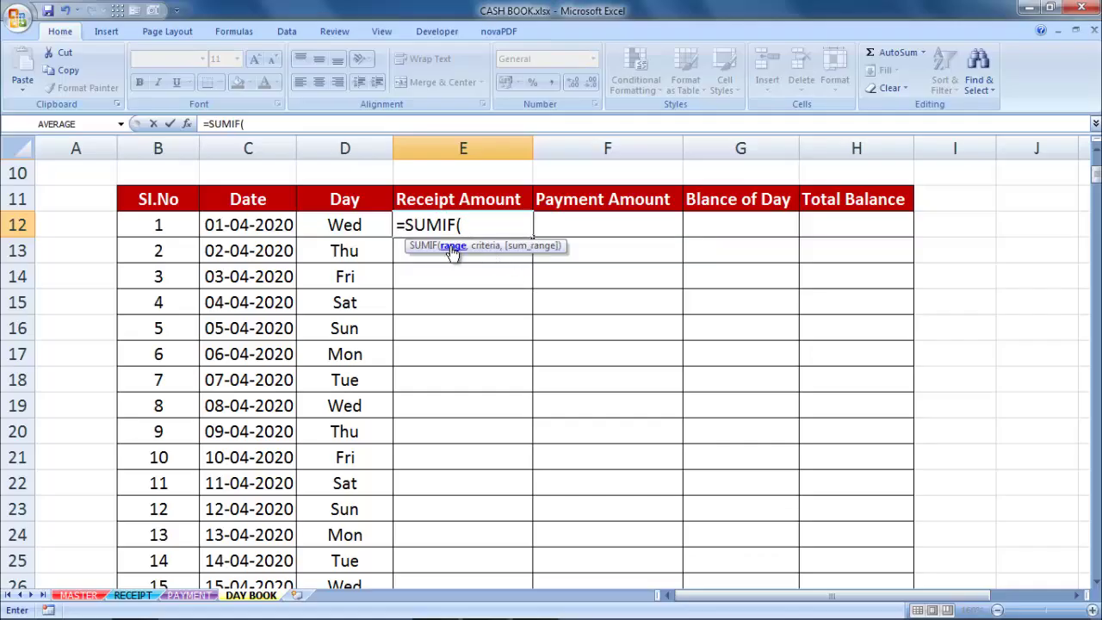
click(144, 600)
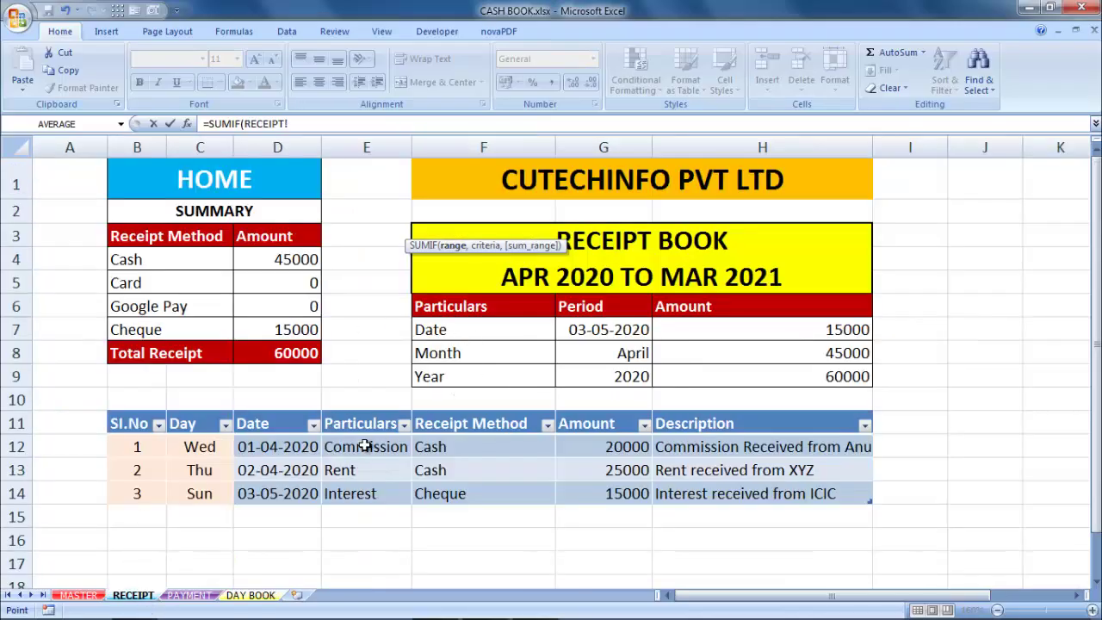
click(302, 447)
drag(302, 447, 303, 484)
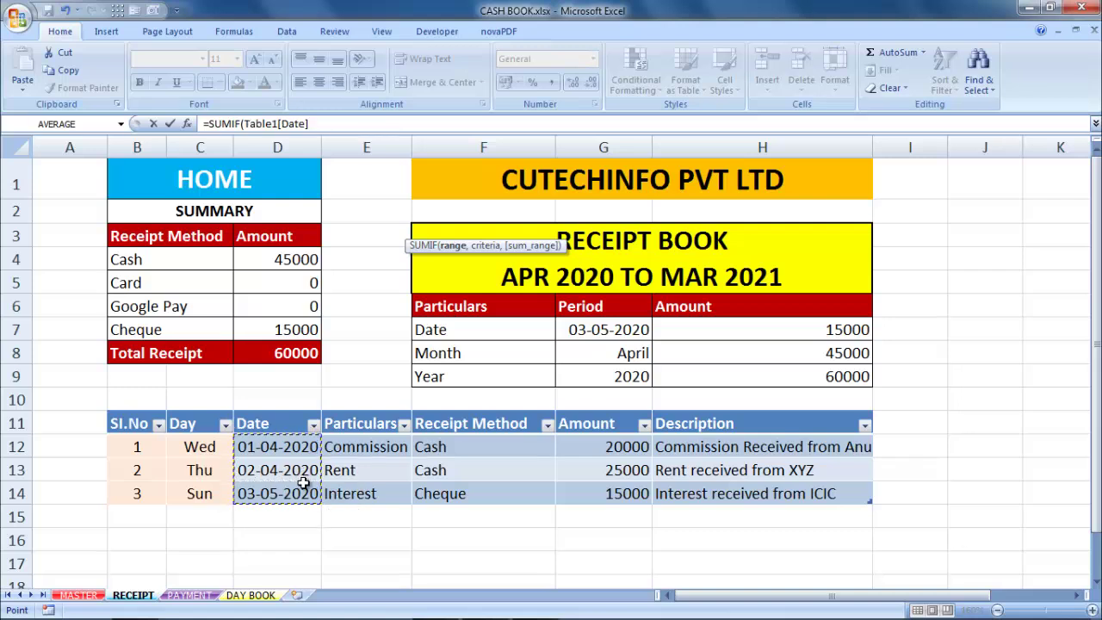
text(,)
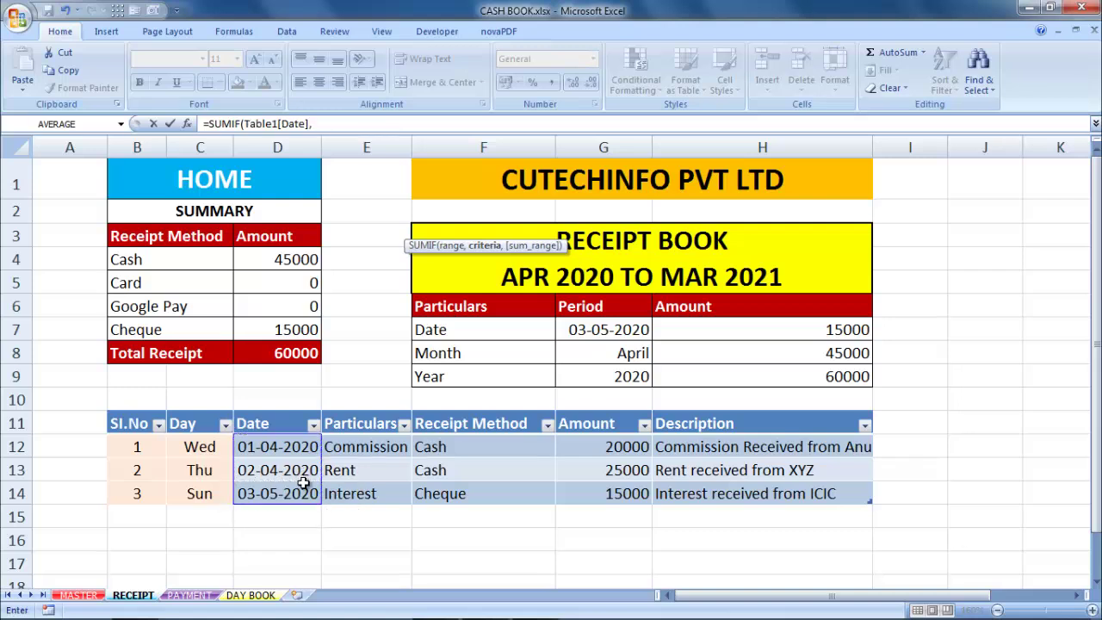
Finish the SUMIF with DAY BOOK C12 as criterion and RECEIPT Amount as sum range, giving 20000.
click(259, 596)
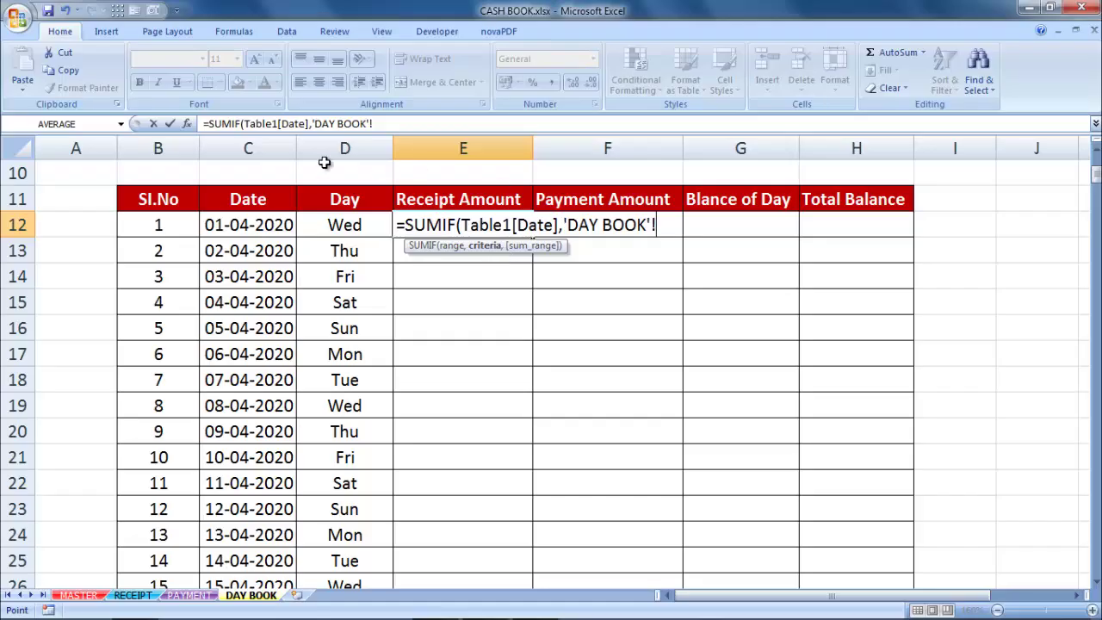
click(242, 225)
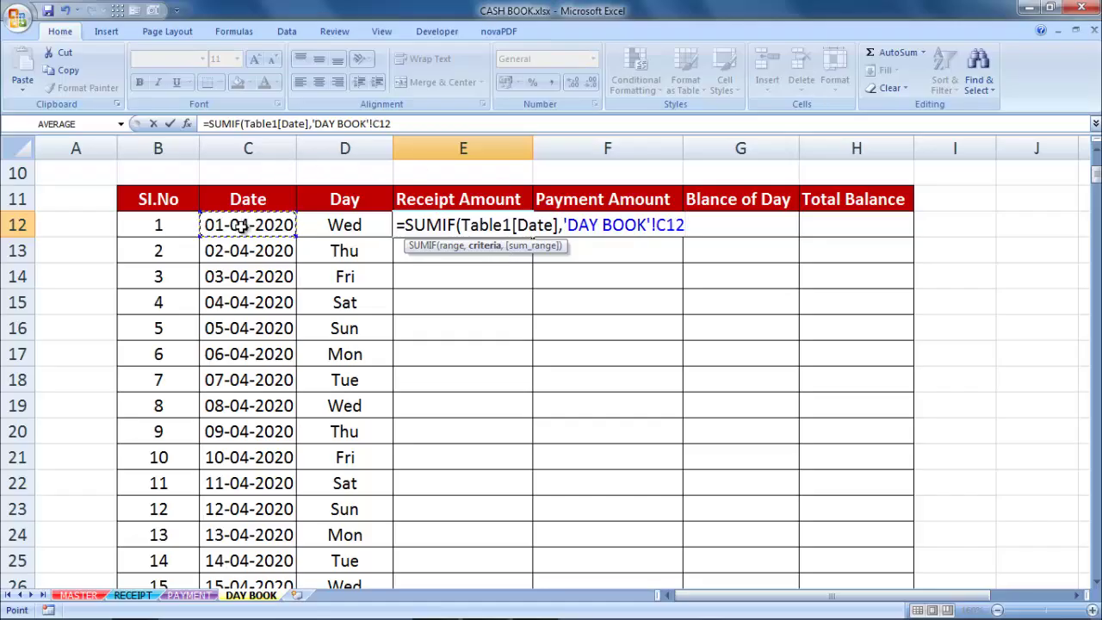
text(,)
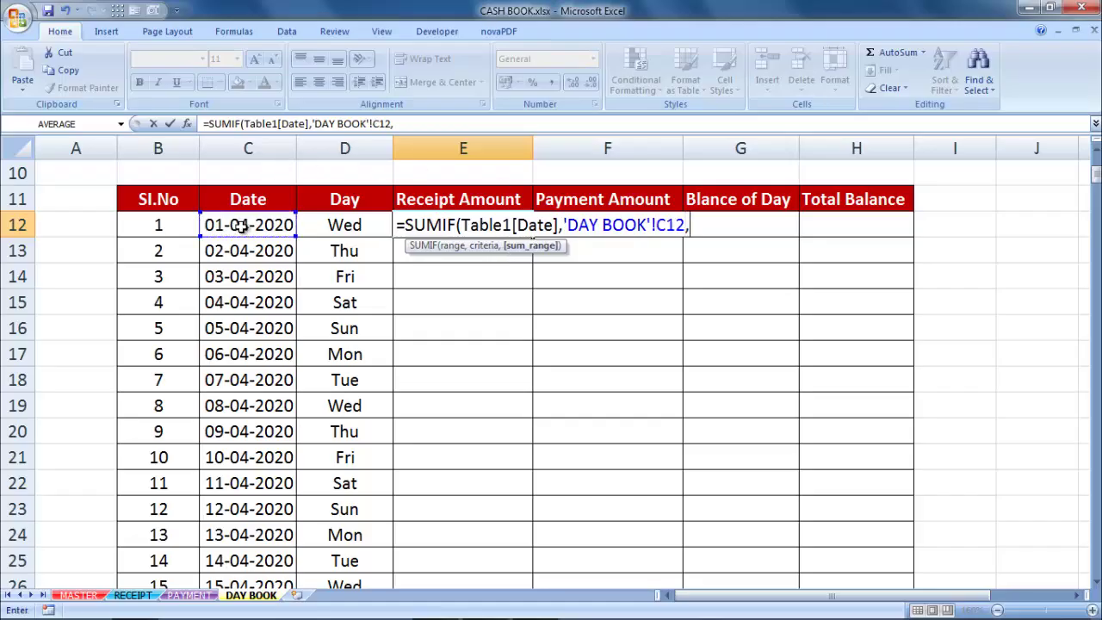
click(133, 595)
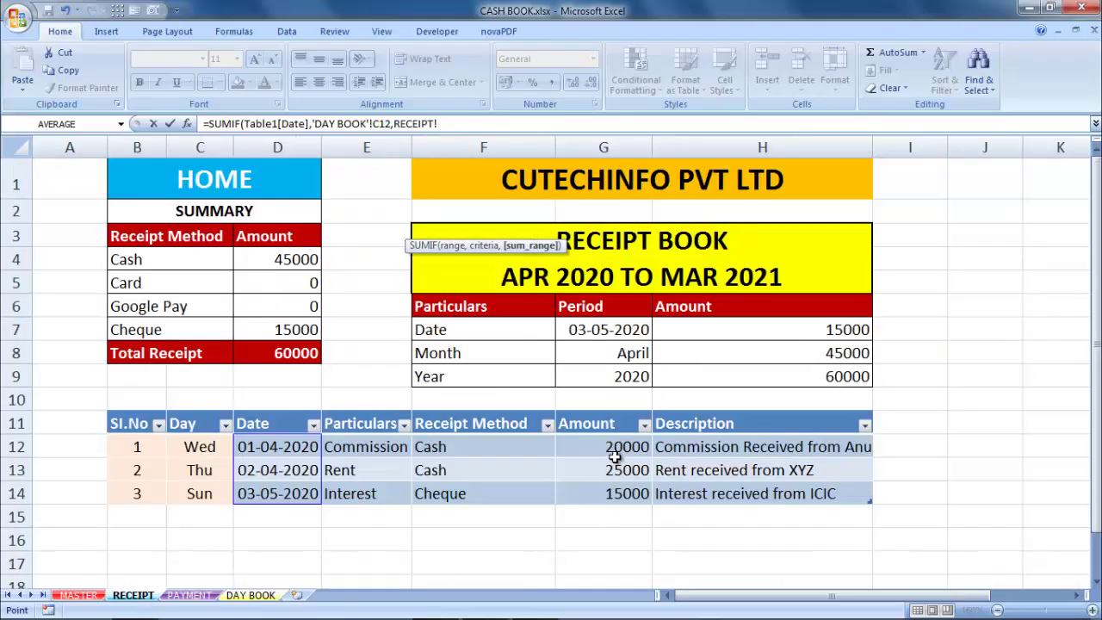
drag(618, 449, 620, 492)
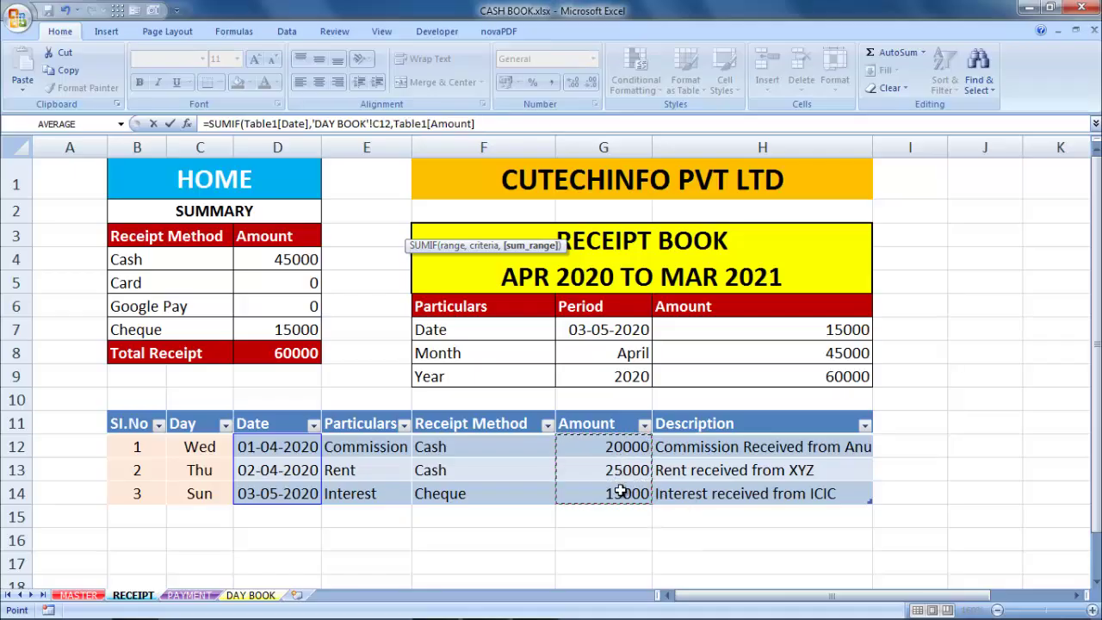
text())
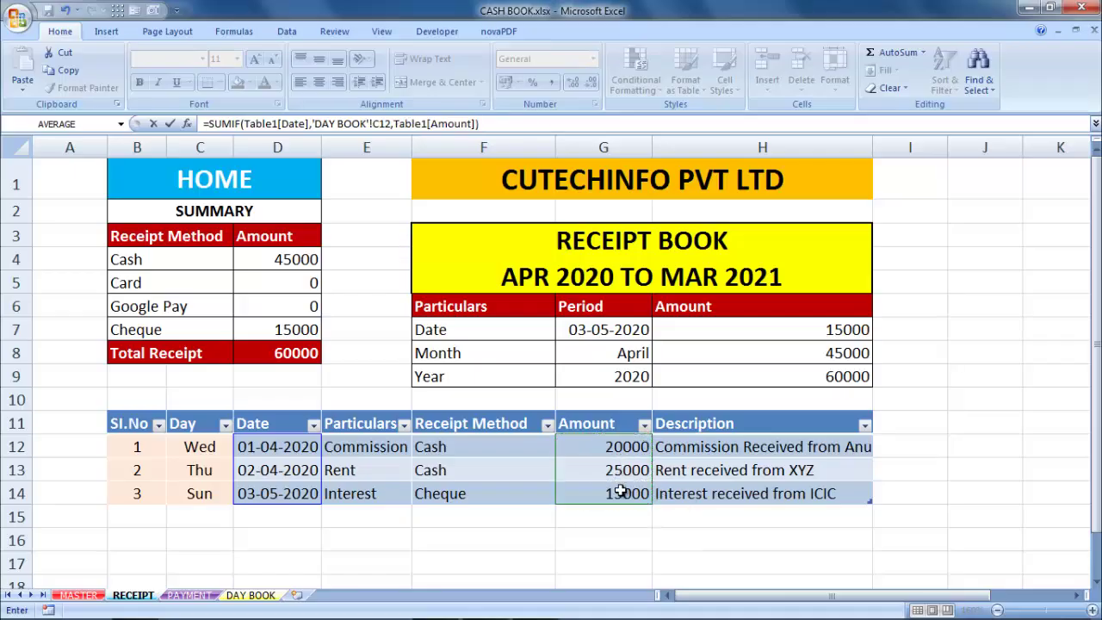
key(Return)
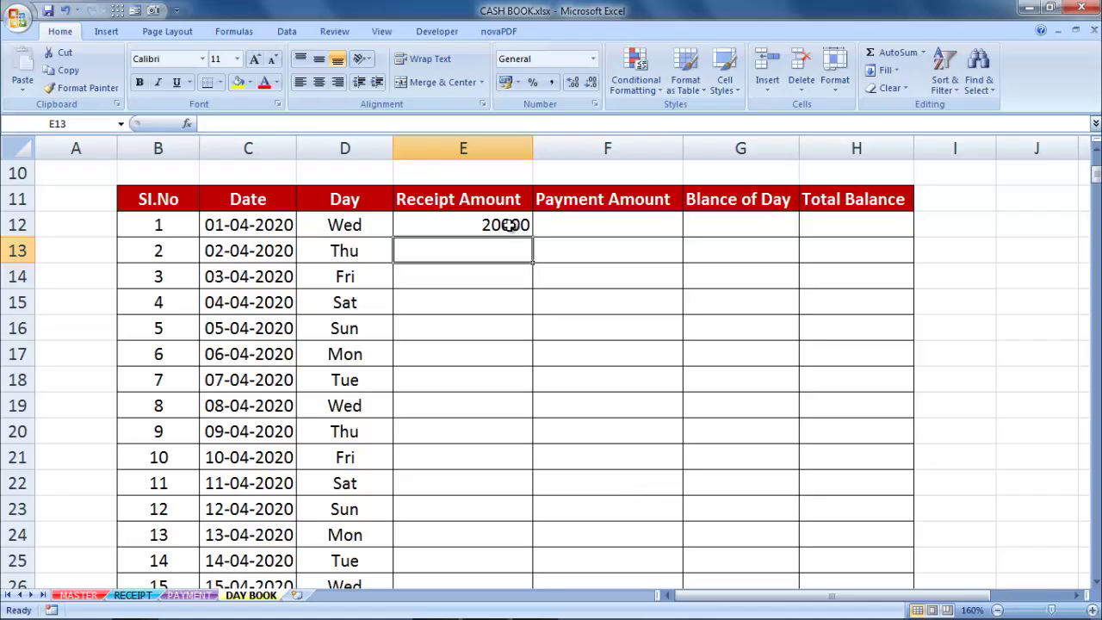
click(509, 225)
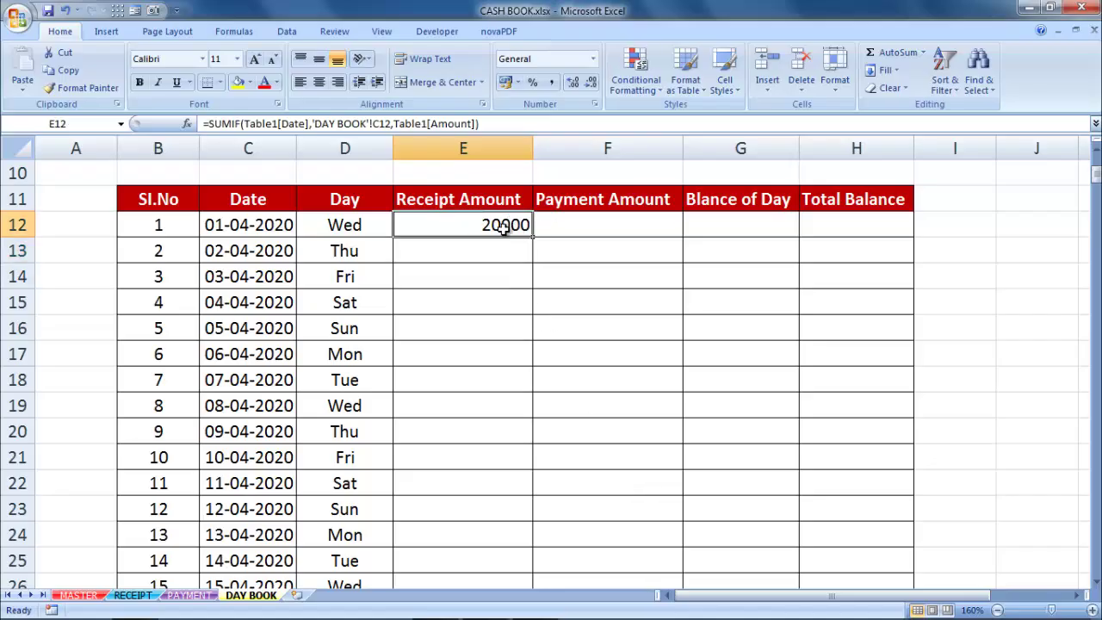
click(145, 596)
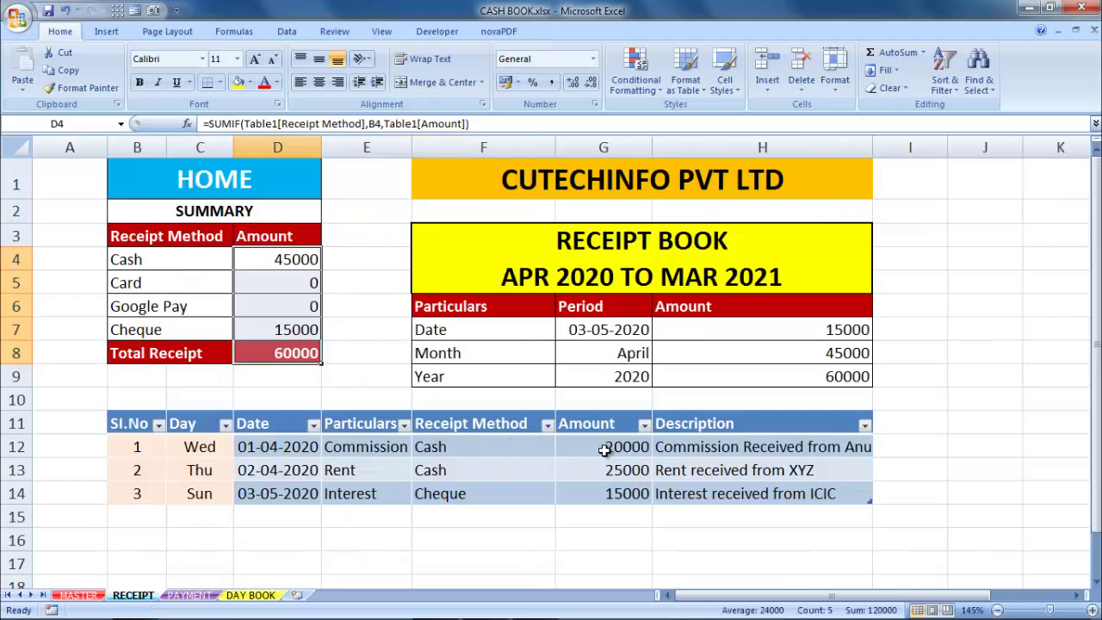
Start a SUMIF in F12 using the PAYMENT sheet's Date column as the range.
click(252, 596)
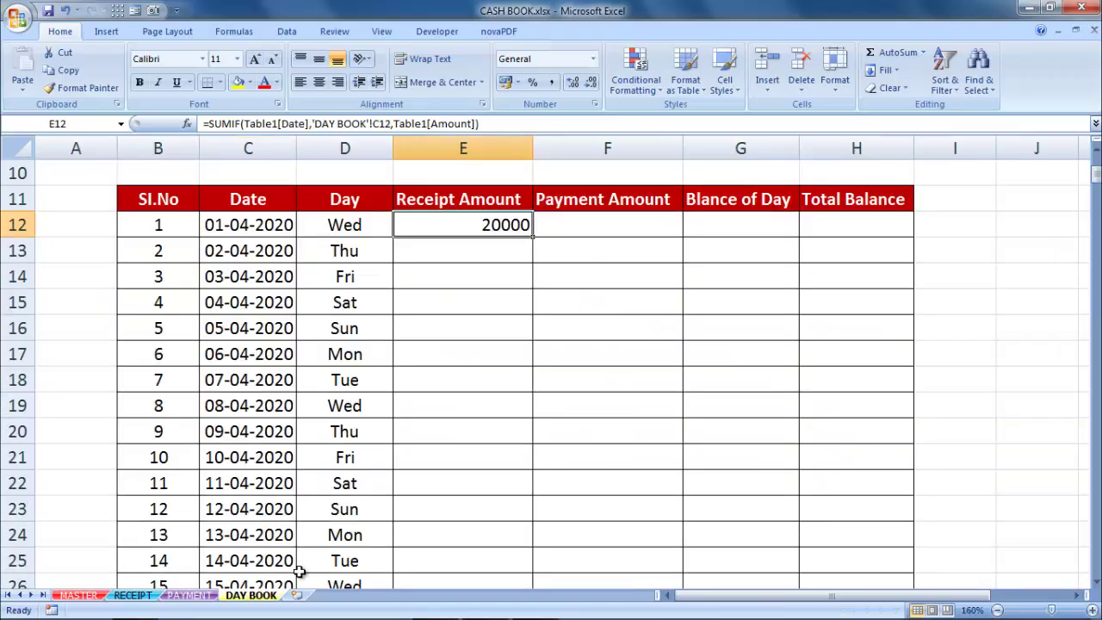
click(627, 228)
text(=)
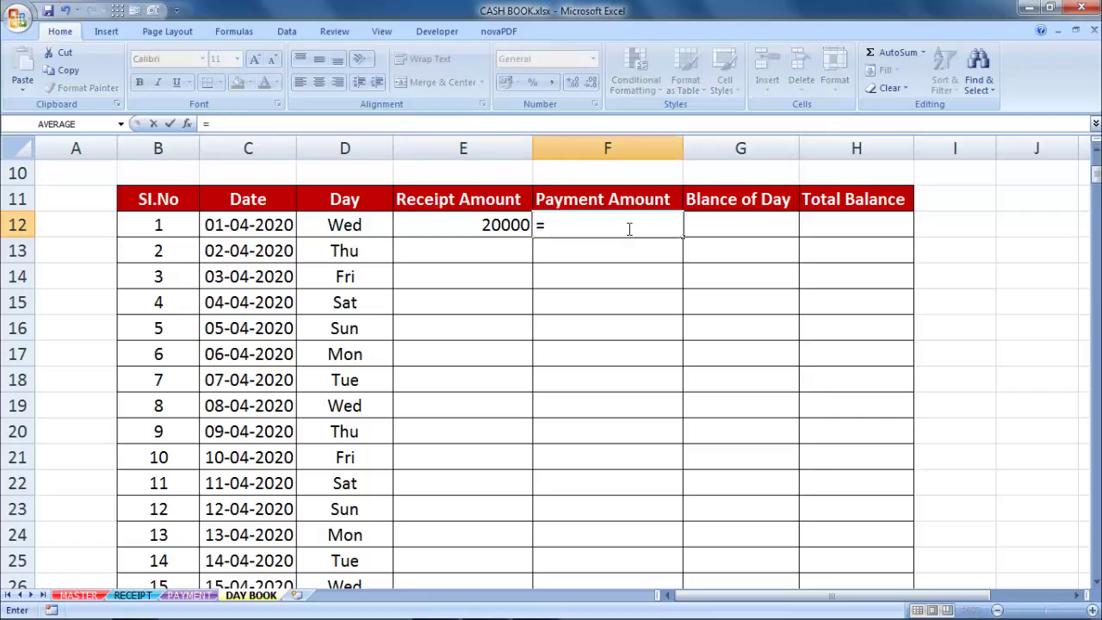
text(sumif)
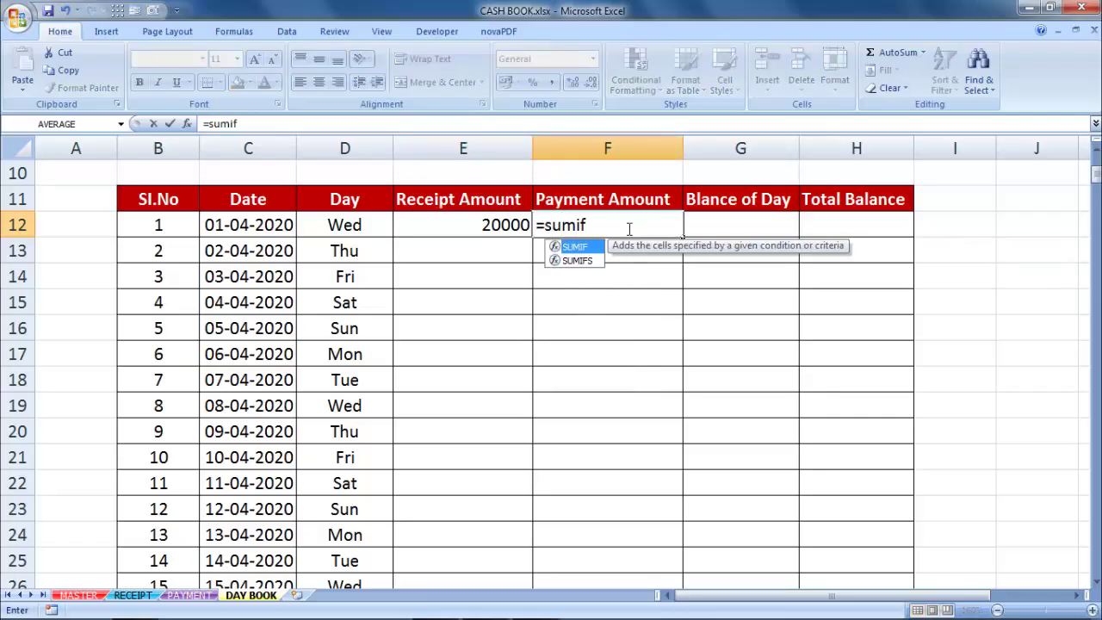
key(Tab)
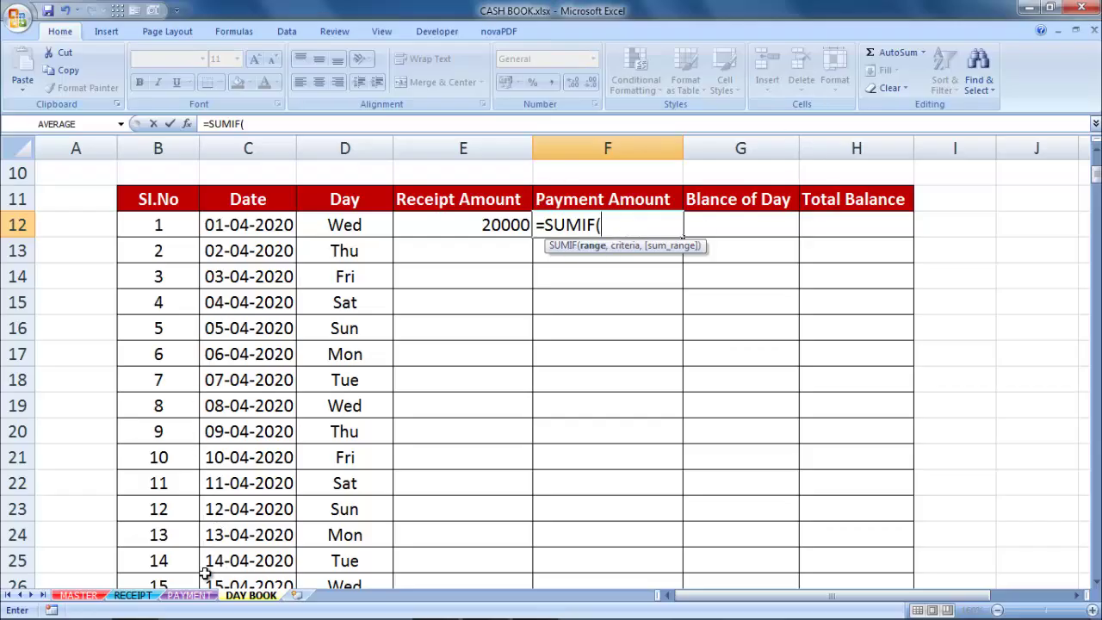
click(189, 595)
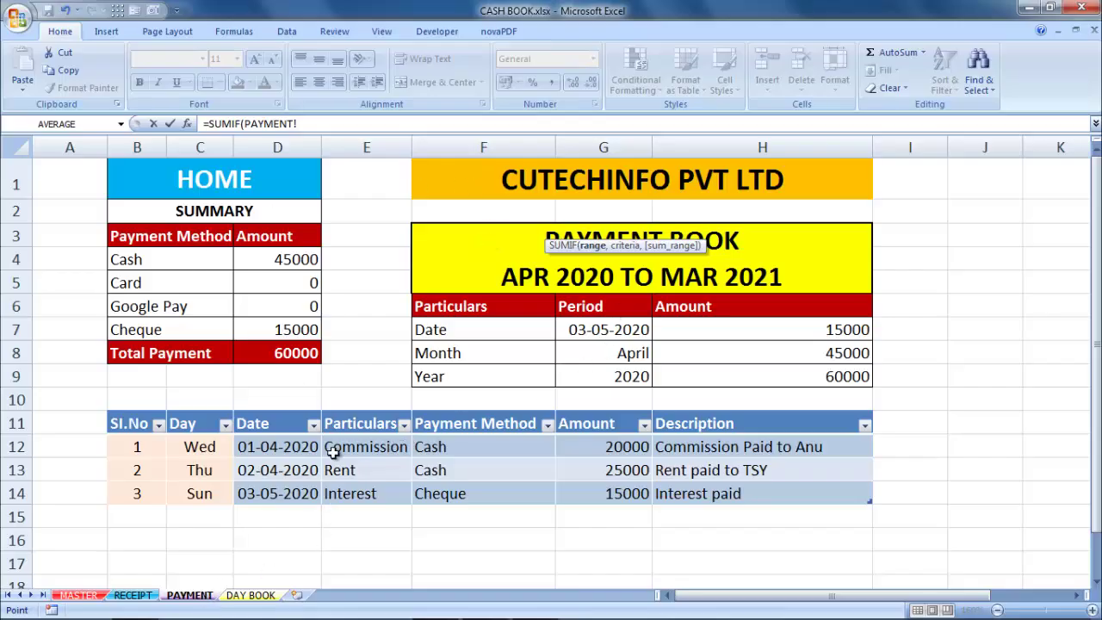
drag(280, 446, 283, 491)
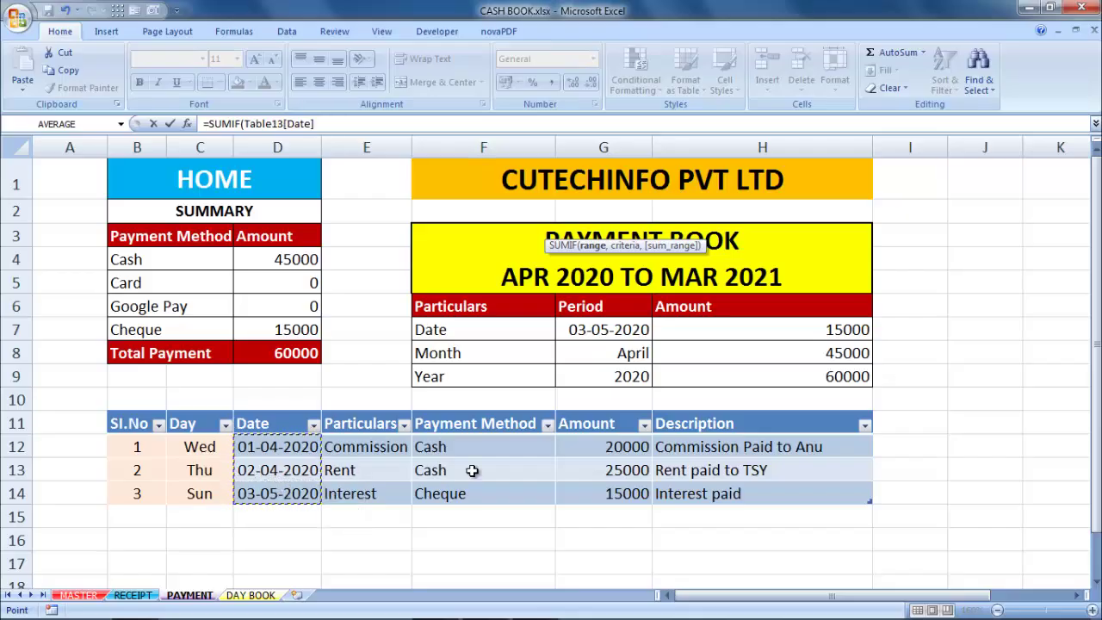
click(328, 123)
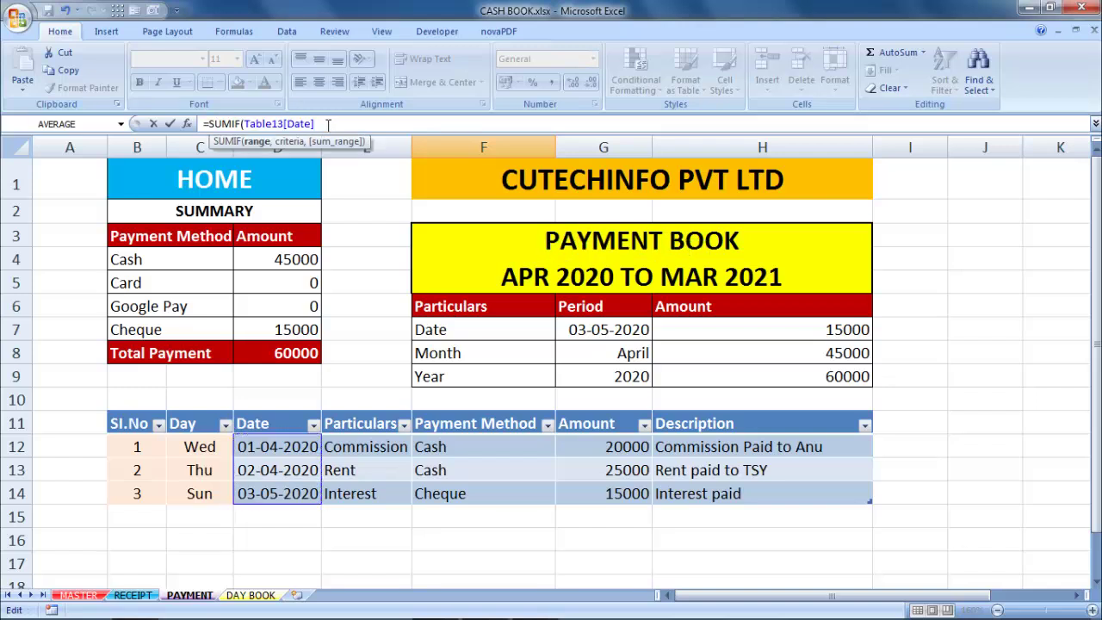
text(,)
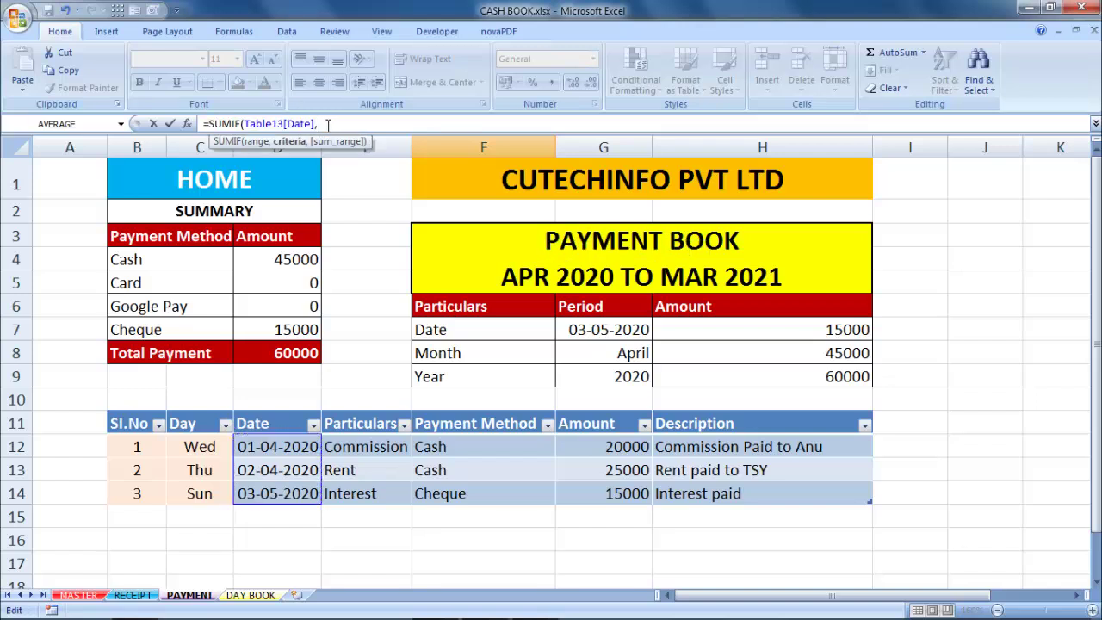
Finish the SUMIF with DAY BOOK C12 as criterion and PAYMENT Amount as sum range.
click(260, 596)
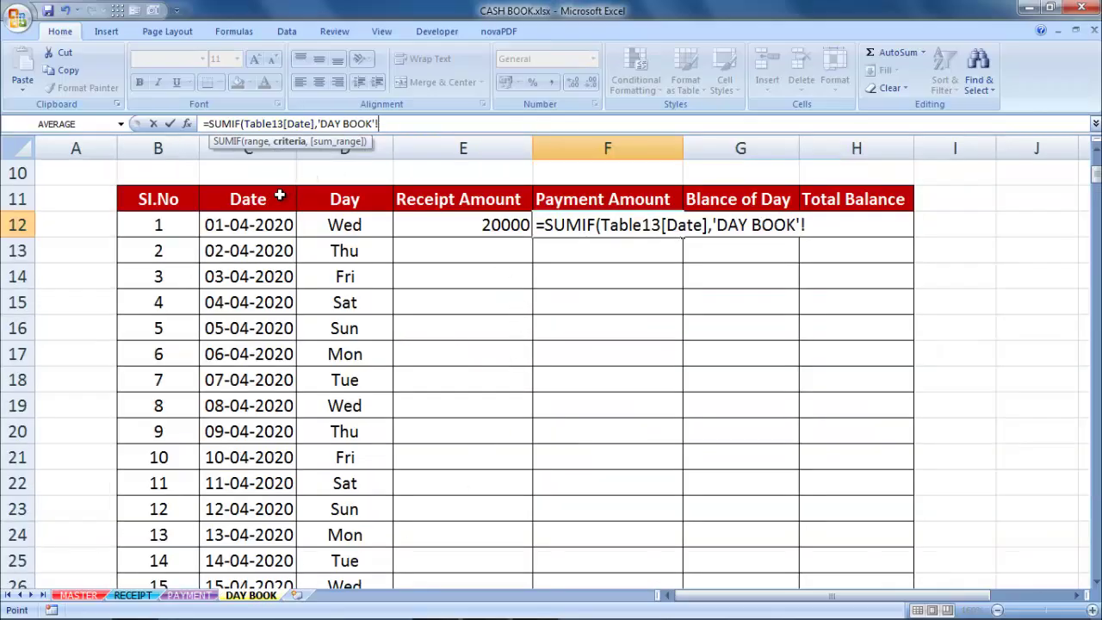
click(265, 224)
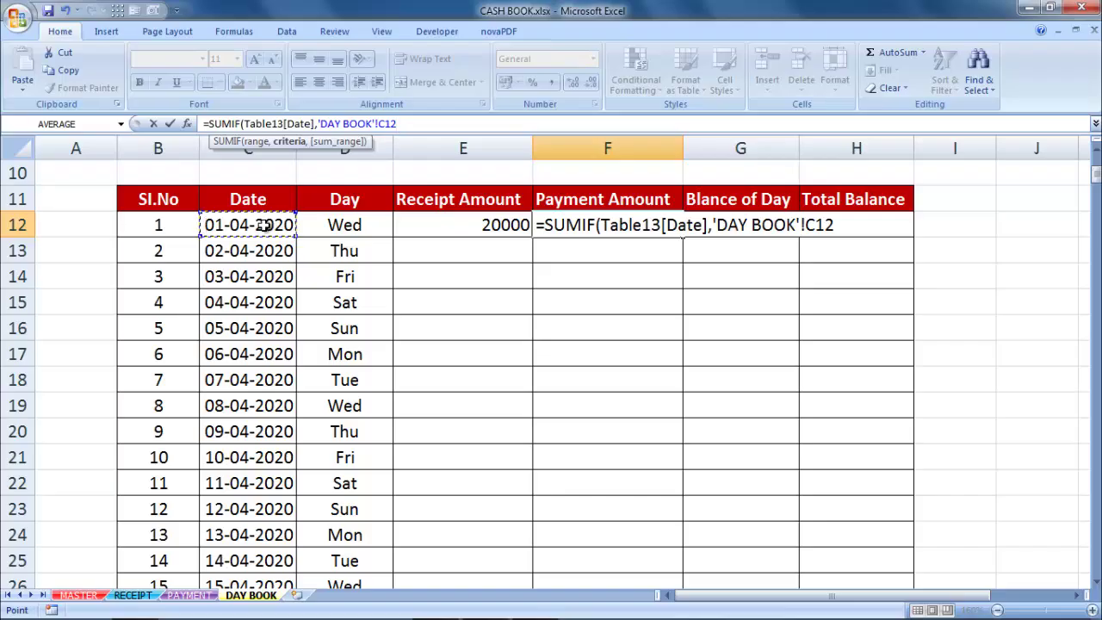
text(,)
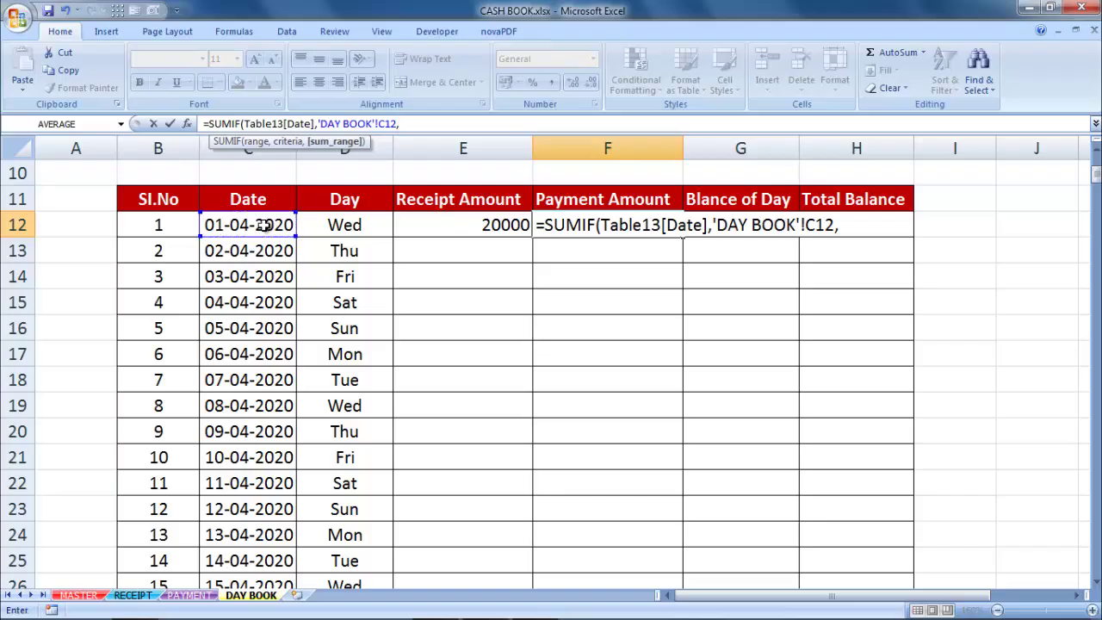
click(207, 595)
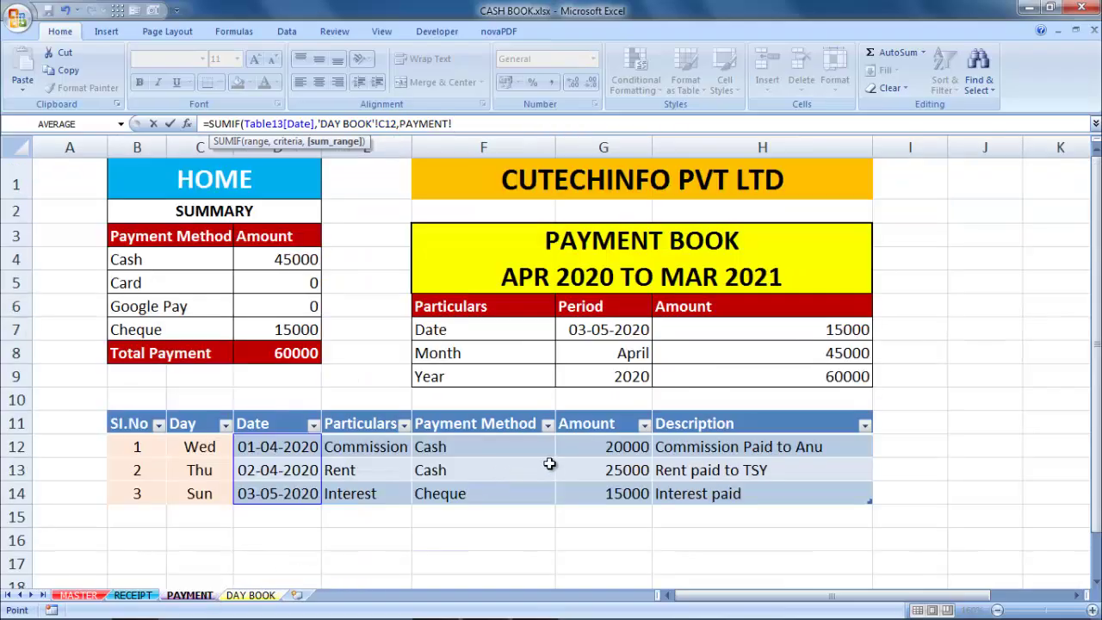
drag(615, 449, 615, 493)
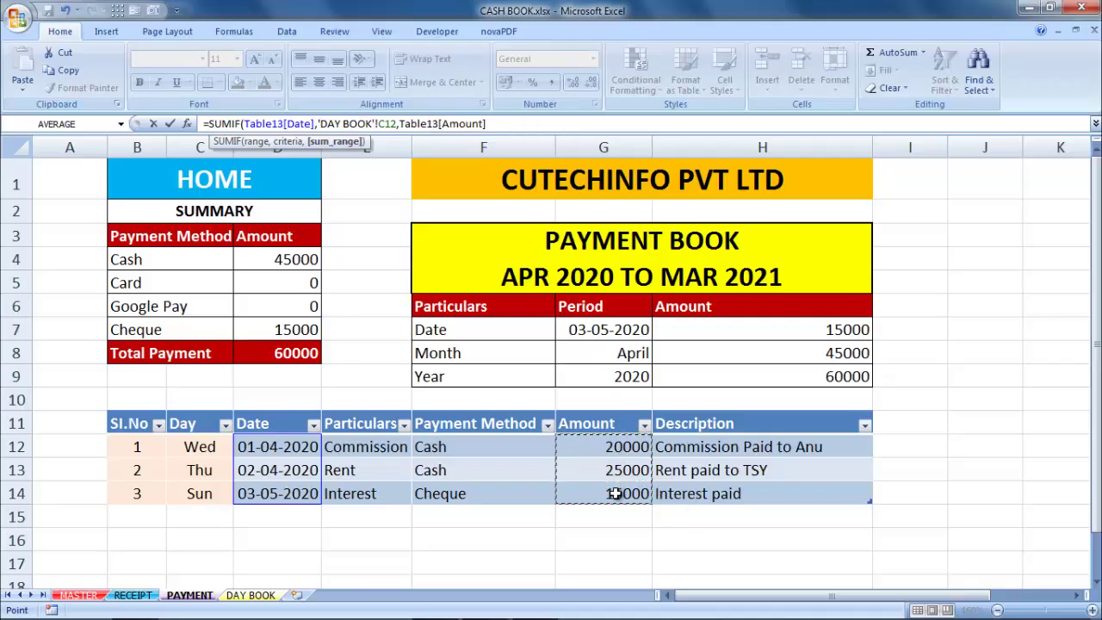
text())
key(Return)
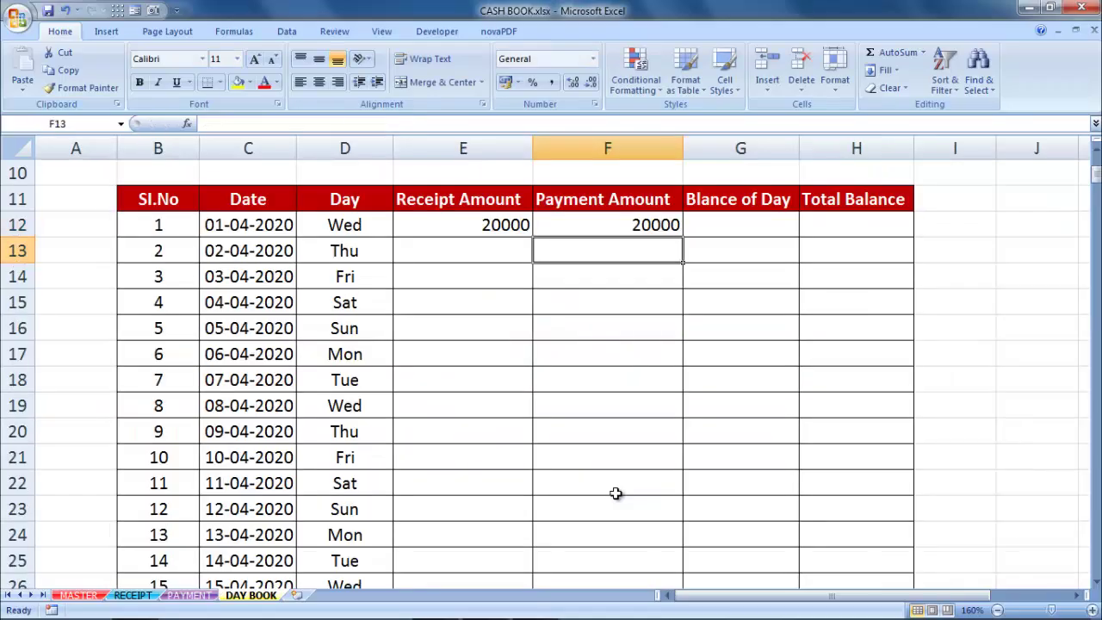
Enter =E12-F12 in G12 for the day's balance, showing 0.
click(666, 226)
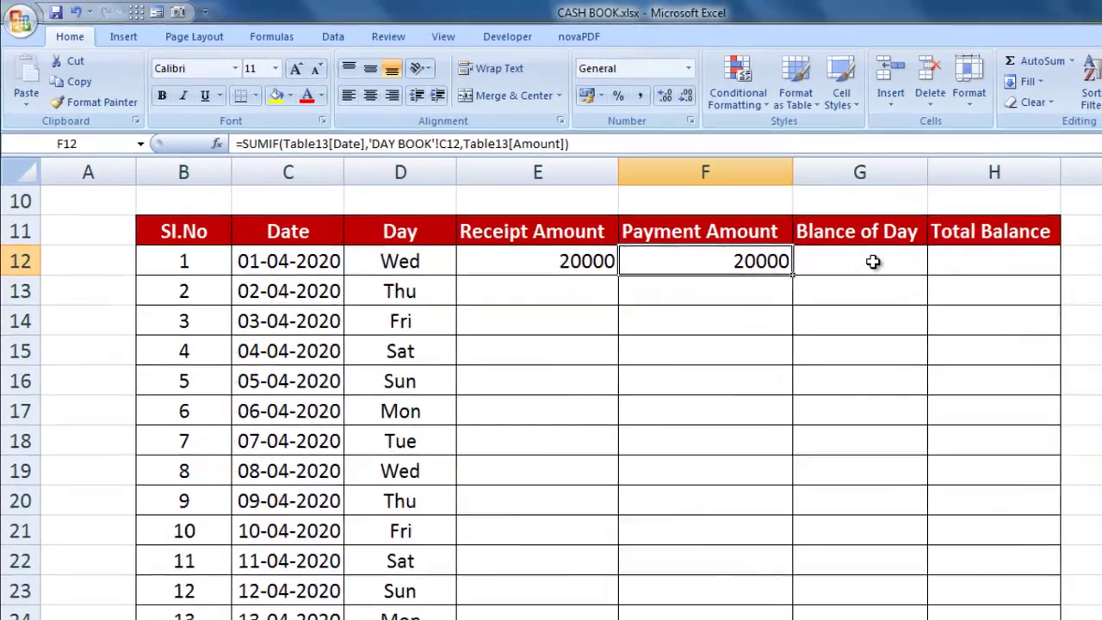
click(873, 262)
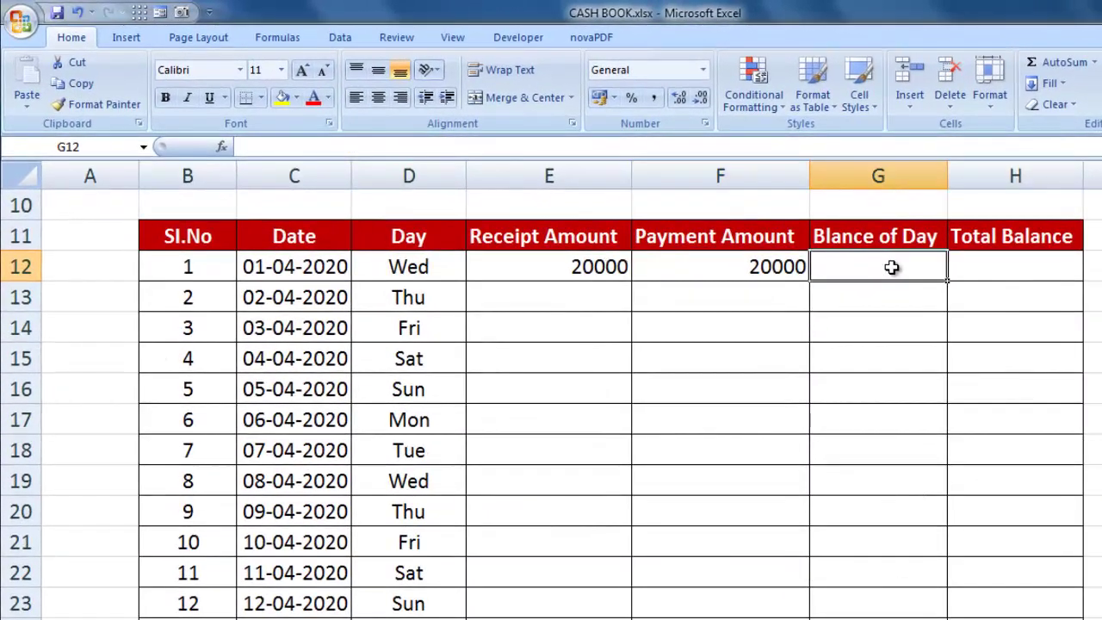
text(=)
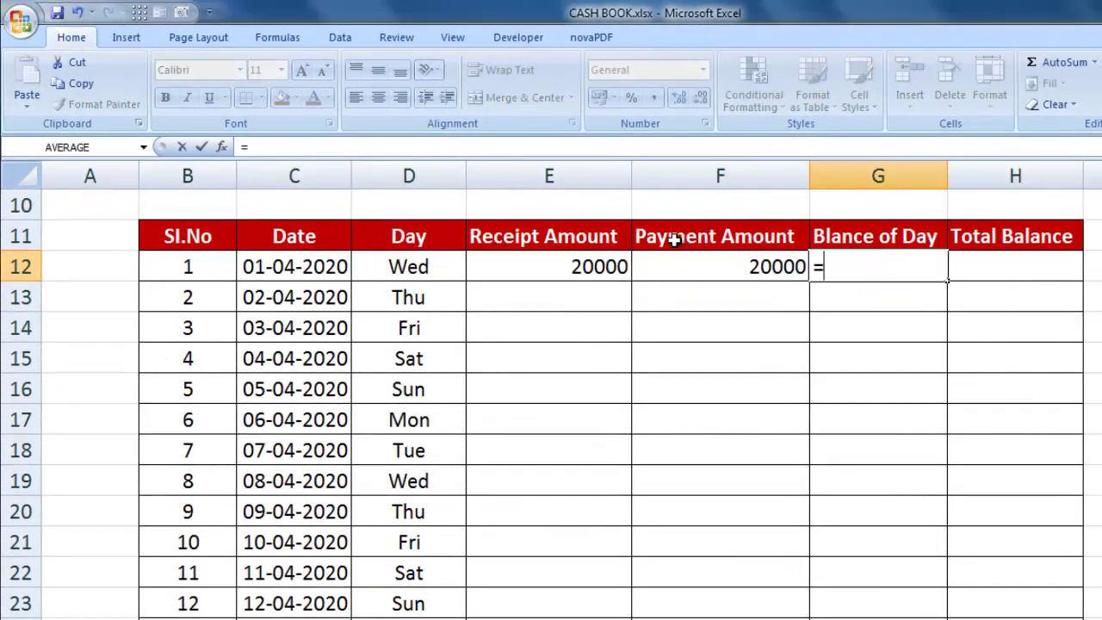
click(600, 263)
text(-)
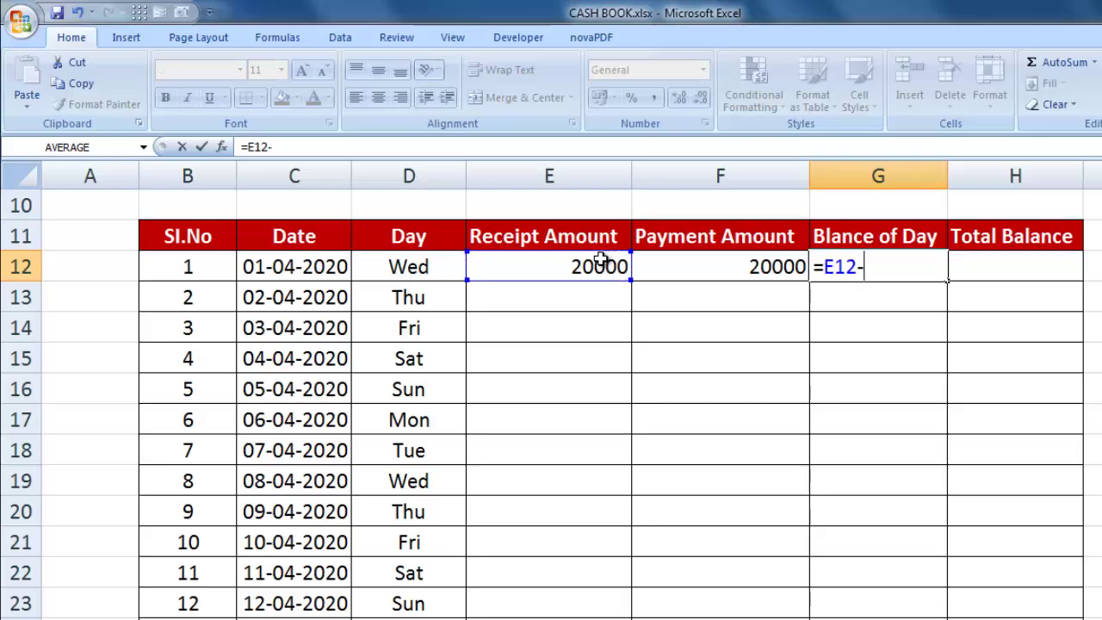
click(742, 268)
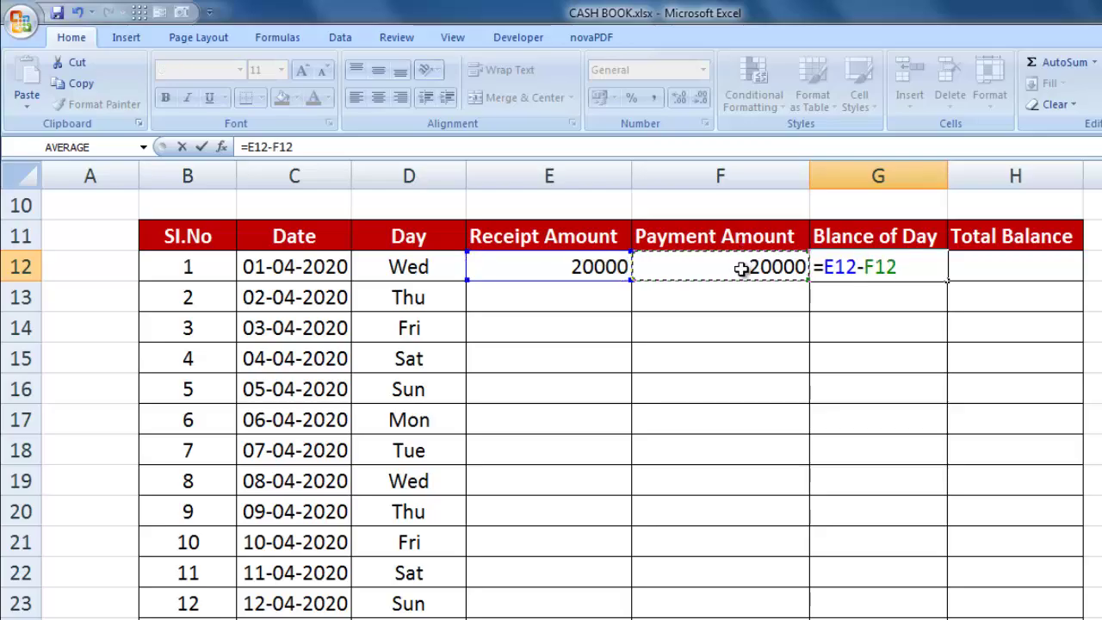
key(Return)
click(865, 266)
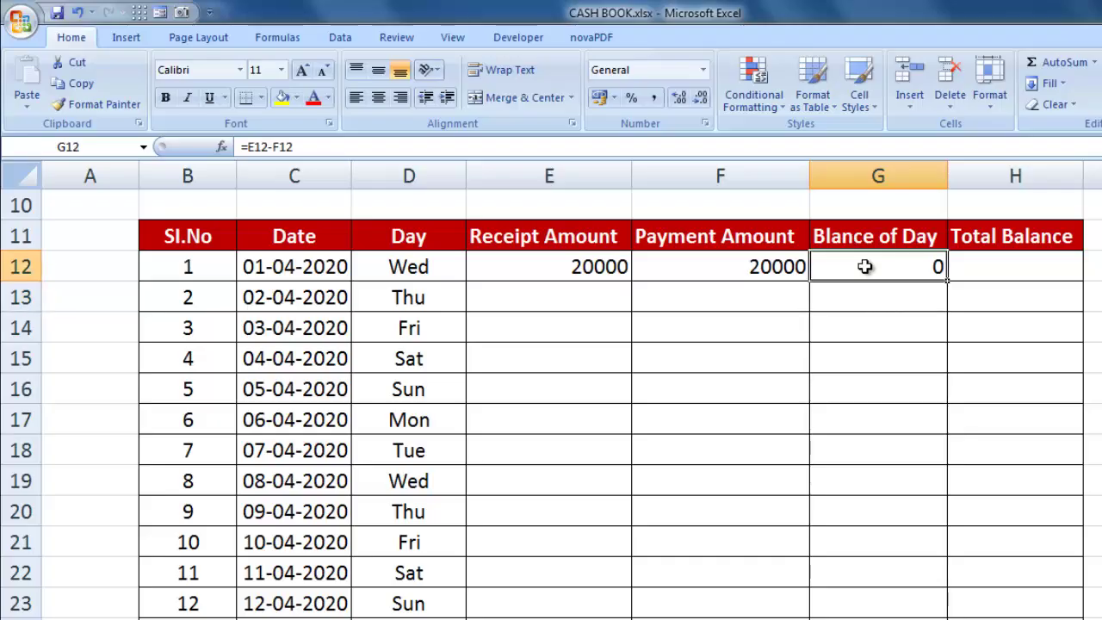
Enter =E12-F12 in H12 as the first Total Balance, showing 0.
click(1023, 268)
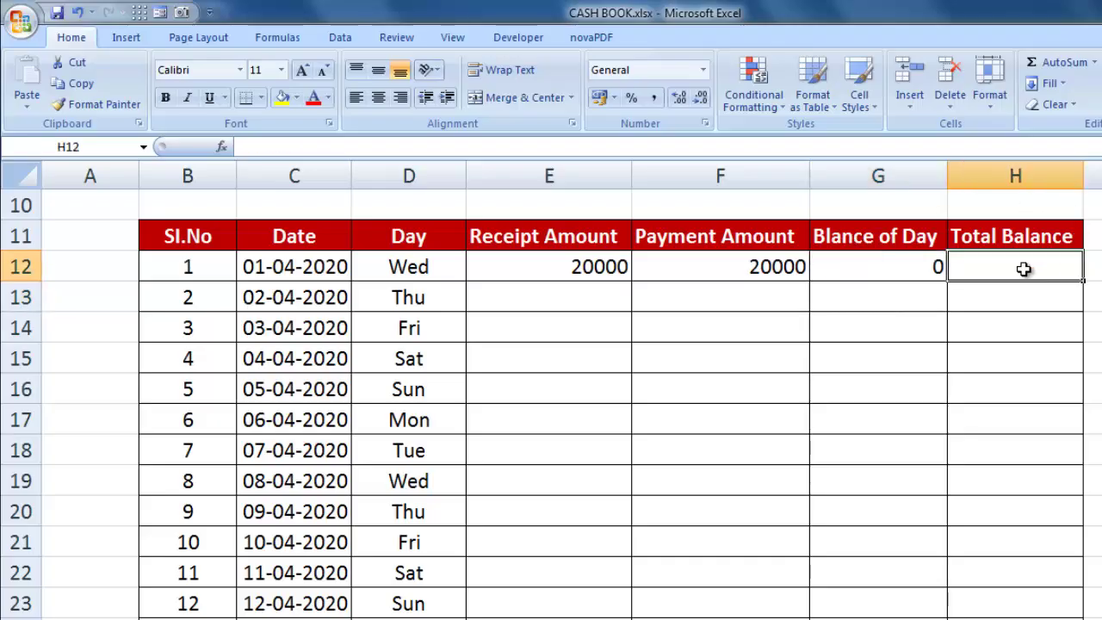
text(=)
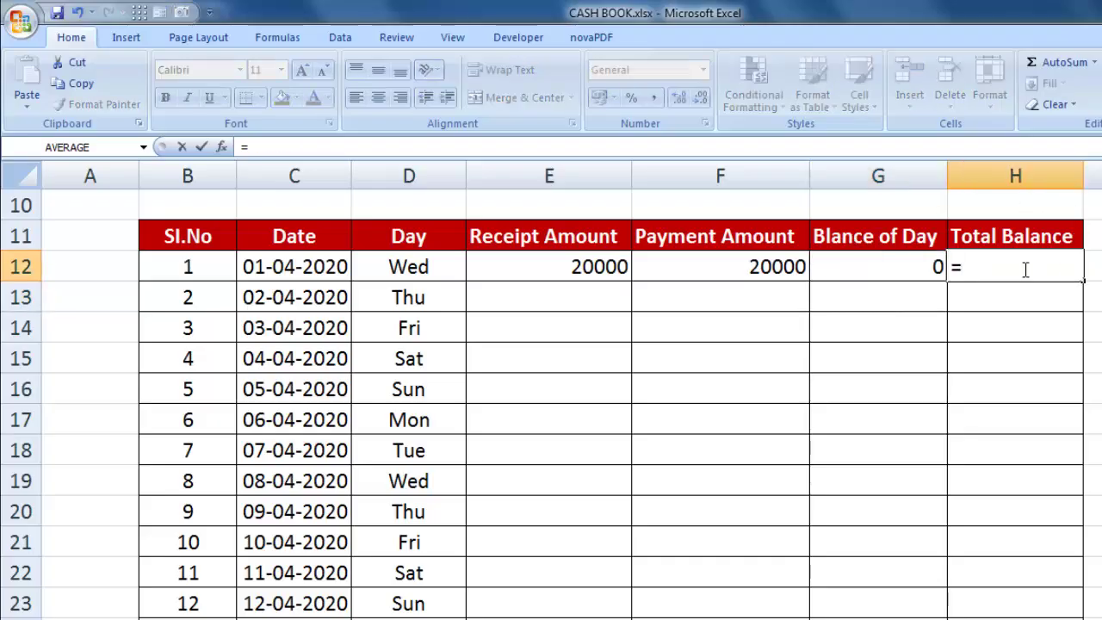
click(596, 268)
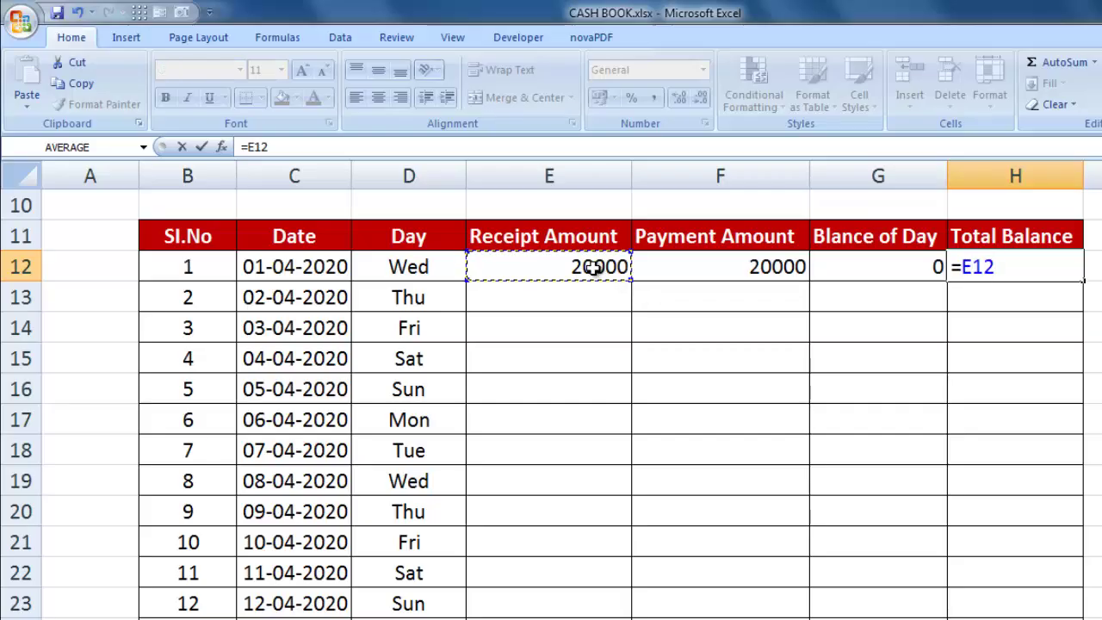
text(-)
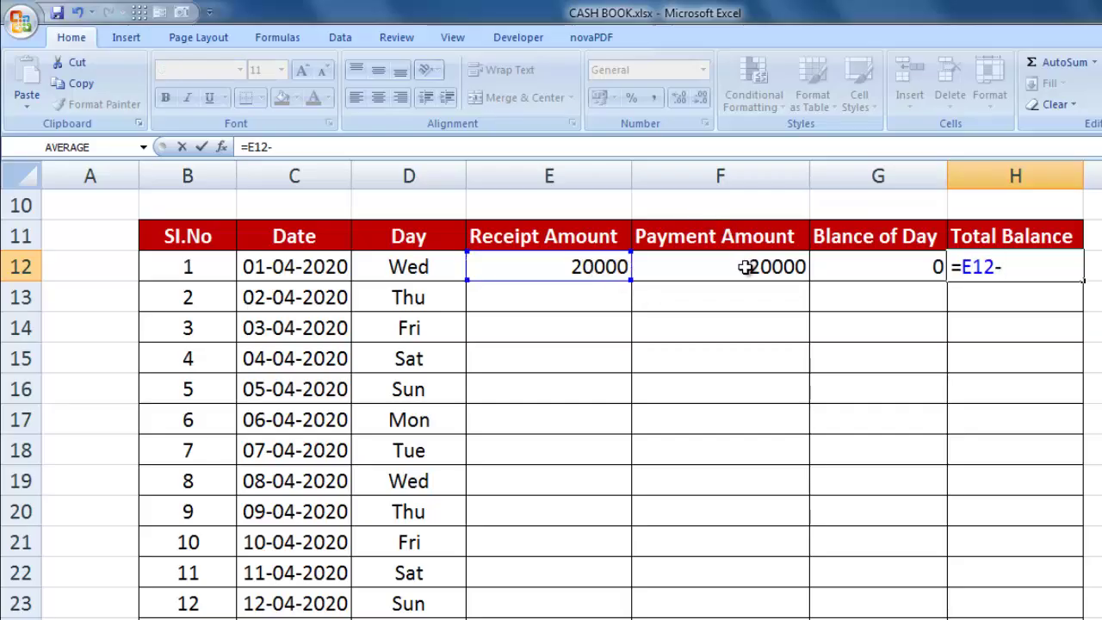
click(746, 267)
key(Return)
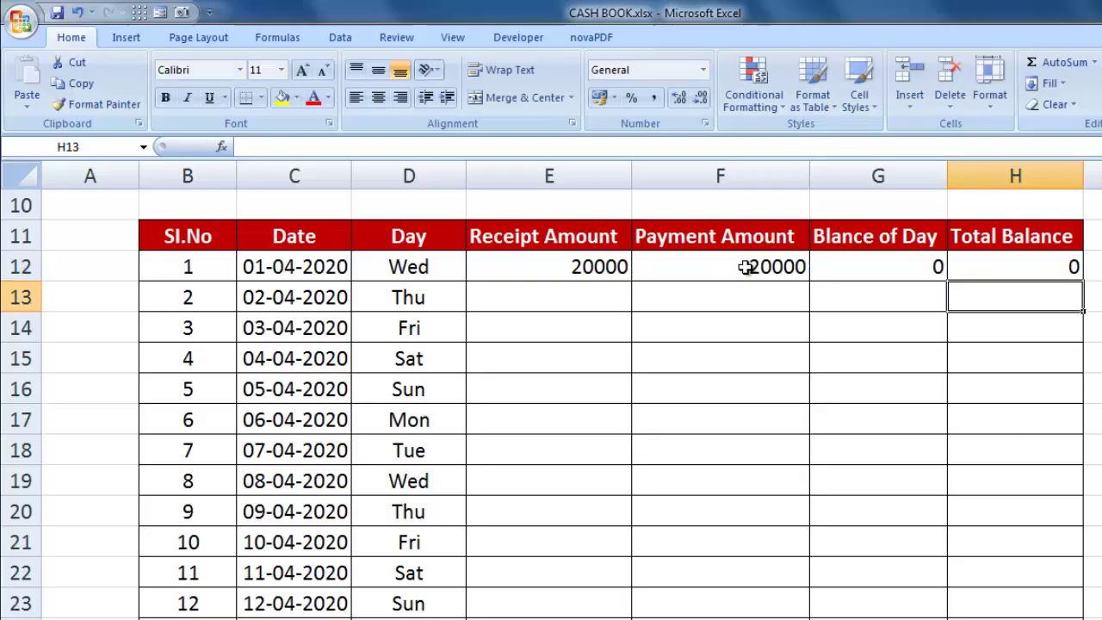
Fill the E12, F12 and G12 formulas down the Receipt, Payment and Blance of Day columns.
click(600, 268)
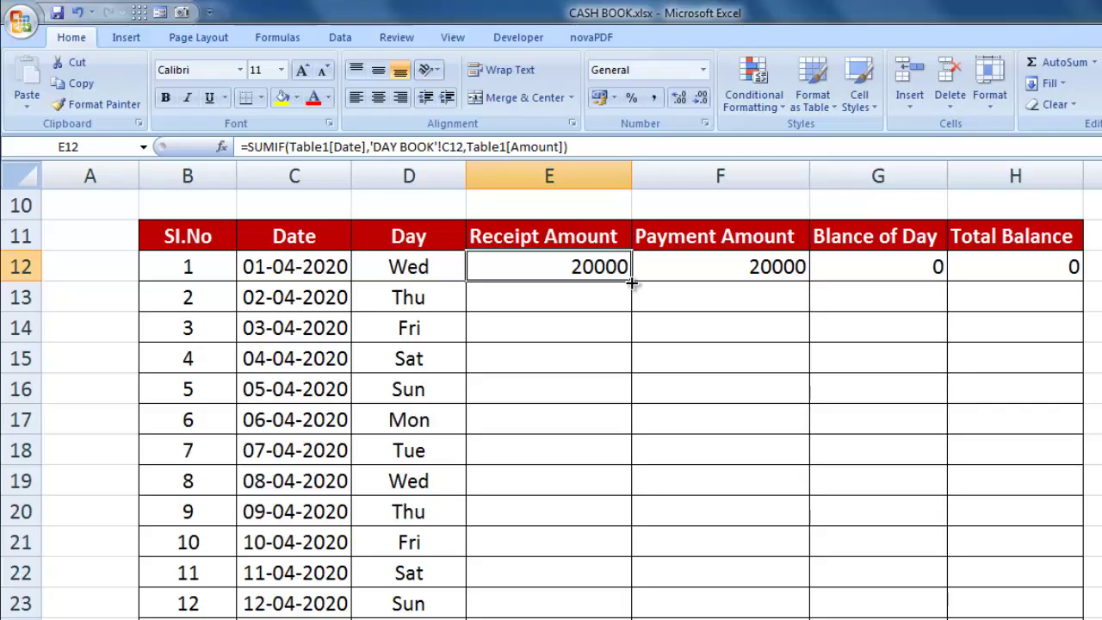
double_click(630, 282)
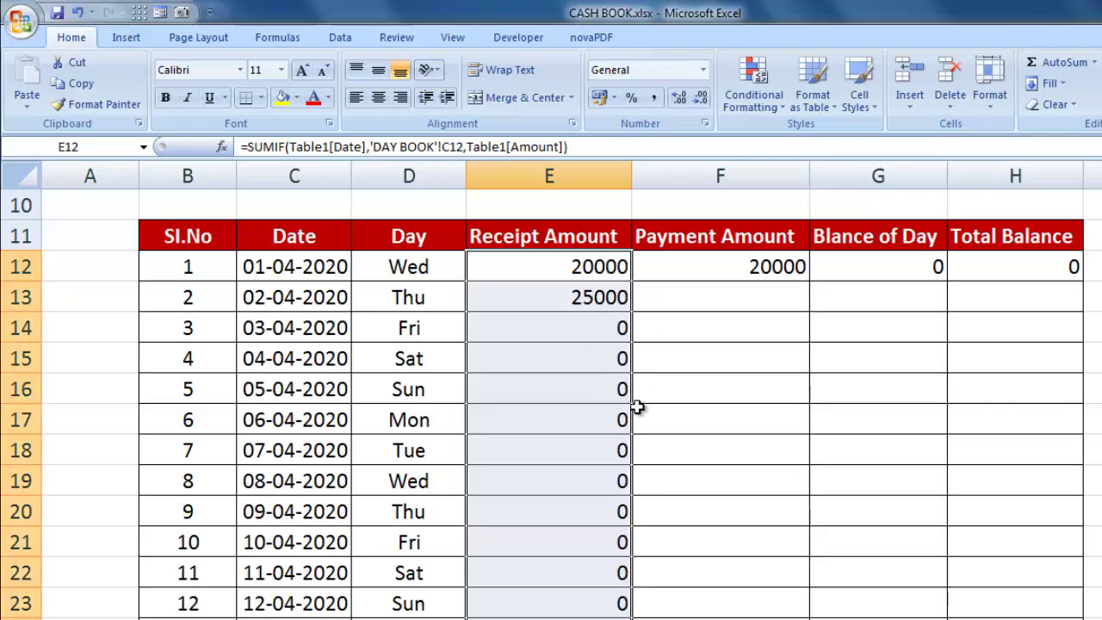
click(763, 269)
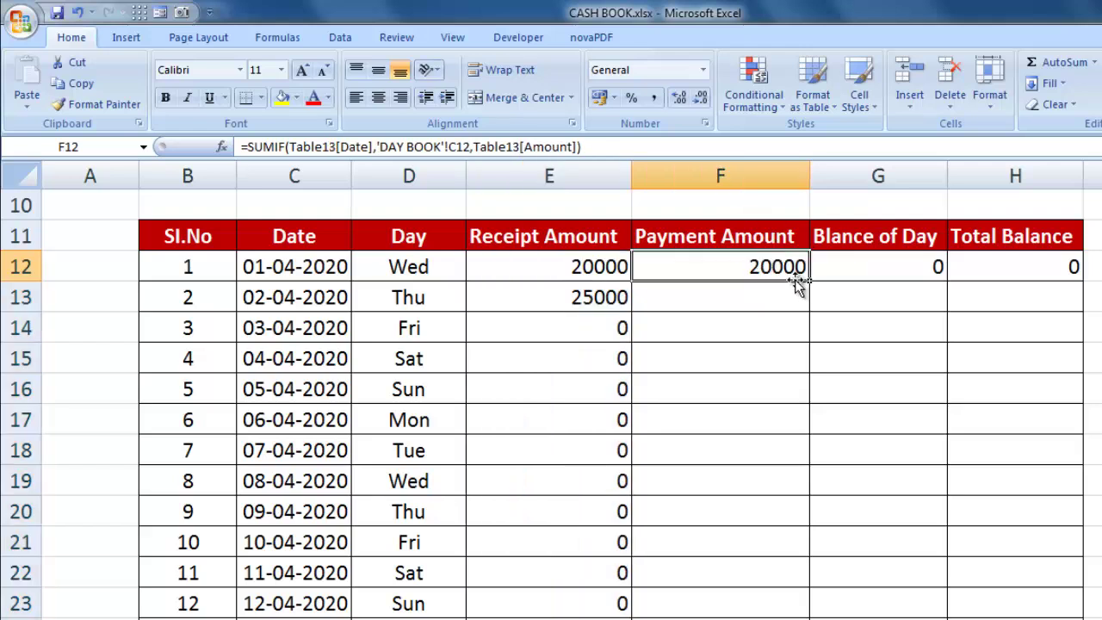
double_click(809, 281)
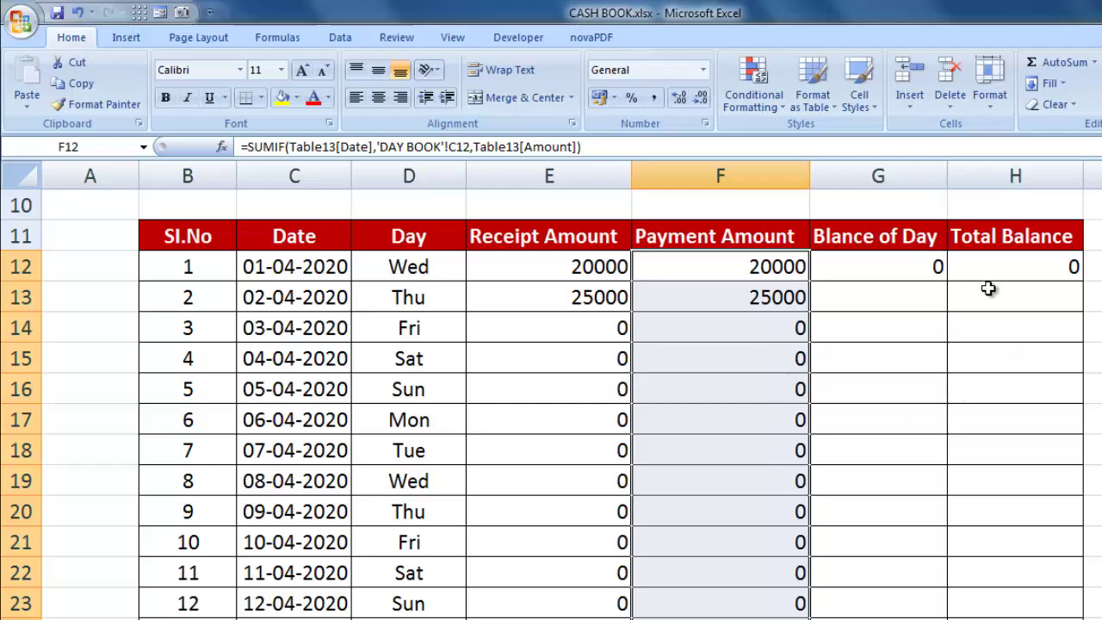
click(914, 268)
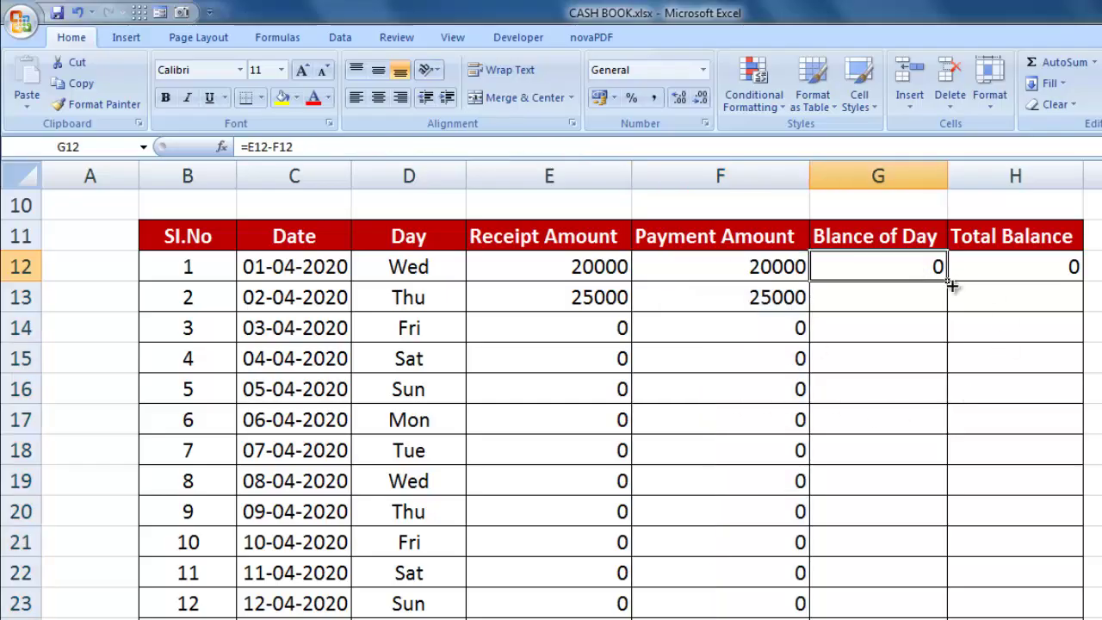
double_click(947, 281)
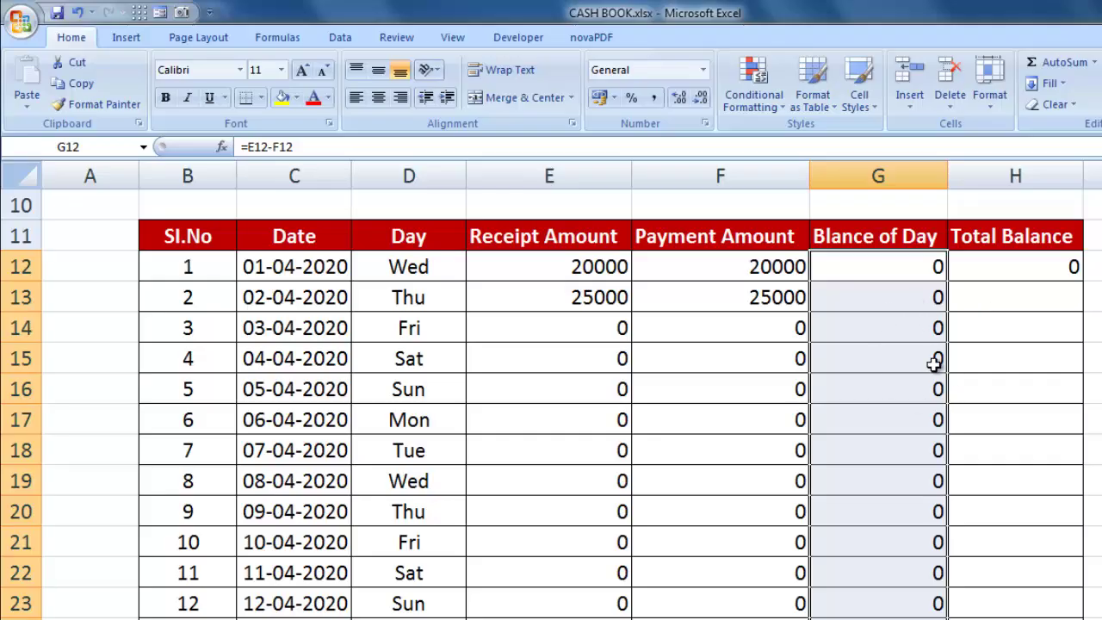
click(1070, 268)
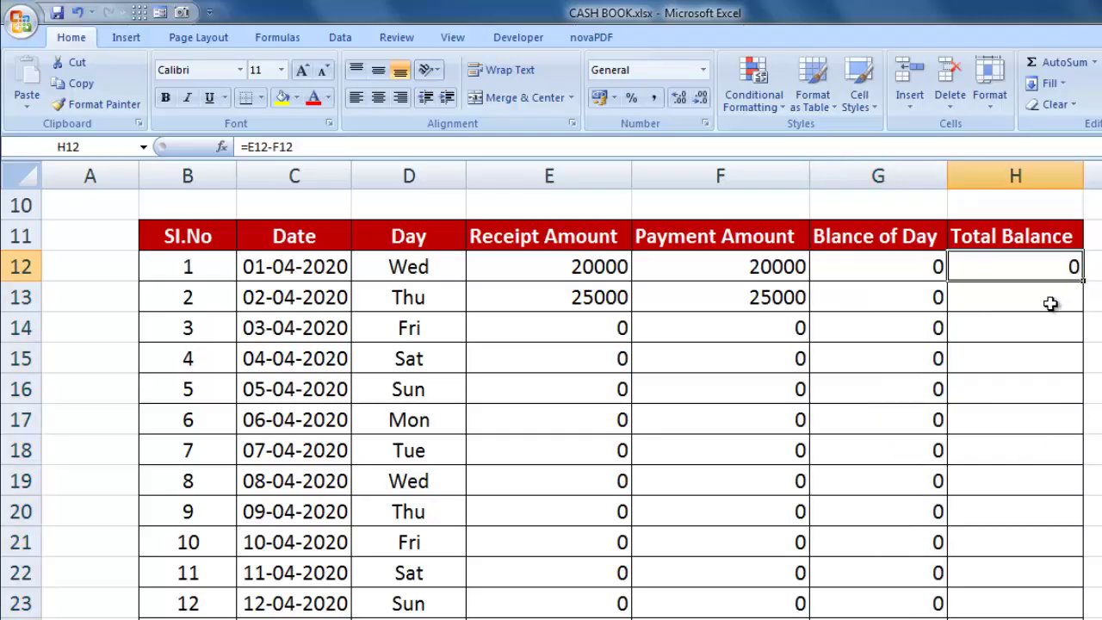
Enter =H12+E13-F13 in H13 and fill the running balance down the Total Balance column.
click(1051, 302)
text(=)
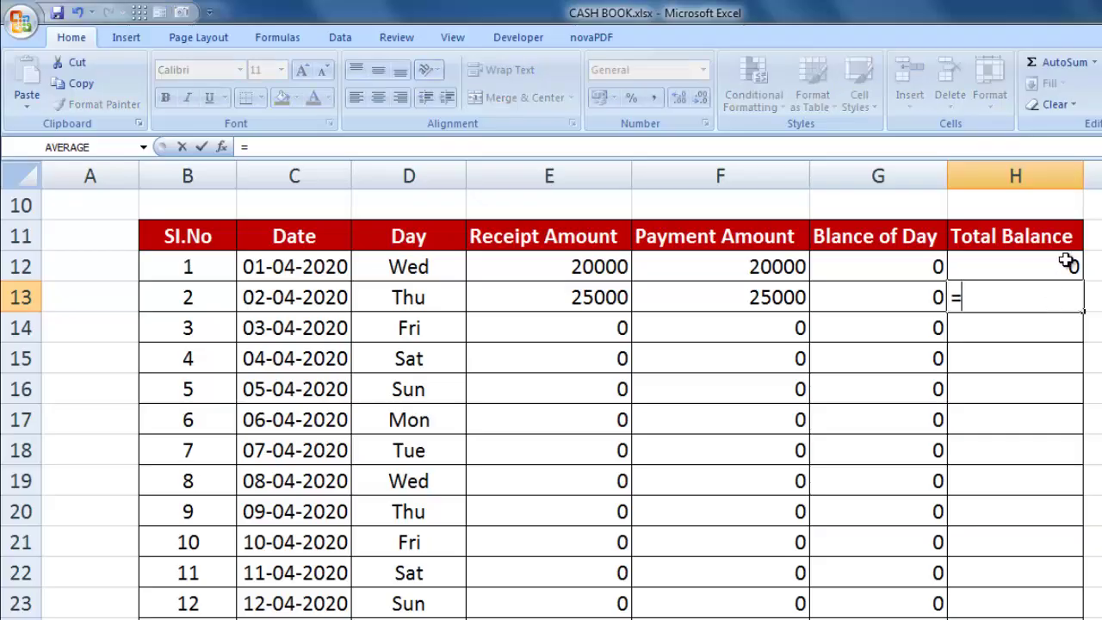
click(1056, 264)
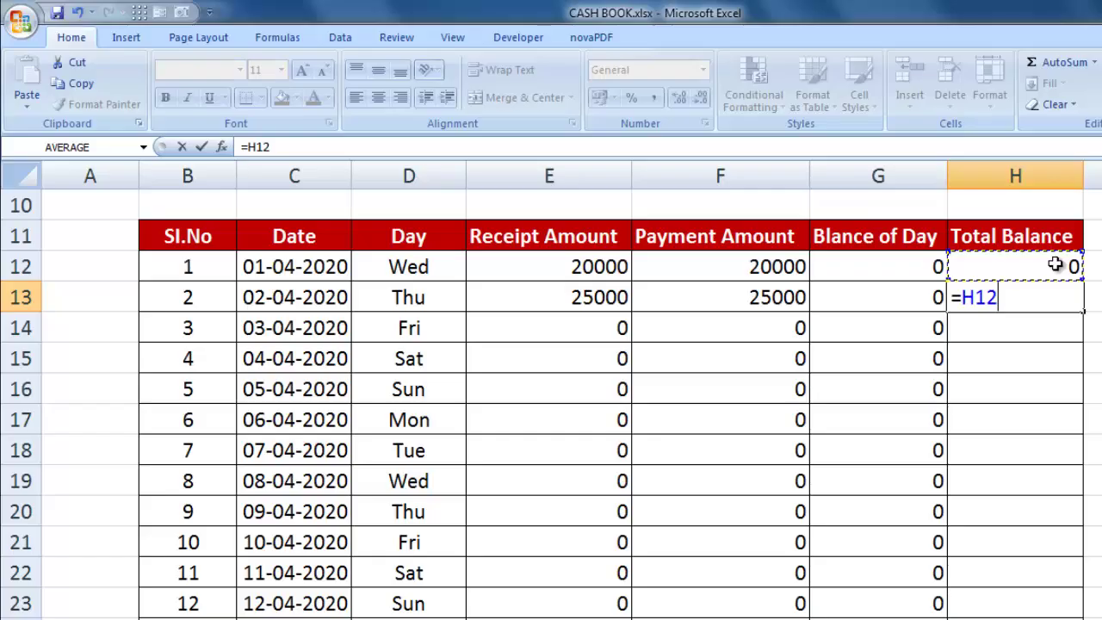
text(+)
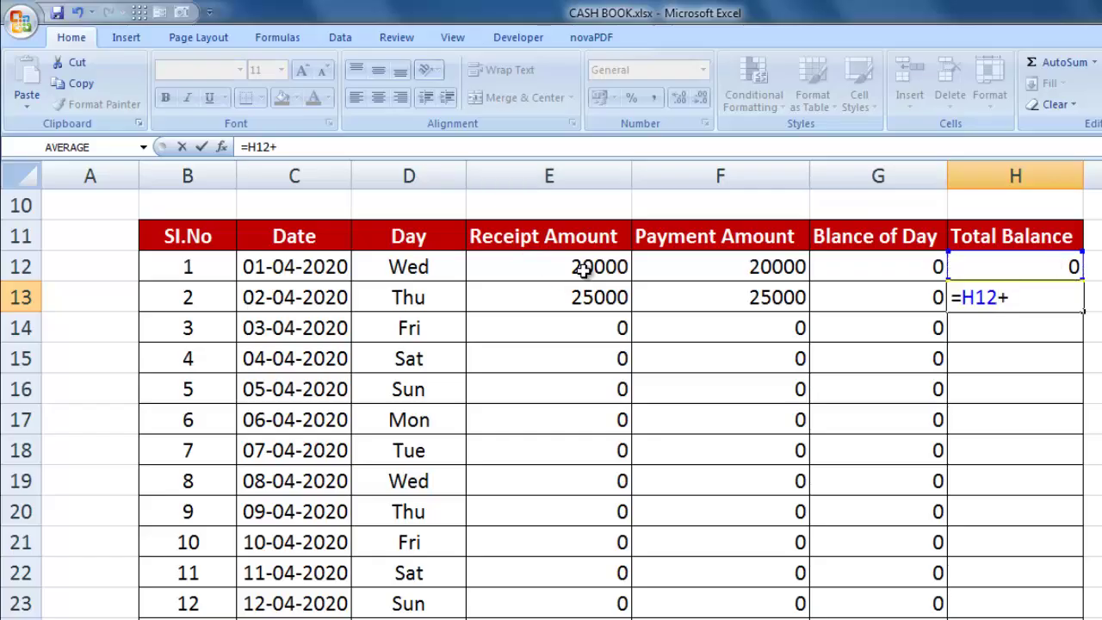
click(585, 297)
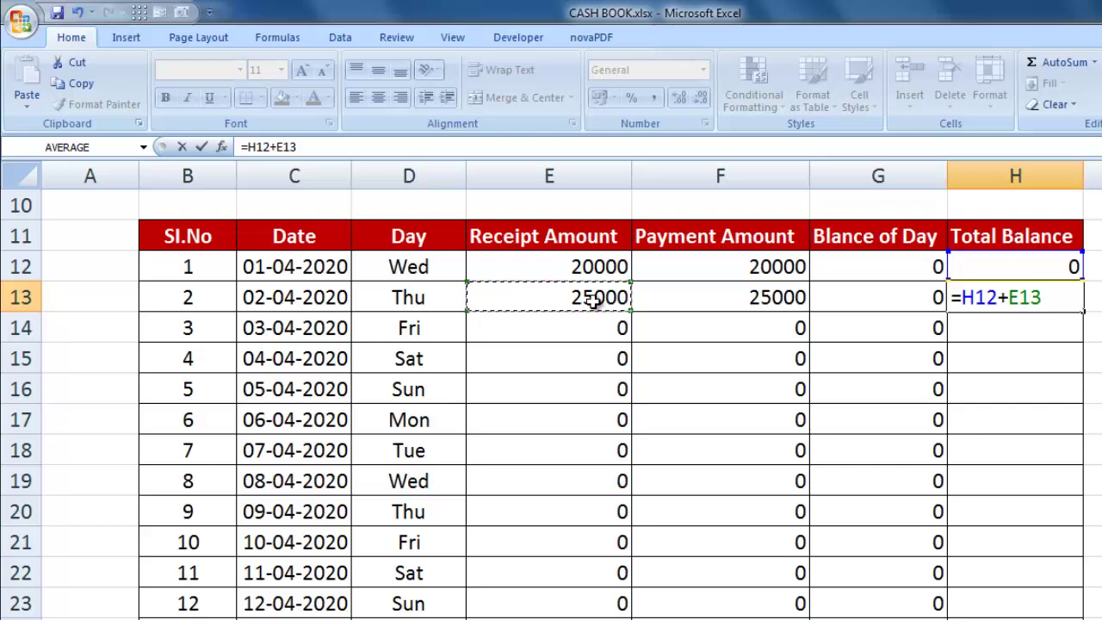
text(-)
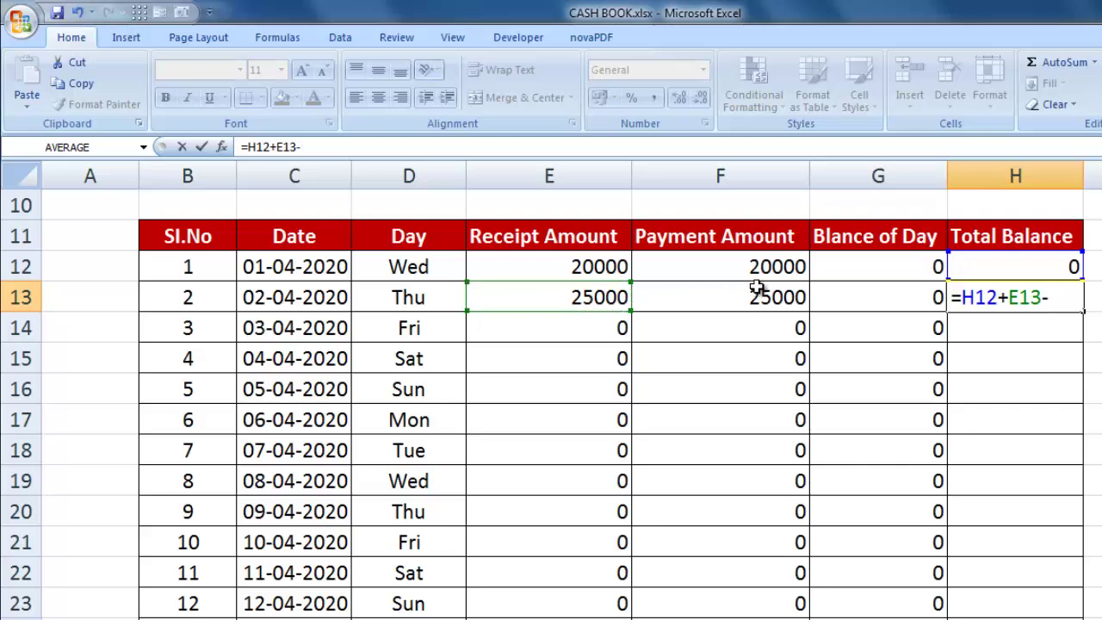
click(769, 301)
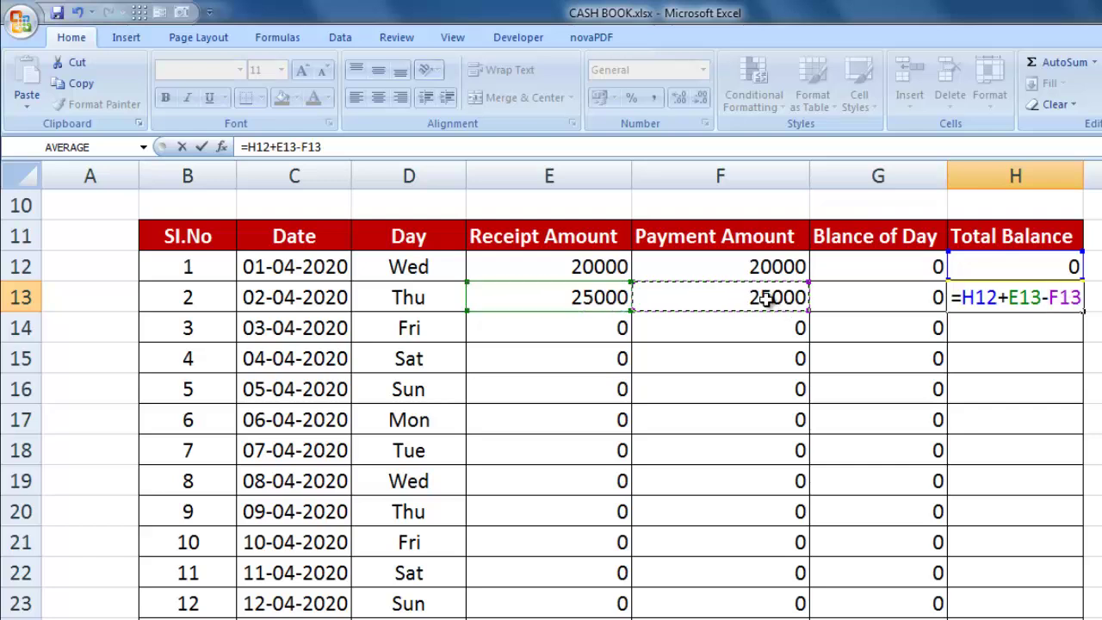
key(Return)
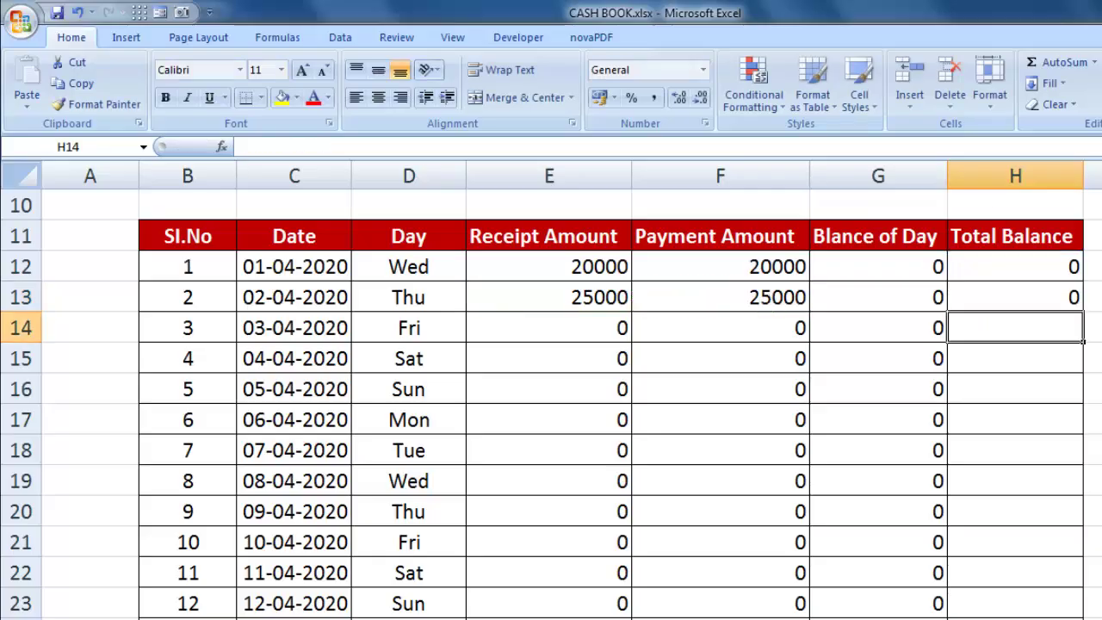
click(1056, 297)
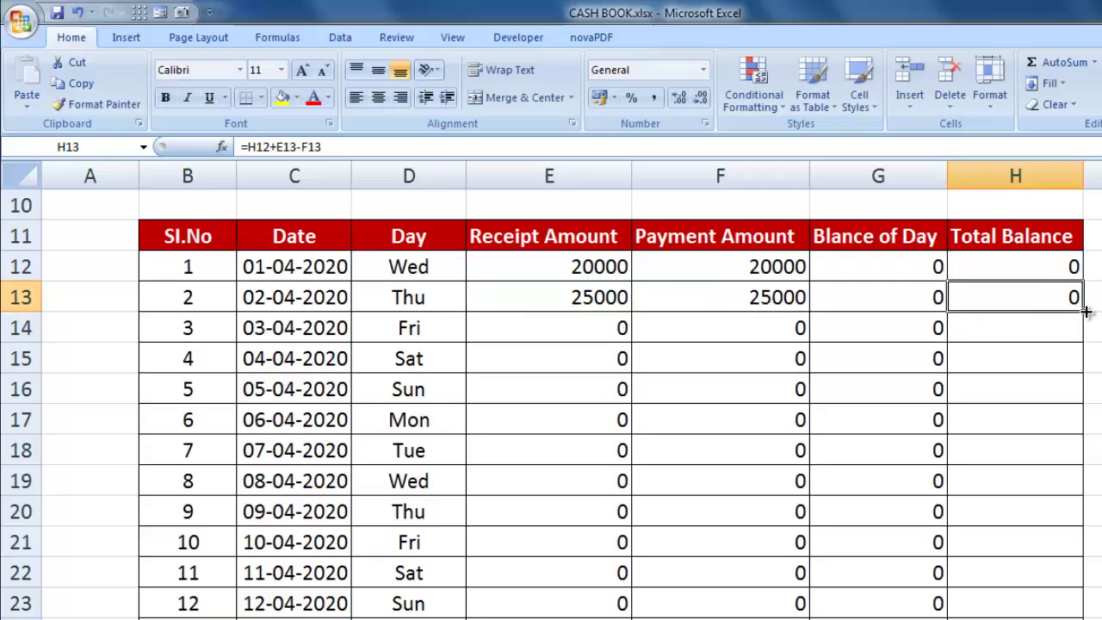
double_click(1084, 310)
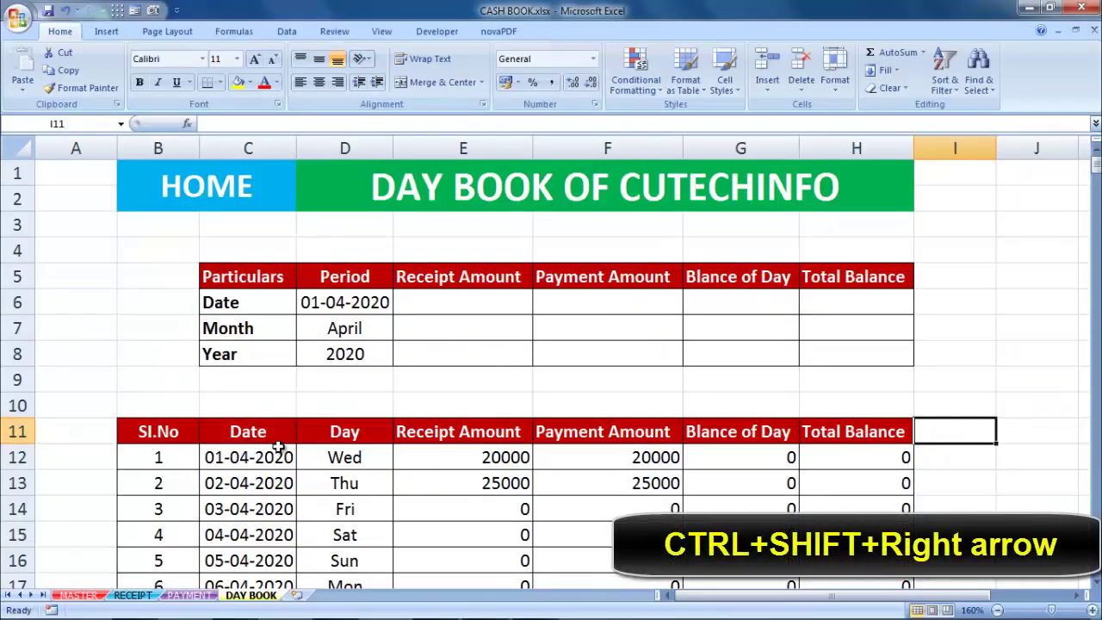
Select the table from the Date header across to Total Balance and name it daybook.
click(256, 433)
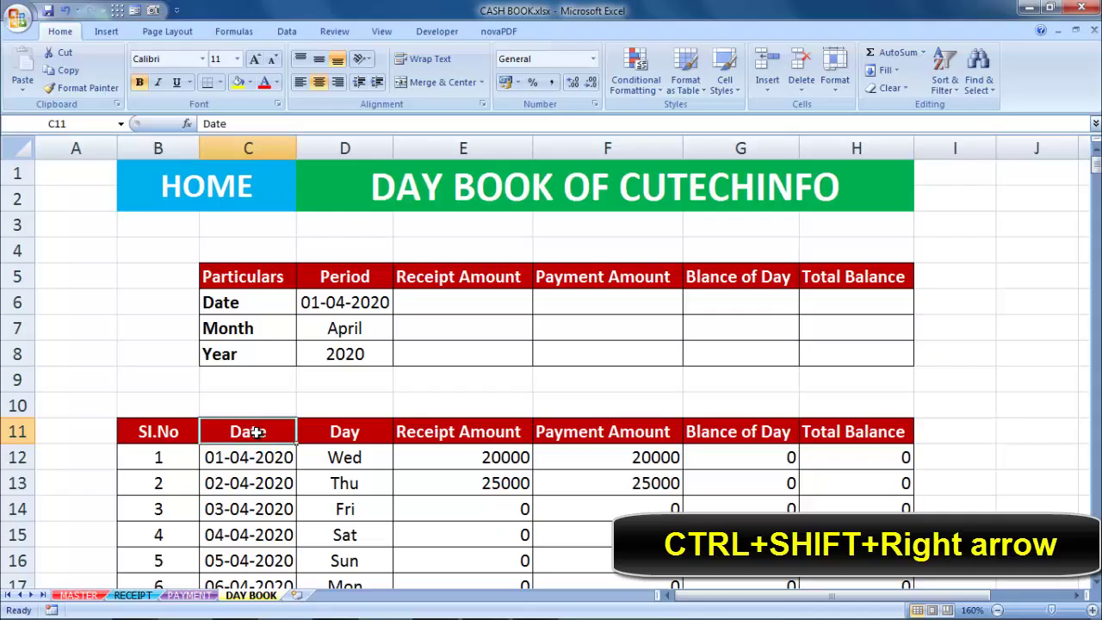
key(ctrl+shift+Right)
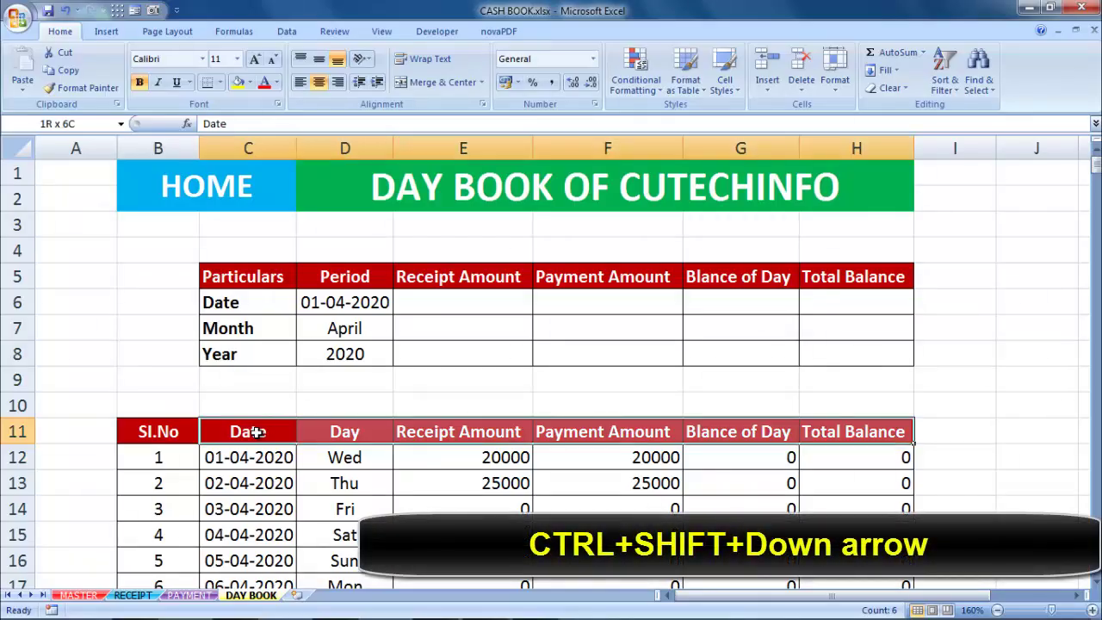
key(ctrl+shift+Down)
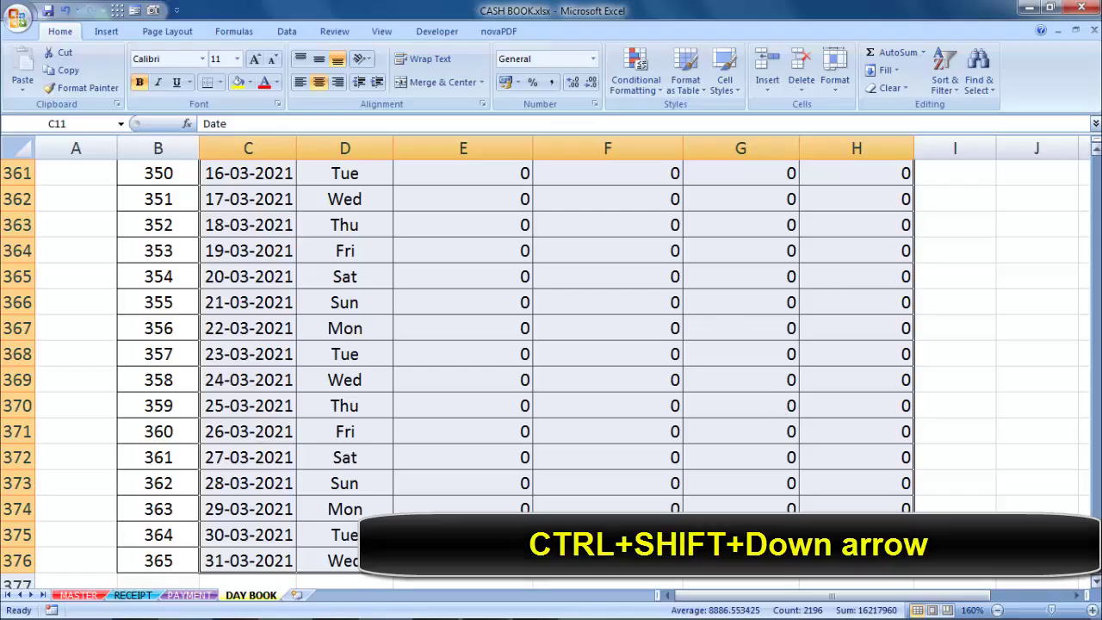
drag(1095, 560, 1095, 151)
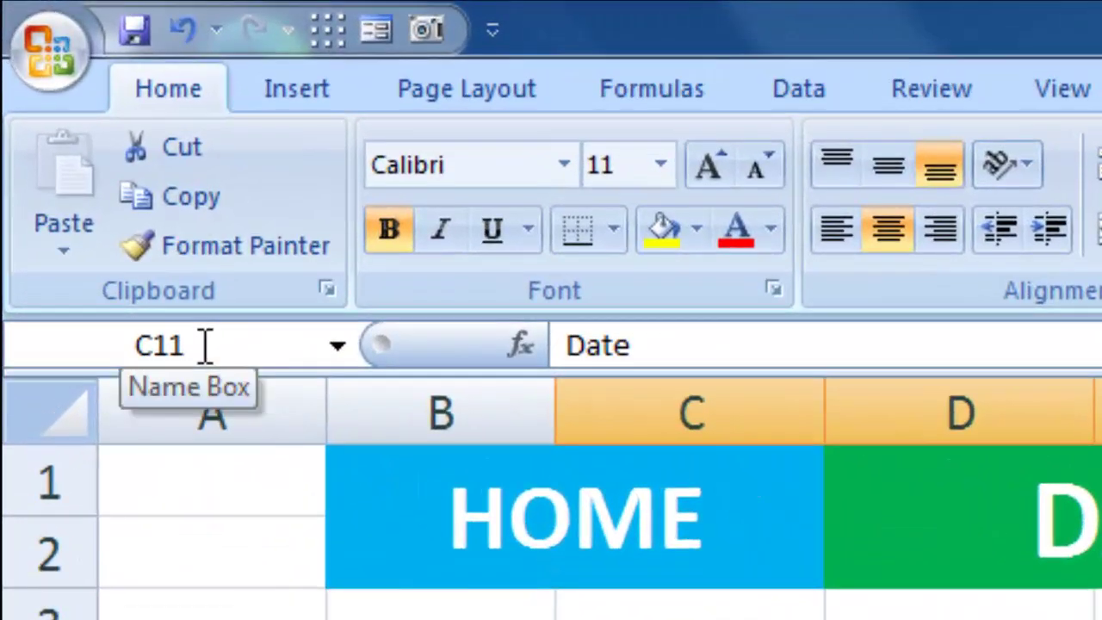
click(205, 346)
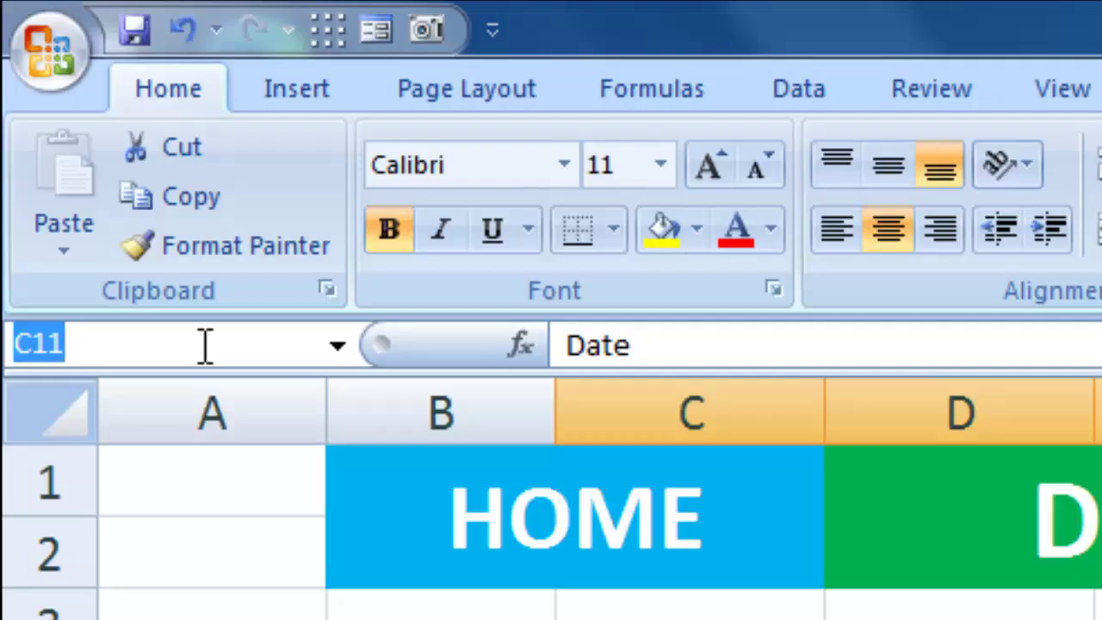
text(daybo)
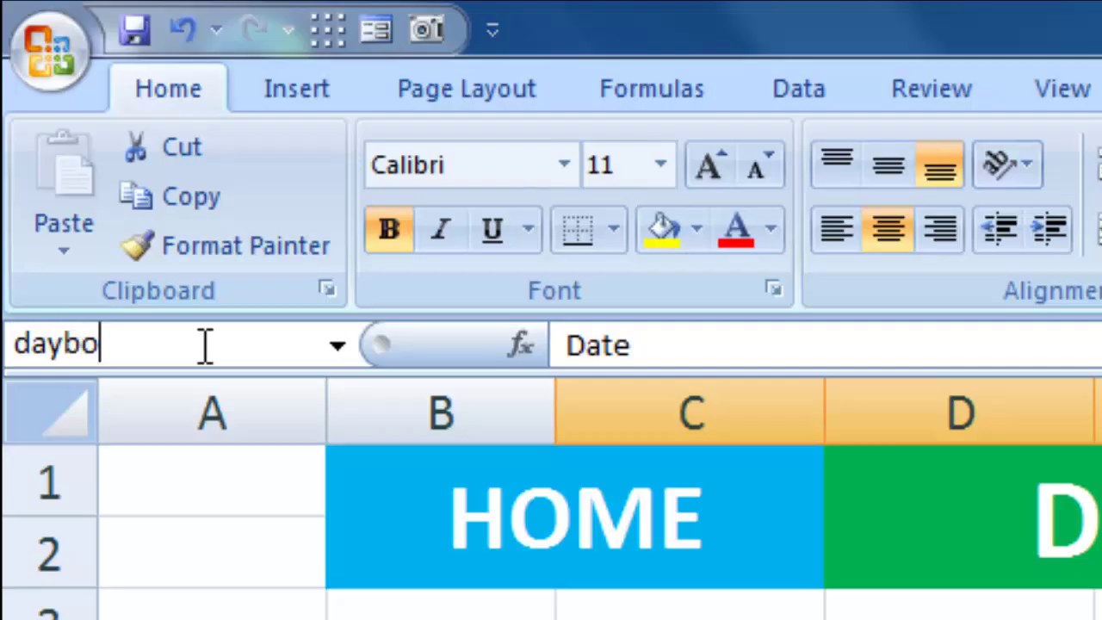
text(ok)
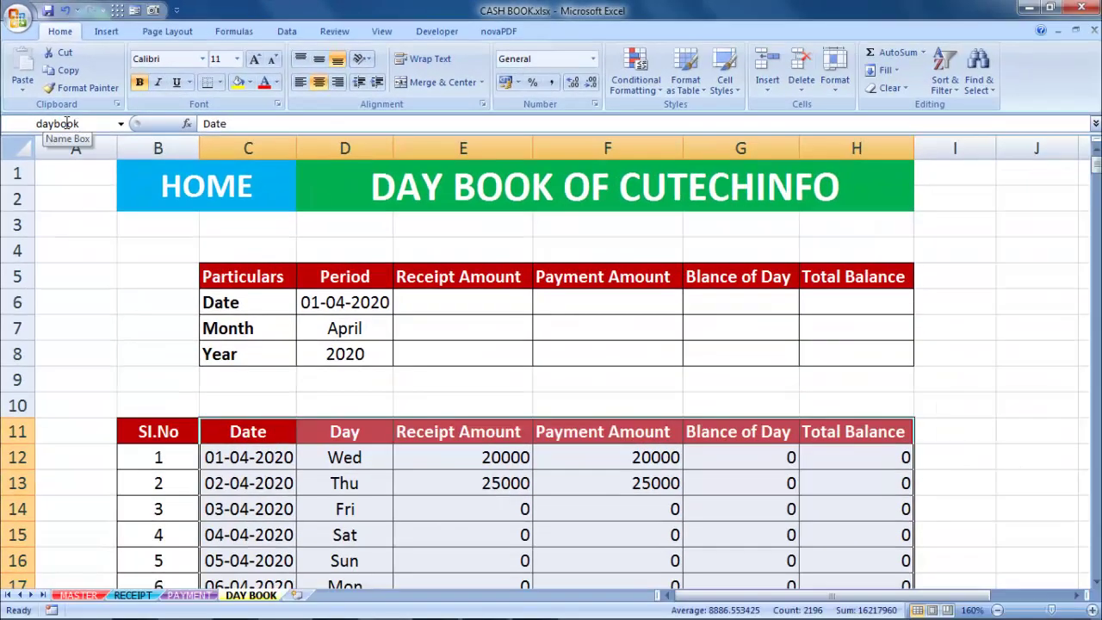
key(Return)
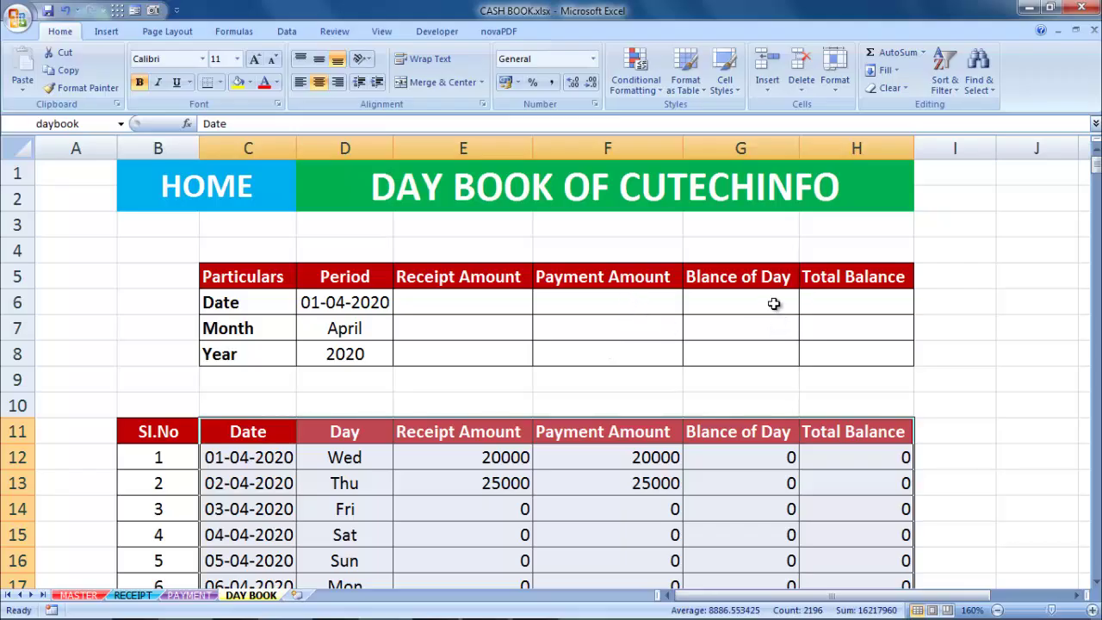
Enter =VLOOKUP($D$6,daybook,3,0) in E6, returning 20000 for 01-04-2020.
click(989, 336)
click(454, 308)
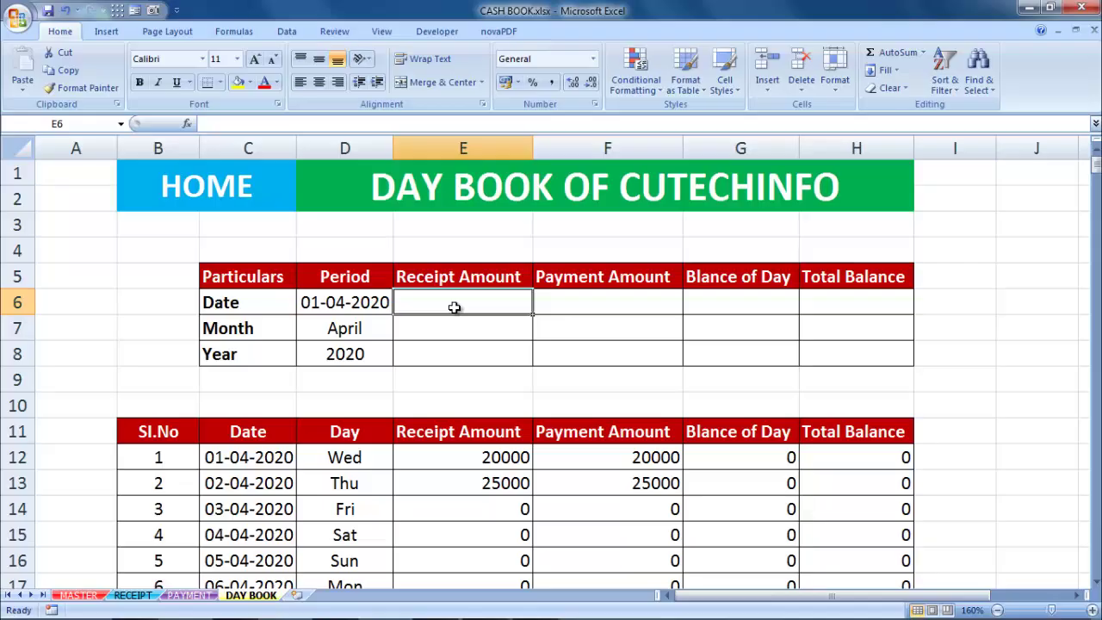
text(=)
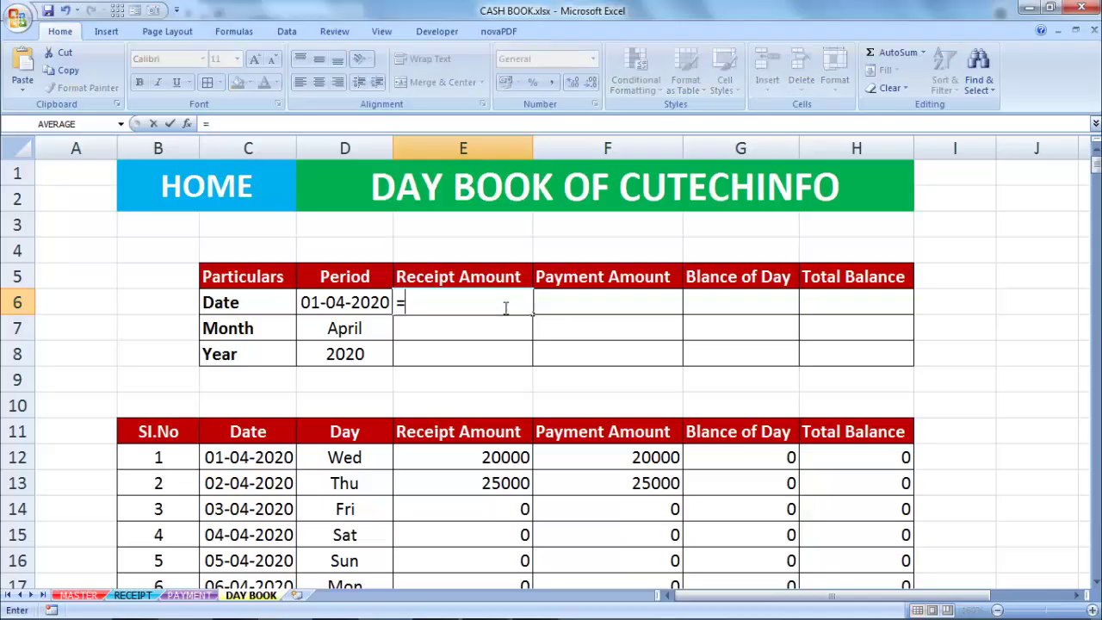
text(vl)
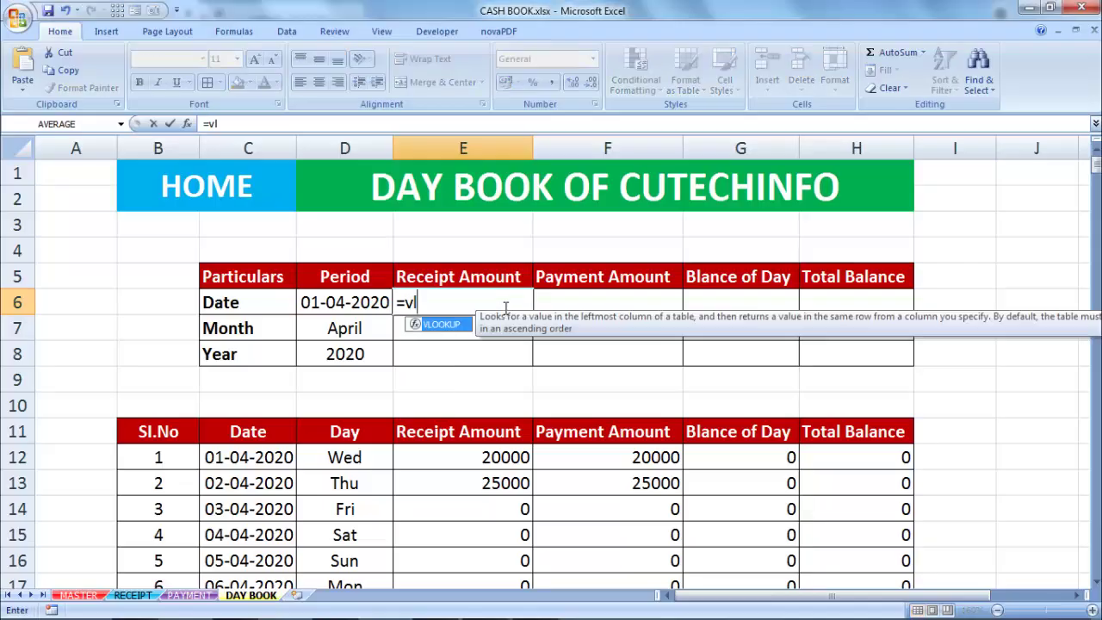
text(oo)
key(Tab)
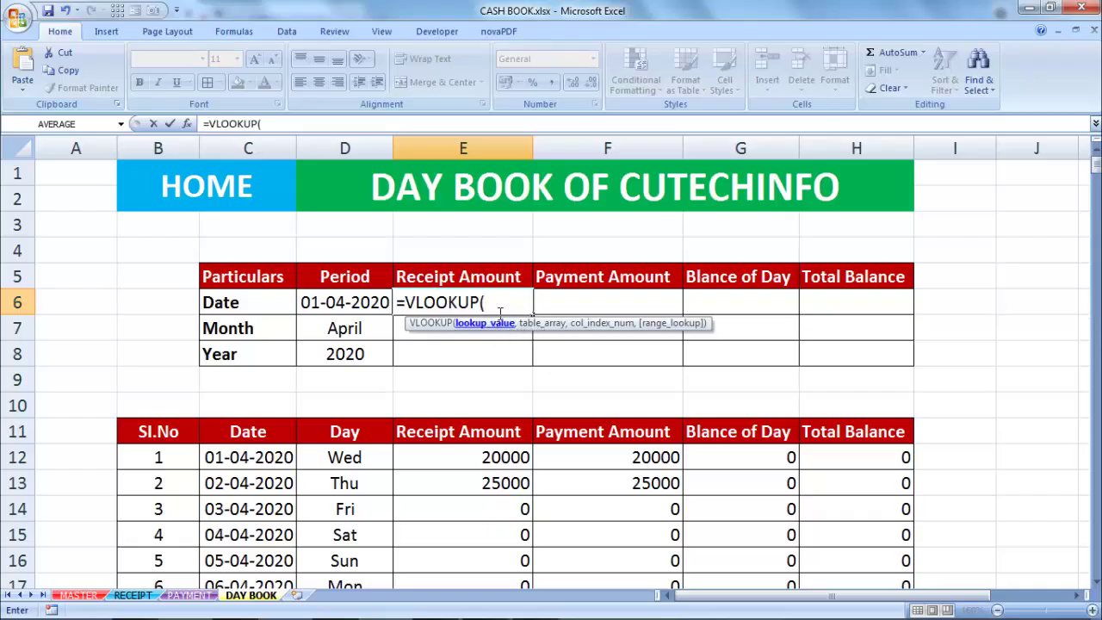
click(362, 302)
key(F4)
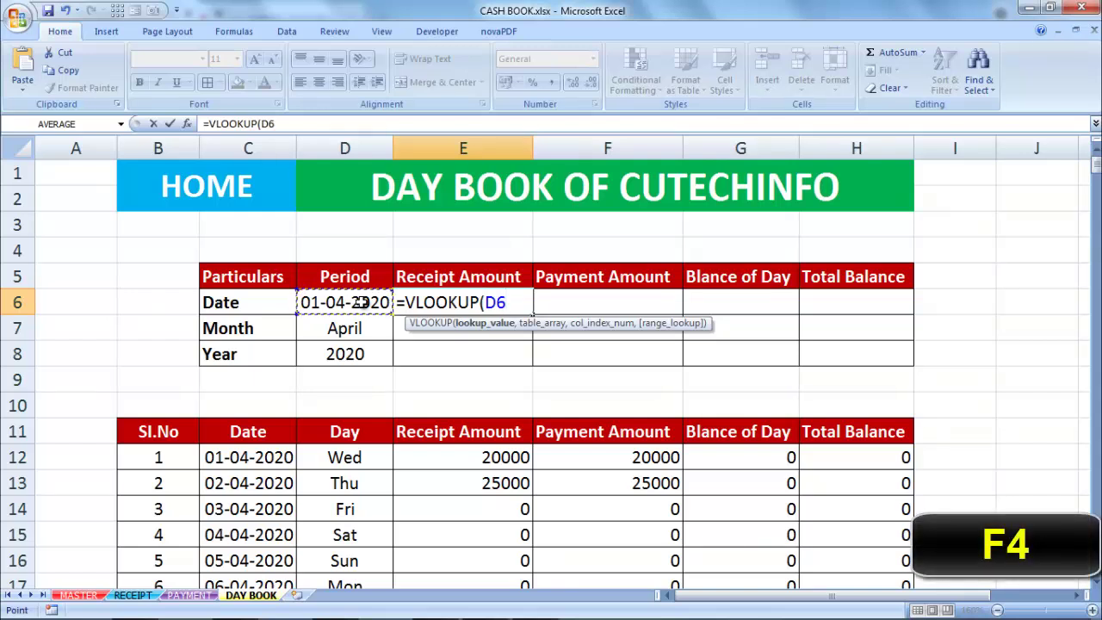
key(F4)
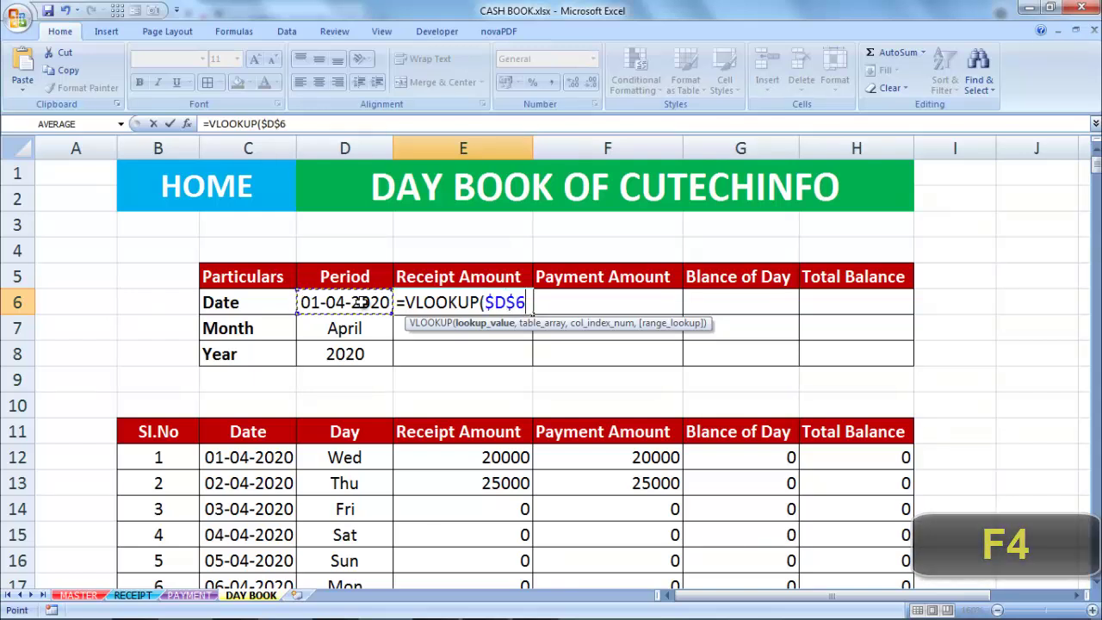
text(,)
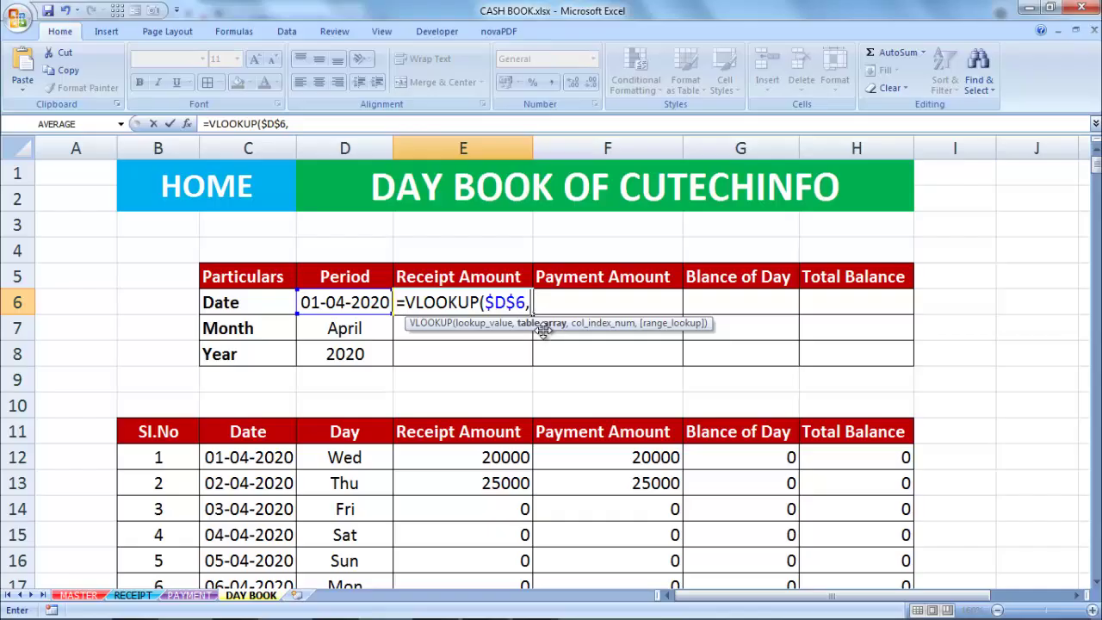
text(d)
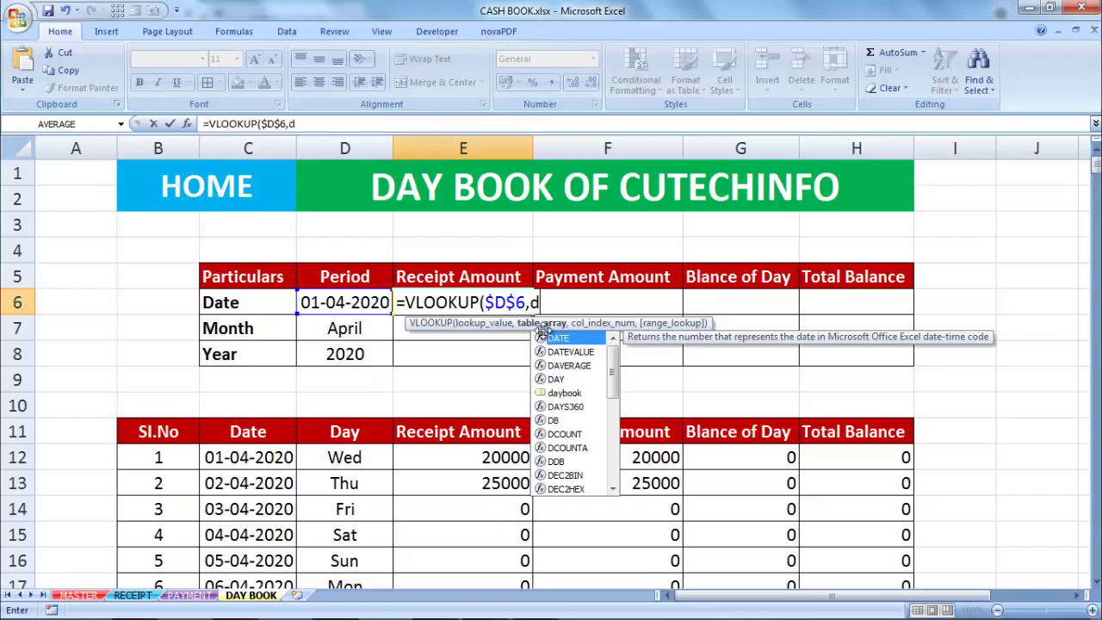
text(ayb)
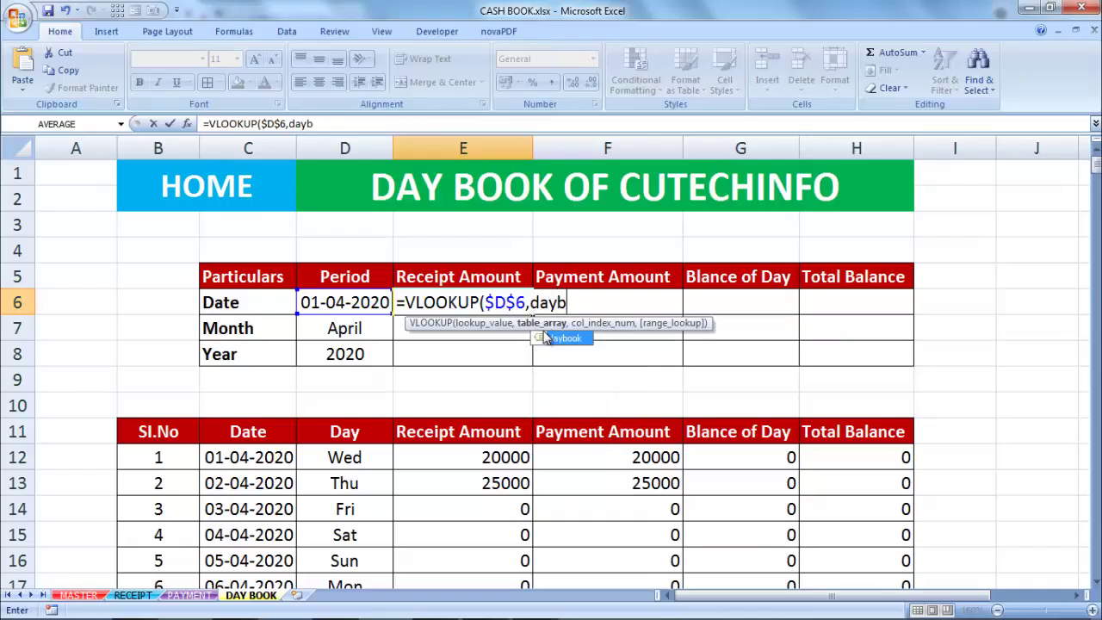
text(ook)
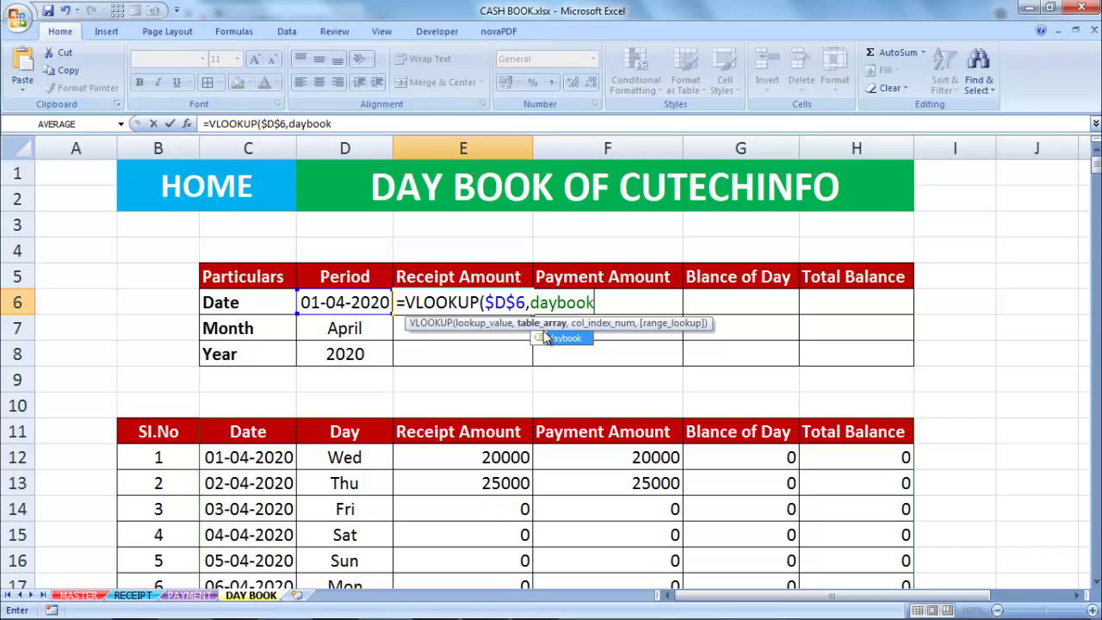
text(,)
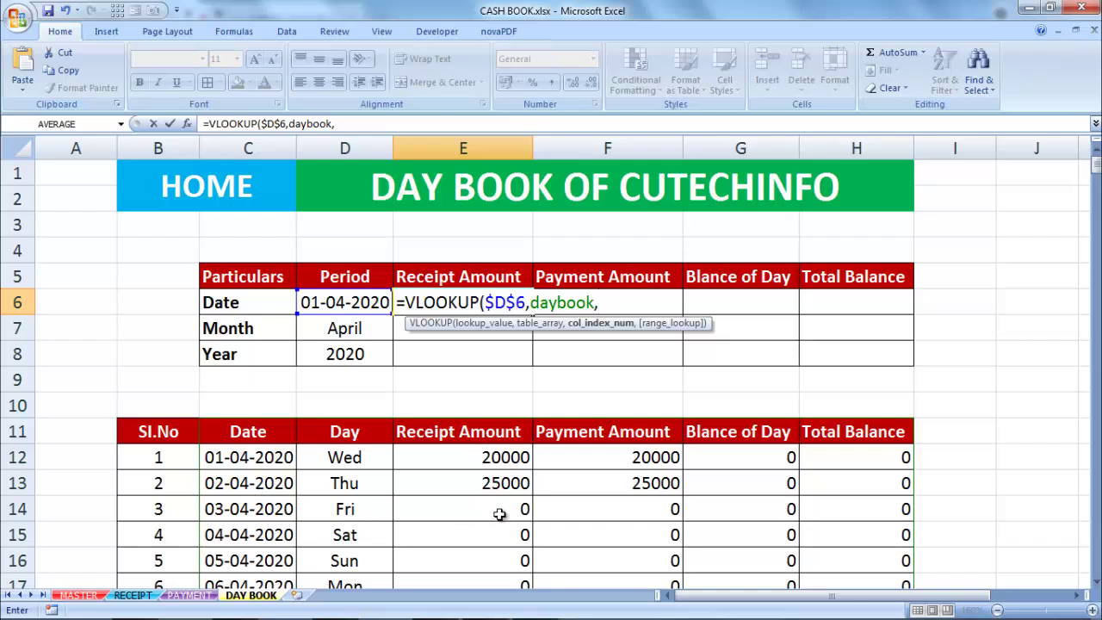
text(3)
text(,)
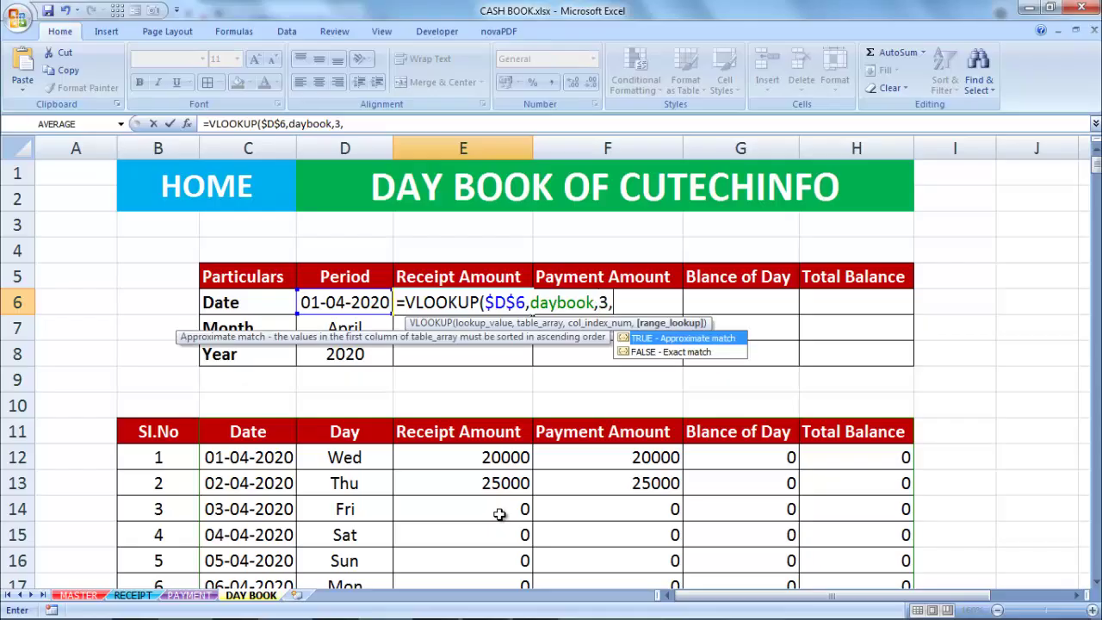
text(0)
text())
key(Return)
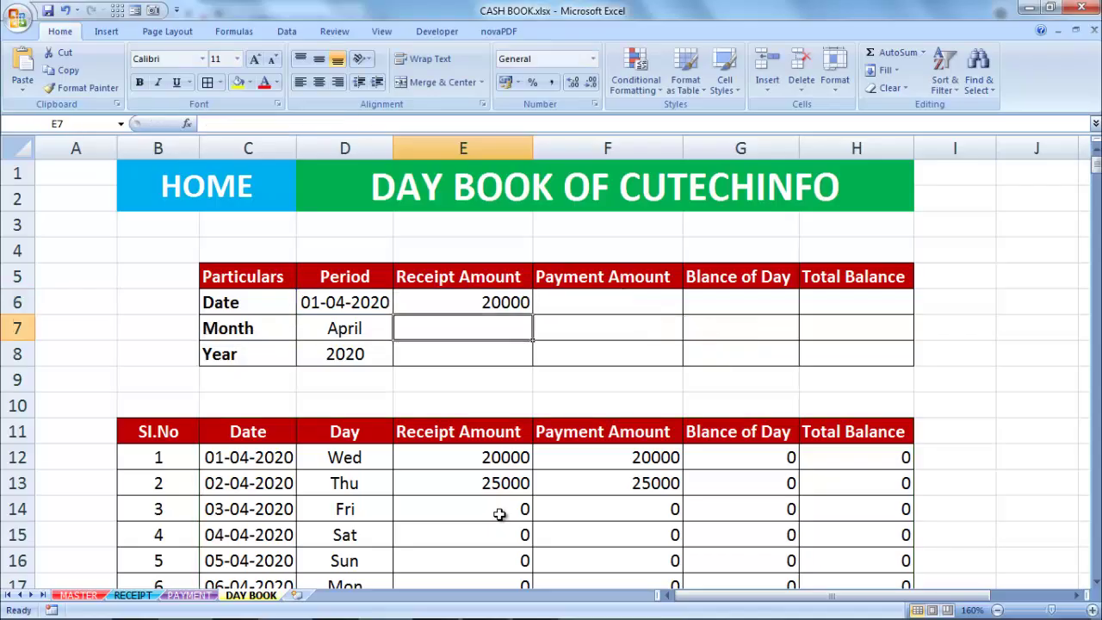
click(479, 303)
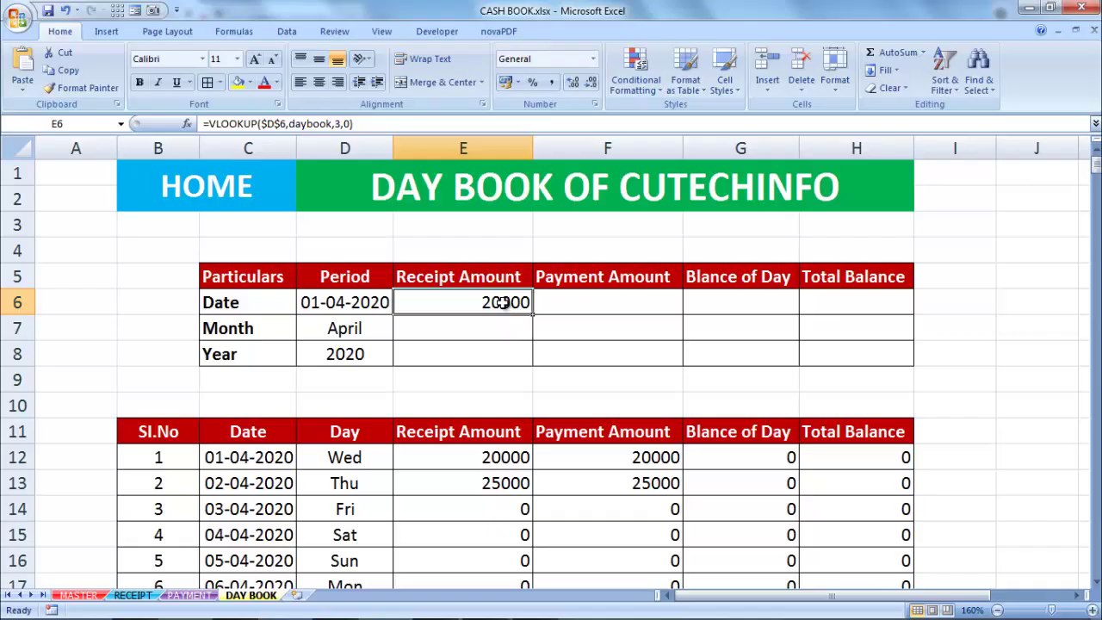
Wrap E6's lookup as =IFERROR(VLOOKUP($D$6,daybook,3,0),"") so unmatched dates show blank.
double_click(505, 304)
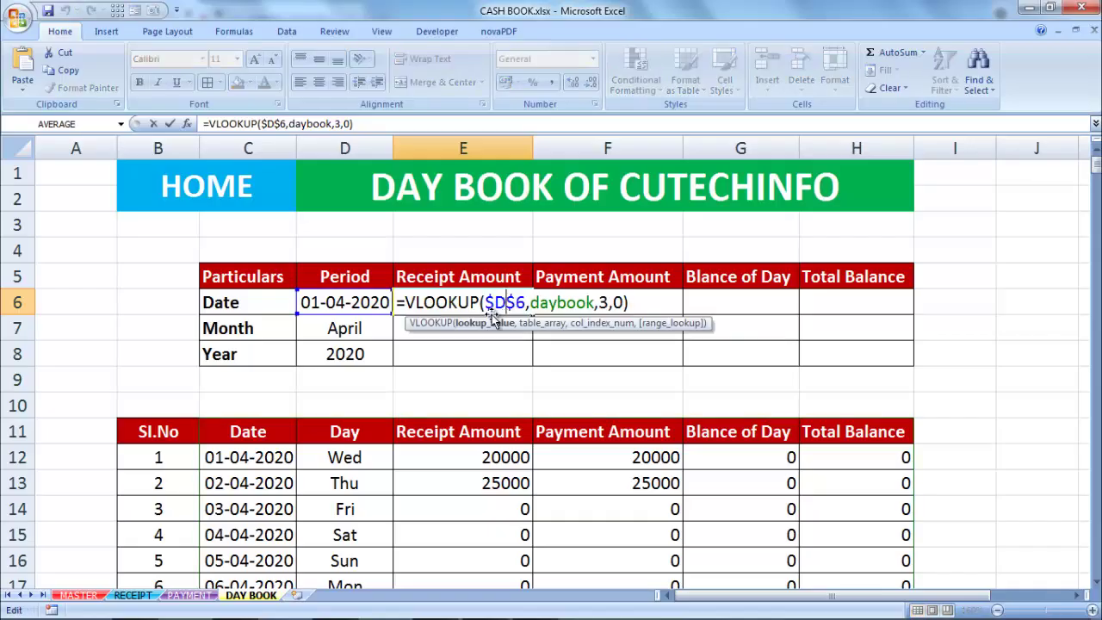
click(404, 303)
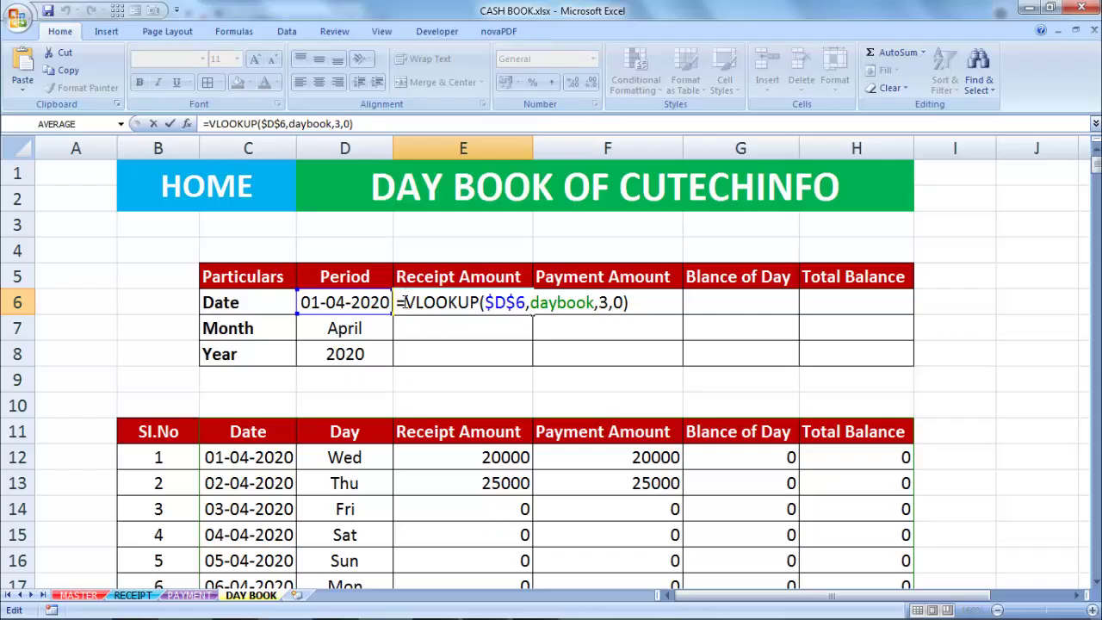
text(if)
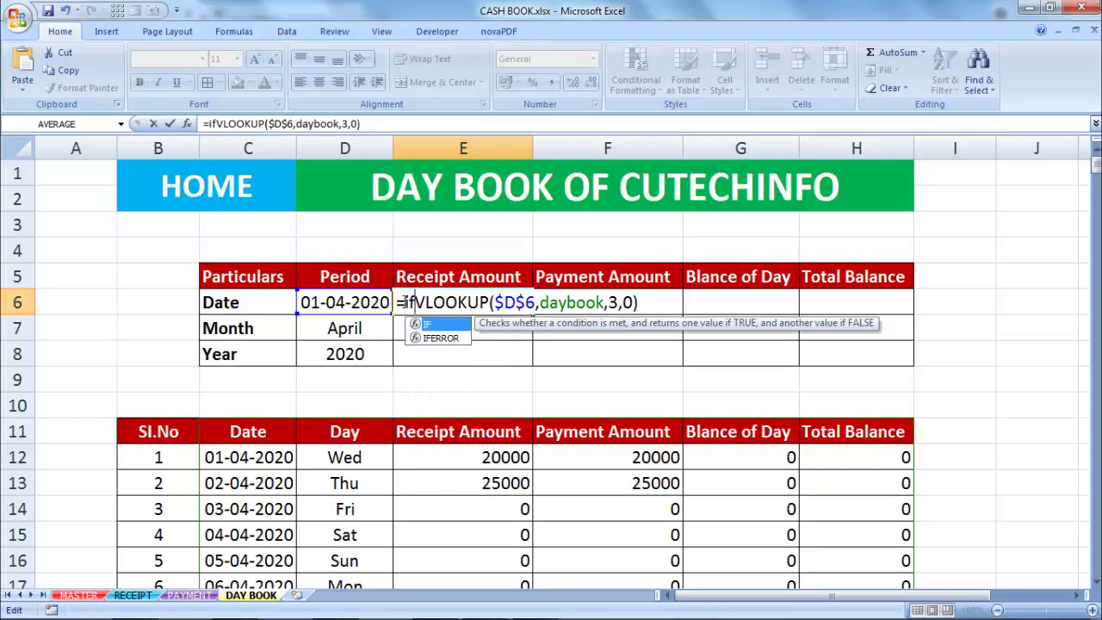
key(Down)
key(Tab)
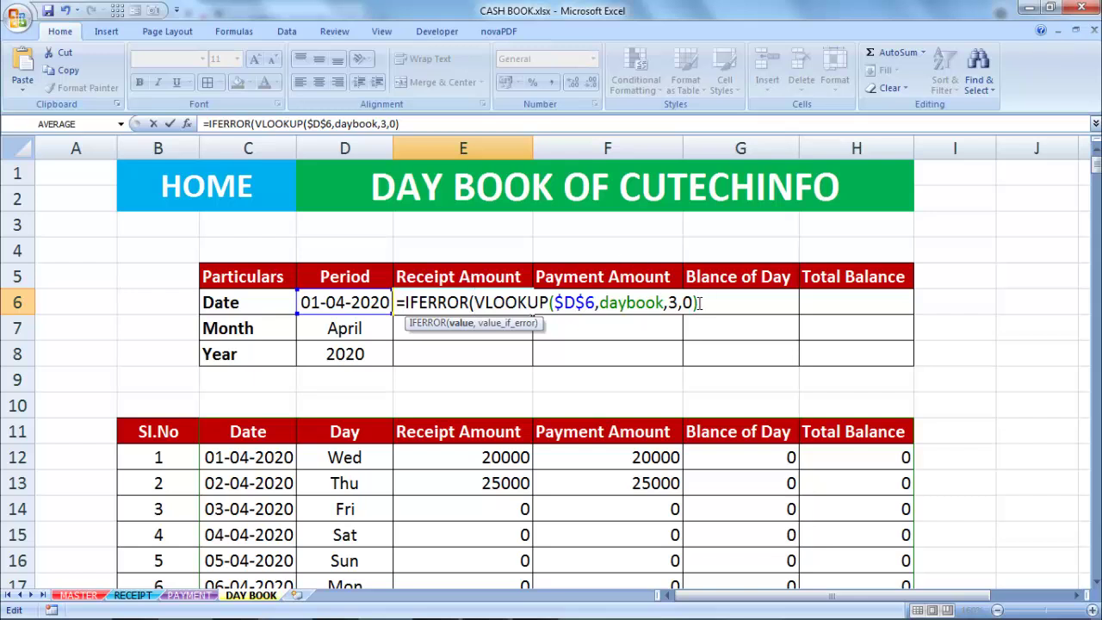
text(,)
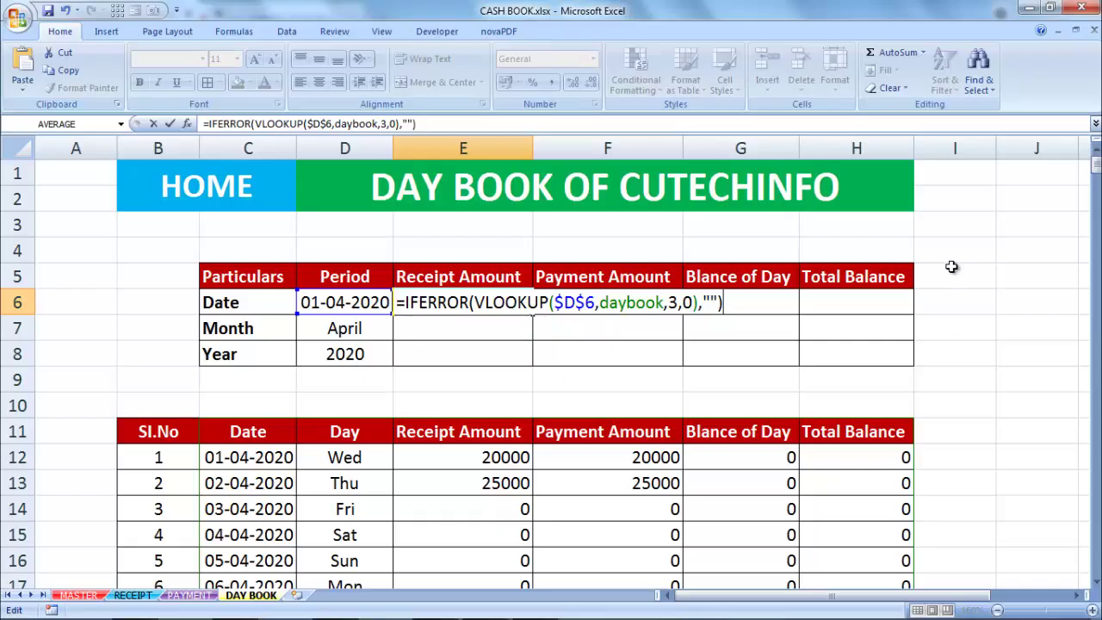
key(Return)
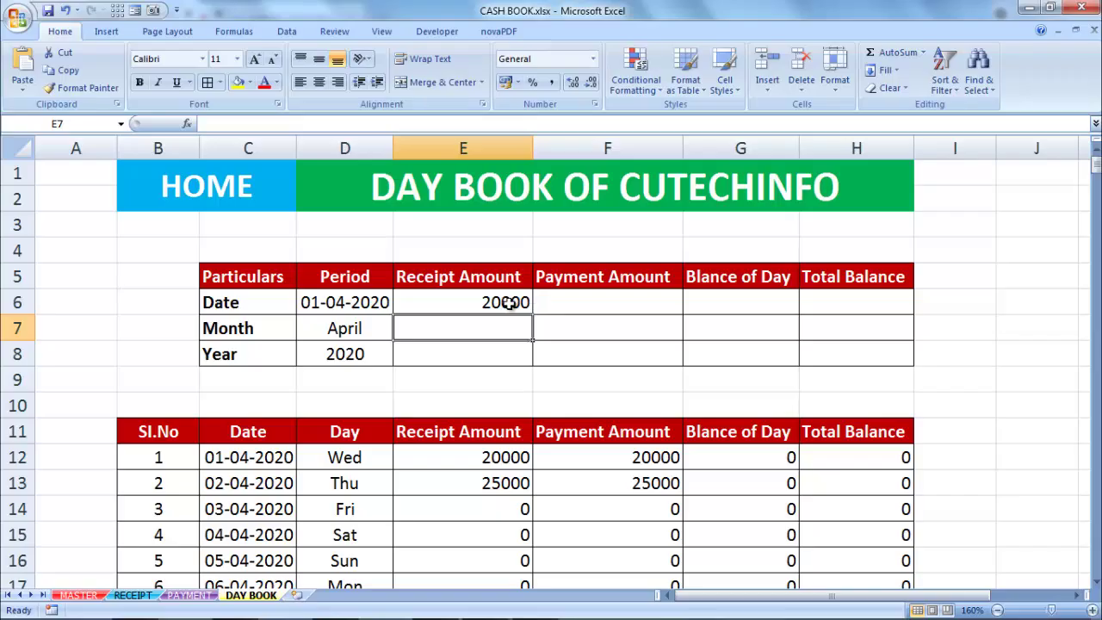
Copy the IFERROR(VLOOKUP) formula text from E6's formula bar, leaving E6 unchanged.
click(500, 304)
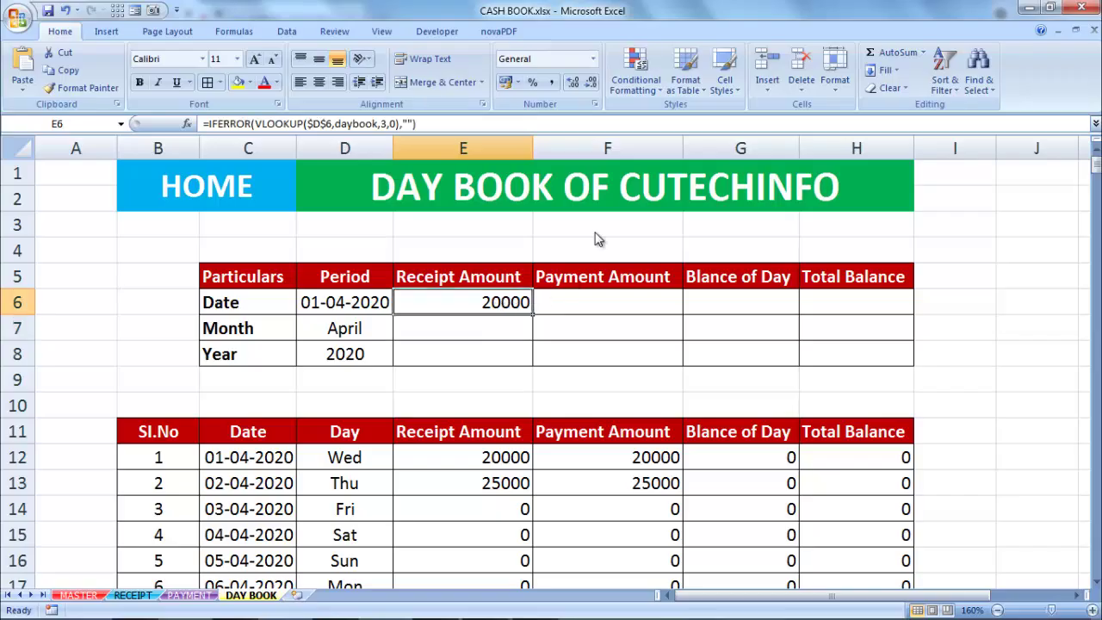
click(426, 123)
drag(425, 123, 248, 112)
key(ctrl+c)
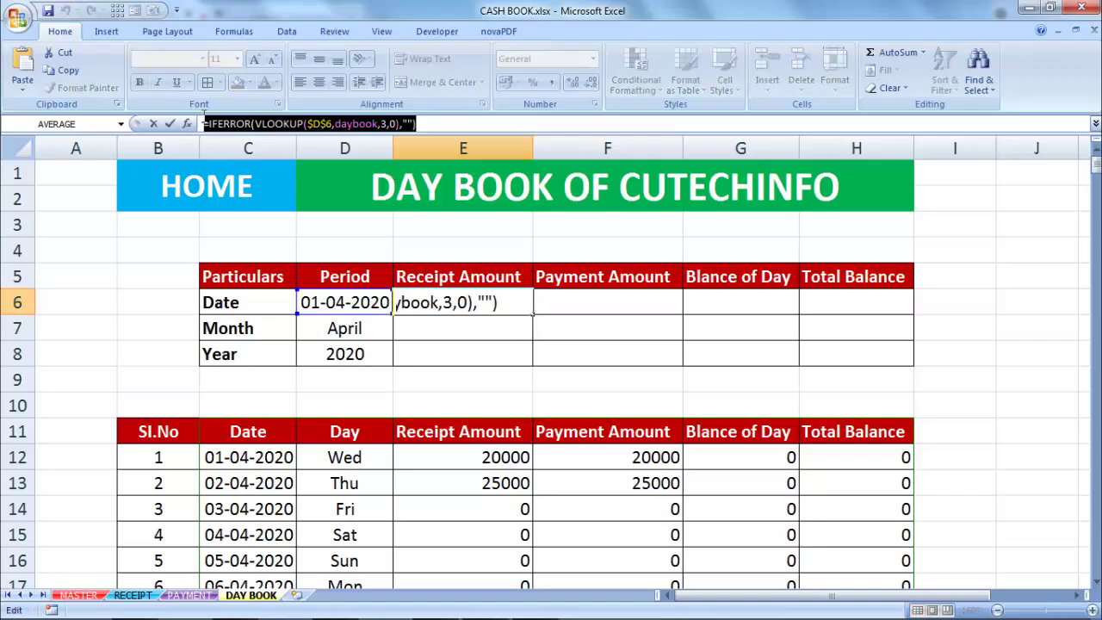
key(Return)
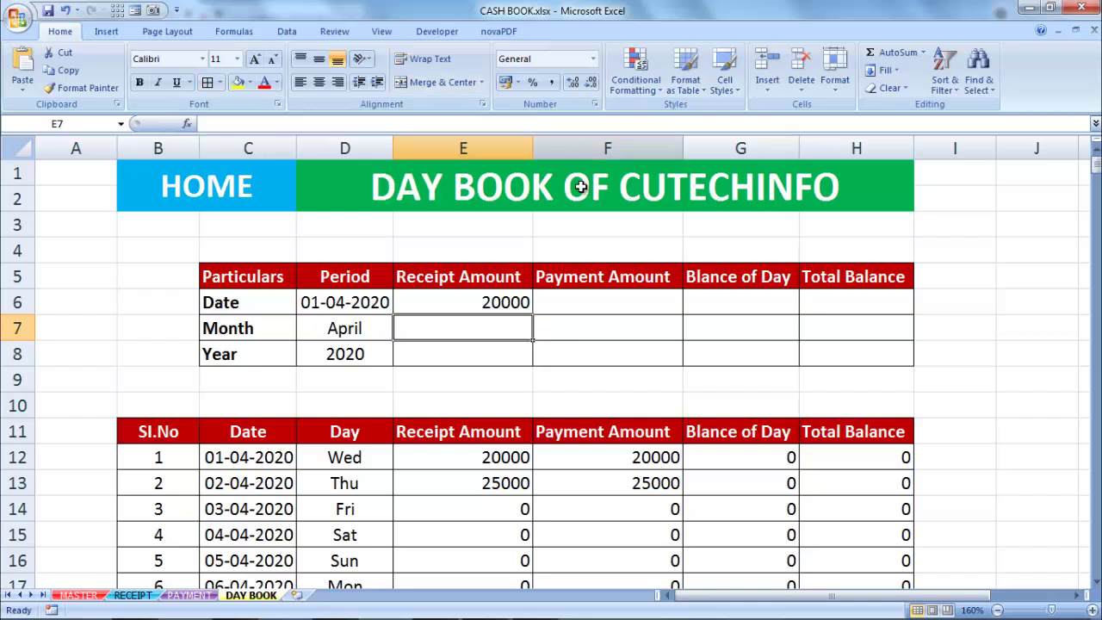
Paste the E6 lookup formula into F6, G6 and H6.
click(615, 303)
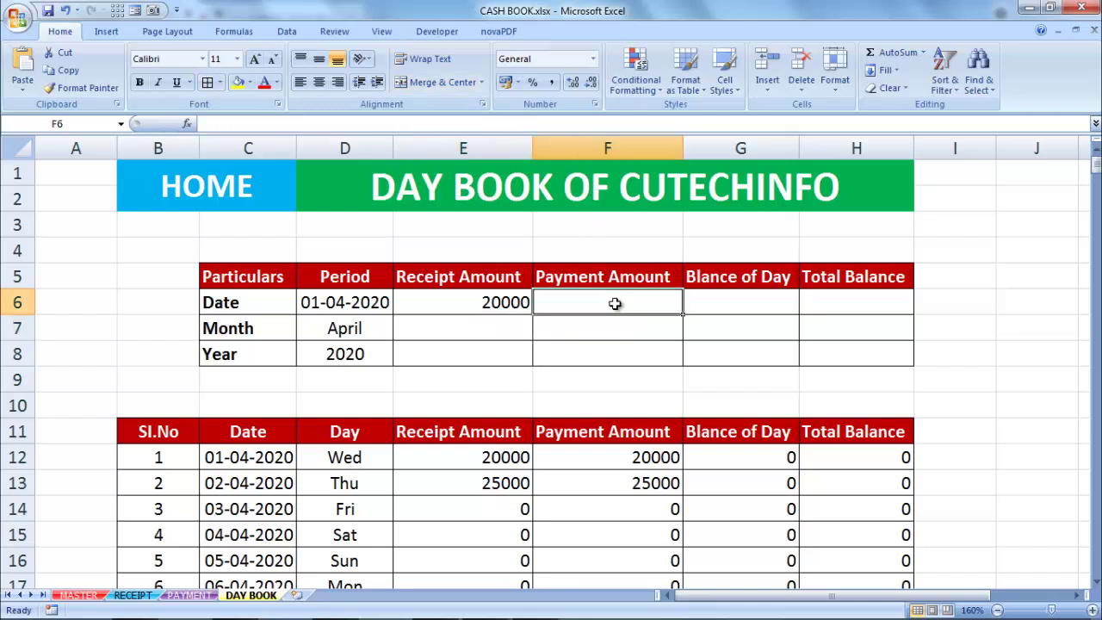
key(ctrl+v)
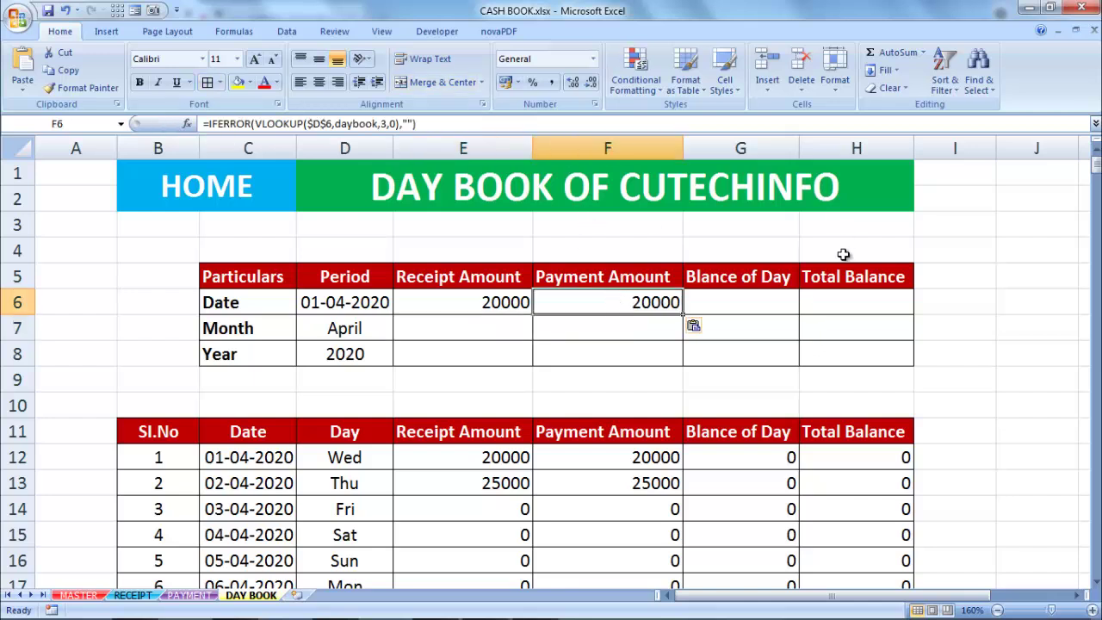
click(760, 303)
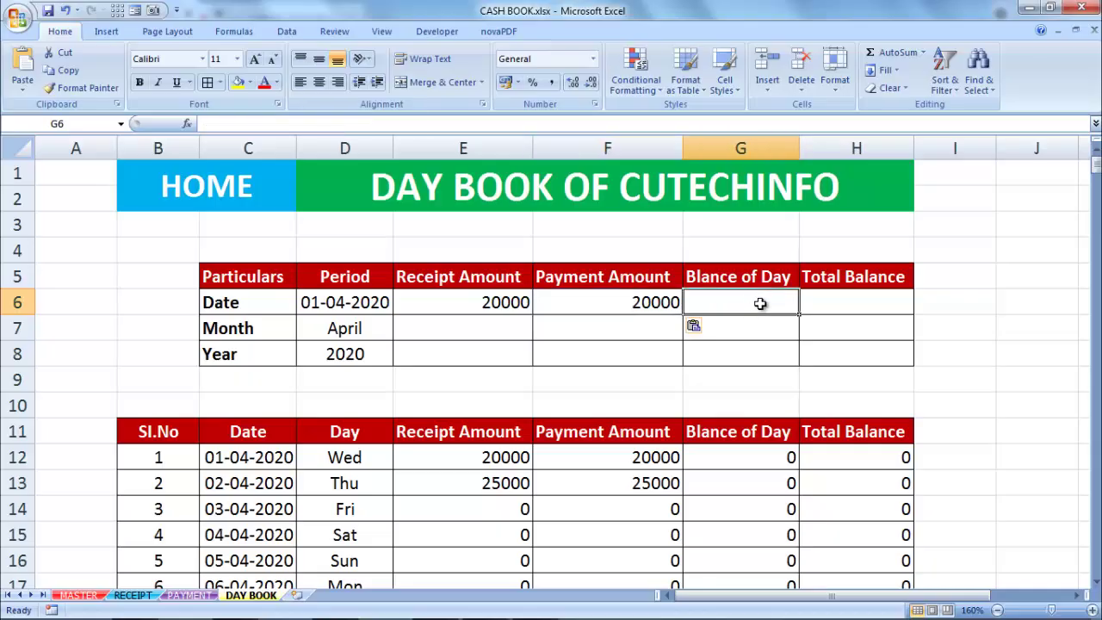
key(ctrl+v)
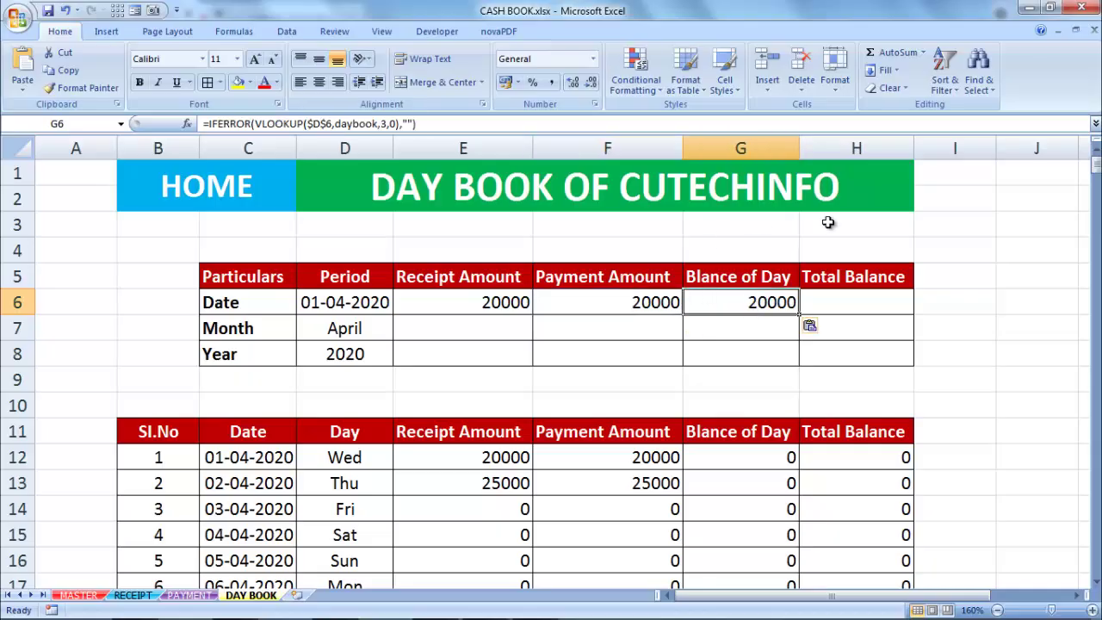
click(857, 302)
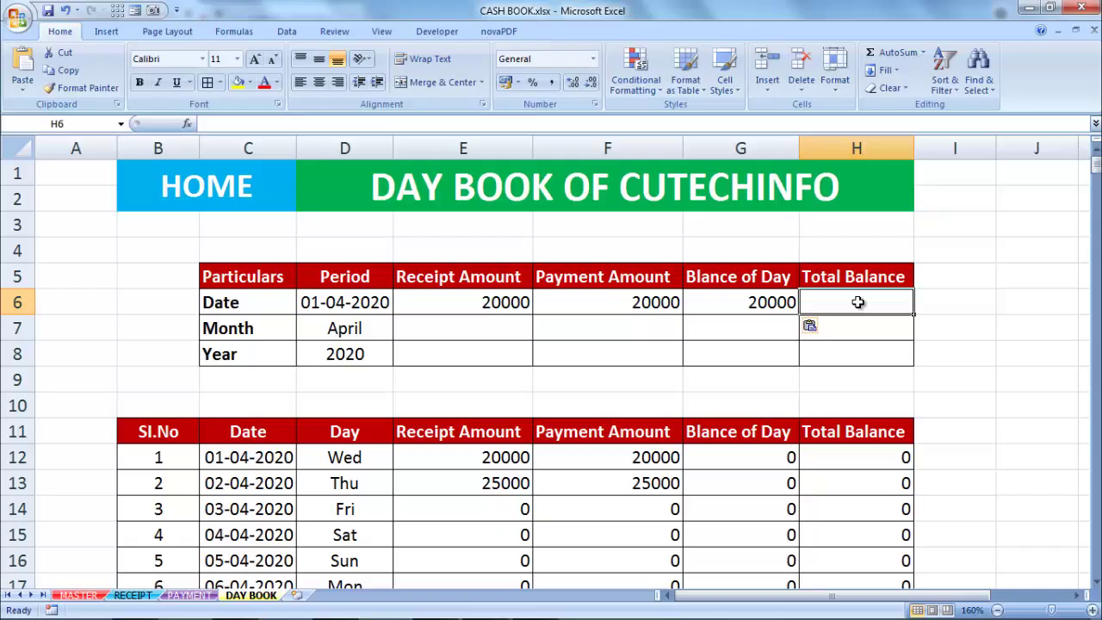
text(20000)
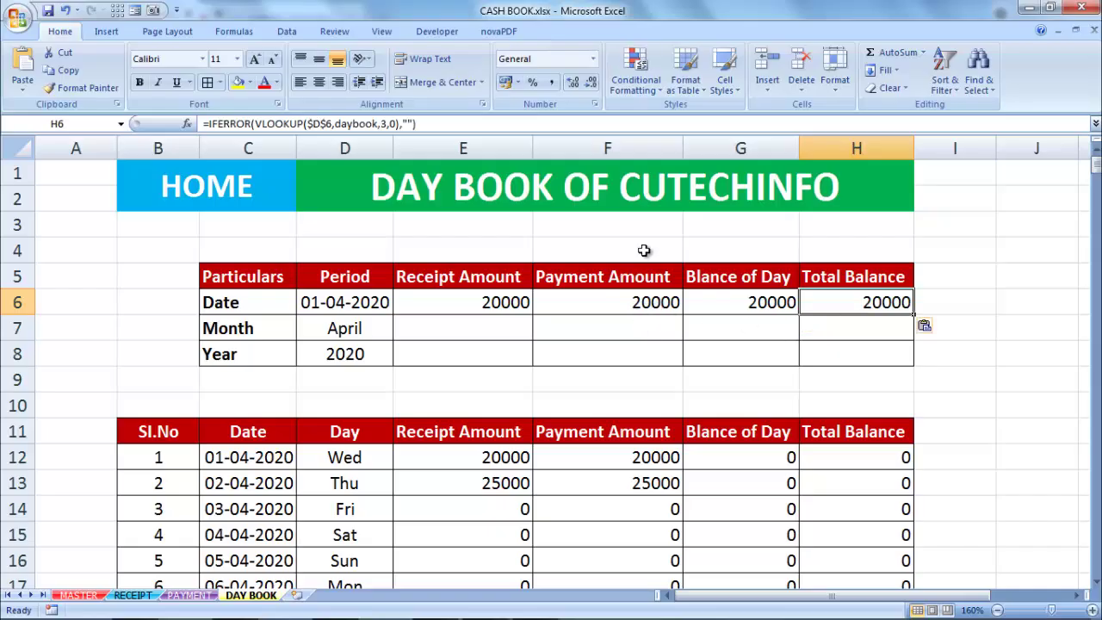
Change F6's VLOOKUP column index from 3 to 4 for the payment lookup.
click(648, 303)
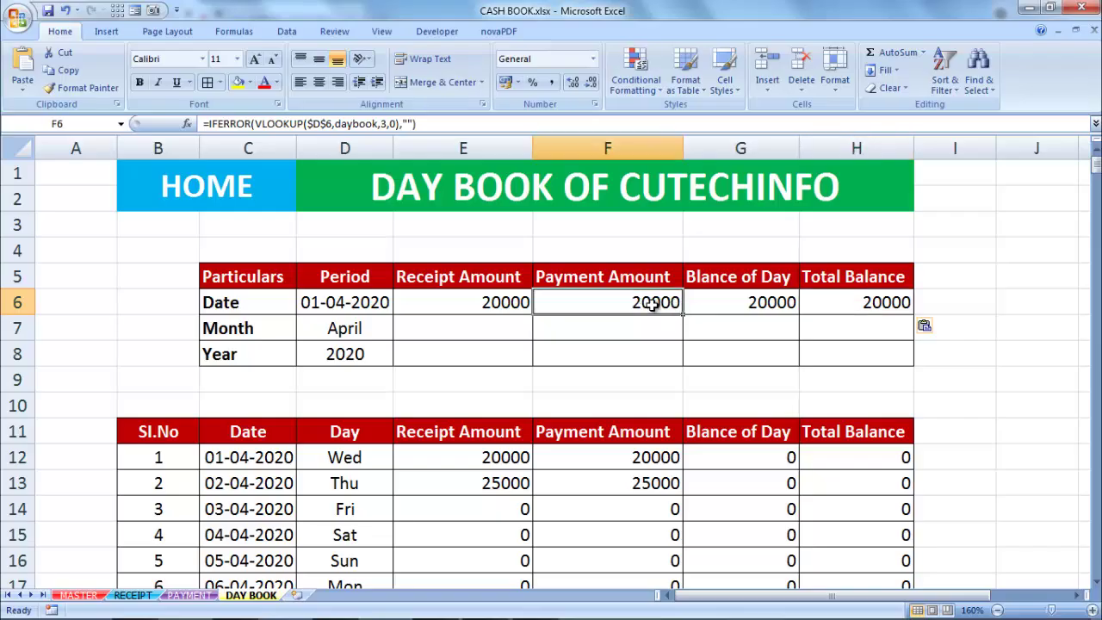
double_click(652, 303)
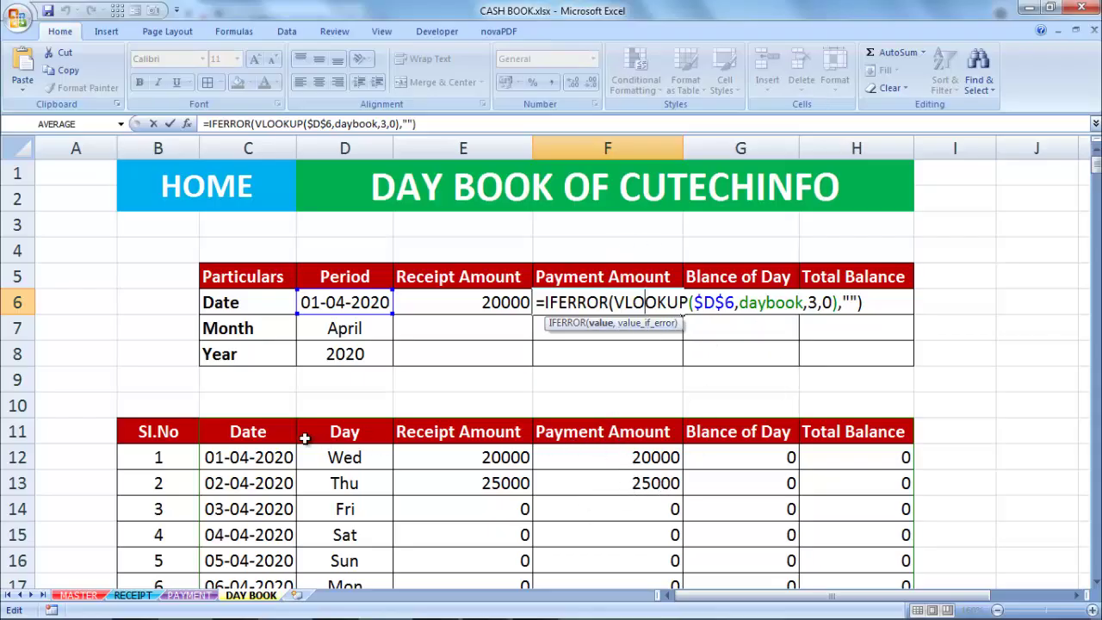
click(817, 303)
key(BackSpace)
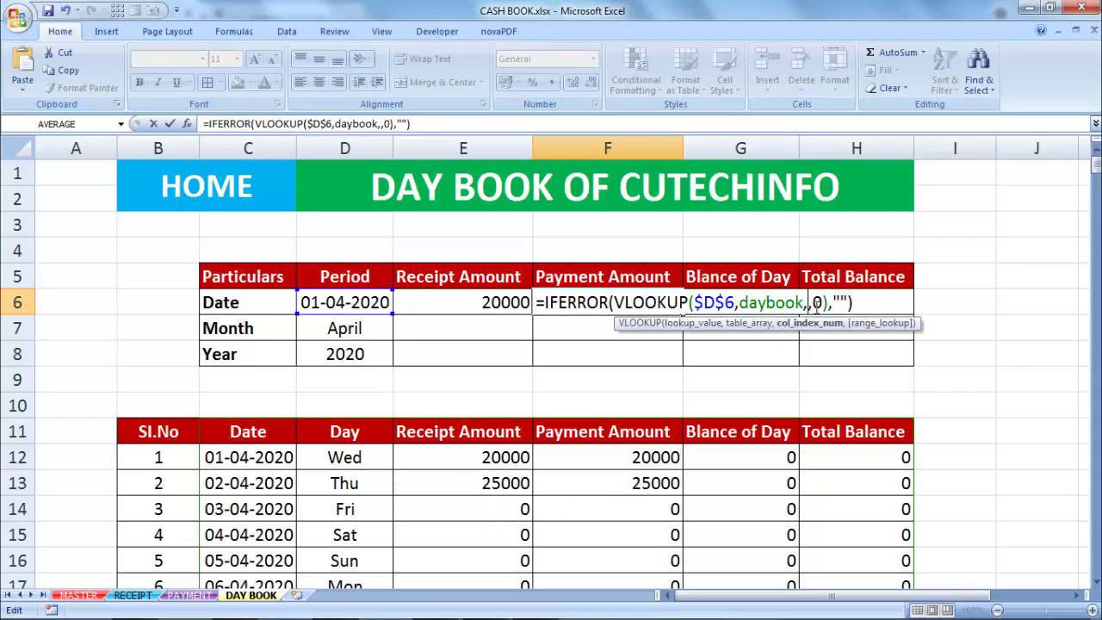
text(4)
key(Return)
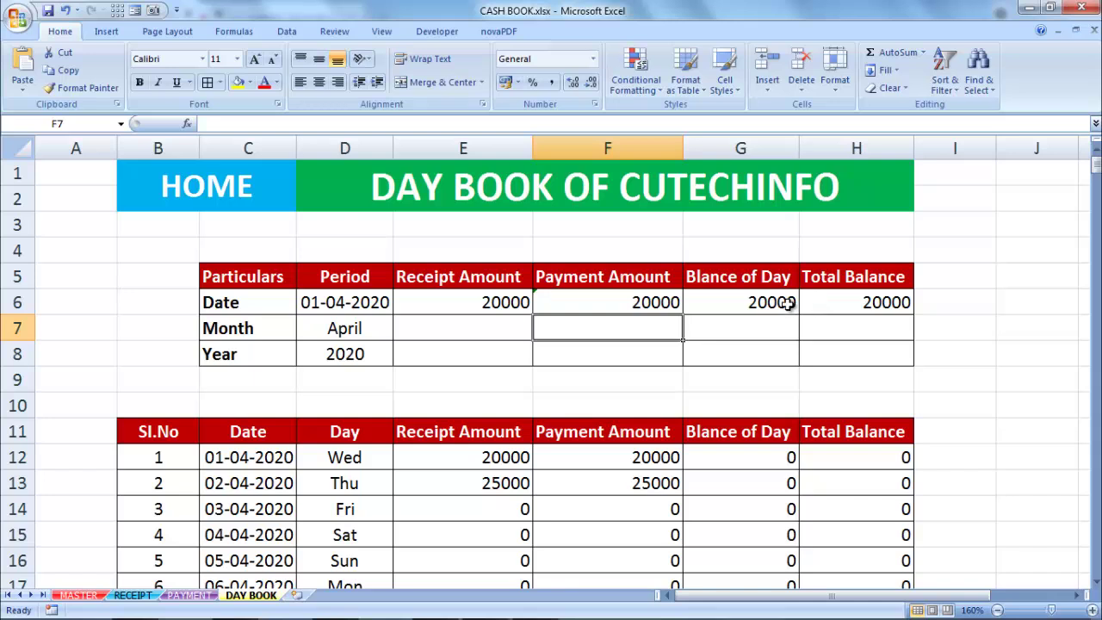
Change G6's VLOOKUP column index from 3 to 5 for the day balance.
double_click(781, 303)
click(969, 302)
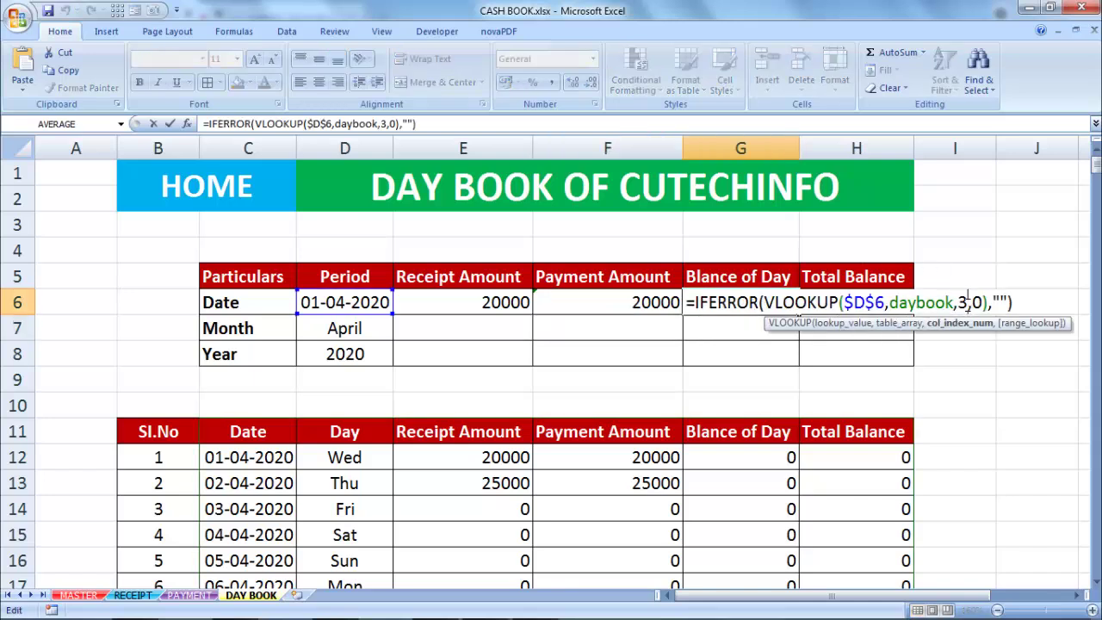
key(BackSpace)
text(5)
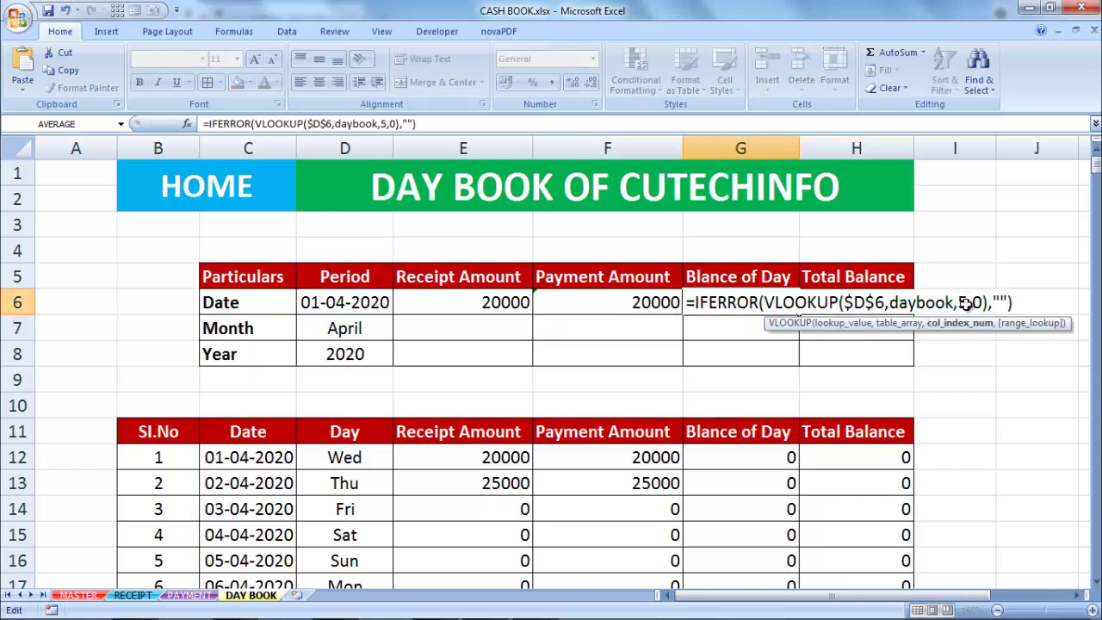
key(Return)
Set H6's VLOOKUP column index to 6, then review the updated F6 and G6 formulas.
double_click(889, 302)
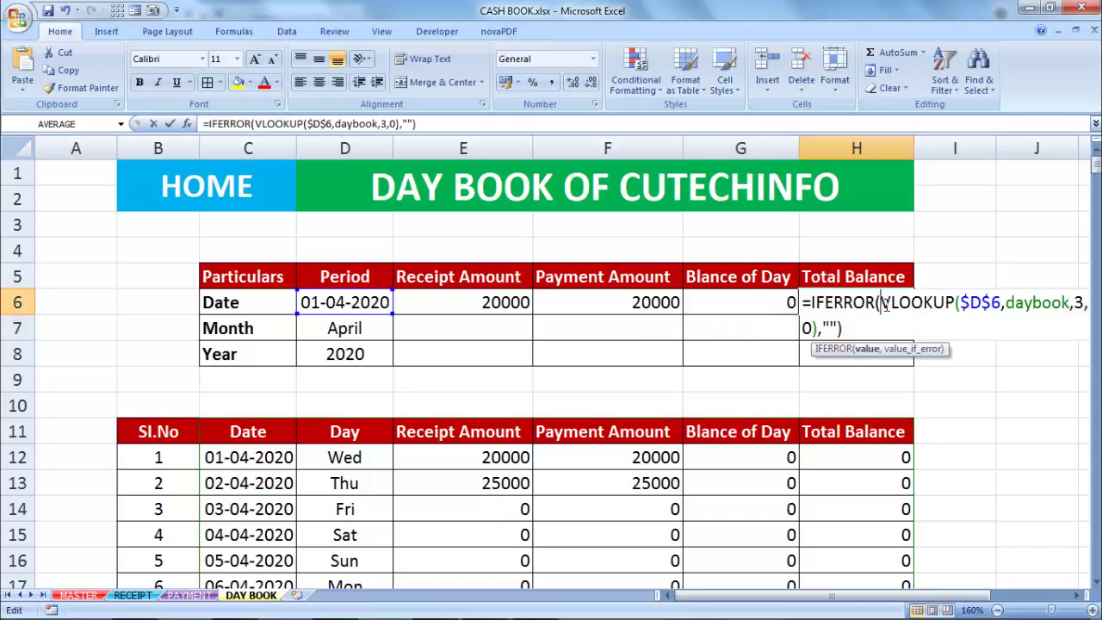
click(1086, 303)
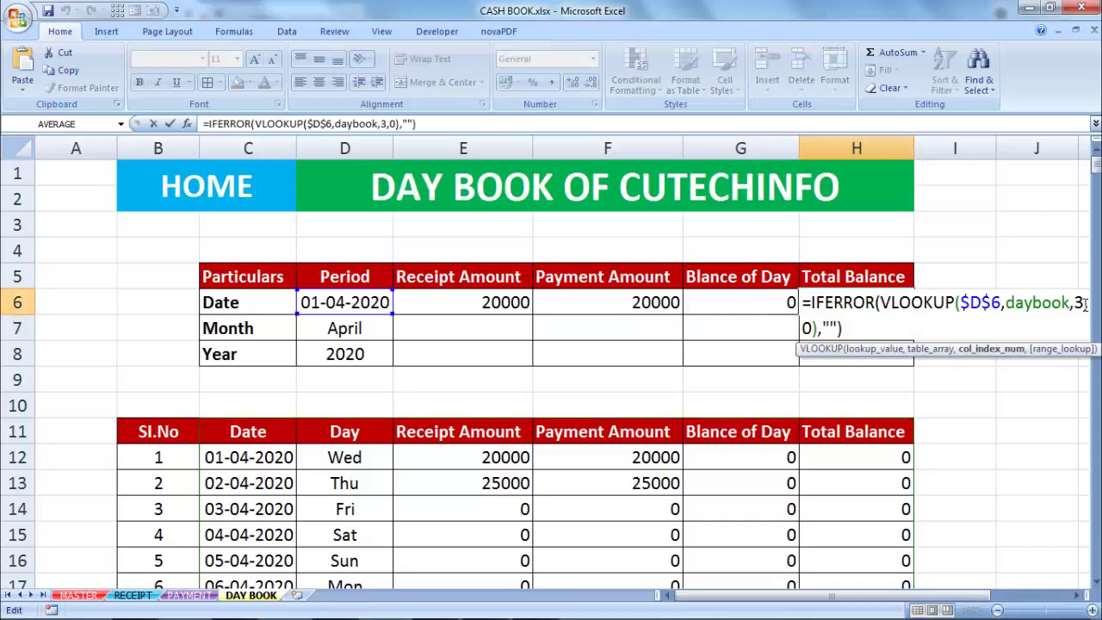
key(BackSpace)
text(6)
key(Return)
click(724, 308)
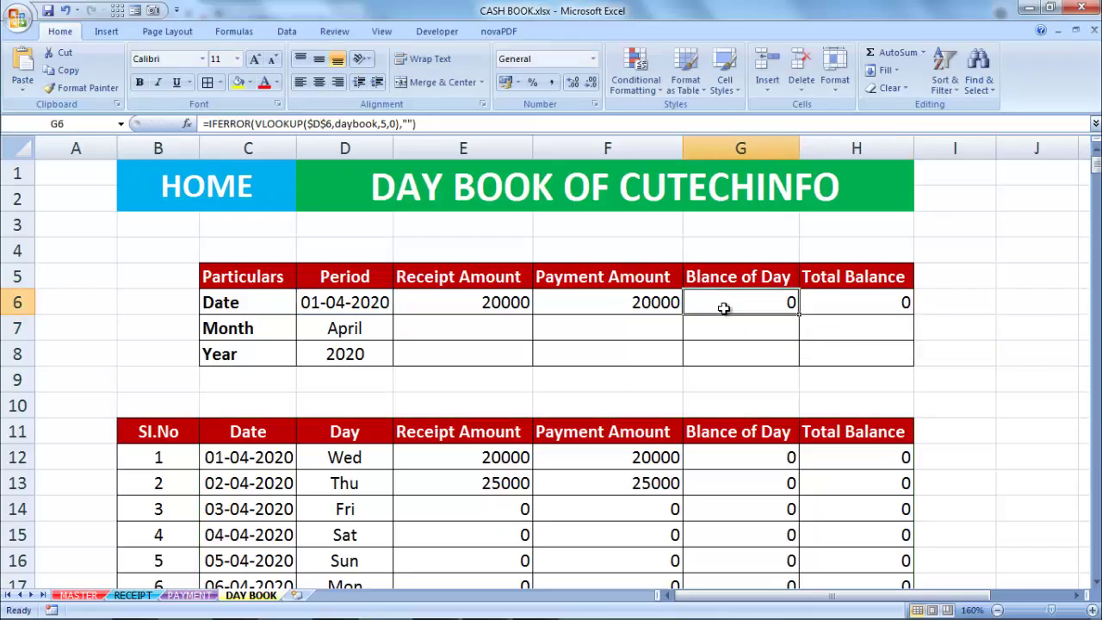
click(595, 301)
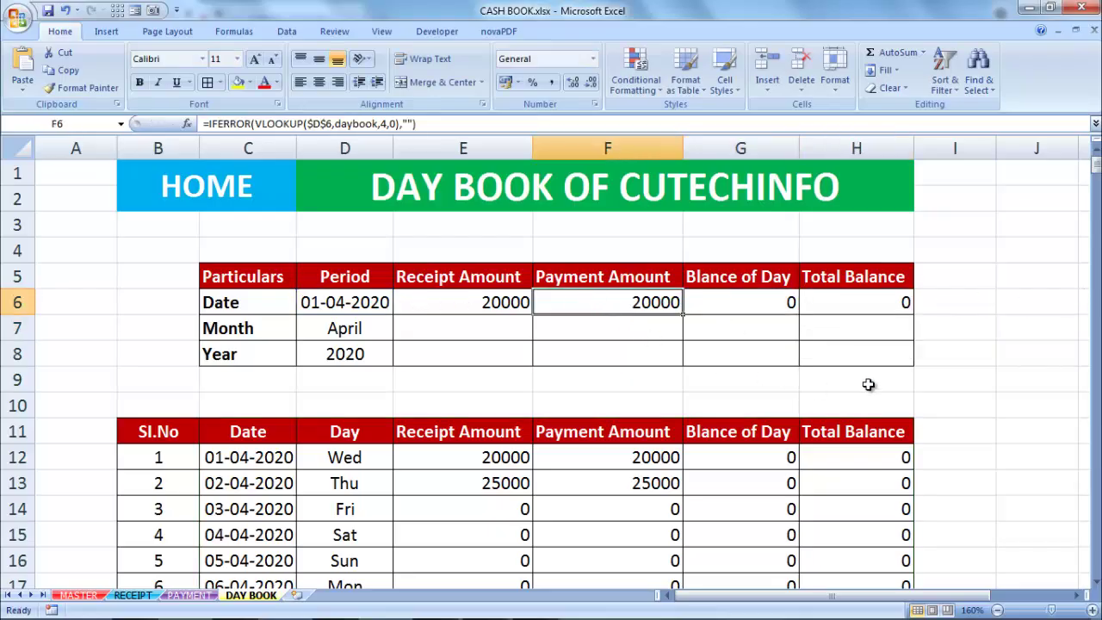
scroll(869, 386, down, 2)
click(976, 321)
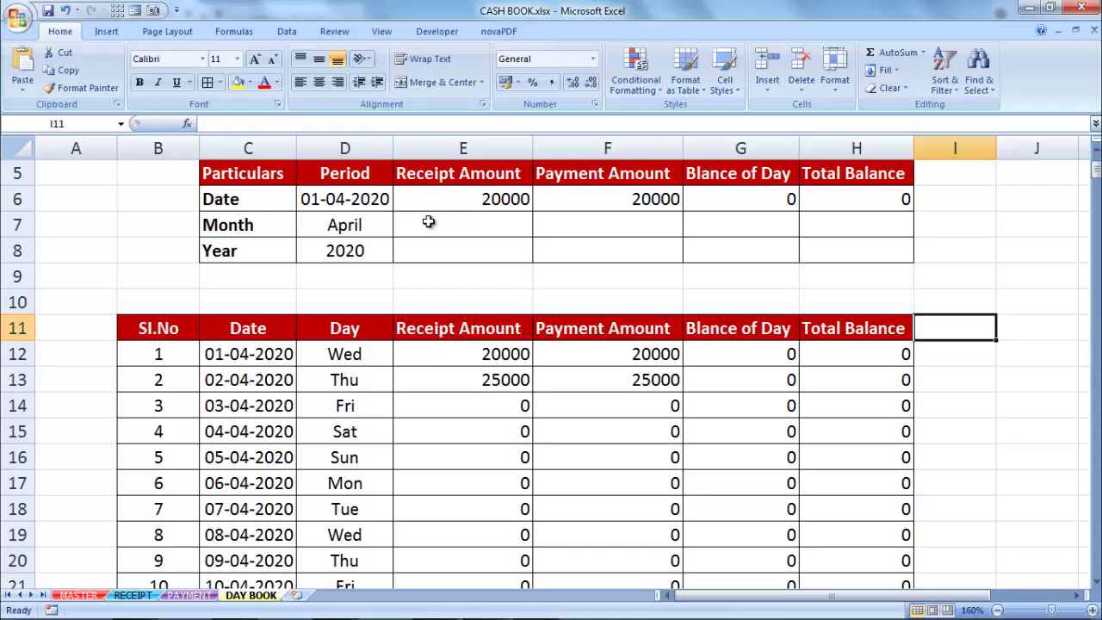
Start =SUMIFS in E7 with receipts E12:E376 as the sum range.
click(467, 230)
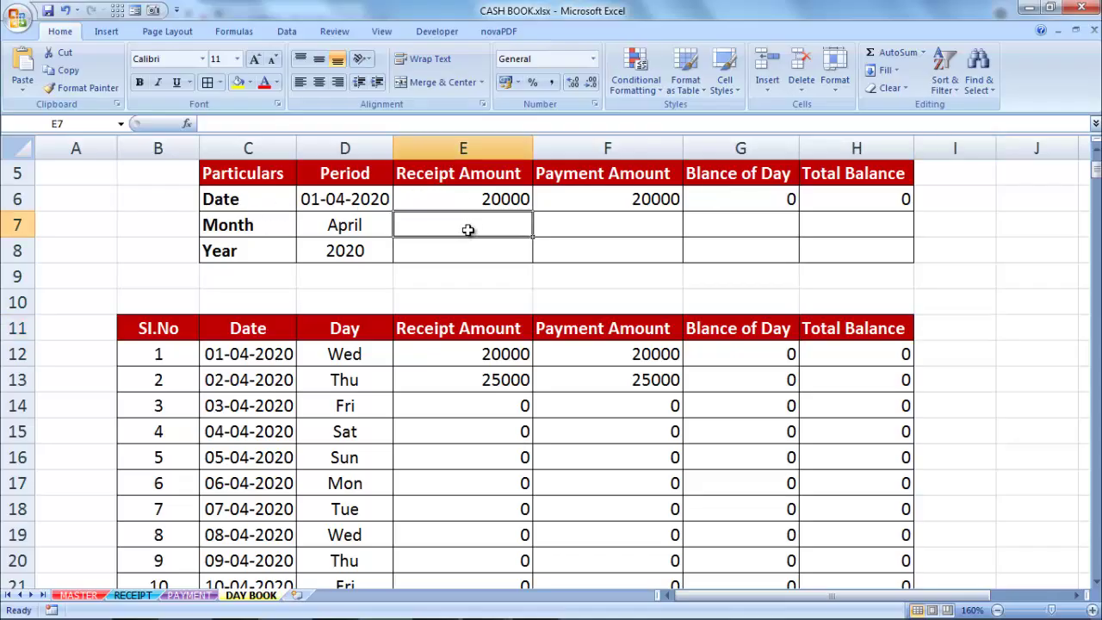
text(=)
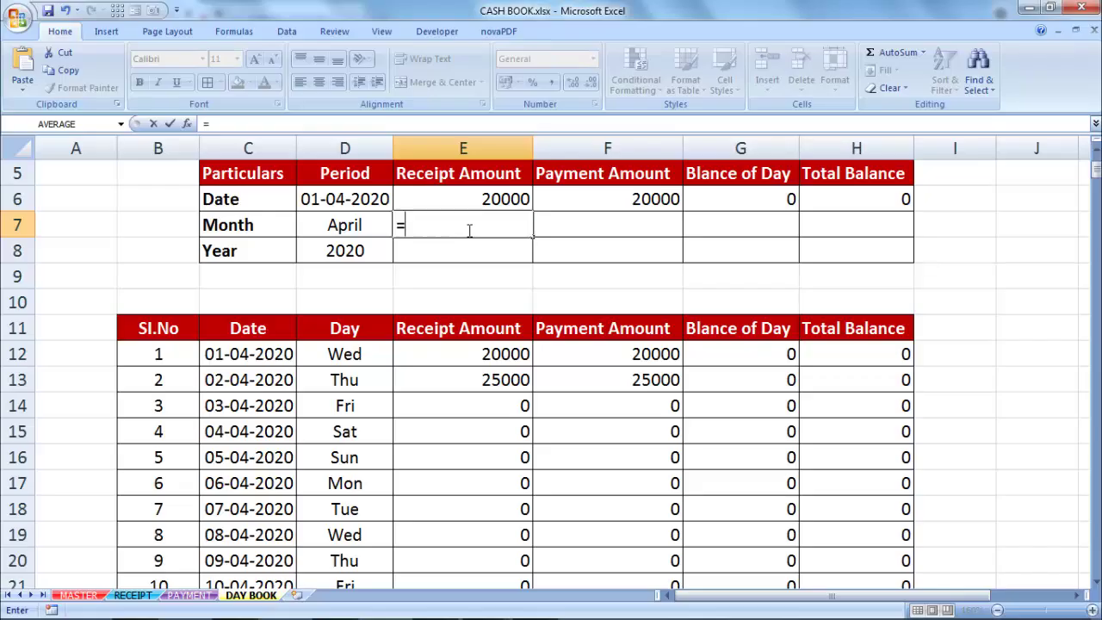
text(SUMIF)
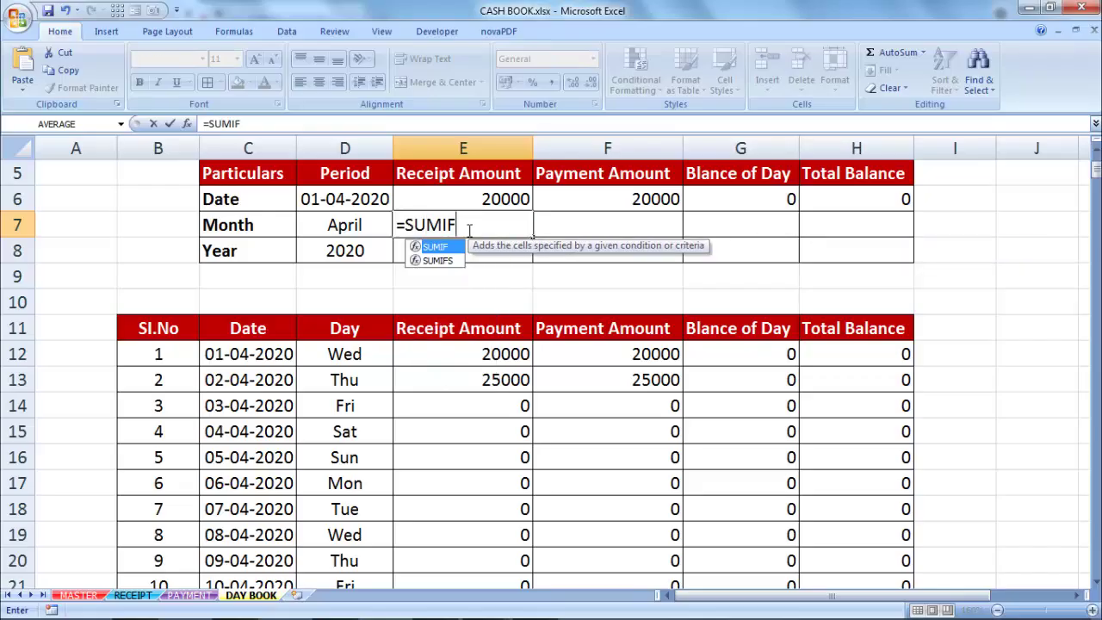
text(S)
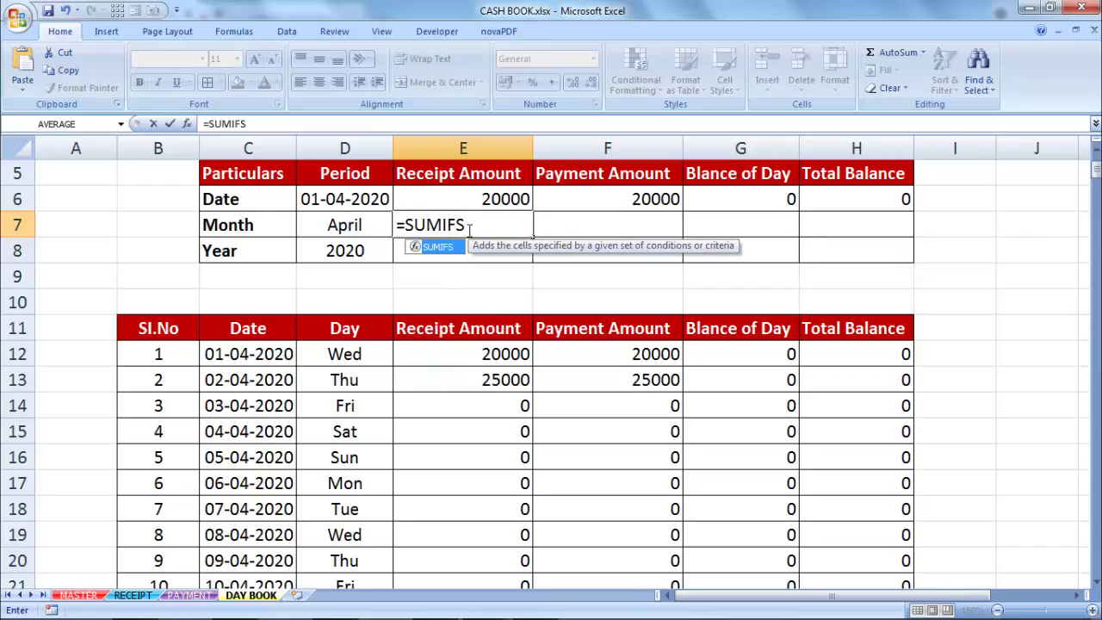
text(()
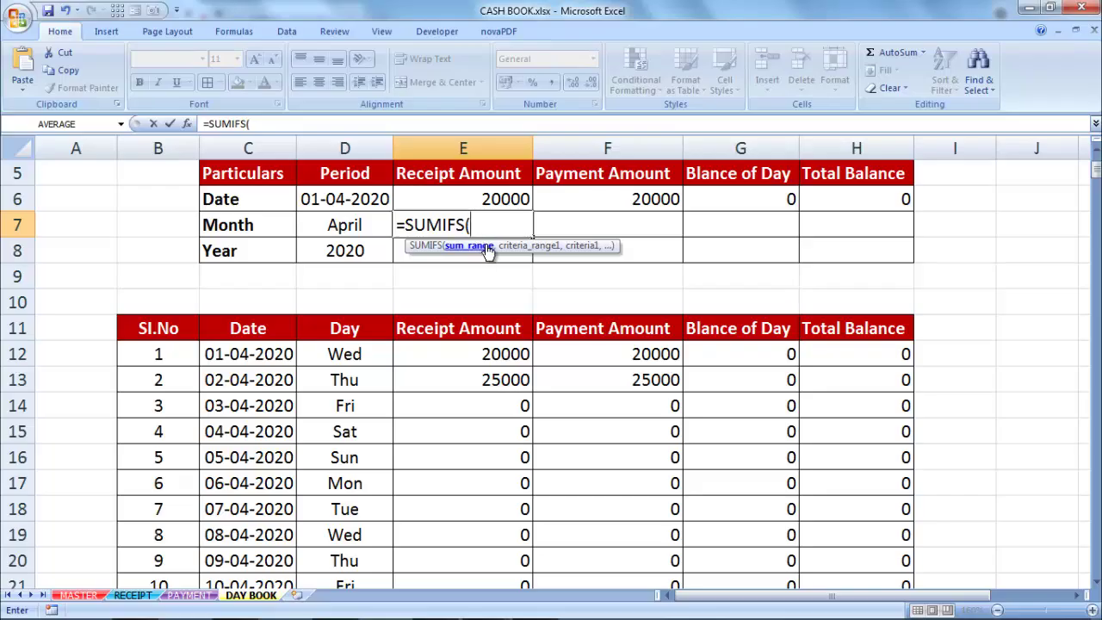
click(491, 357)
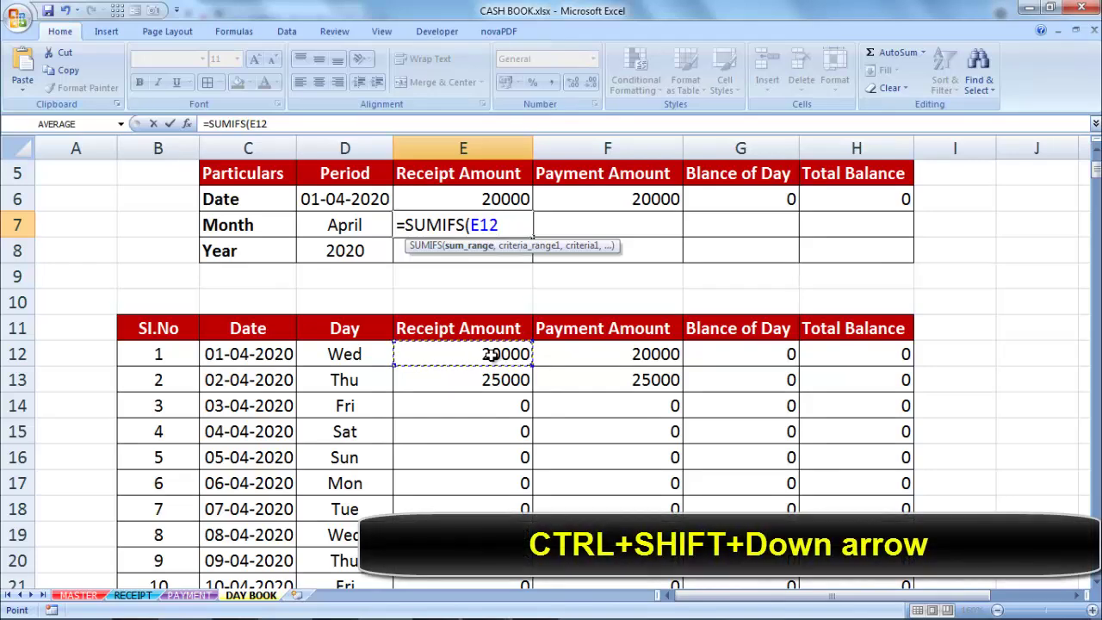
key(ctrl+shift+Down)
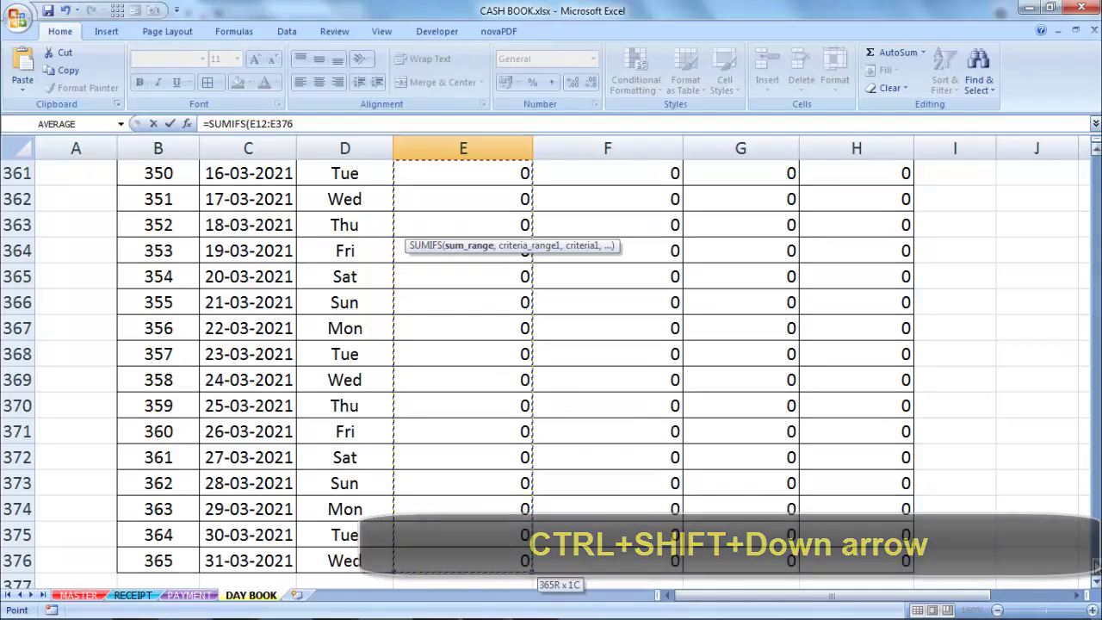
drag(1095, 559, 1090, 168)
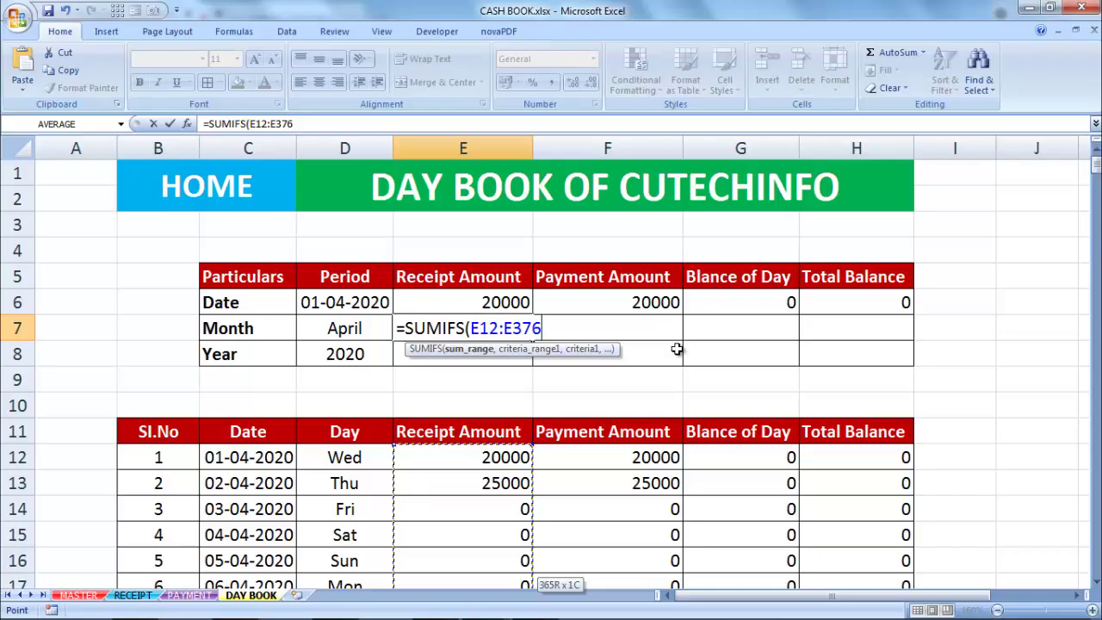
text(,)
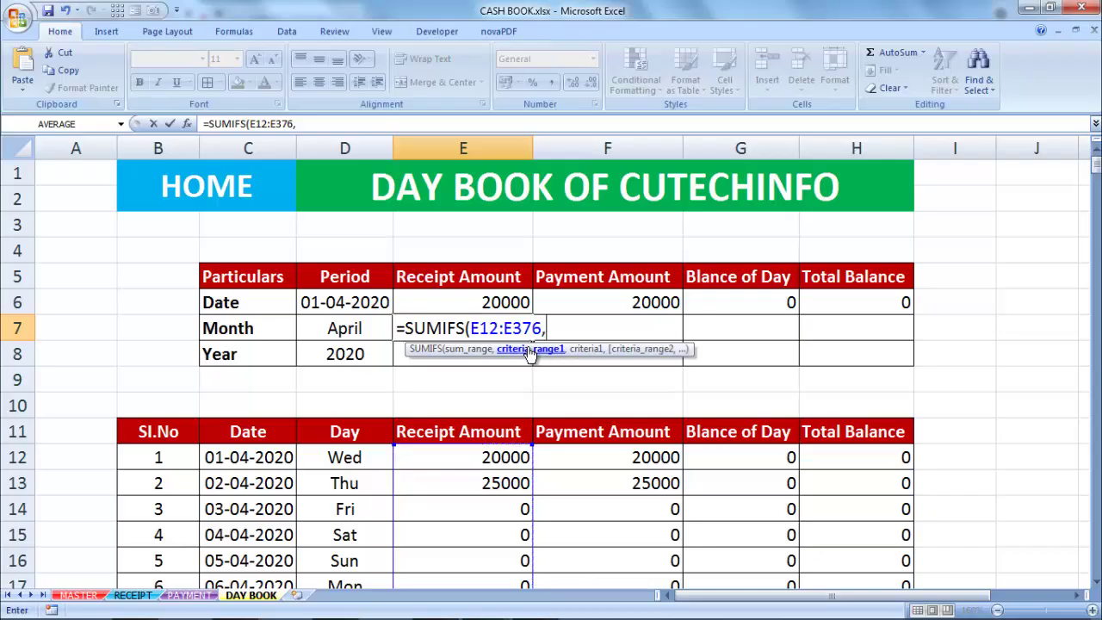
Add the date column as criteria range, locked absolute as $C$12:$C$376.
click(252, 459)
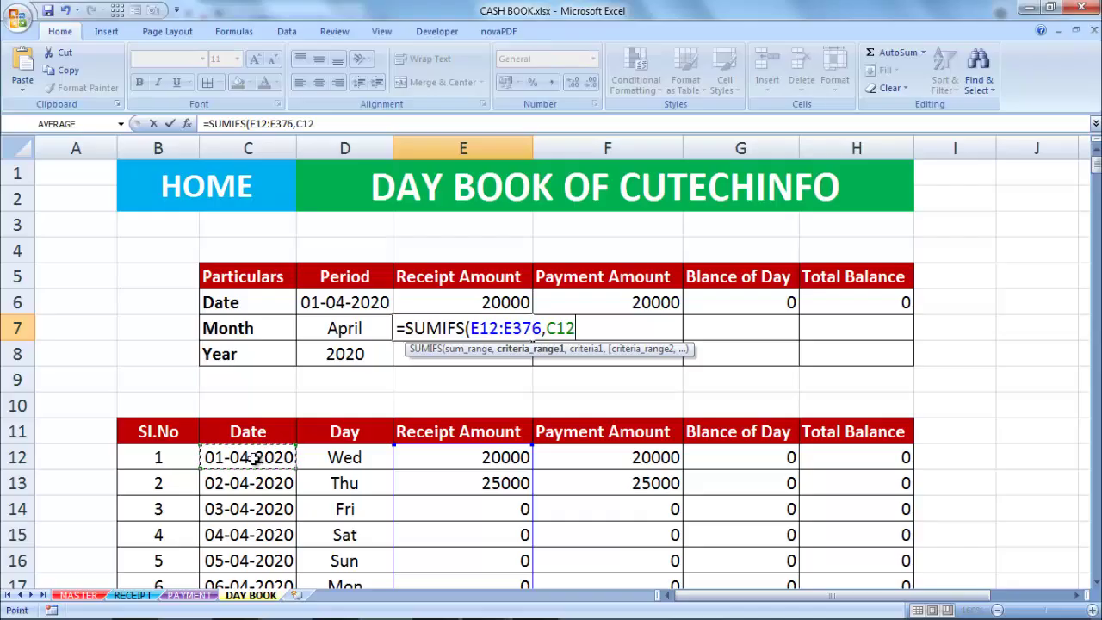
key(ctrl+shift+Down)
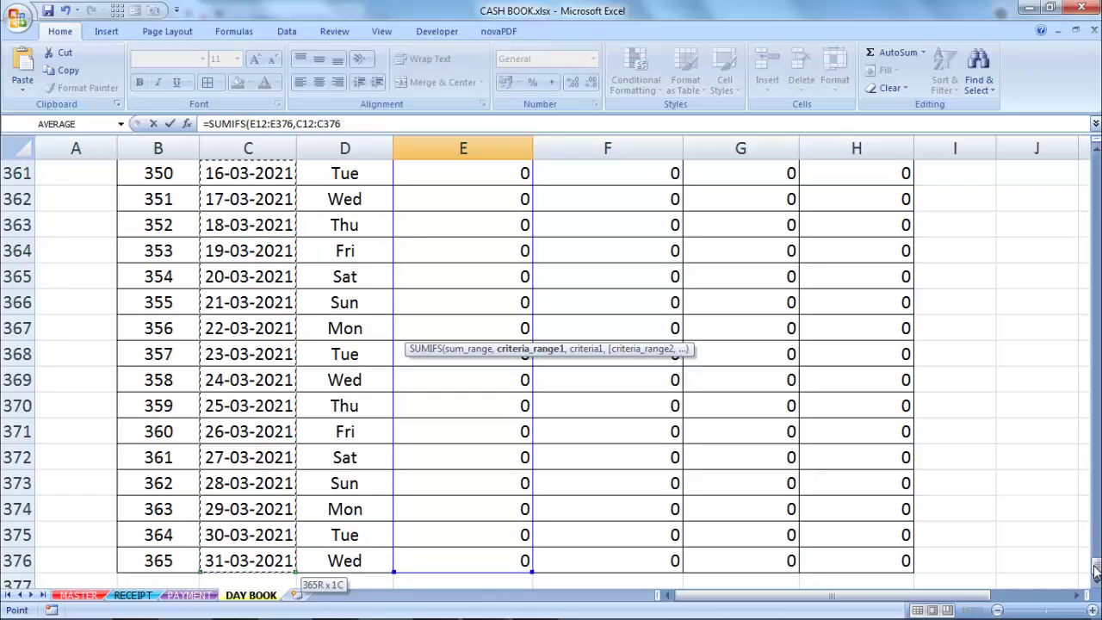
drag(1097, 572, 1097, 165)
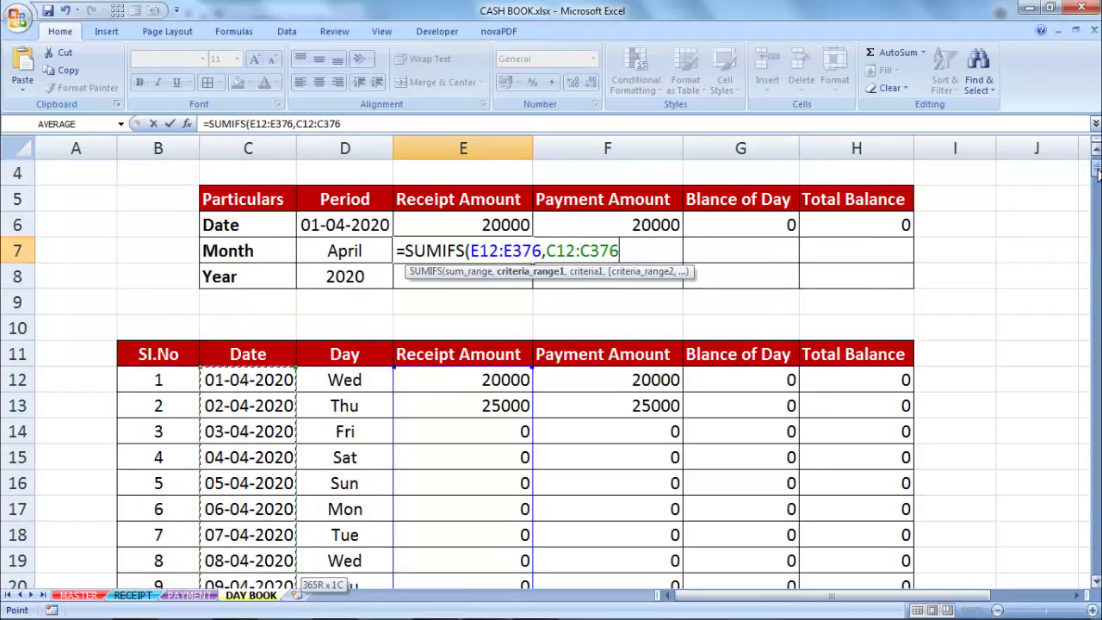
click(575, 250)
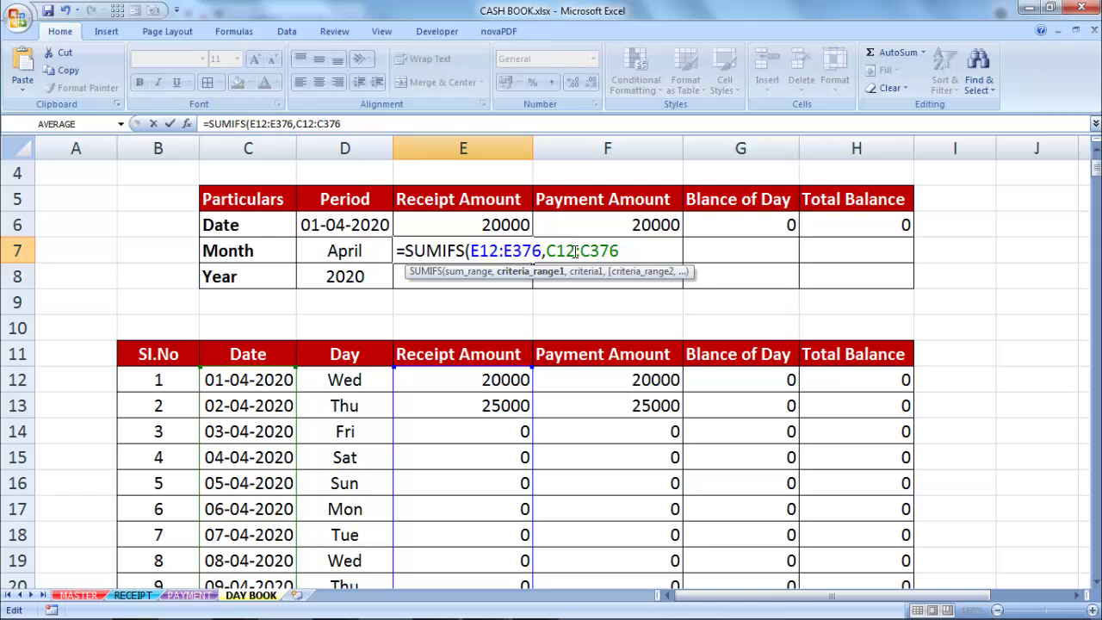
key(F4)
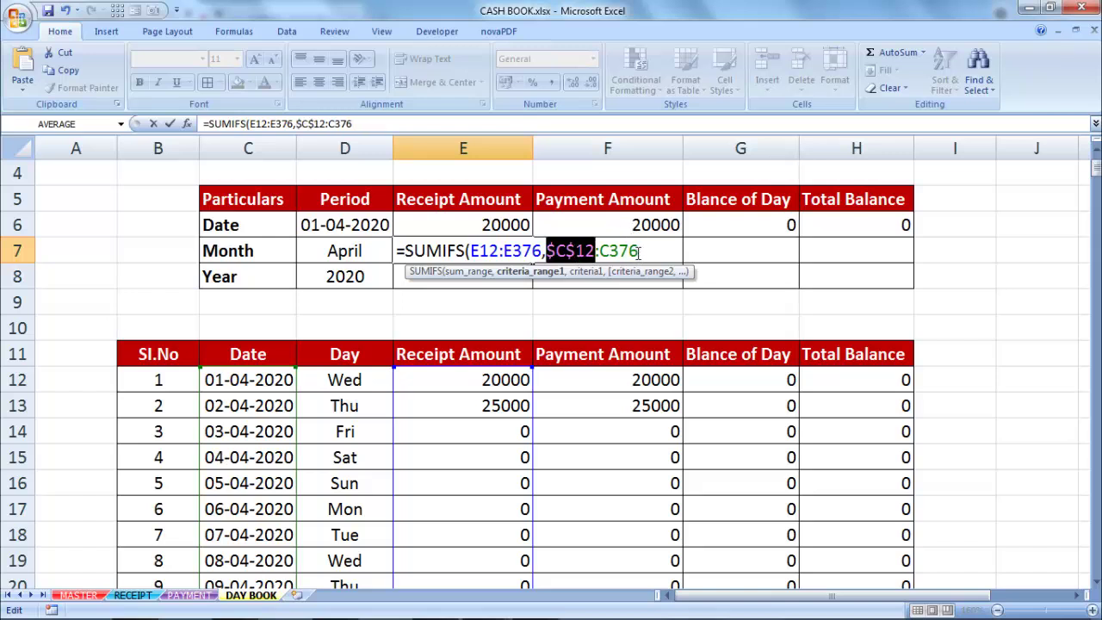
click(640, 250)
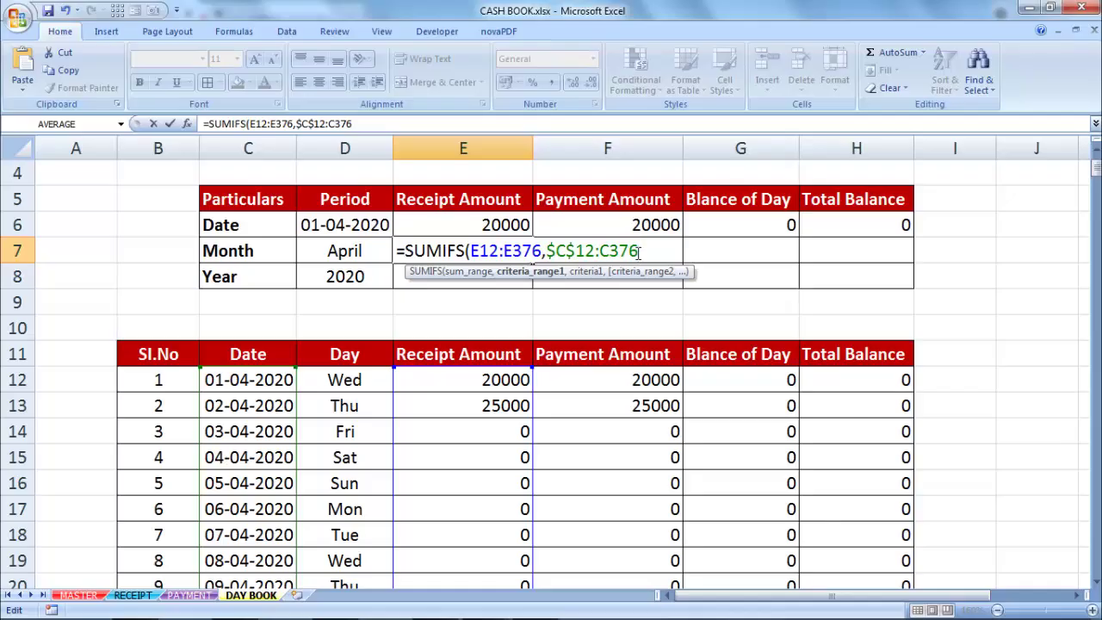
key(F4)
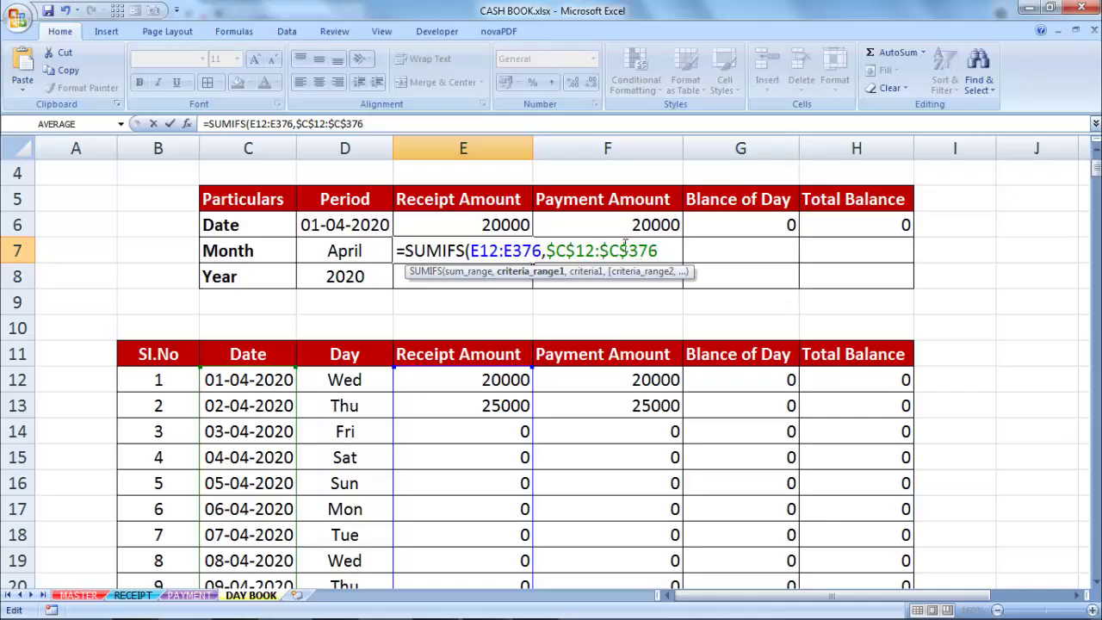
drag(546, 250, 661, 251)
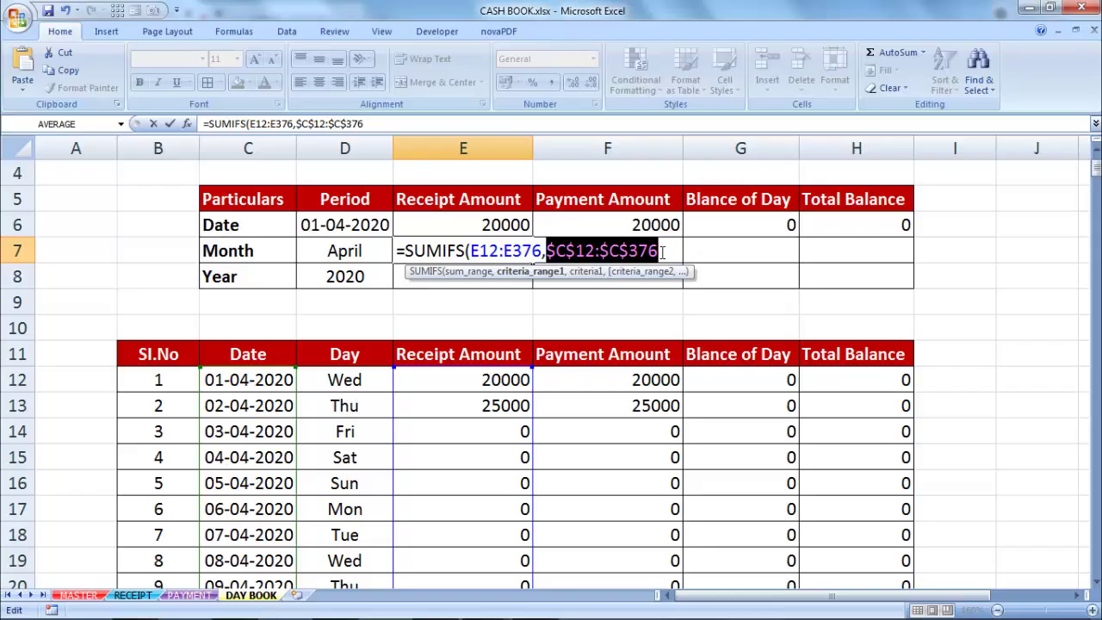
Add the first criterion ">="&$D$7 to E7's SUMIFS.
click(660, 251)
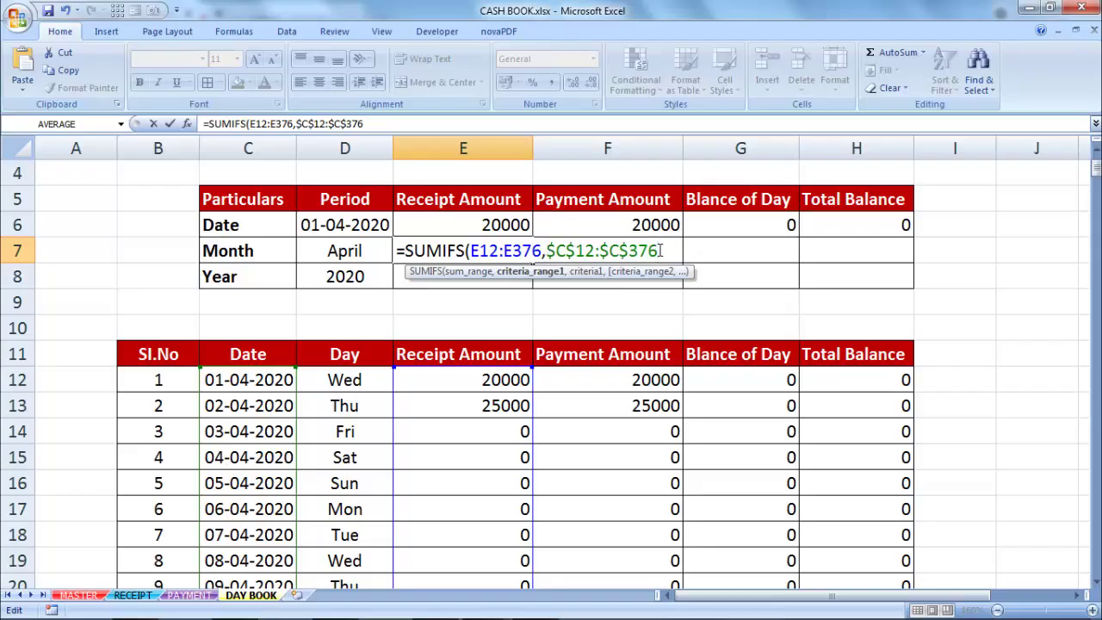
text(,">=)
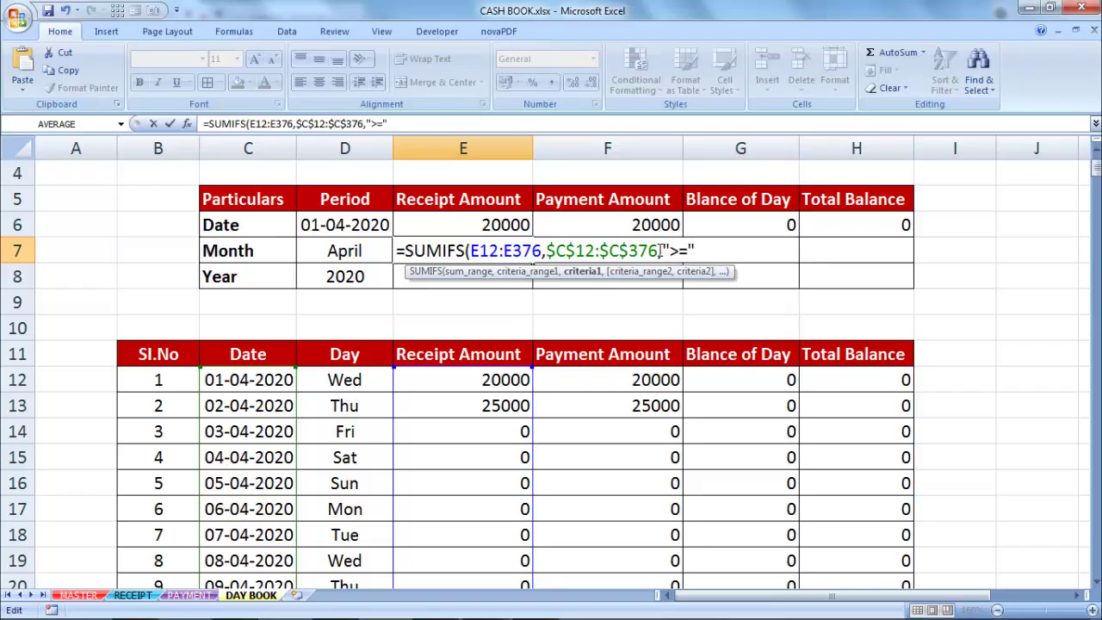
text(&)
click(353, 252)
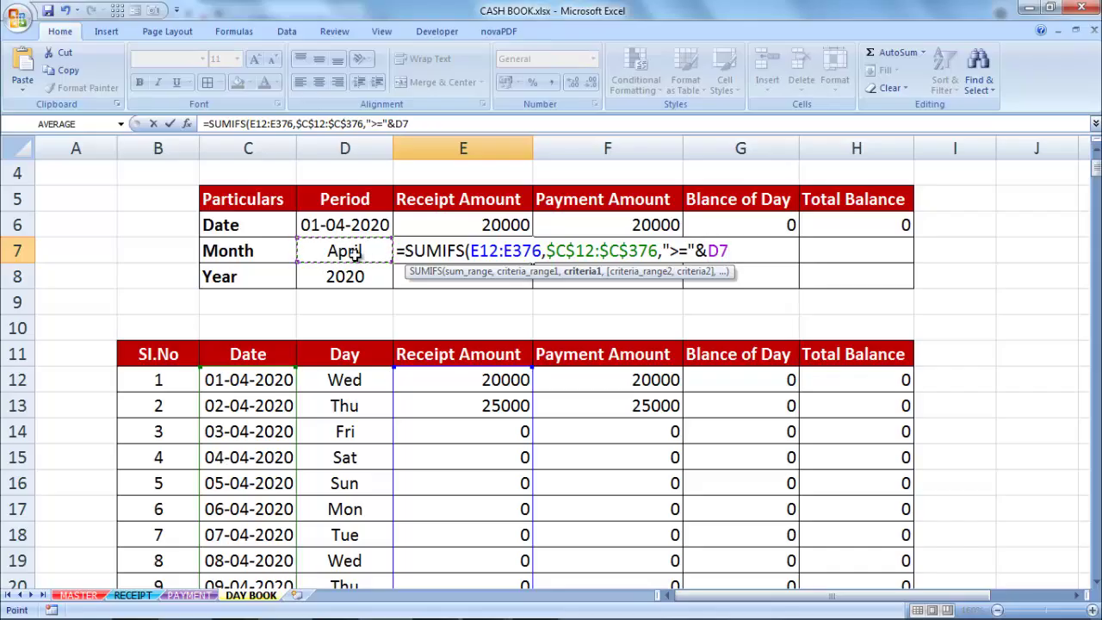
key(F4)
text($D$7,)
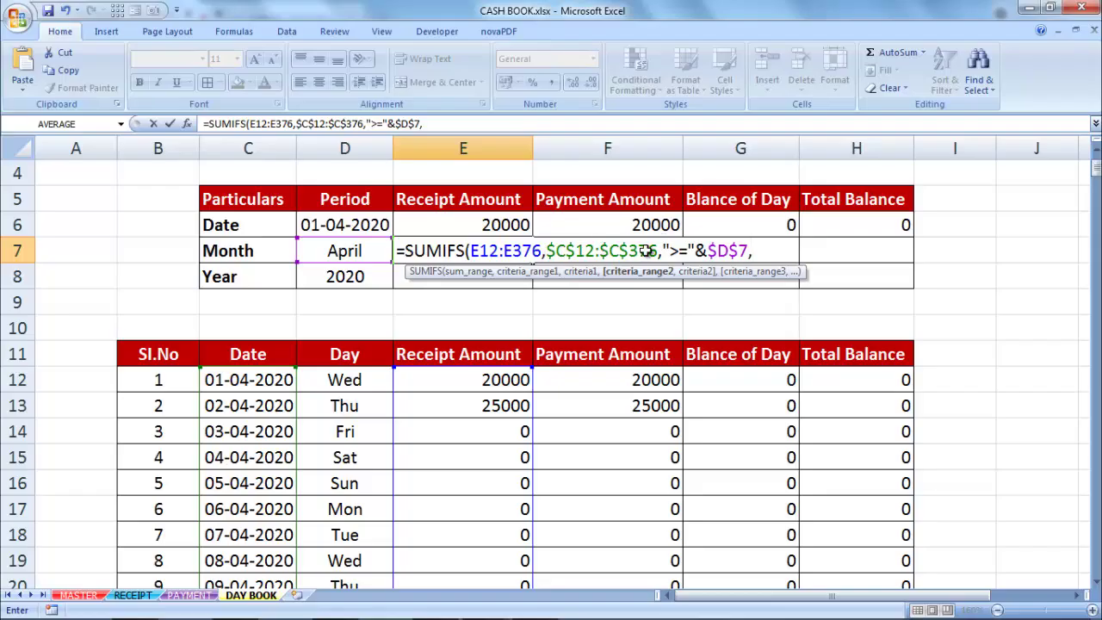
Add $C$12:$C$376 with "<="&EOMONTH($D$7,0) and commit, giving 45000.
key(ctrl+v)
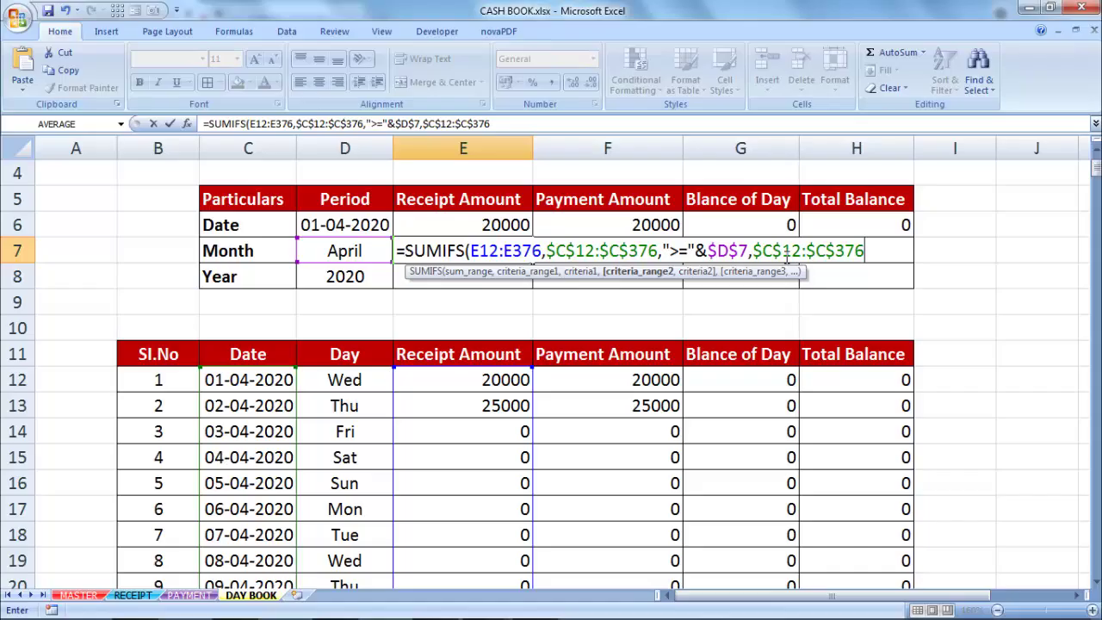
text(,"<)
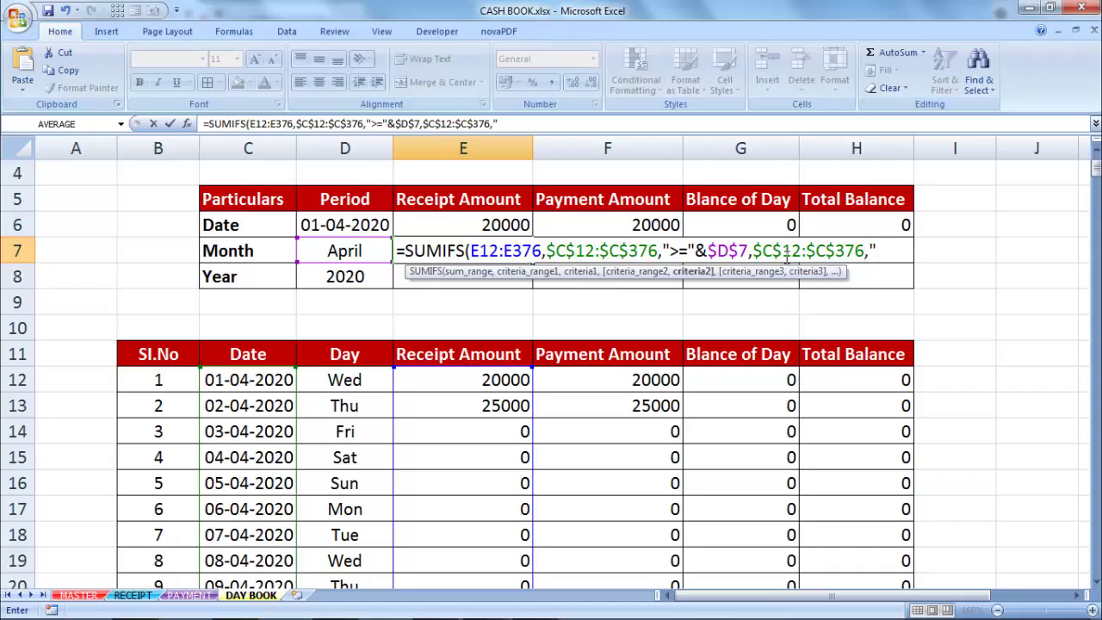
text(=")
text(&)
text(EOM)
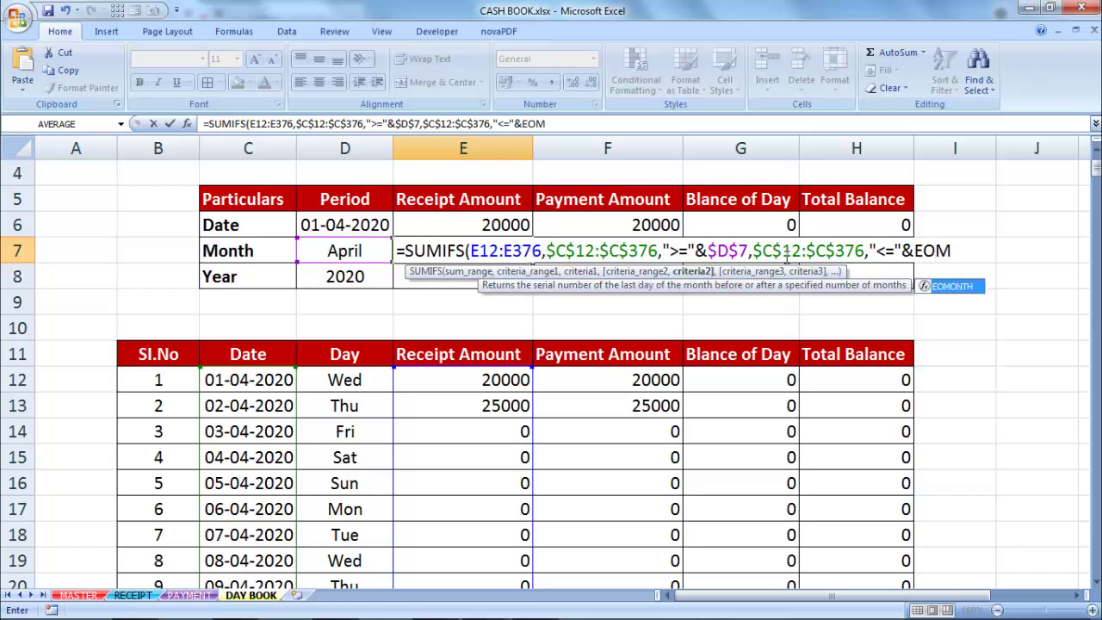
key(Tab)
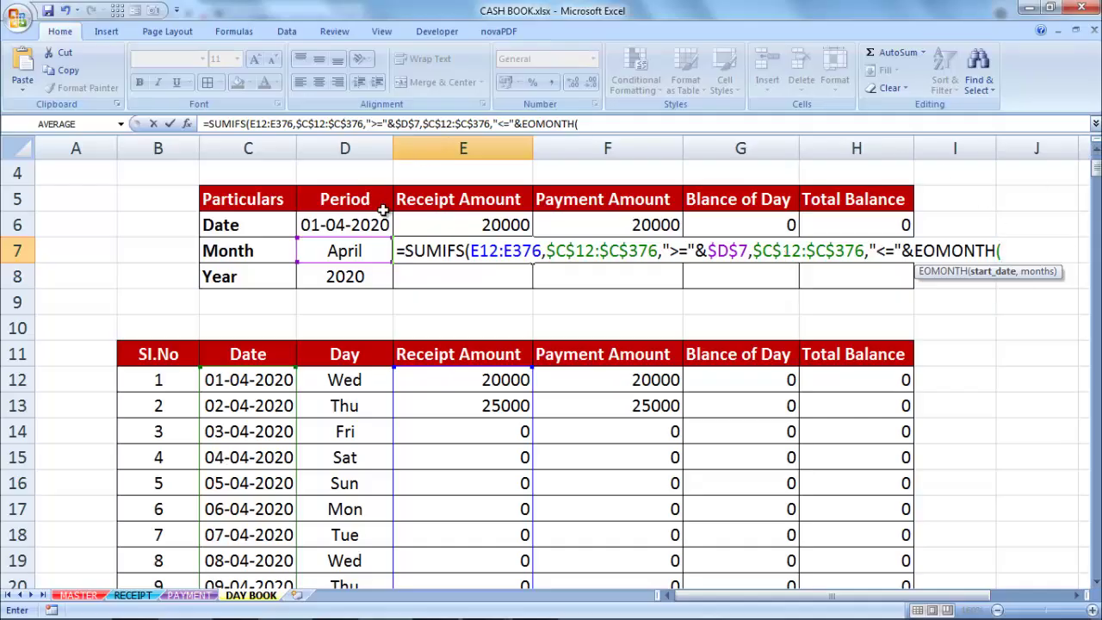
click(369, 252)
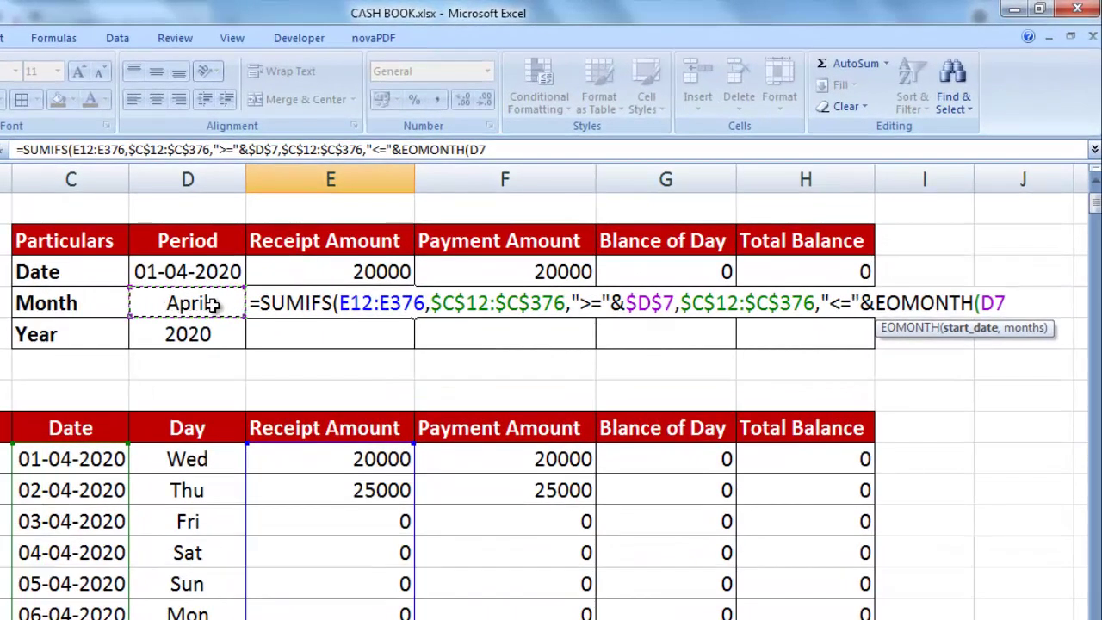
key(F4)
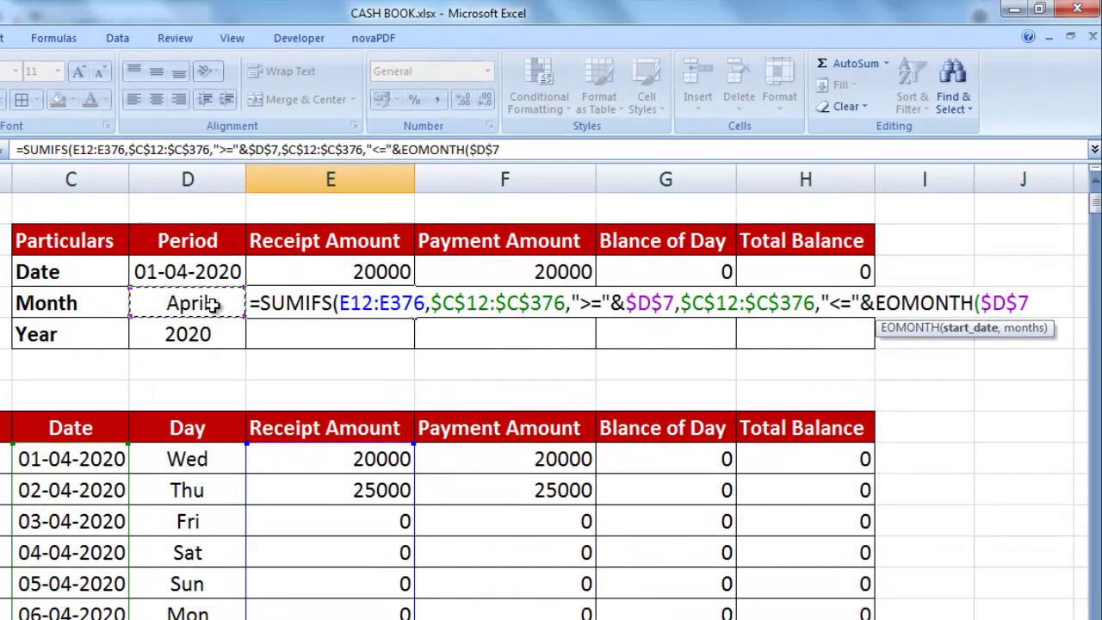
text(,0)
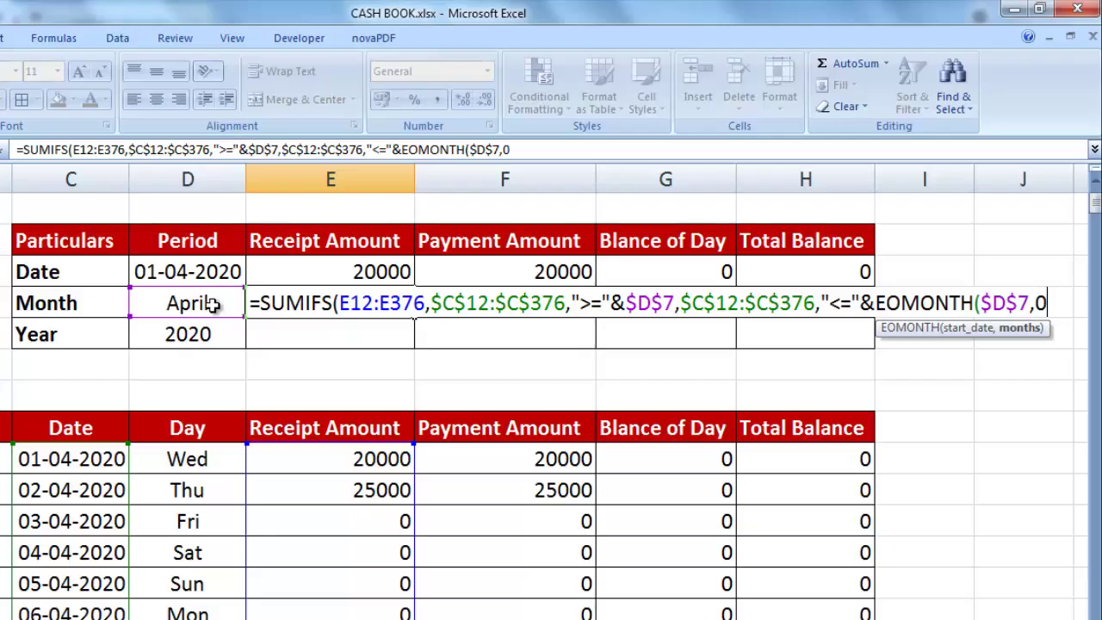
text())
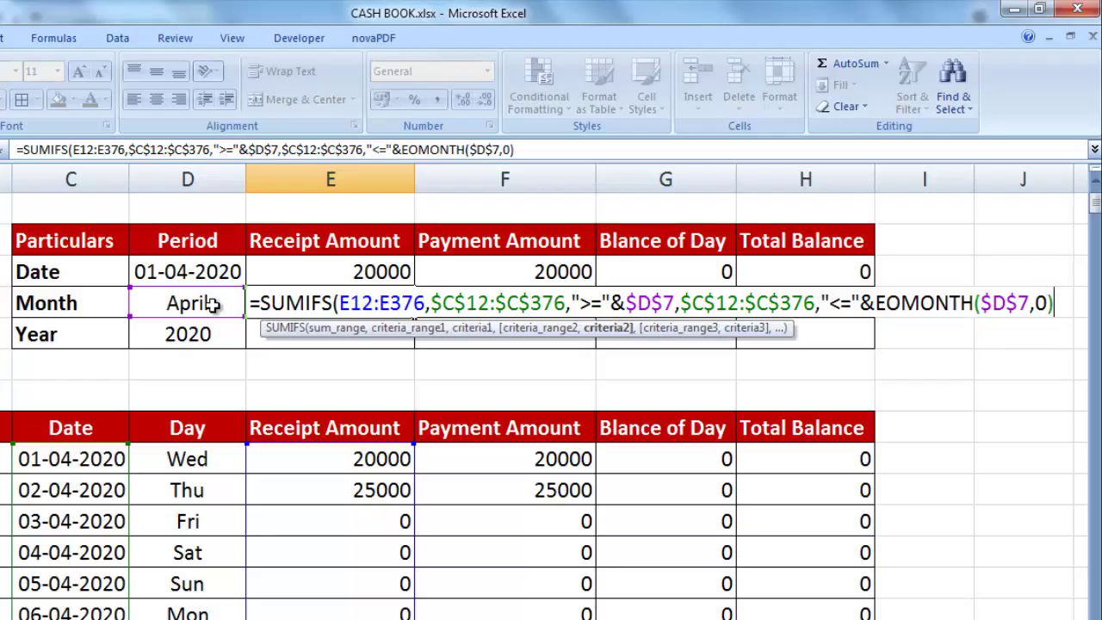
text())
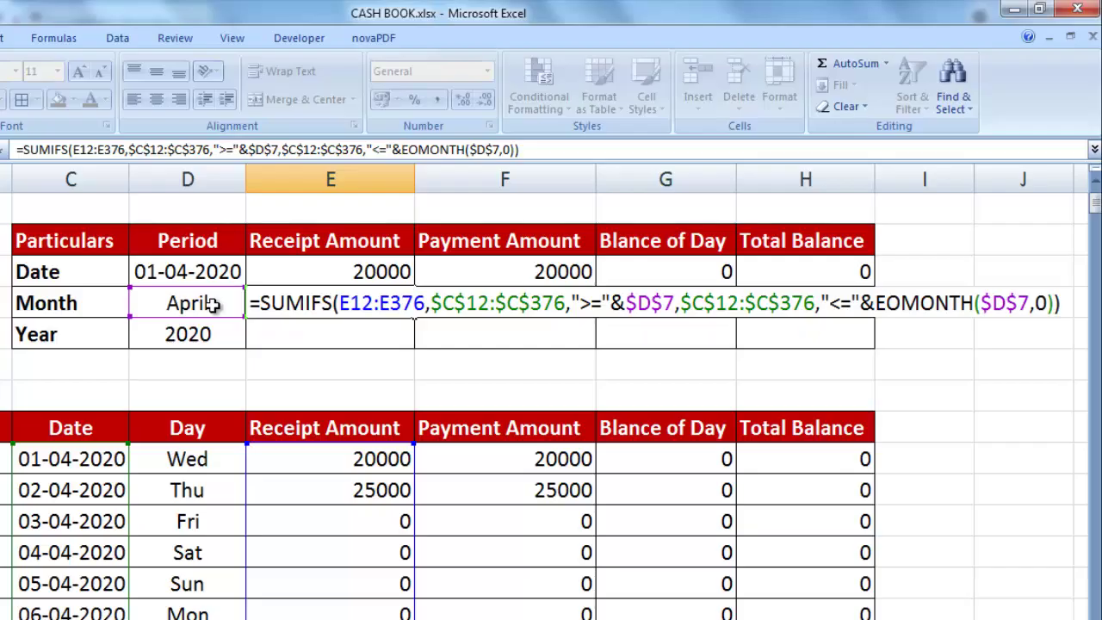
key(Return)
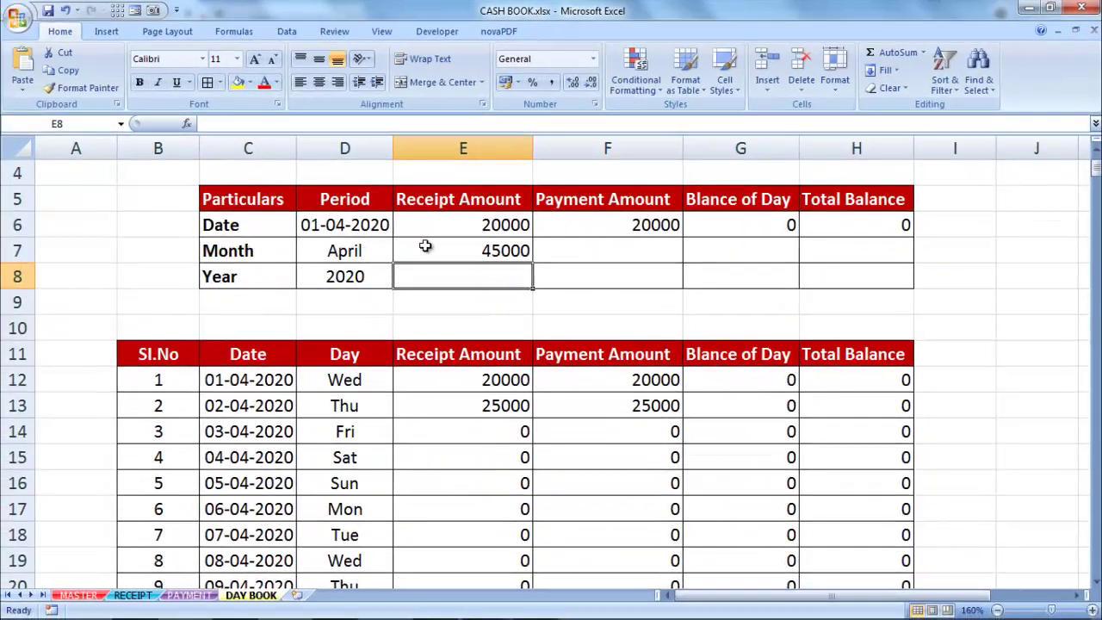
Copy E7's month SUMIFS formula into F7 and G7.
click(487, 252)
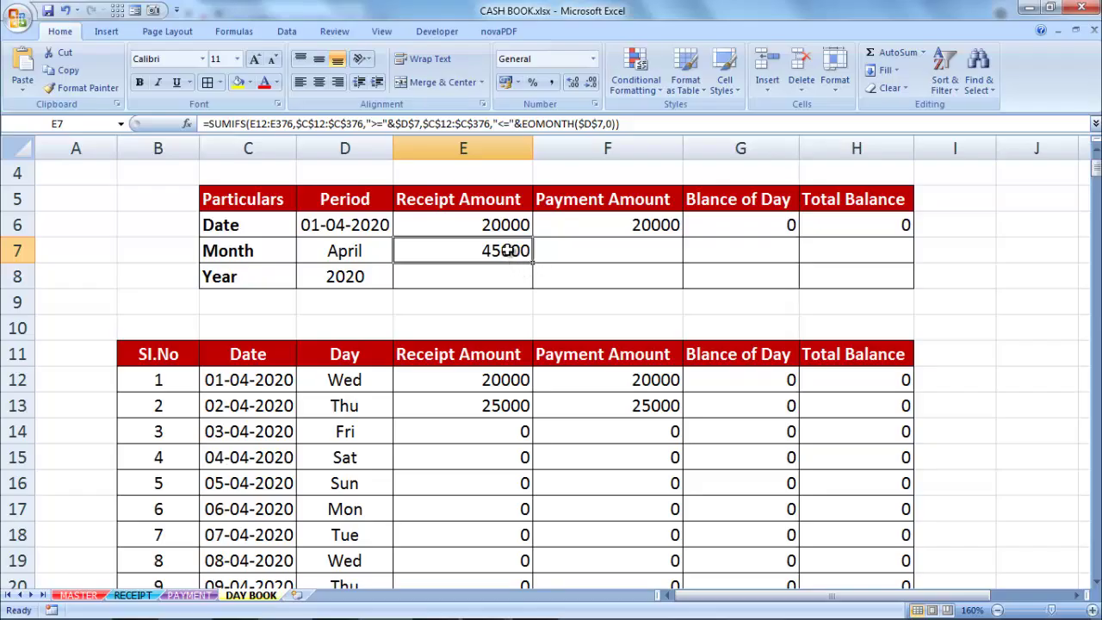
key(ctrl+c)
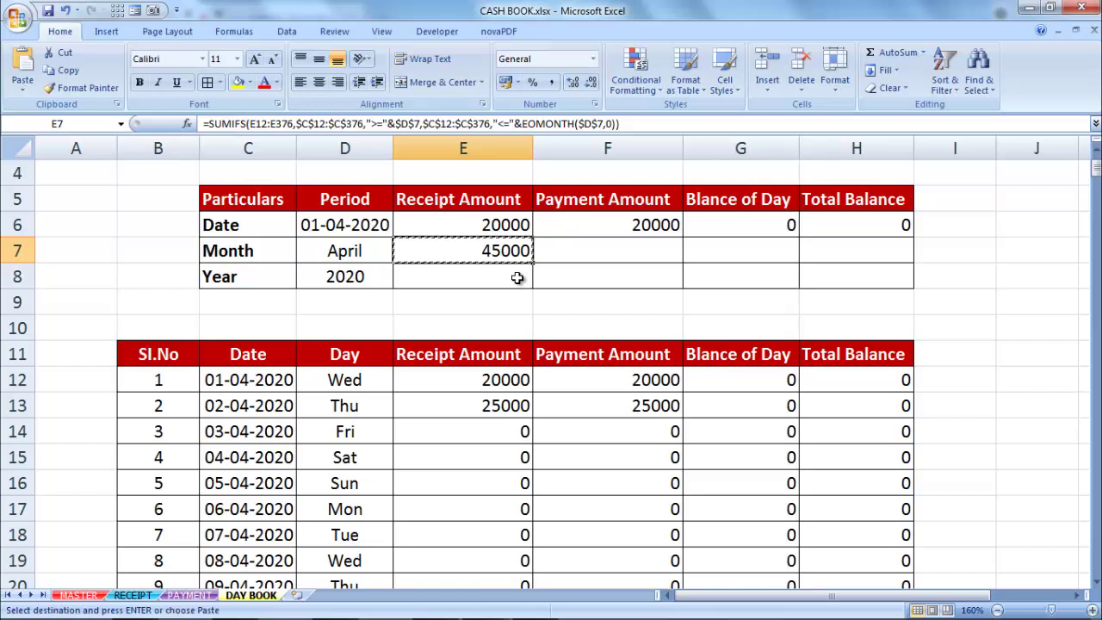
click(632, 251)
key(ctrl+v)
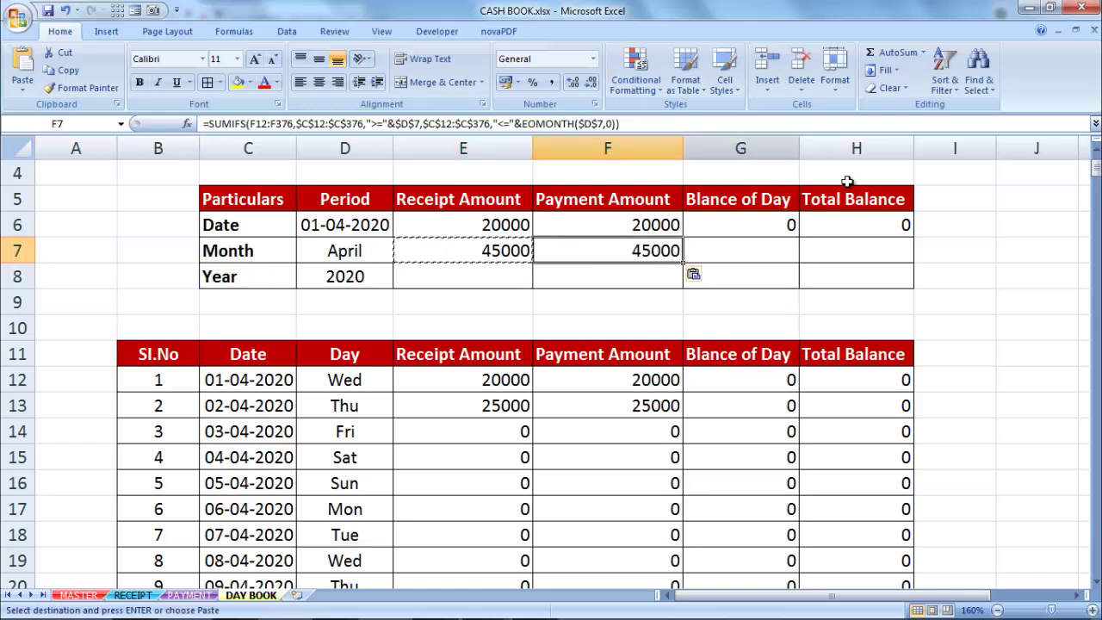
click(757, 248)
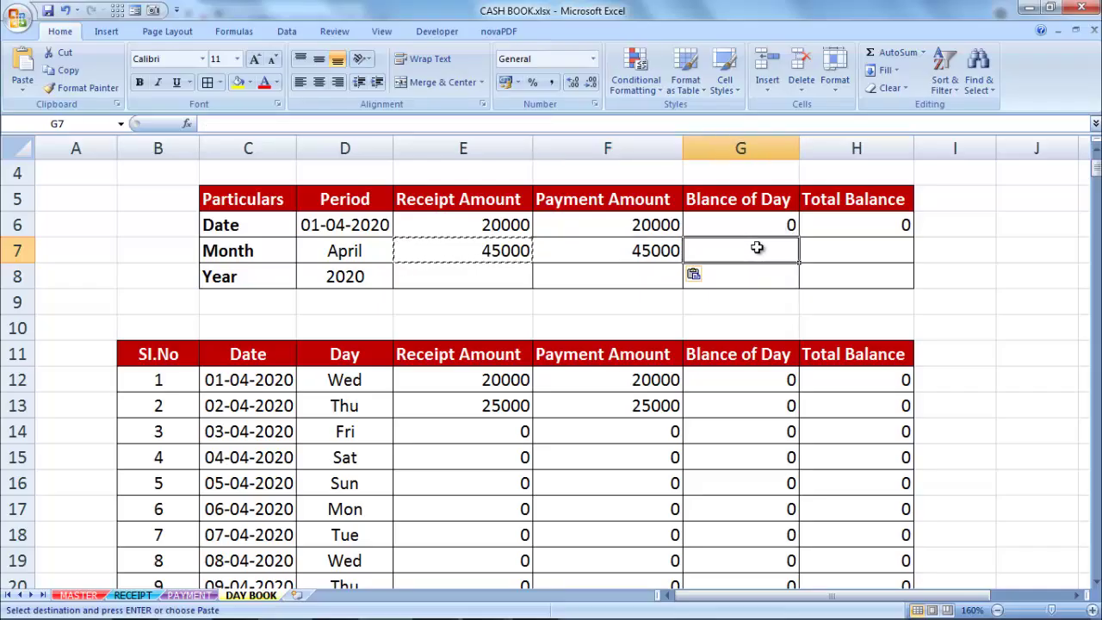
key(ctrl+v)
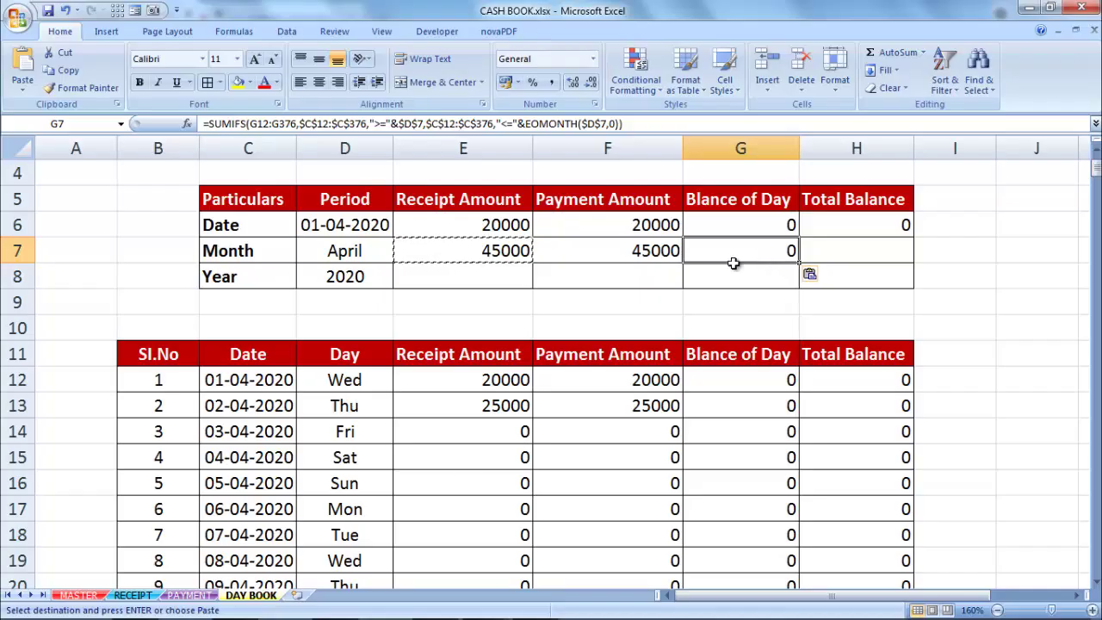
Check the SUMIFS ranges in F7 and G7 without changing them.
double_click(648, 249)
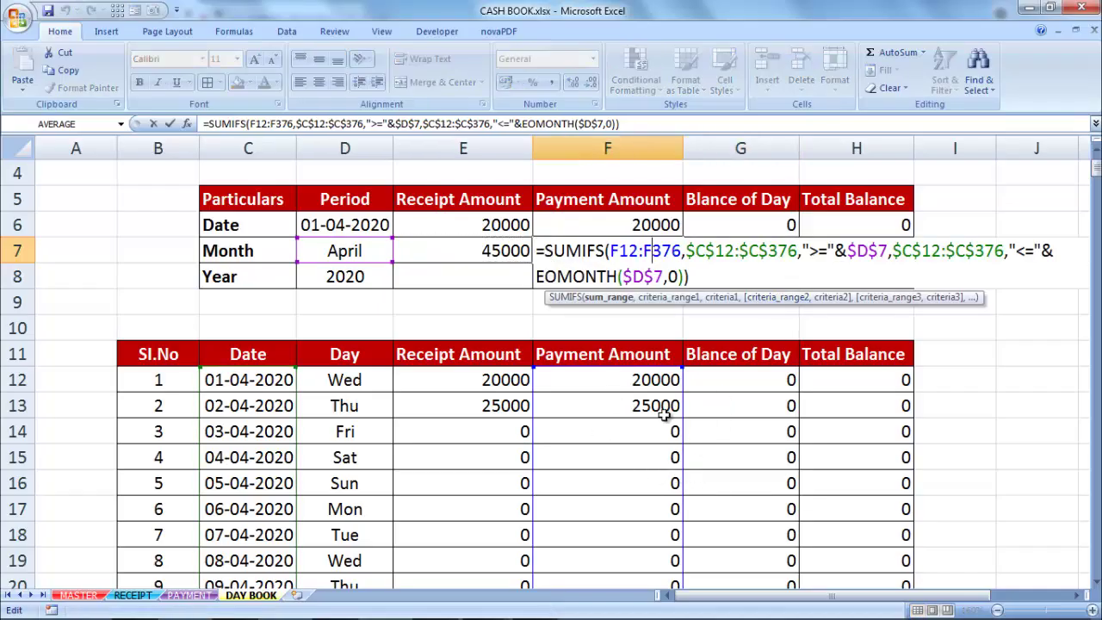
key(Return)
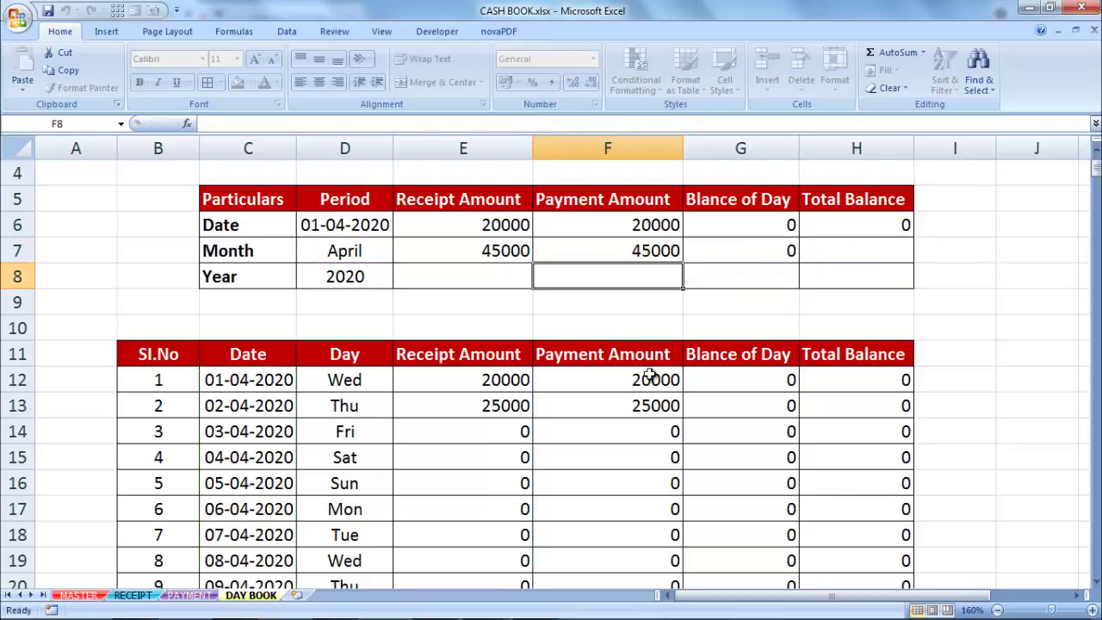
double_click(761, 249)
key(Return)
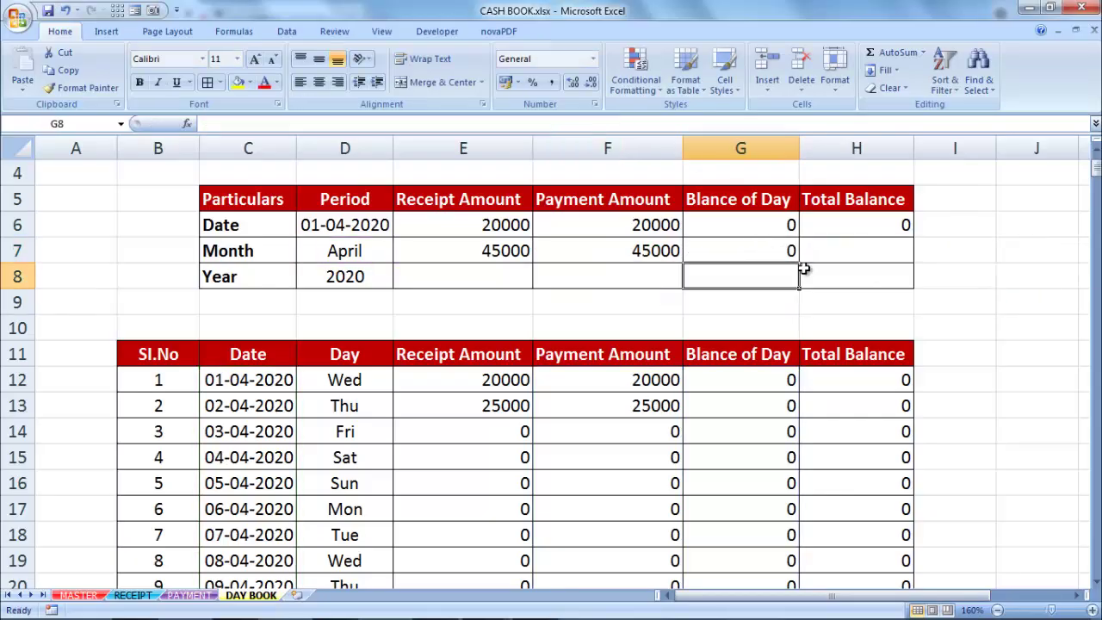
click(733, 298)
click(766, 252)
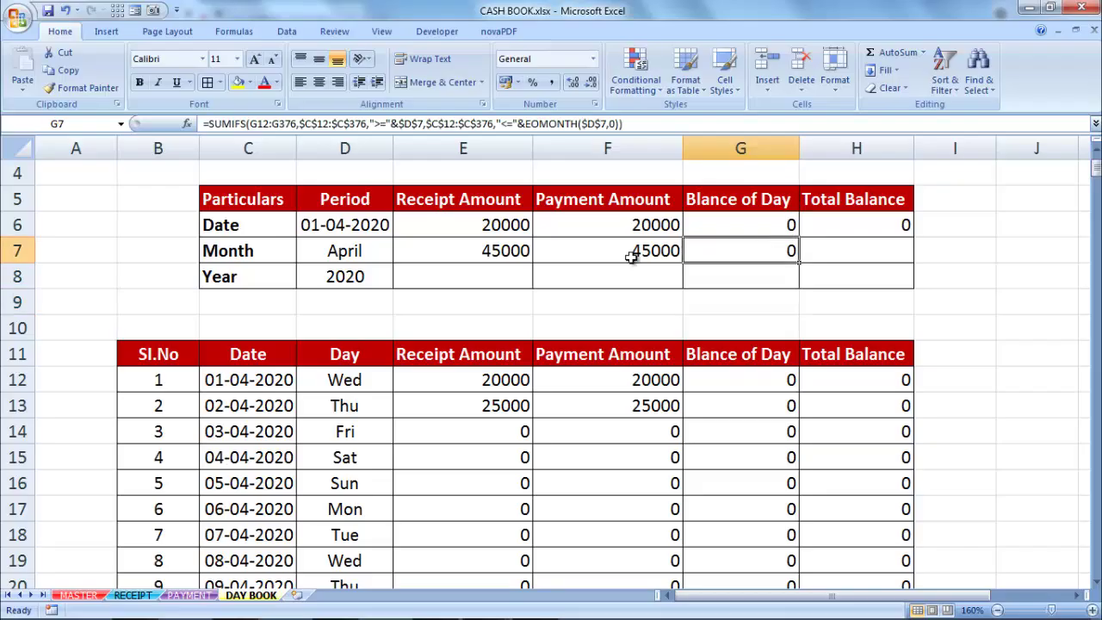
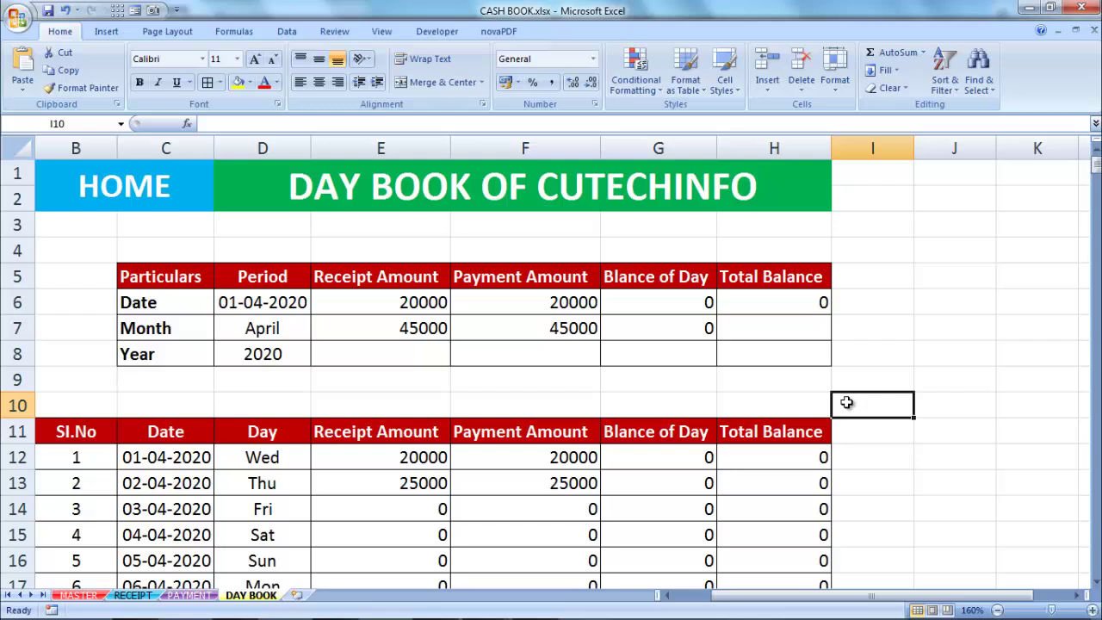
Start =SUMIFS( in E8 with the receipt sum range E12:E376.
click(393, 352)
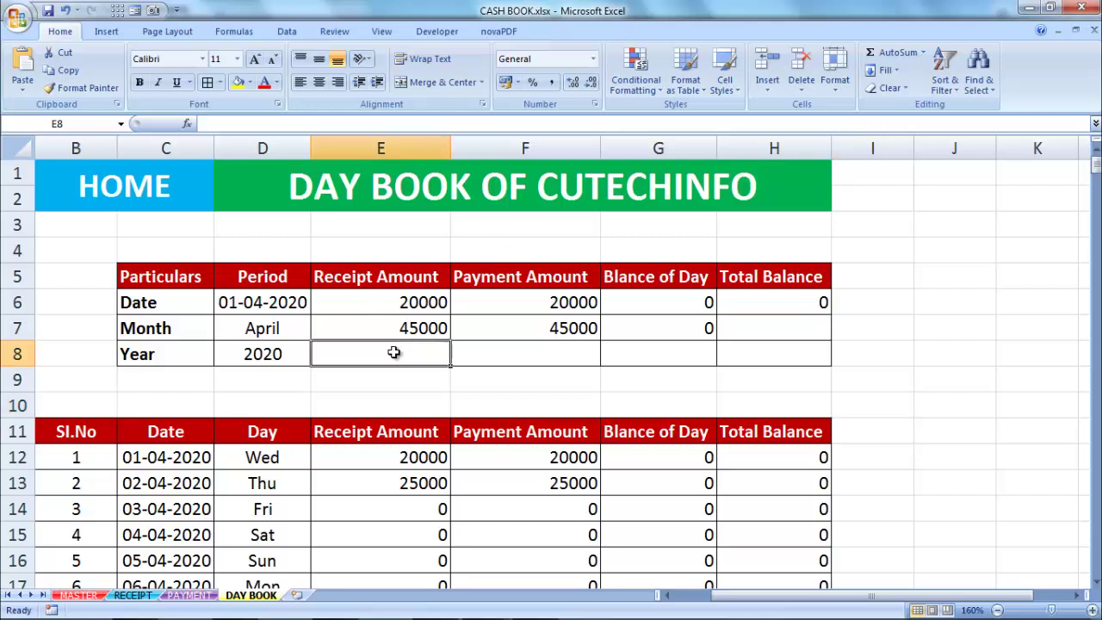
text(=SUM)
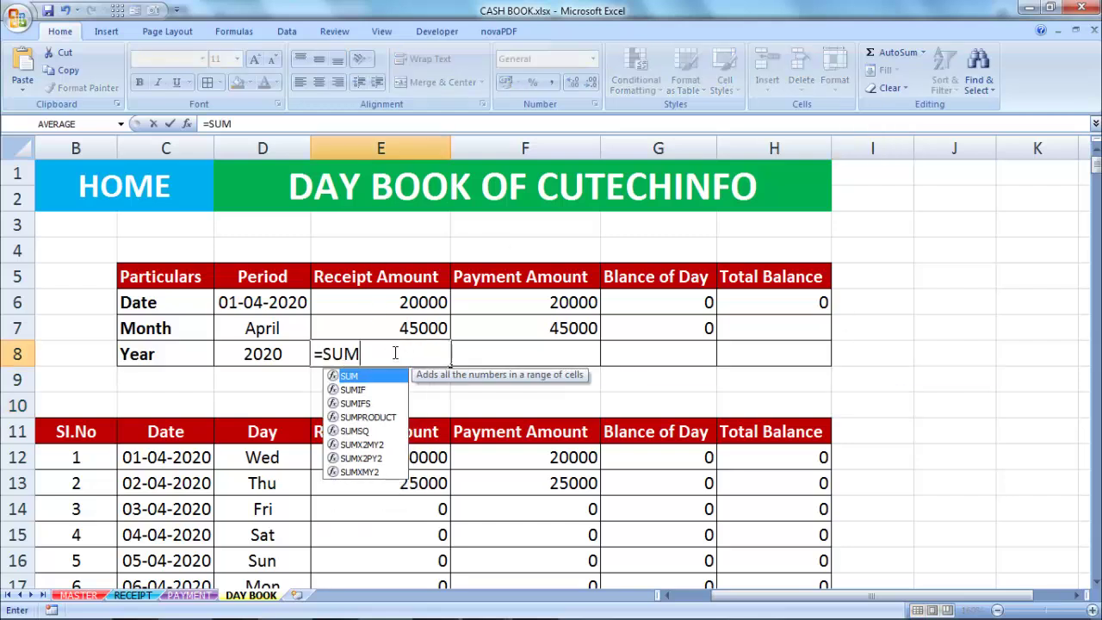
text(IFS()
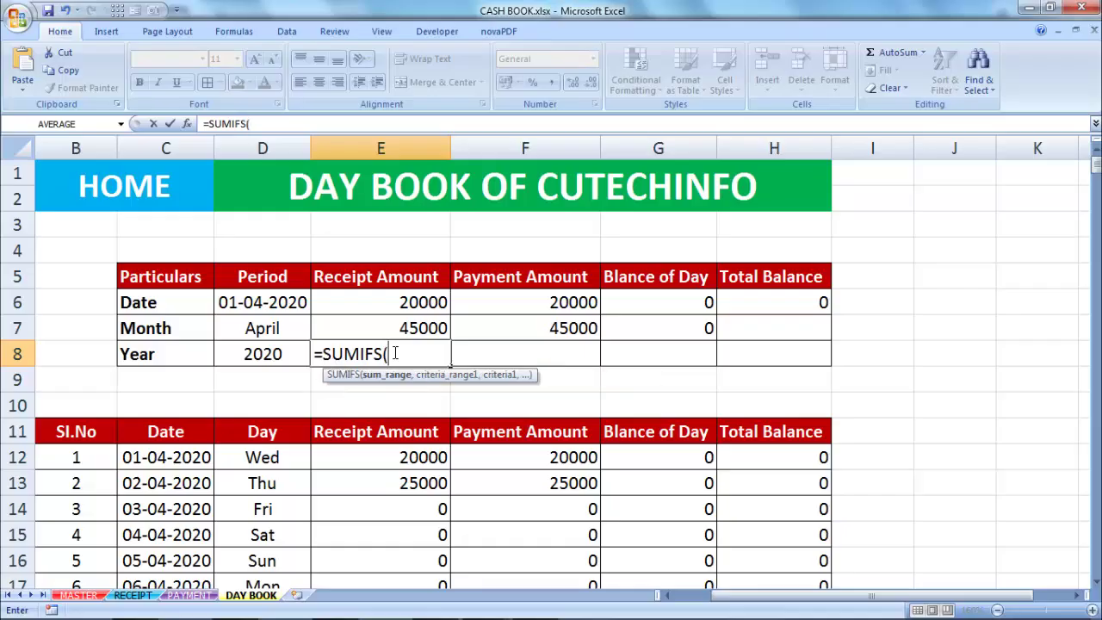
click(424, 456)
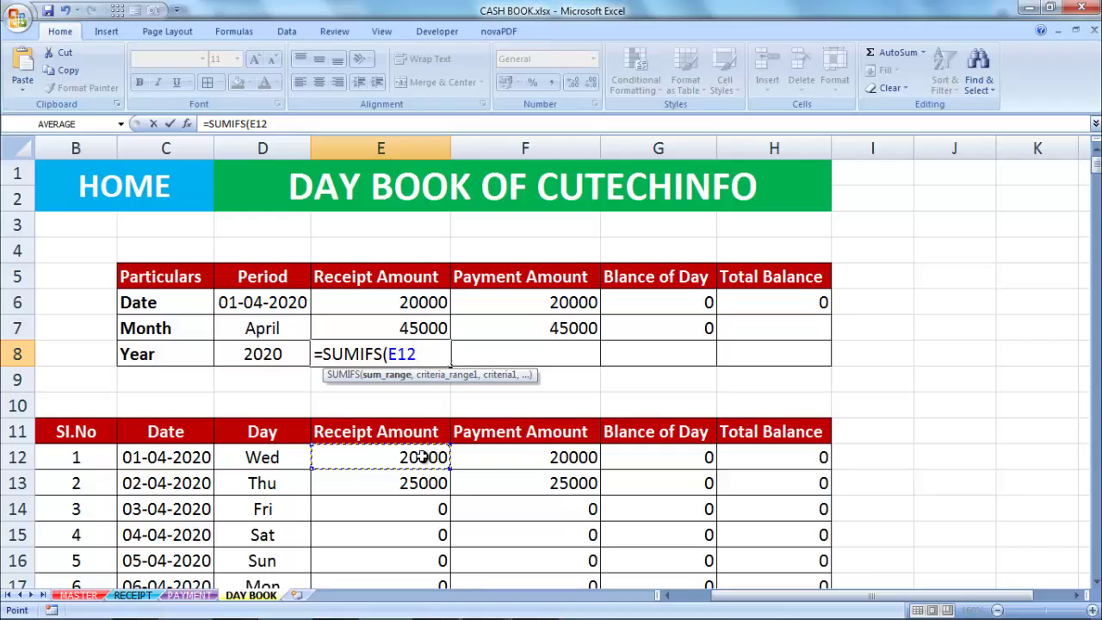
key(ctrl+shift+Down)
drag(1096, 564, 1095, 168)
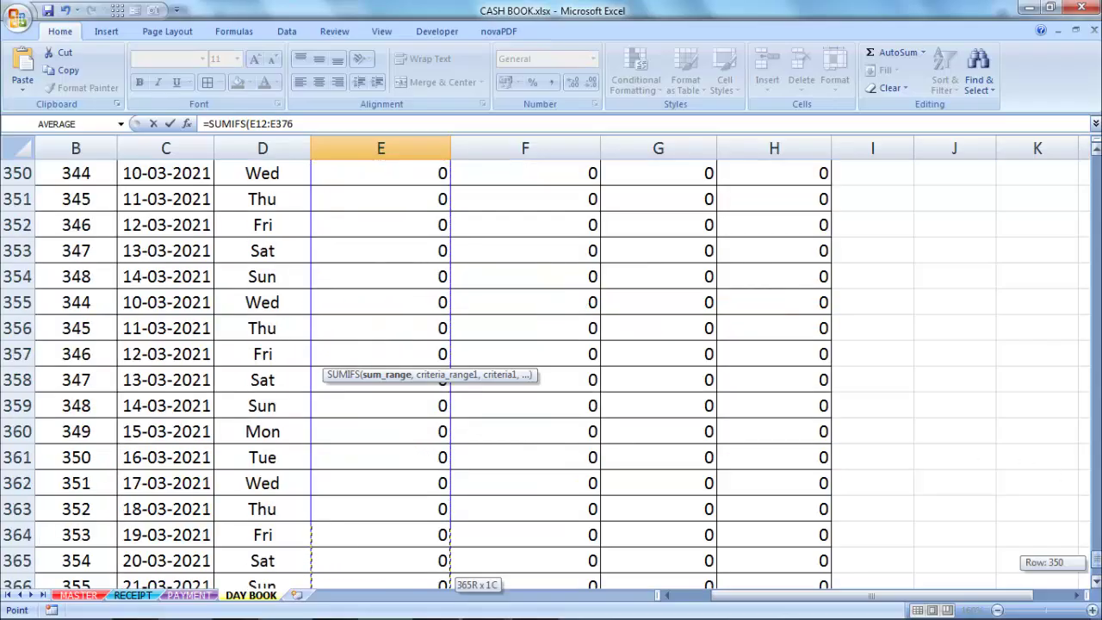
text(,)
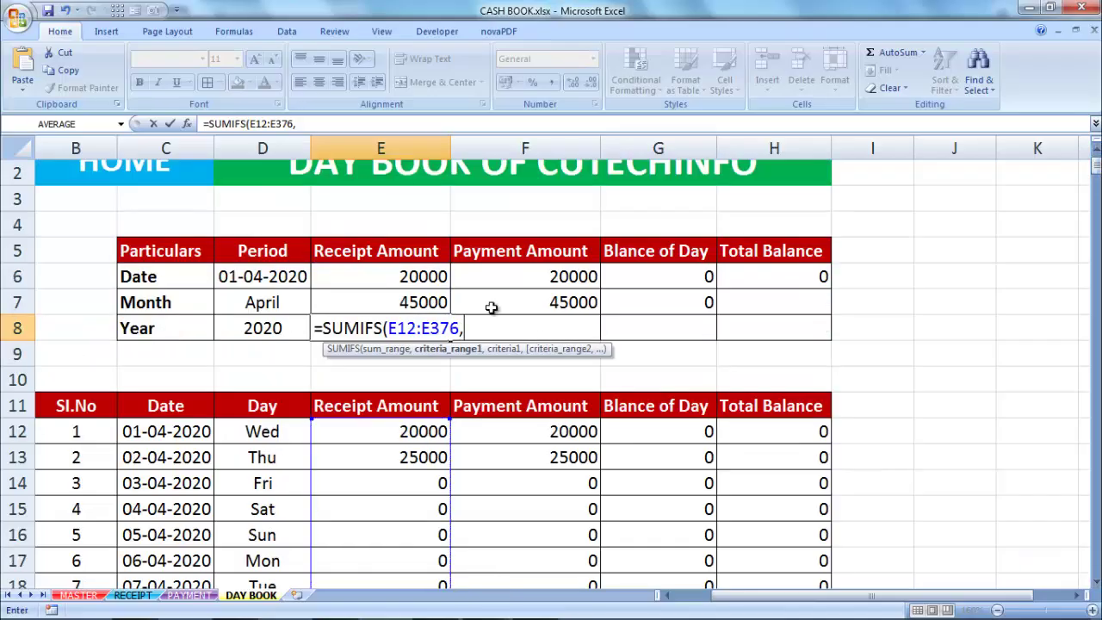
Add the absolute date criteria range $C$12:$C$376 and select its text to copy.
click(185, 434)
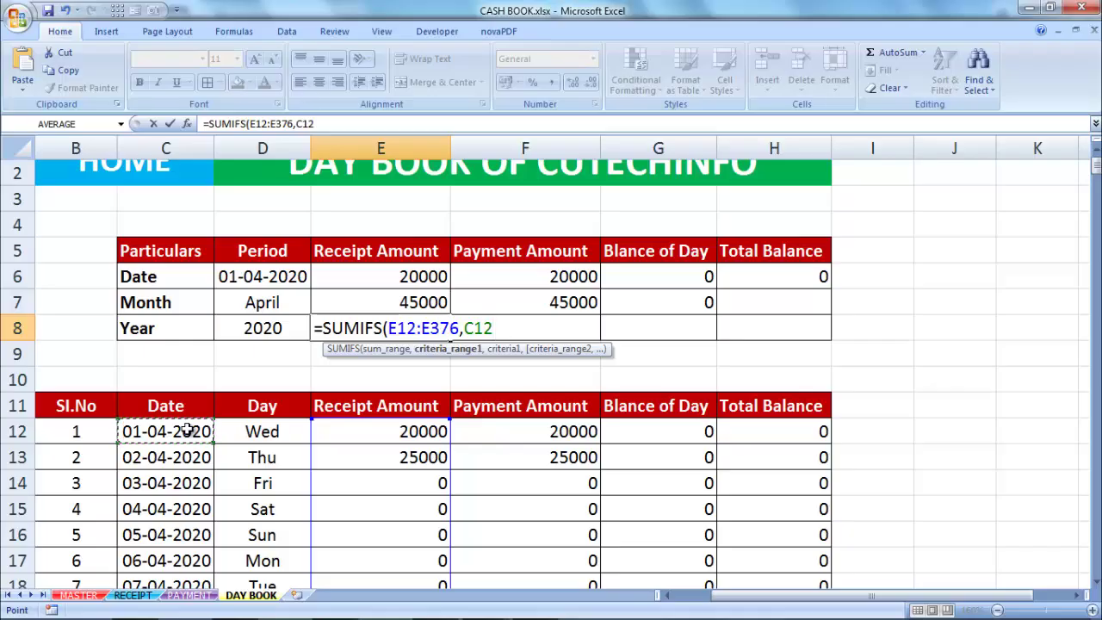
key(ctrl+shift+Down)
drag(1095, 566, 1095, 163)
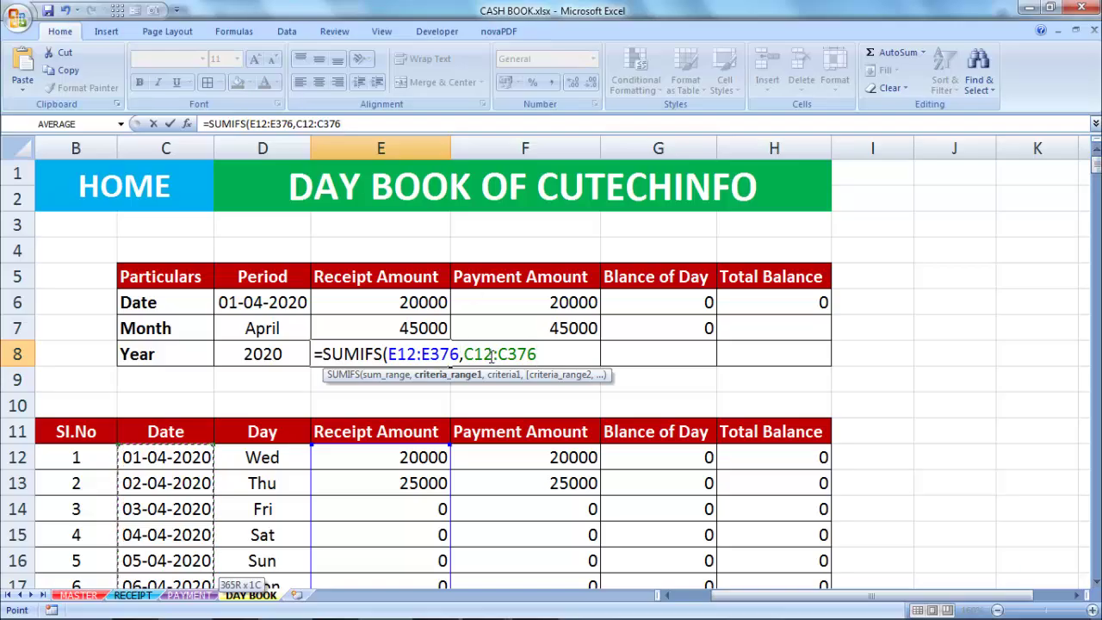
click(495, 355)
key(F4)
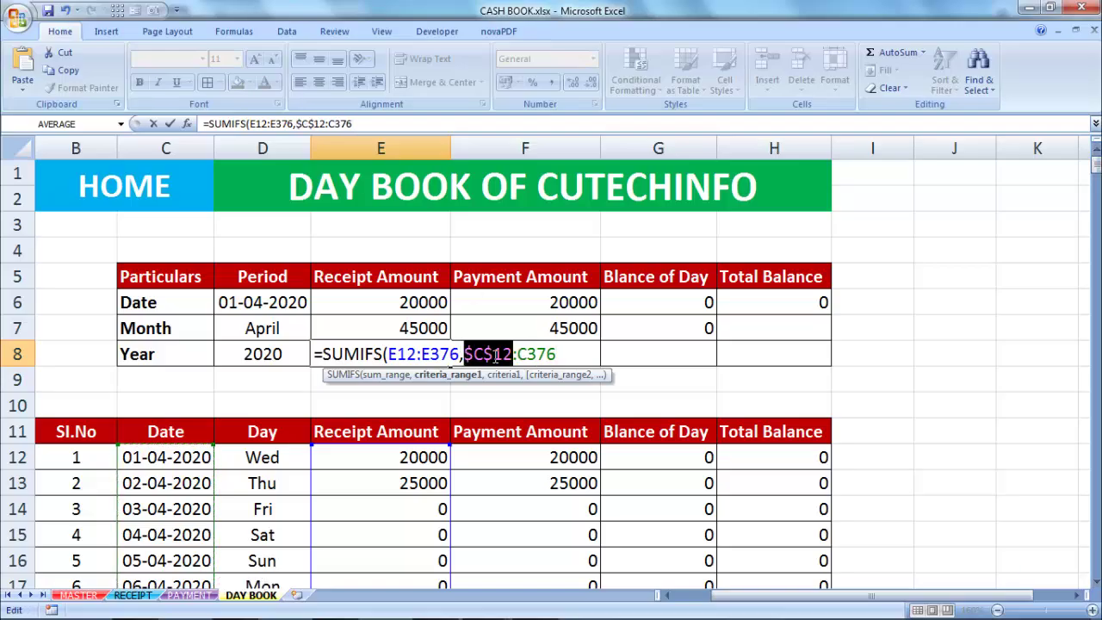
click(559, 354)
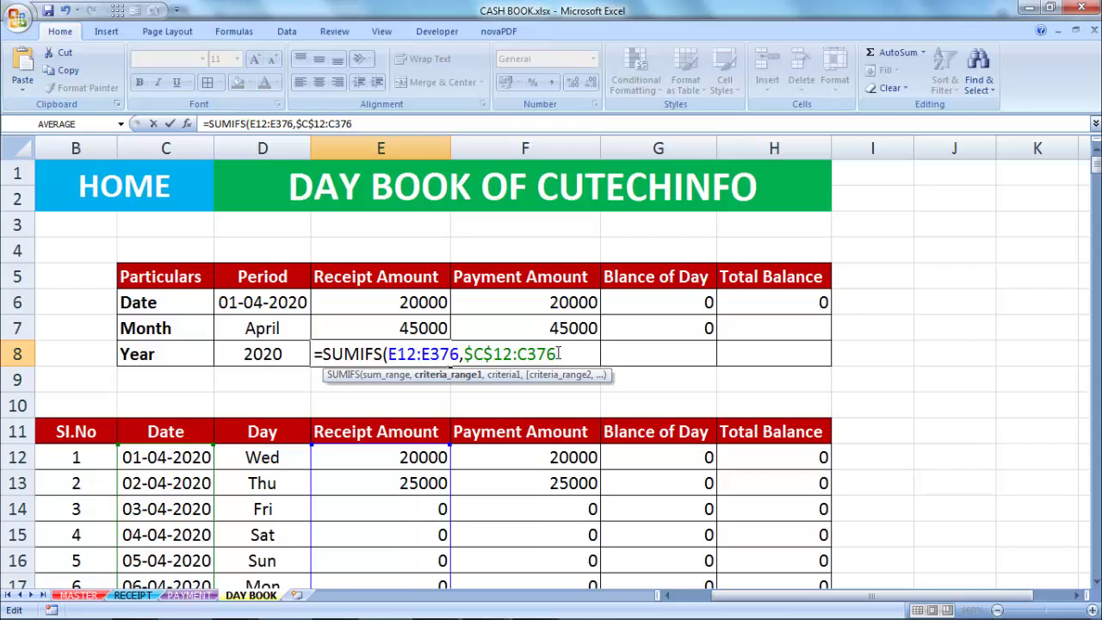
key(F4)
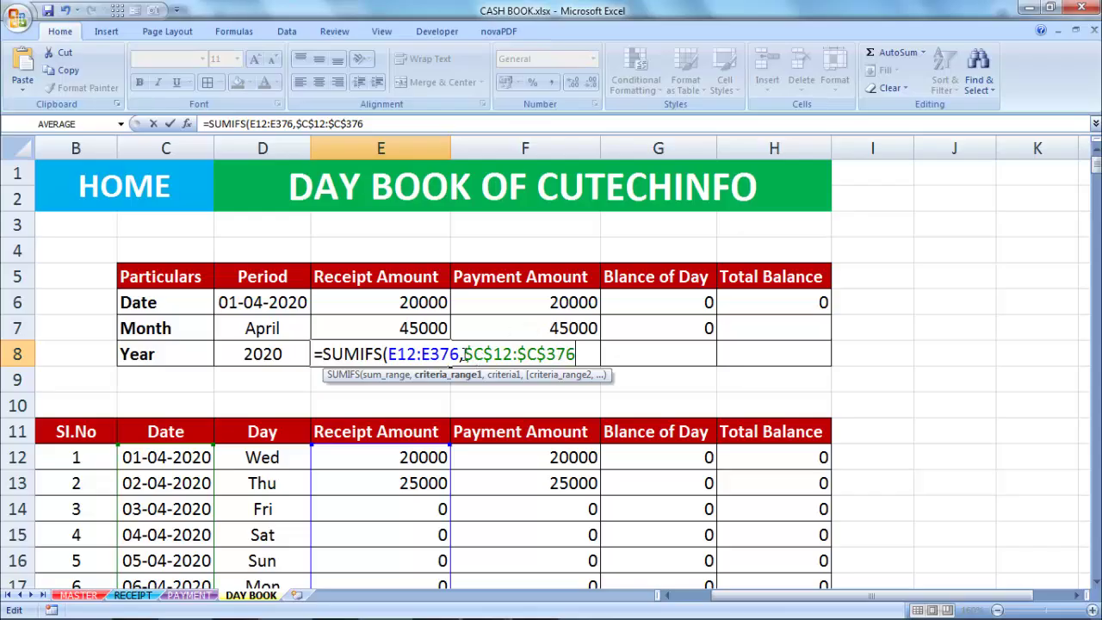
drag(465, 354, 577, 356)
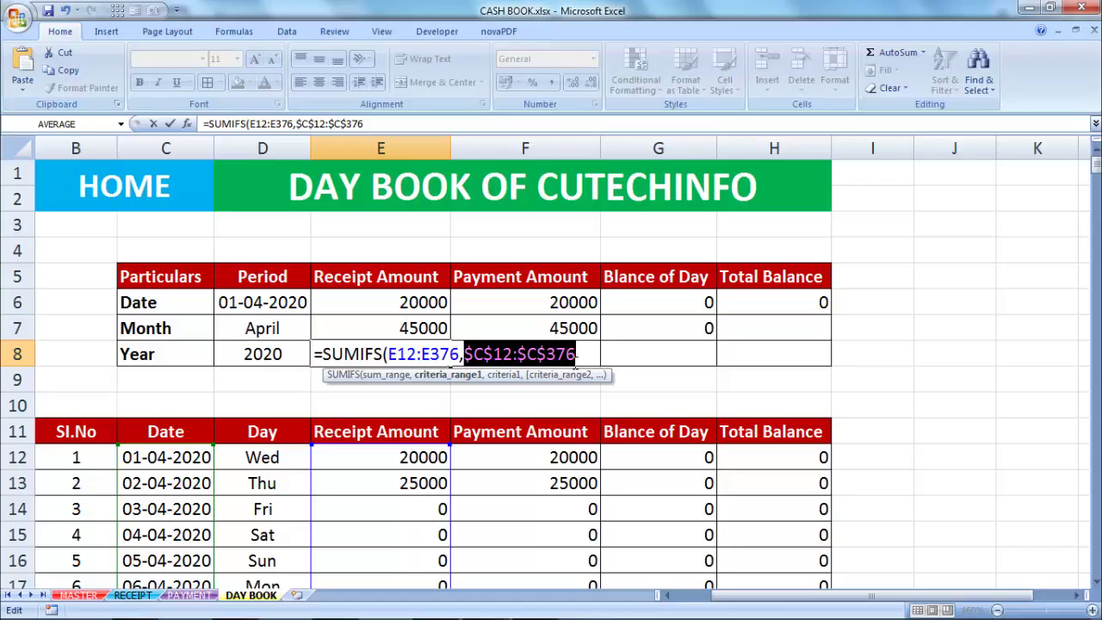
Add the first criterion, dates on or after DATE($D$8,1,1).
click(580, 355)
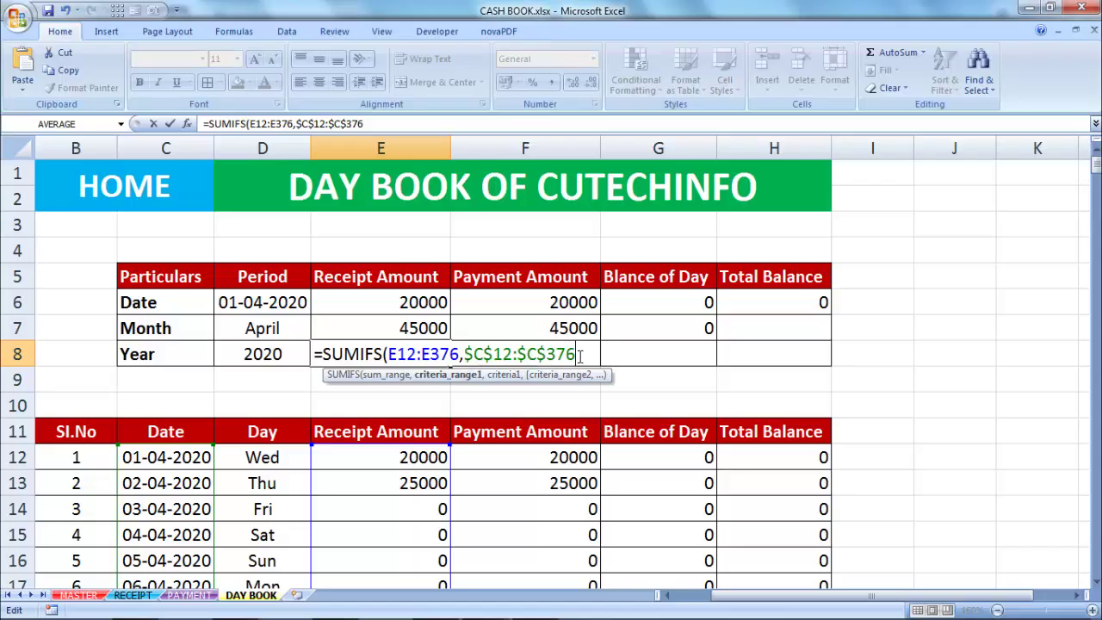
text(,)
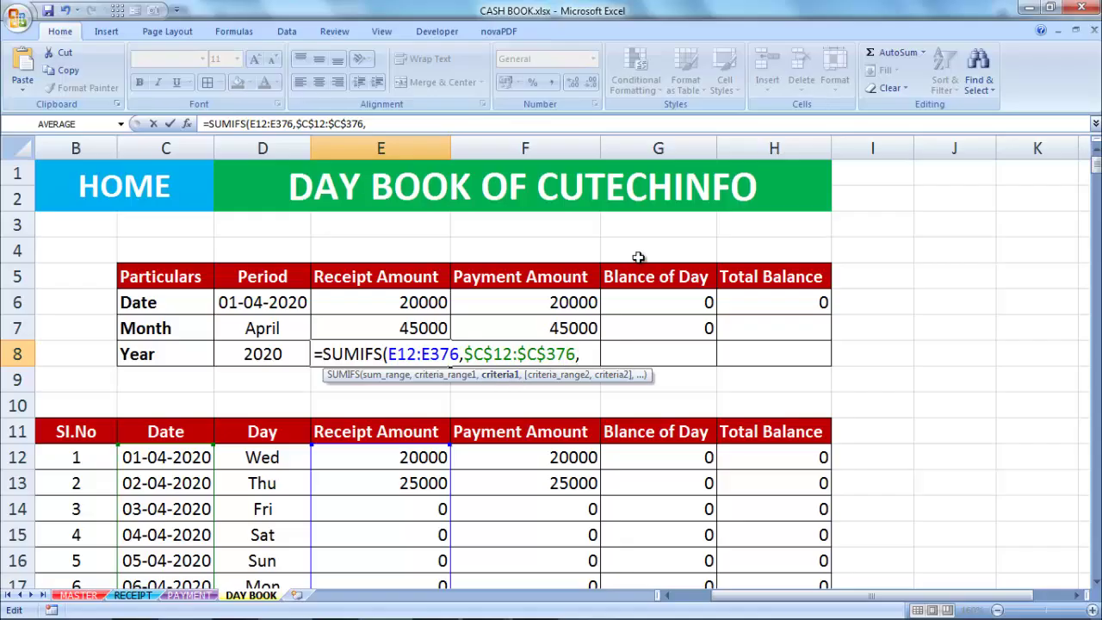
text(">)
text(=)
text(")
text(&)
text(DATE)
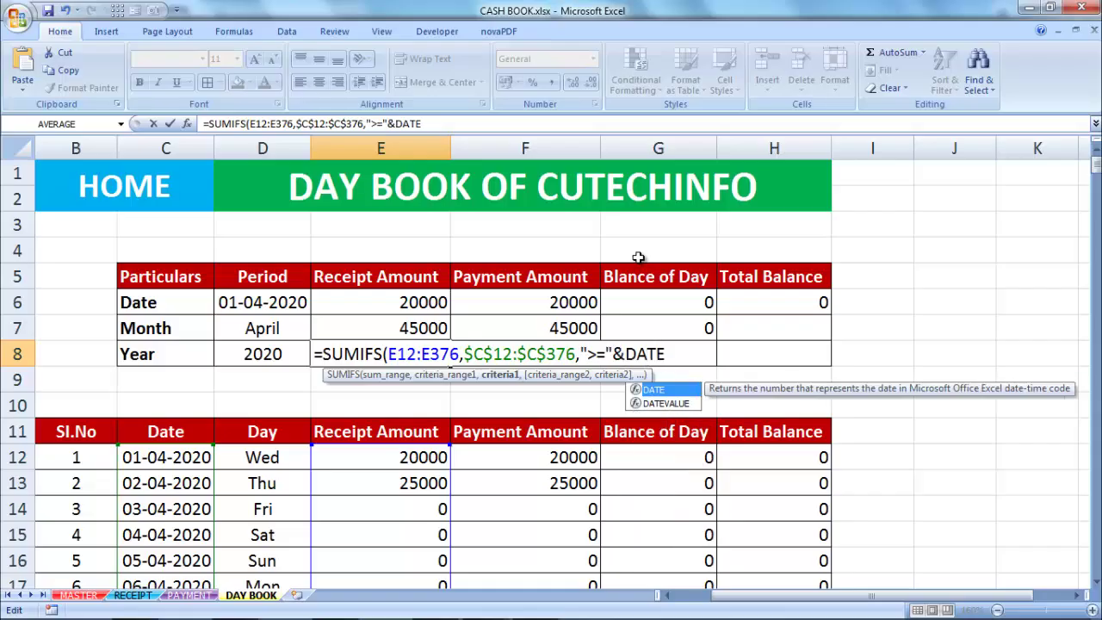
text(()
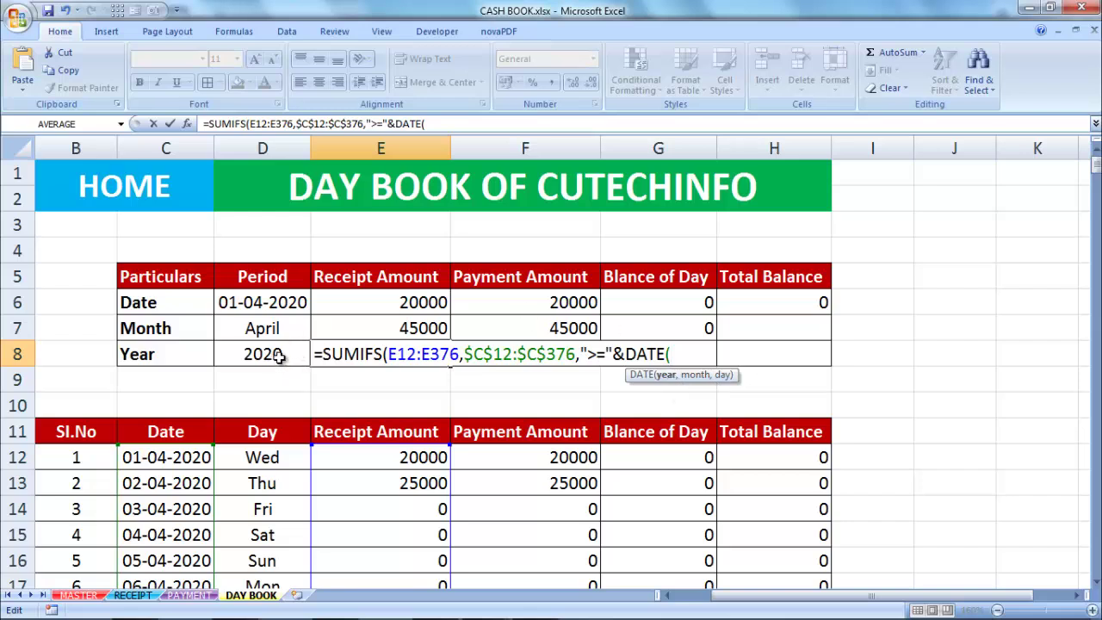
click(279, 356)
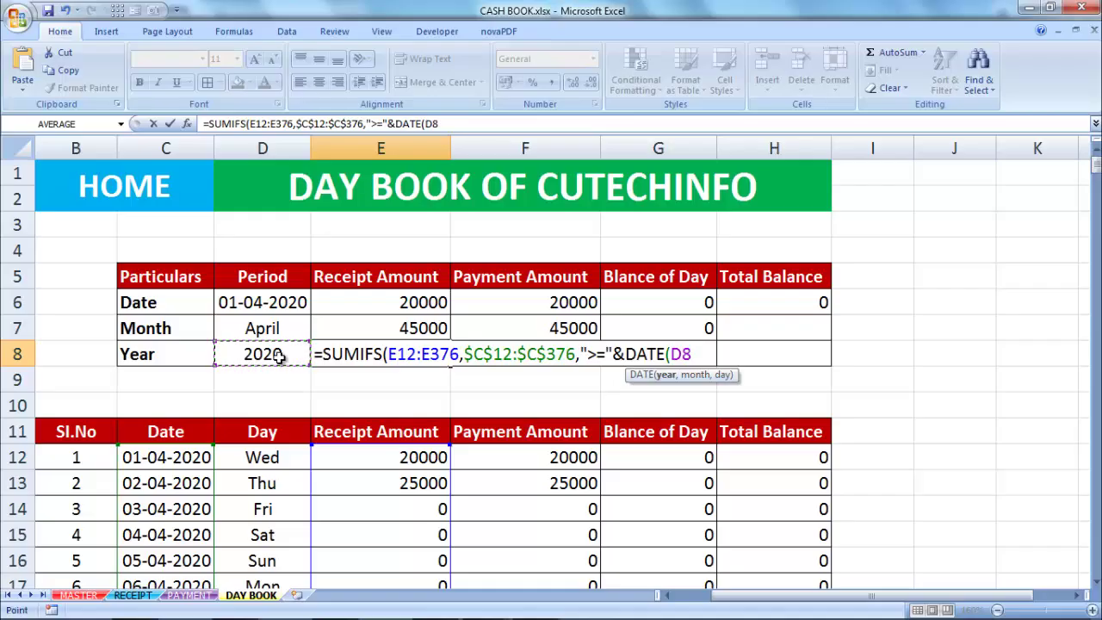
key(F4)
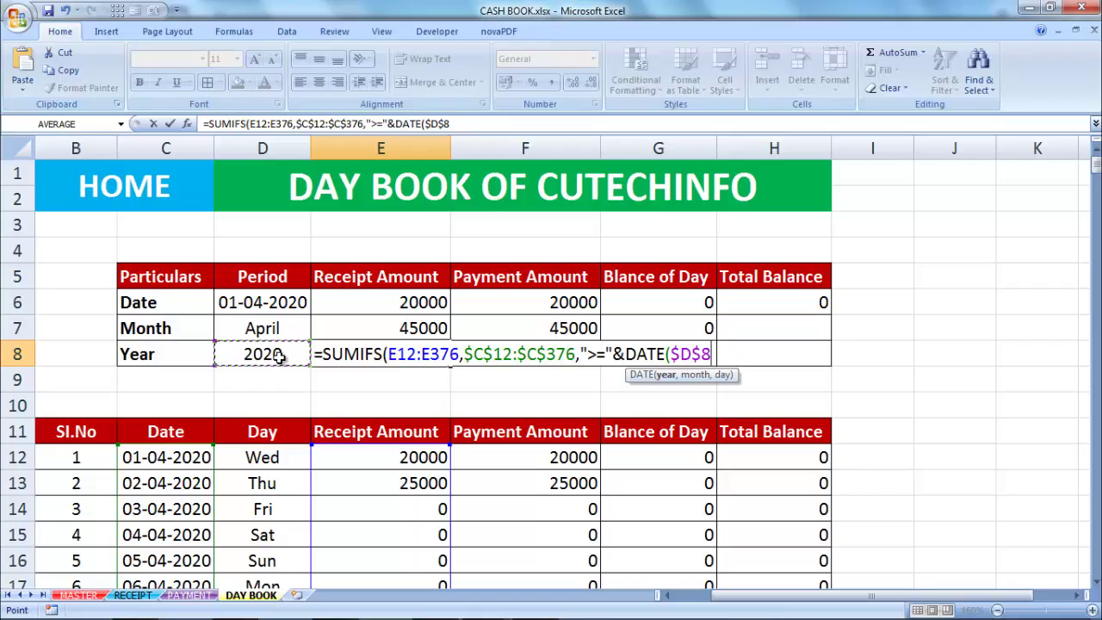
text(,1)
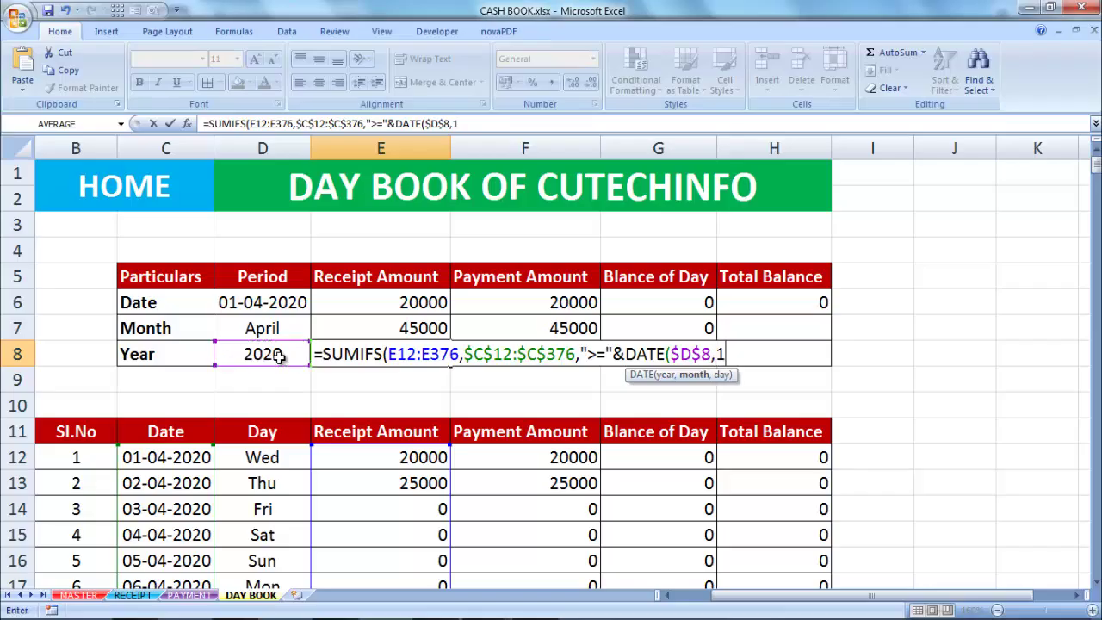
text(,1)
text())
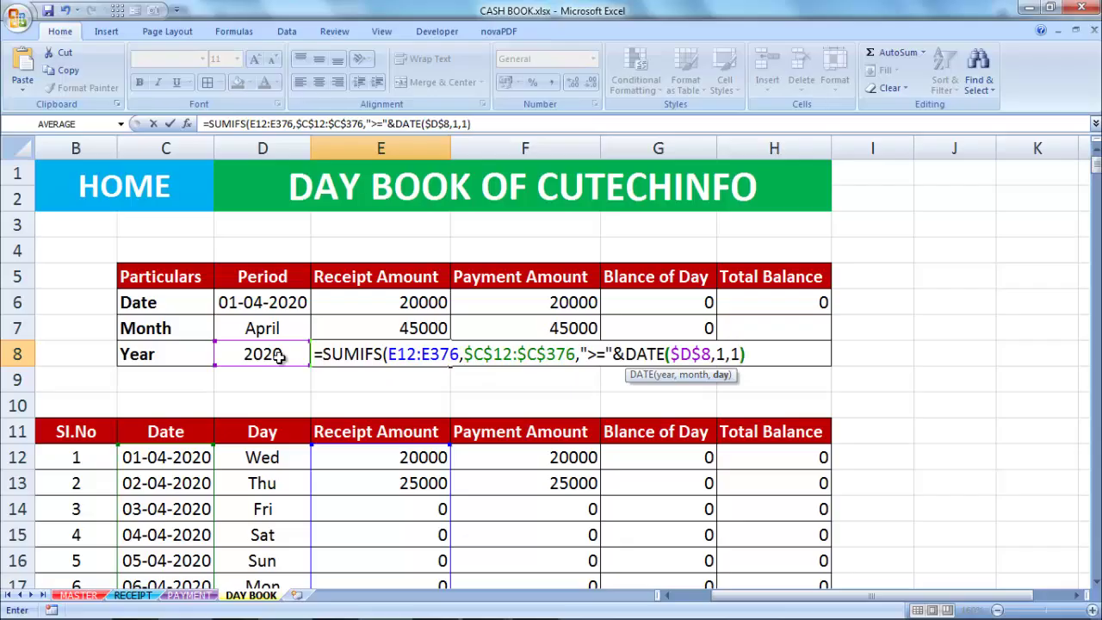
text(,)
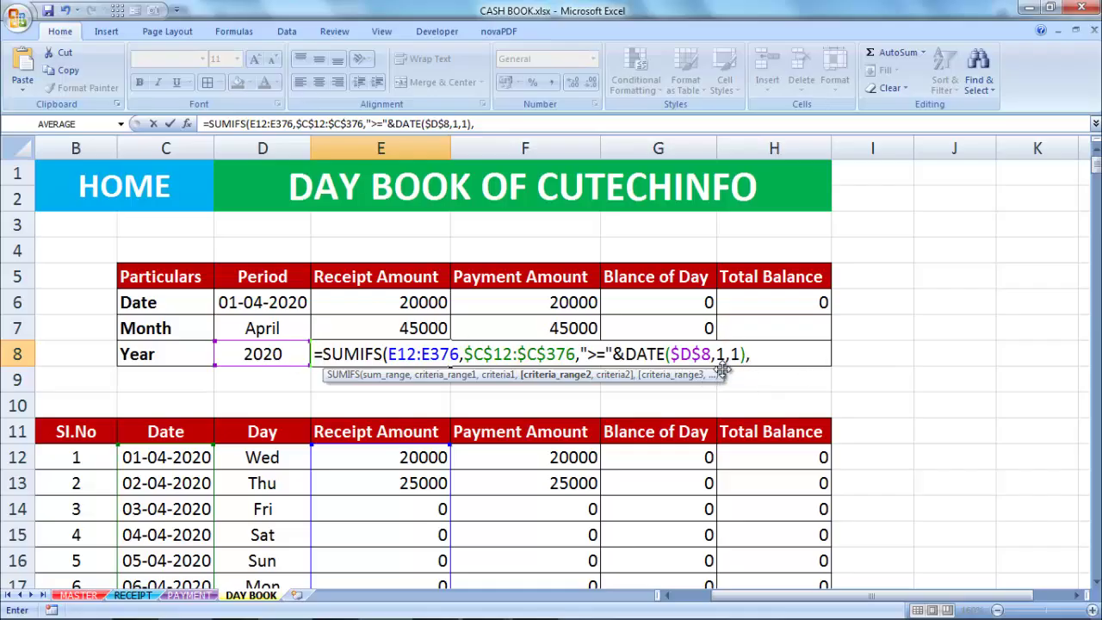
Add the second criterion, dates up to DATE($D$8,12,31), and commit the formula showing 60000.
key(ctrl+v)
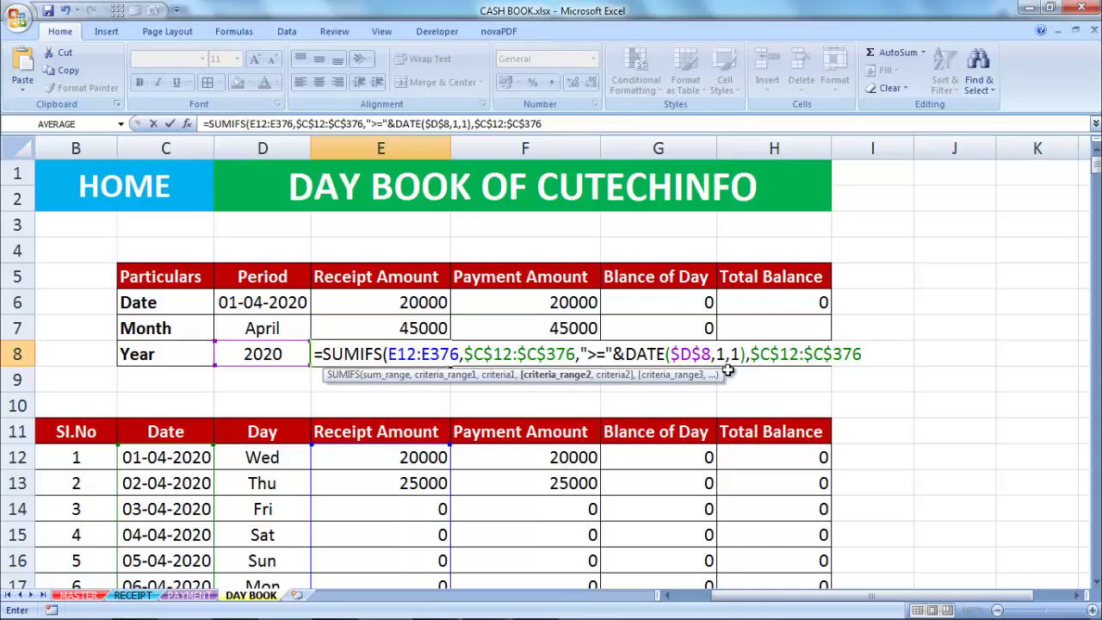
text(,")
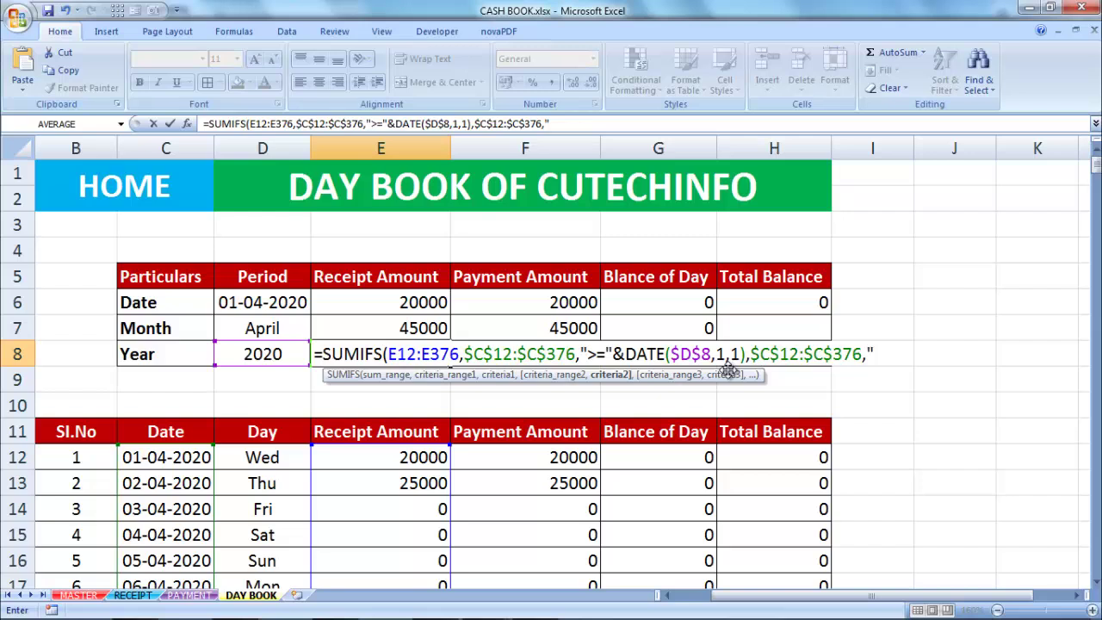
text(<)
text(=")
text(&DA)
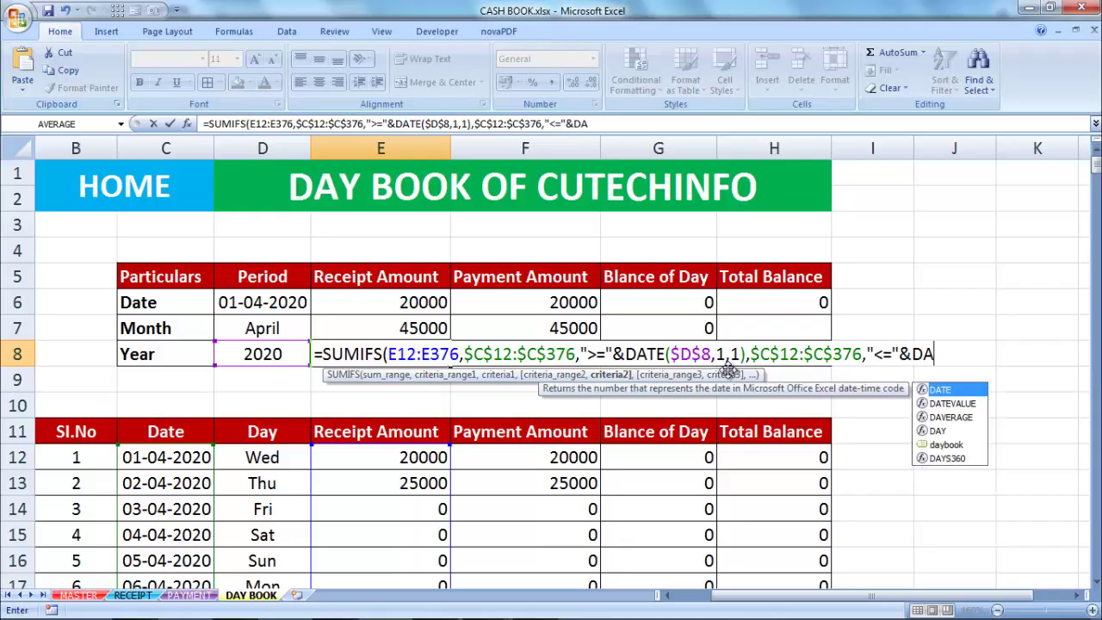
text(TE()
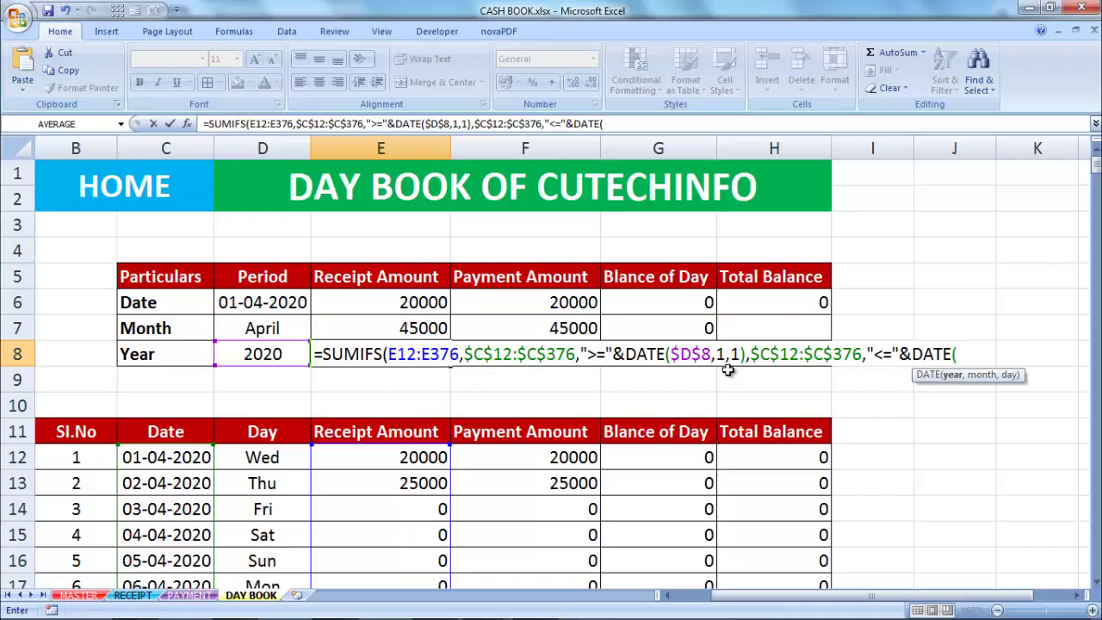
click(277, 357)
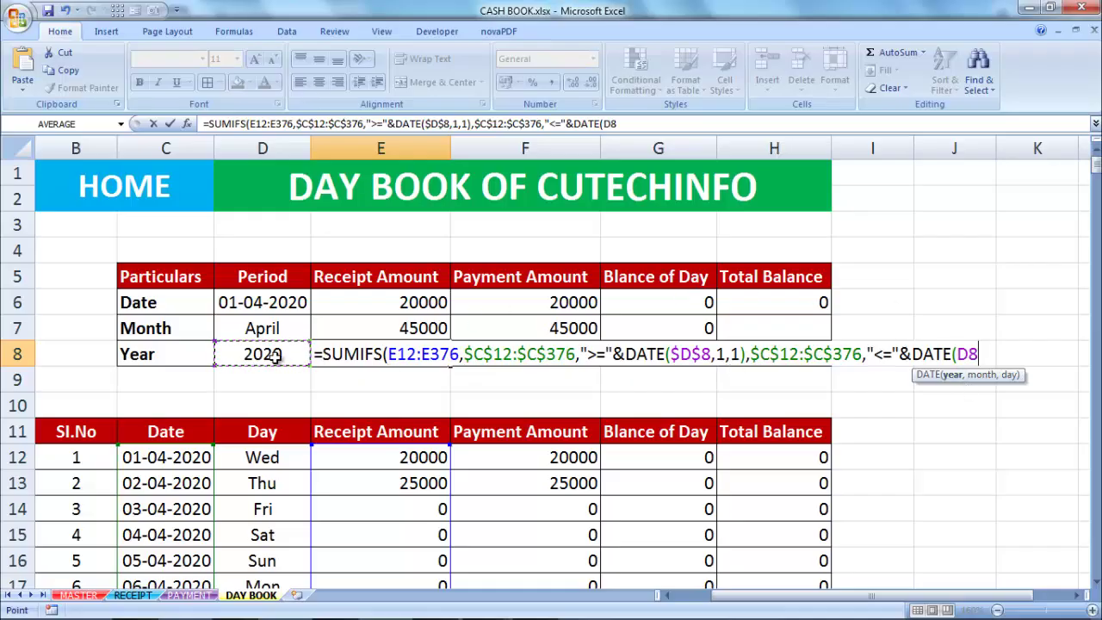
key(F4)
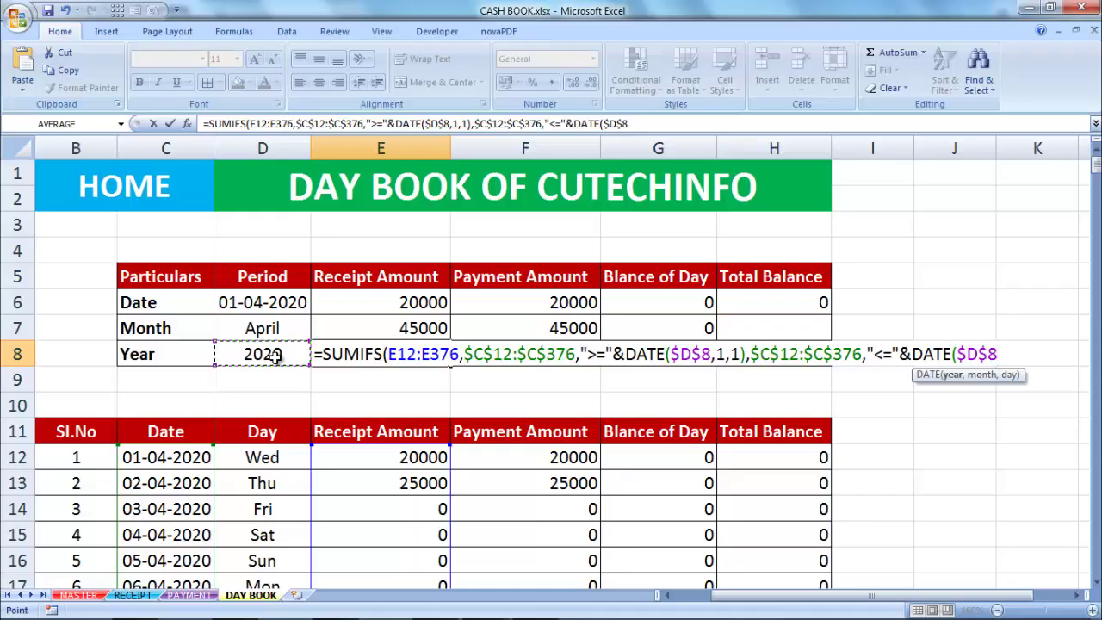
text(,12)
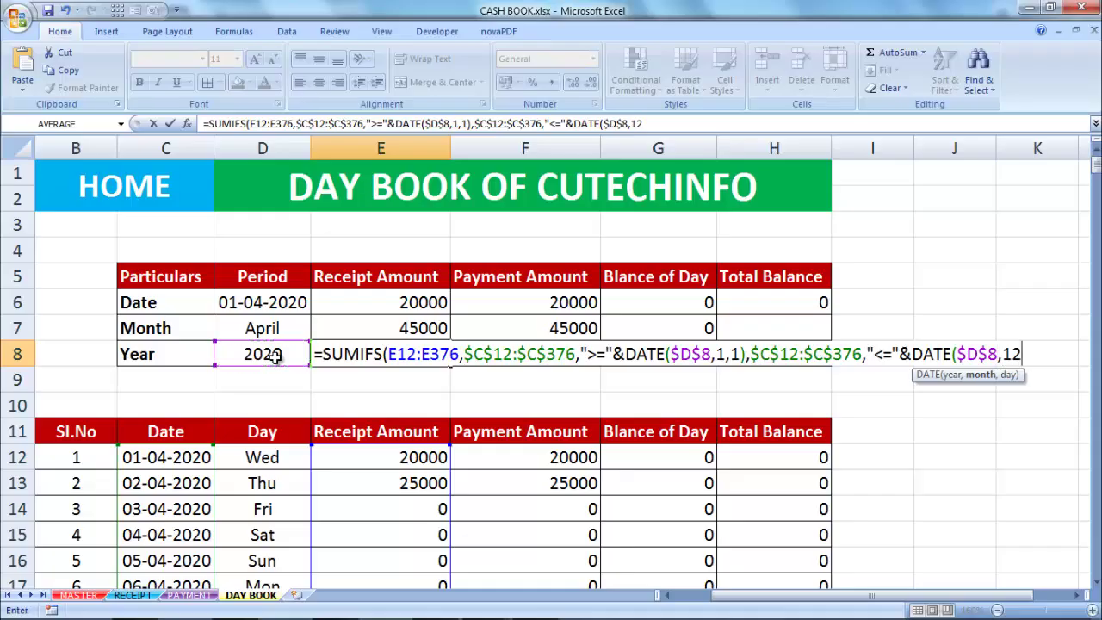
text(,31)
text())
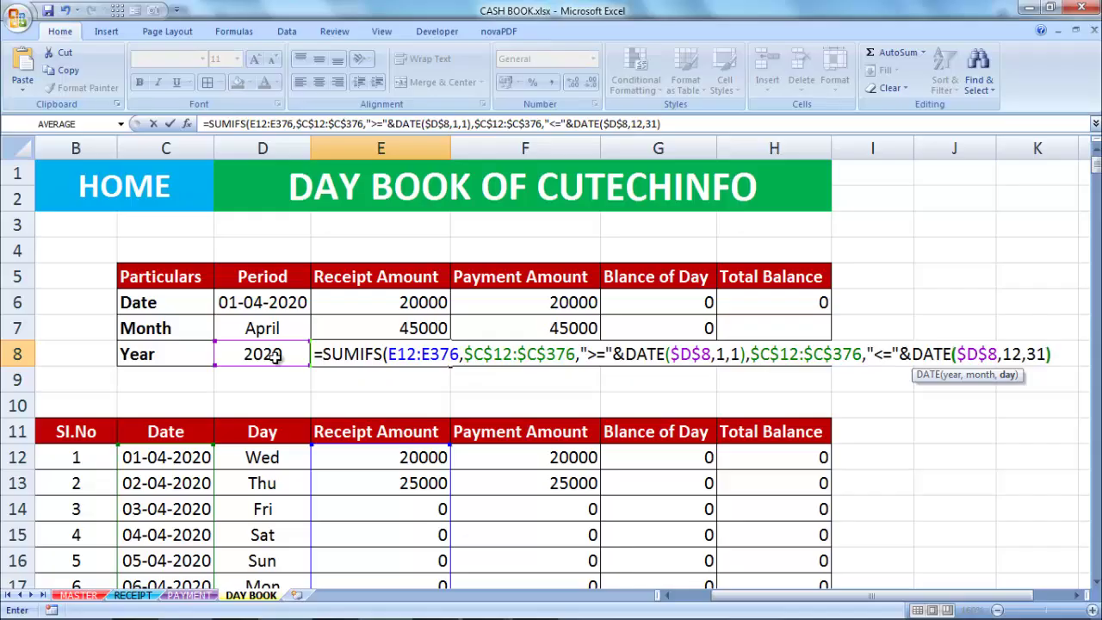
text())
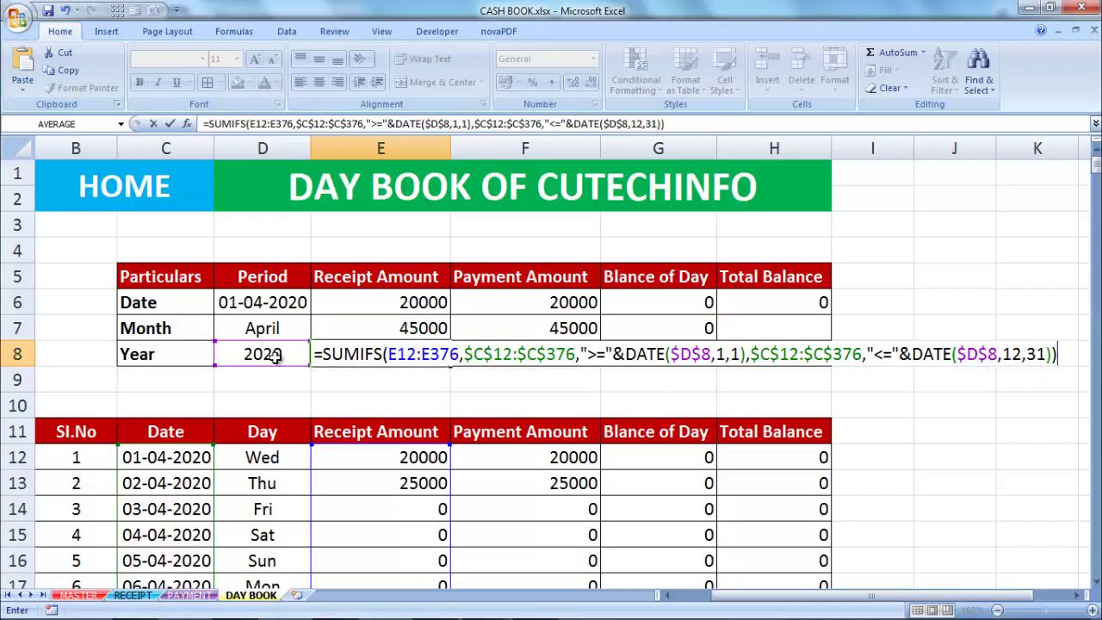
key(Return)
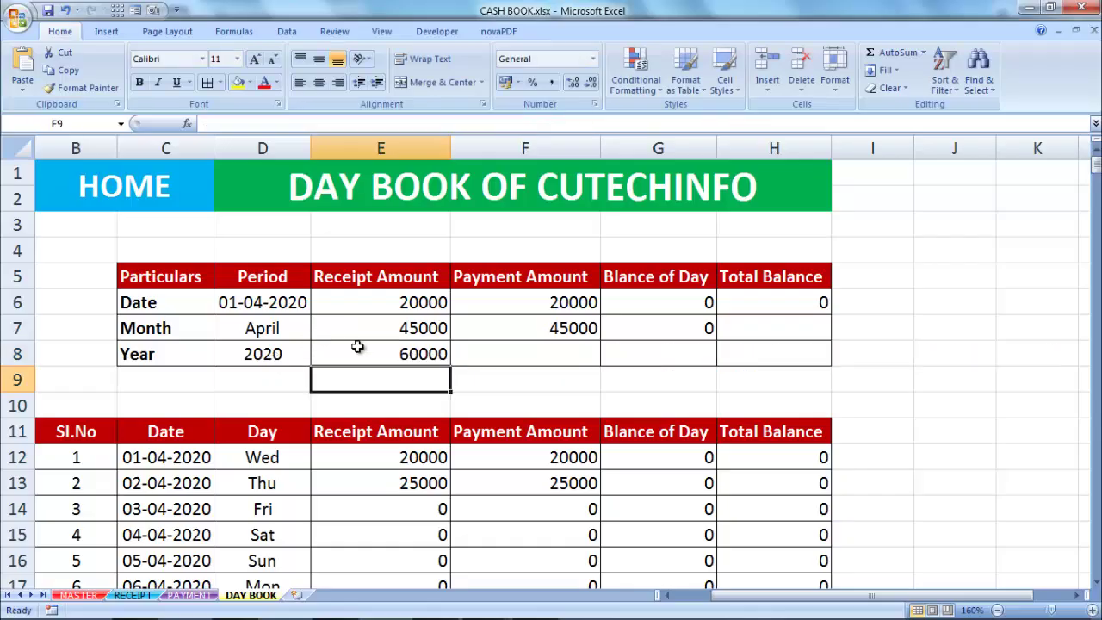
Fill E8's yearly SUMIFS right into F8:G8, giving payments 60000 and balance 0.
click(357, 347)
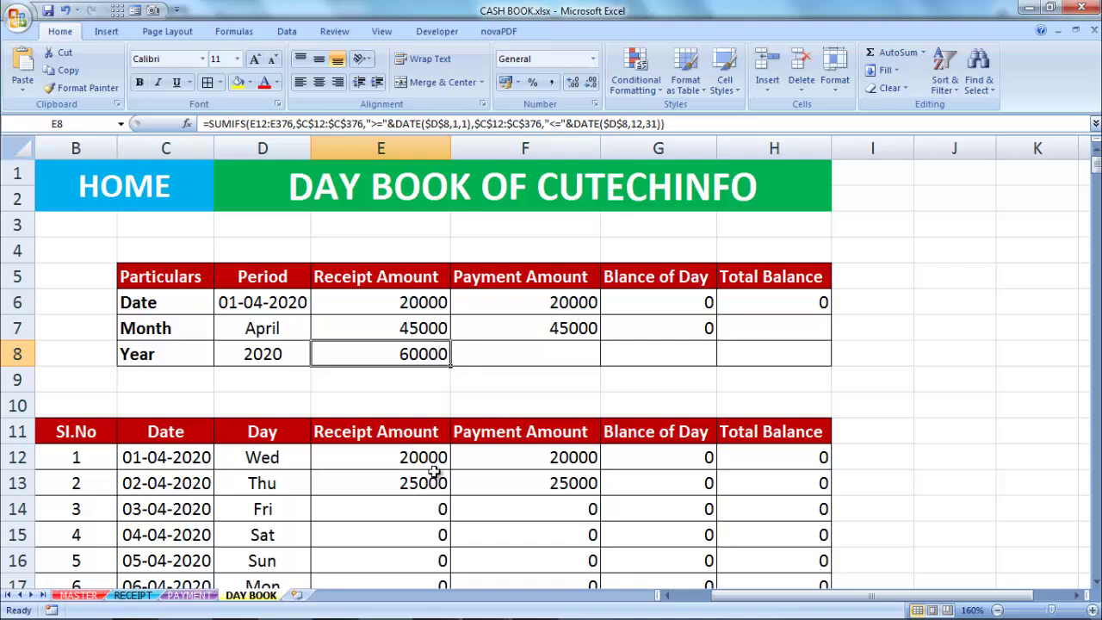
scroll(439, 489, down, 1)
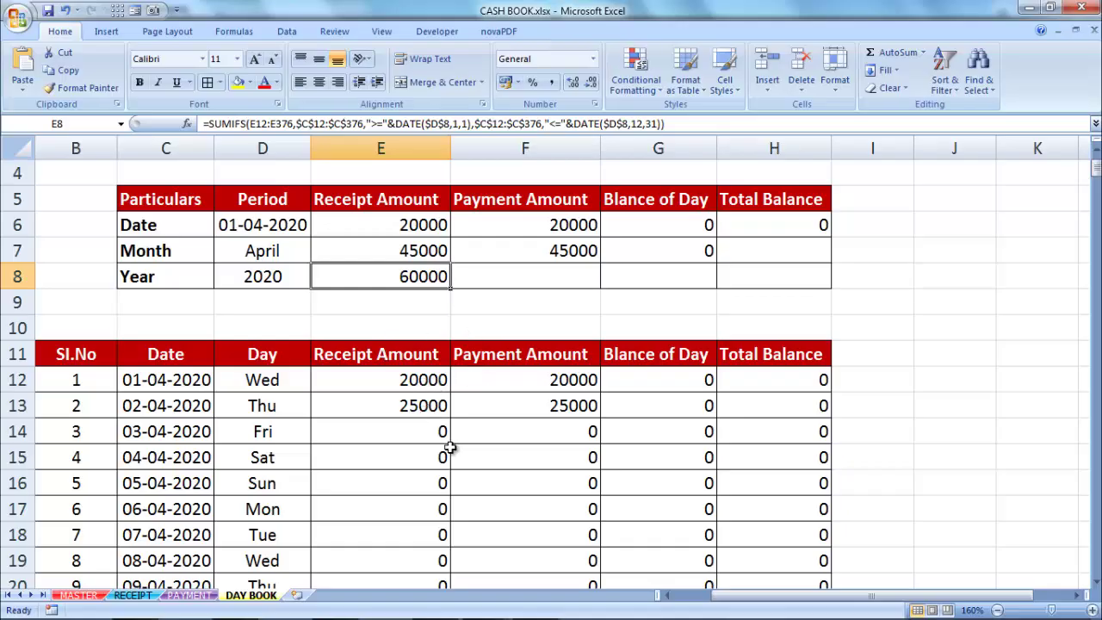
scroll(426, 510, down, 1)
scroll(425, 512, down, 7)
scroll(424, 511, down, 3)
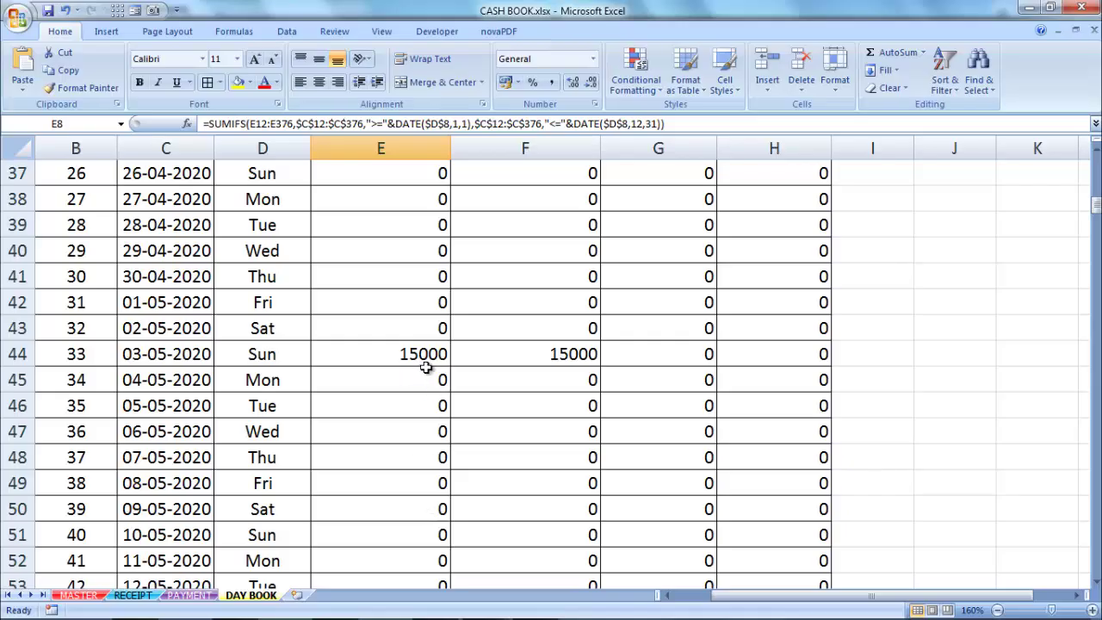
scroll(430, 450, up, 3)
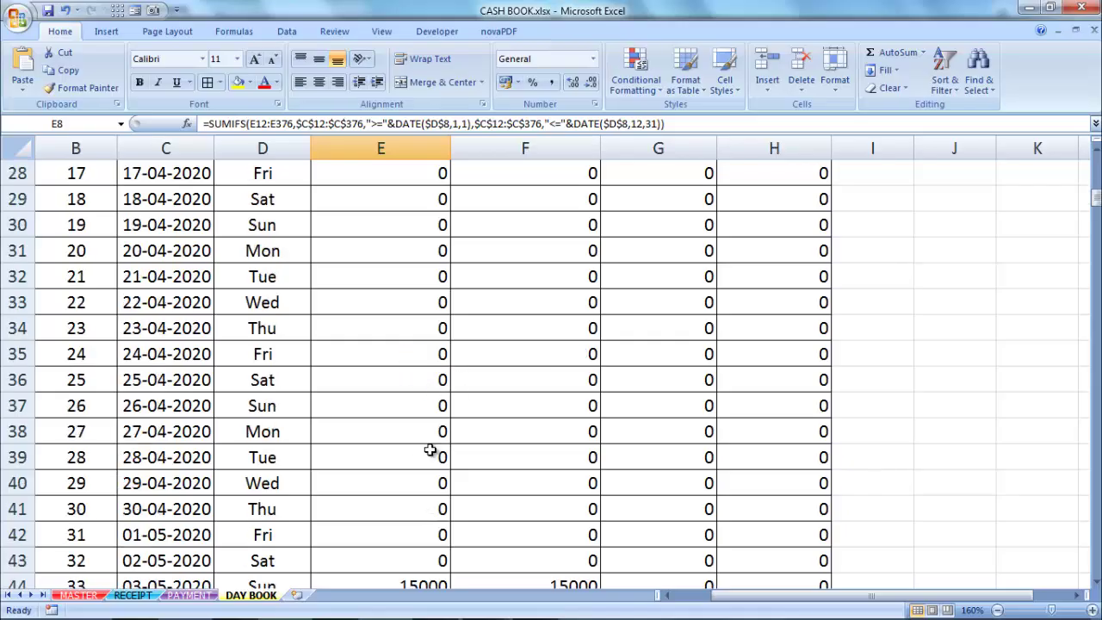
scroll(431, 448, up, 7)
scroll(431, 447, up, 2)
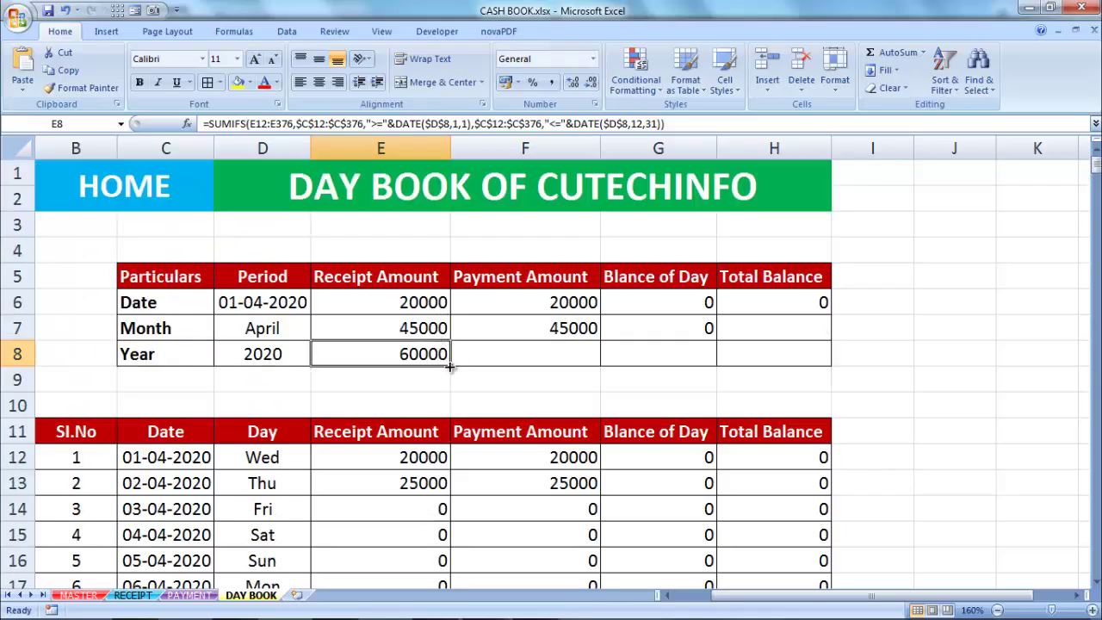
drag(450, 366, 688, 365)
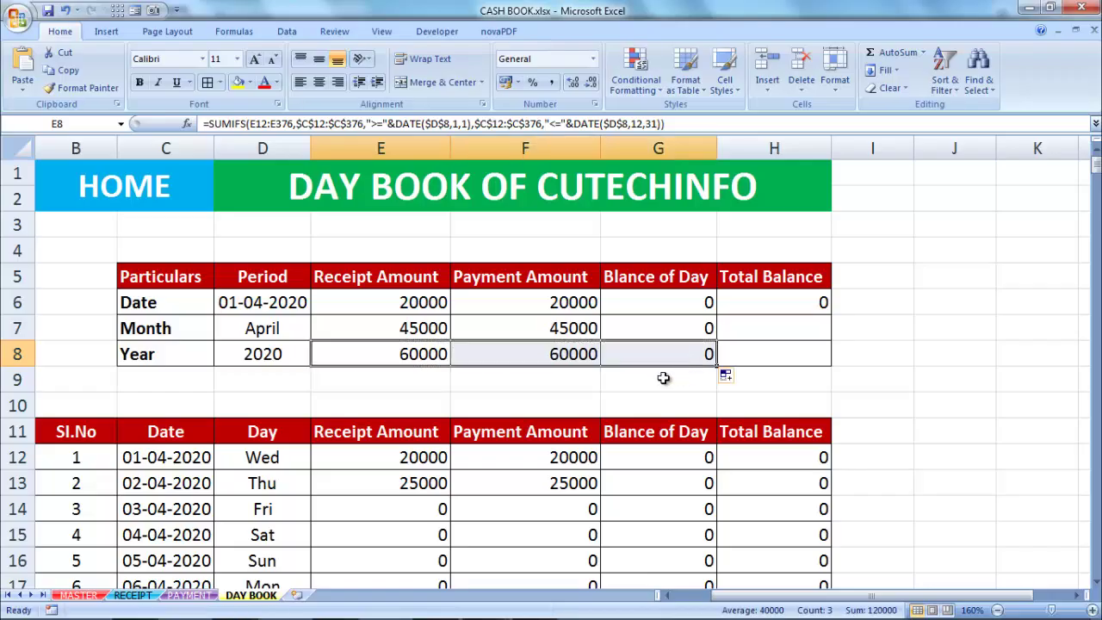
key(Right)
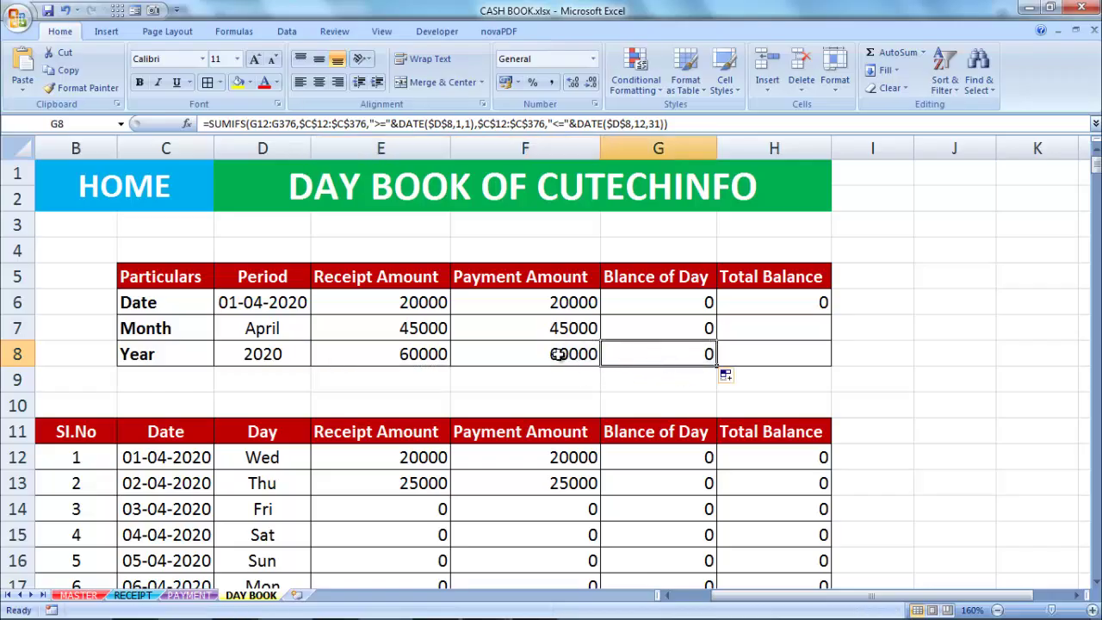
key(Right)
click(557, 358)
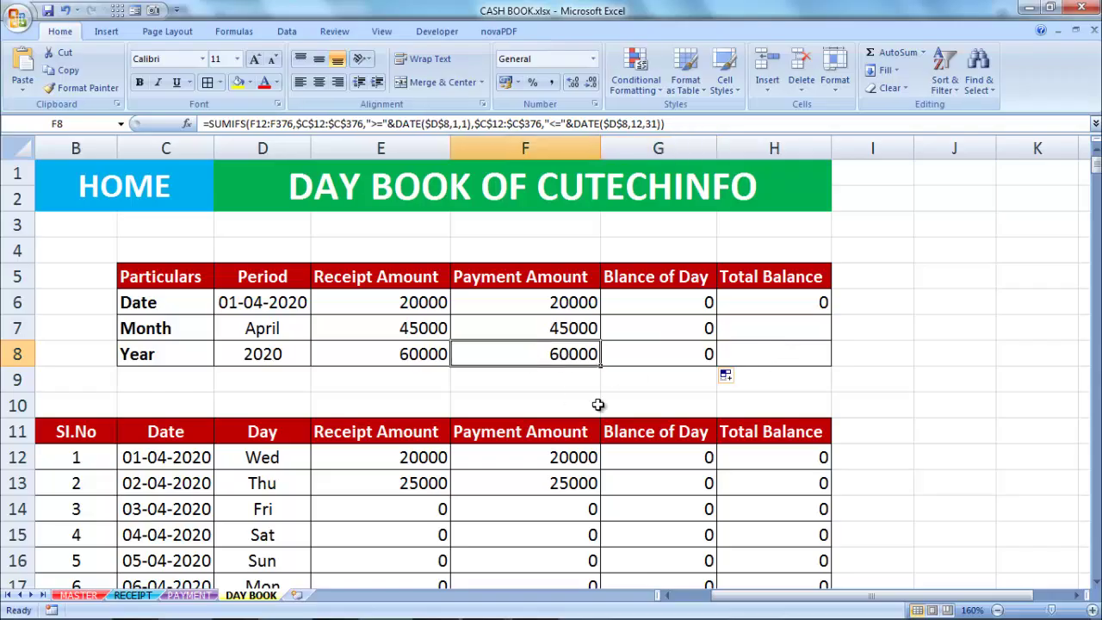
click(568, 387)
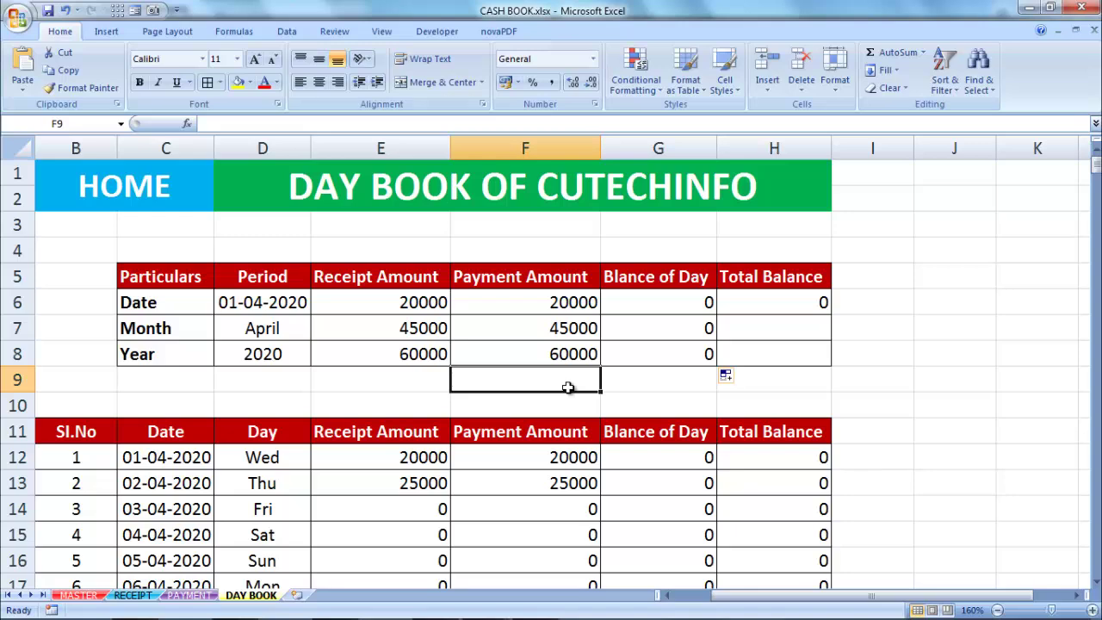
On the PAYMENT sheet, change the three payment amounts to 10000, 15000 and 5000.
click(206, 596)
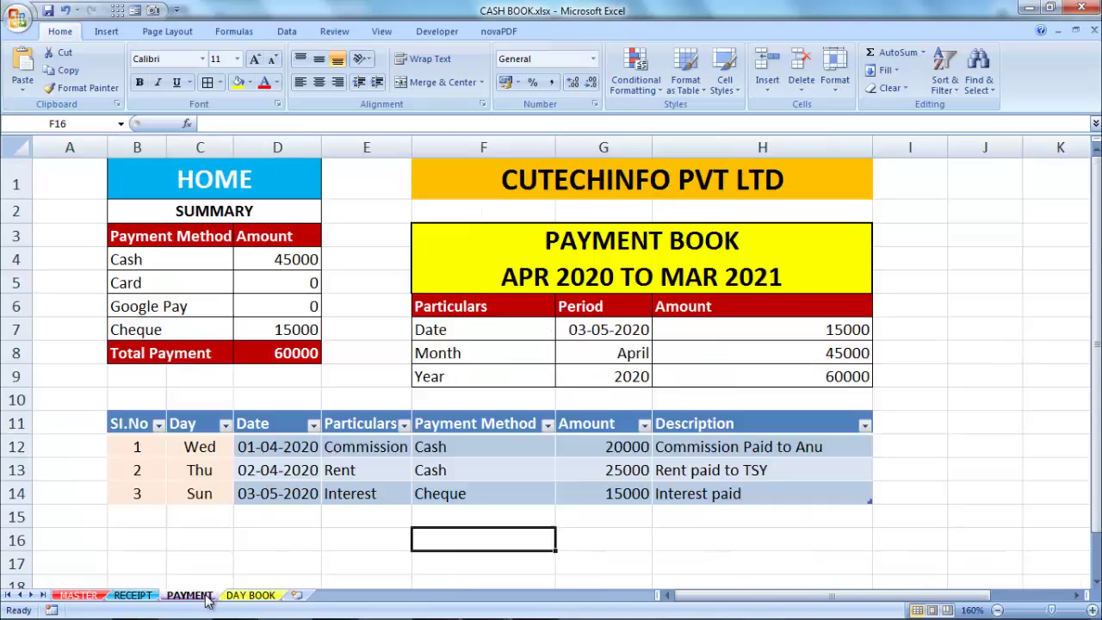
click(614, 453)
text(100)
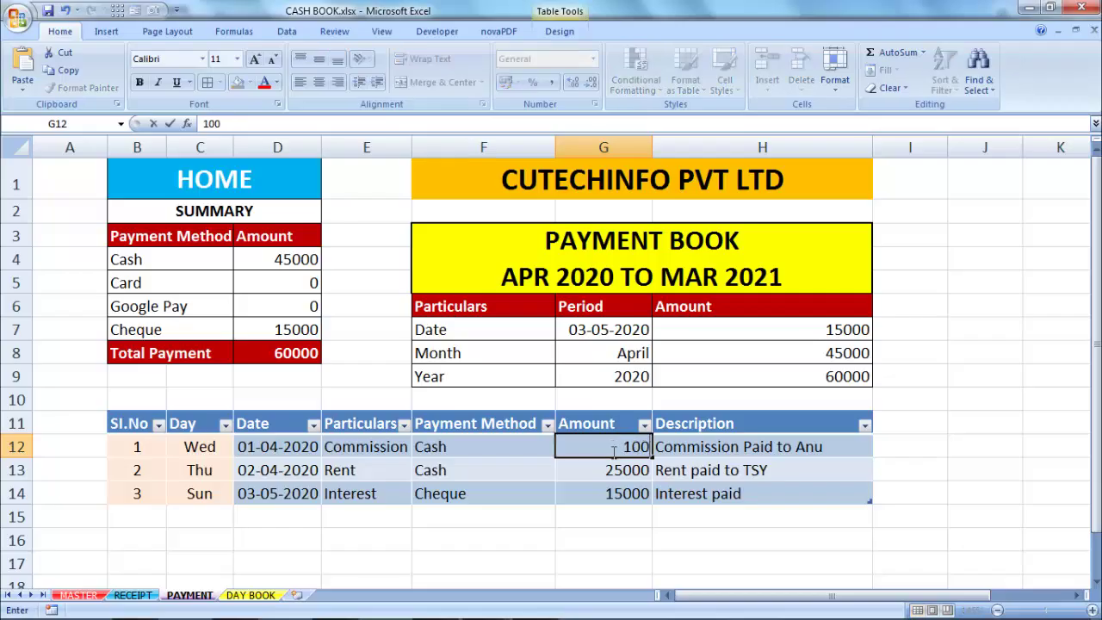
text(00)
key(Return)
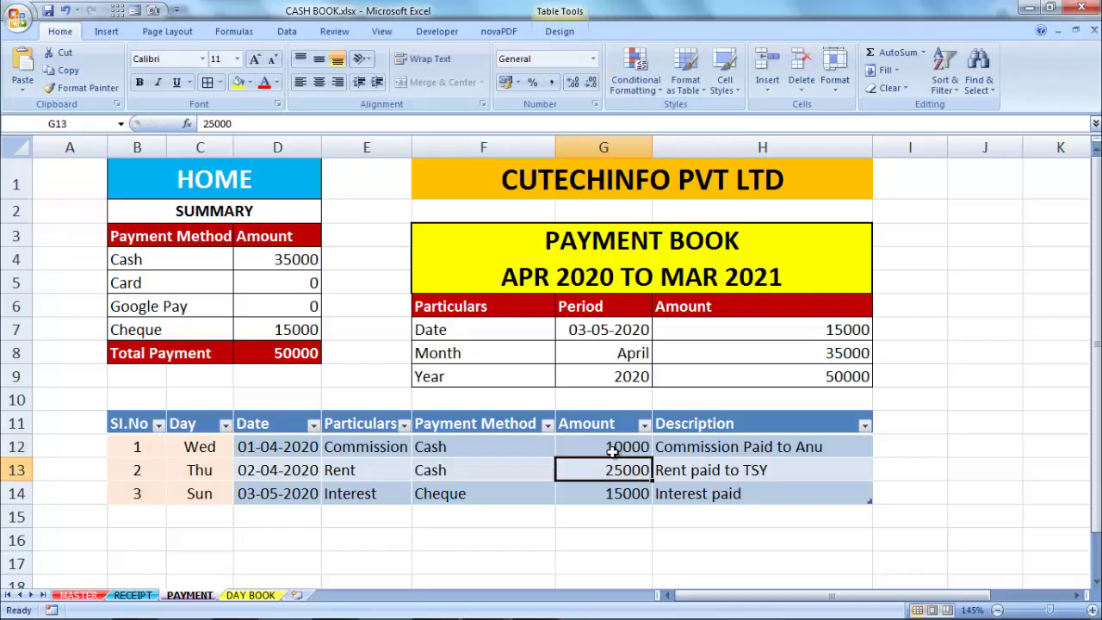
text(1500)
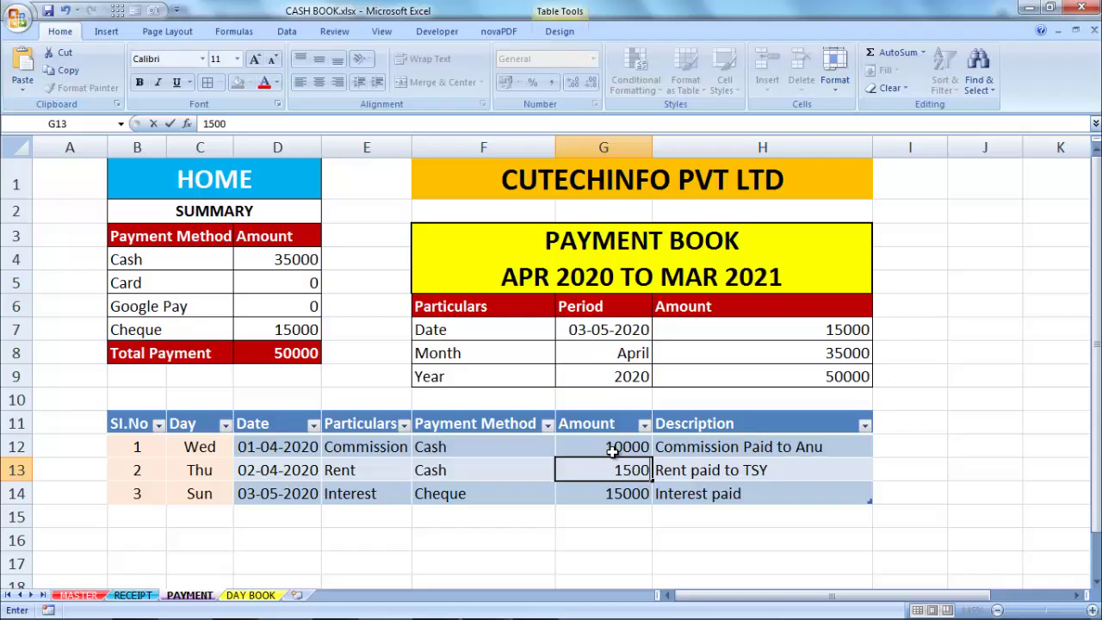
text(0)
key(Return)
text(5)
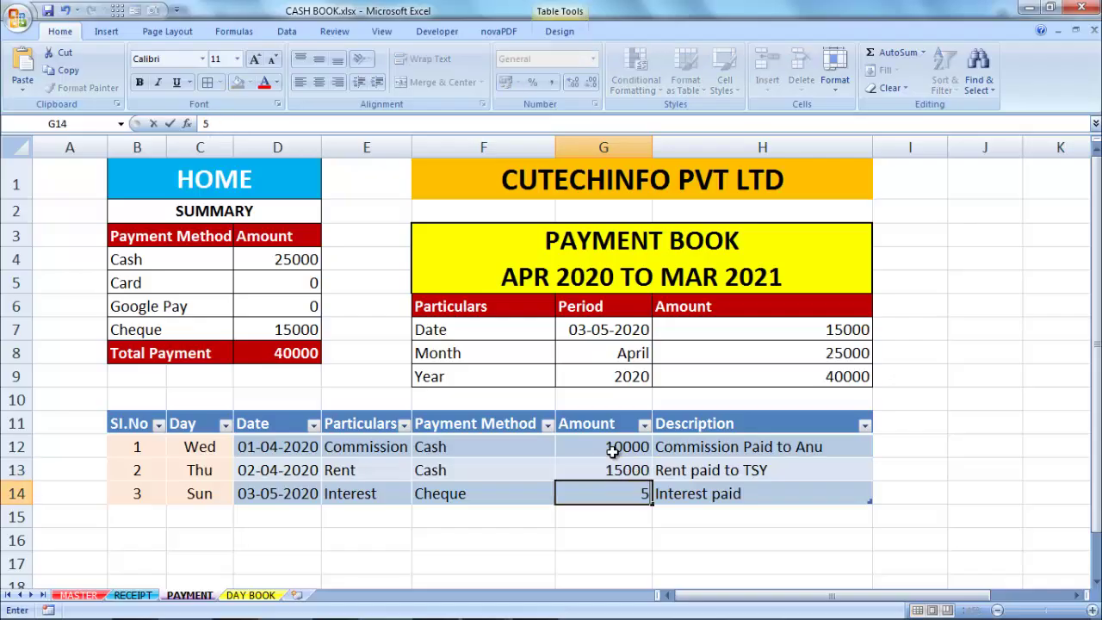
text(000)
key(Return)
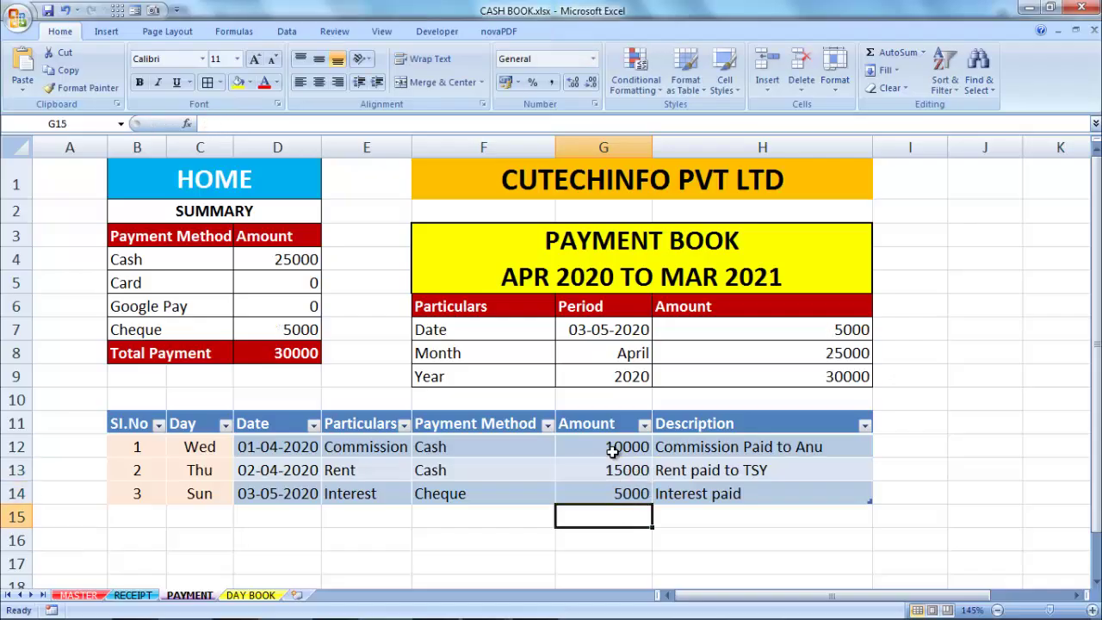
Check the updated day balances on DAY BOOK, then go to the RECEIPT sheet.
click(268, 598)
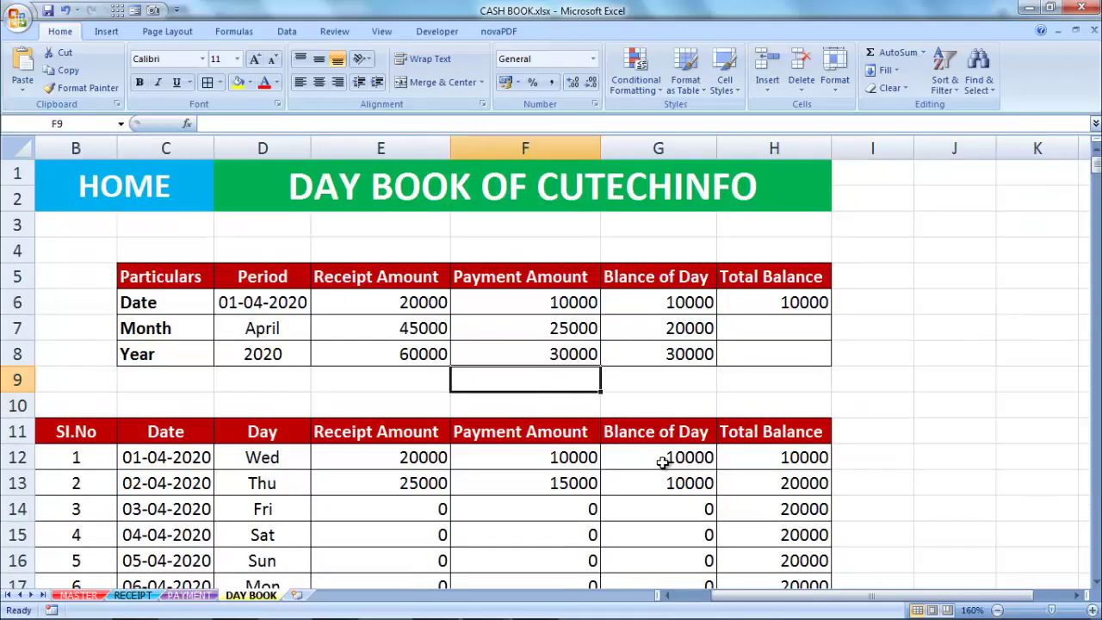
click(668, 459)
click(750, 474)
click(659, 483)
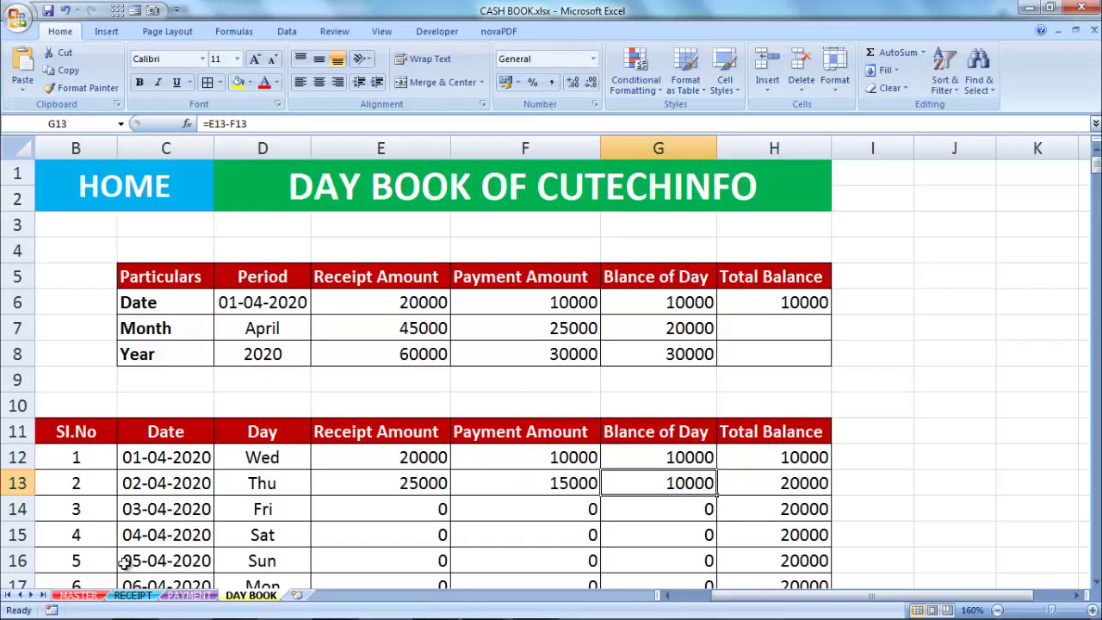
click(138, 596)
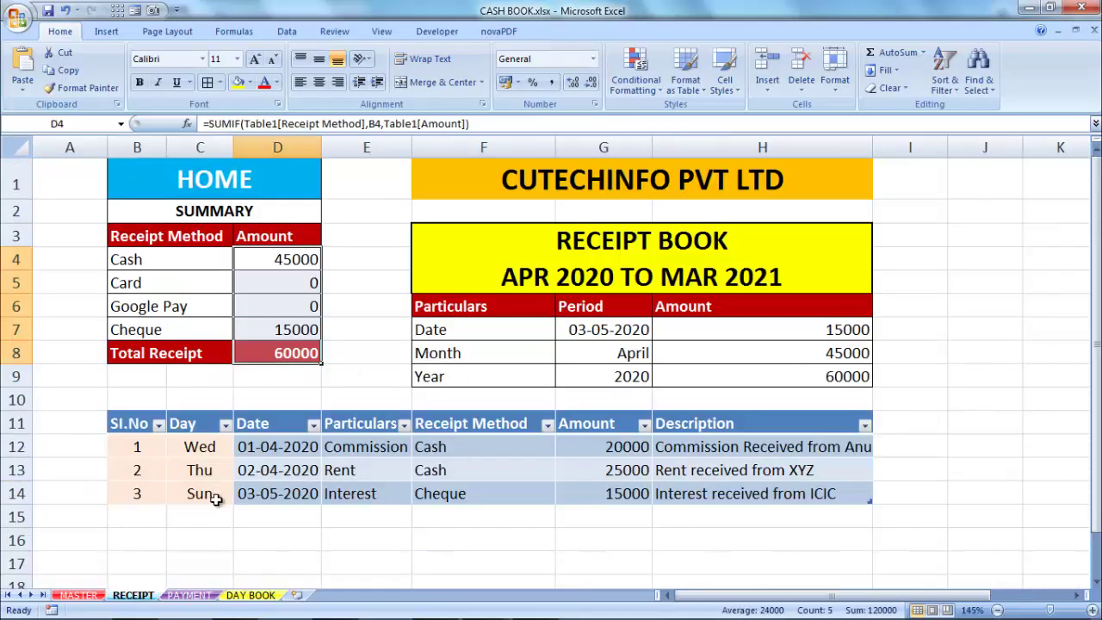
Enter a new receipt row dated 06/06/2020 with particulars Salary.
click(296, 513)
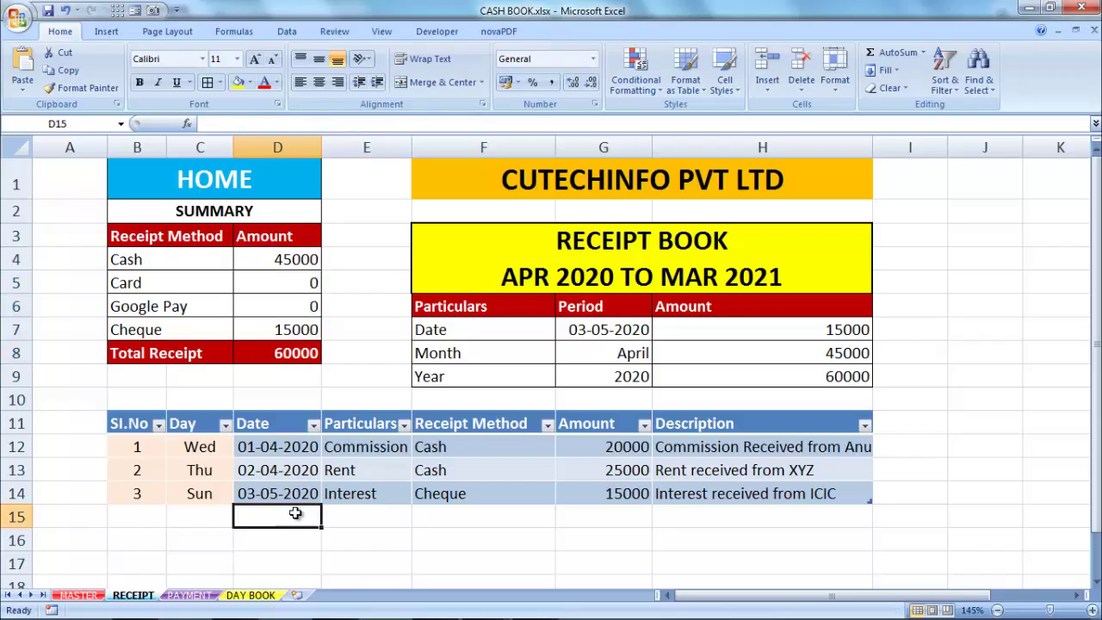
text(06/06)
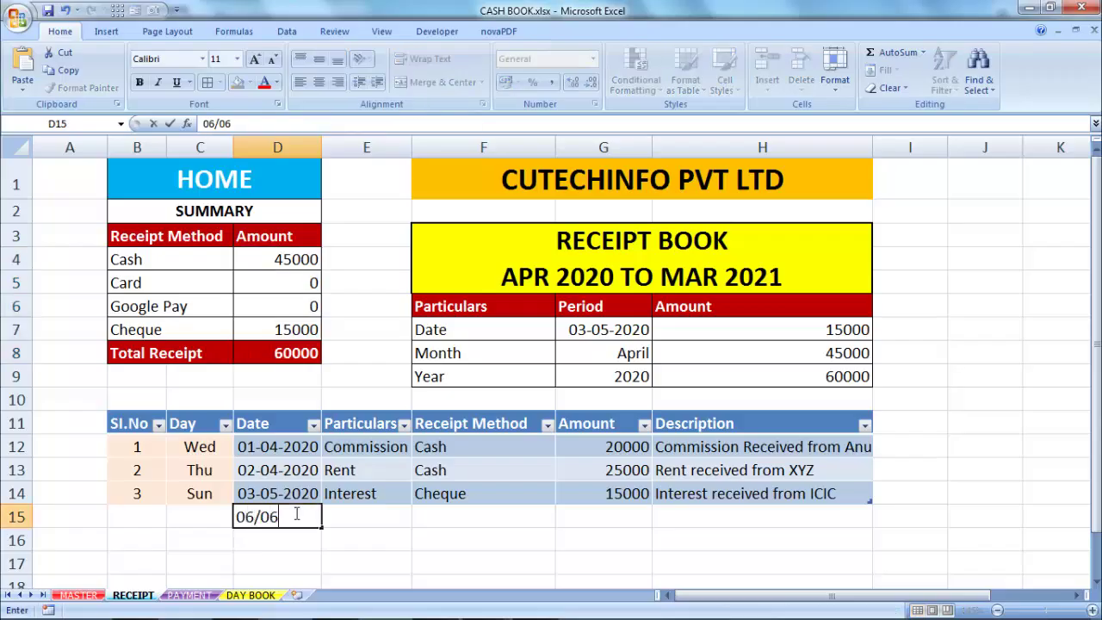
text(/2020)
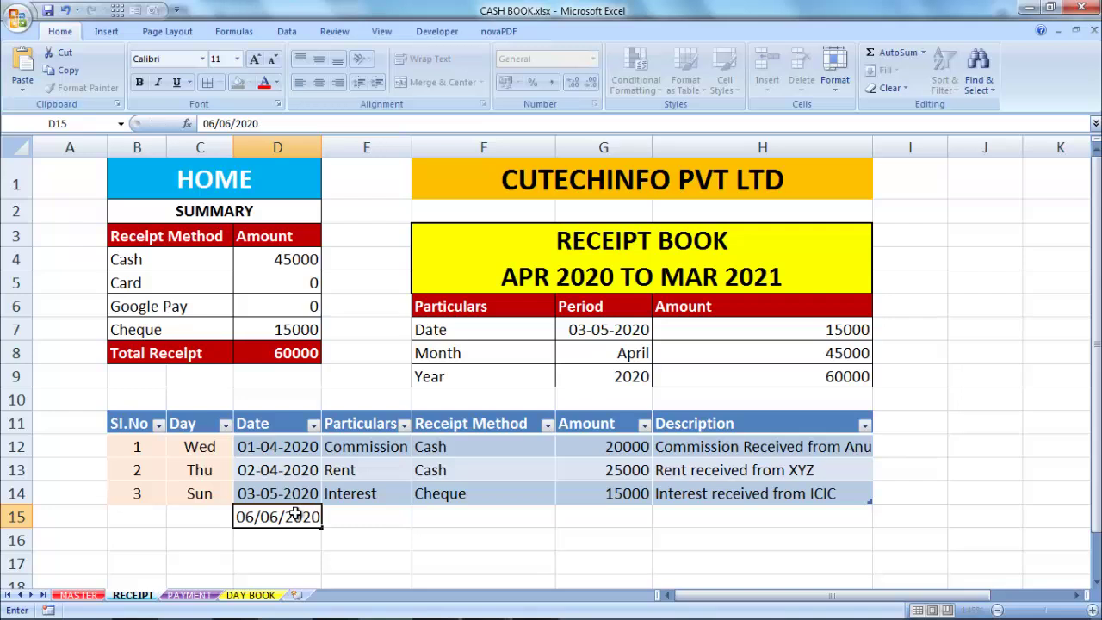
key(Return)
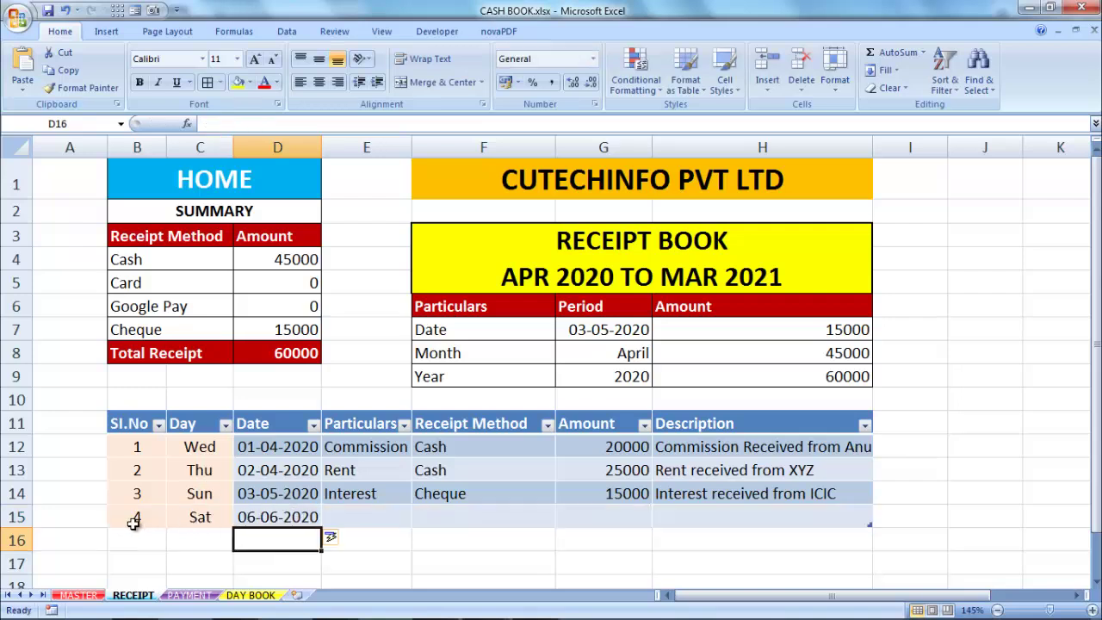
click(376, 517)
text(S)
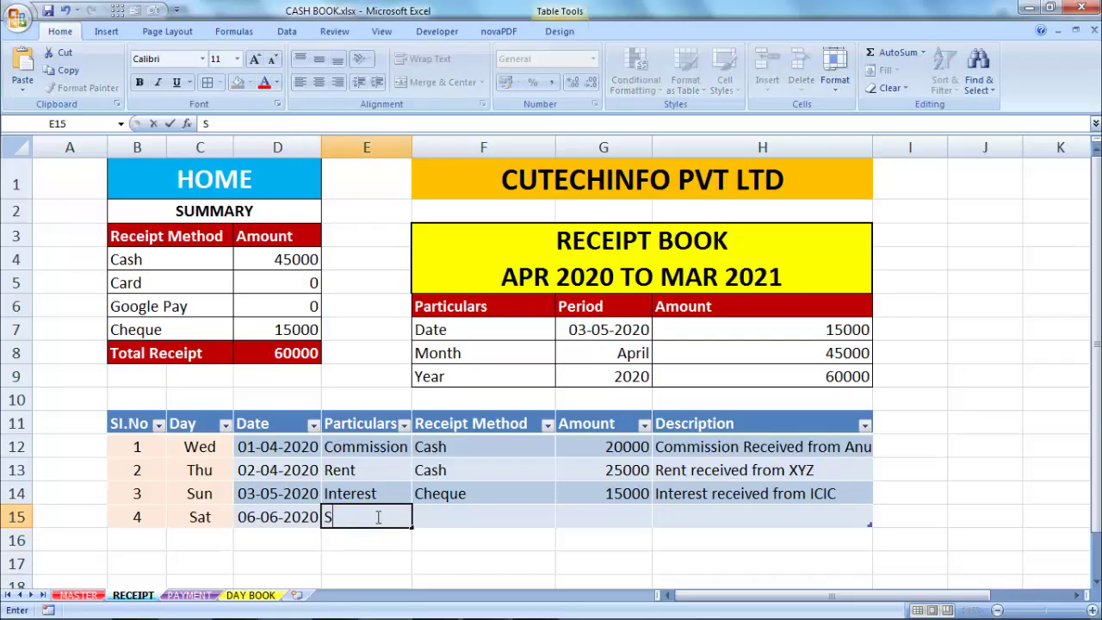
text(A)
key(BackSpace)
text(alary)
key(Tab)
Set the new receipt's method to Google Pay and its amount to 30000.
click(564, 521)
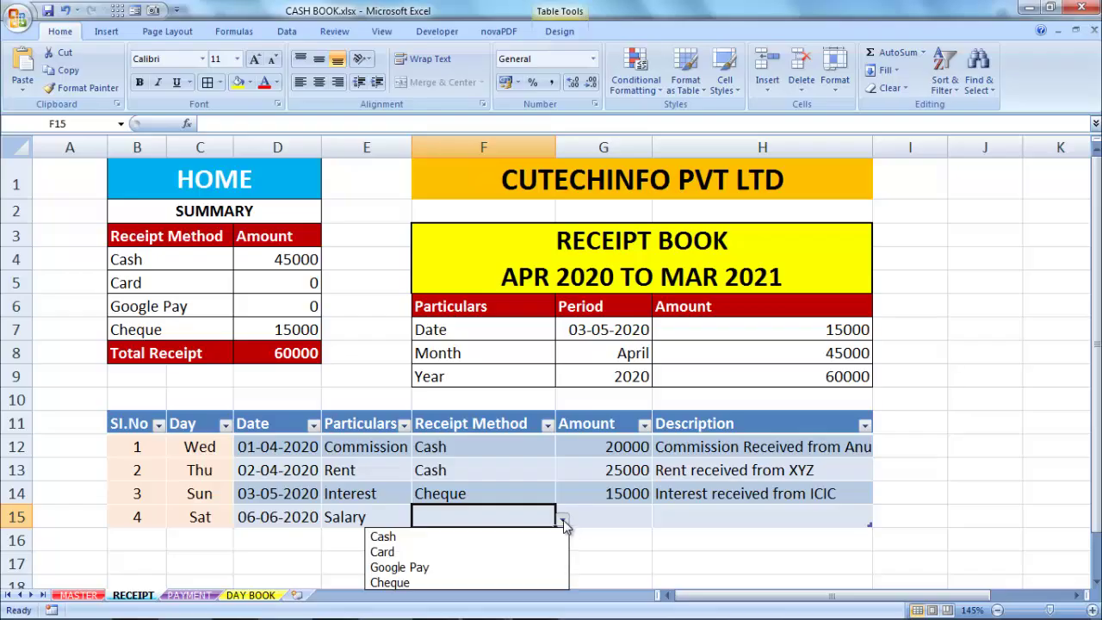
click(457, 564)
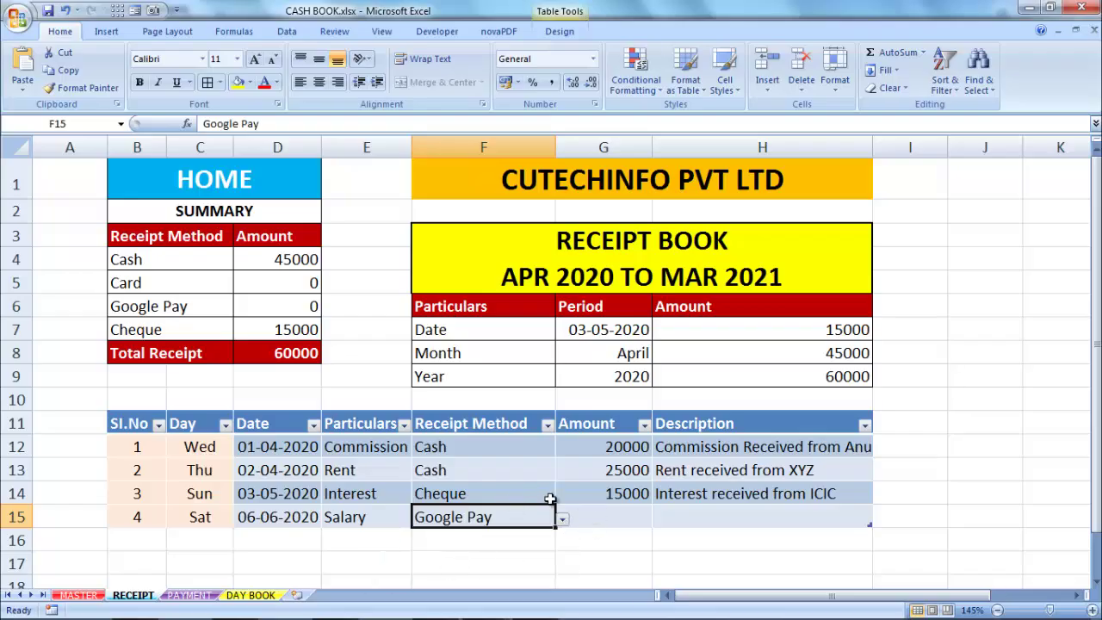
click(614, 517)
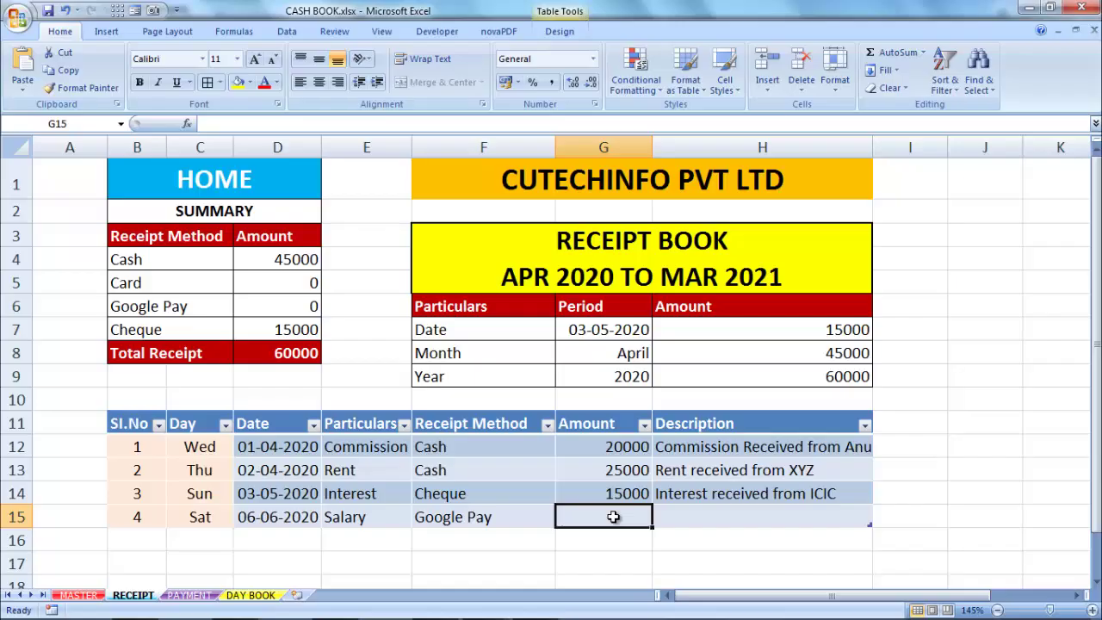
text(30000)
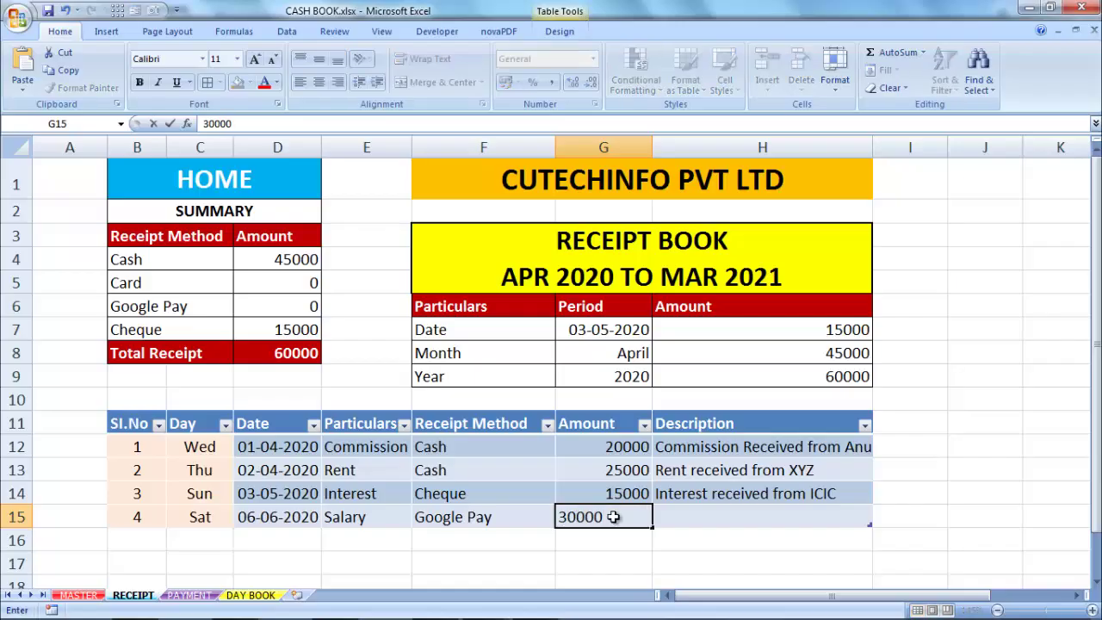
key(Return)
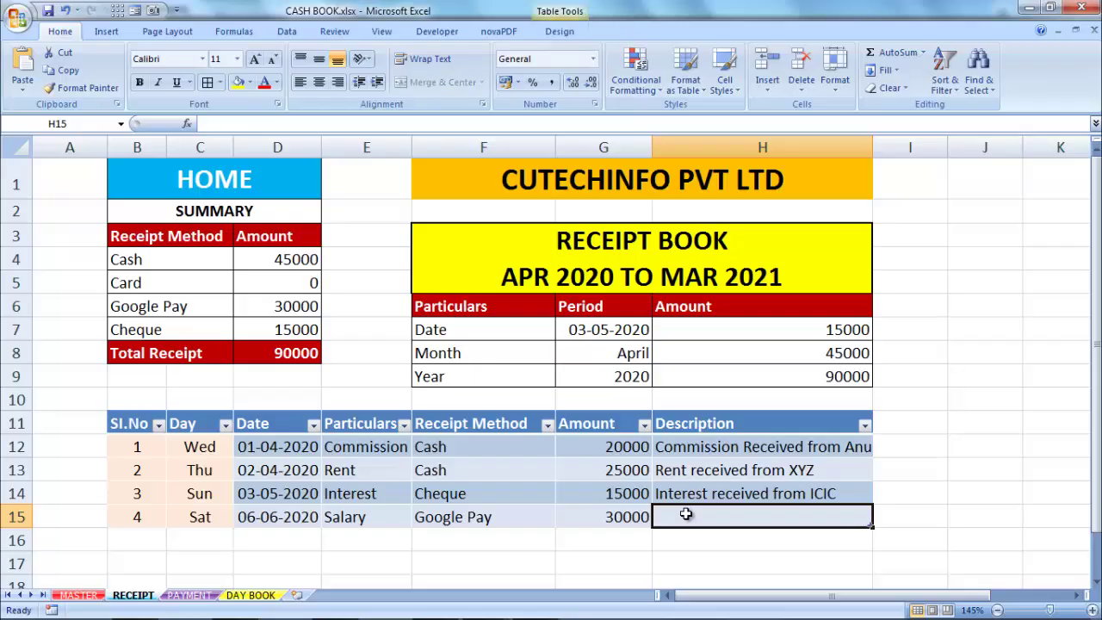
click(188, 595)
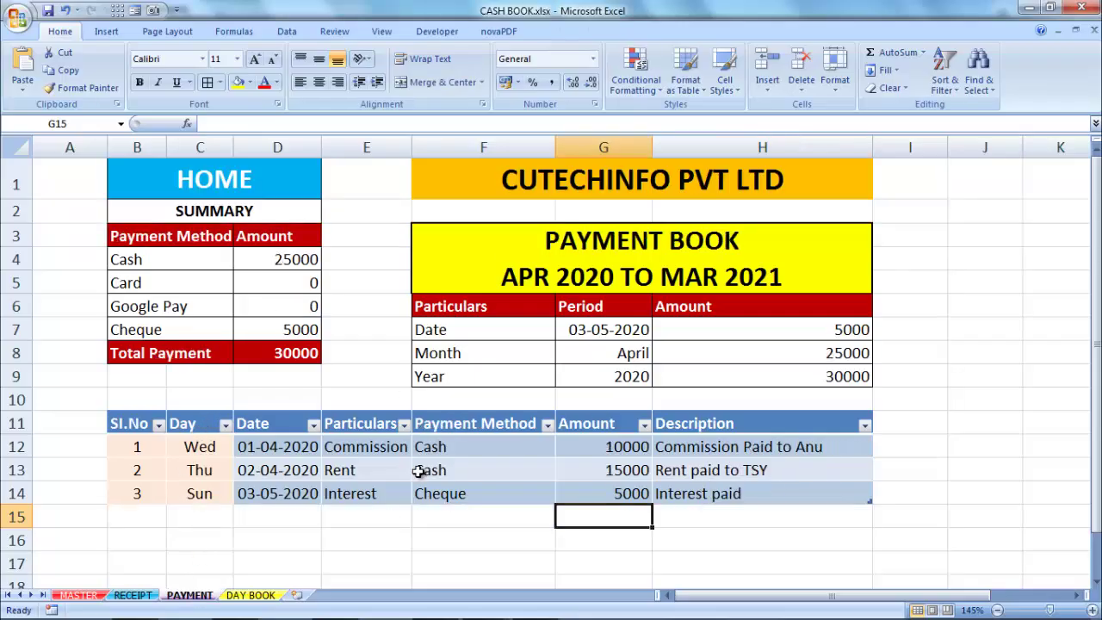
Open DAY BOOK, scroll through its tables, and select the 'Blance of Day' heading in G5.
click(252, 594)
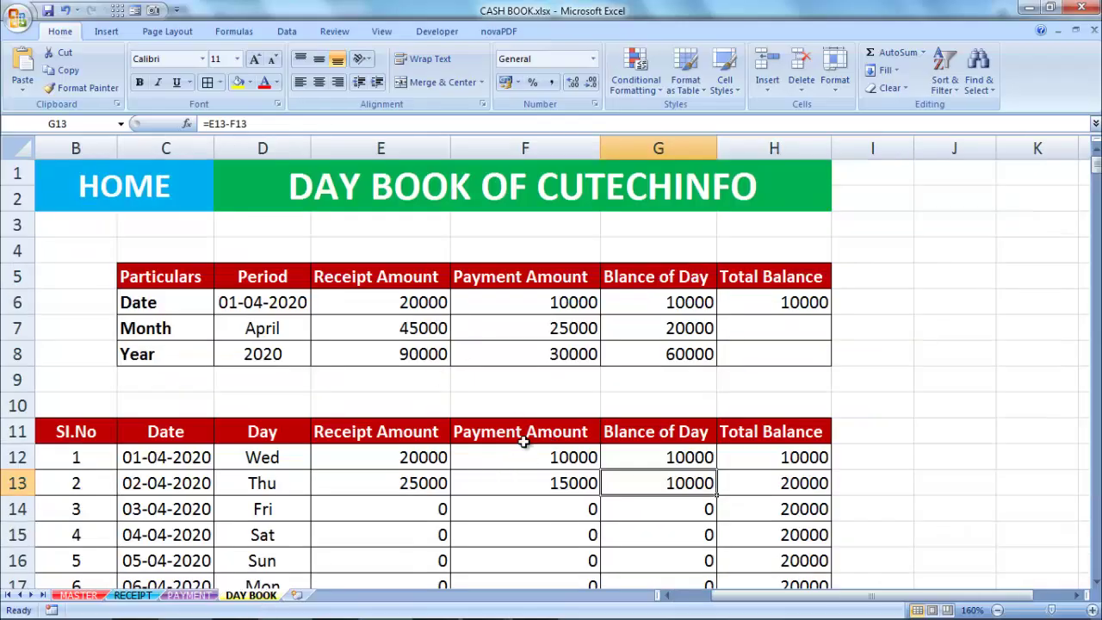
scroll(685, 482, down, 1)
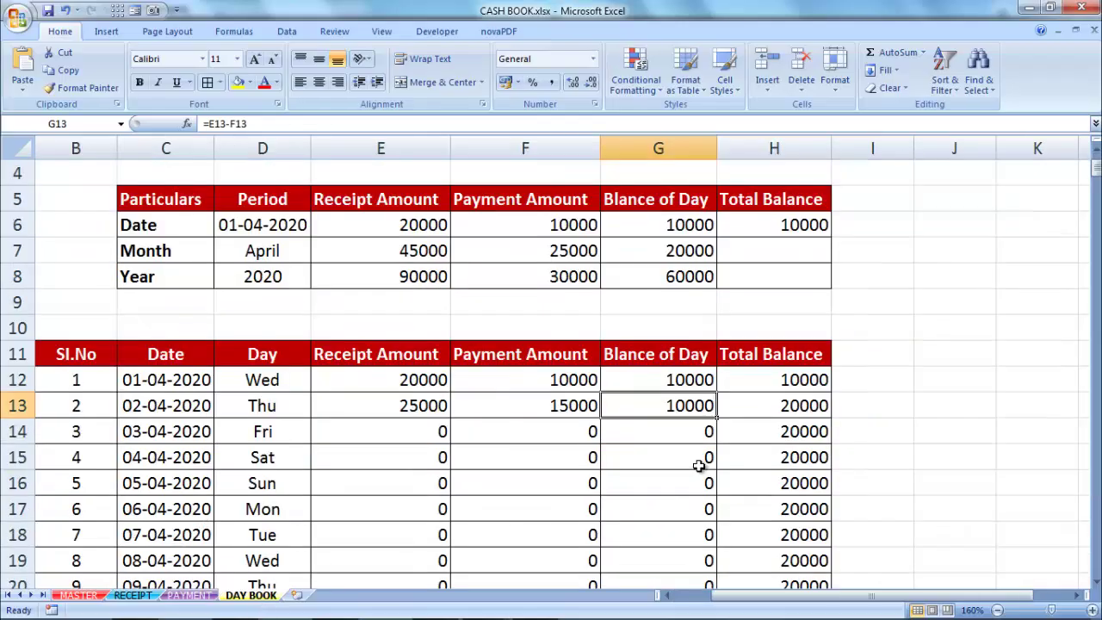
scroll(699, 465, down, 2)
scroll(699, 463, up, 3)
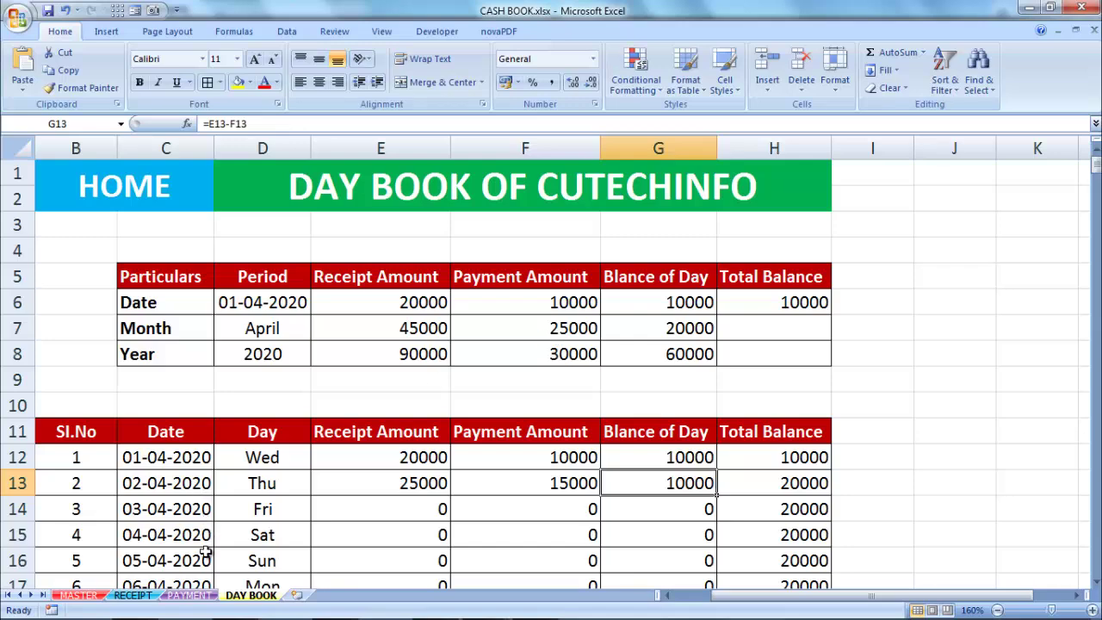
click(659, 277)
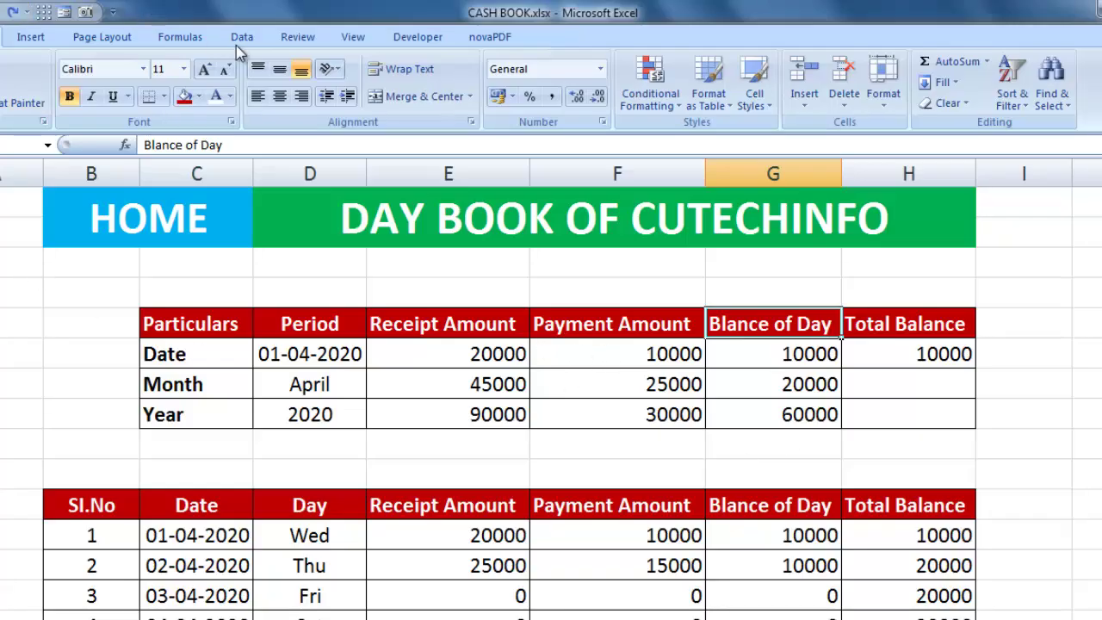
Spell-check the sheet, changing both 'Blance' headings to 'Balance' and skipping SI.No.
click(298, 37)
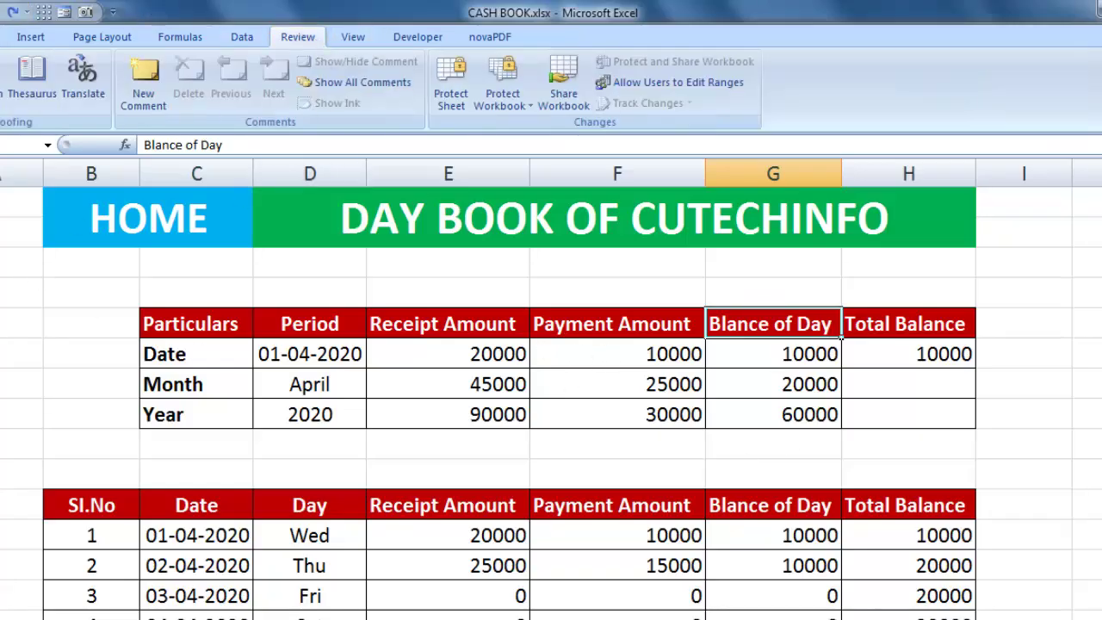
key(F7)
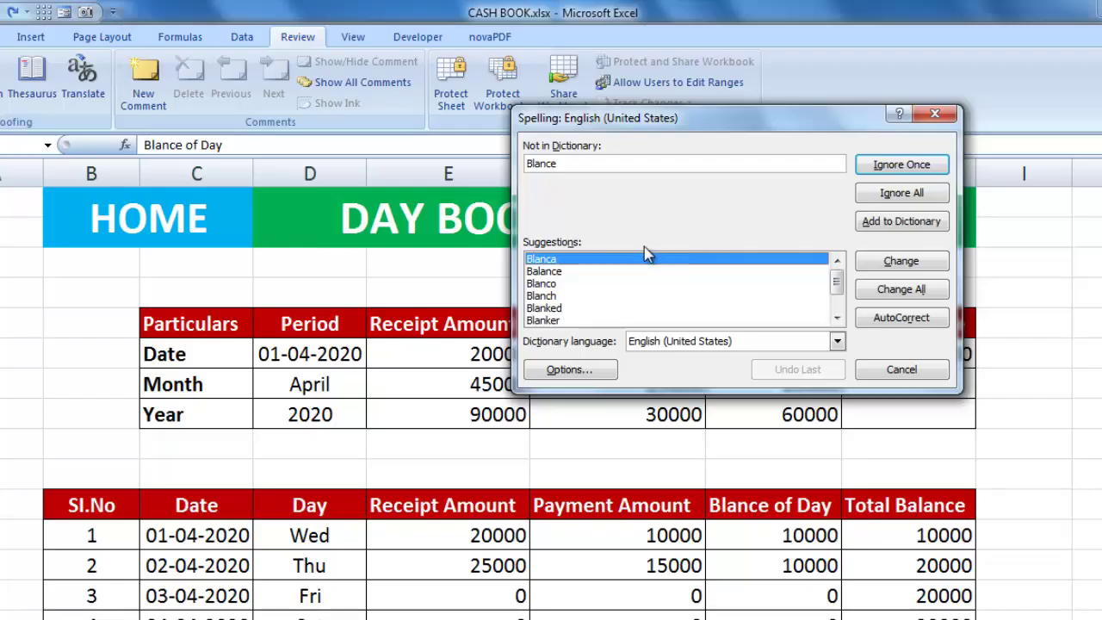
click(545, 271)
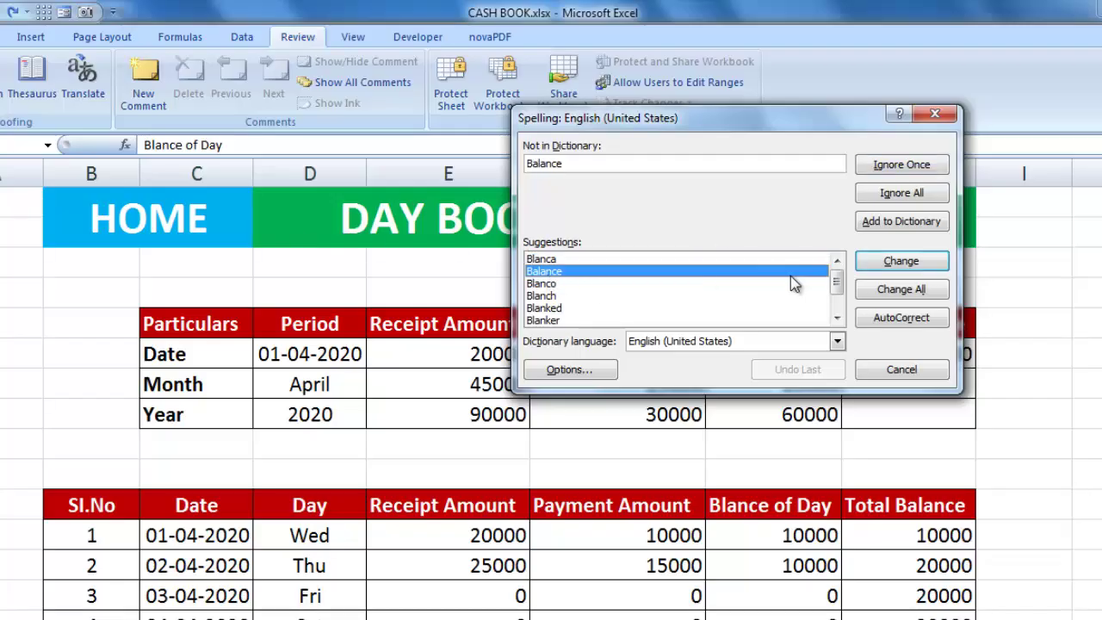
click(901, 261)
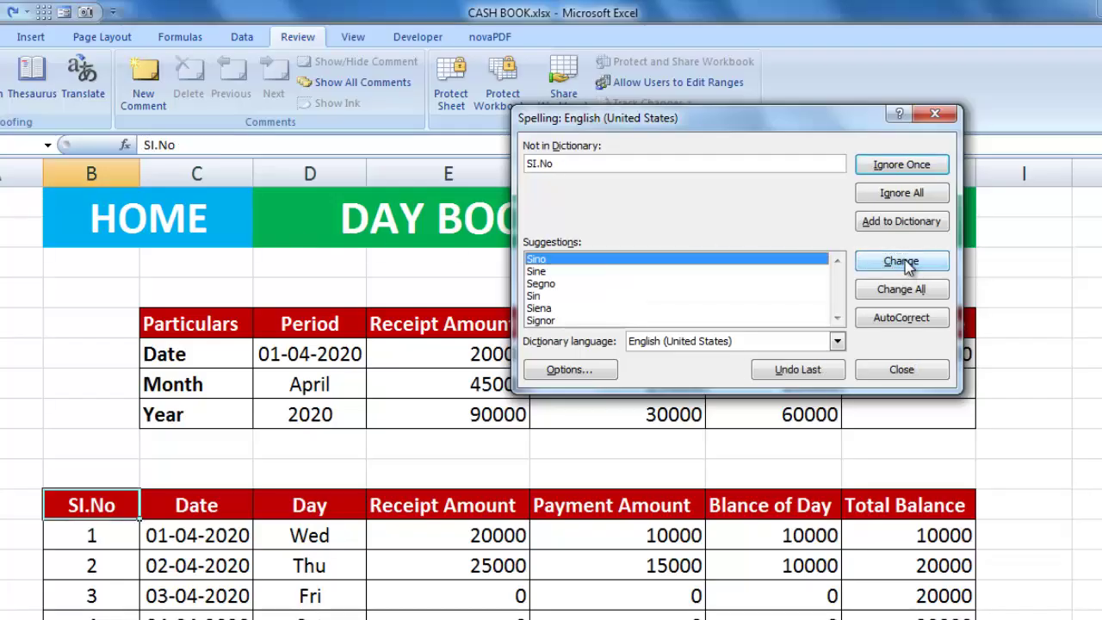
click(900, 191)
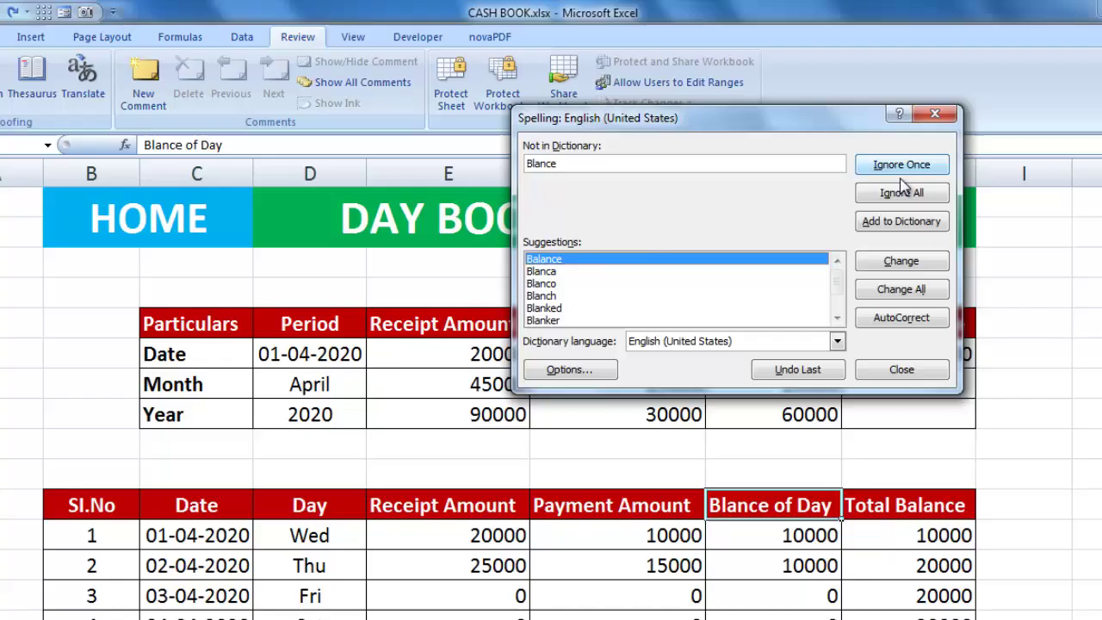
click(889, 264)
click(527, 419)
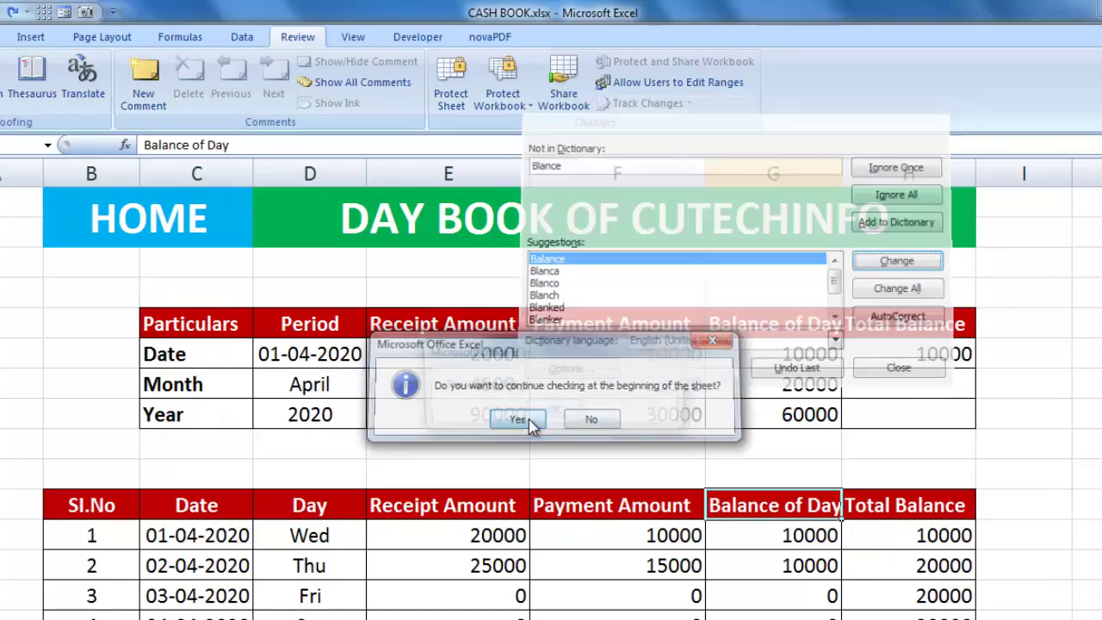
click(553, 412)
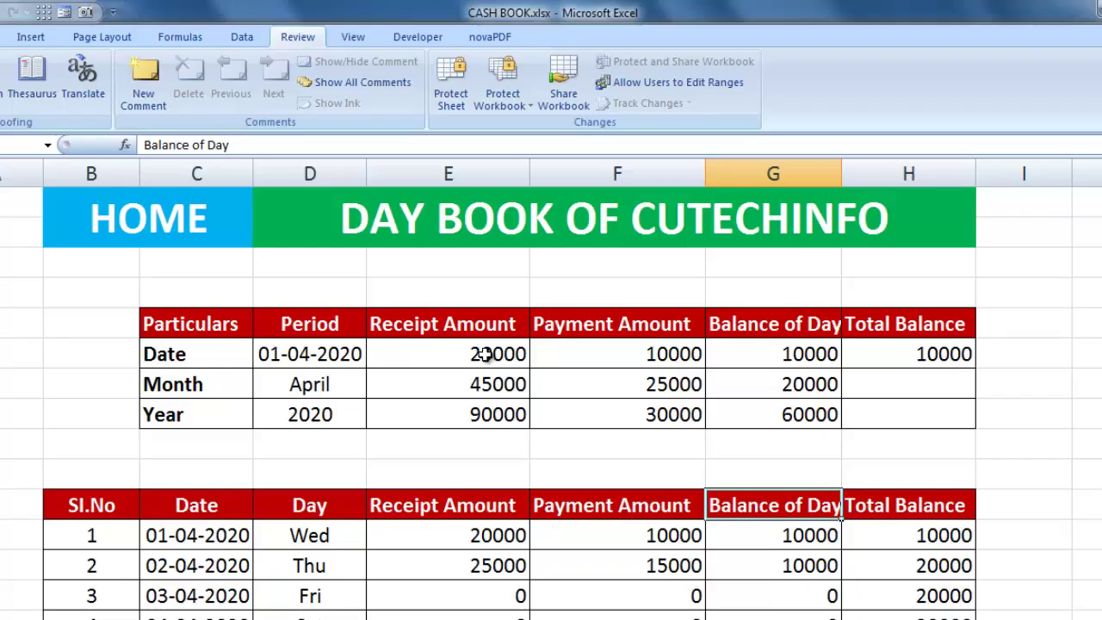
Format E6:E8 as ₹ currency with 0 decimal places, then move to the MASTER sheet.
drag(486, 353, 490, 405)
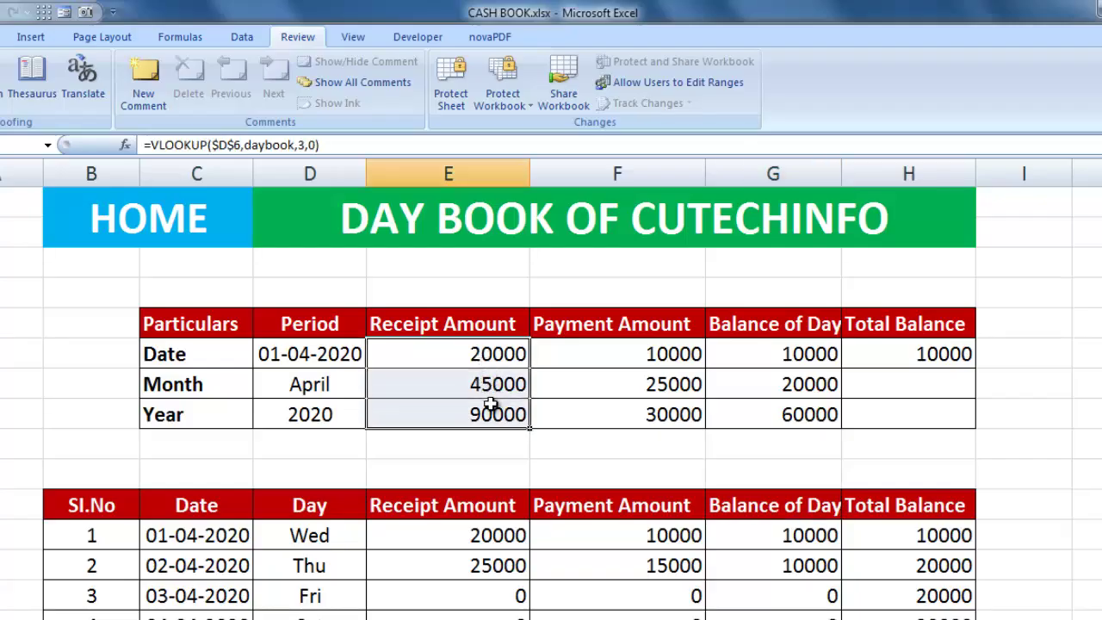
right_click(500, 378)
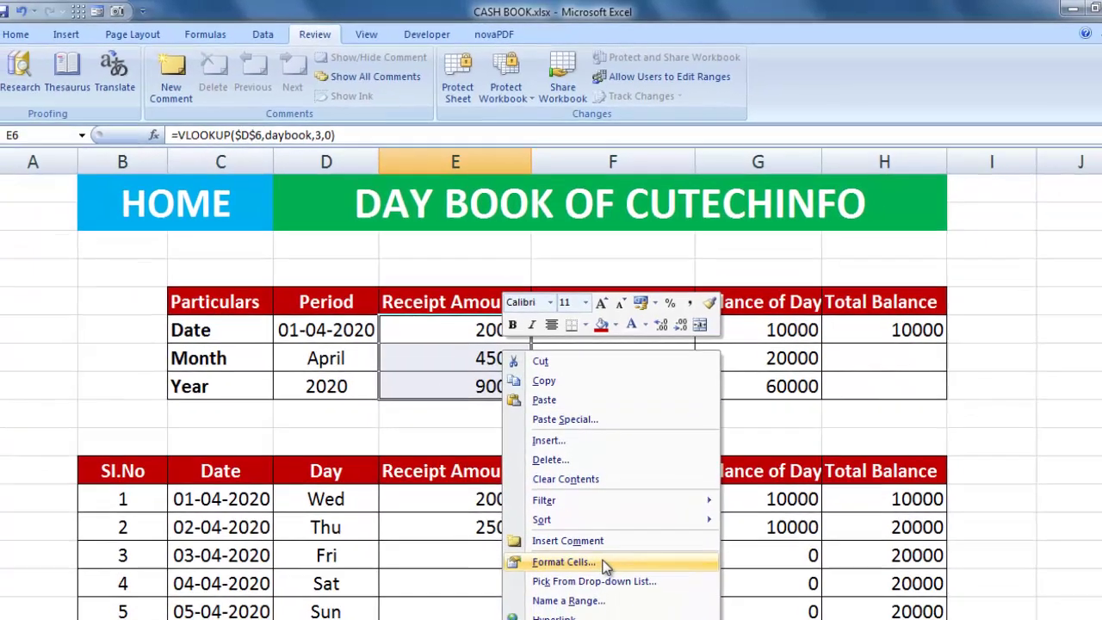
click(608, 609)
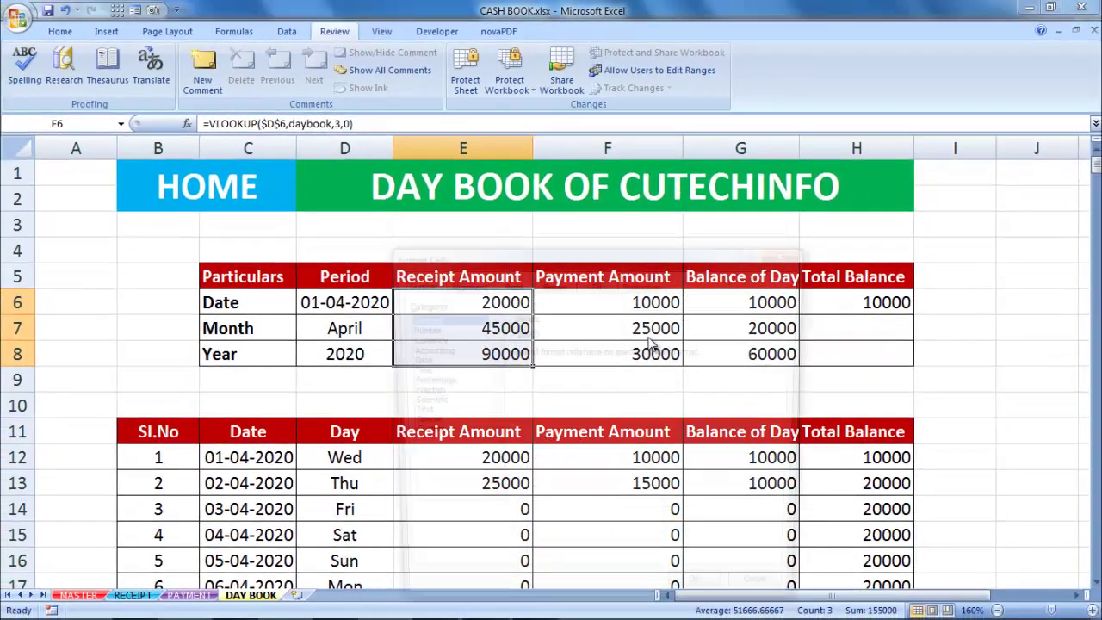
drag(603, 252, 771, 198)
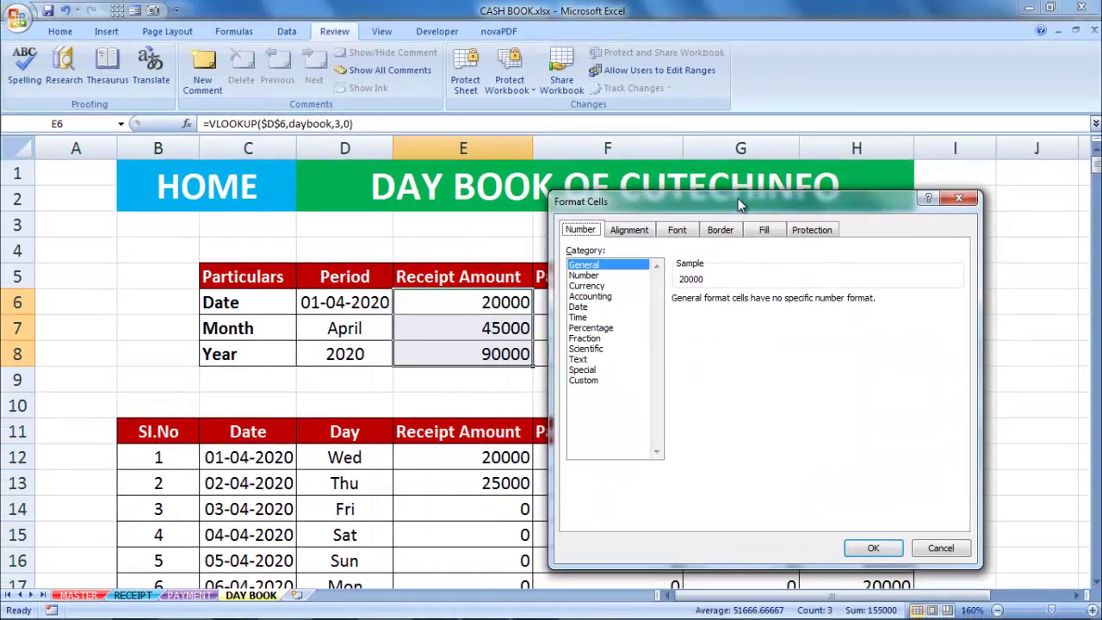
click(589, 286)
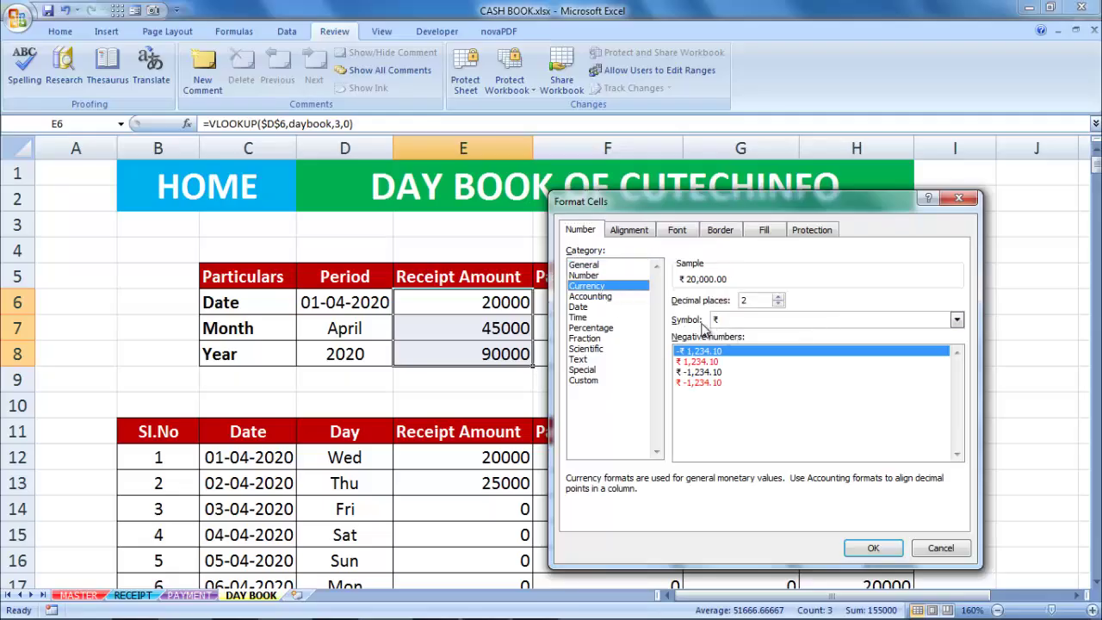
click(957, 320)
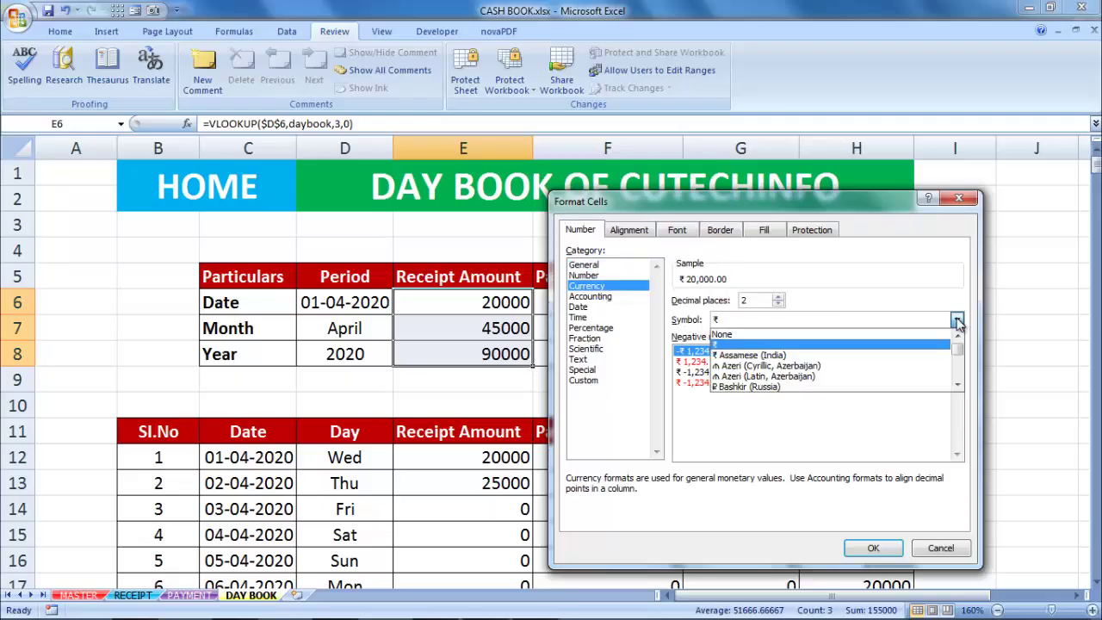
click(776, 345)
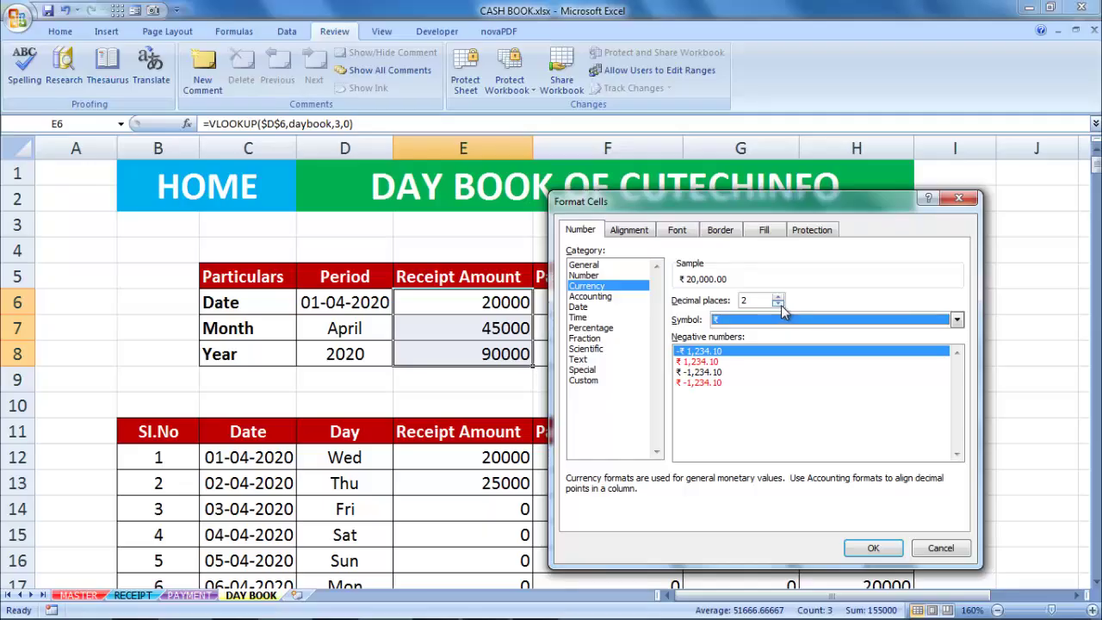
click(778, 304)
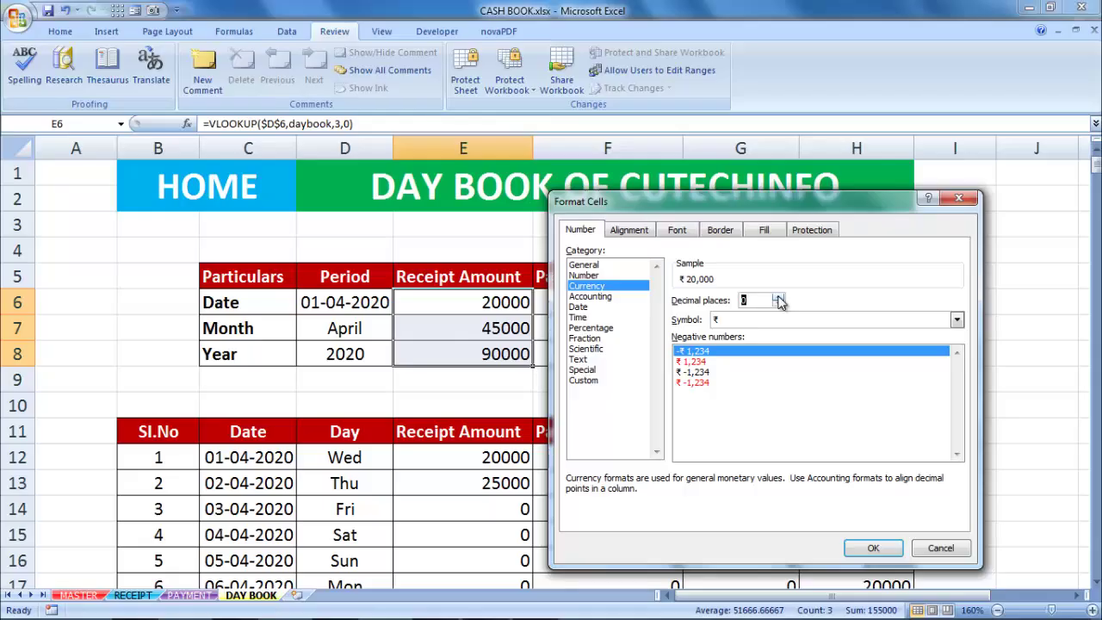
click(779, 297)
click(778, 304)
click(874, 549)
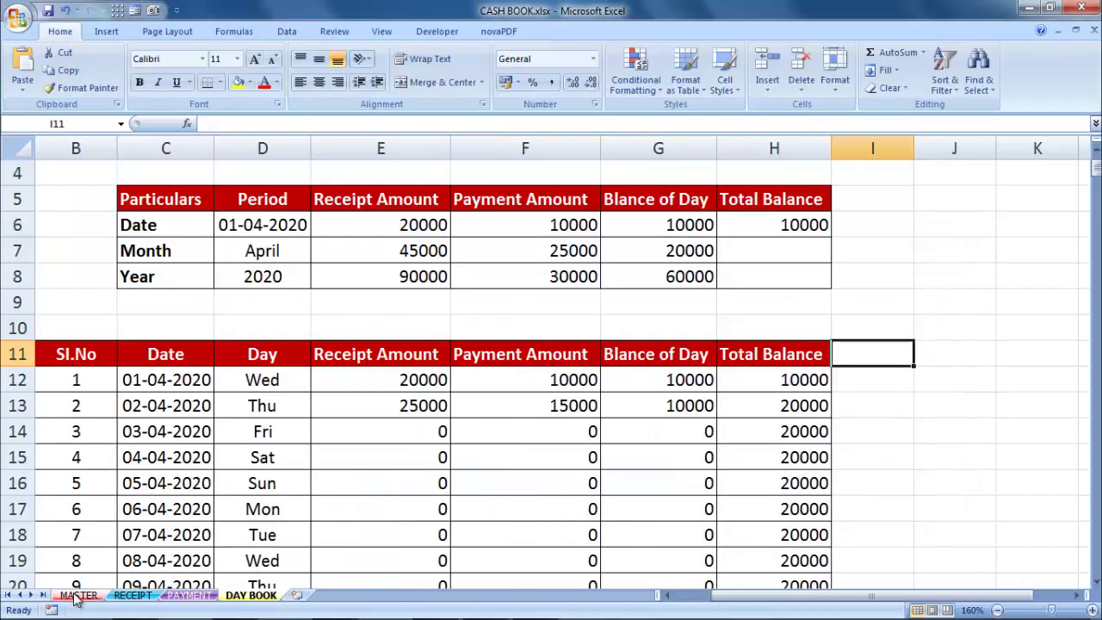
click(77, 595)
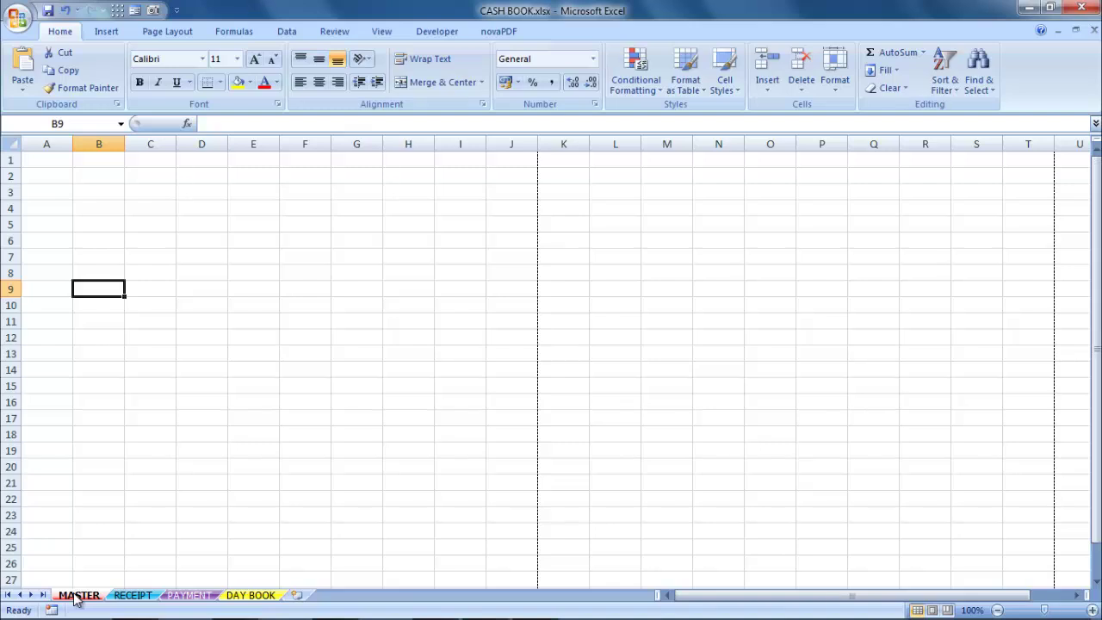
Switch MASTER to Page Layout view and merge C3:H6 and C9:H12, then select C15:H18.
click(392, 36)
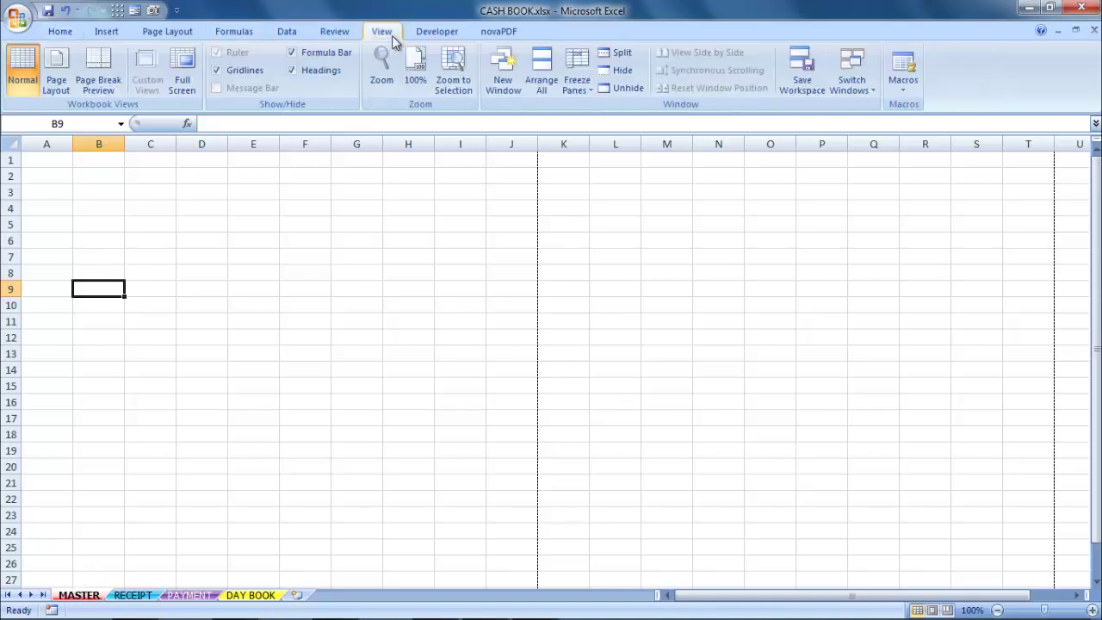
click(56, 76)
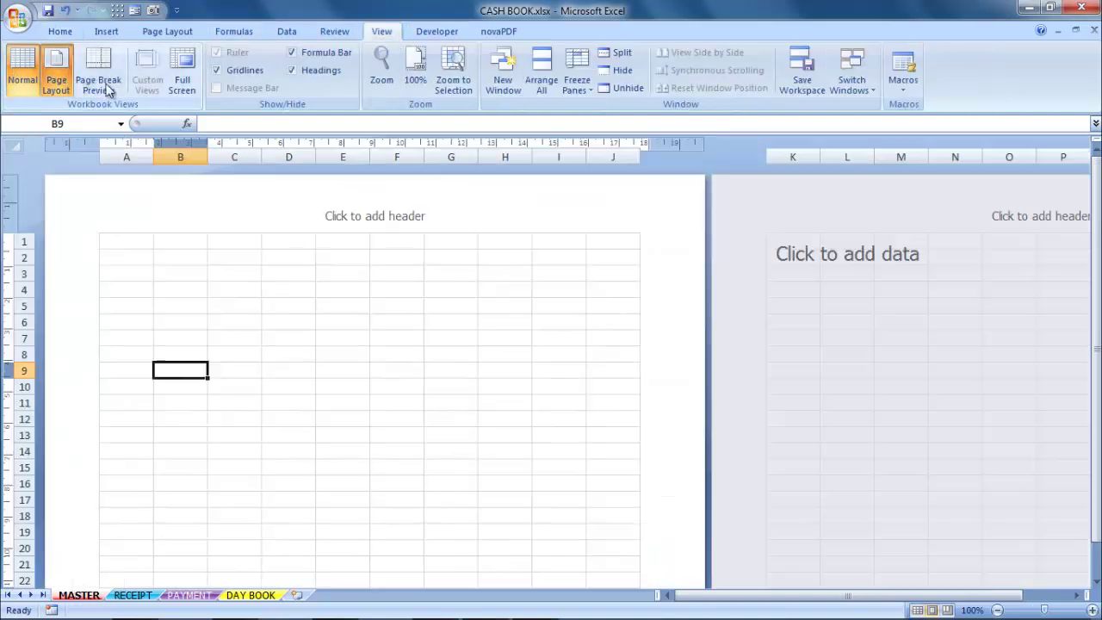
click(233, 275)
mouse_move(233, 275)
mouse_down()
mouse_move(285, 320)
mouse_move(503, 324)
mouse_up()
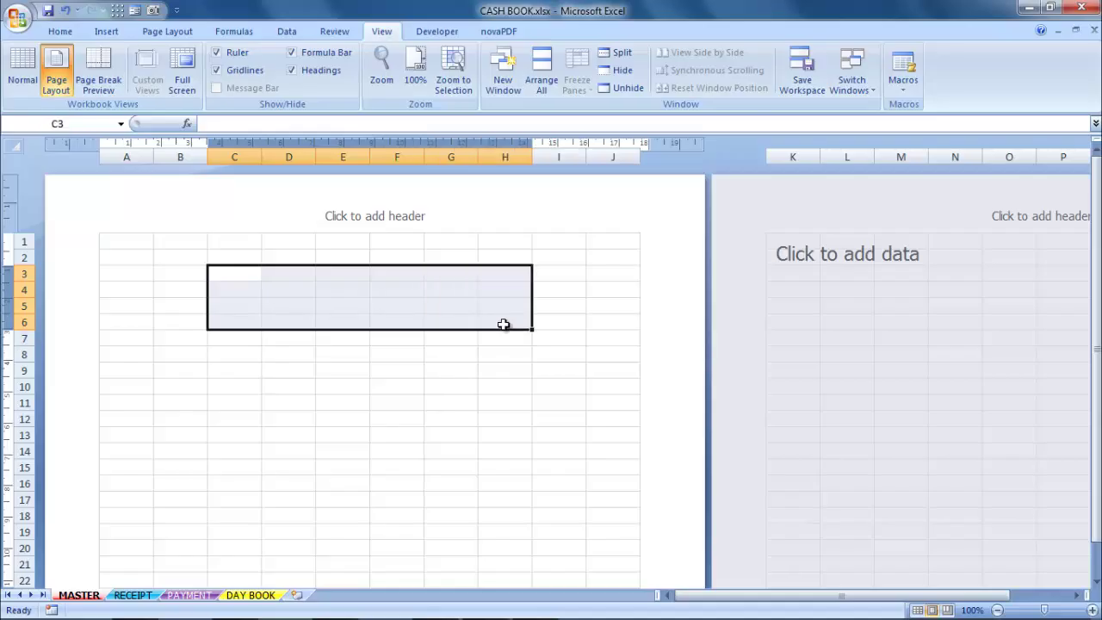
click(58, 31)
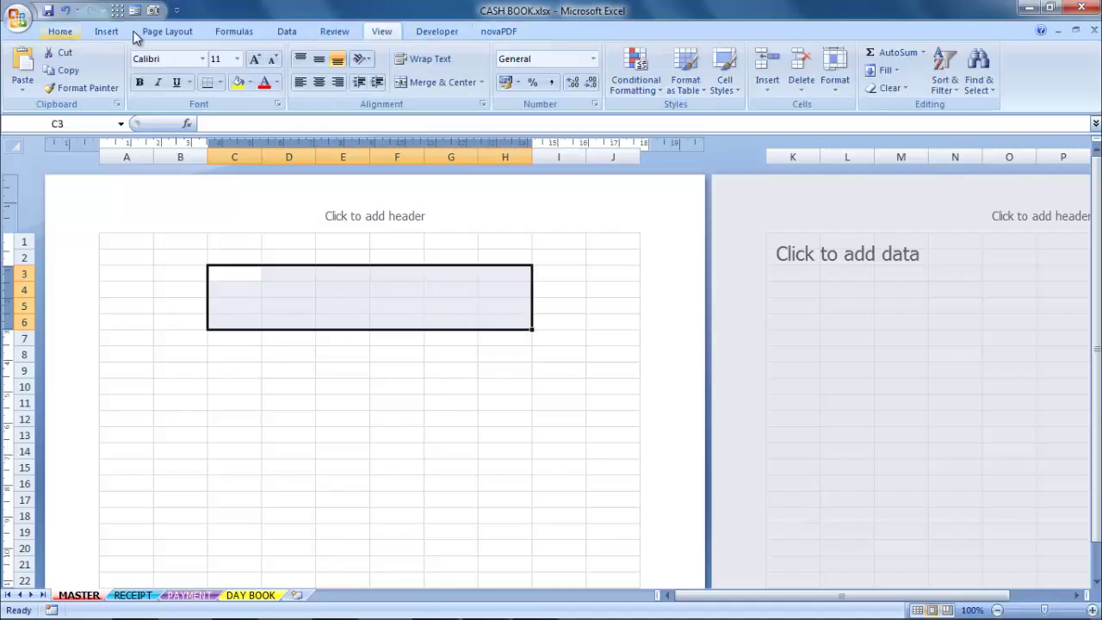
click(448, 82)
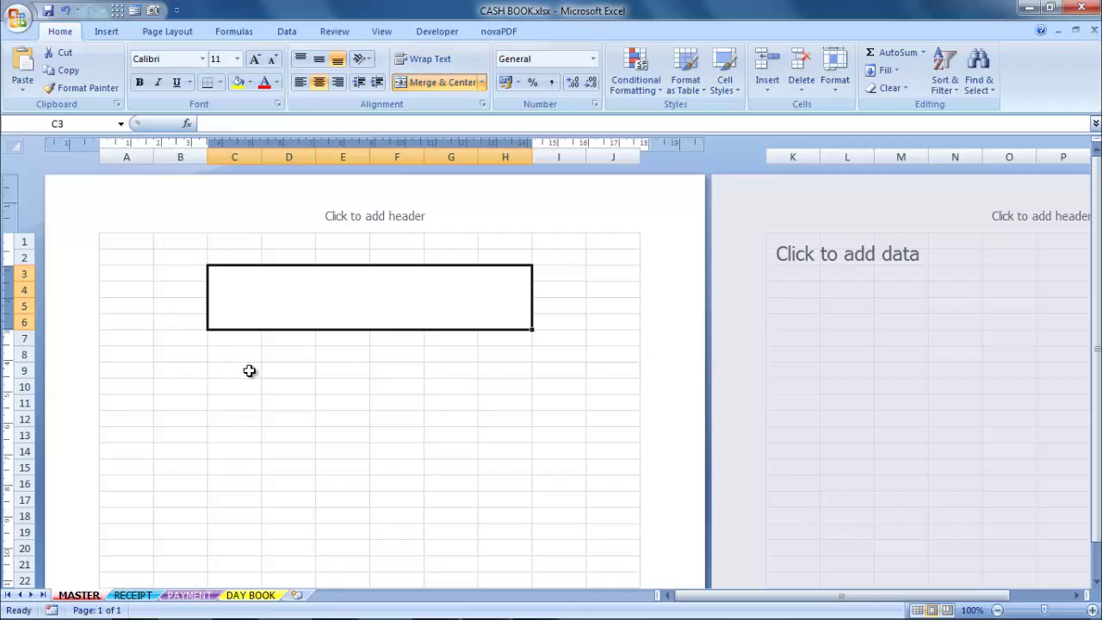
drag(246, 371, 481, 412)
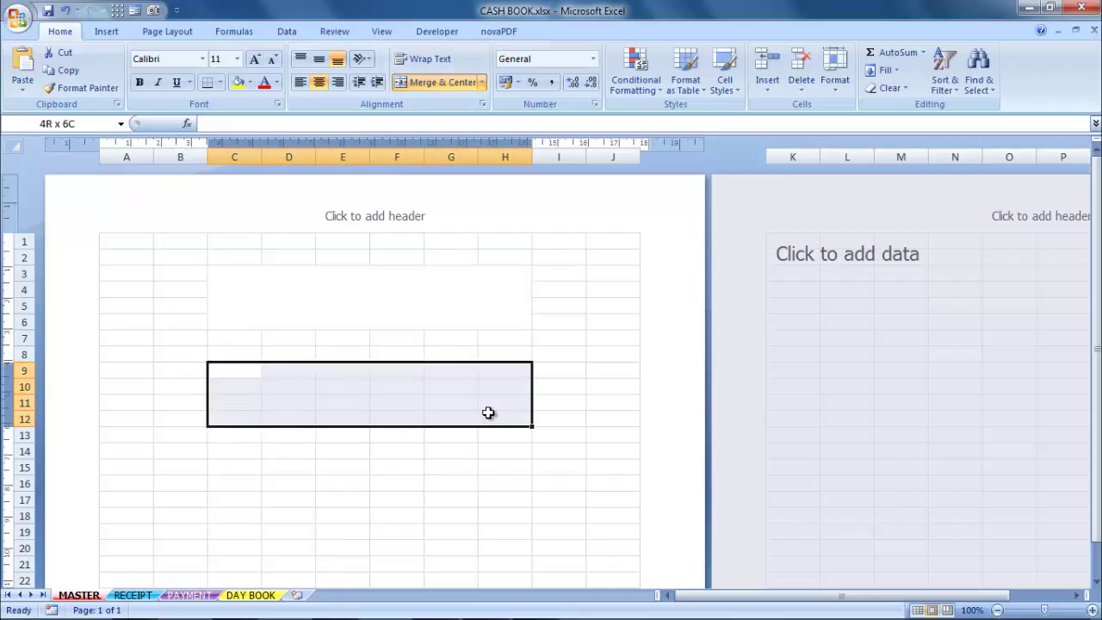
click(448, 82)
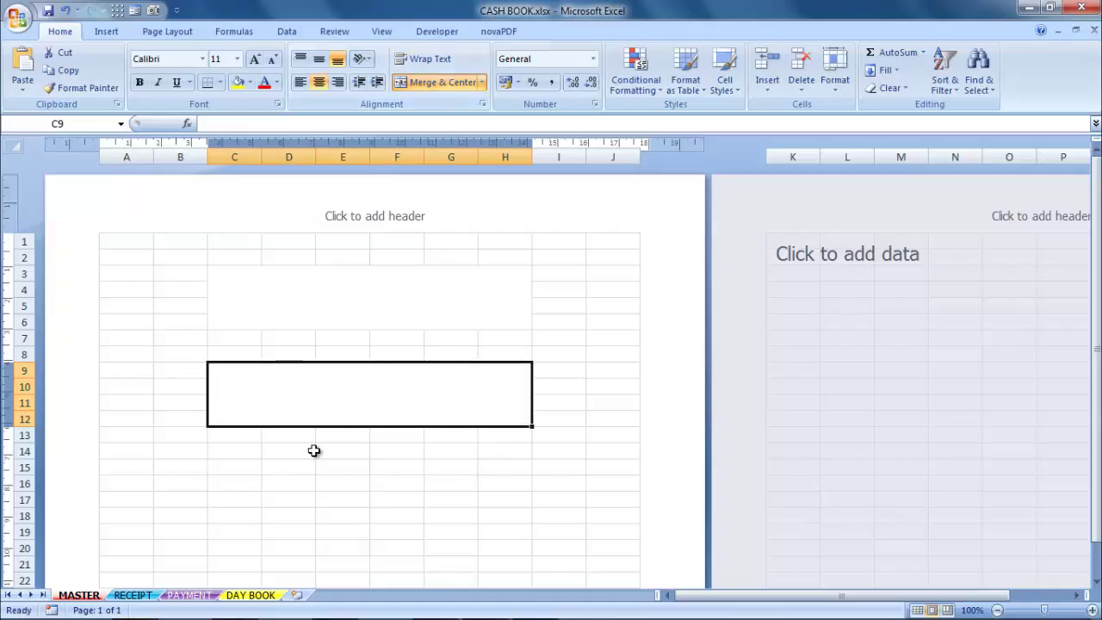
drag(253, 464, 500, 517)
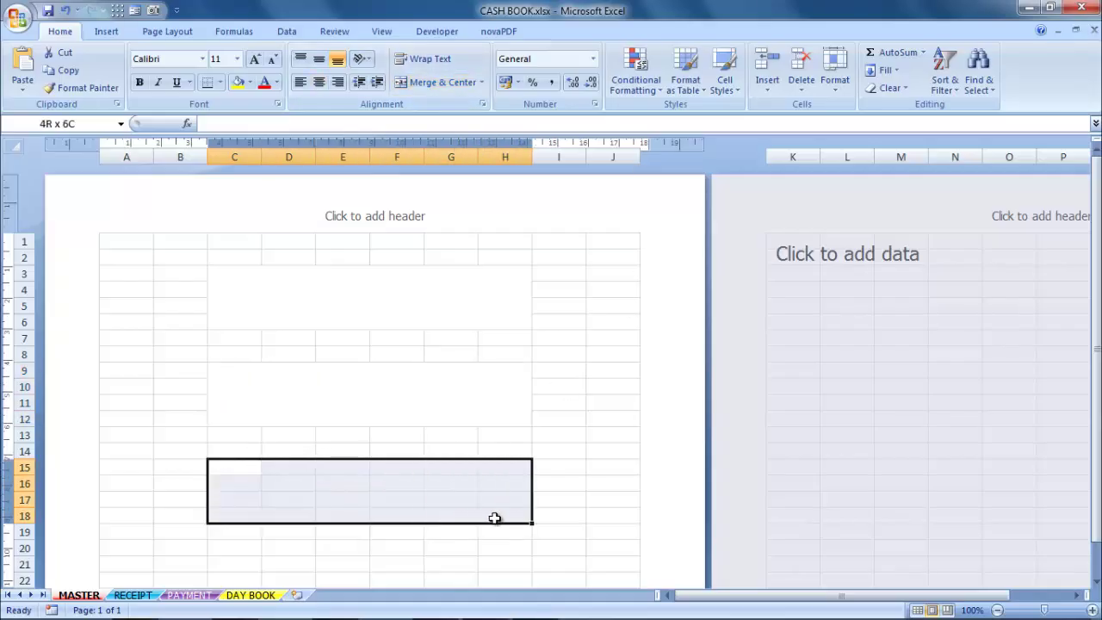
Merge C15:H18 and label the three blocks RECEIPT, PAYMENT and DAY BOOK.
click(450, 86)
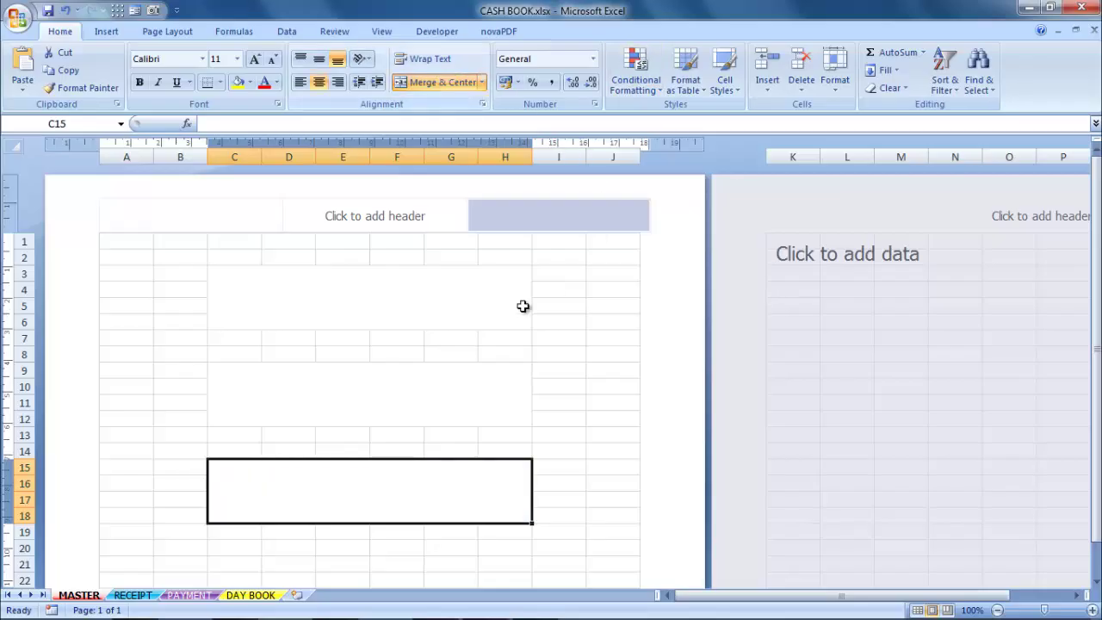
click(255, 398)
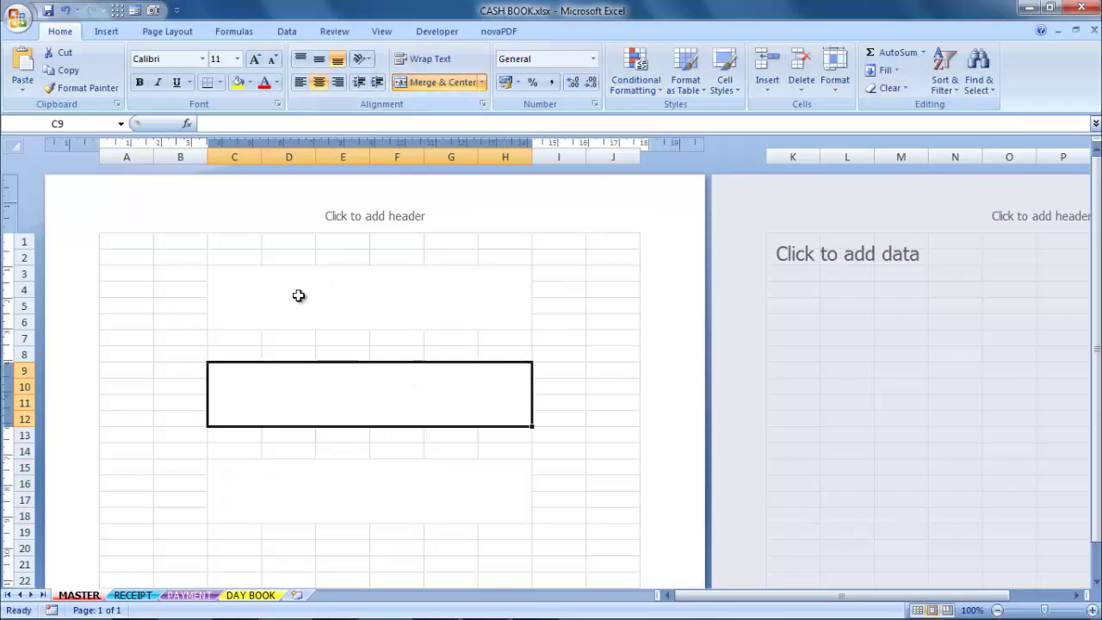
click(345, 297)
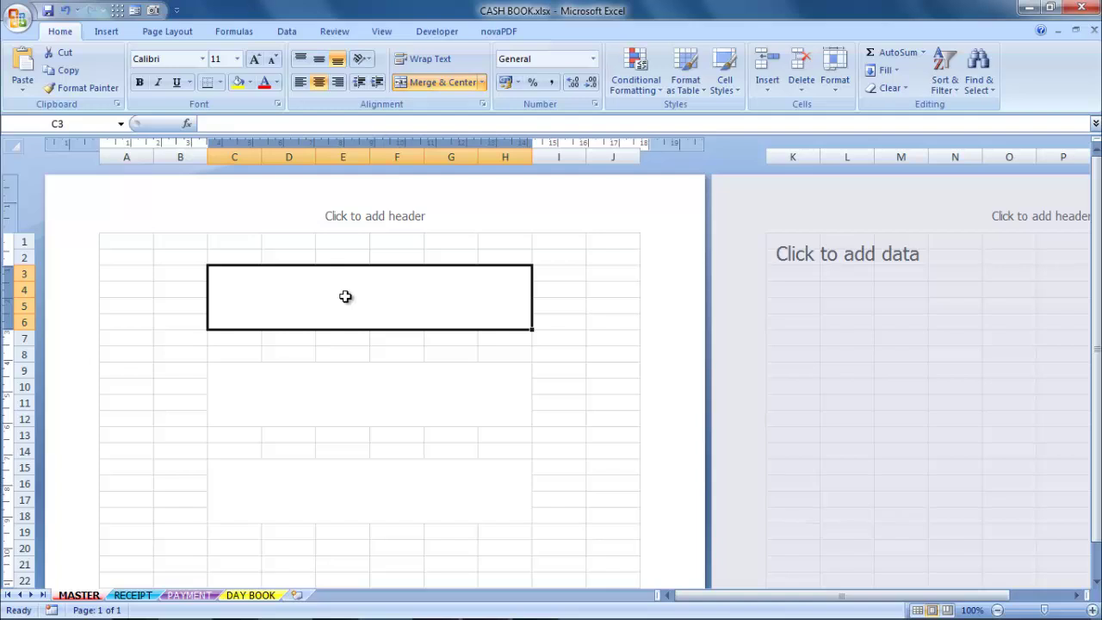
text(RECEIP)
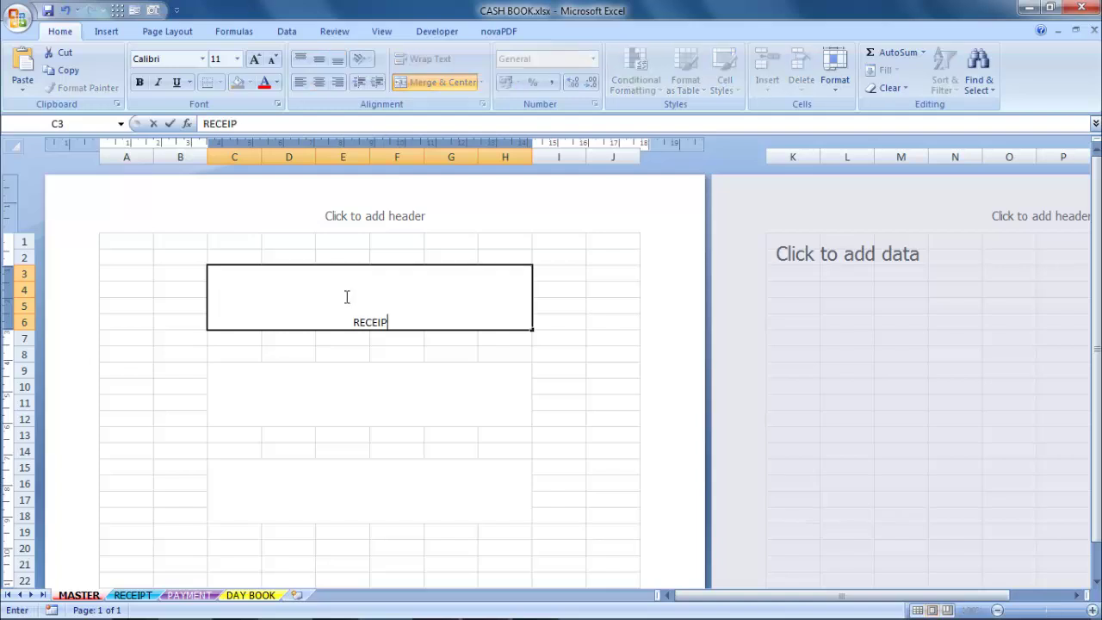
text(T)
key(Return)
click(408, 384)
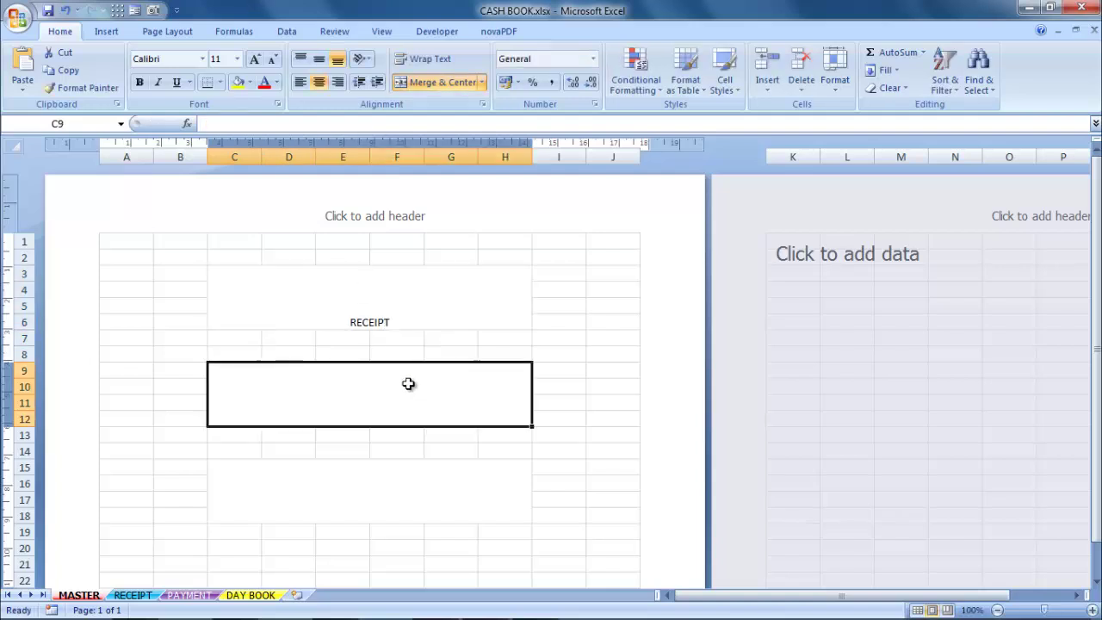
text(PAYME)
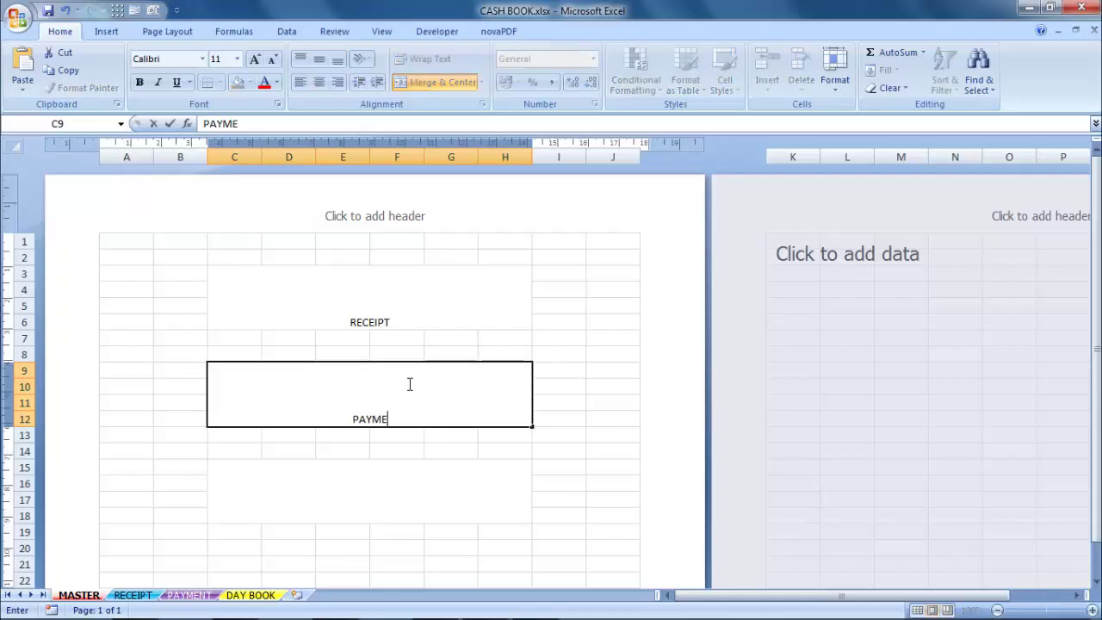
text(NT)
key(Return)
click(403, 491)
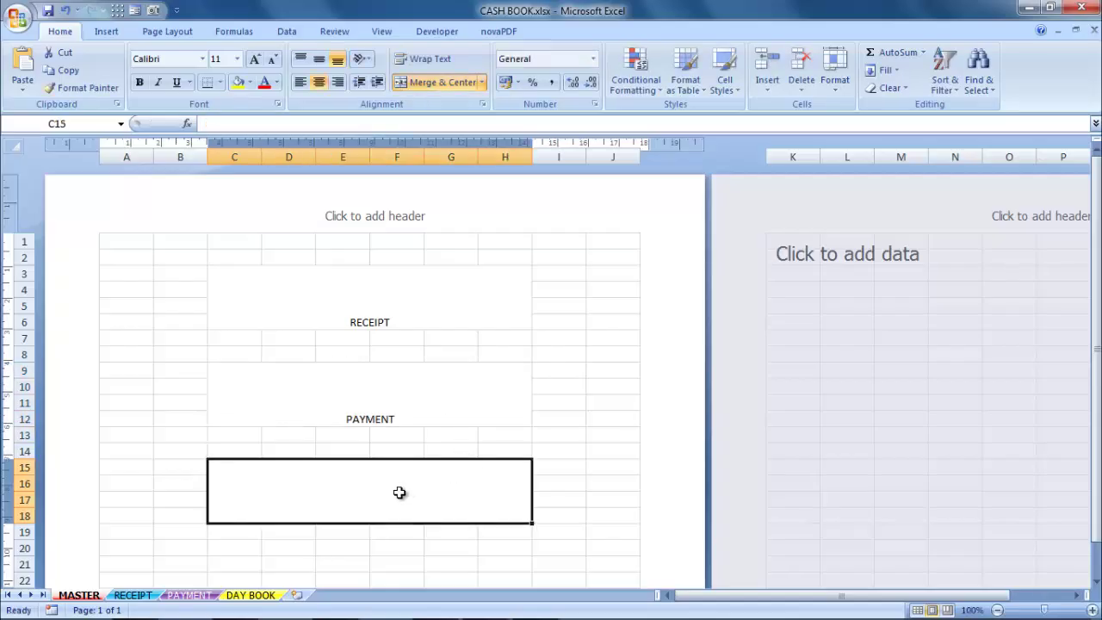
text(DAY)
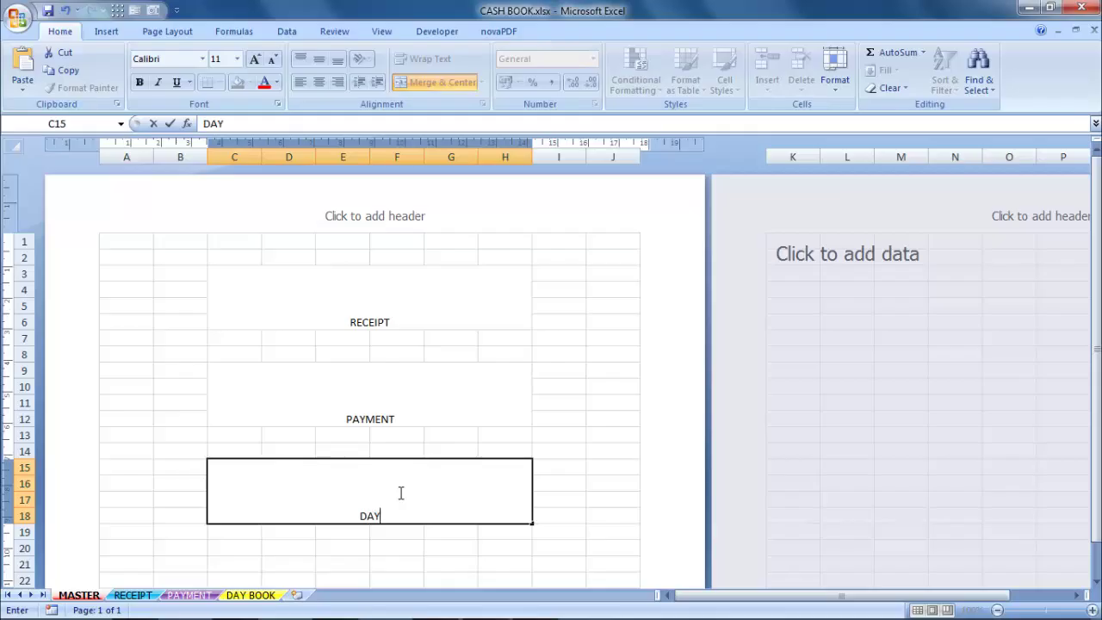
text( BOOK)
key(Return)
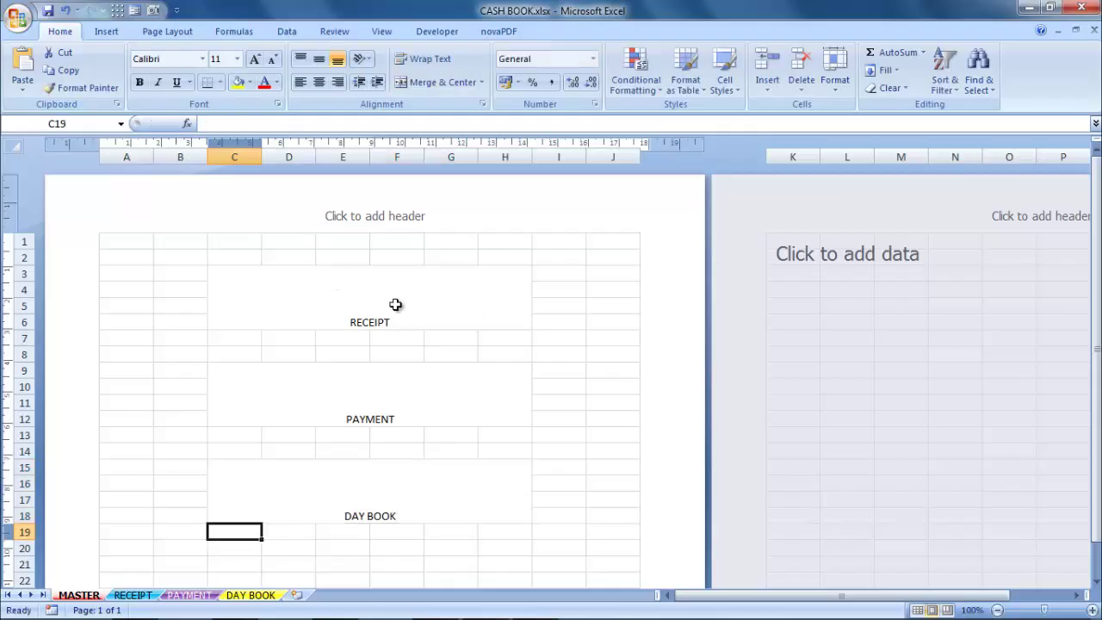
Hyperlink the RECEIPT label on MASTER to the RECEIPT sheet in this document.
click(461, 297)
right_click(471, 289)
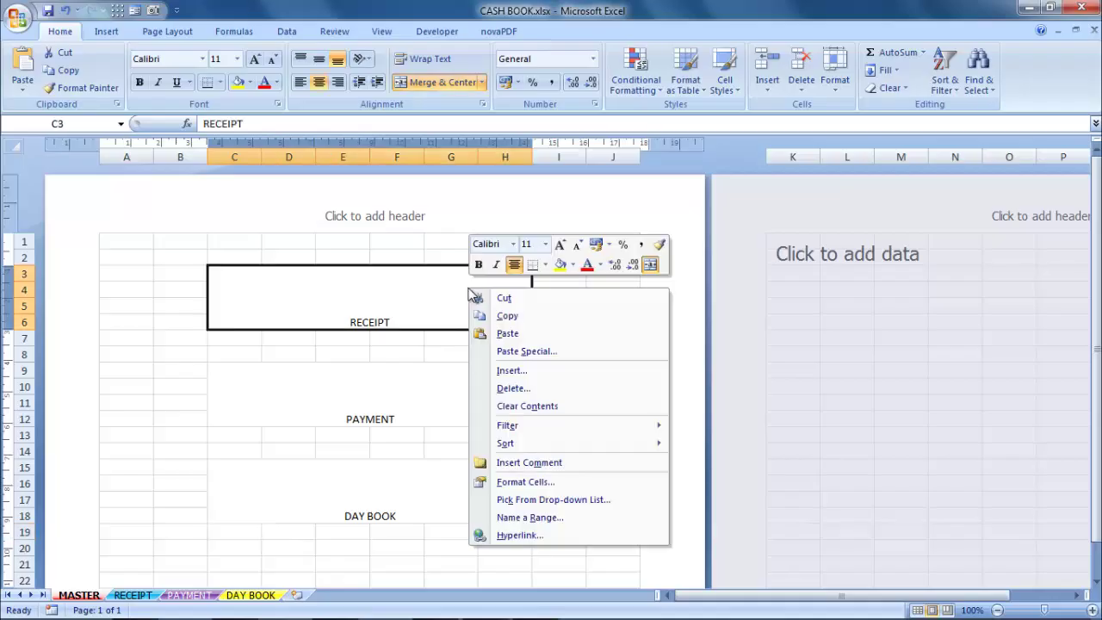
click(568, 534)
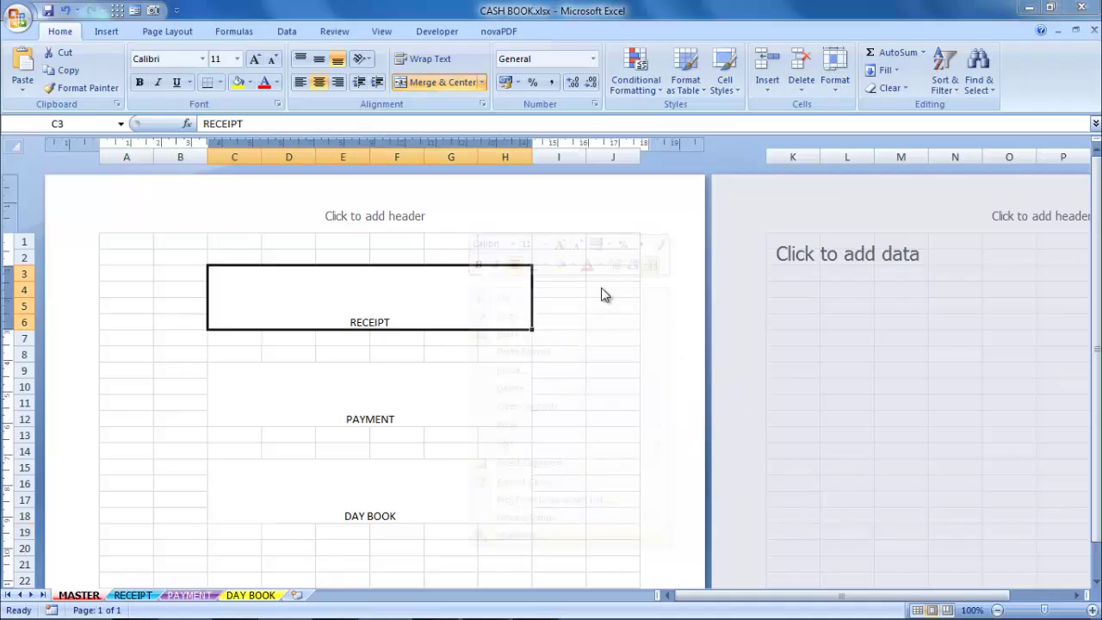
drag(482, 363, 667, 238)
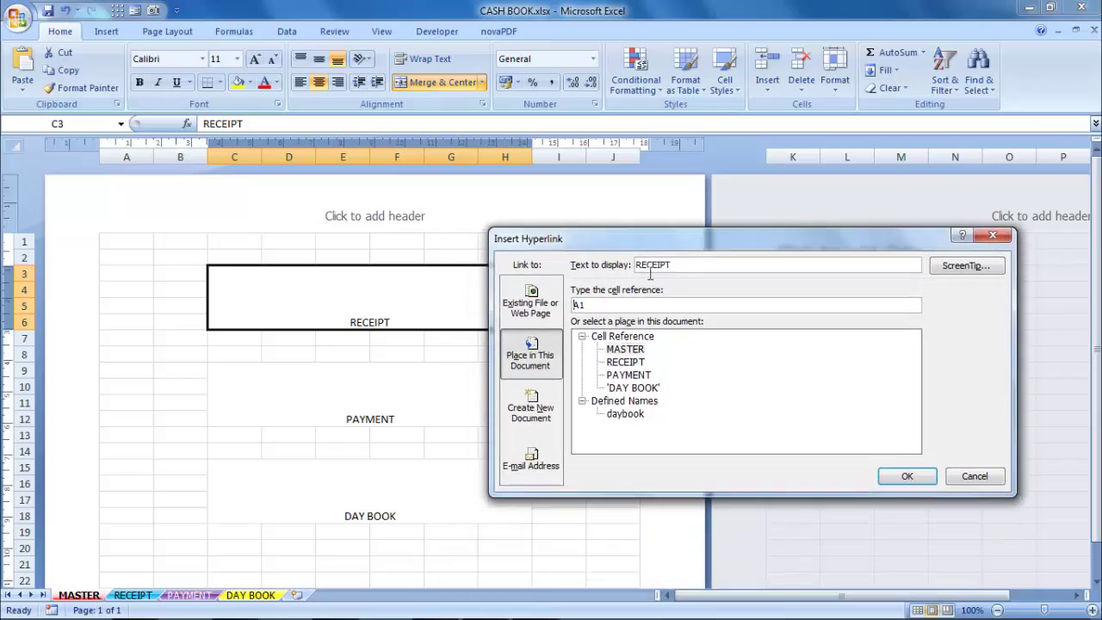
click(534, 319)
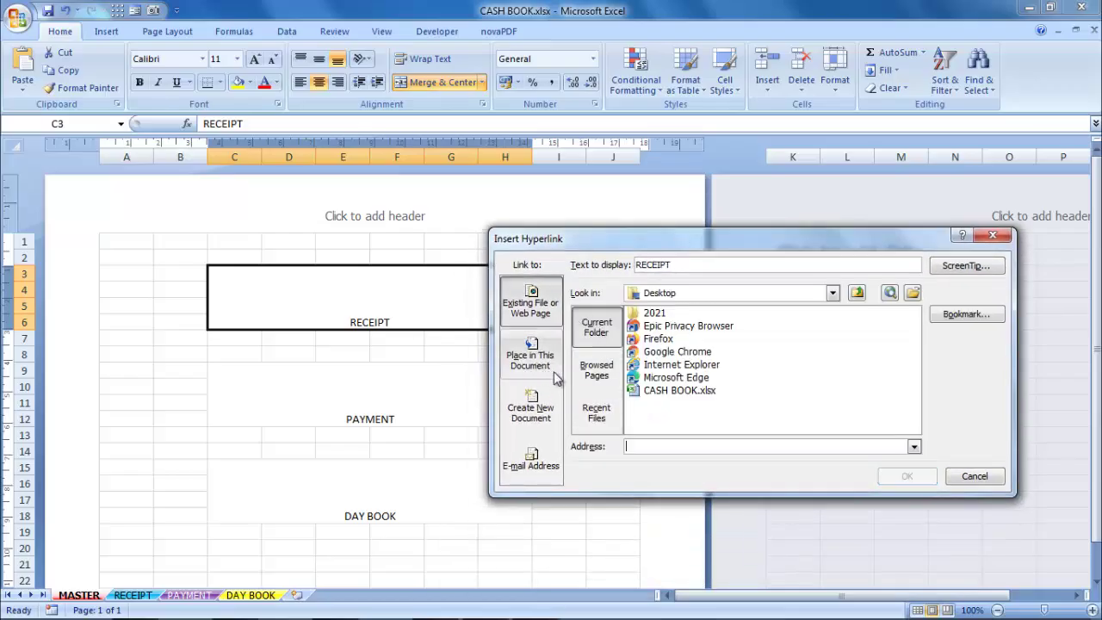
click(533, 367)
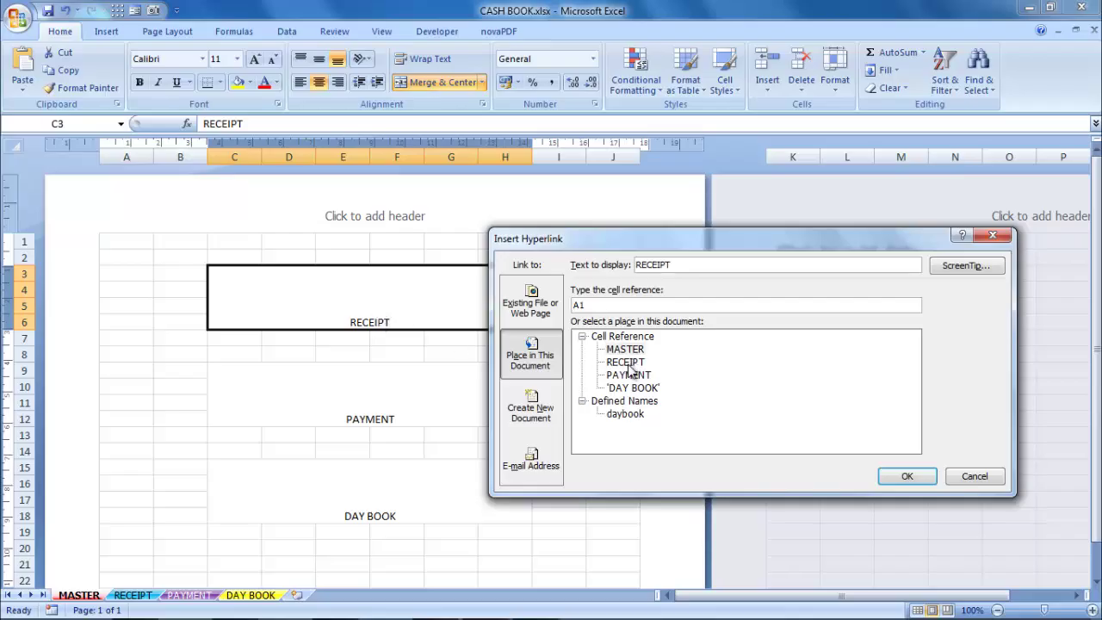
click(633, 363)
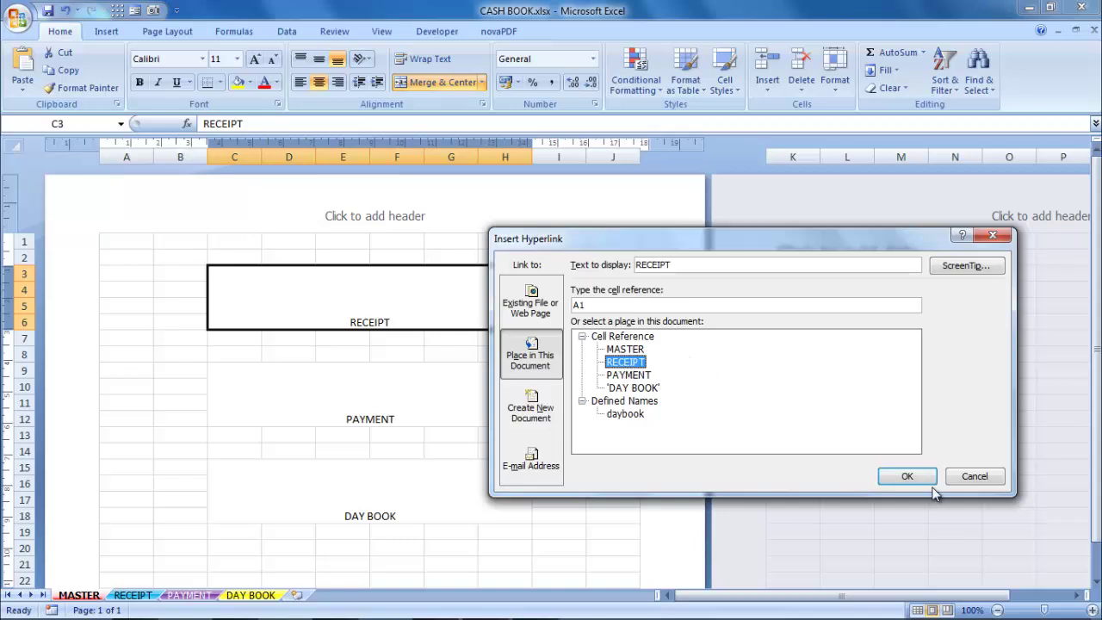
click(911, 477)
Hyperlink the PAYMENT label to the PAYMENT sheet.
click(389, 389)
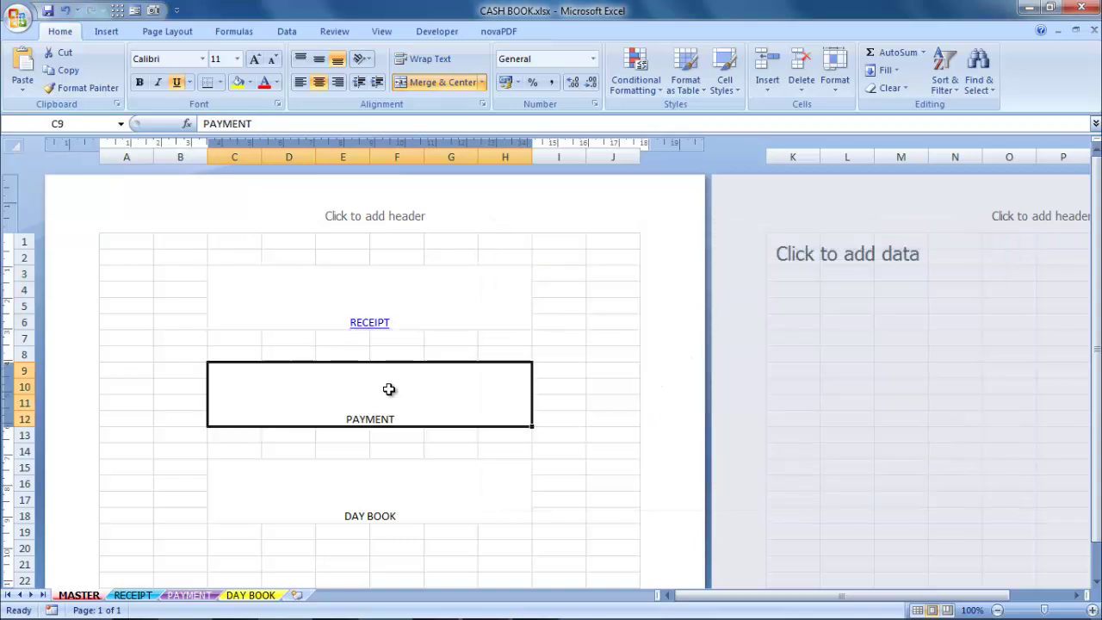
right_click(389, 389)
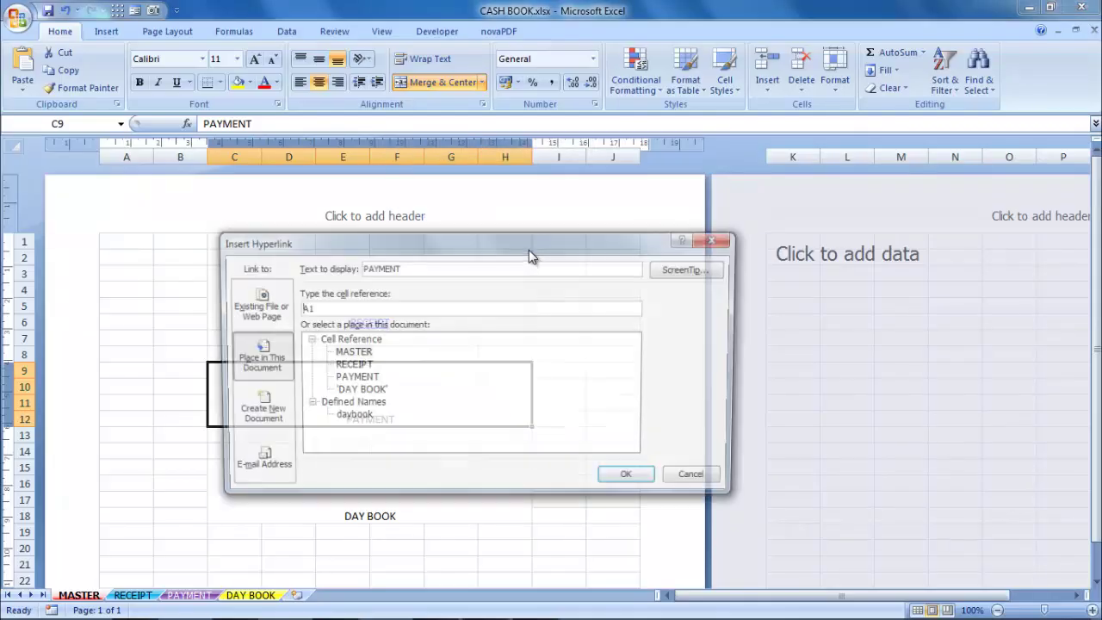
drag(495, 238, 823, 228)
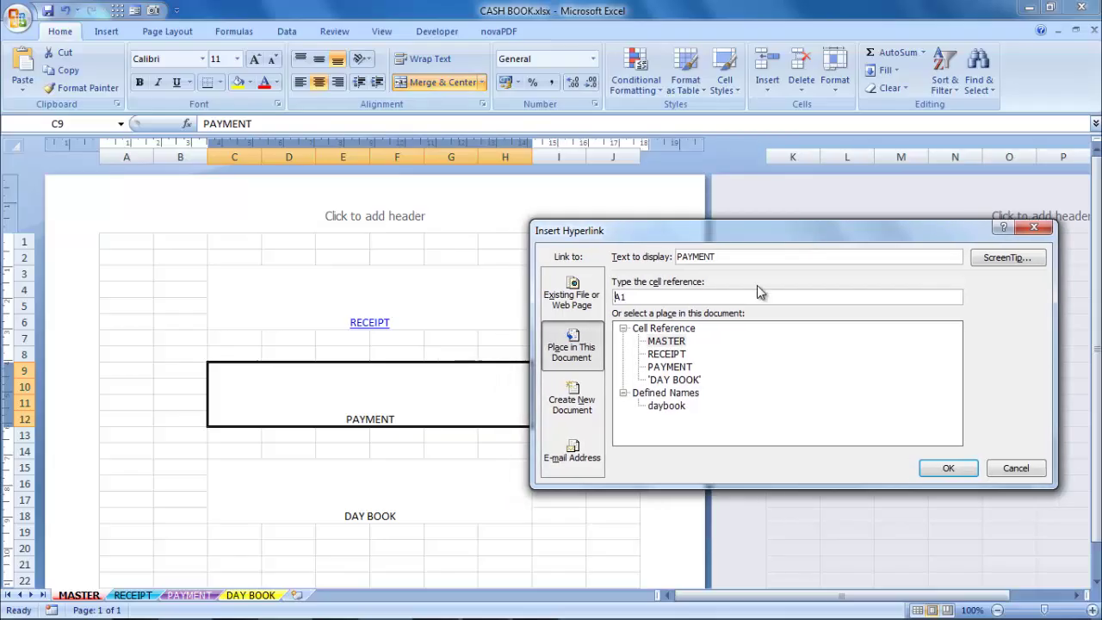
click(670, 367)
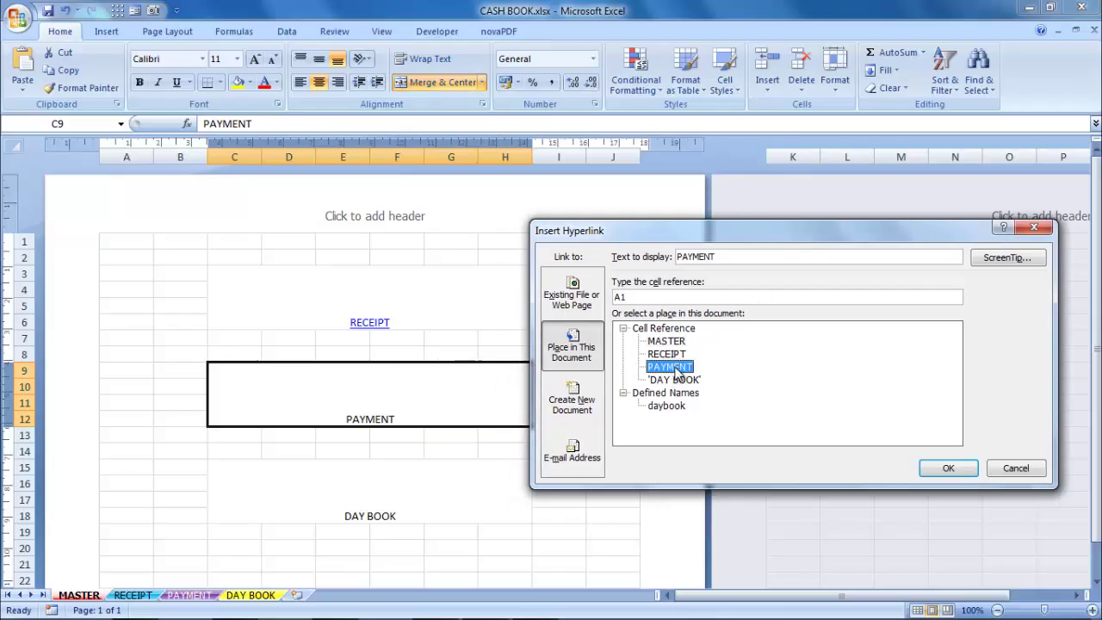
click(949, 474)
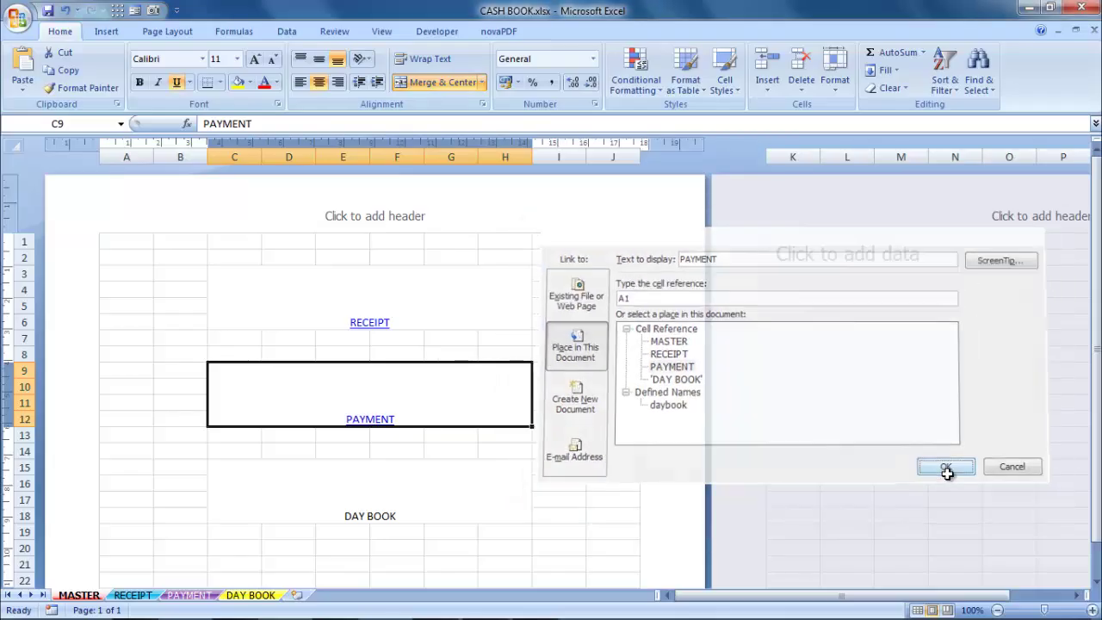
Hyperlink the DAY BOOK label to the DAY BOOK sheet.
click(364, 491)
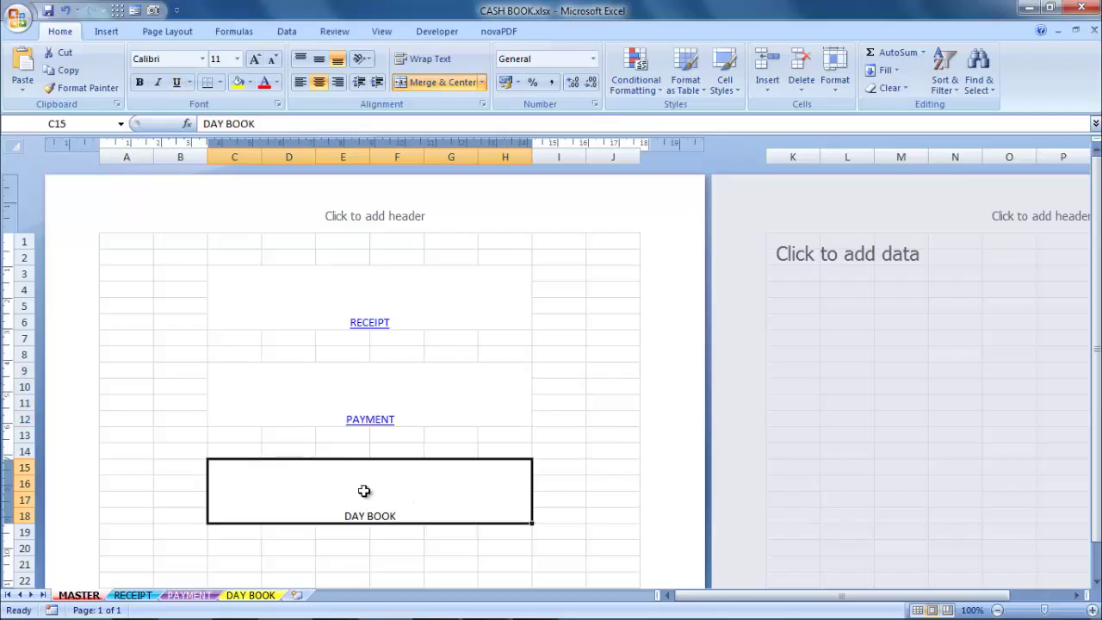
right_click(363, 491)
click(426, 482)
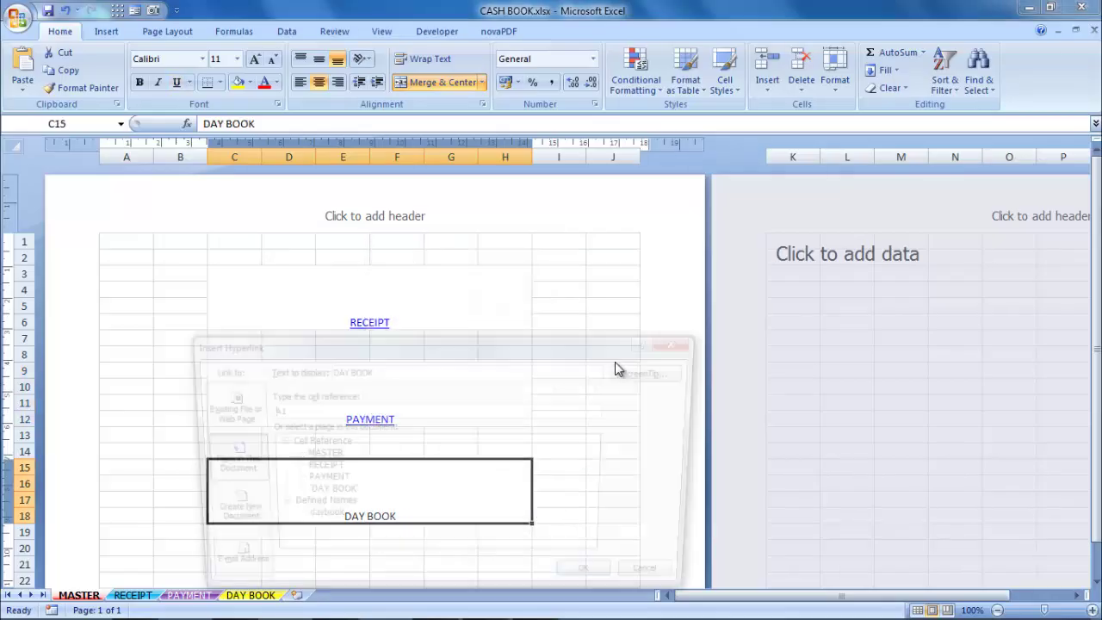
mouse_move(484, 343)
mouse_down()
mouse_move(945, 306)
mouse_move(856, 221)
mouse_up()
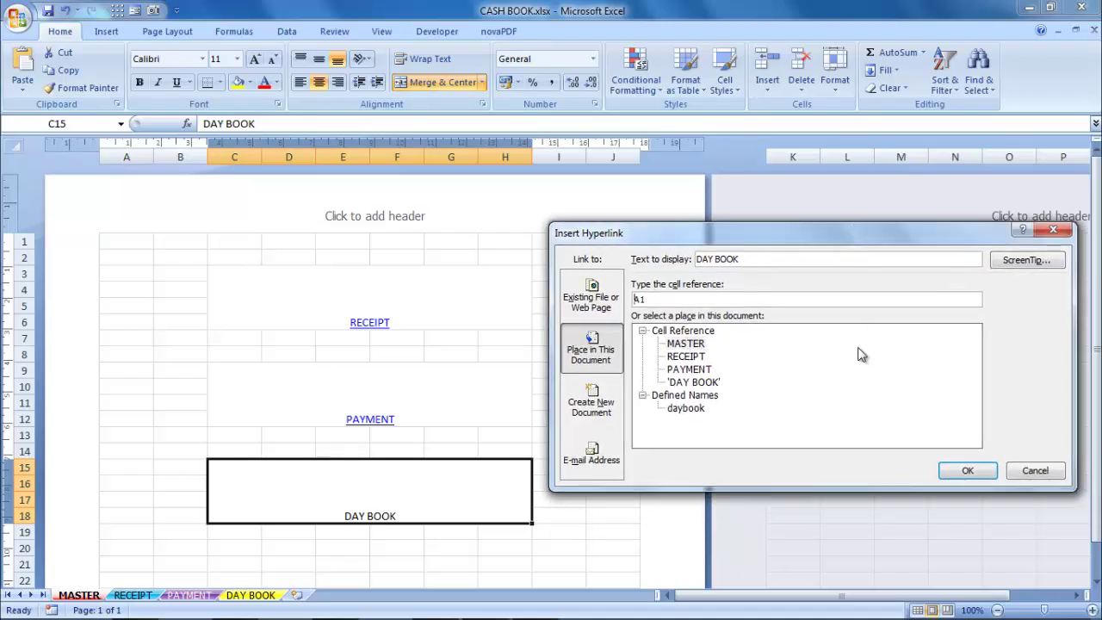
click(694, 382)
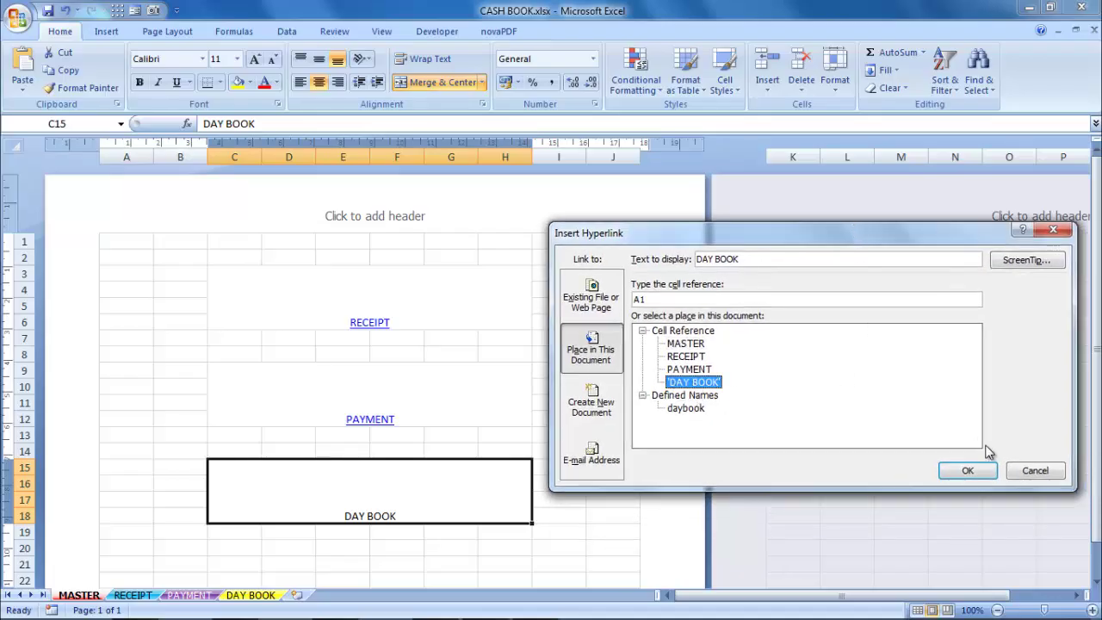
click(969, 478)
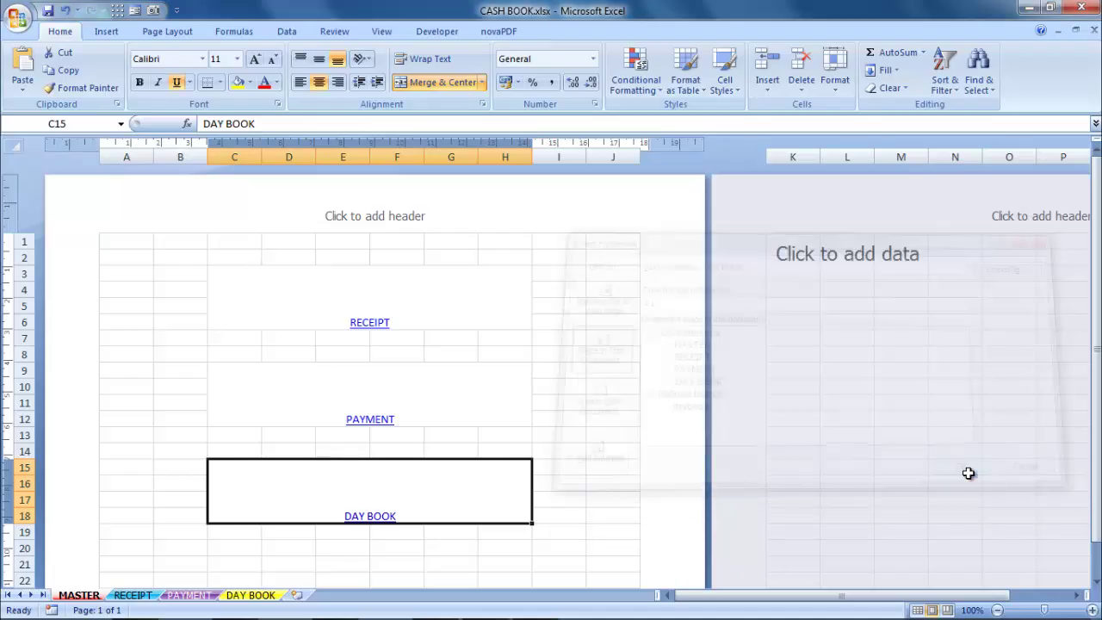
On the RECEIPT sheet, link the HOME cell back to MASTER and test it.
click(370, 329)
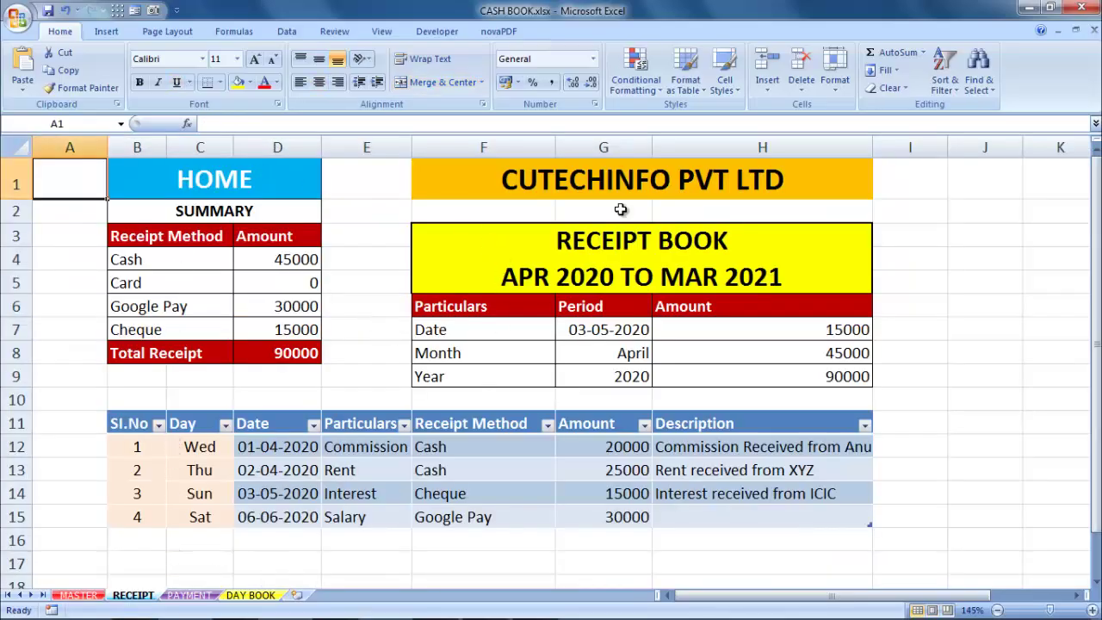
click(259, 178)
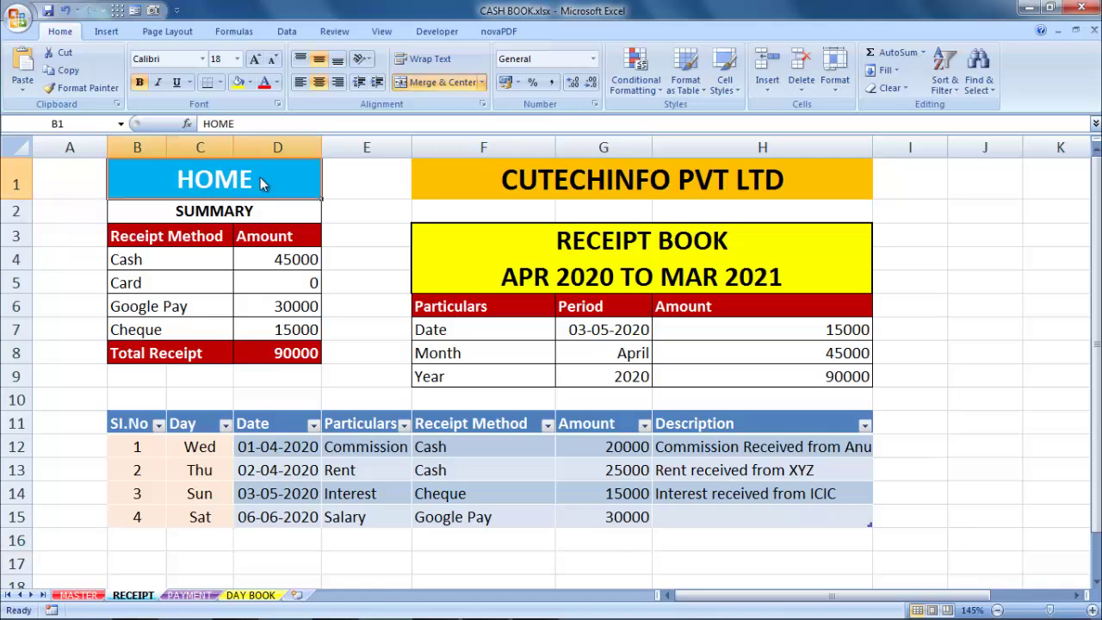
right_click(262, 183)
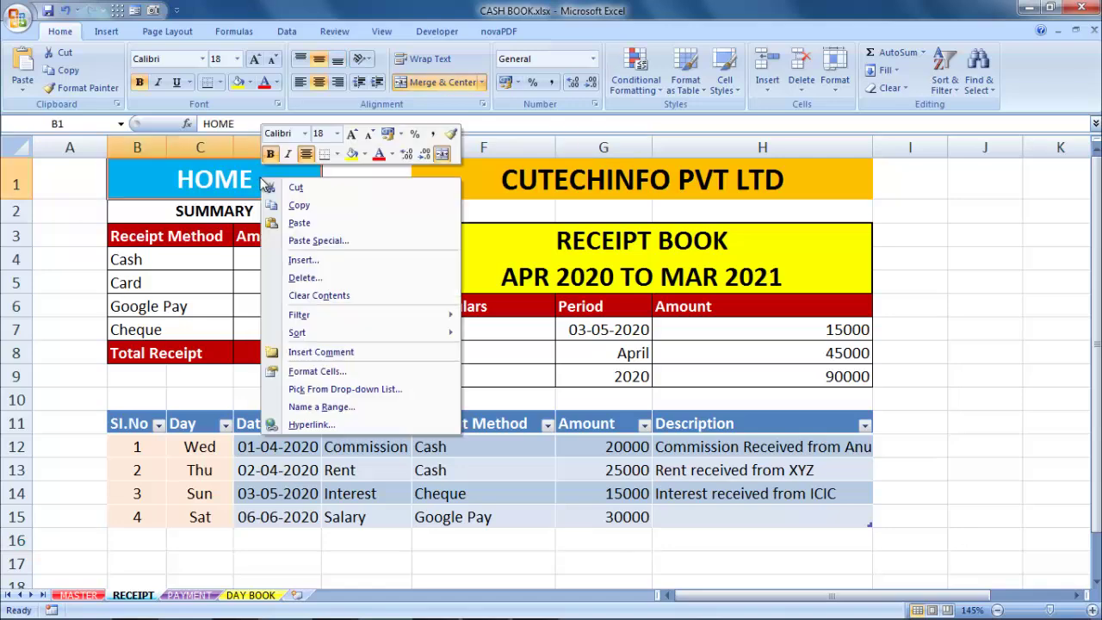
click(366, 429)
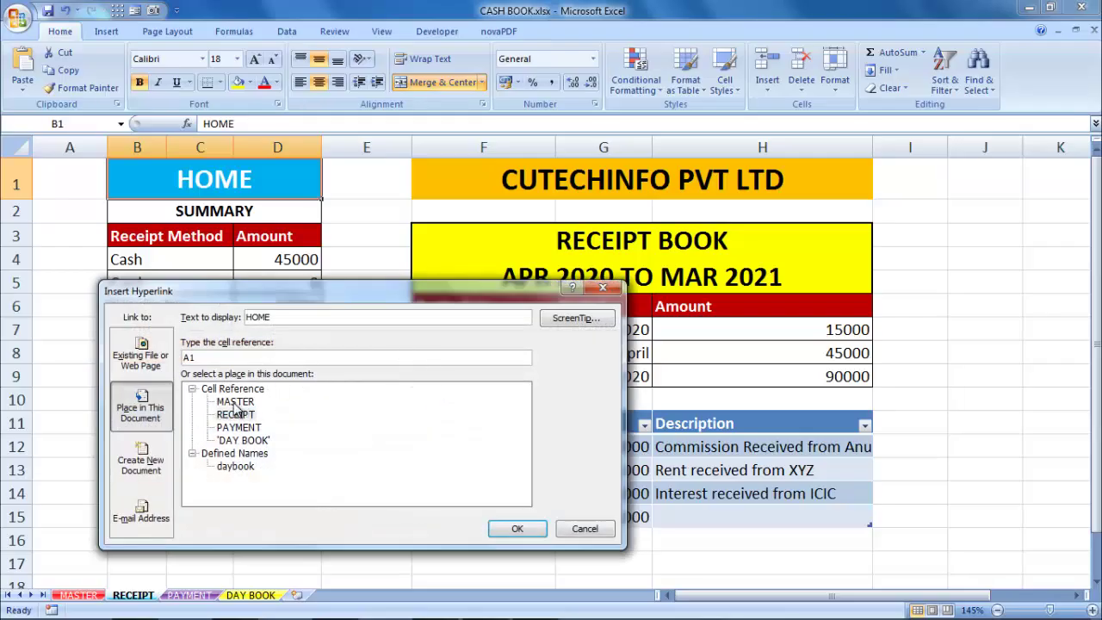
click(235, 401)
click(517, 528)
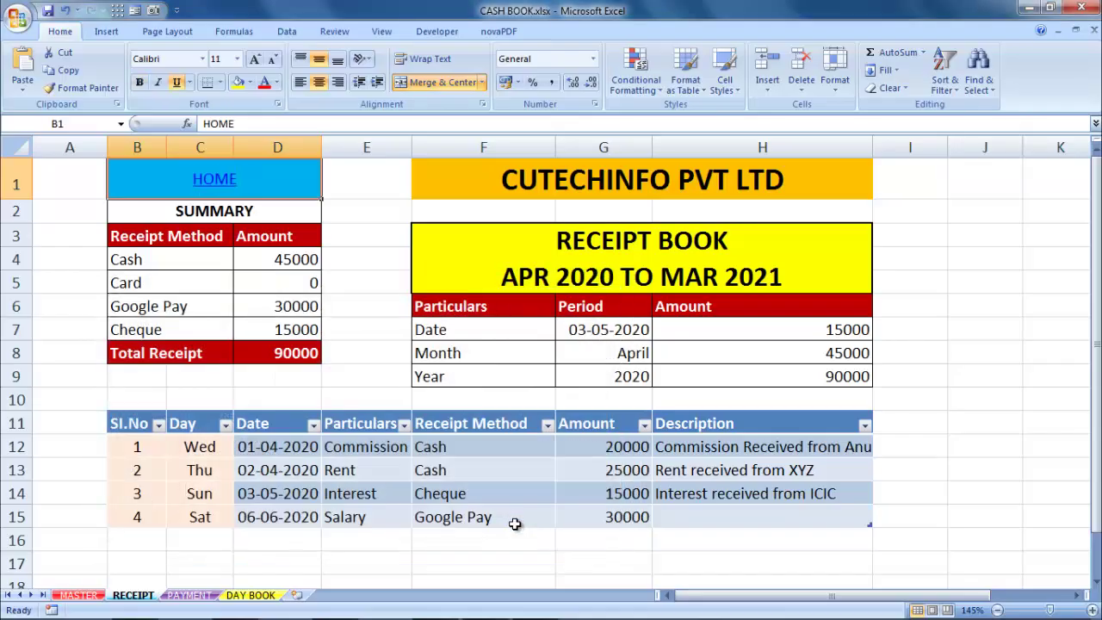
click(223, 179)
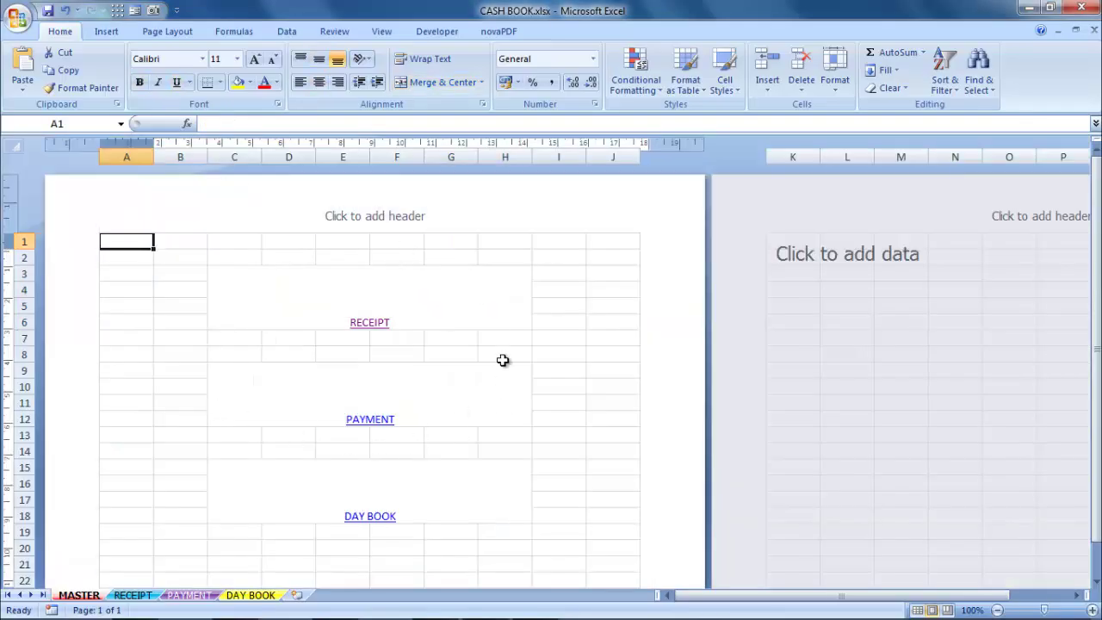
On the PAYMENT sheet, link the HOME cell back to MASTER and test it.
click(380, 425)
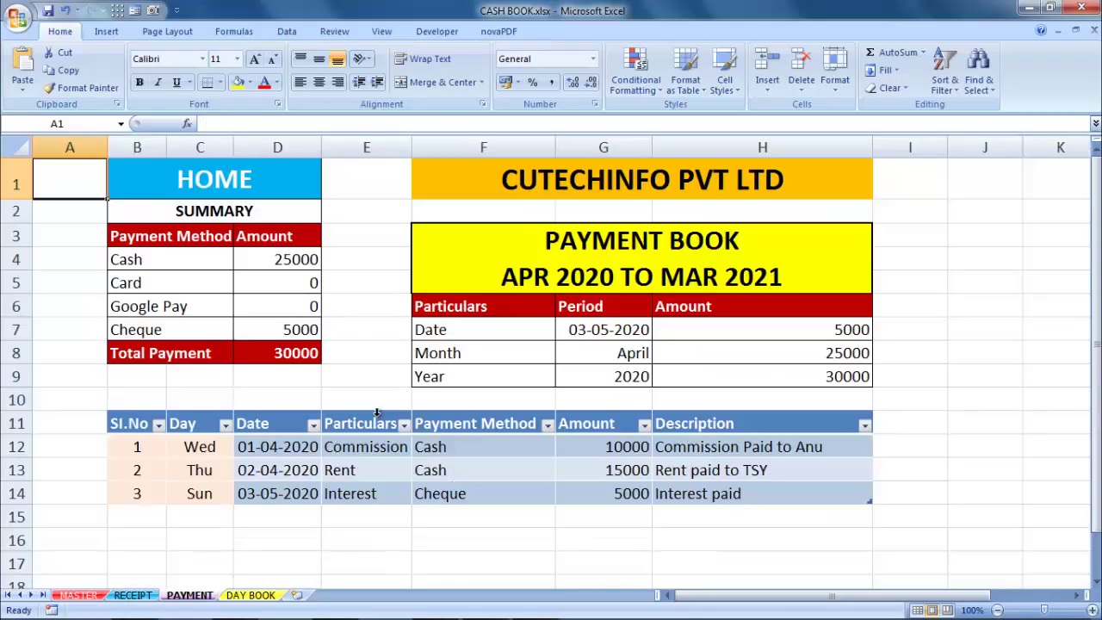
click(249, 177)
right_click(281, 176)
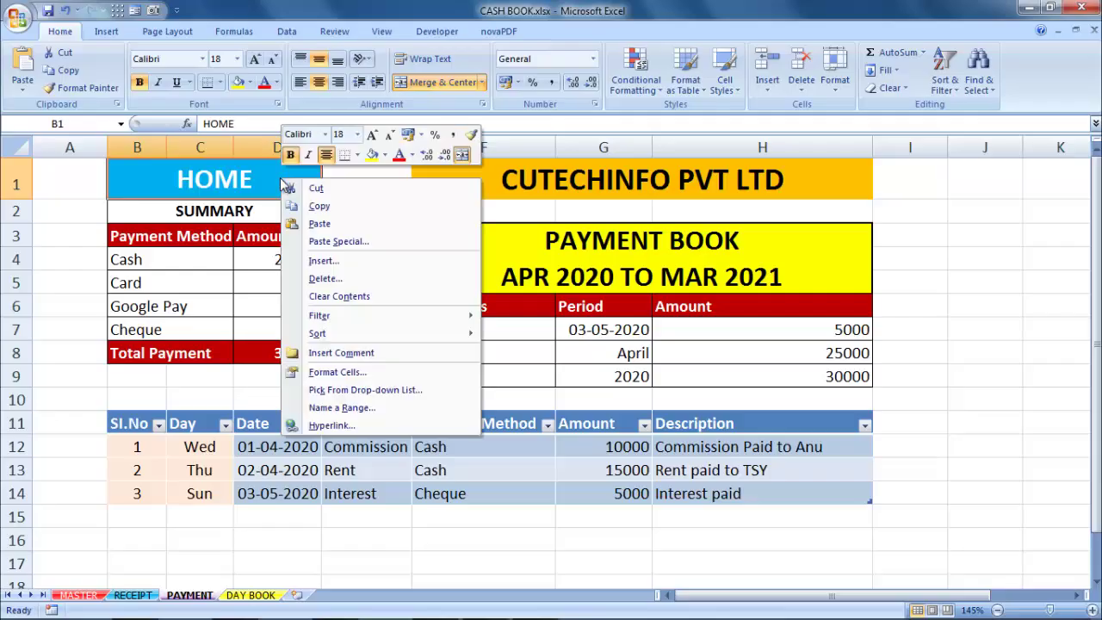
click(395, 425)
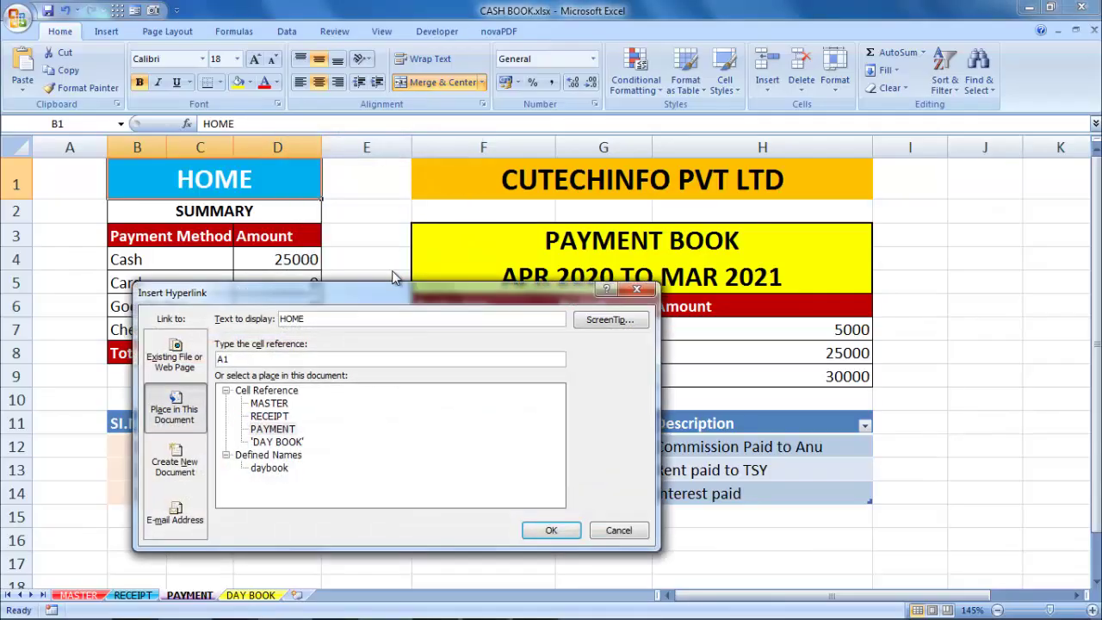
drag(381, 291, 665, 216)
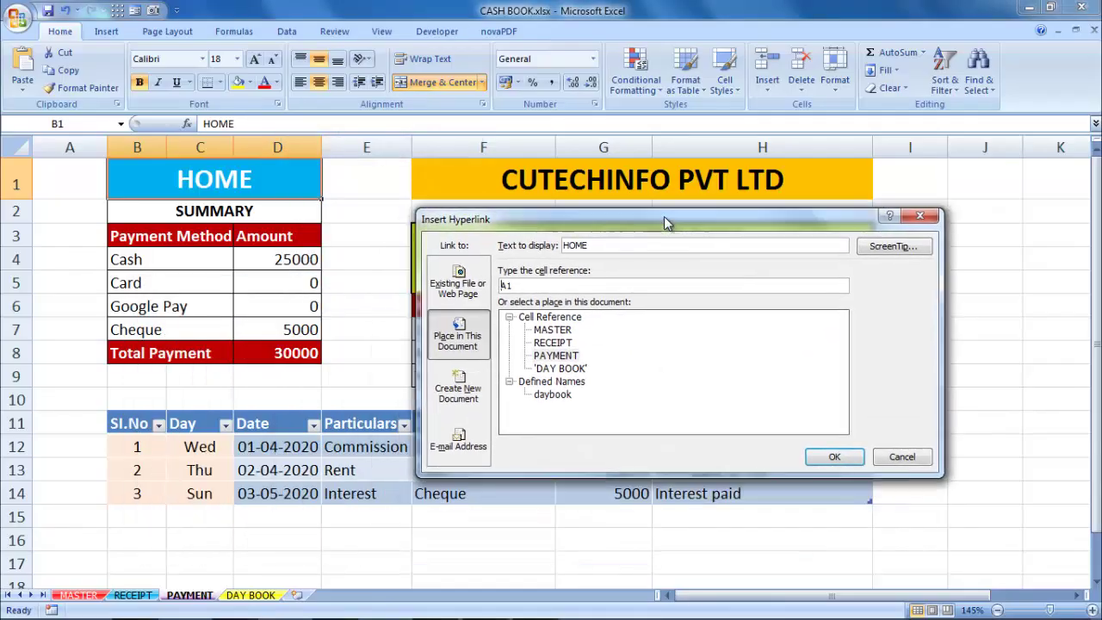
click(545, 331)
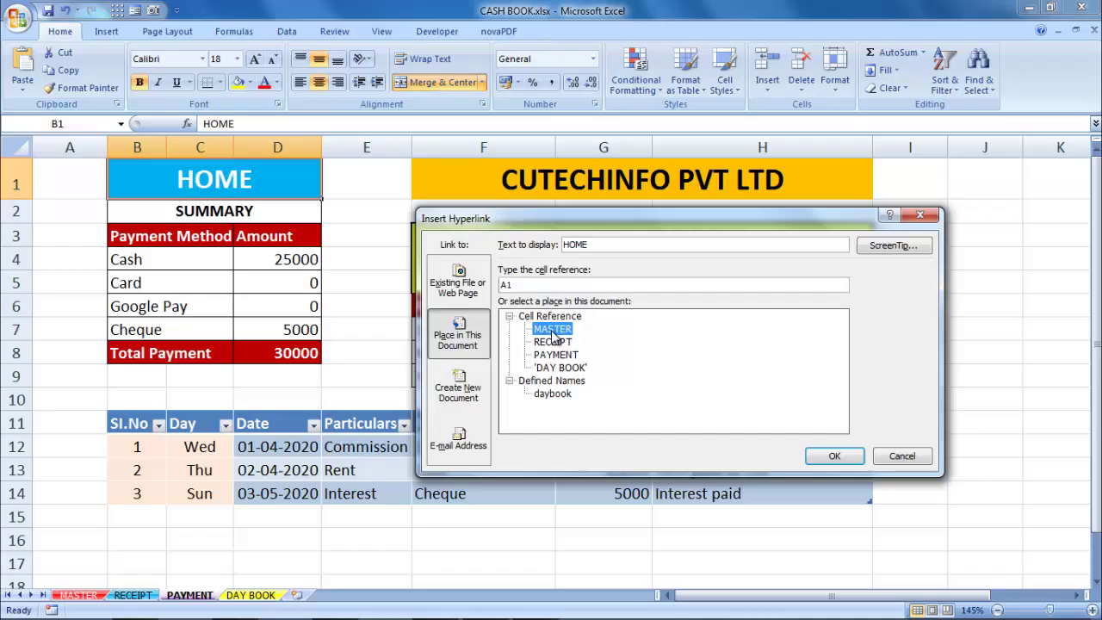
click(830, 458)
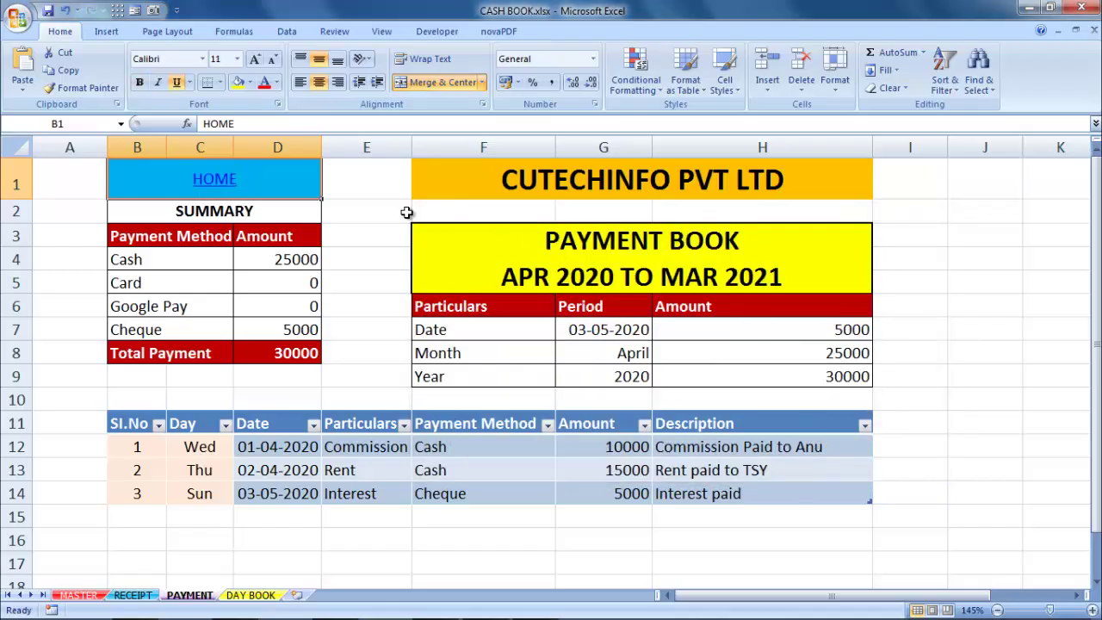
click(216, 181)
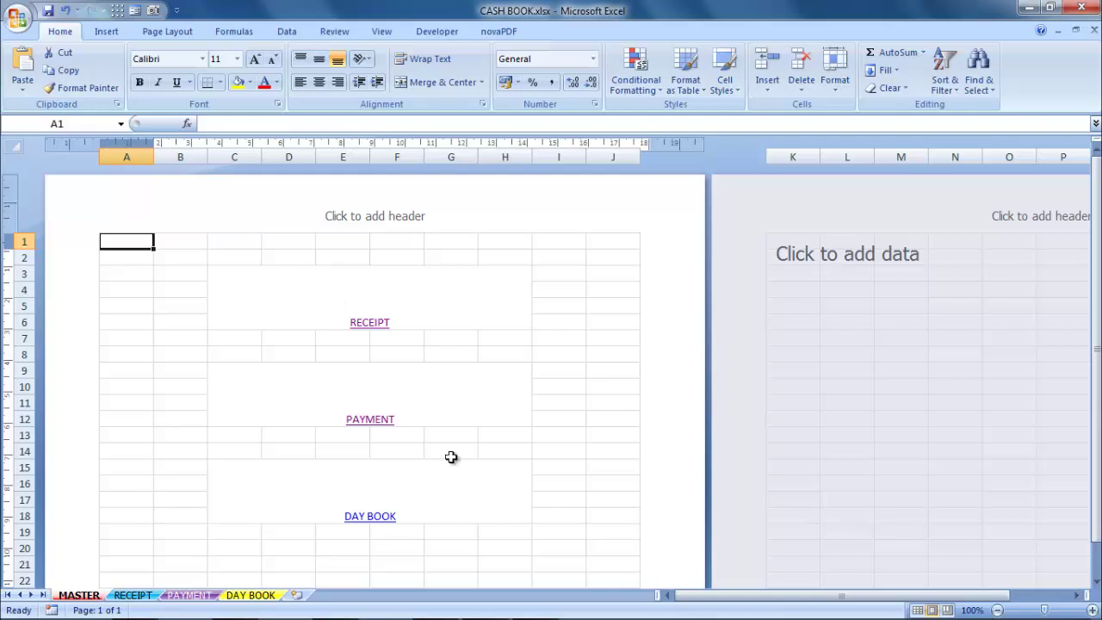
On the DAY BOOK sheet, link the HOME cell back to MASTER and test it.
click(383, 519)
click(251, 188)
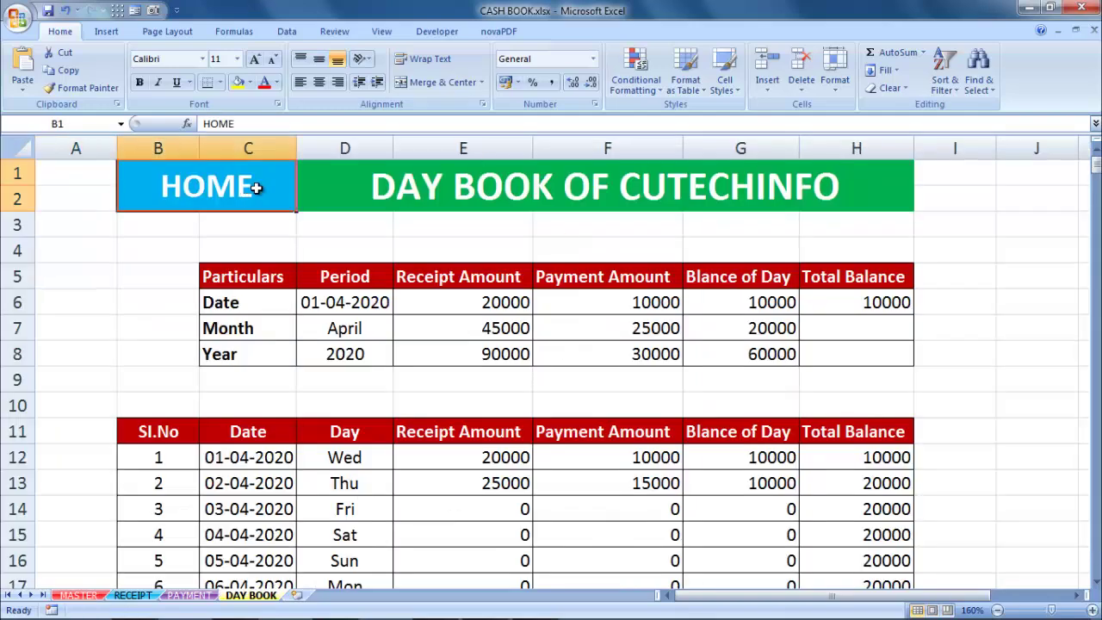
right_click(258, 188)
click(310, 436)
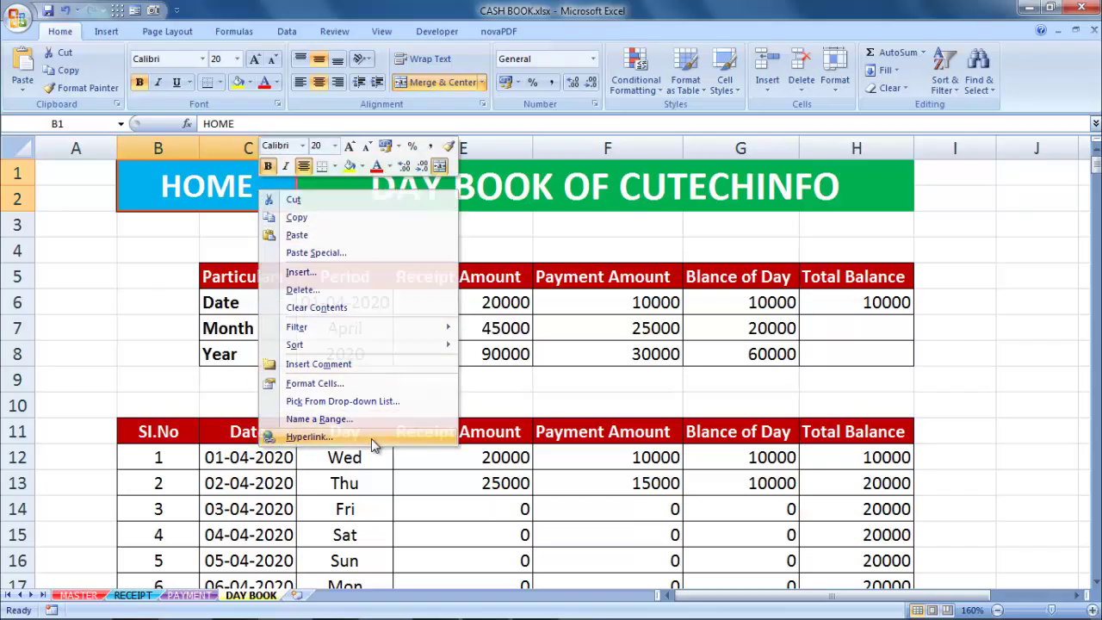
click(245, 416)
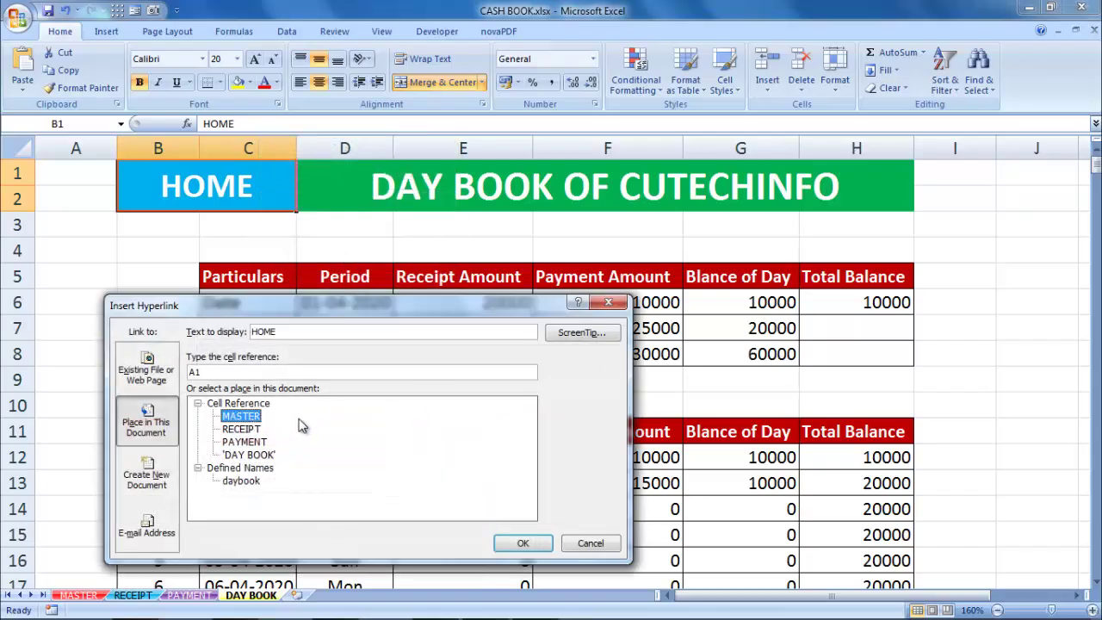
click(545, 546)
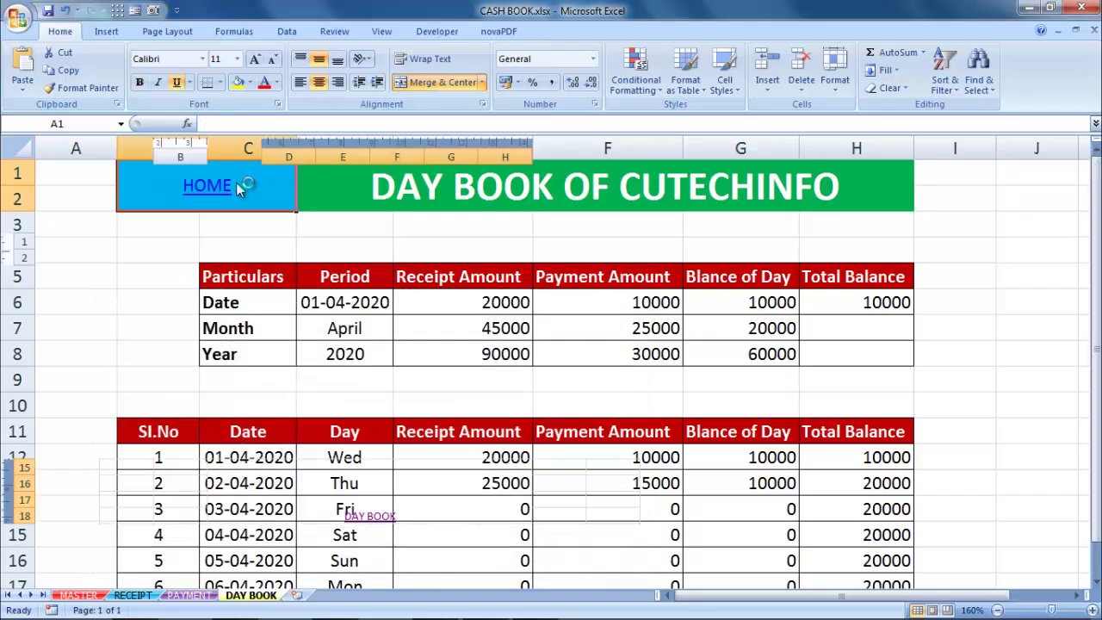
click(238, 187)
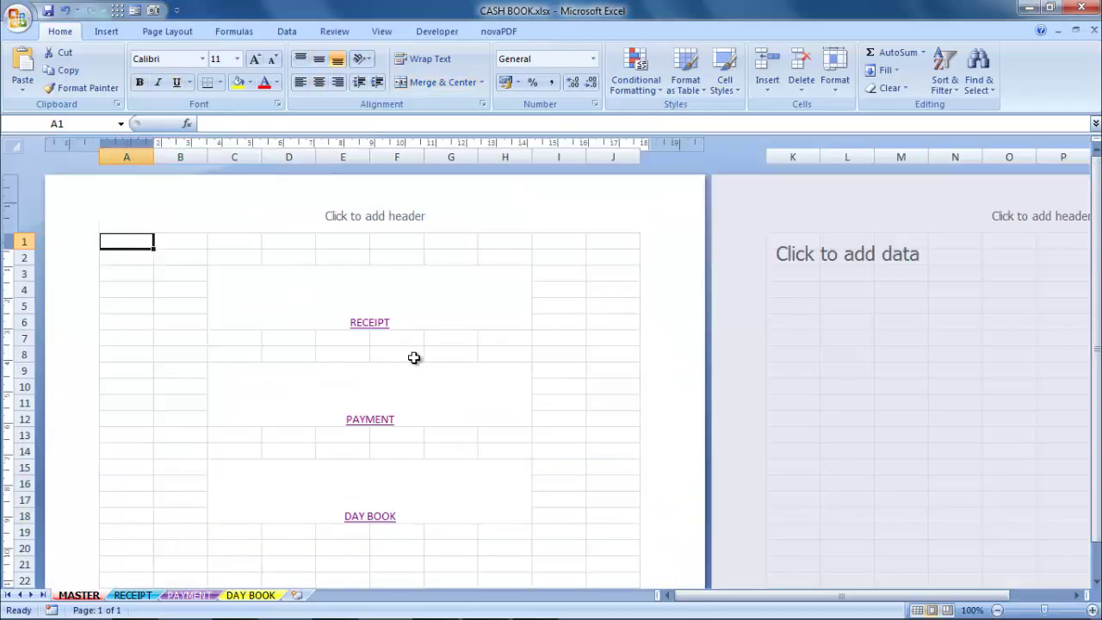
Select the RECEIPT, PAYMENT and DAY BOOK label cells together on MASTER.
click(415, 300)
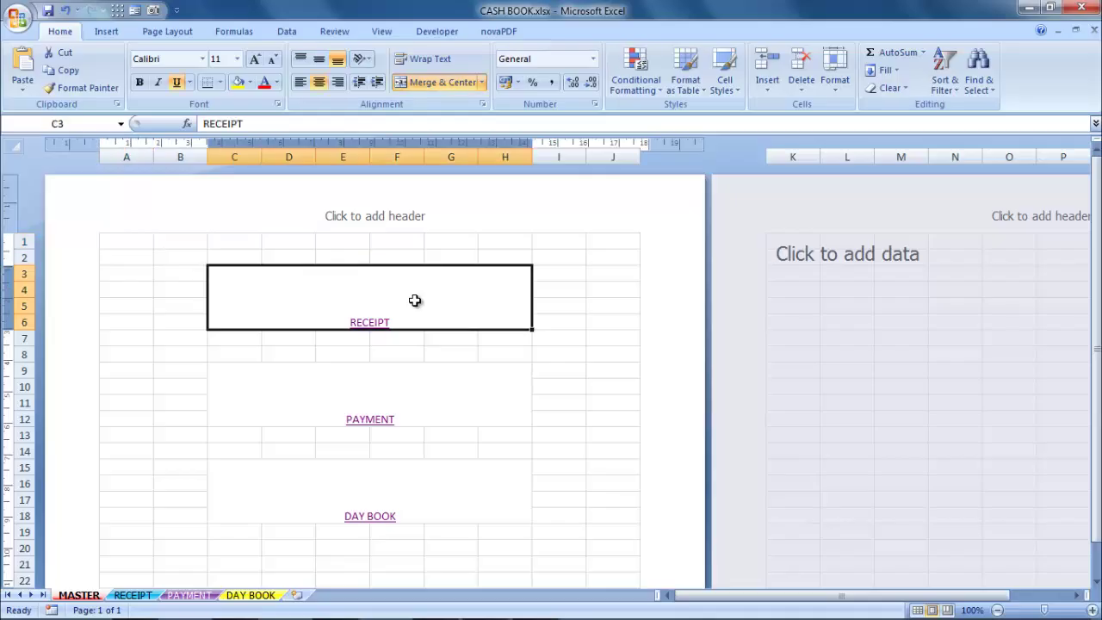
ctrl+click(439, 404)
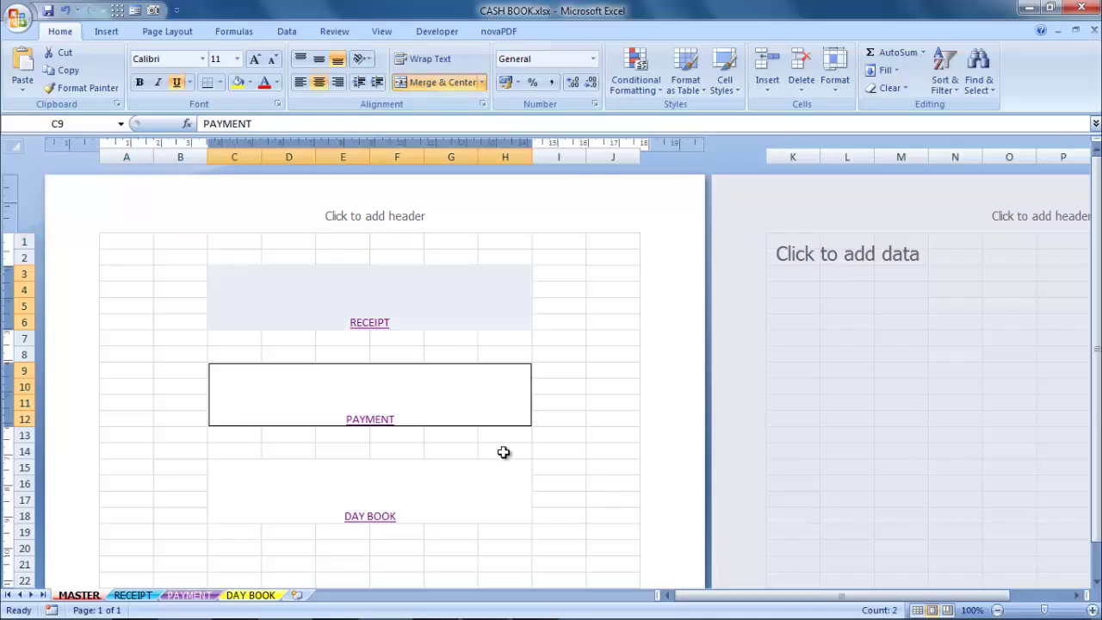
ctrl+click(462, 503)
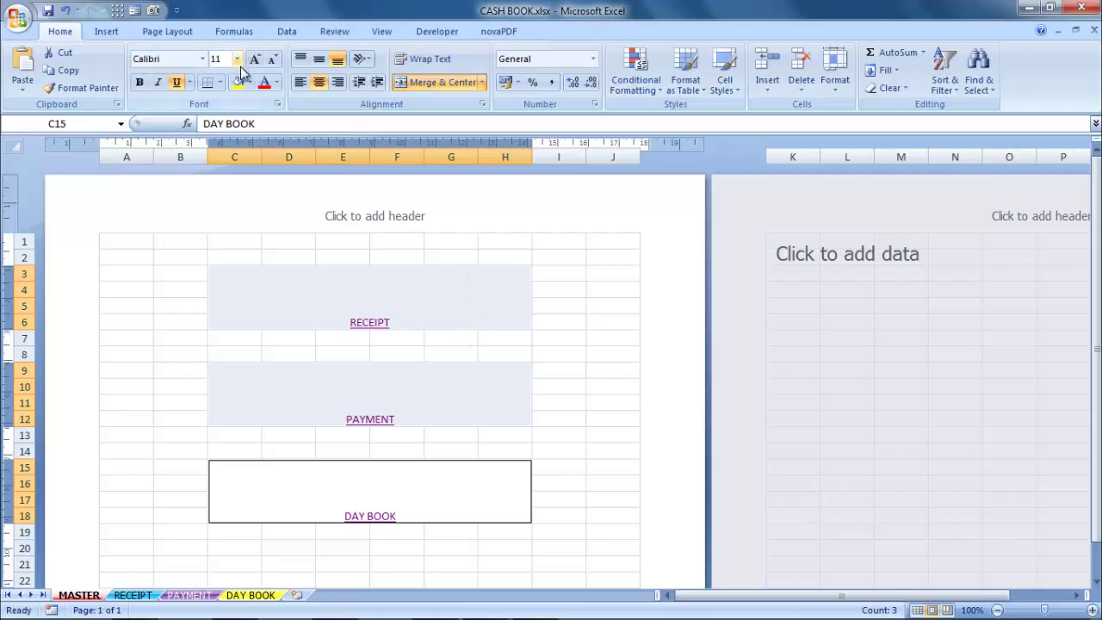
Remove the underline from the three labels and make them 48-point bold.
click(176, 84)
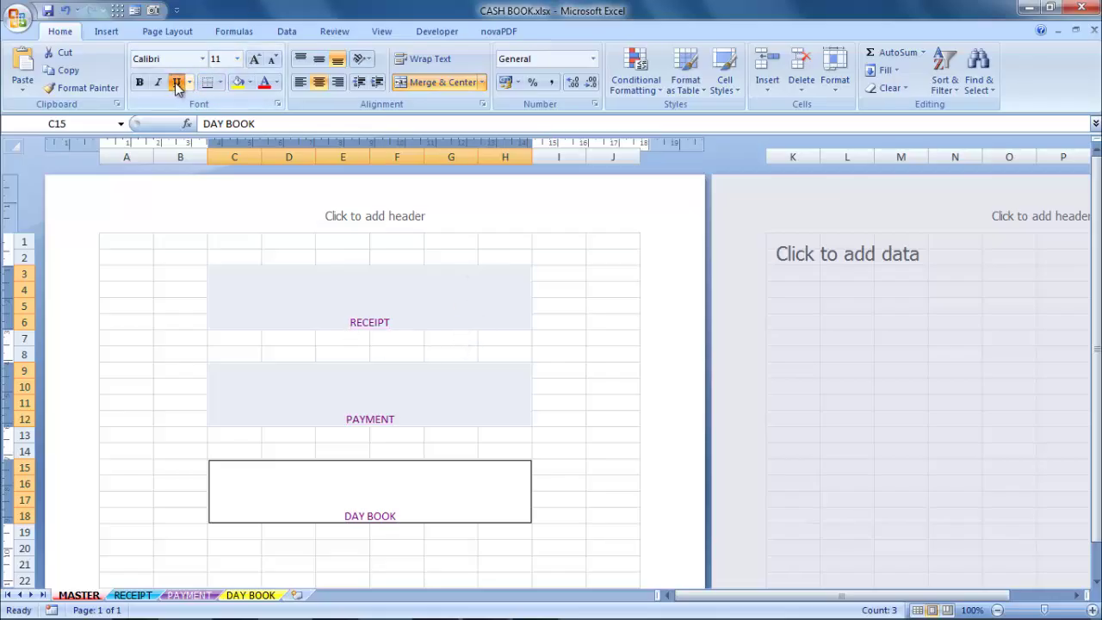
click(237, 59)
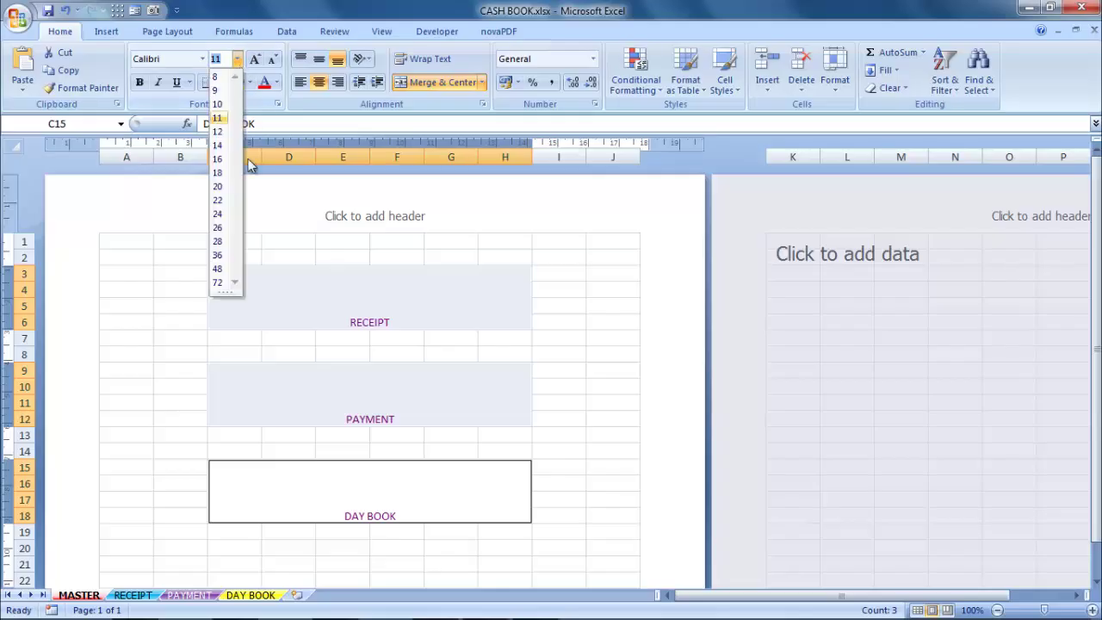
click(218, 269)
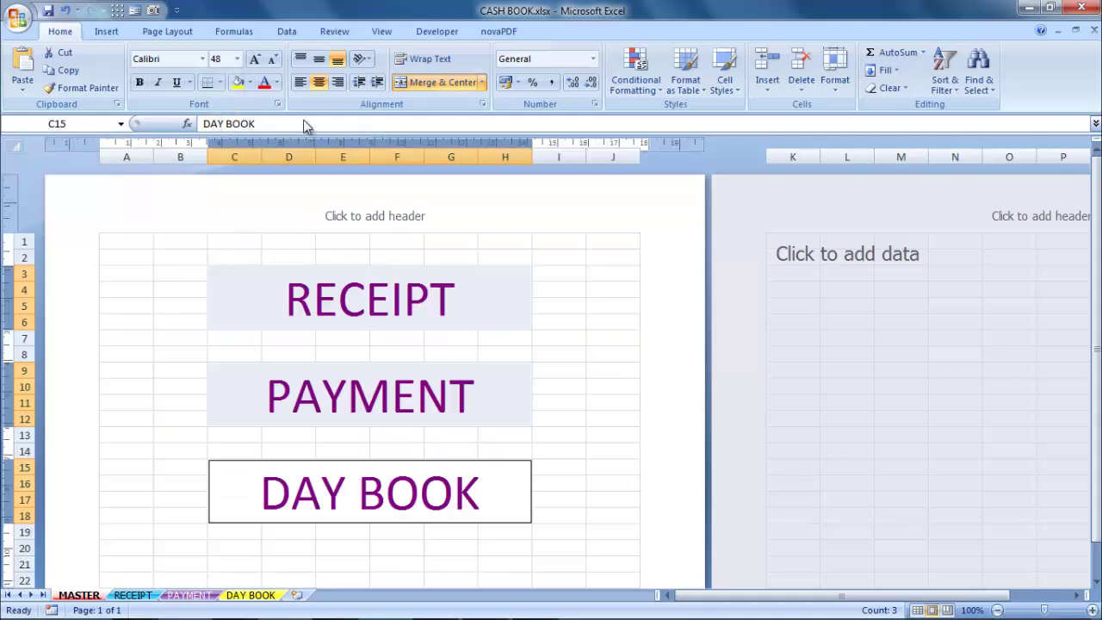
key(ctrl+b)
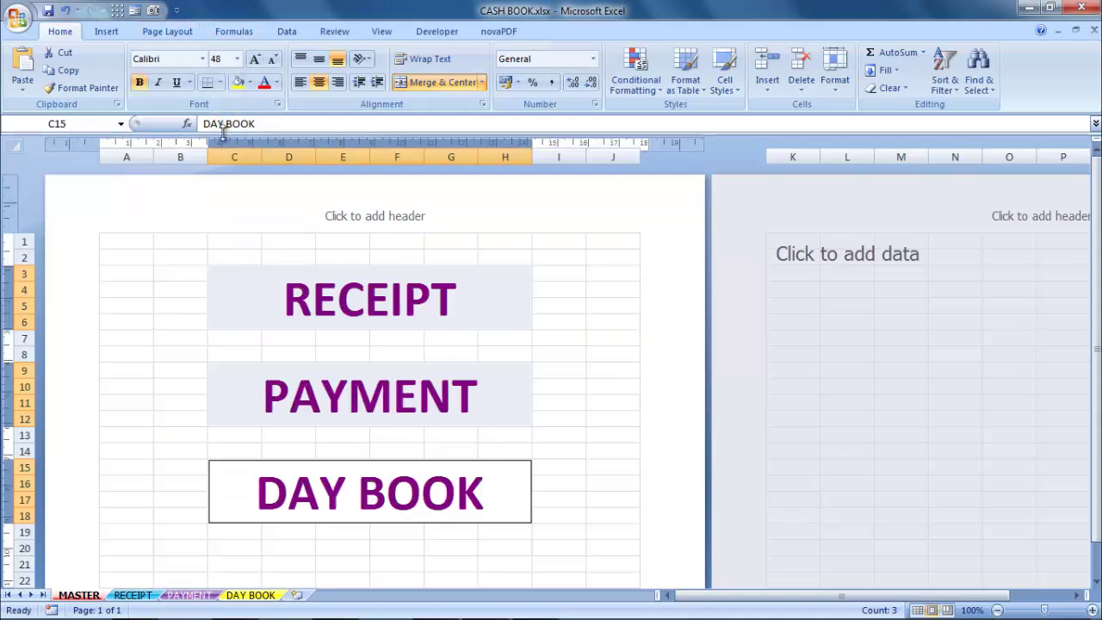
click(251, 84)
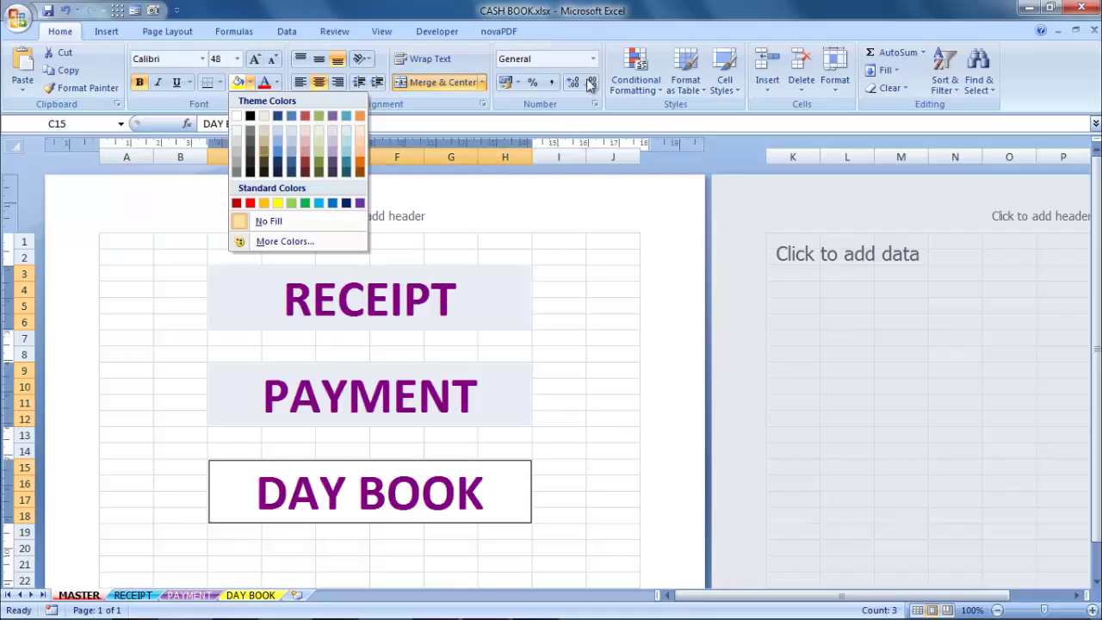
click(553, 26)
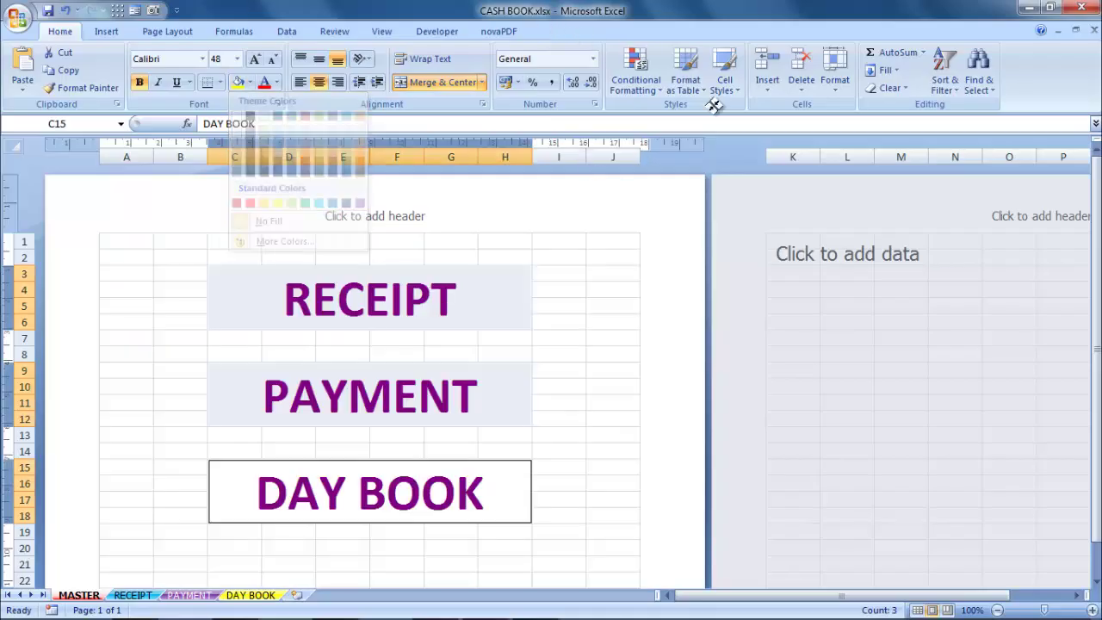
Test the RECEIPT link and return to the MASTER page.
click(419, 295)
click(419, 294)
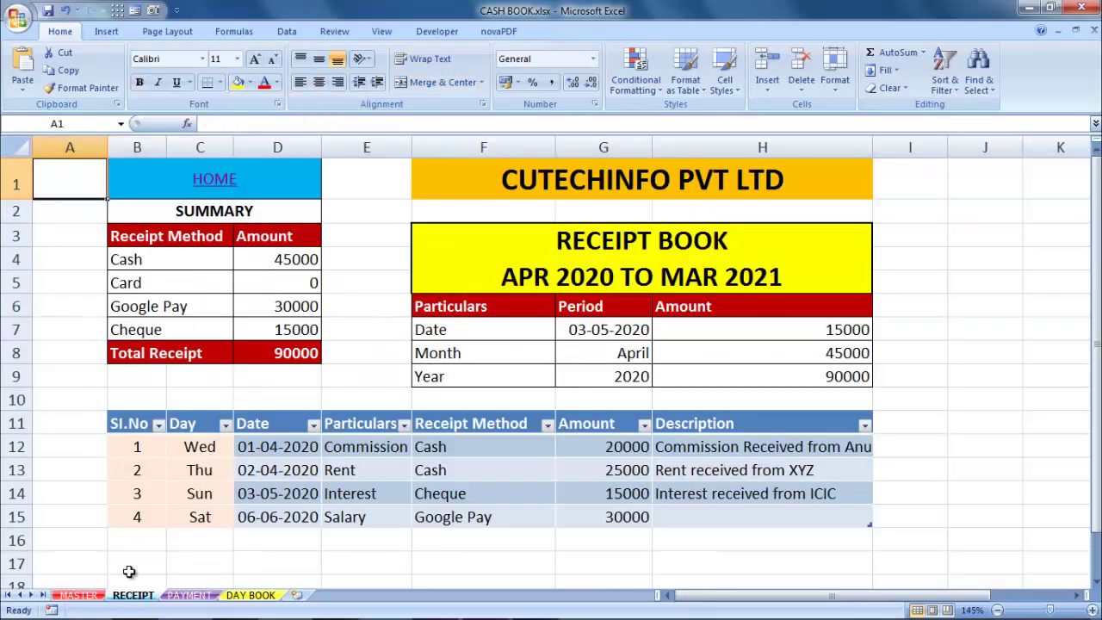
click(78, 595)
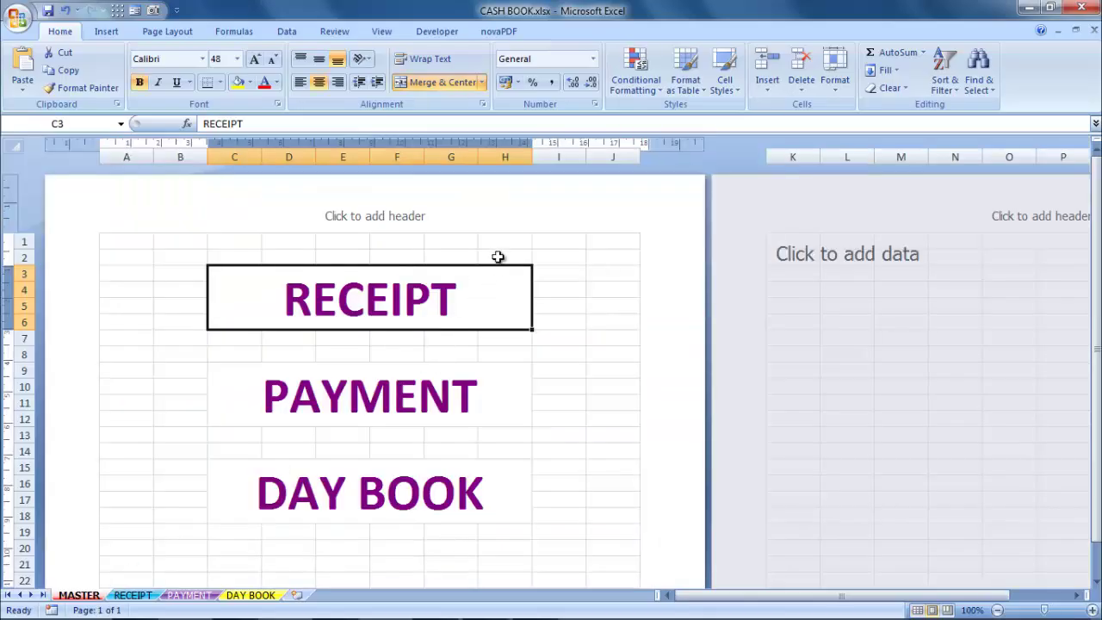
Fill the RECEIPT block green with white text.
click(249, 82)
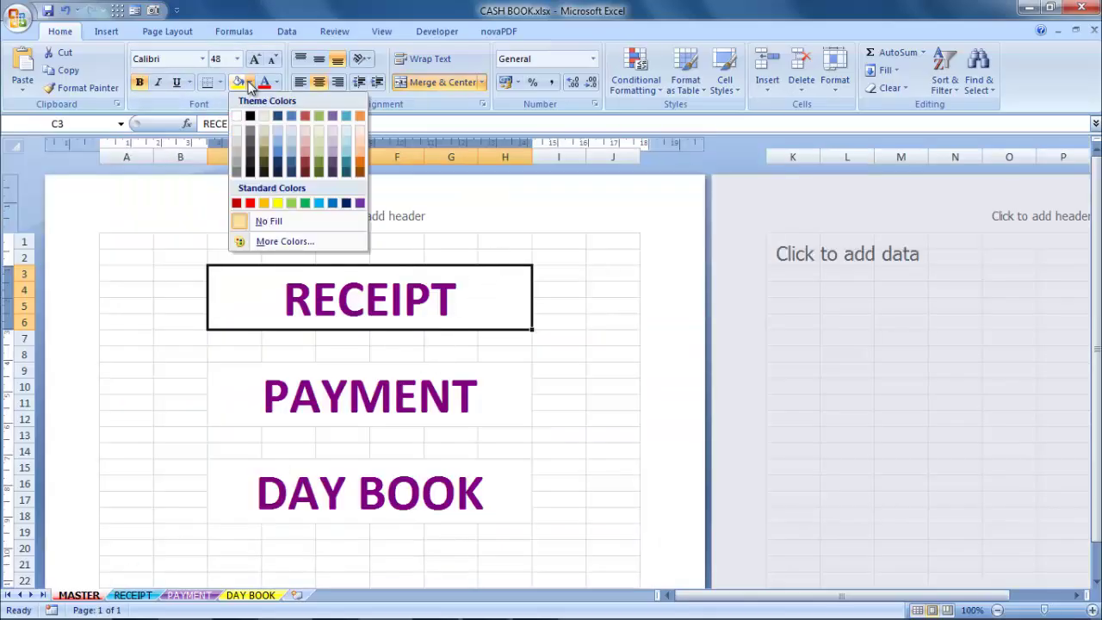
click(305, 203)
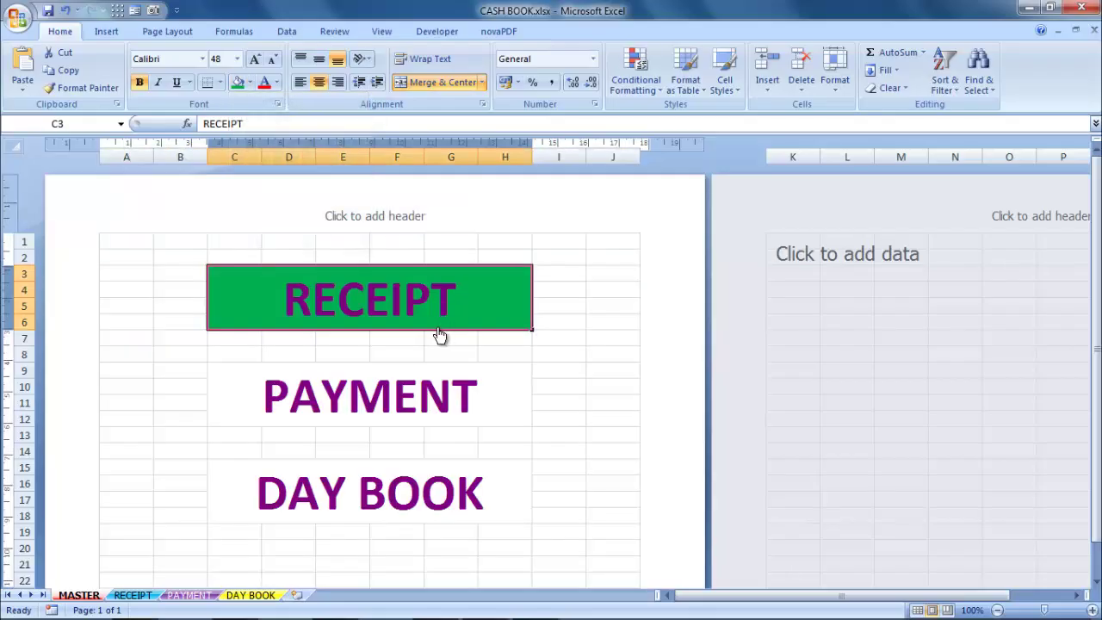
click(265, 82)
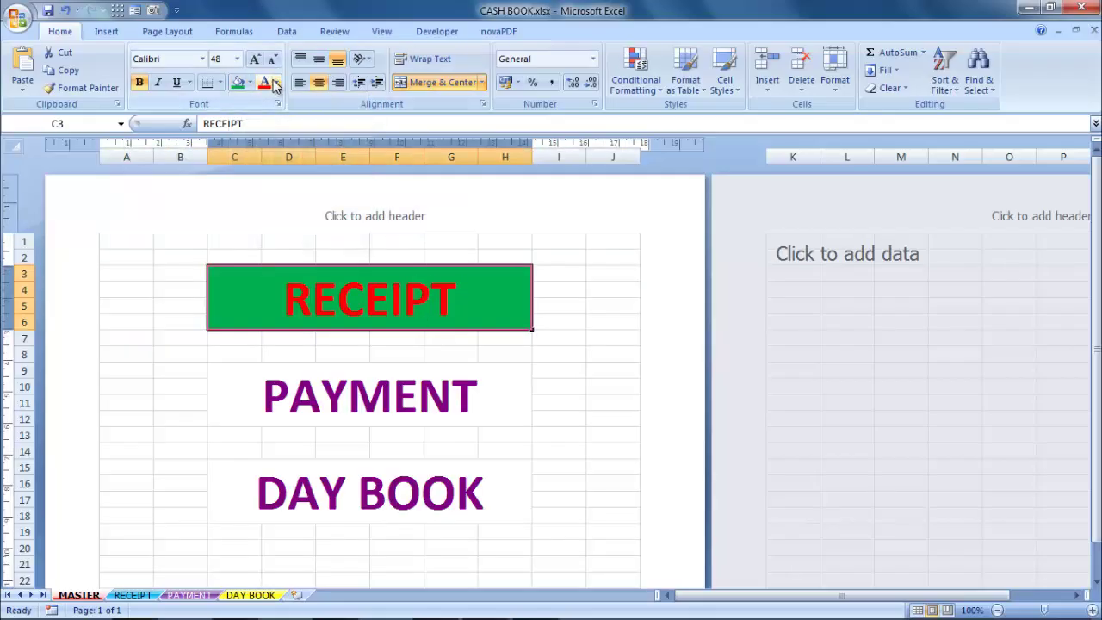
click(276, 83)
click(263, 135)
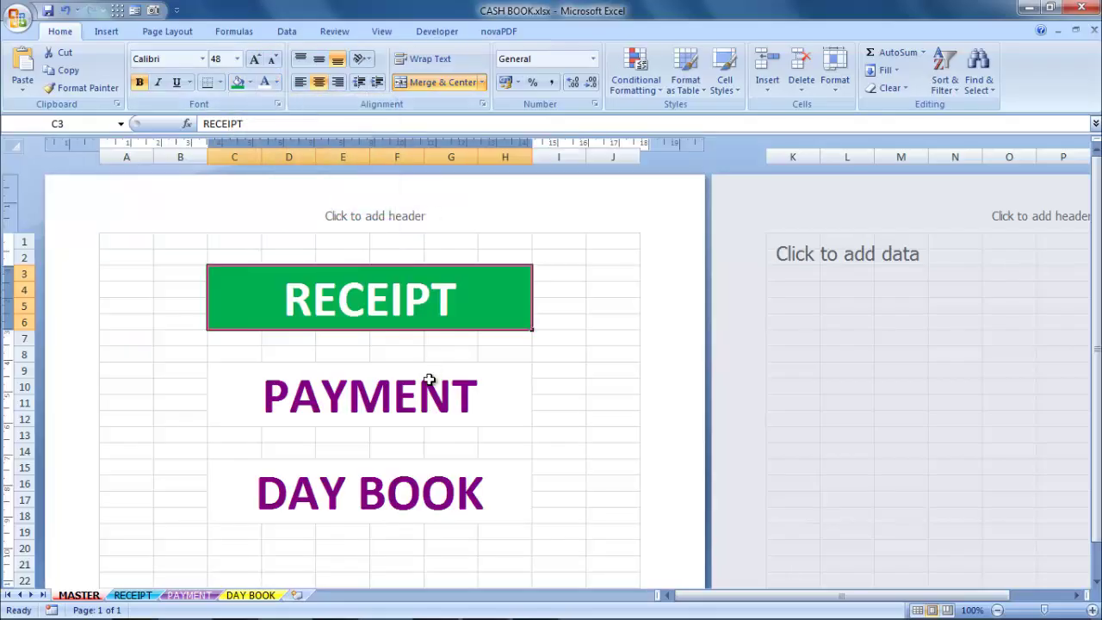
Fill PAYMENT dark blue and DAY BOOK red with white text, then open RECEIPT.
click(504, 398)
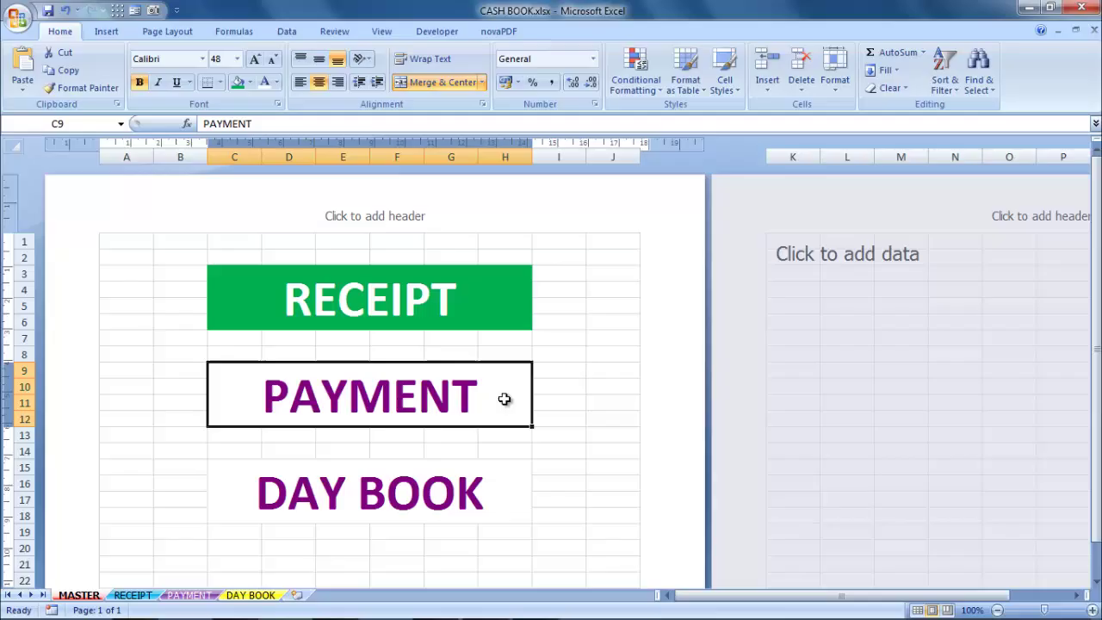
click(249, 83)
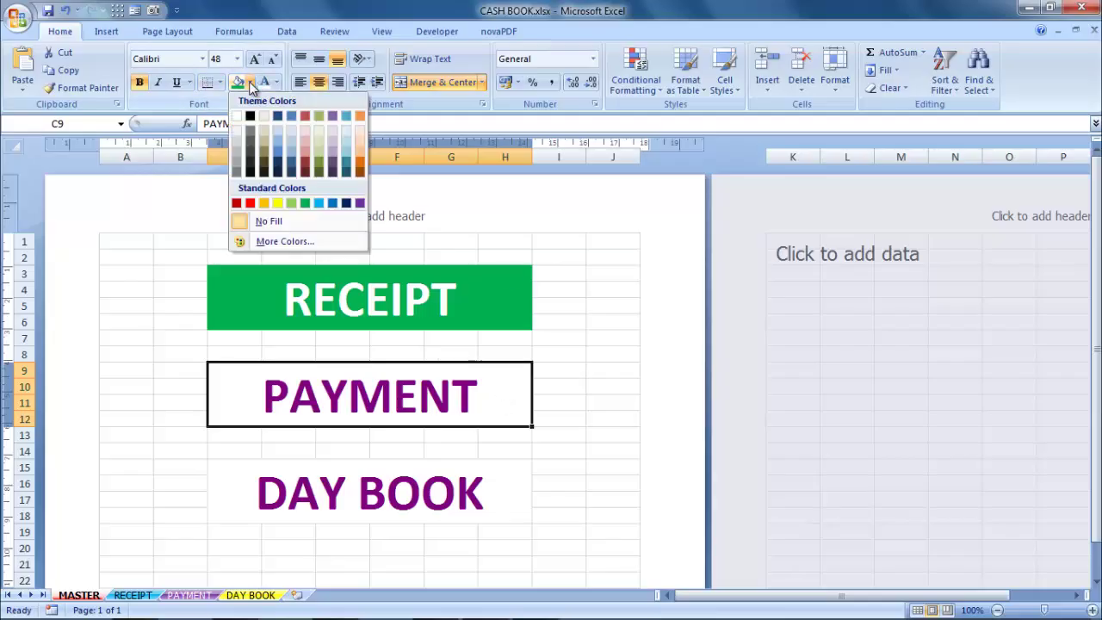
click(346, 203)
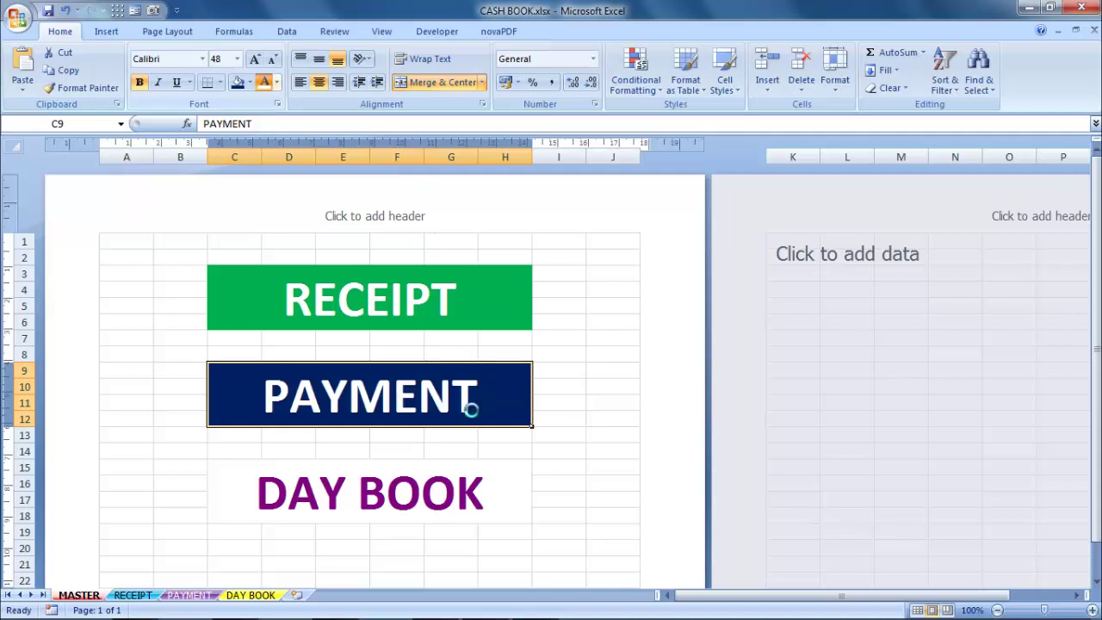
click(512, 474)
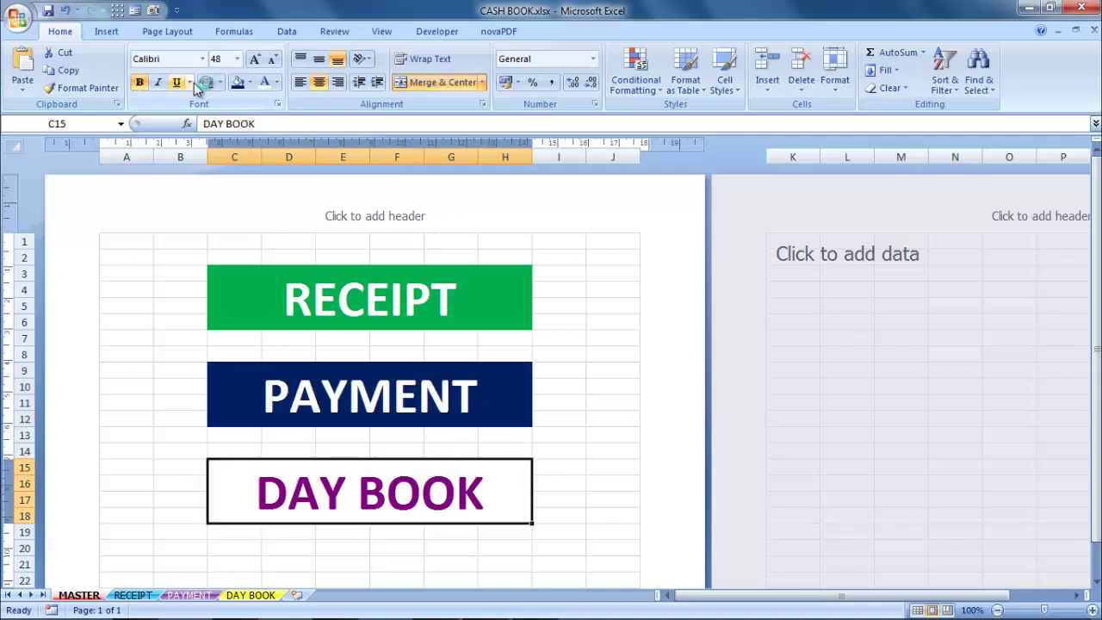
click(265, 82)
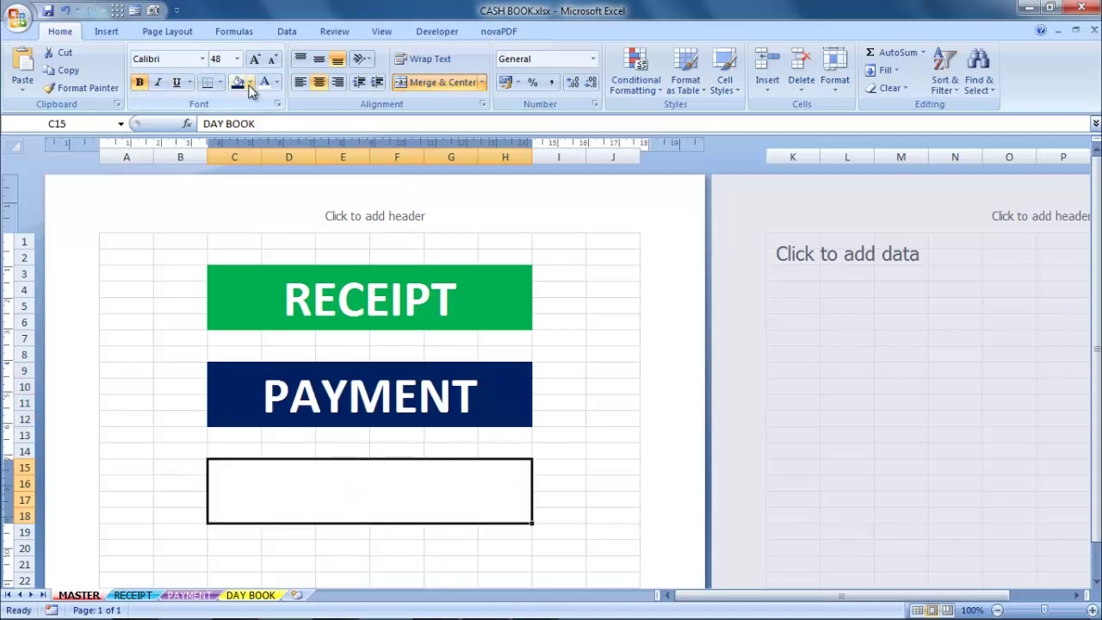
click(249, 82)
click(236, 203)
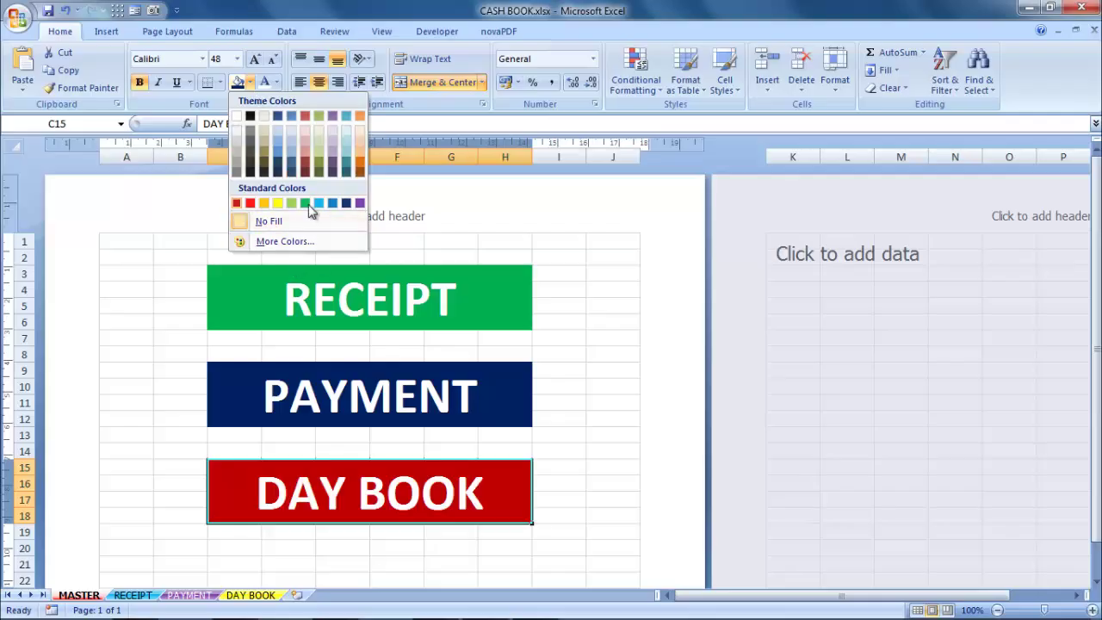
click(412, 311)
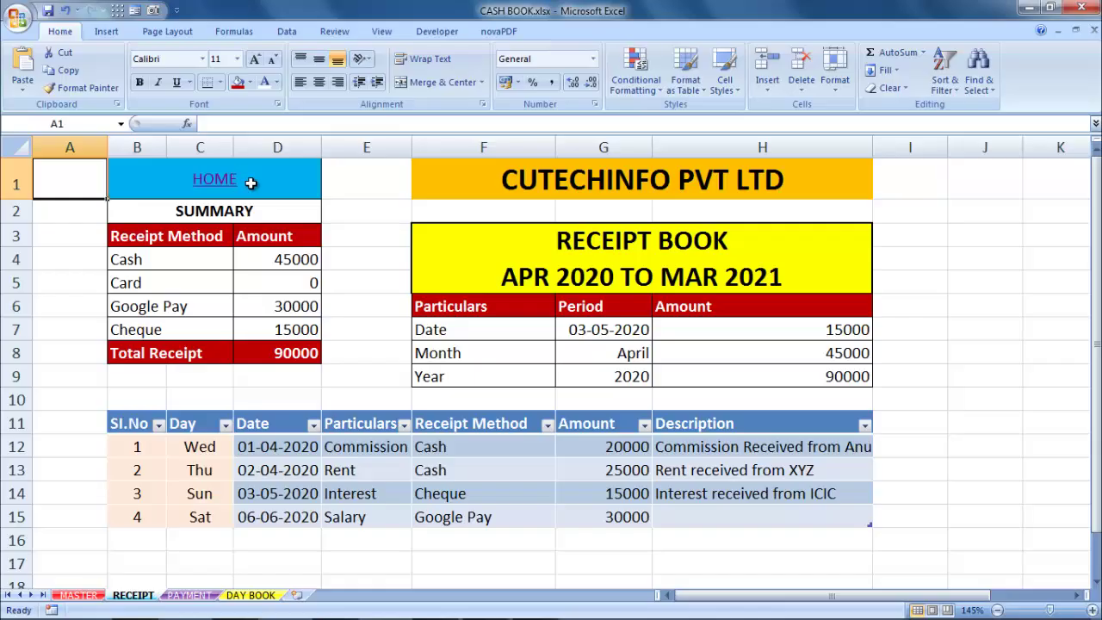
Make the RECEIPT sheet's HOME link bold, white and 26 pt.
click(280, 180)
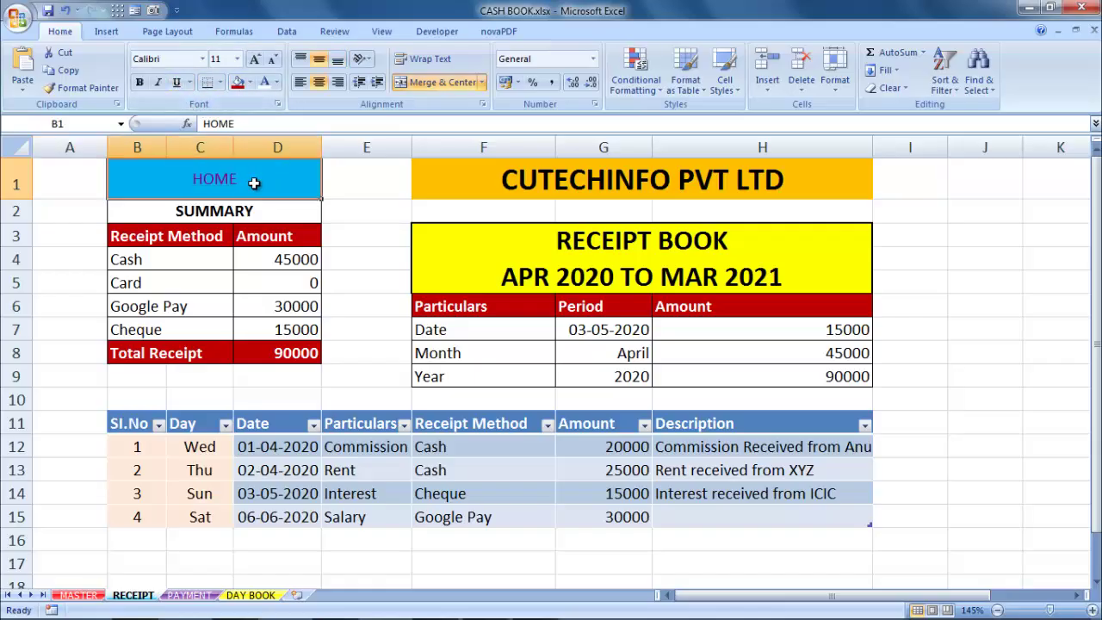
key(ctrl+b)
click(264, 85)
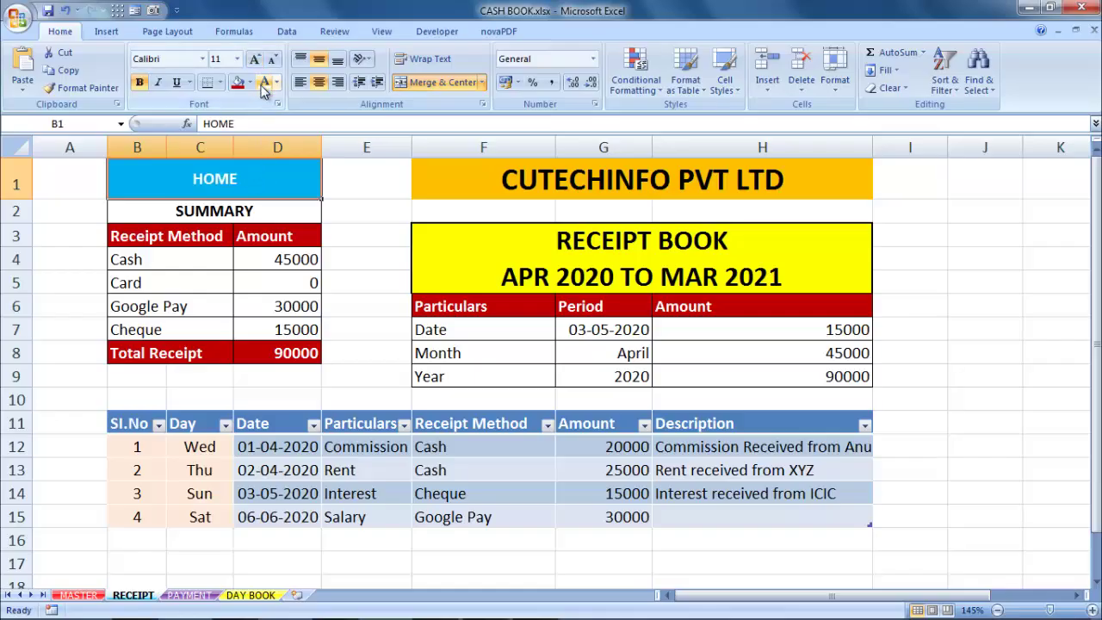
click(236, 59)
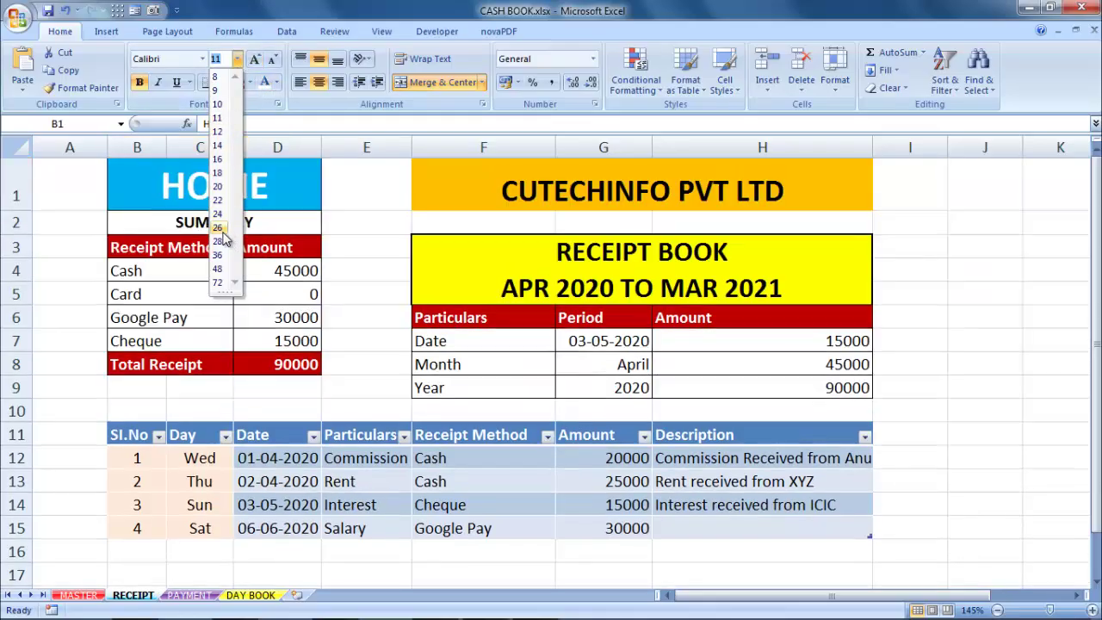
click(222, 228)
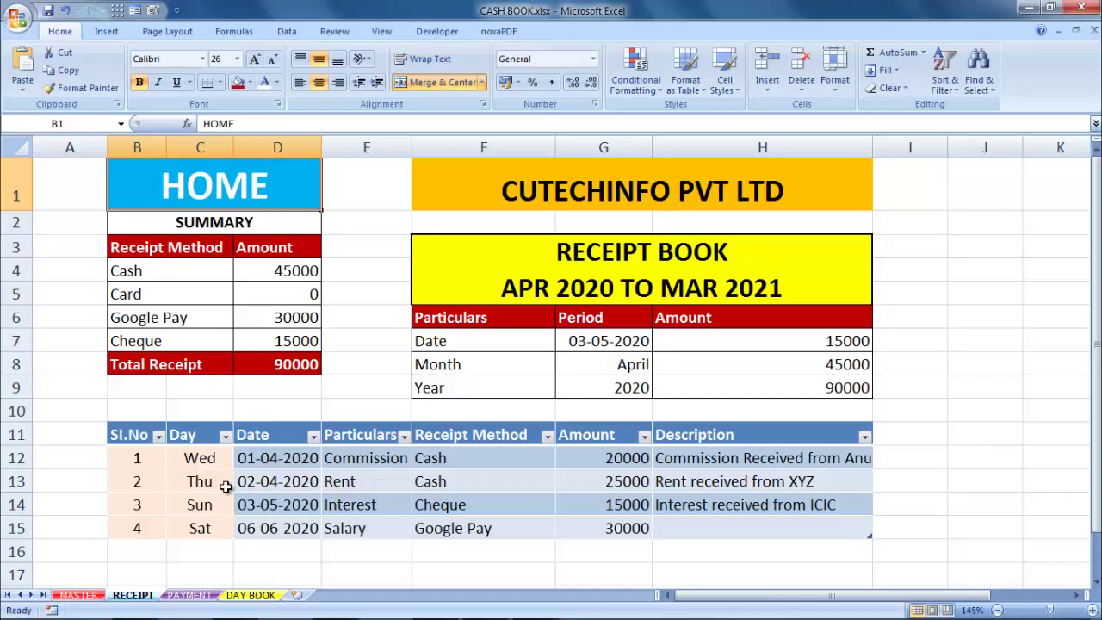
On the PAYMENT sheet, make HOME bold, 24 pt and without an underline.
click(192, 594)
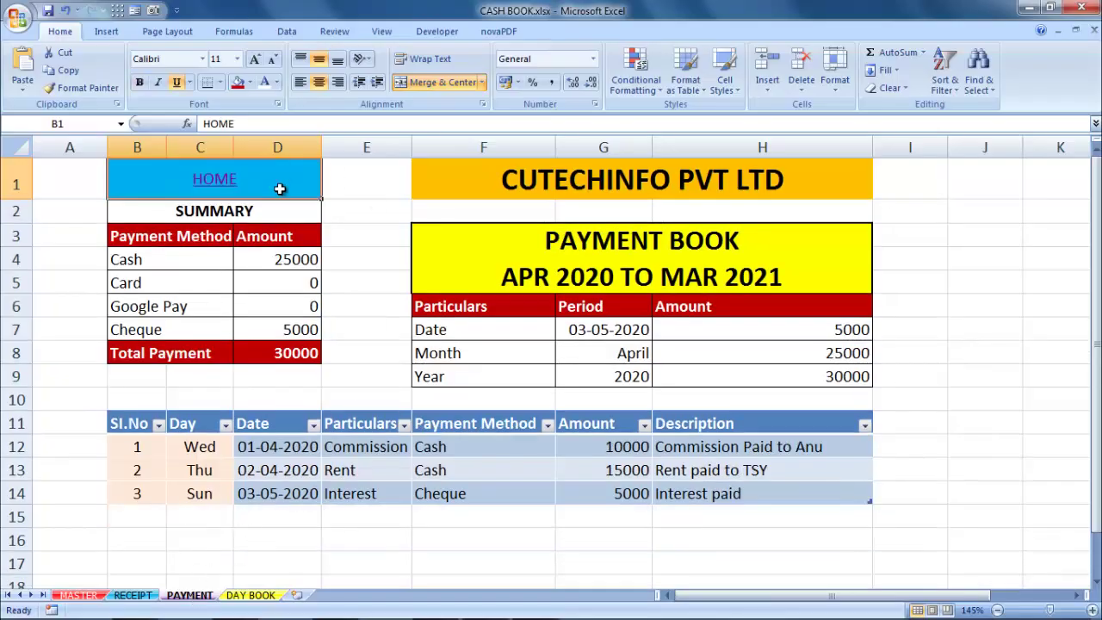
click(180, 85)
key(ctrl+b)
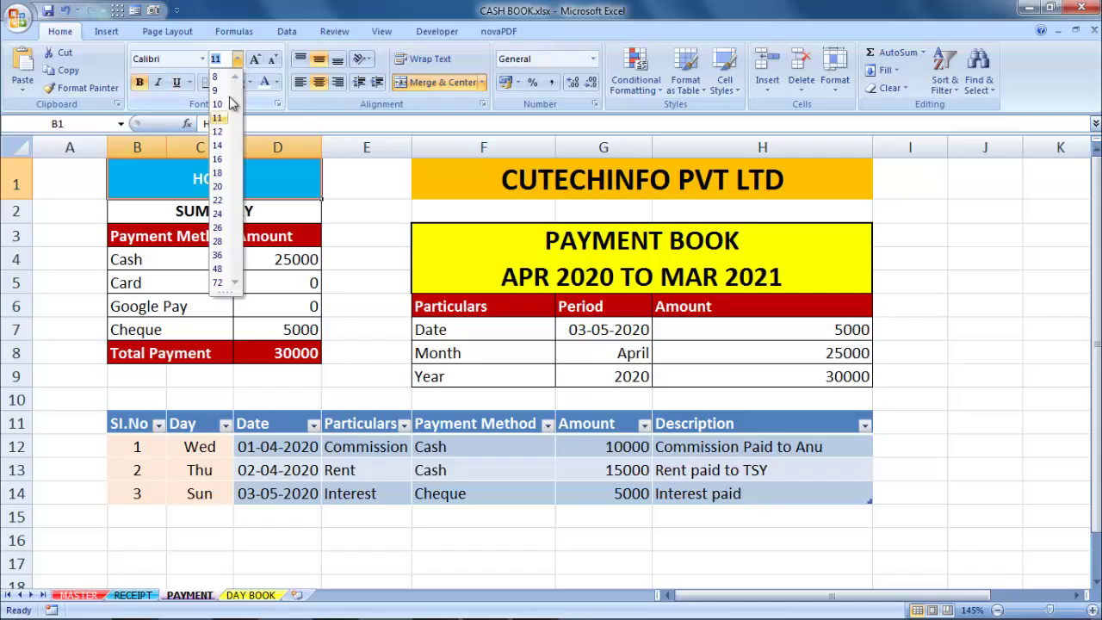
click(238, 58)
click(220, 214)
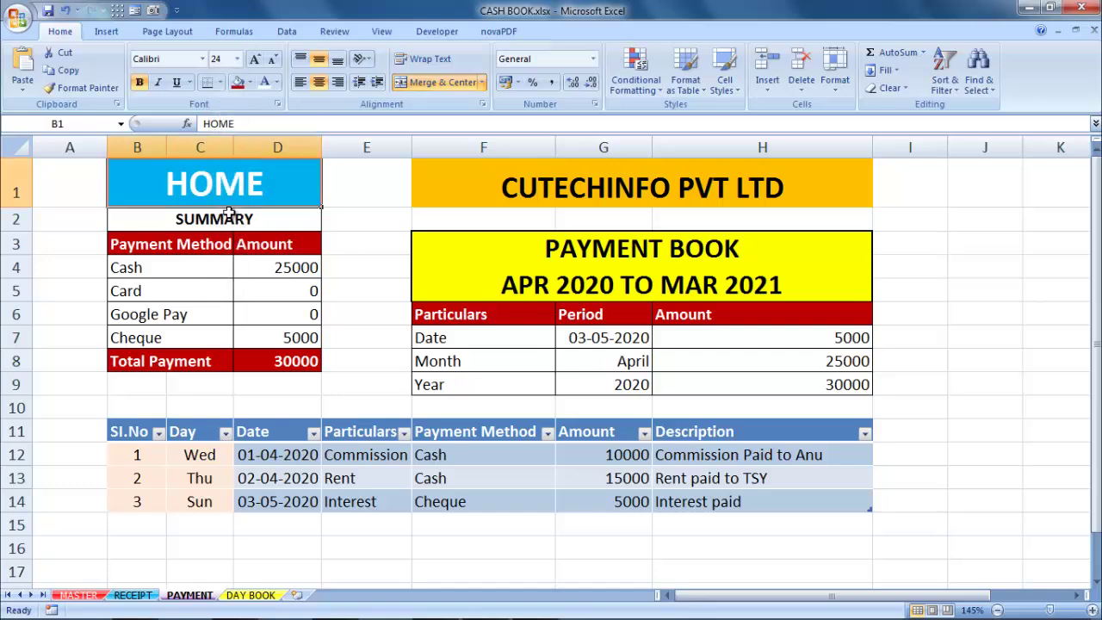
click(251, 595)
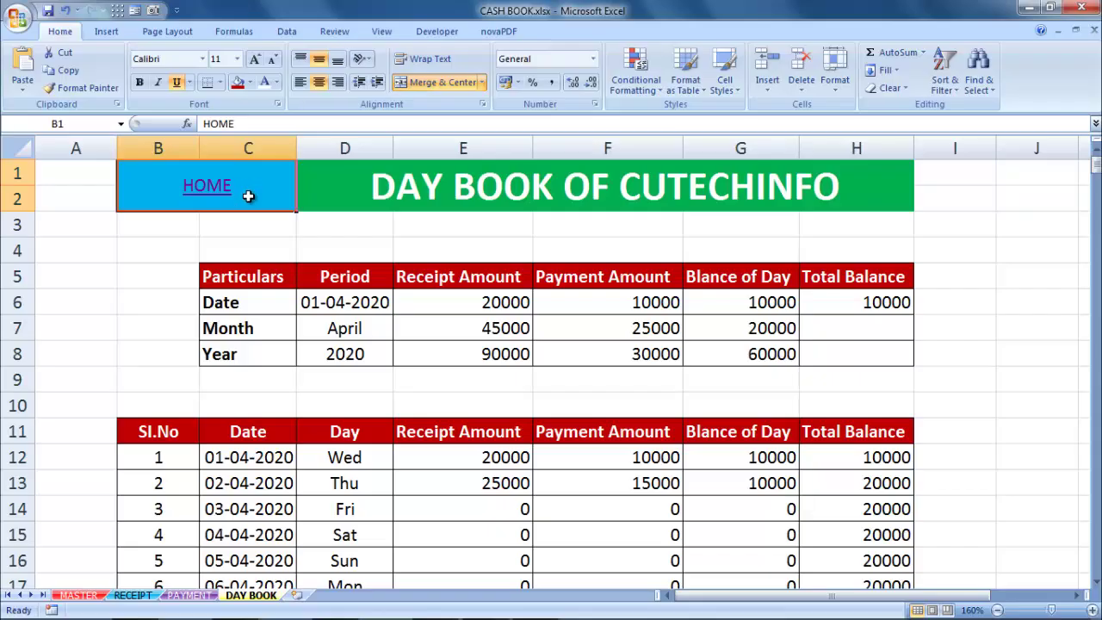
Remove HOME's underline and set it to 22 pt, bold and white on DAY BOOK.
click(177, 83)
click(237, 59)
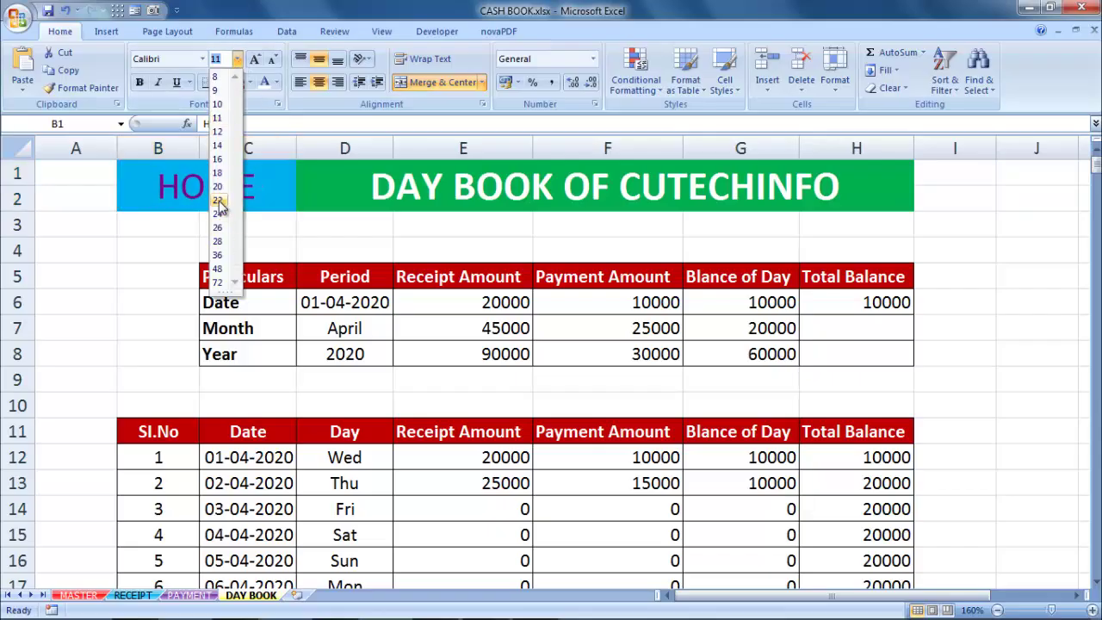
click(220, 201)
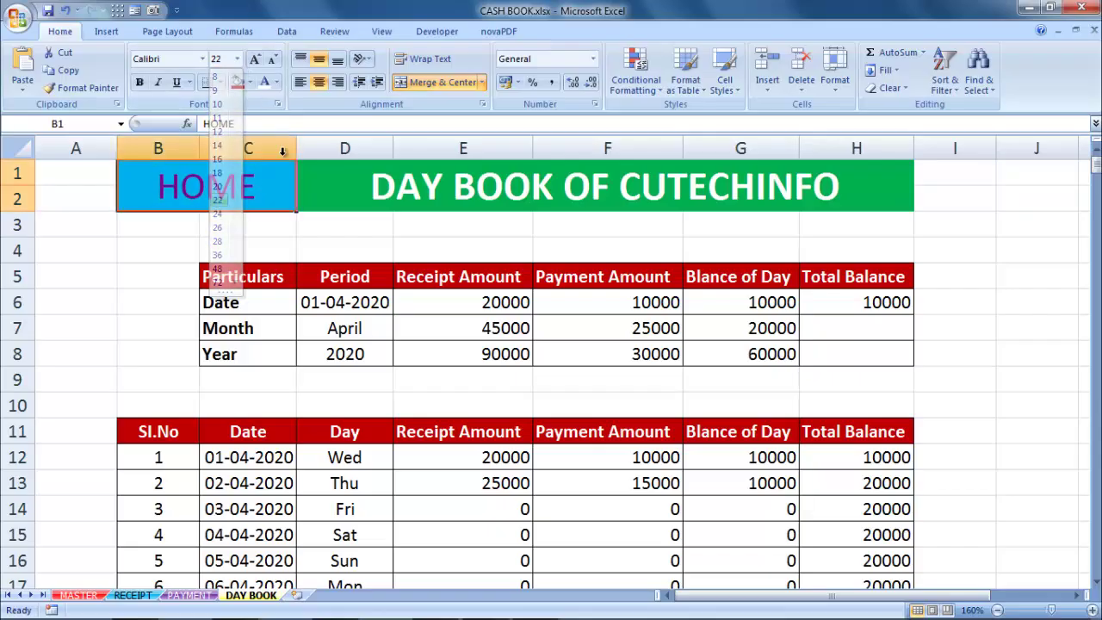
click(145, 80)
click(265, 81)
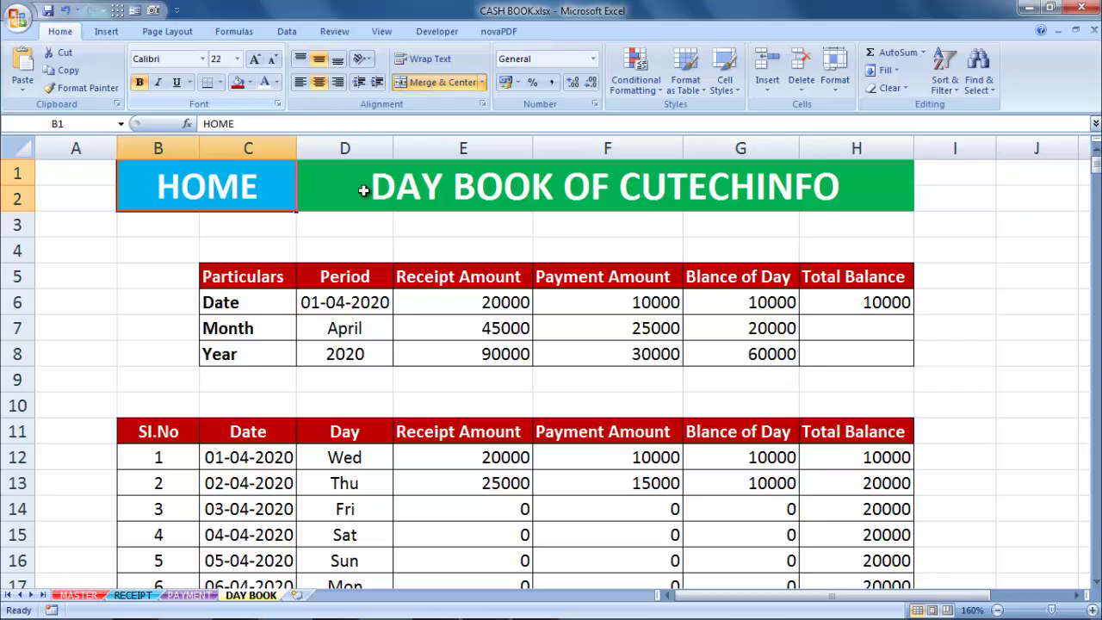
click(363, 244)
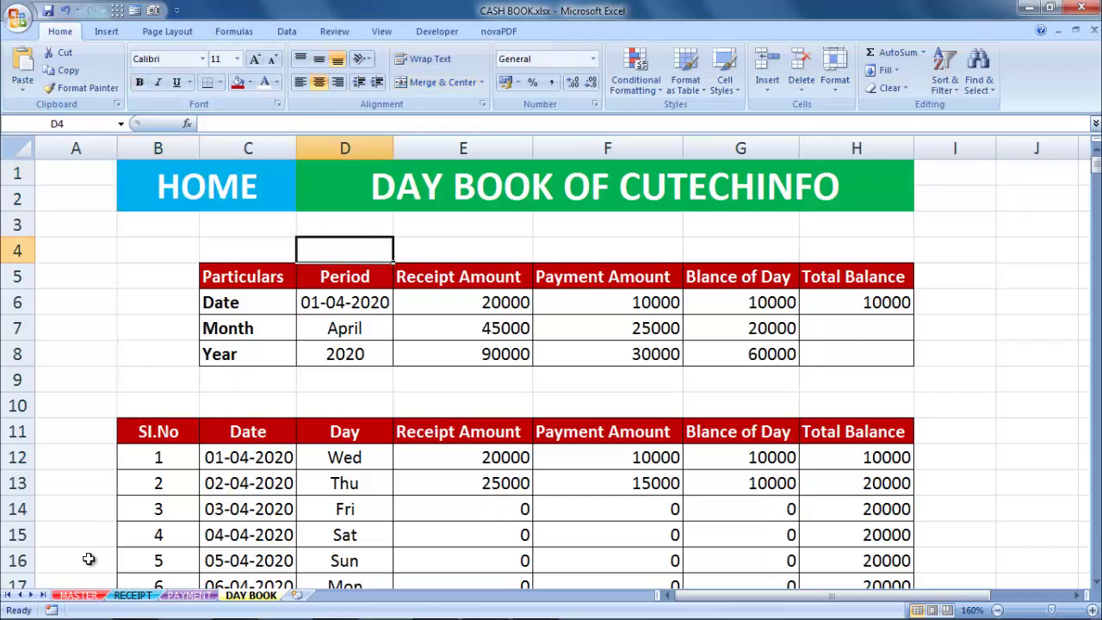
Round-trip from MASTER to RECEIPT, PAYMENT and DAY BOOK and back via HOME.
click(84, 595)
click(337, 310)
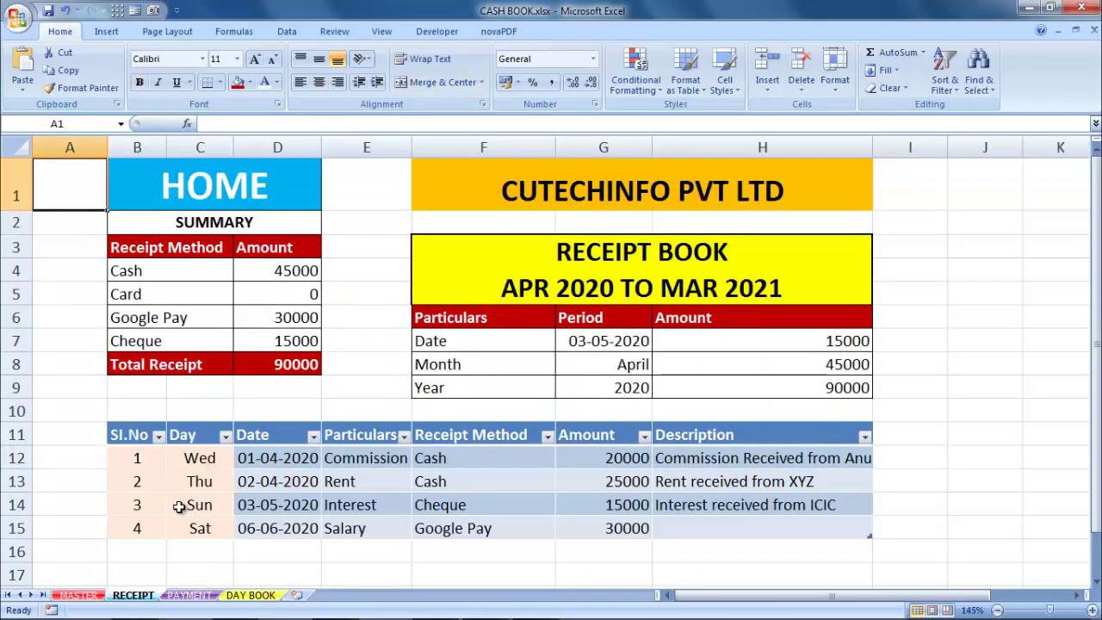
click(82, 595)
click(383, 417)
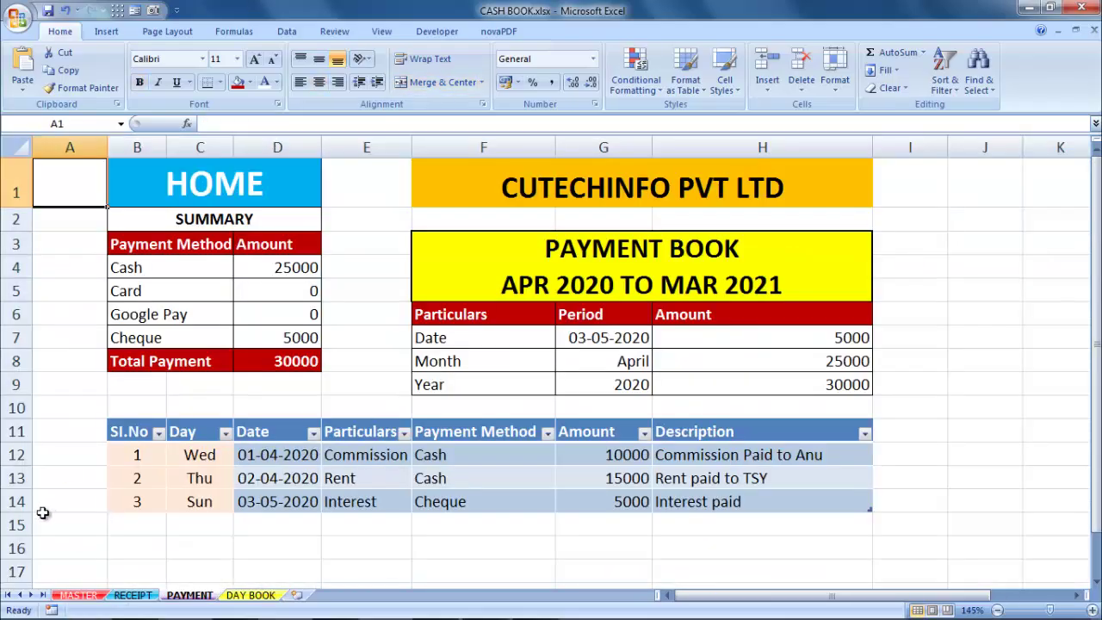
click(77, 595)
click(312, 497)
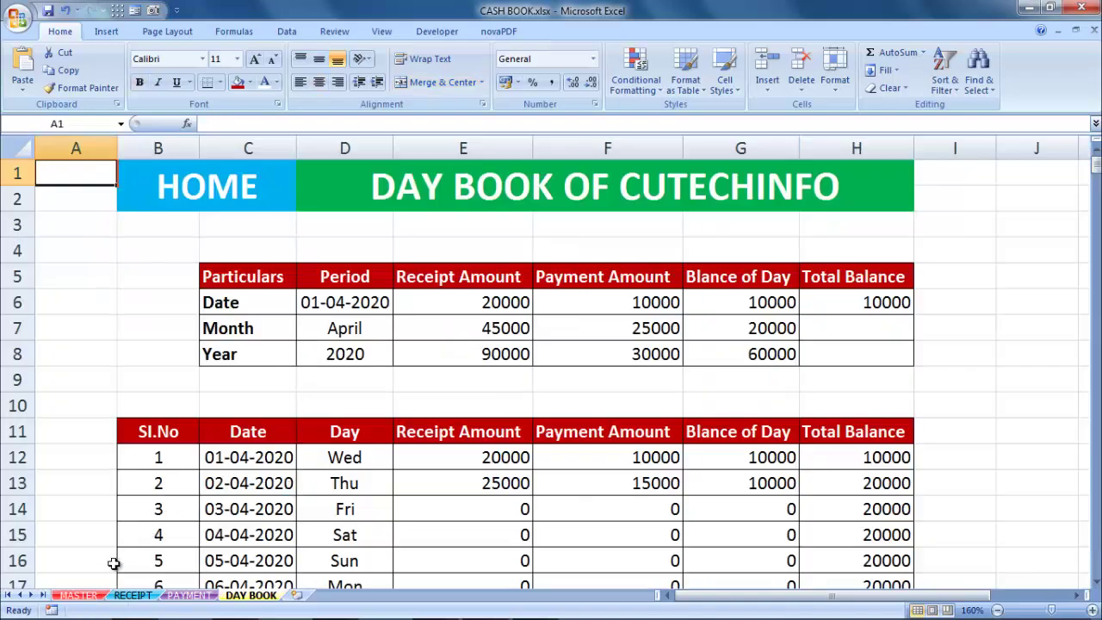
click(78, 595)
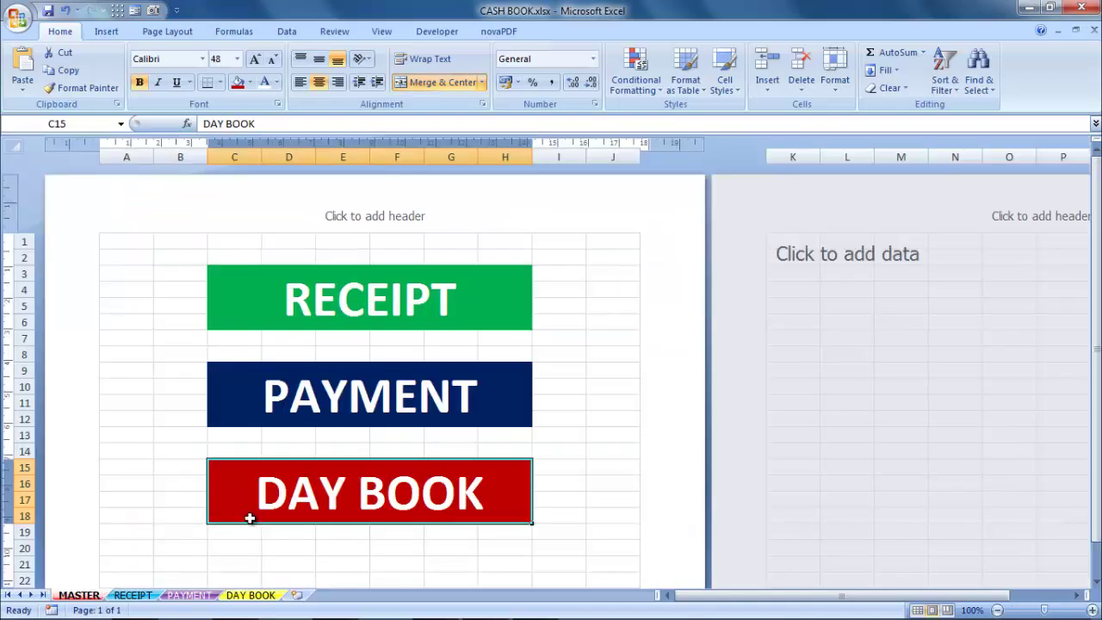
Repeat the DAY BOOK, PAYMENT and RECEIPT round trips, ending on MASTER.
click(264, 601)
click(227, 185)
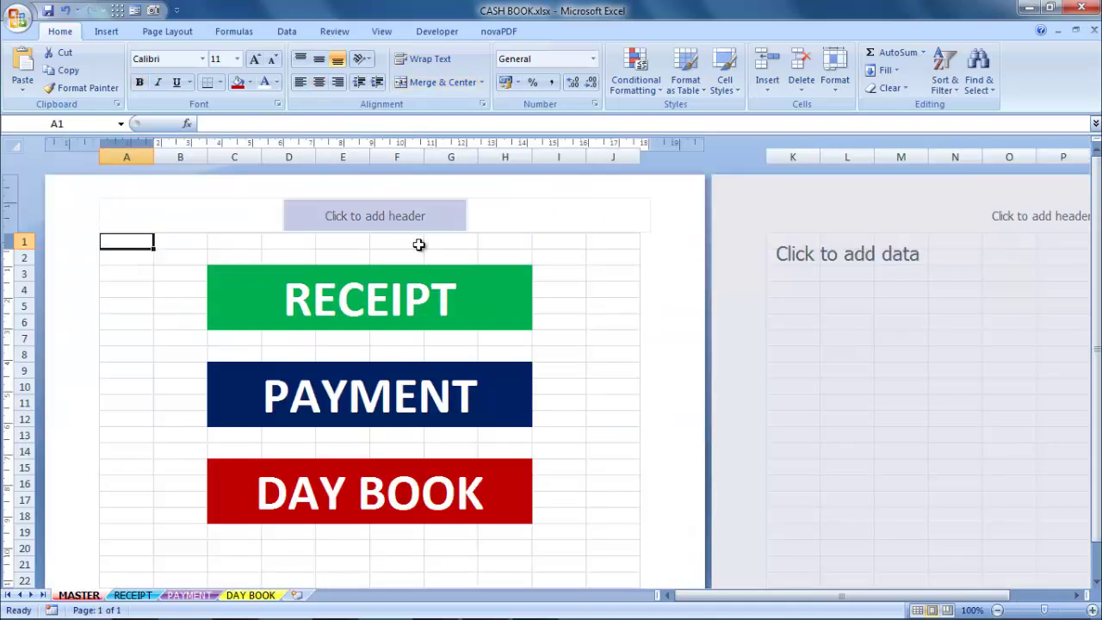
click(392, 482)
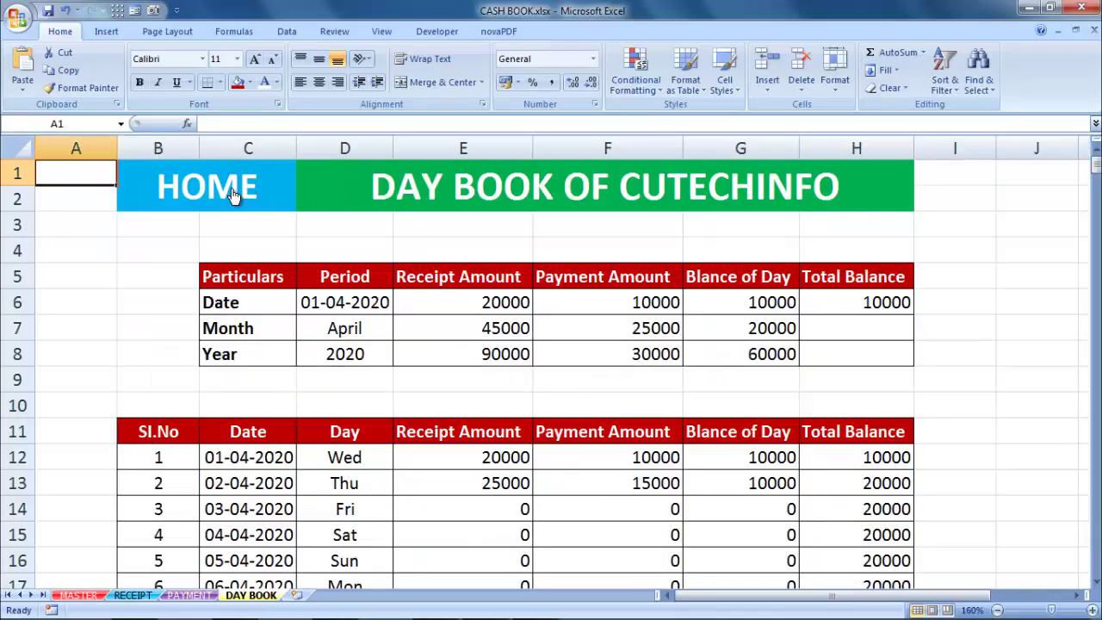
click(233, 194)
click(284, 506)
click(164, 194)
click(365, 393)
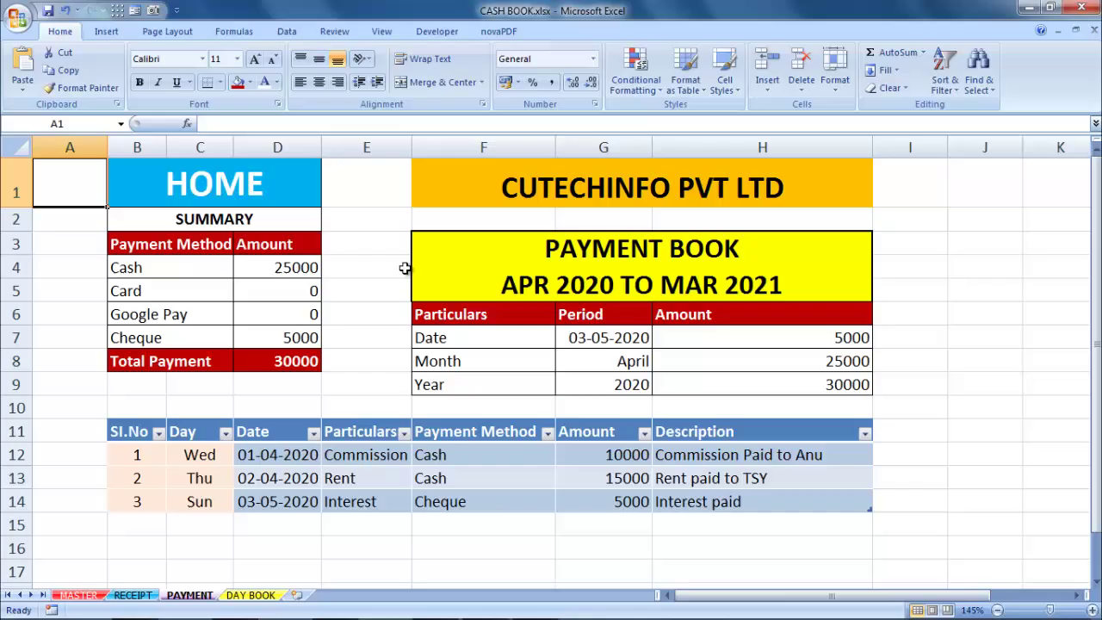
click(233, 185)
click(413, 301)
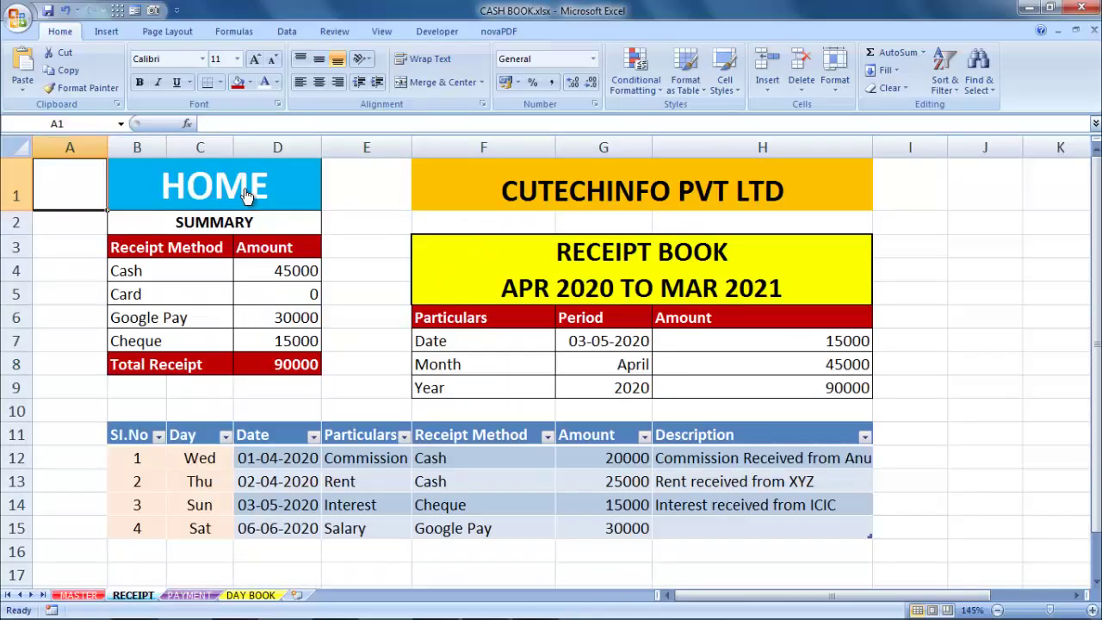
click(245, 195)
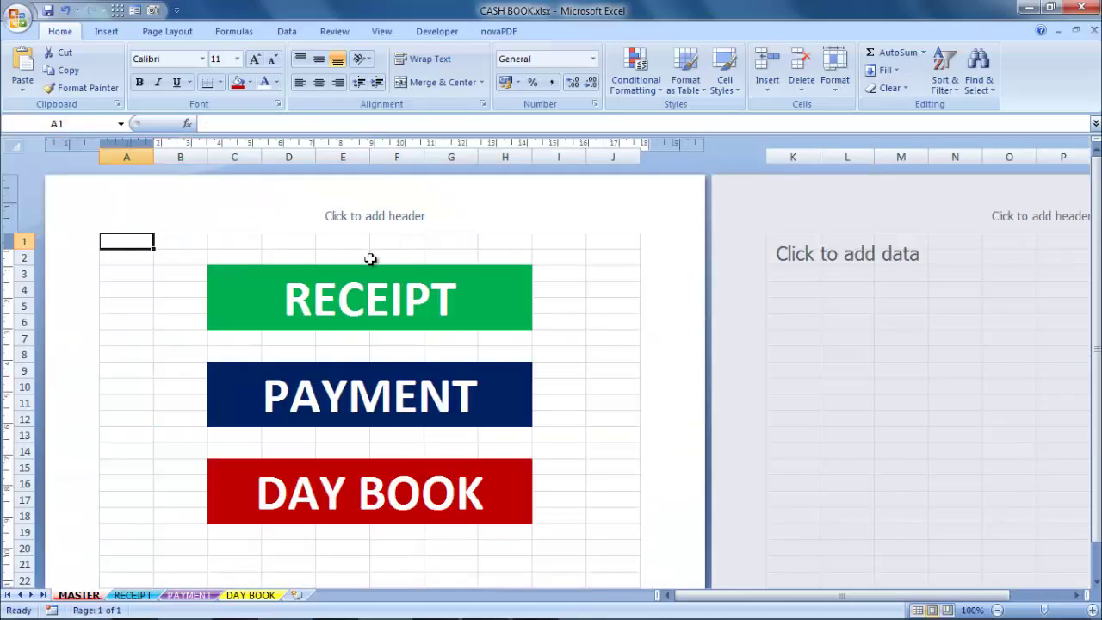